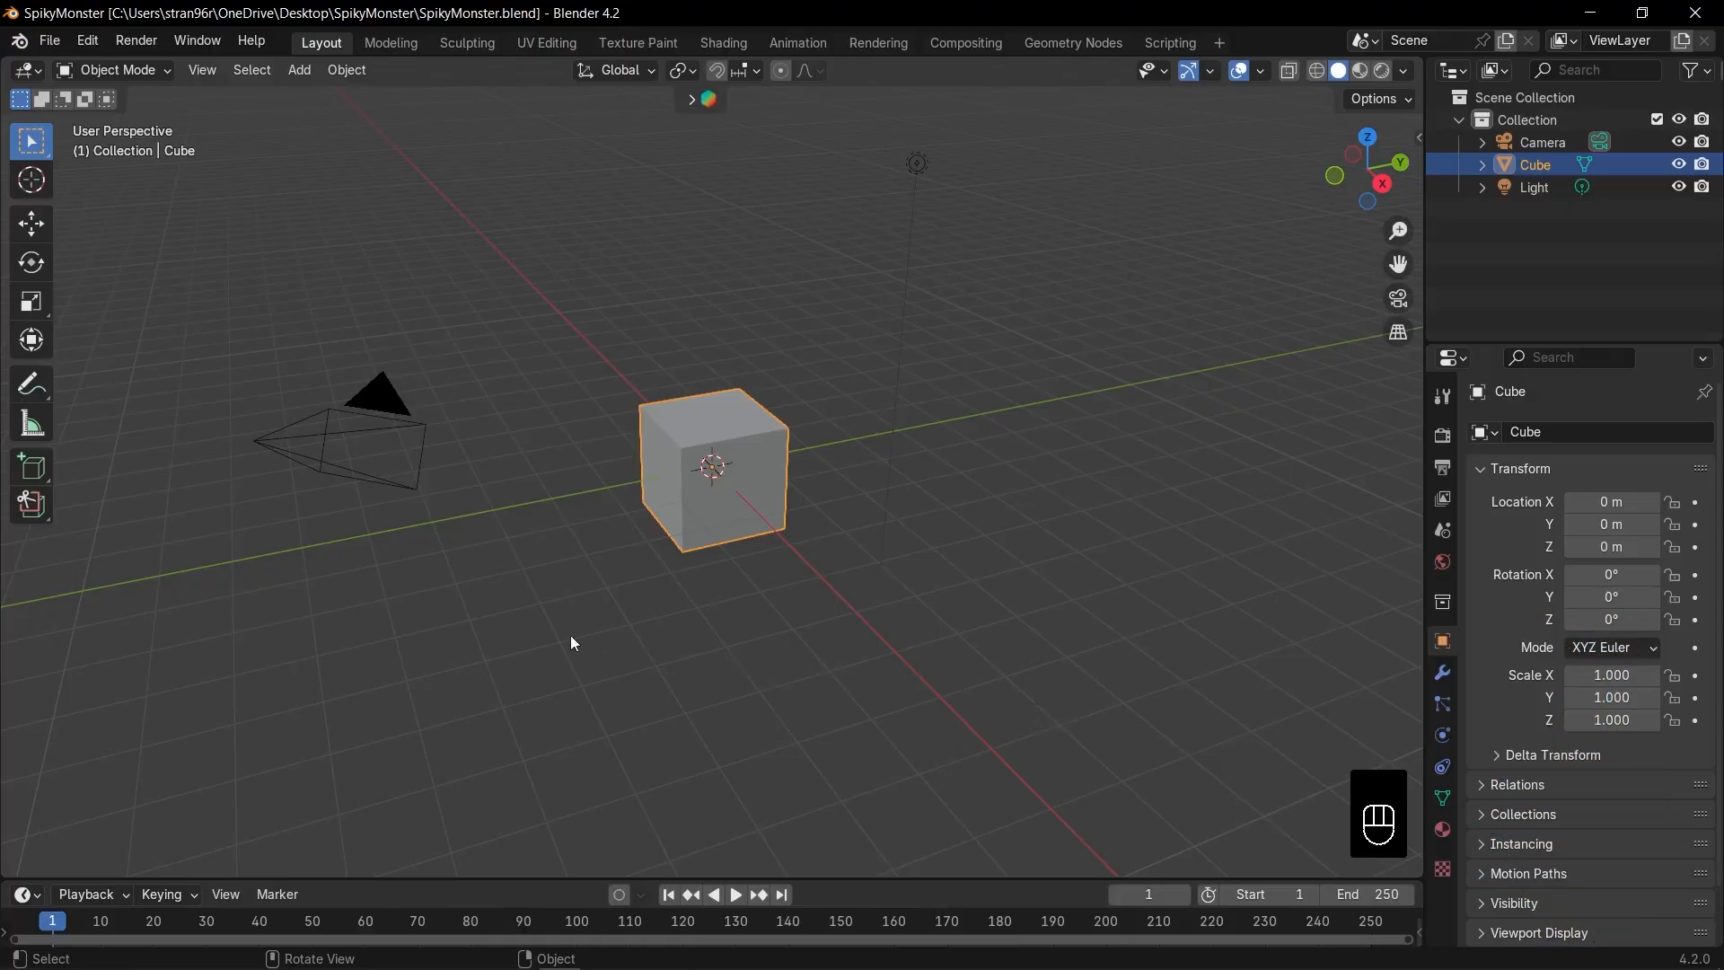
Step: Check the preferences for the Auto Mirror and LoopTools add-ons by searching "auto" and "loop"
click(88, 39)
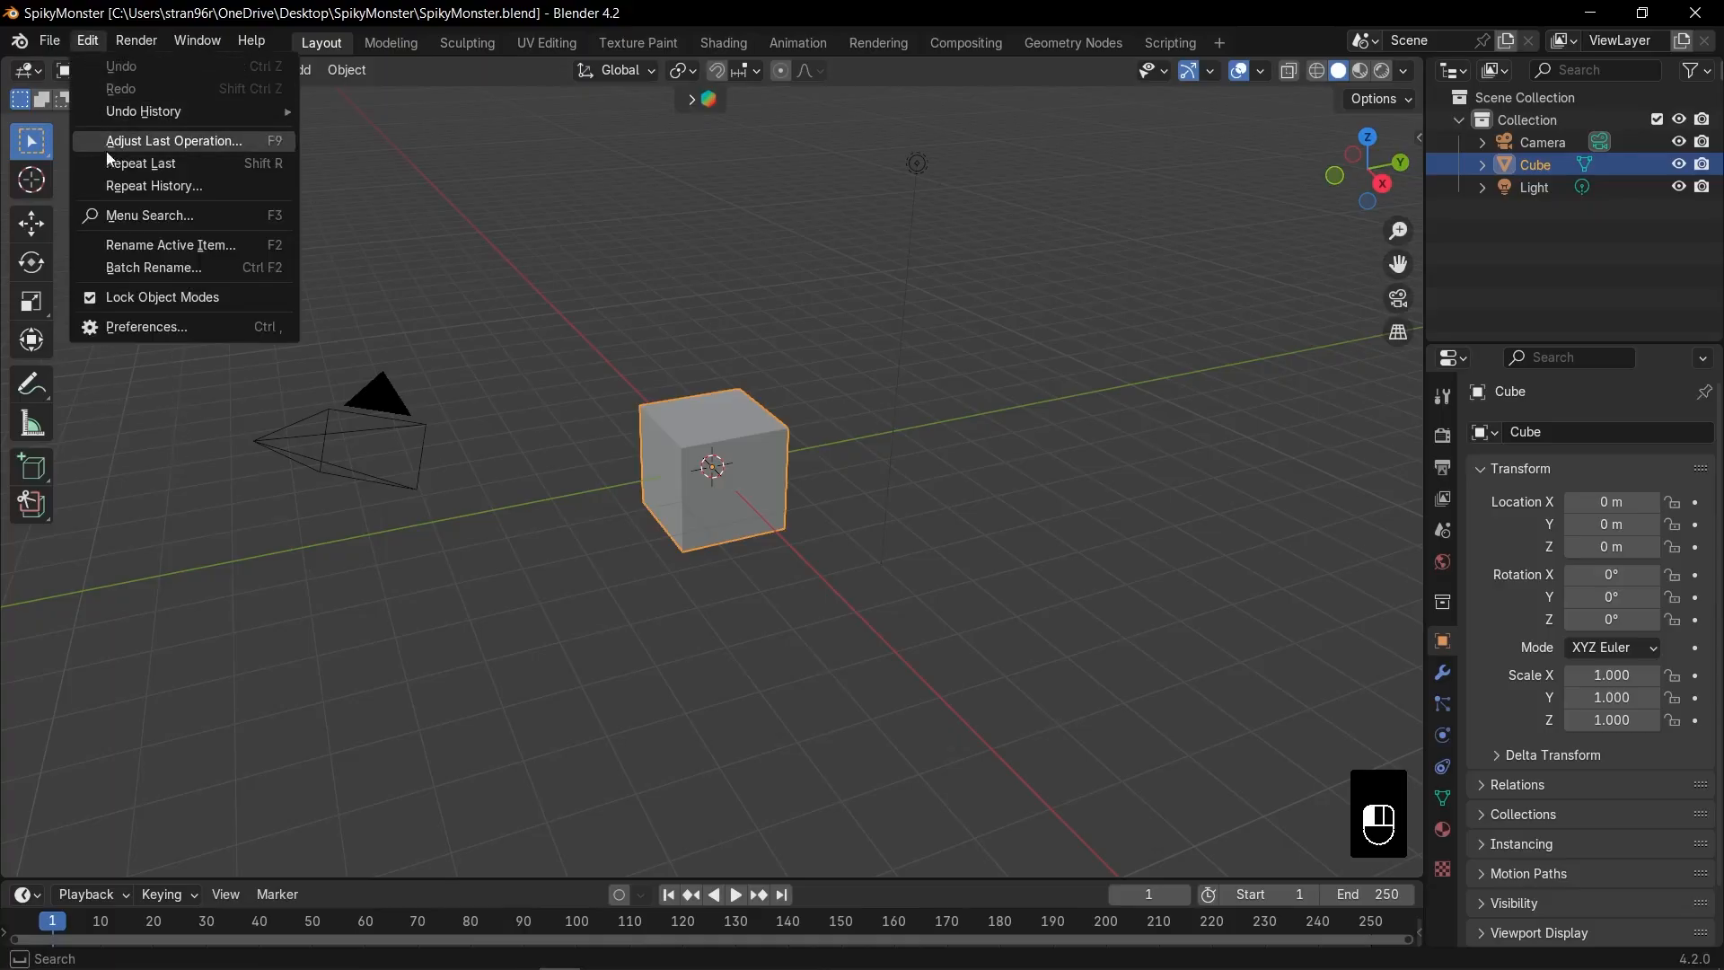
click(137, 327)
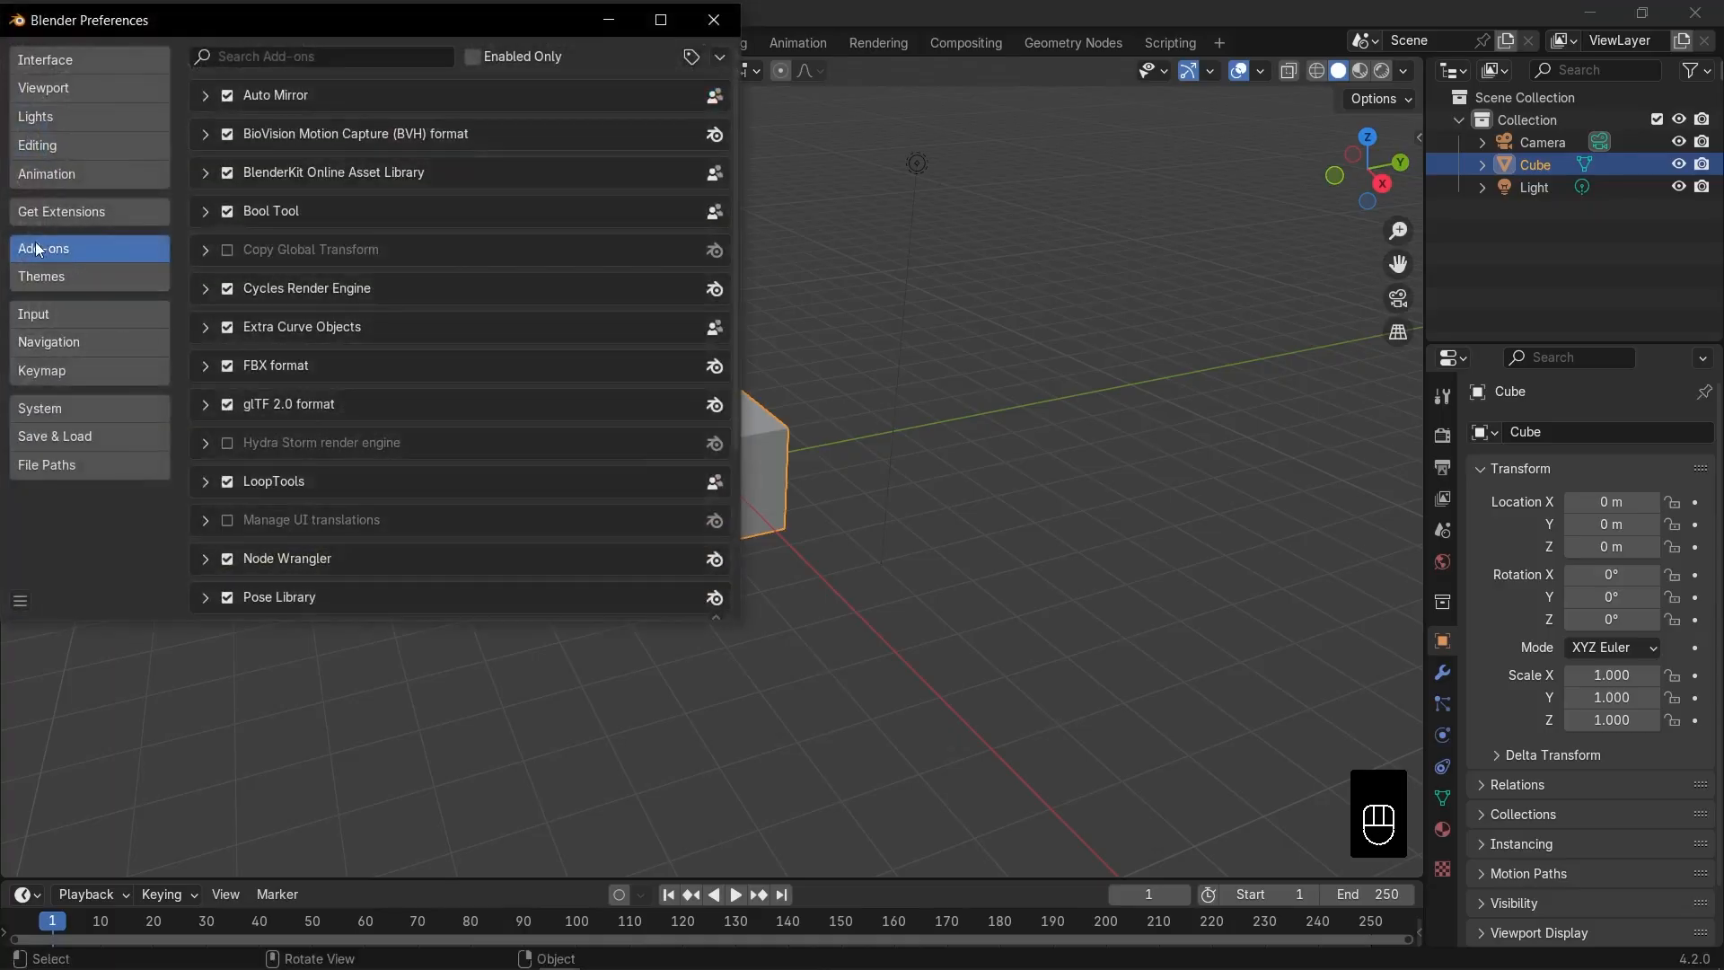
click(318, 54)
text(auto)
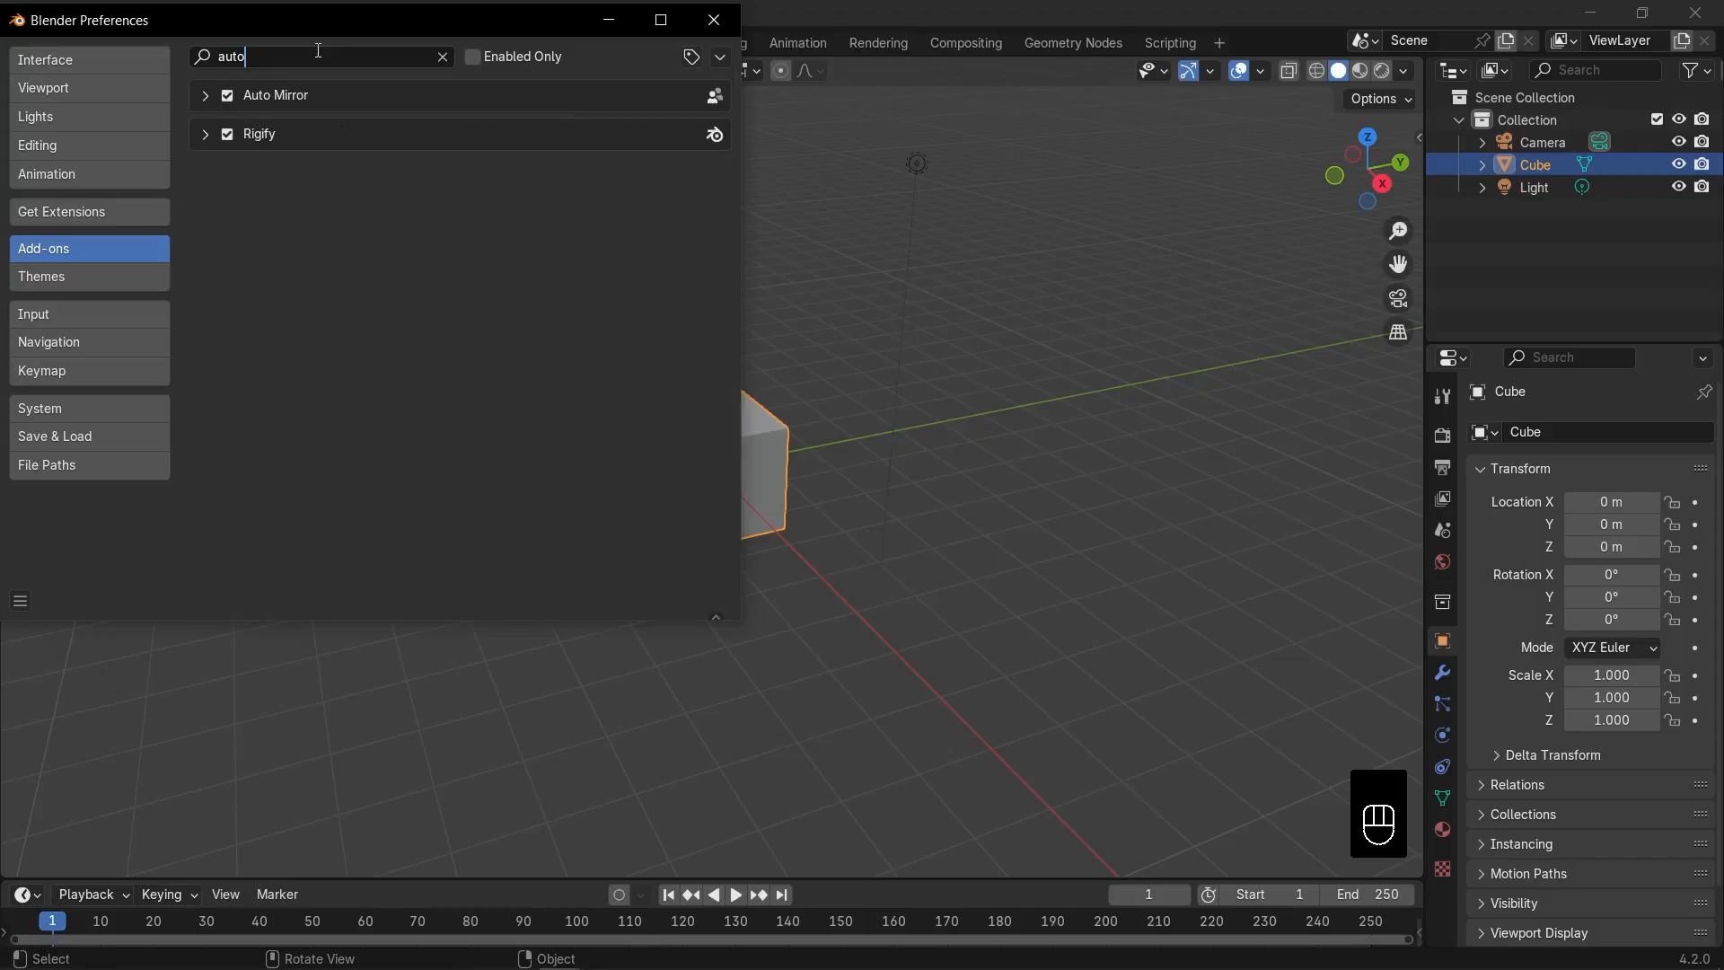
click(68, 215)
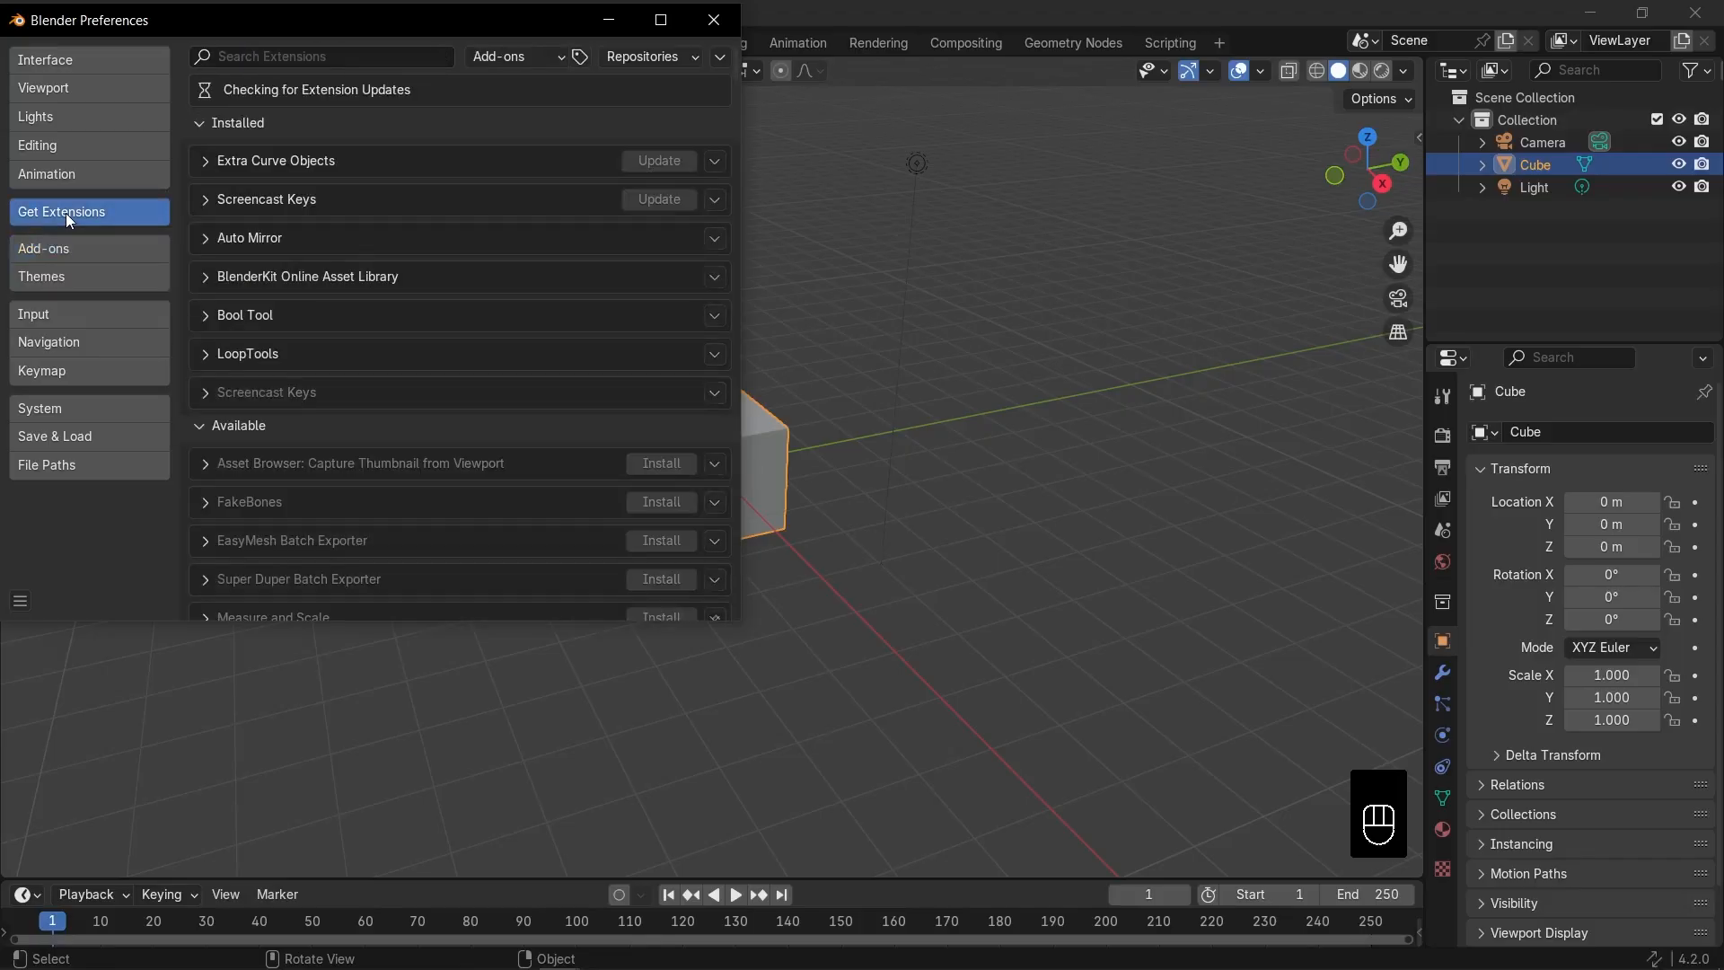
click(299, 56)
text(auto)
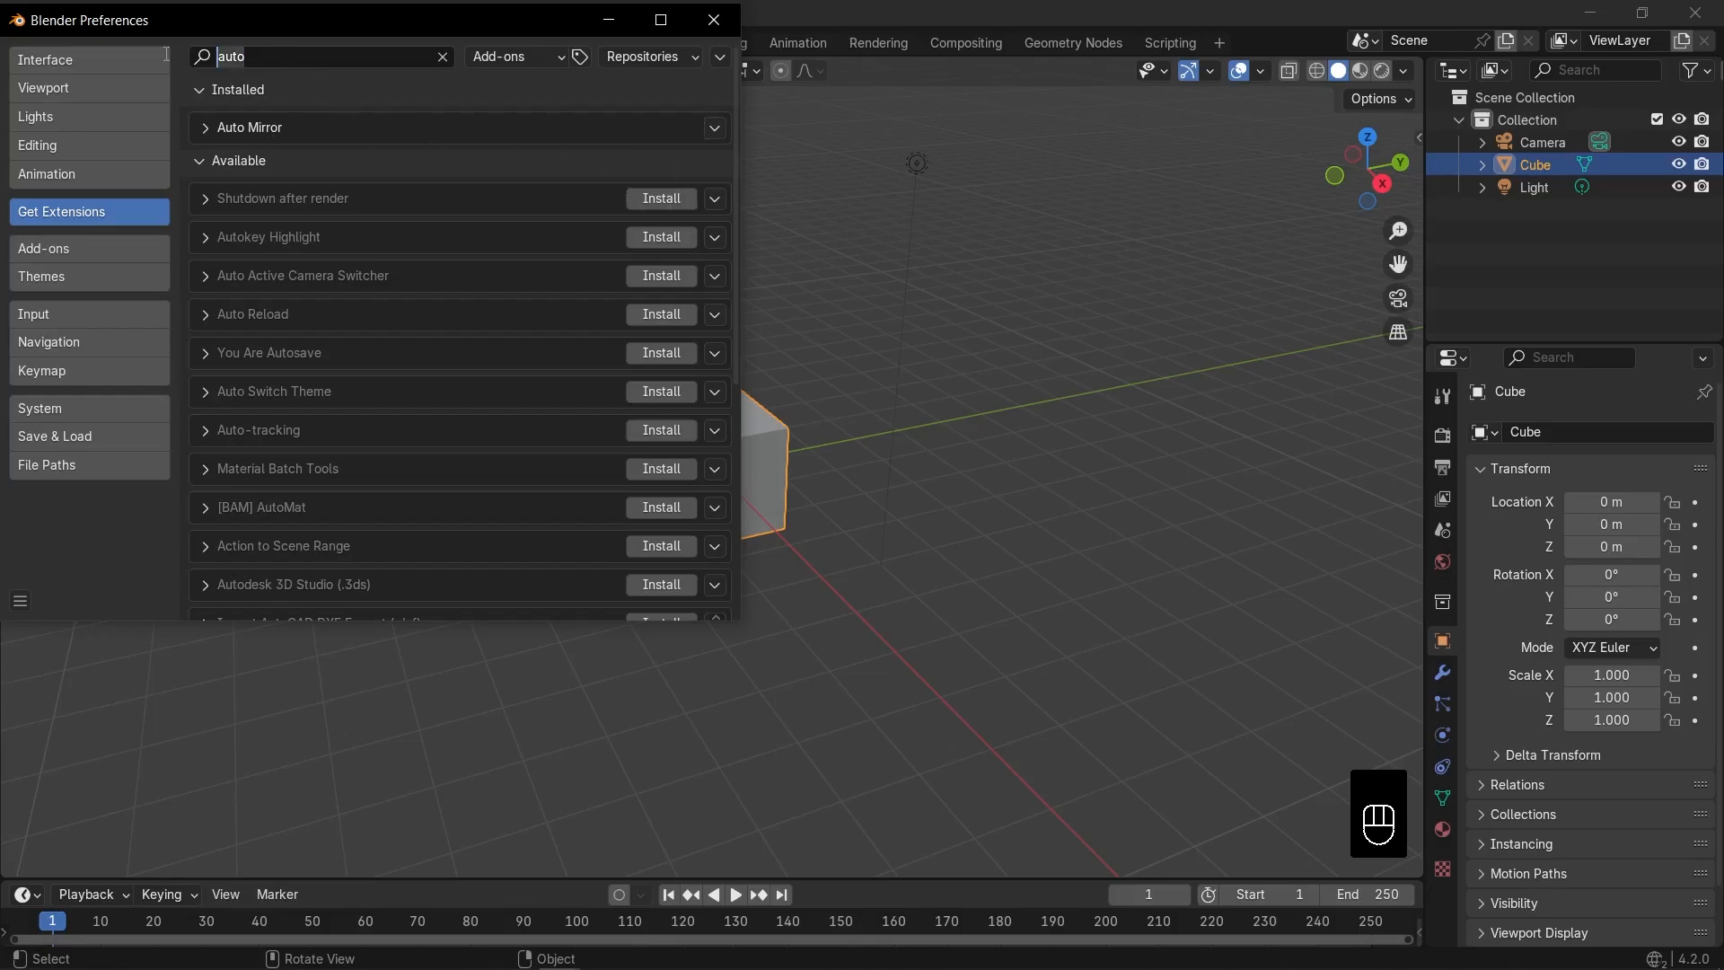
text(loop)
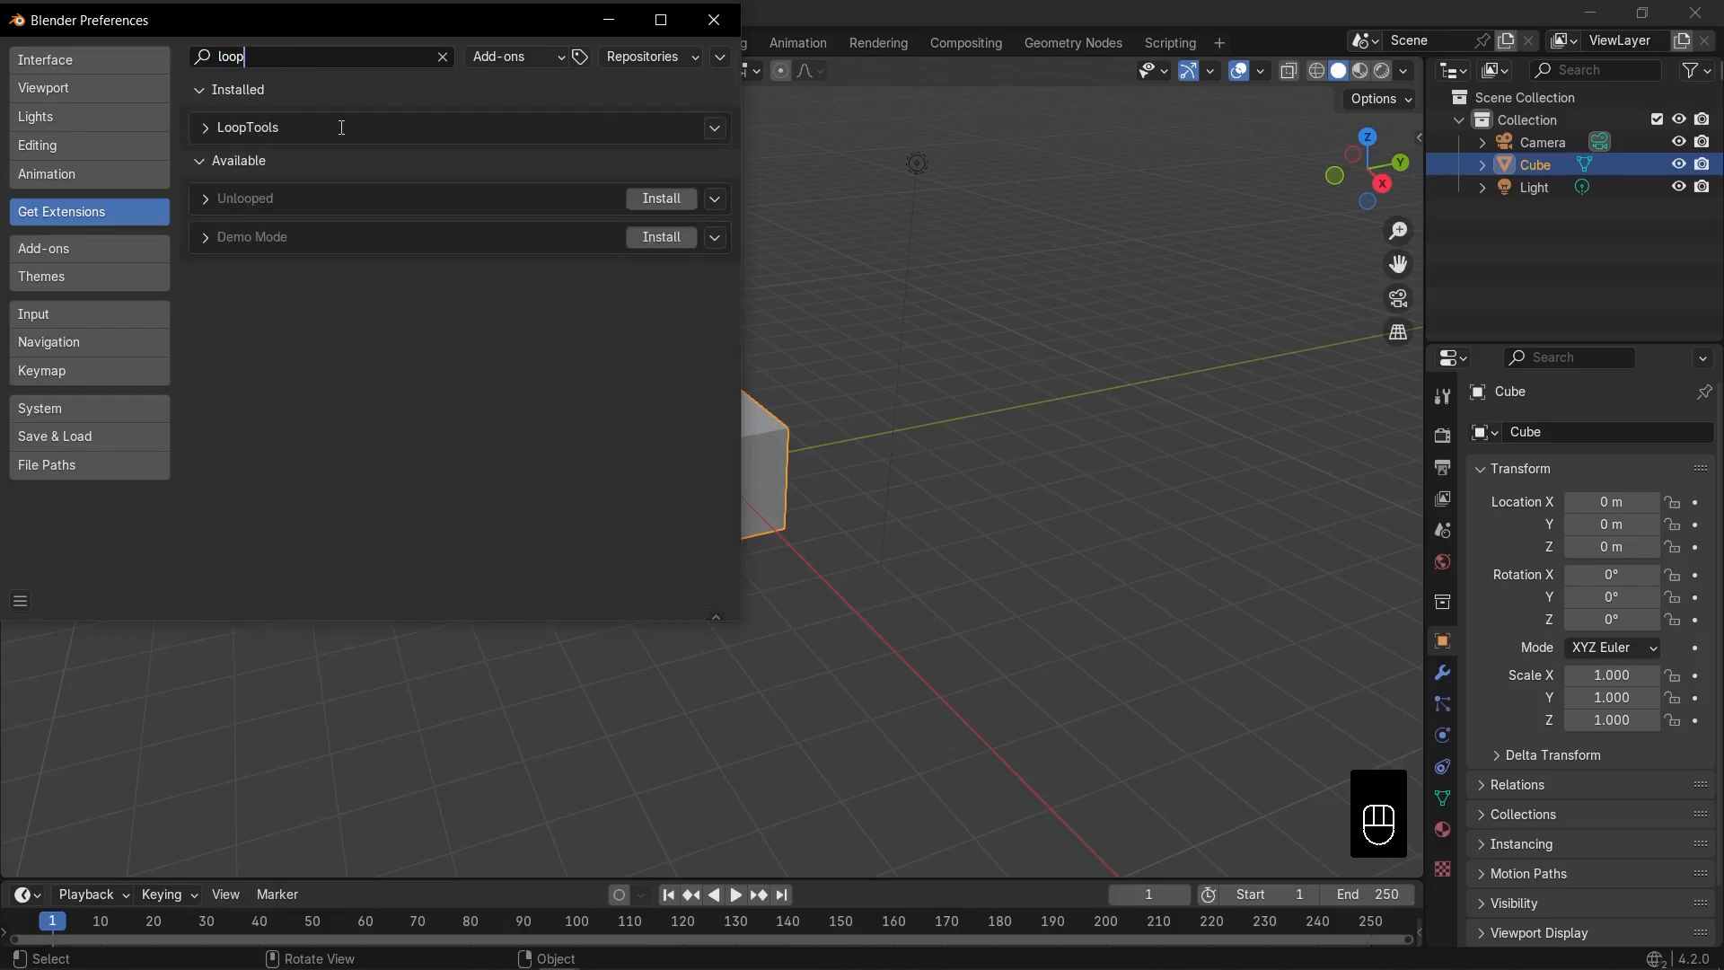
click(728, 29)
Step: Save the file, and delete the default camera and light from the scene
key(ctrl+s)
key(ctrl+s)
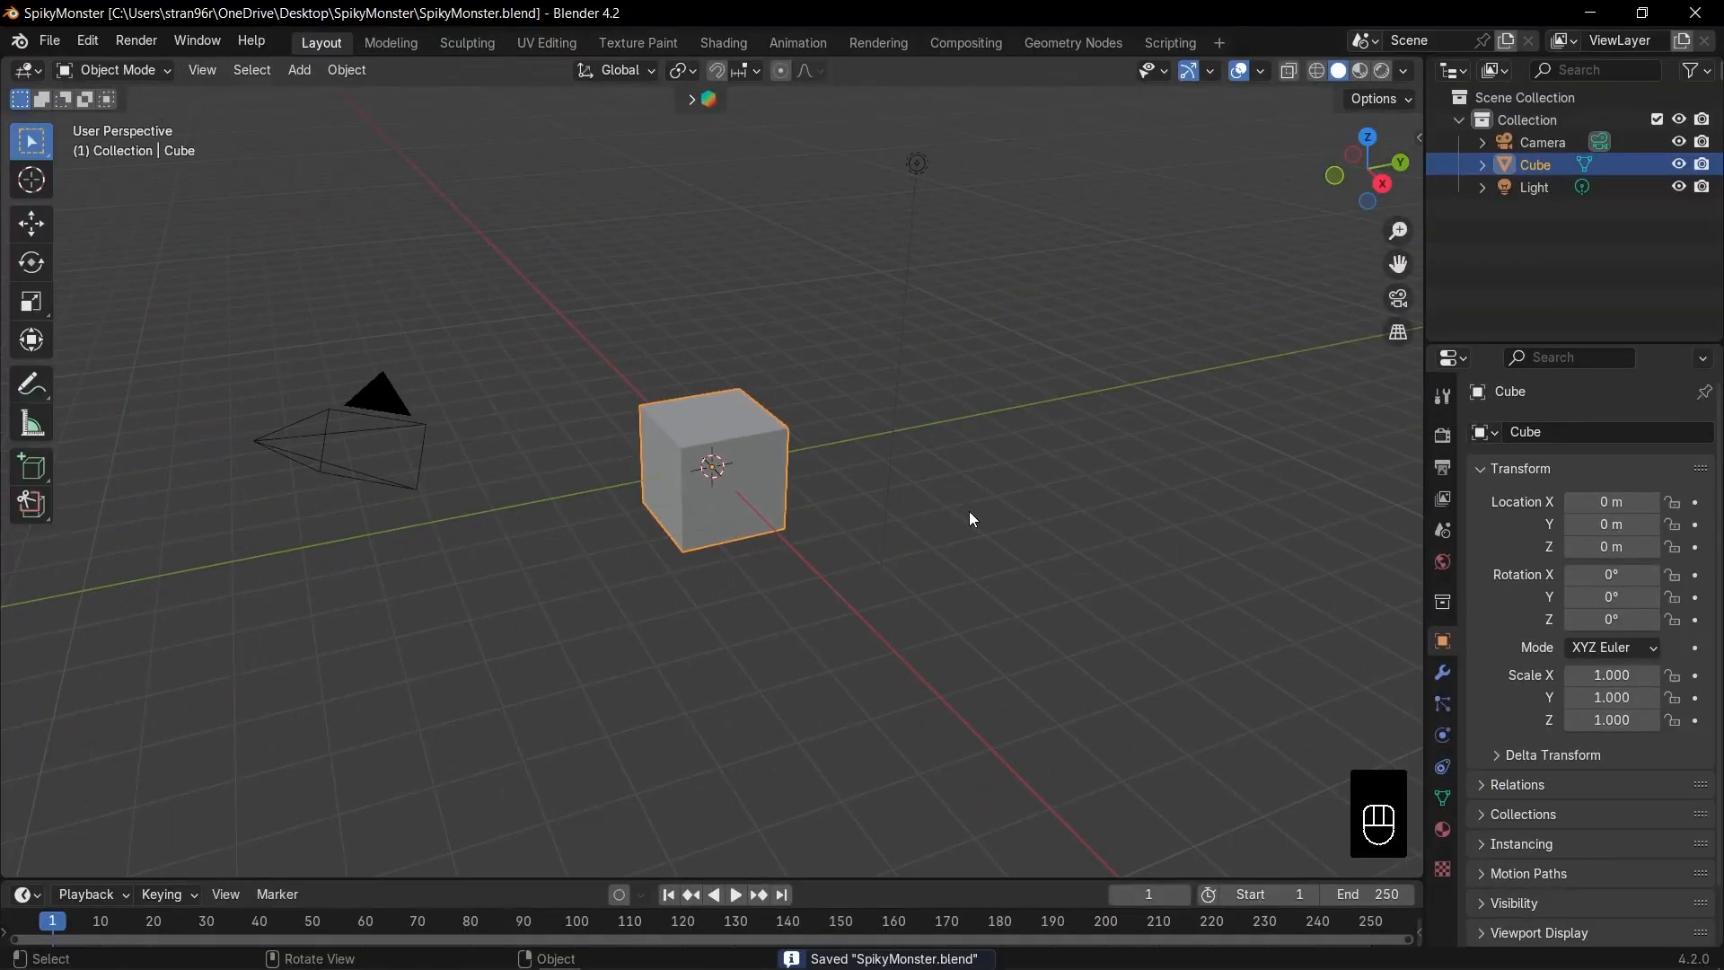
key(KP_1)
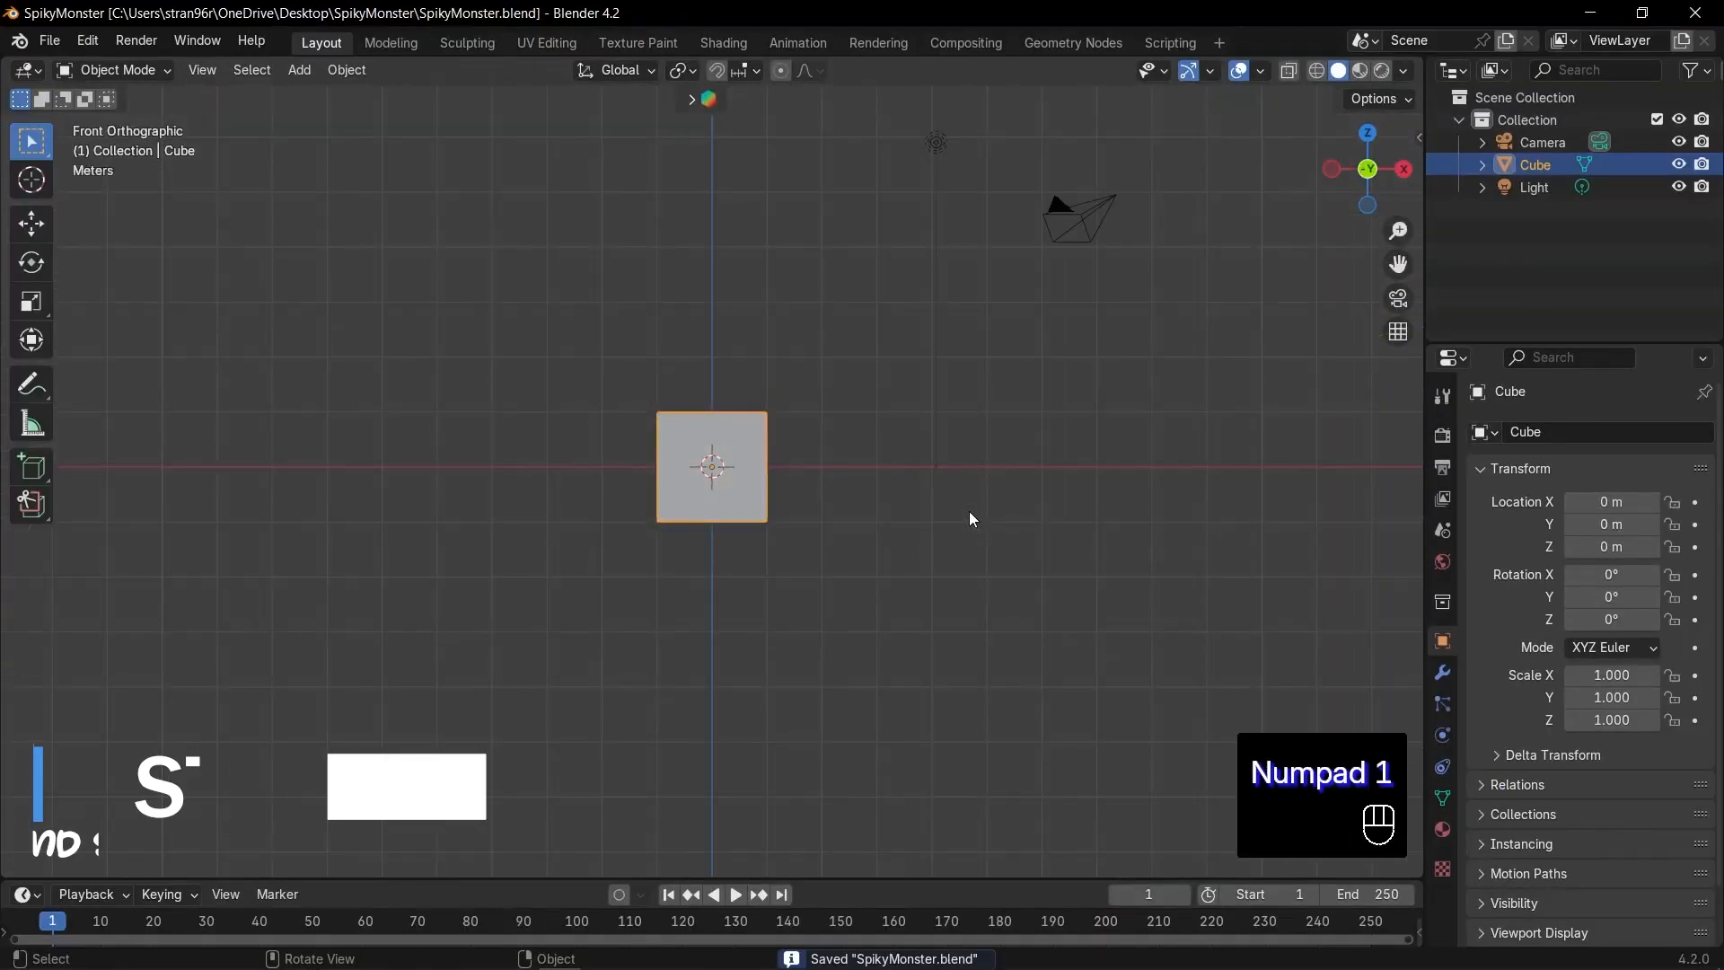
drag(941, 153, 1160, 288)
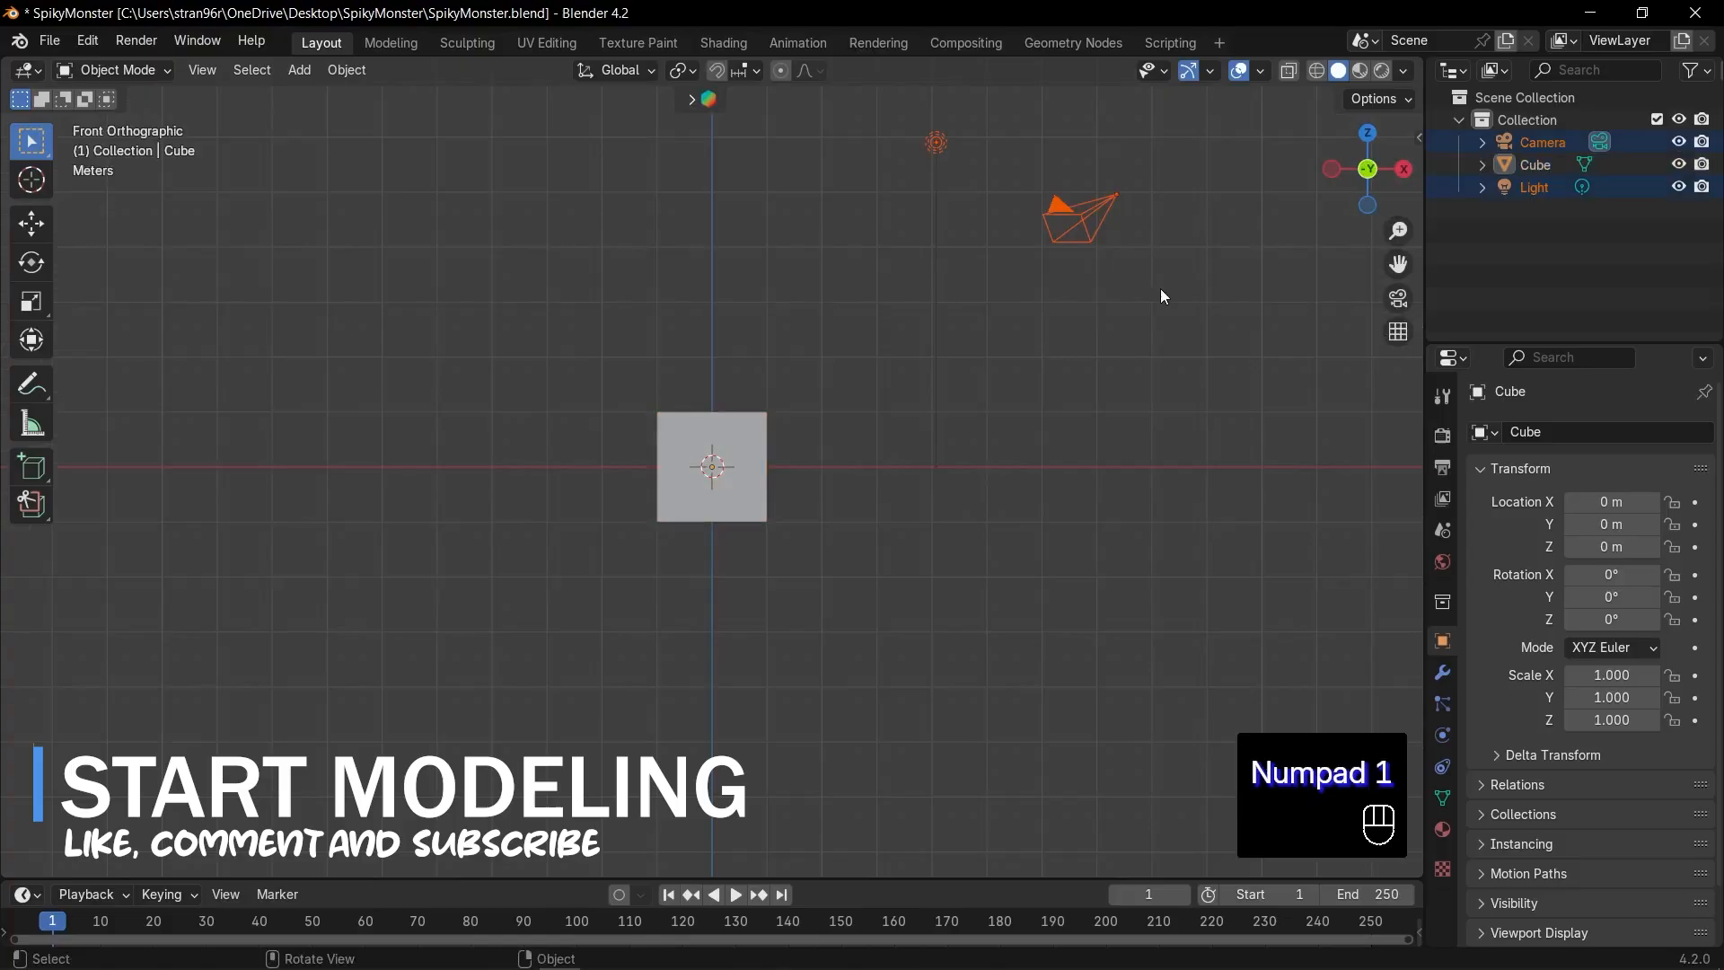
key(Delete)
Step: Add a Subdivision Surface modifier to the cube
click(734, 447)
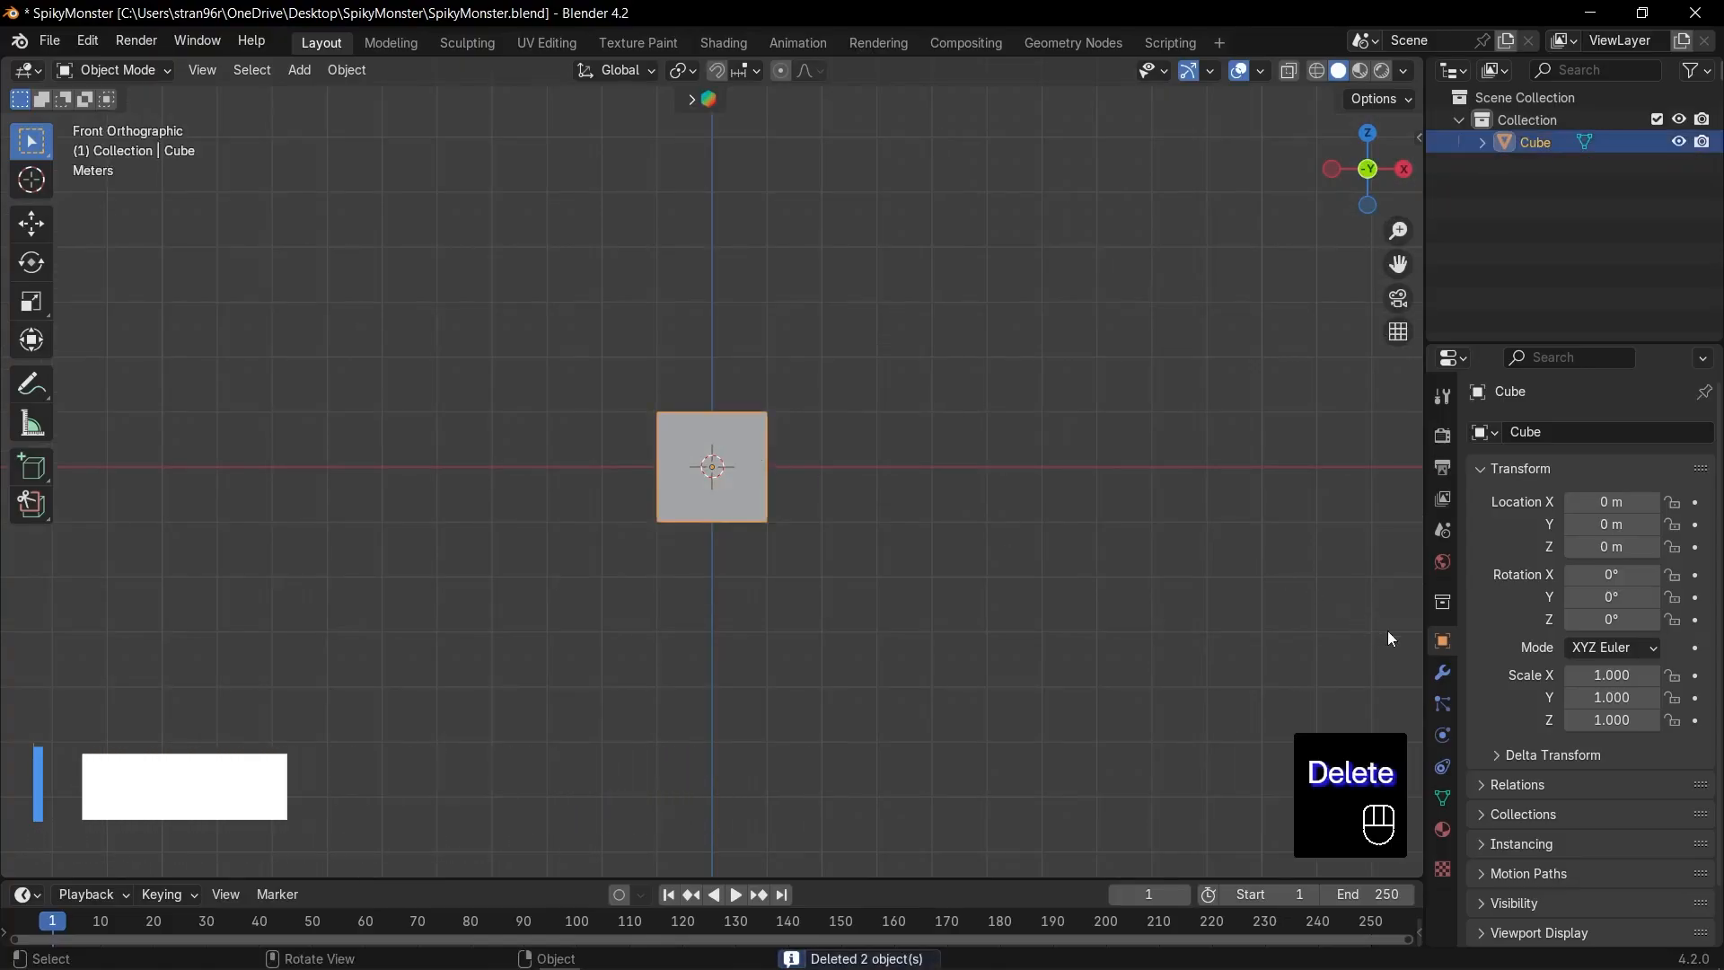
click(1443, 673)
click(1554, 435)
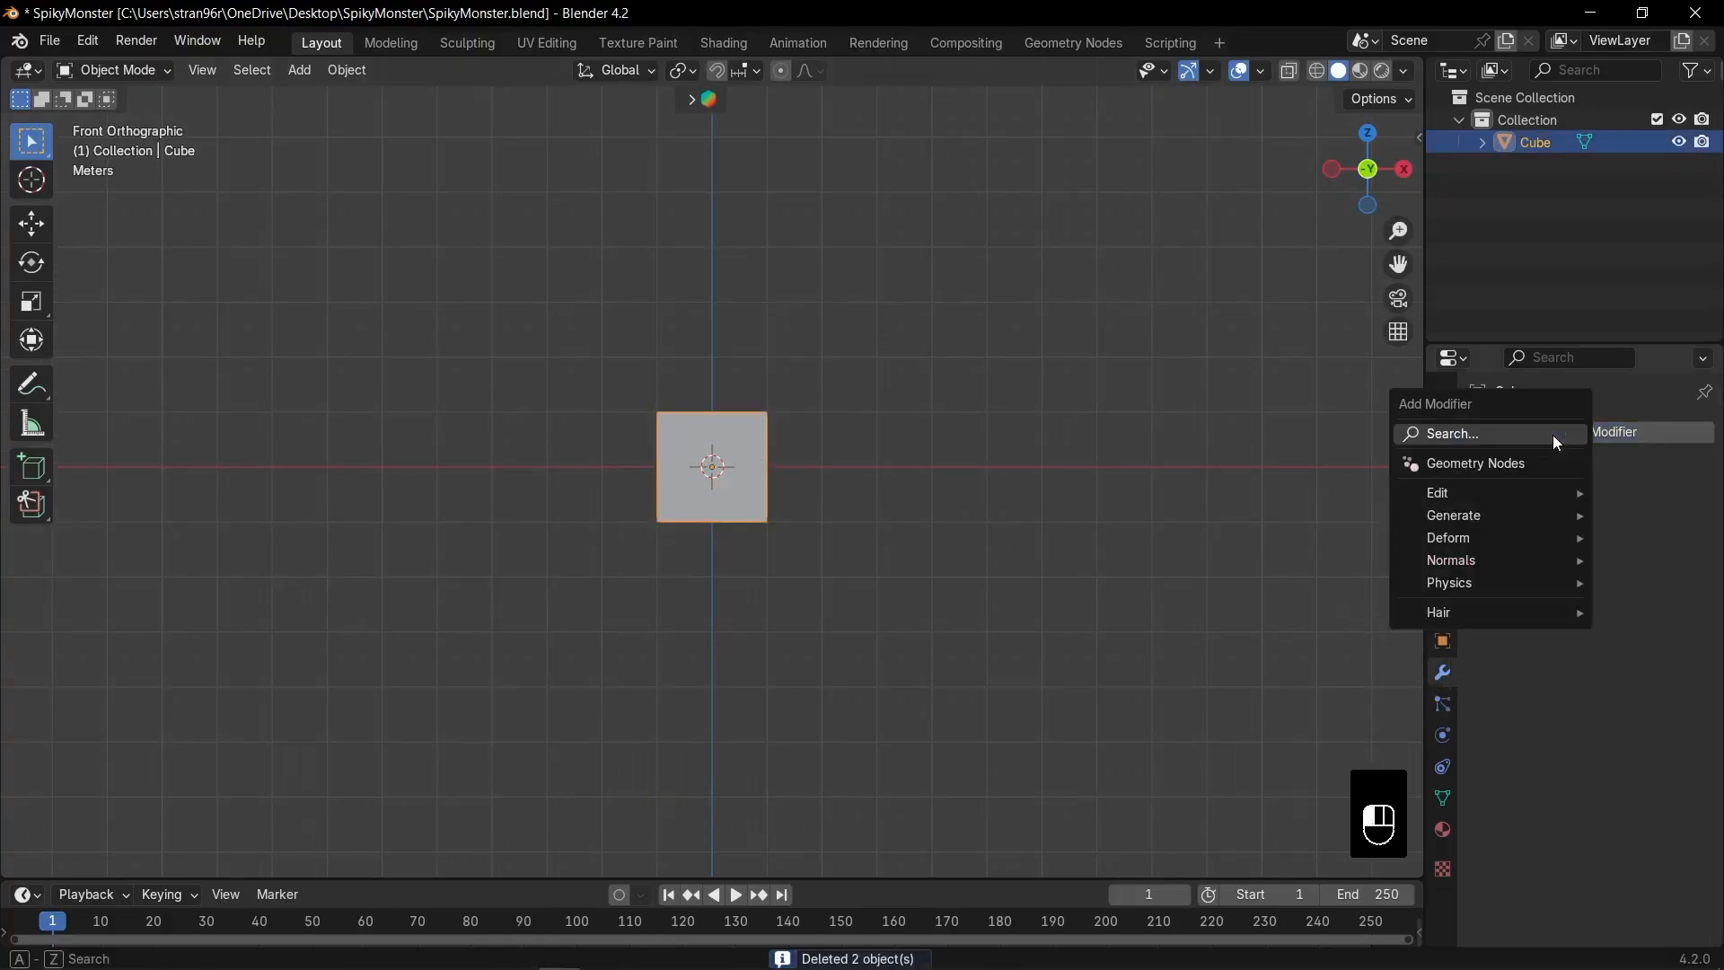
click(1553, 435)
text(sub)
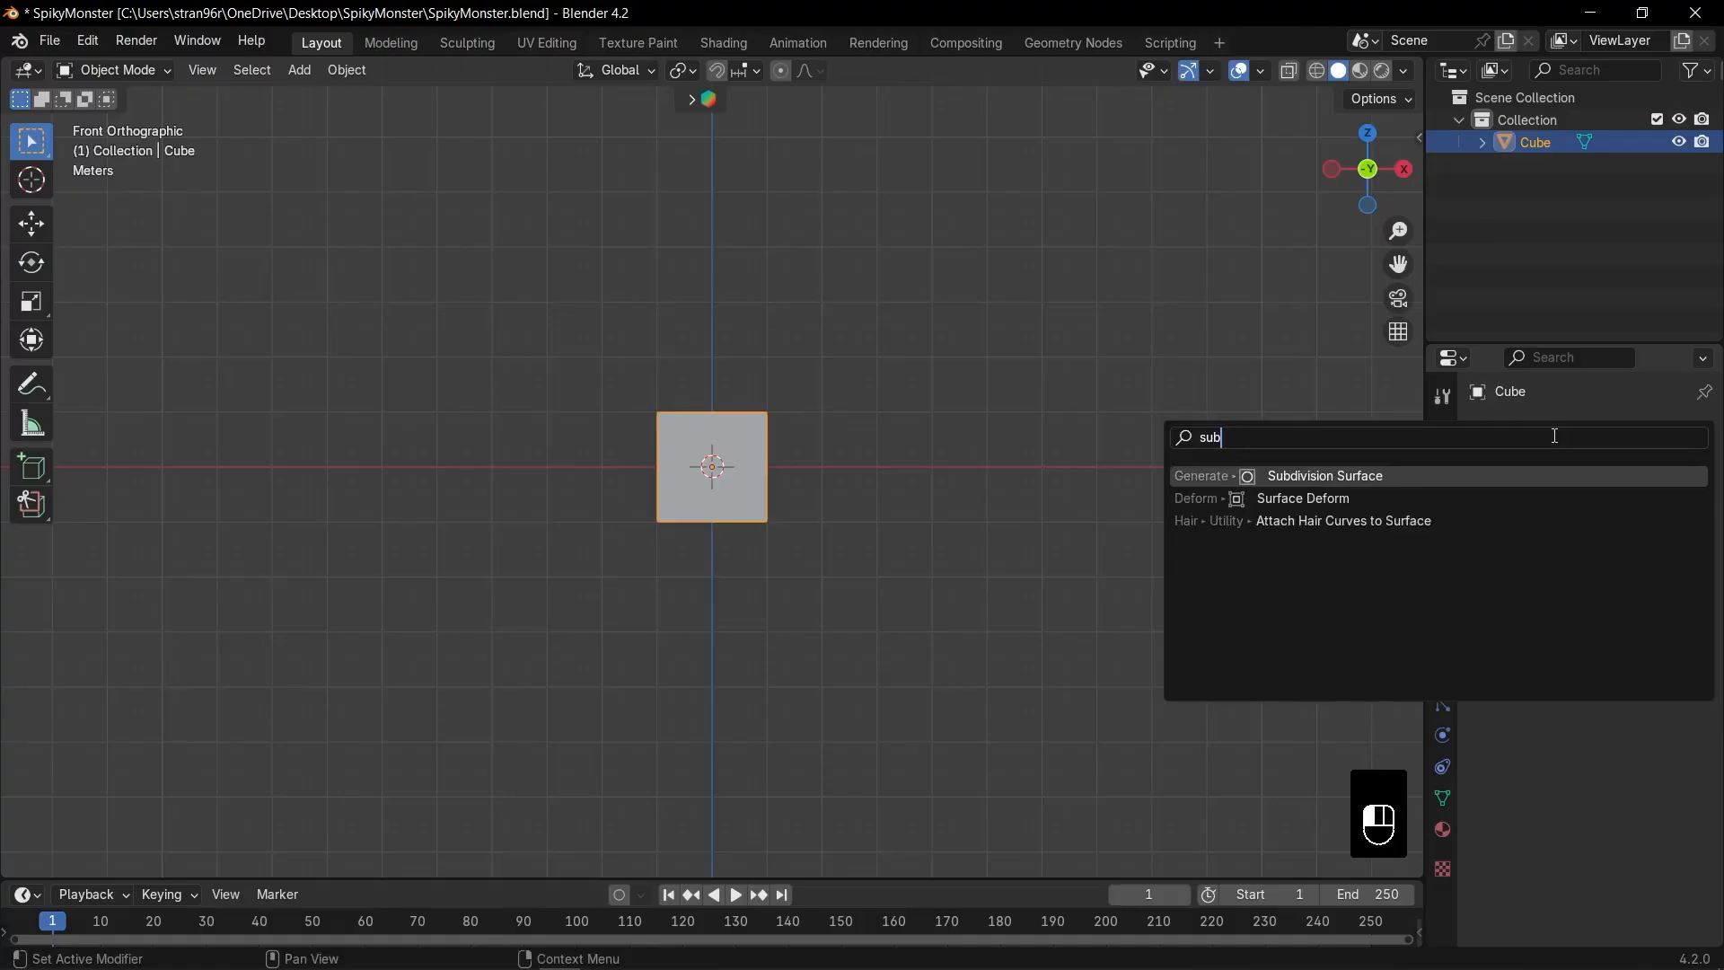
key(Return)
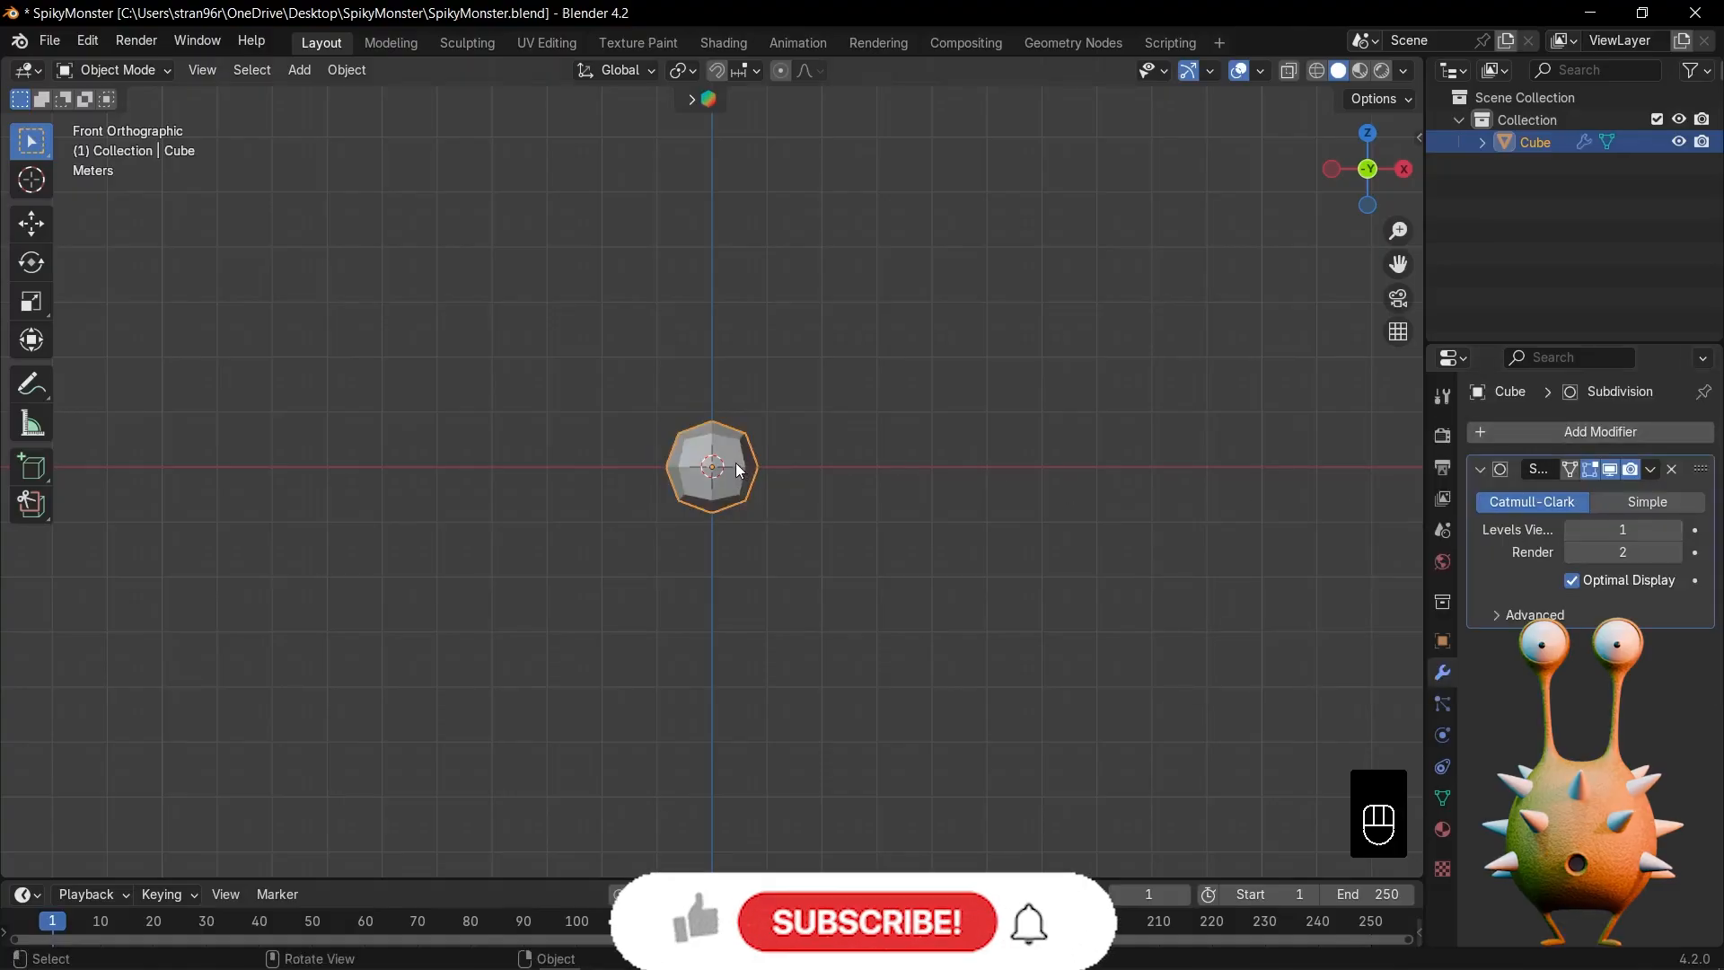
Step: Add a horizontal loop cut around the cube, slid down to below its middle
key(KP_Decimal)
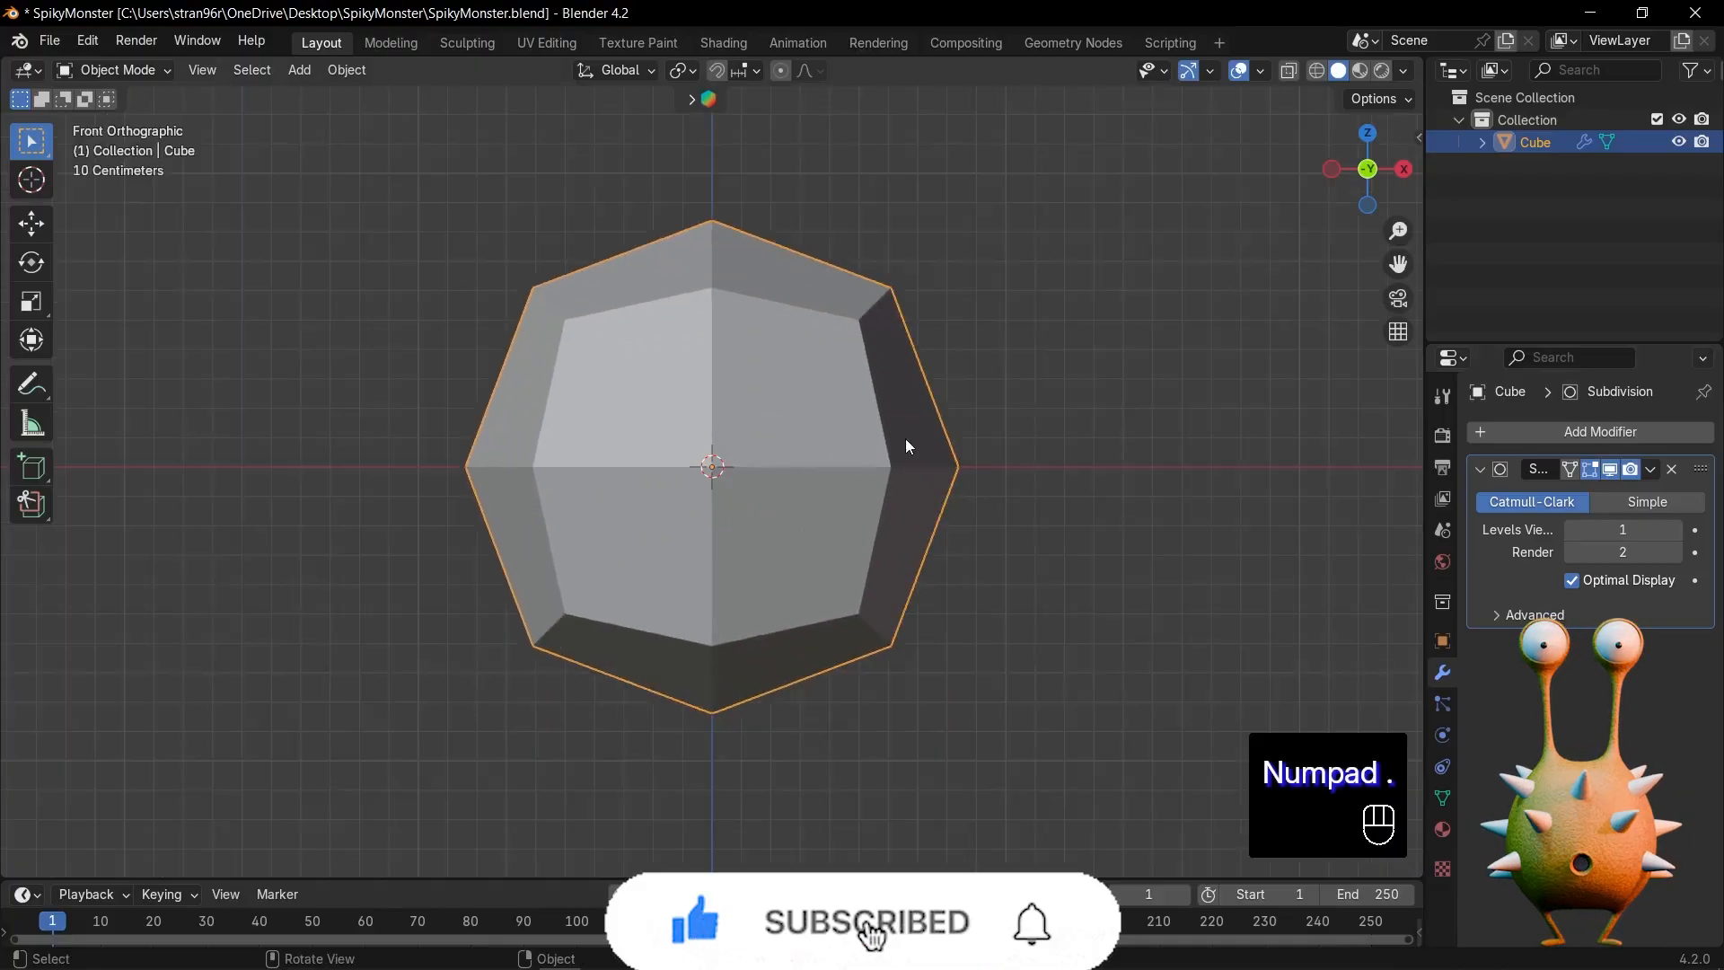
key(Tab)
key(ctrl+r)
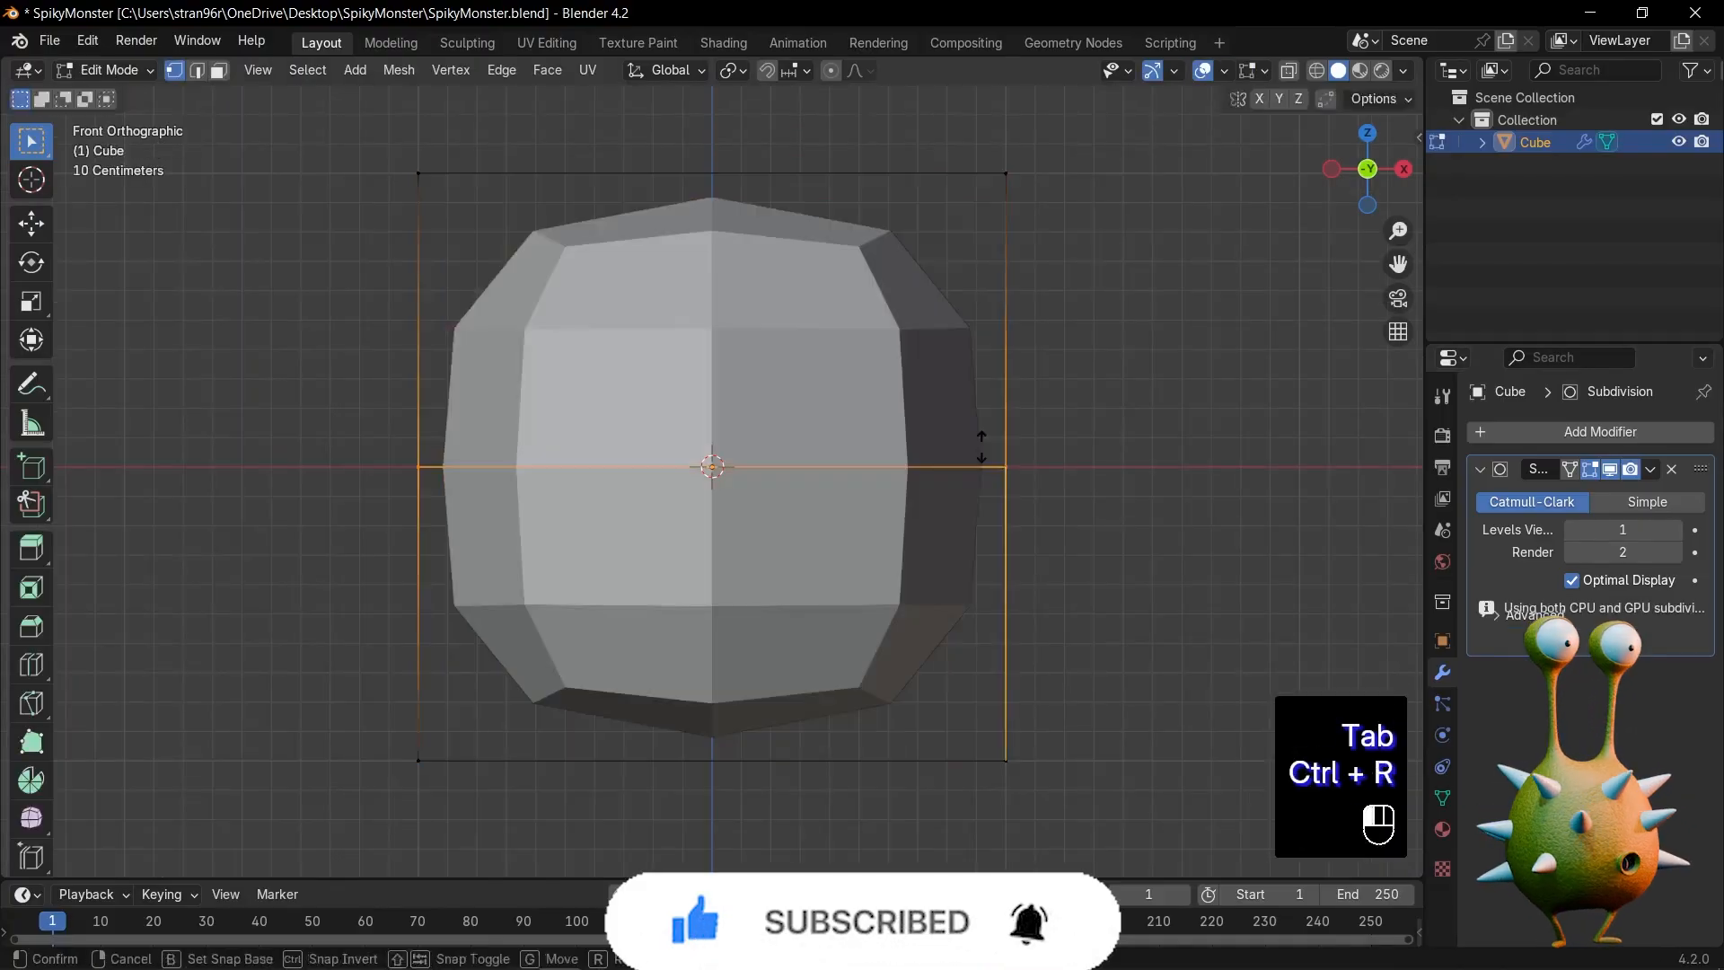
click(977, 454)
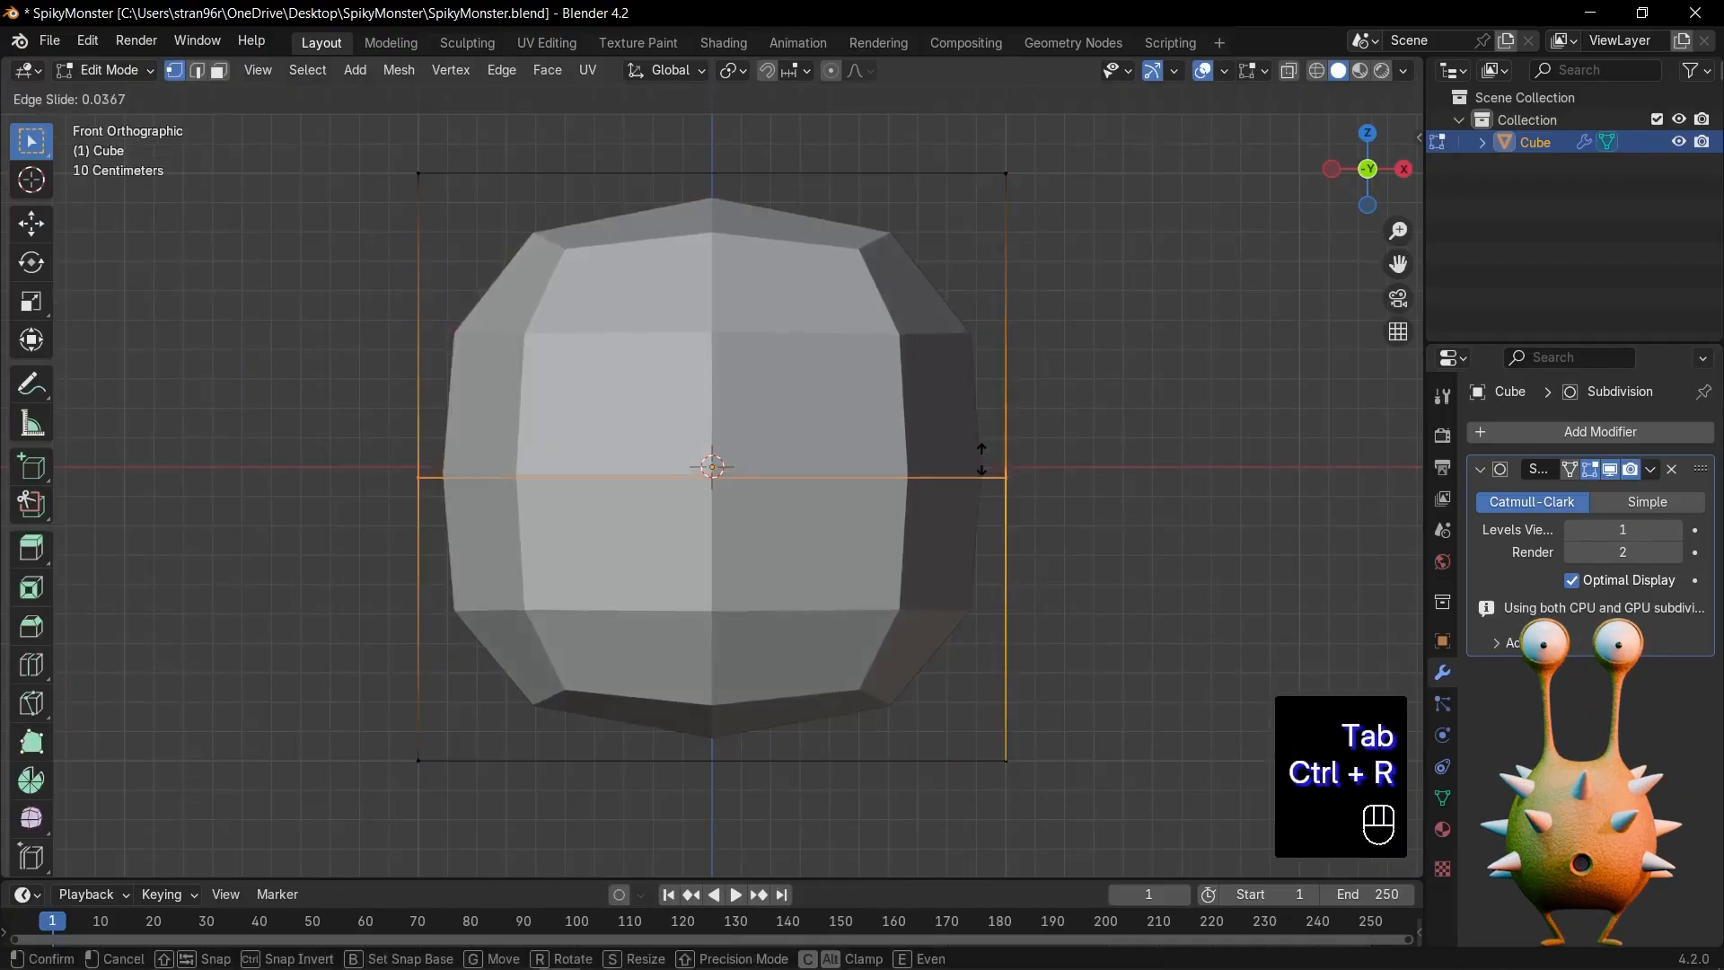
click(983, 539)
Step: Scale the new edge loop outward to about 1.37 to widen the lower body, and return to Object Mode
key(s)
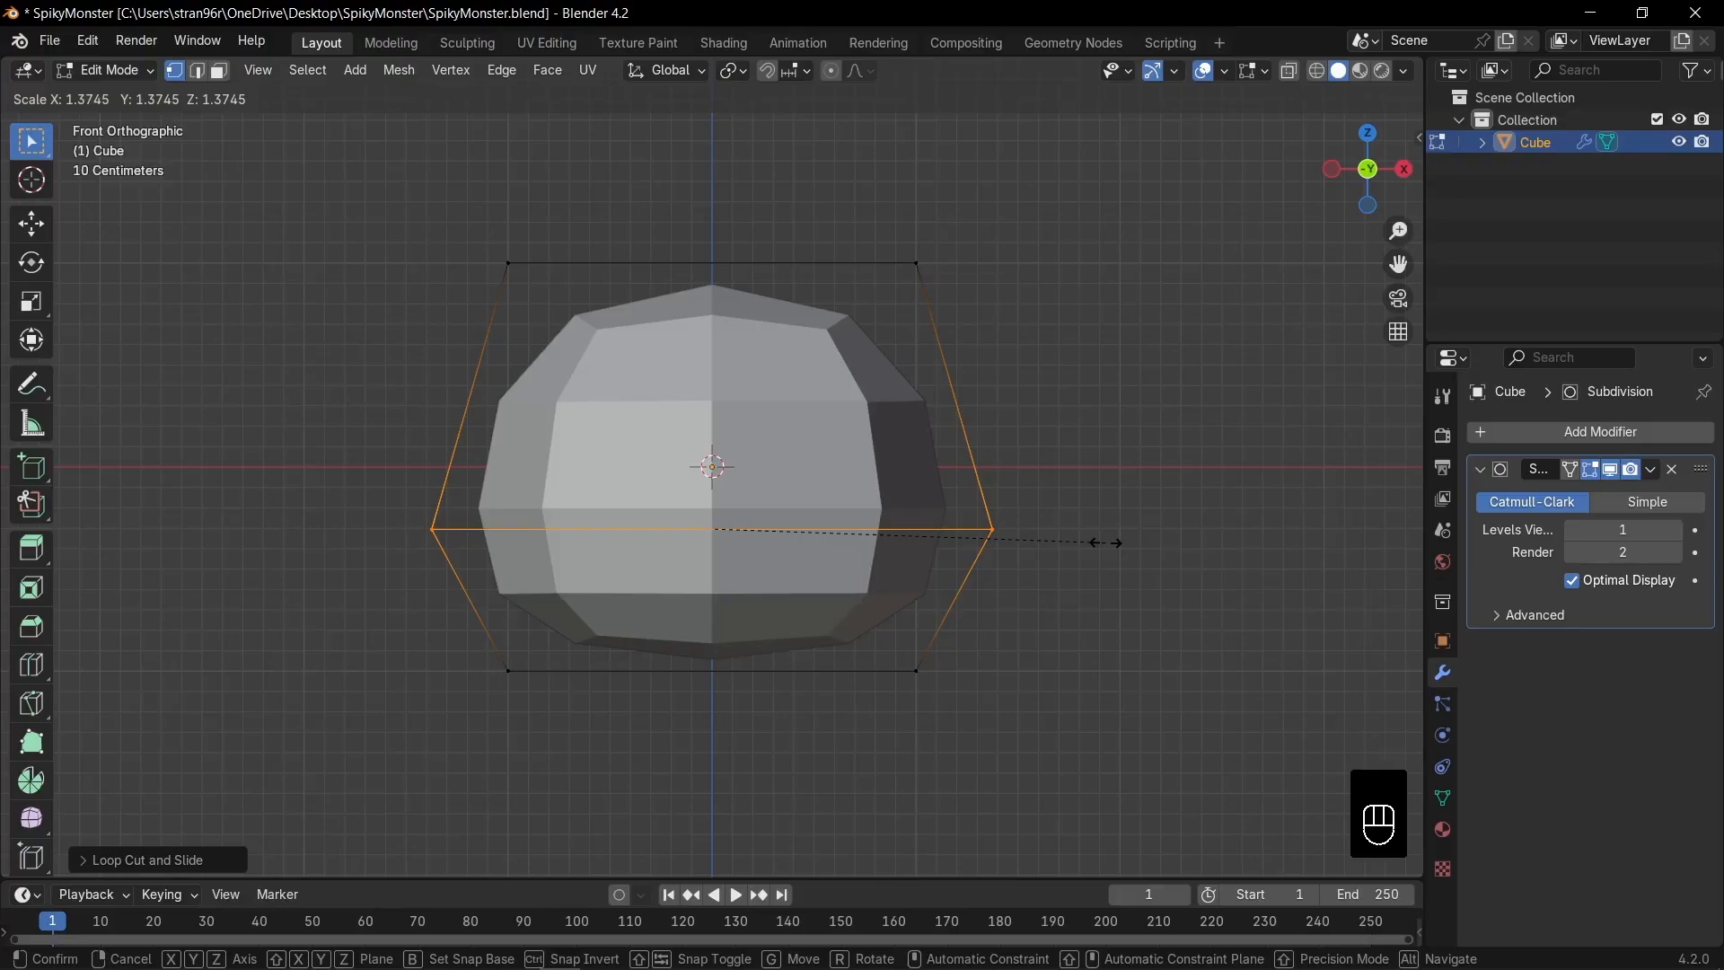
click(1106, 543)
key(Tab)
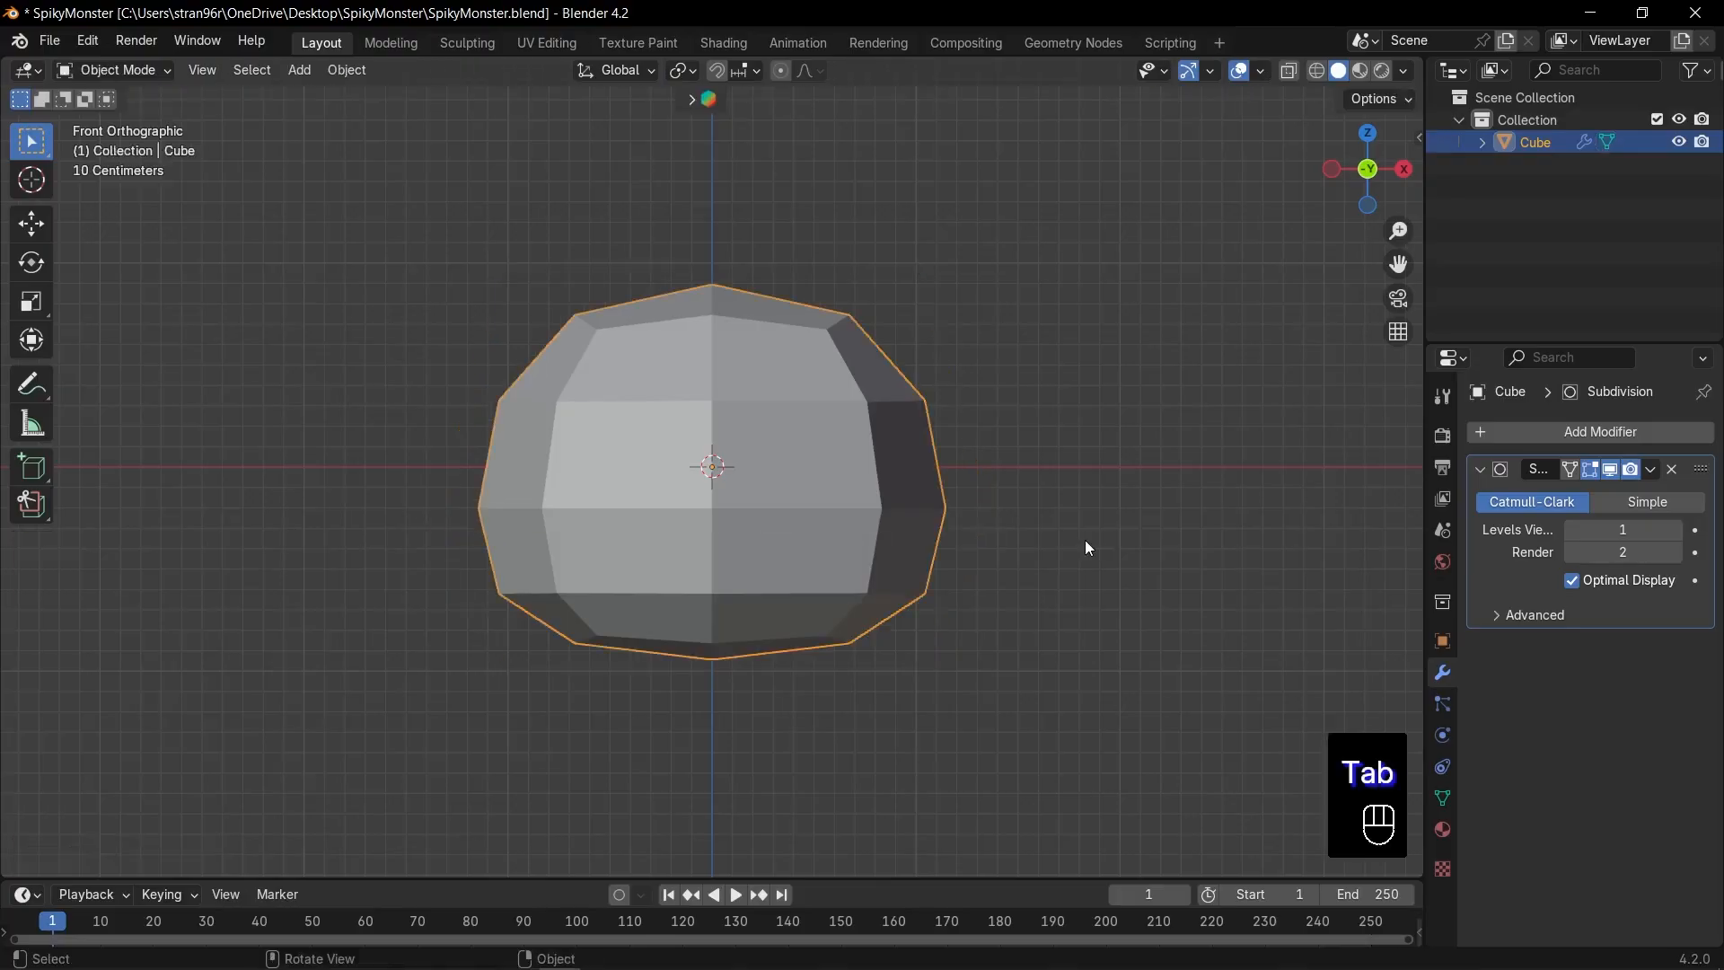
Step: Stretch the body along Z to about 1.16 and apply its rotation and scale
key(s)
key(z)
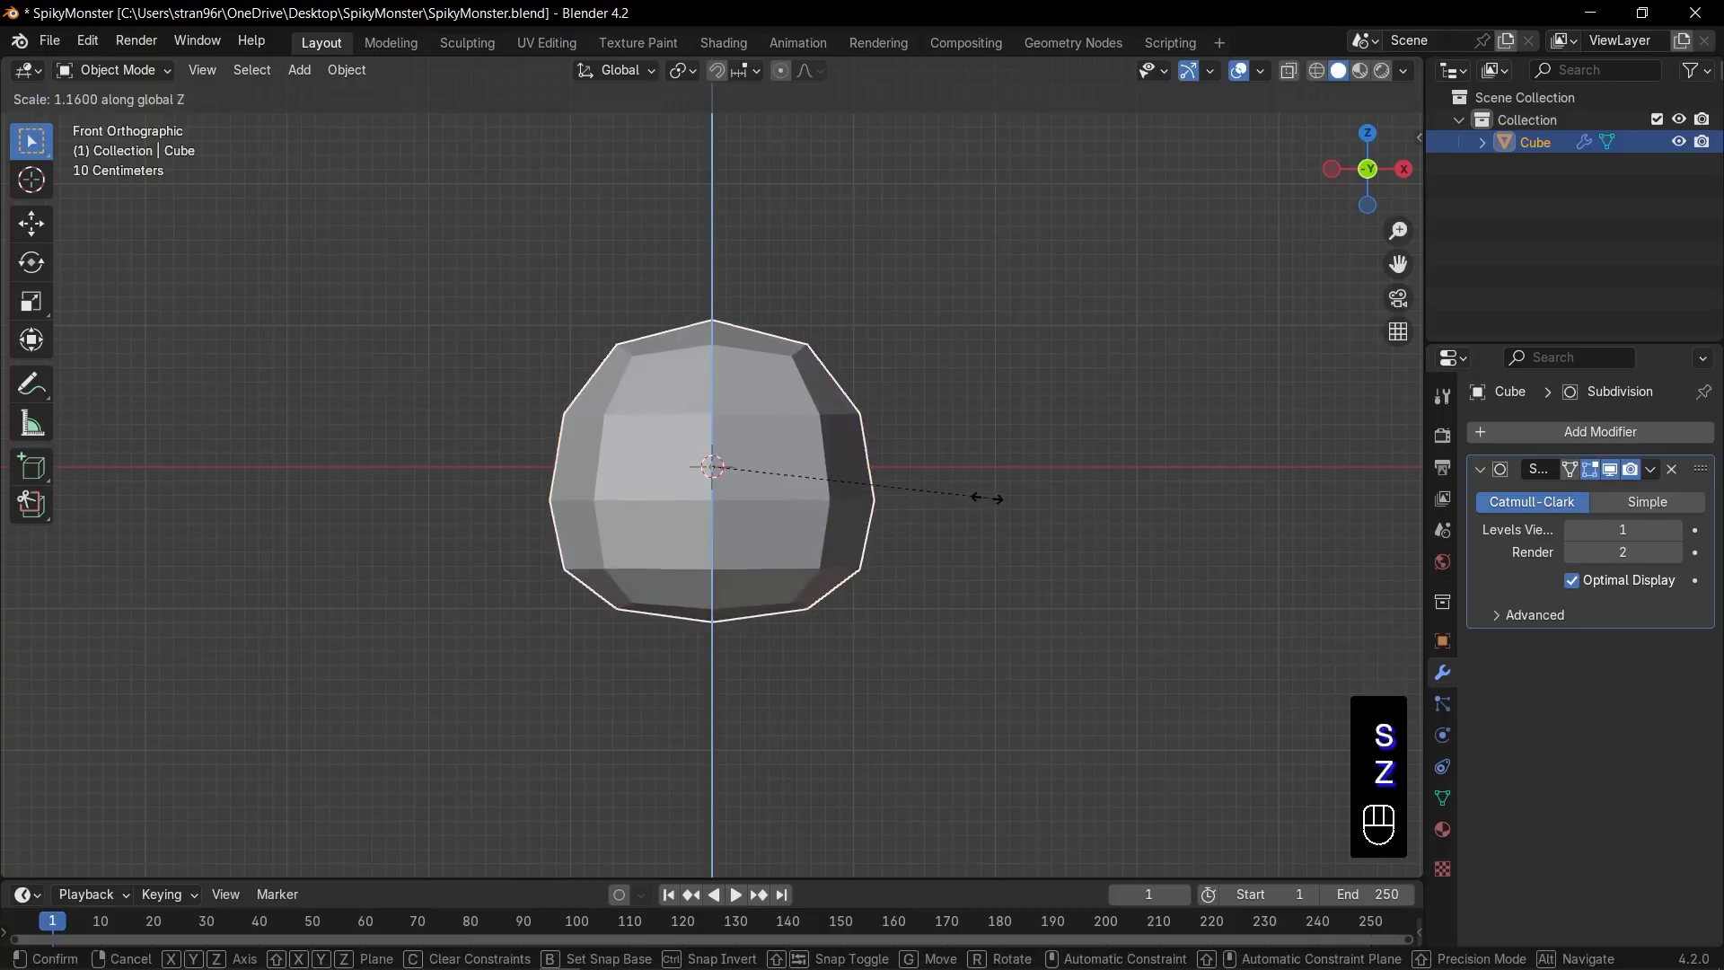
click(988, 498)
middle_drag(988, 497, 859, 523)
key(KP_1)
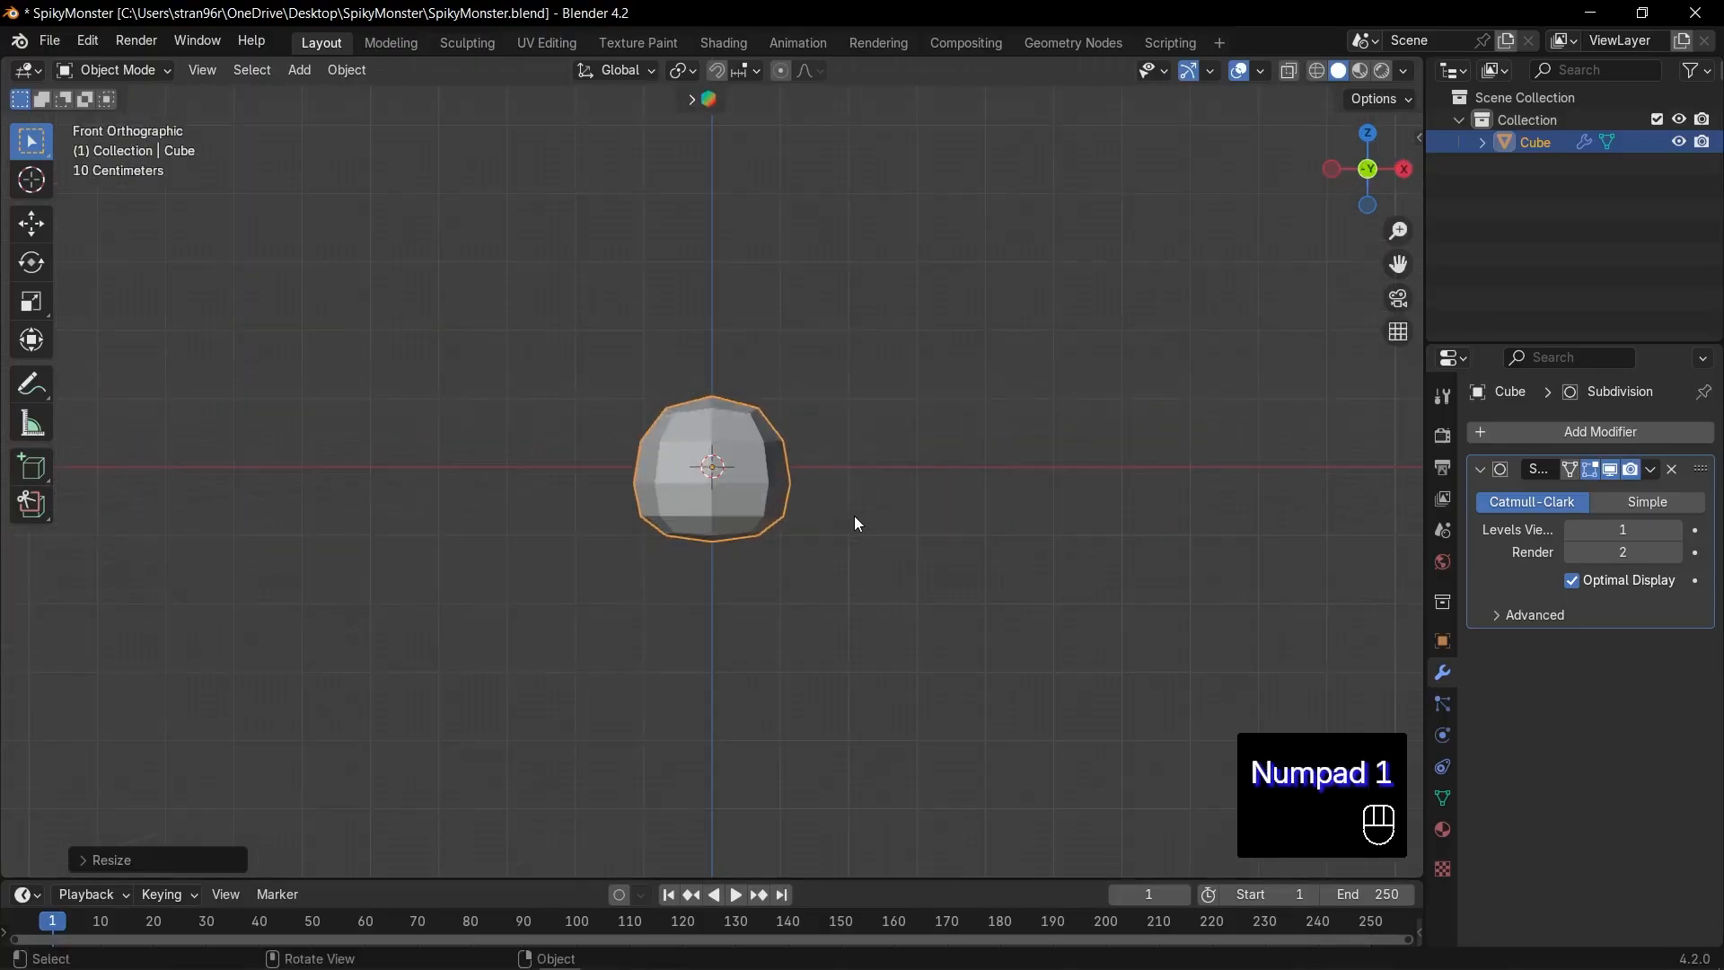
key(ctrl+a)
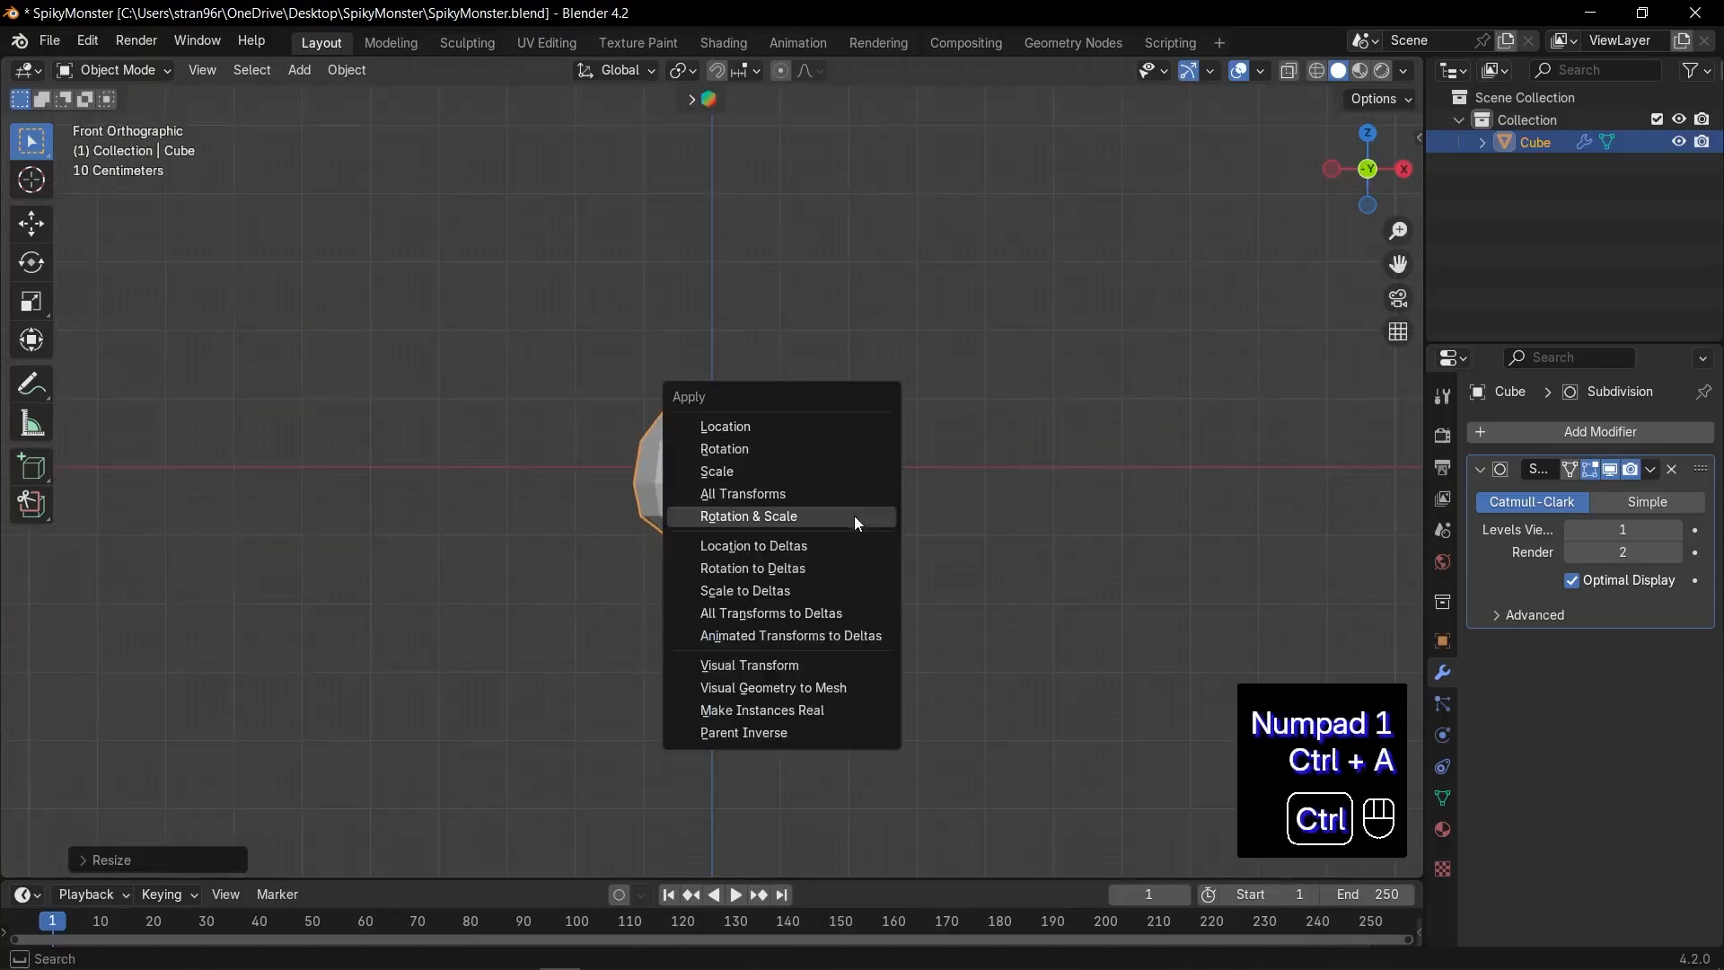
click(766, 520)
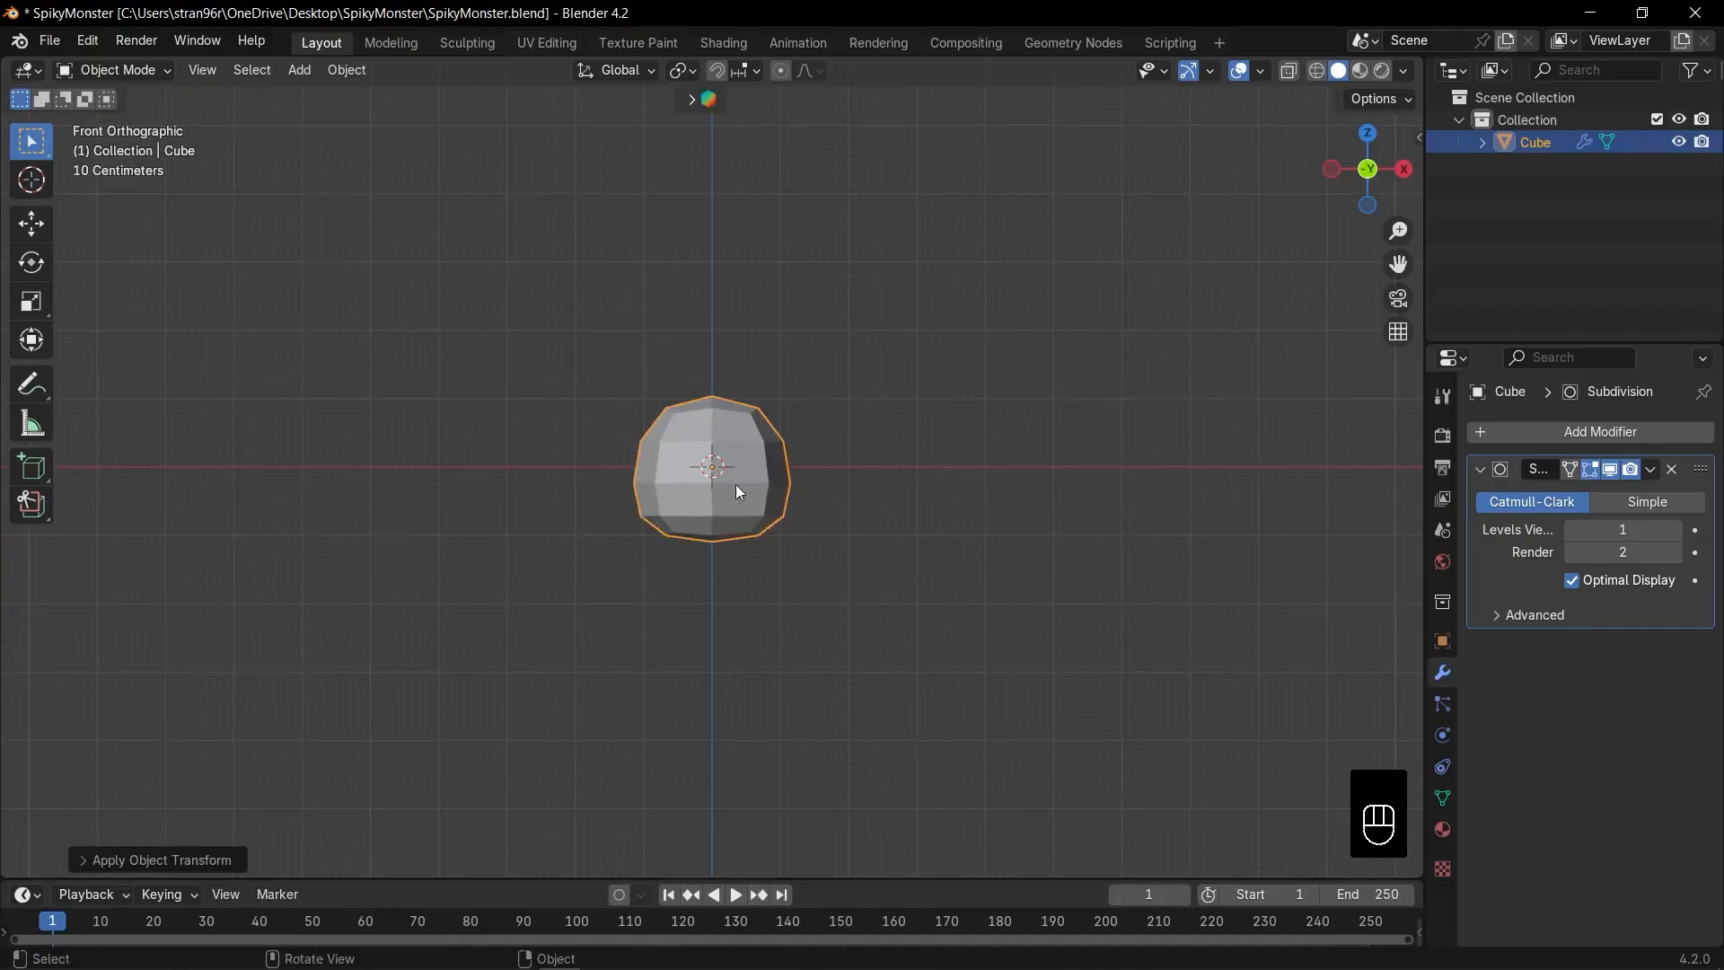
Step: Apply the body's Subdivision modifier to the mesh
key(KP_Decimal)
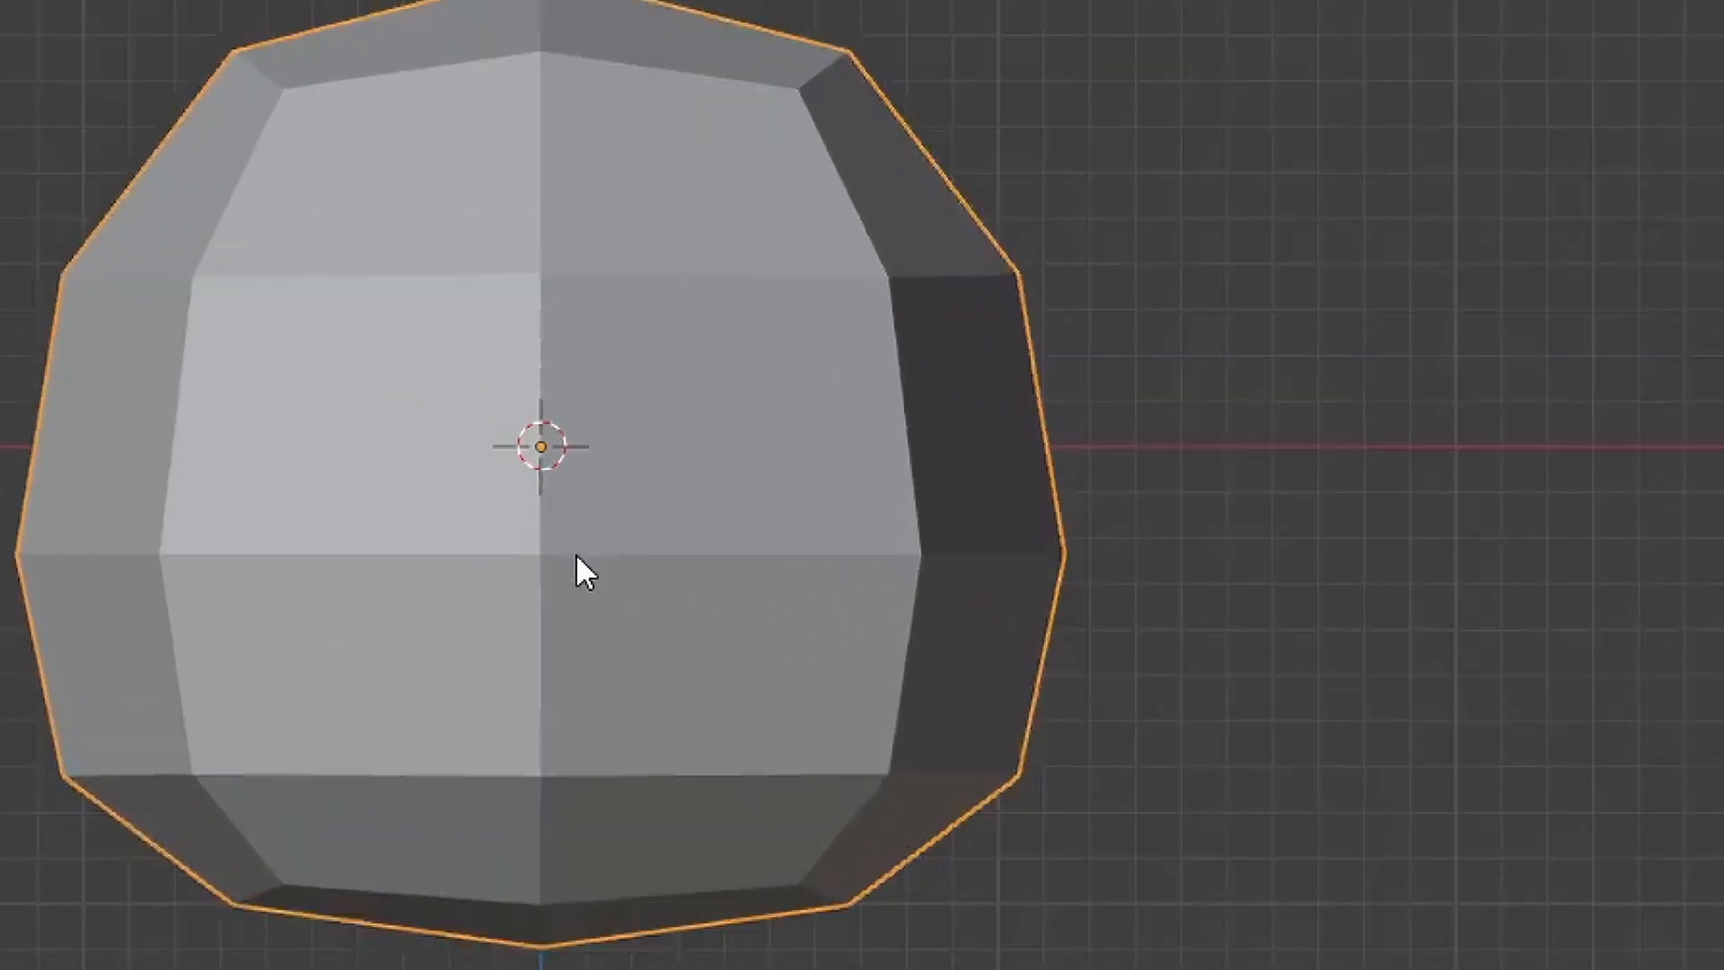
key(Tab)
key(Tab)
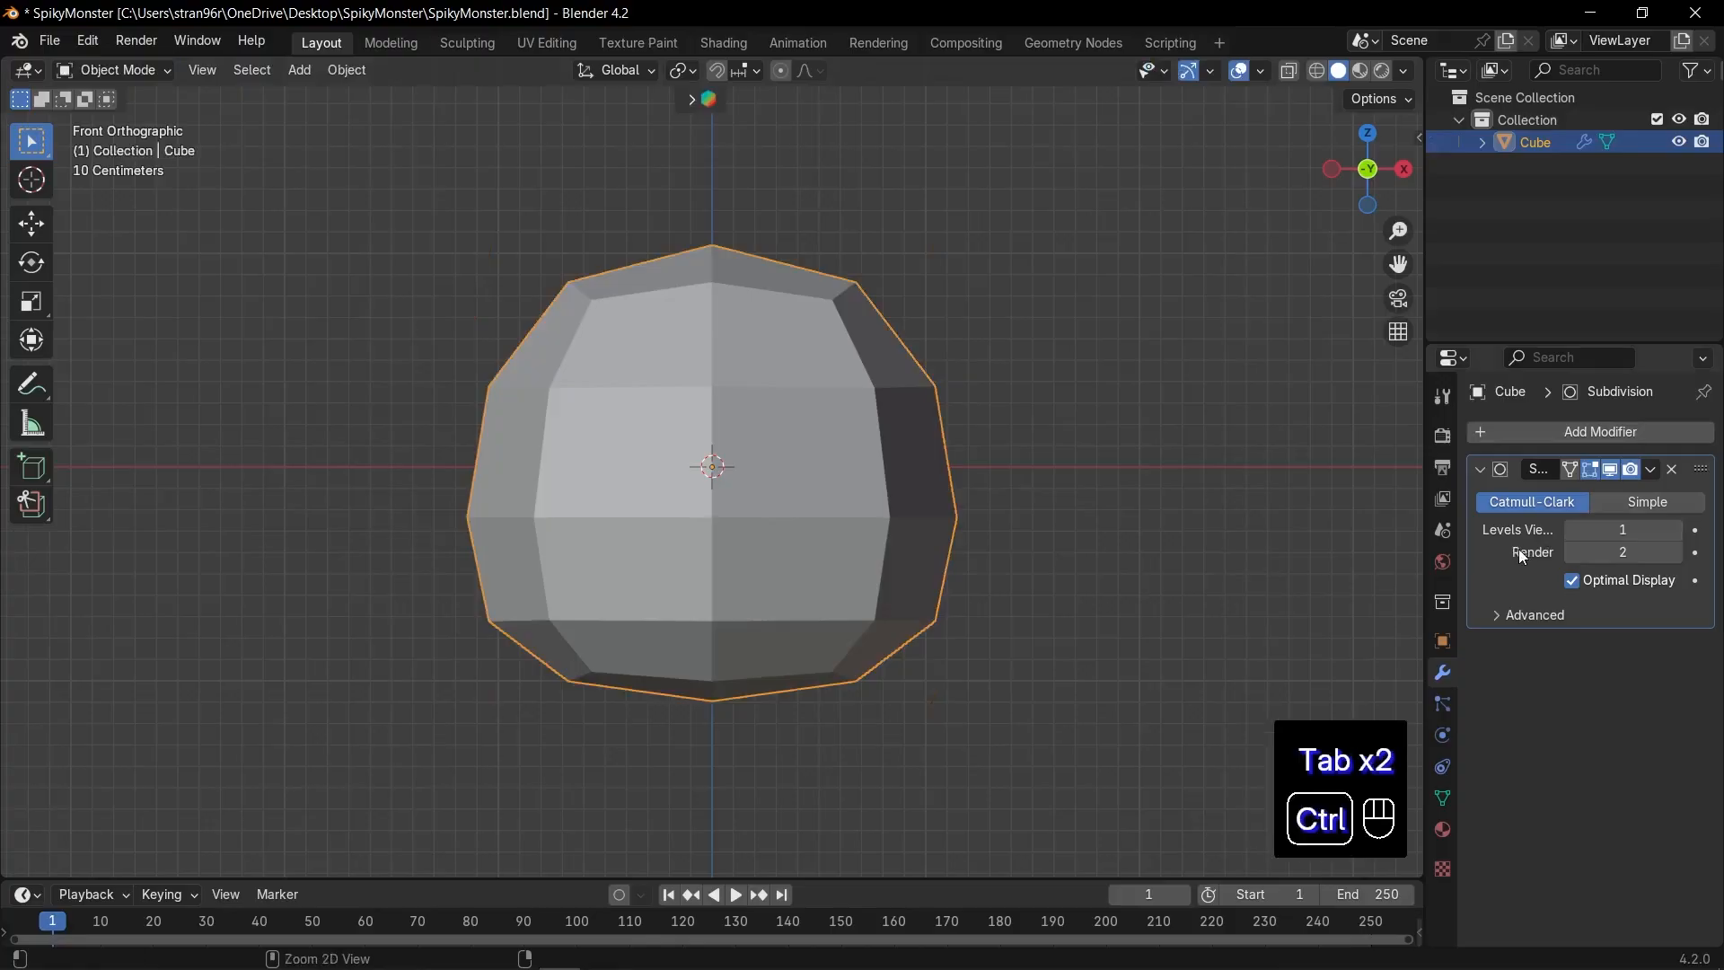
key(ctrl+a)
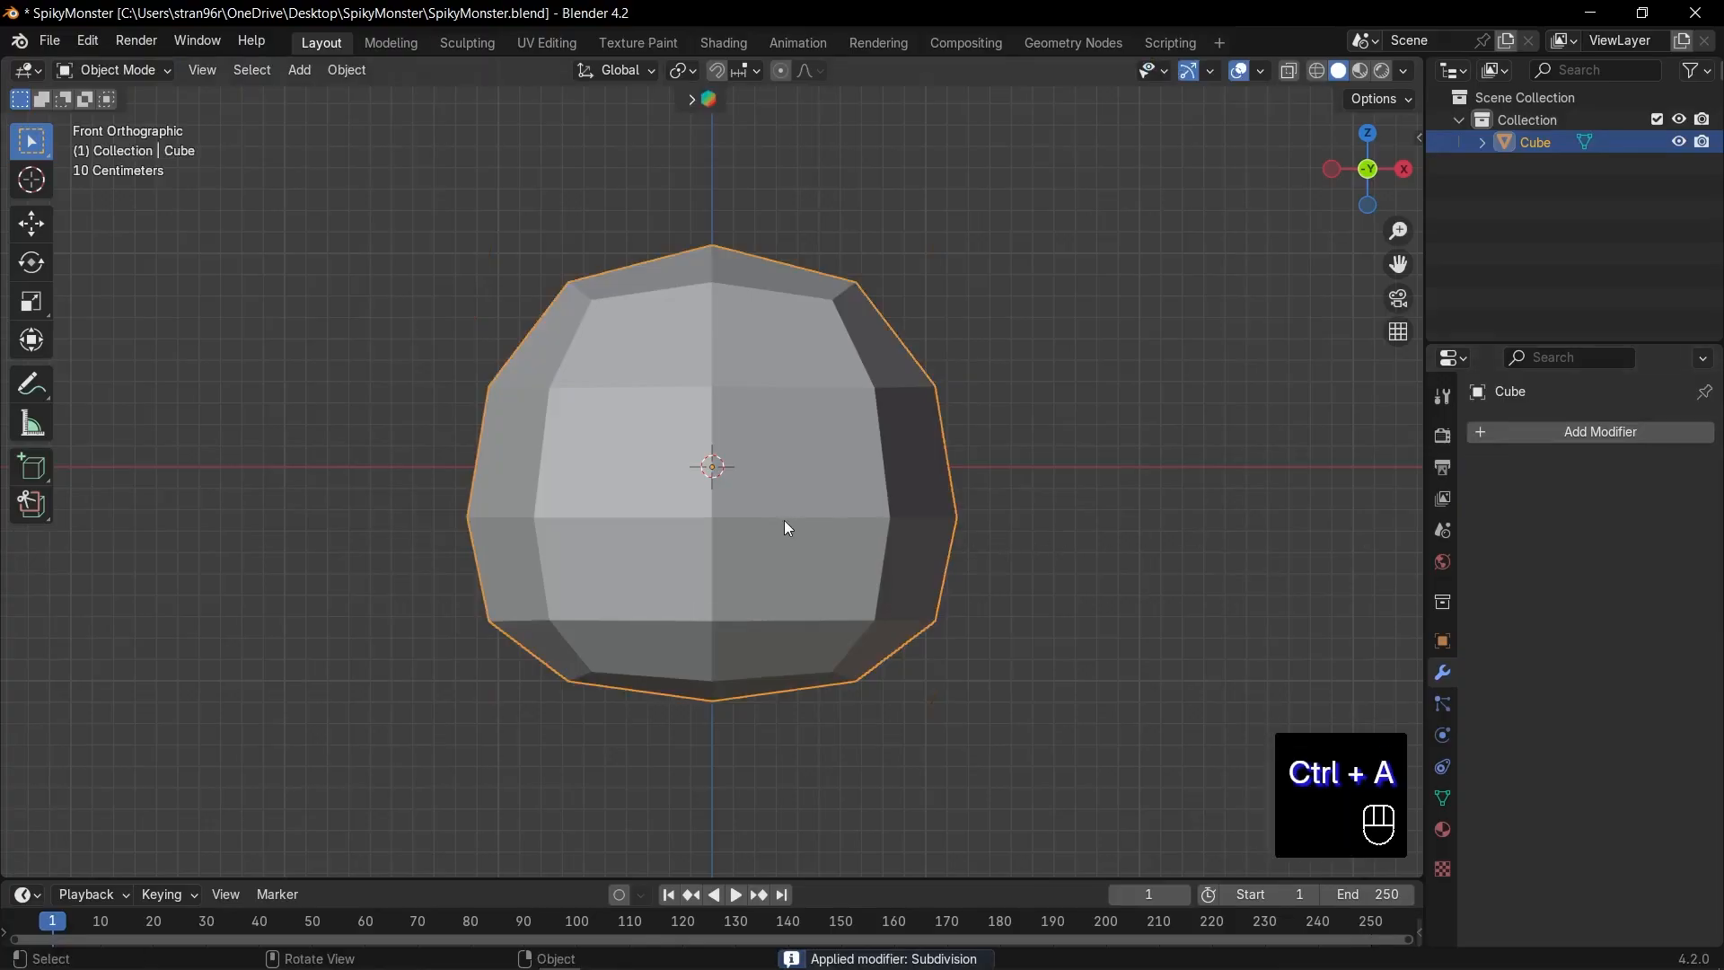
Step: Inset the four central front faces of the body to start the mouth
key(Tab)
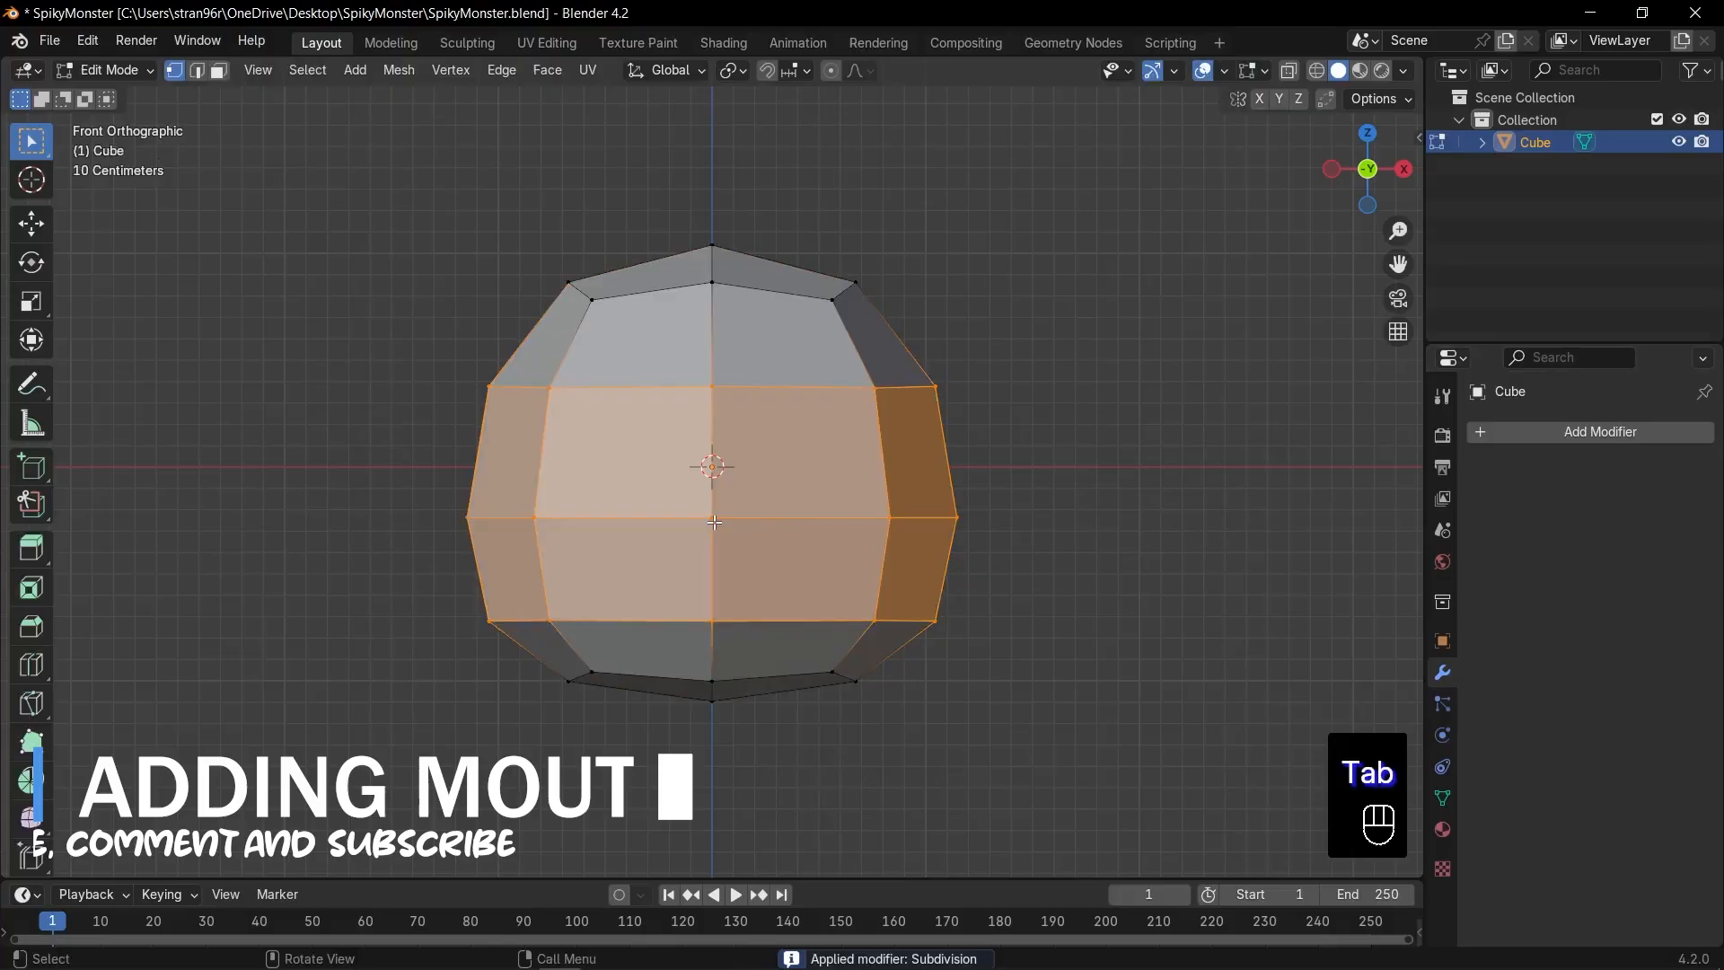
key(3)
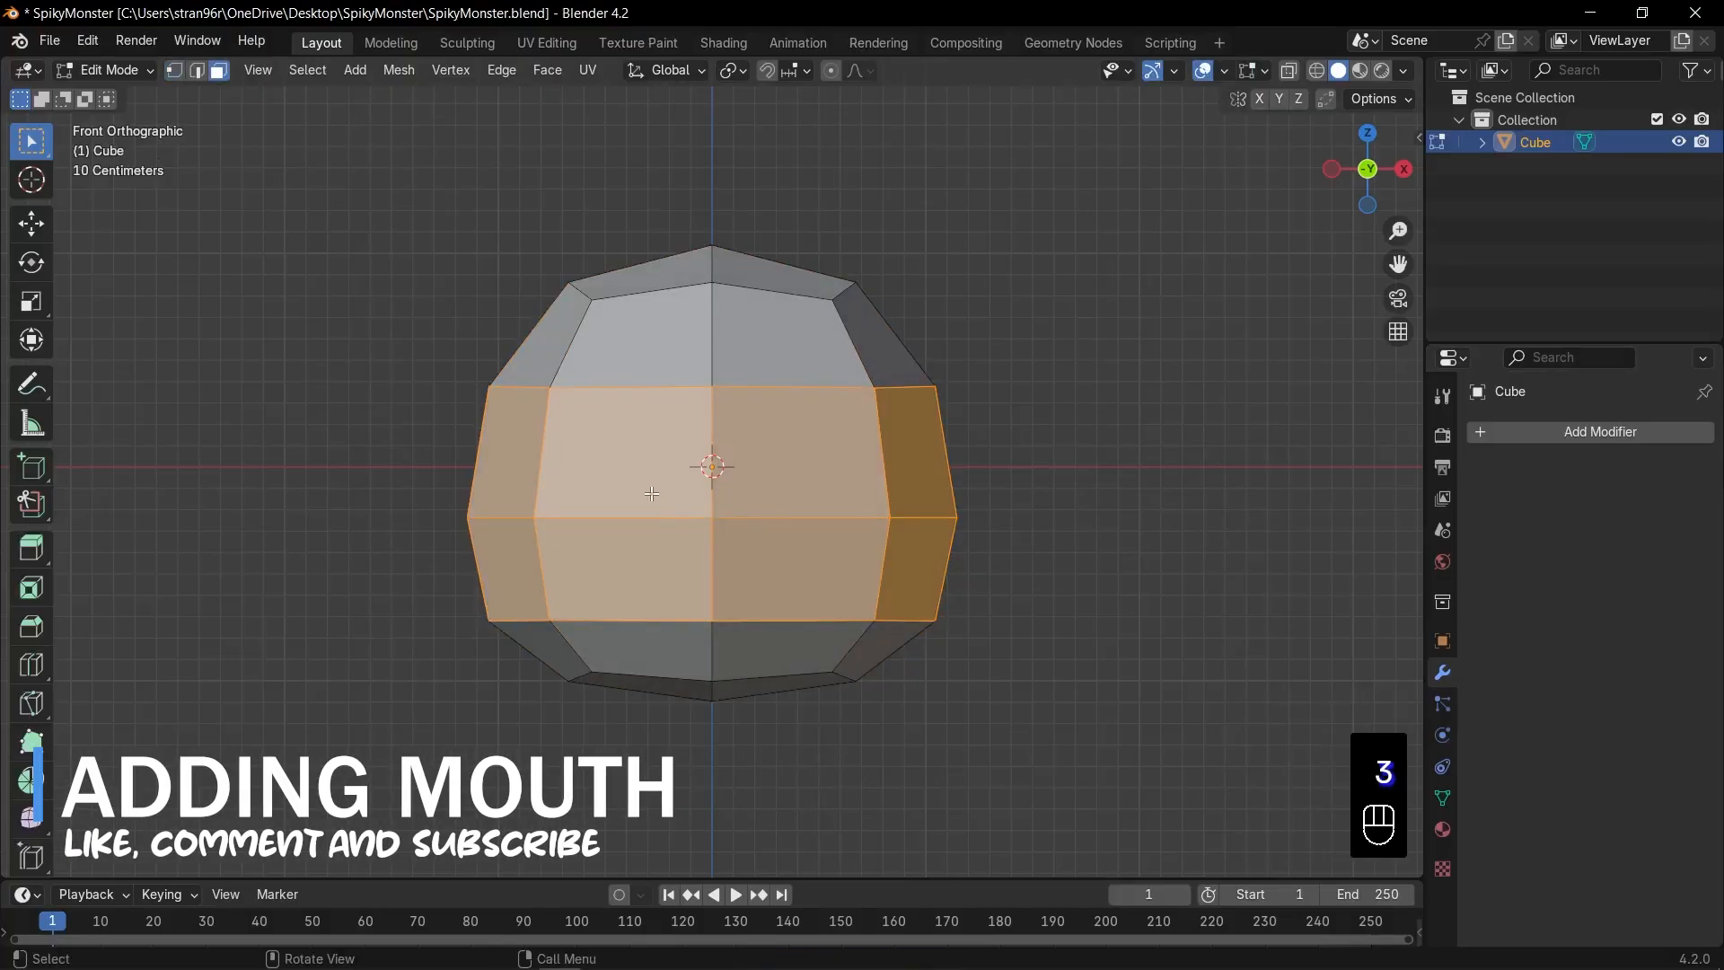
drag(652, 494, 784, 548)
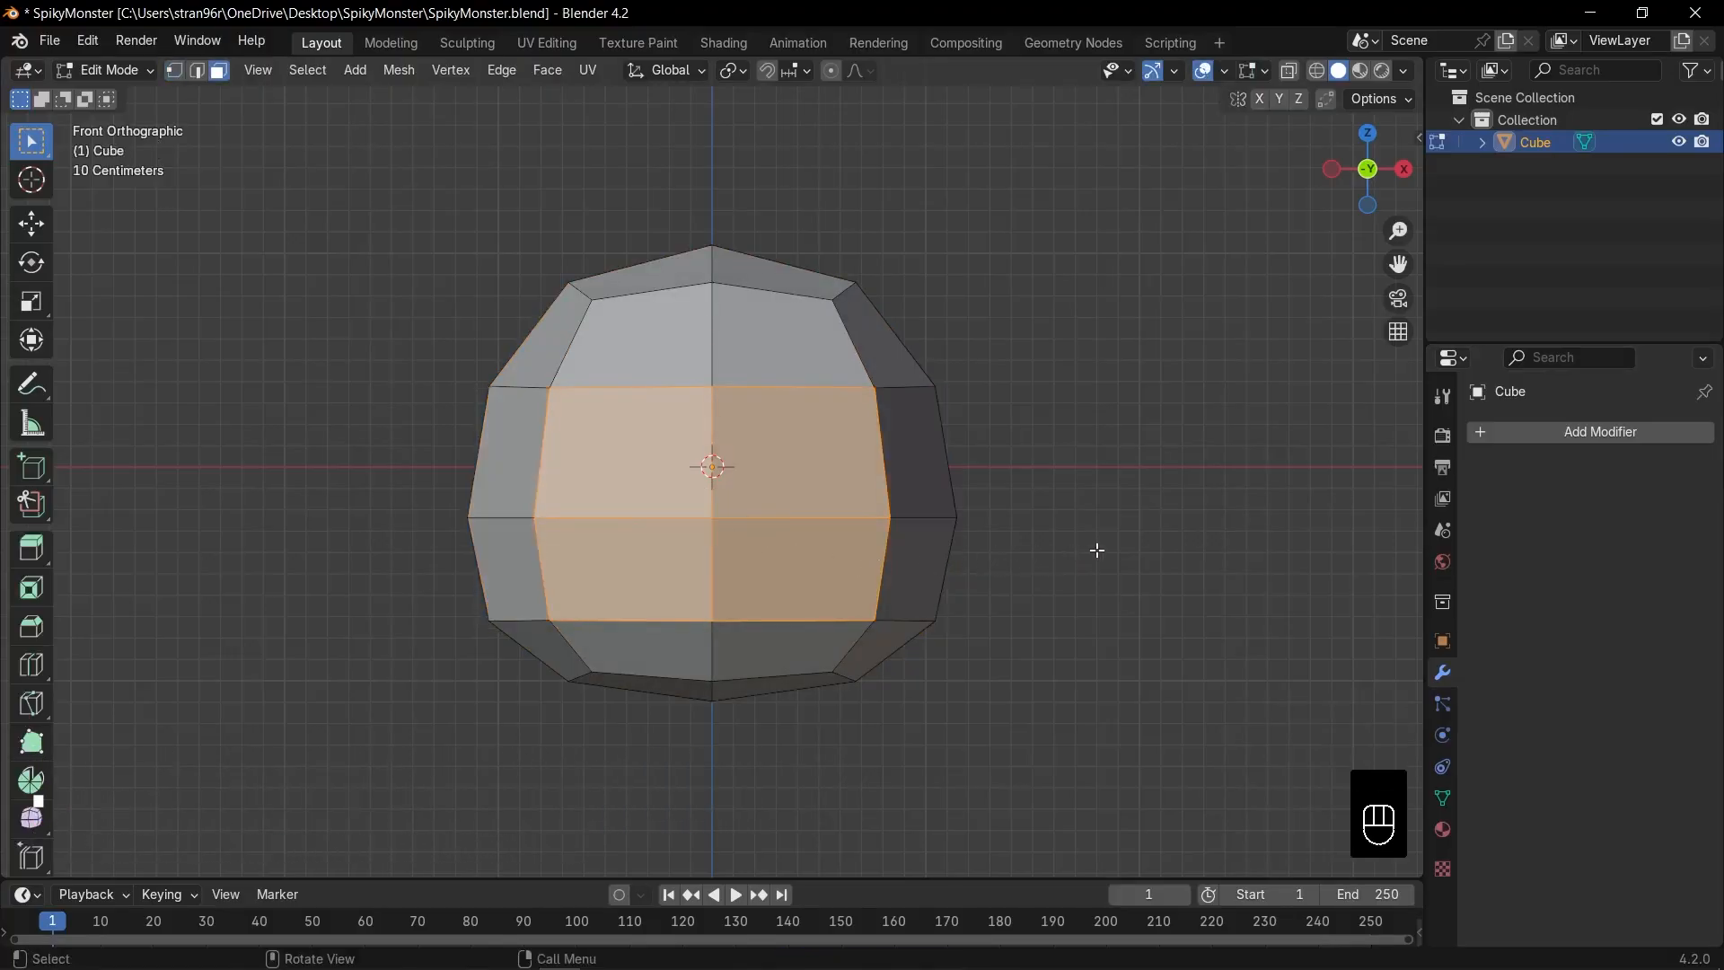
key(i)
click(1005, 542)
Step: Shape the inset mouth faces into a circle with LoopTools
scroll(804, 556, up, 3)
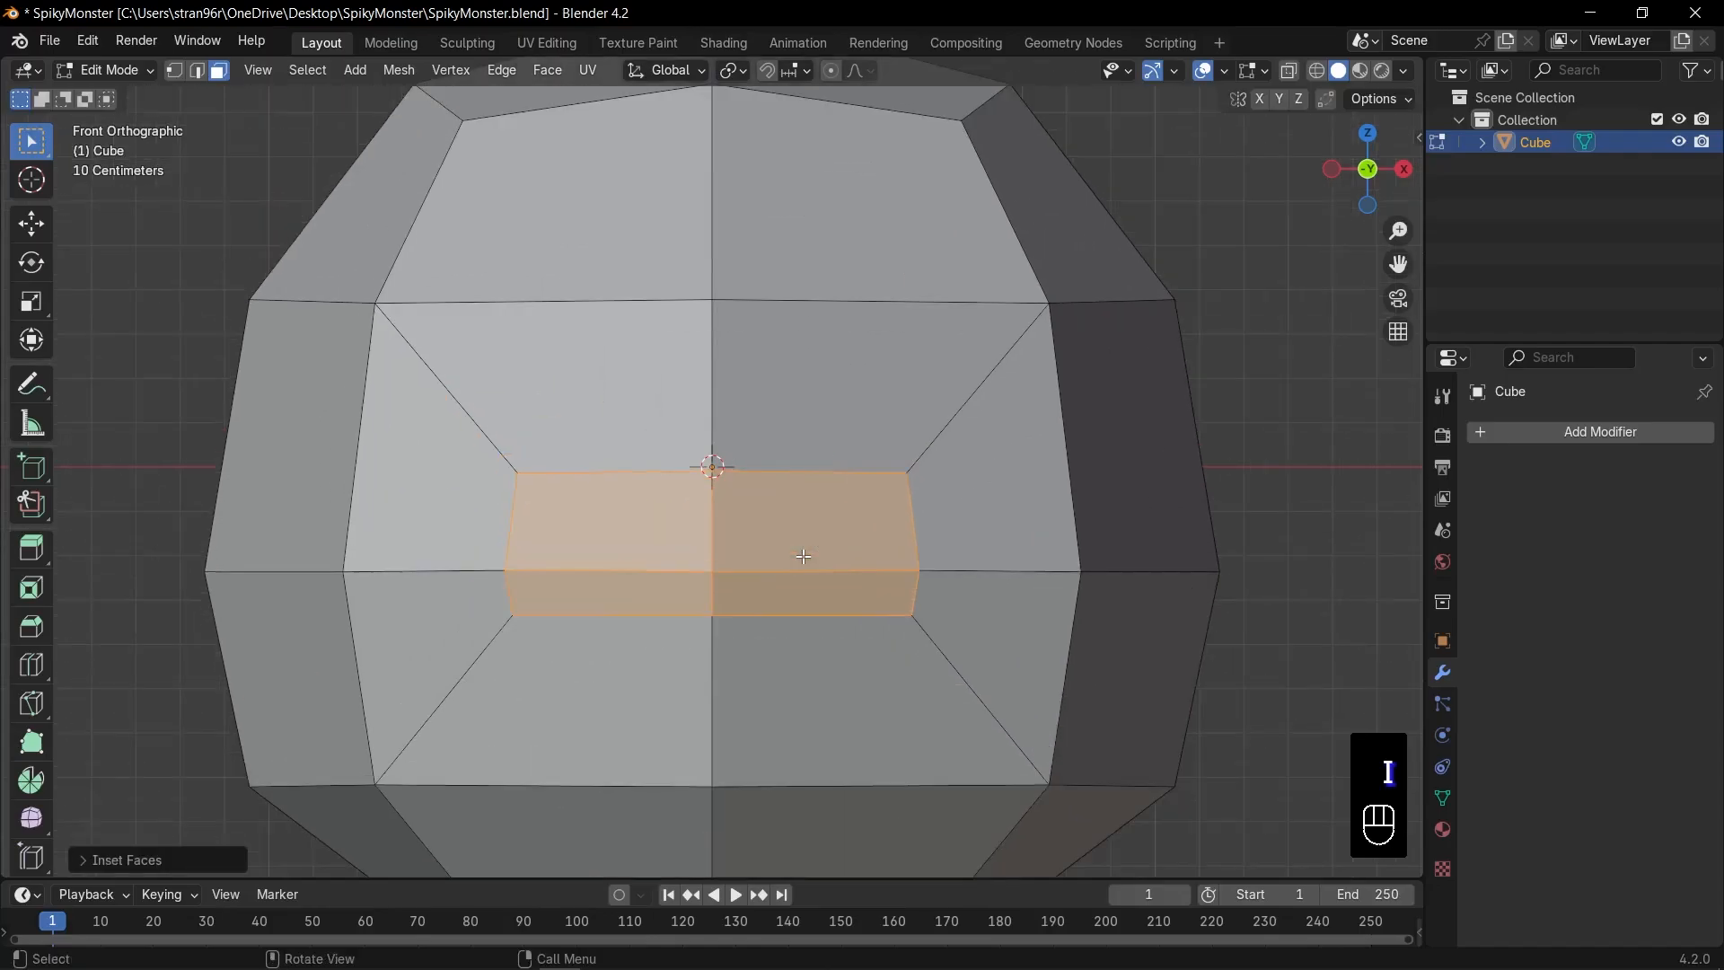
right_click(790, 544)
mouse_move(745, 489)
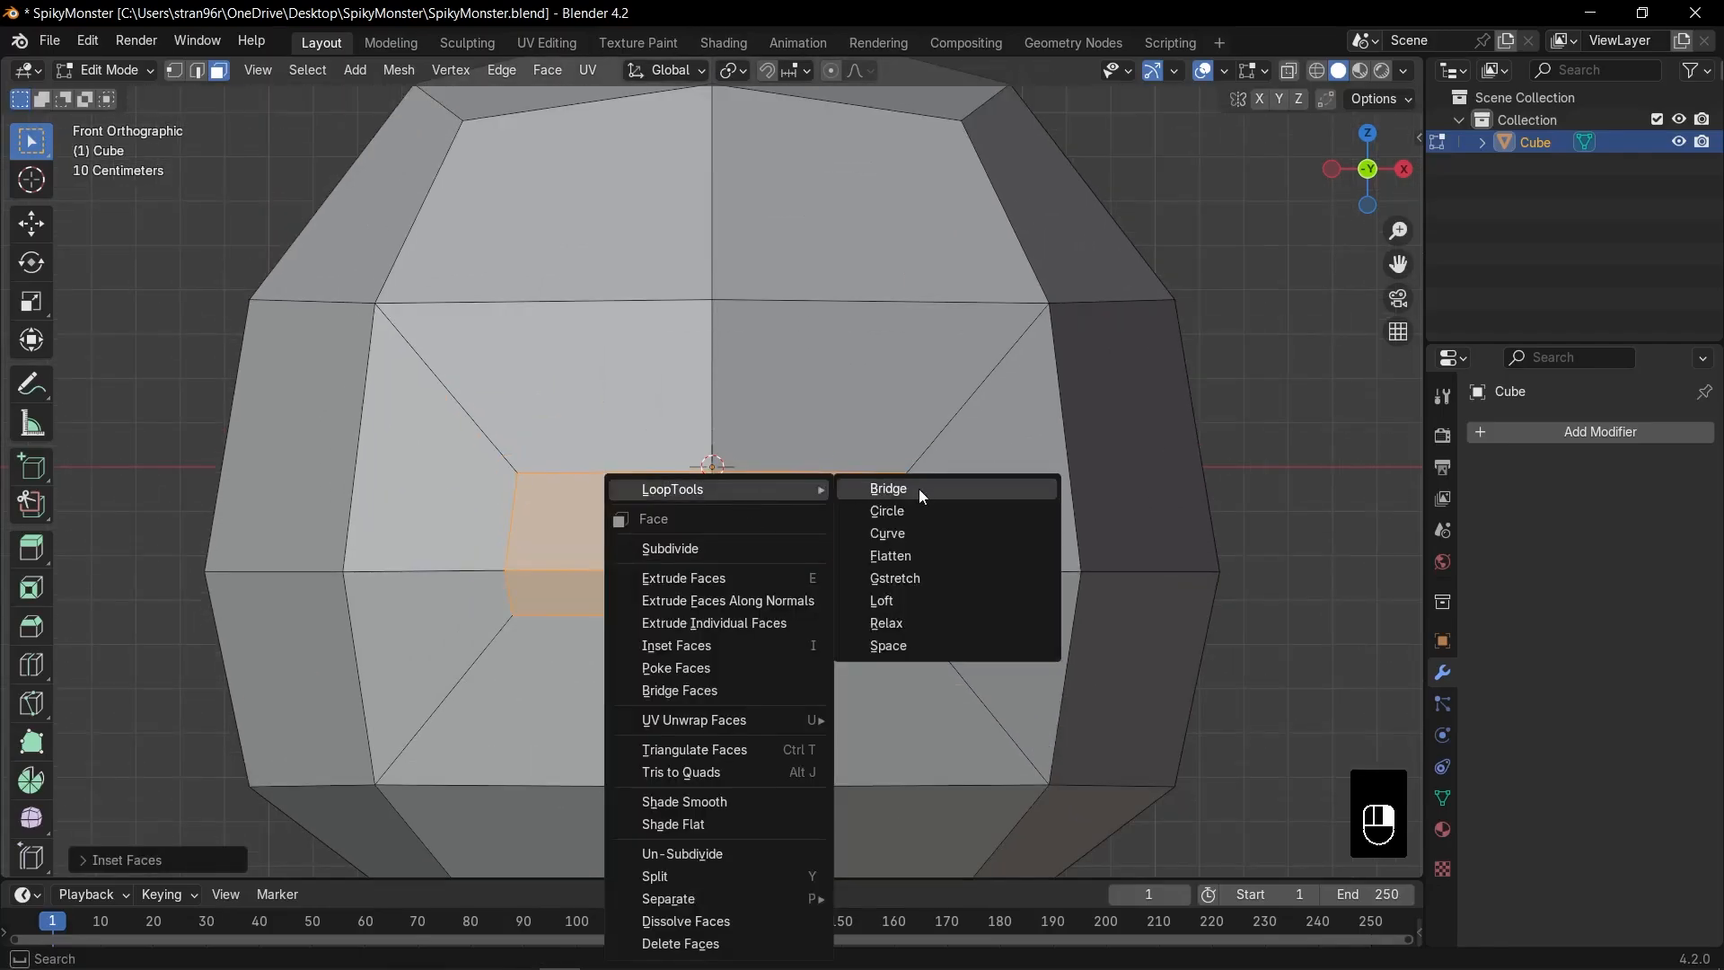
click(924, 508)
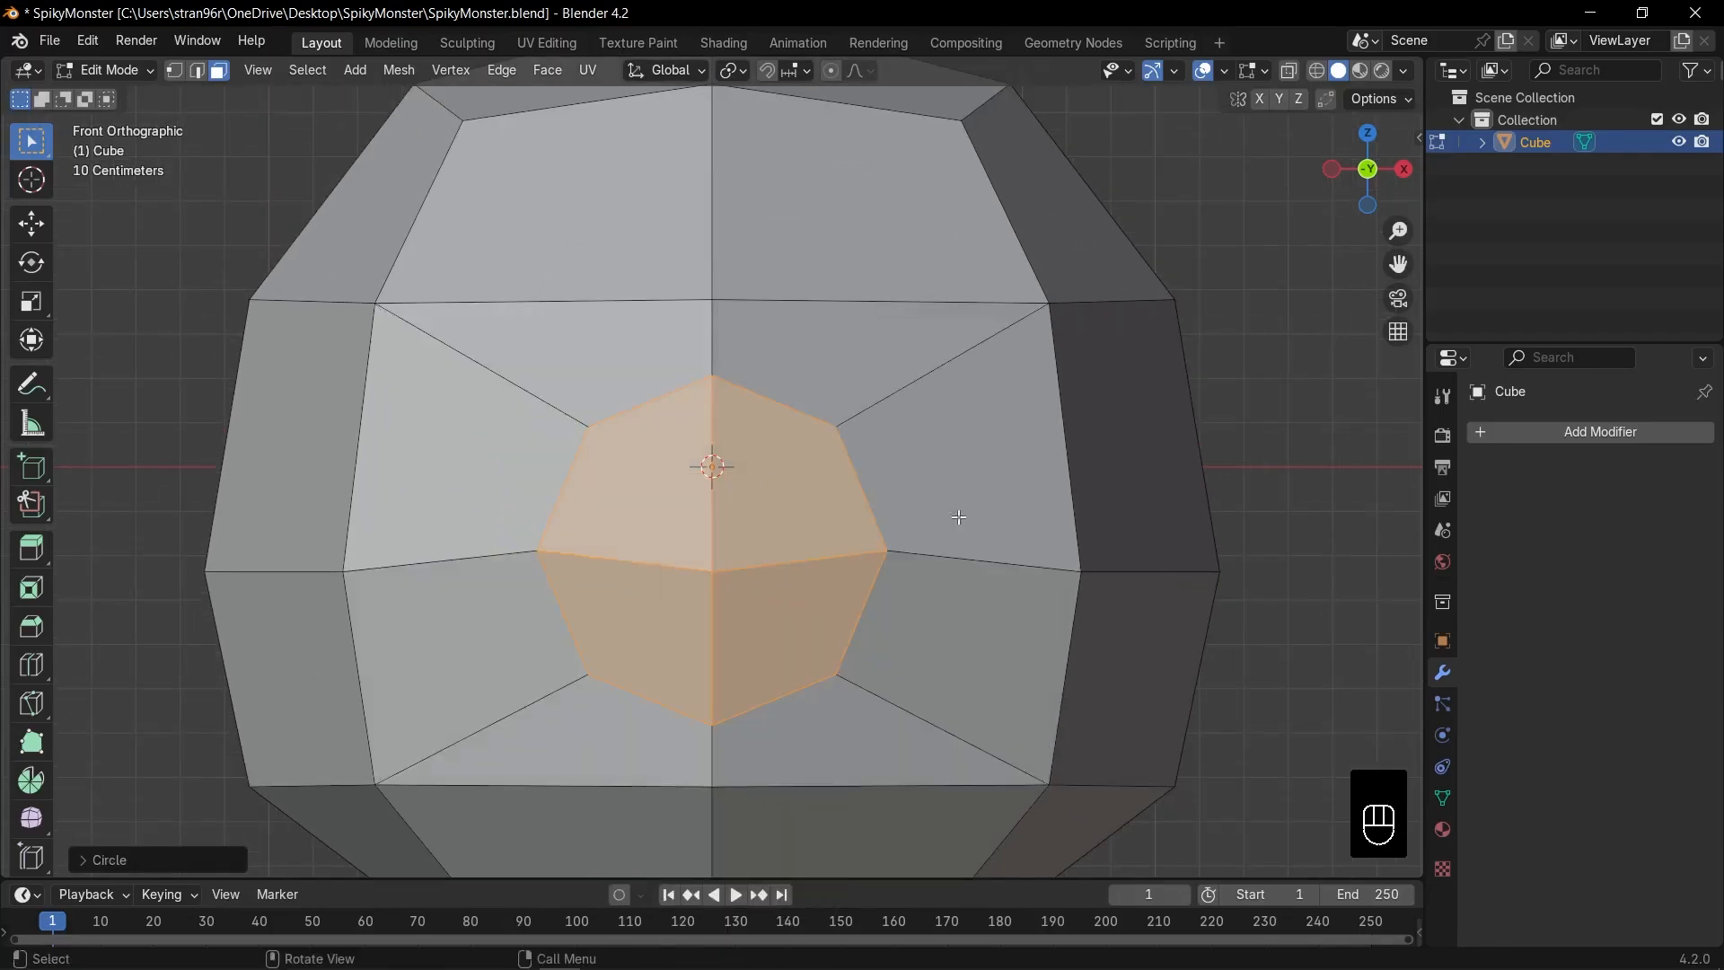
Step: Shrink the circular mouth faces to about 0.38 of their size and move them down along Z
key(s)
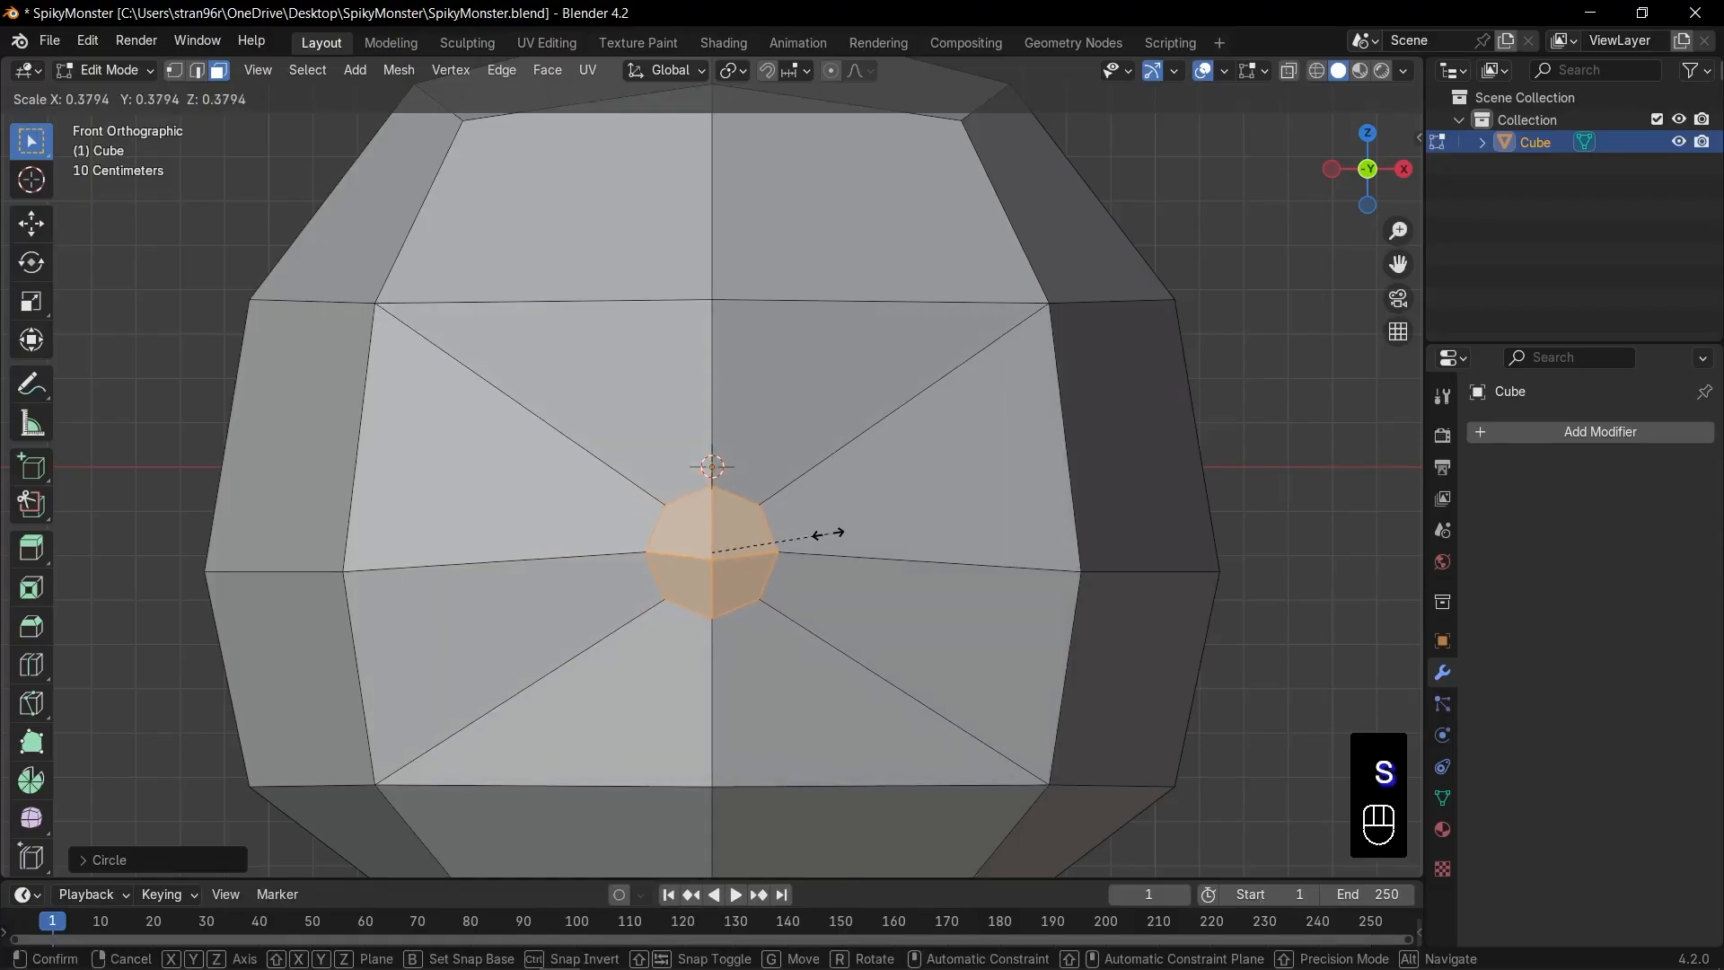
click(827, 534)
scroll(830, 532, down, 3)
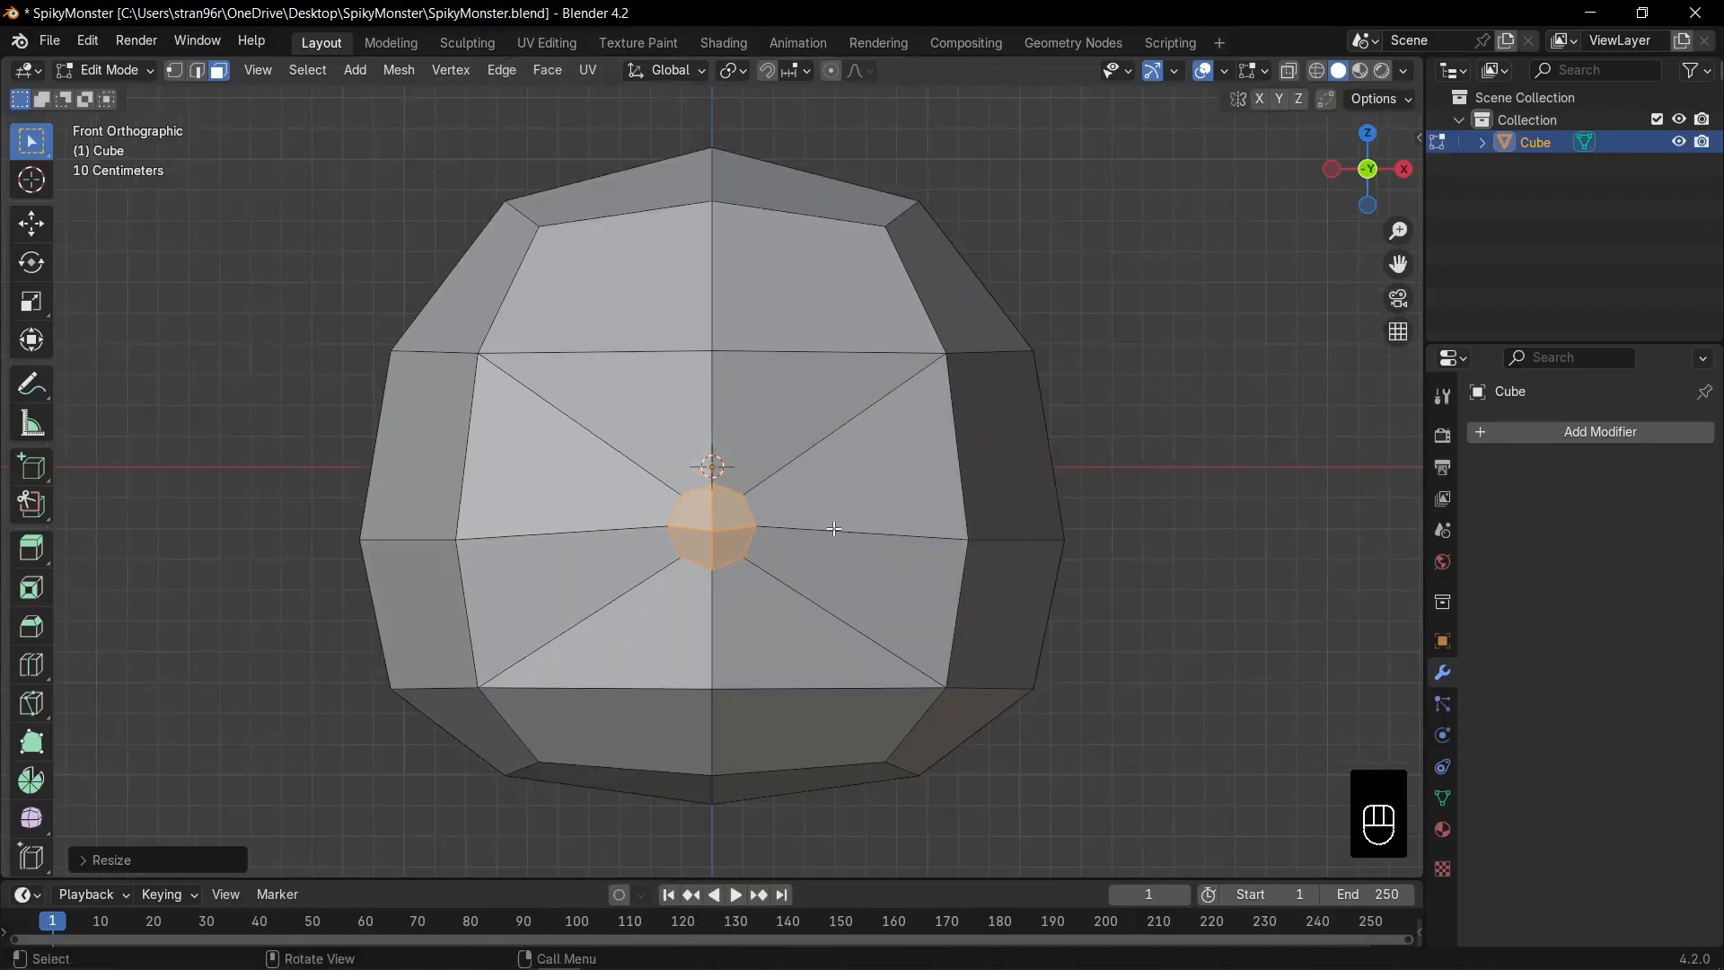
key(g)
key(z)
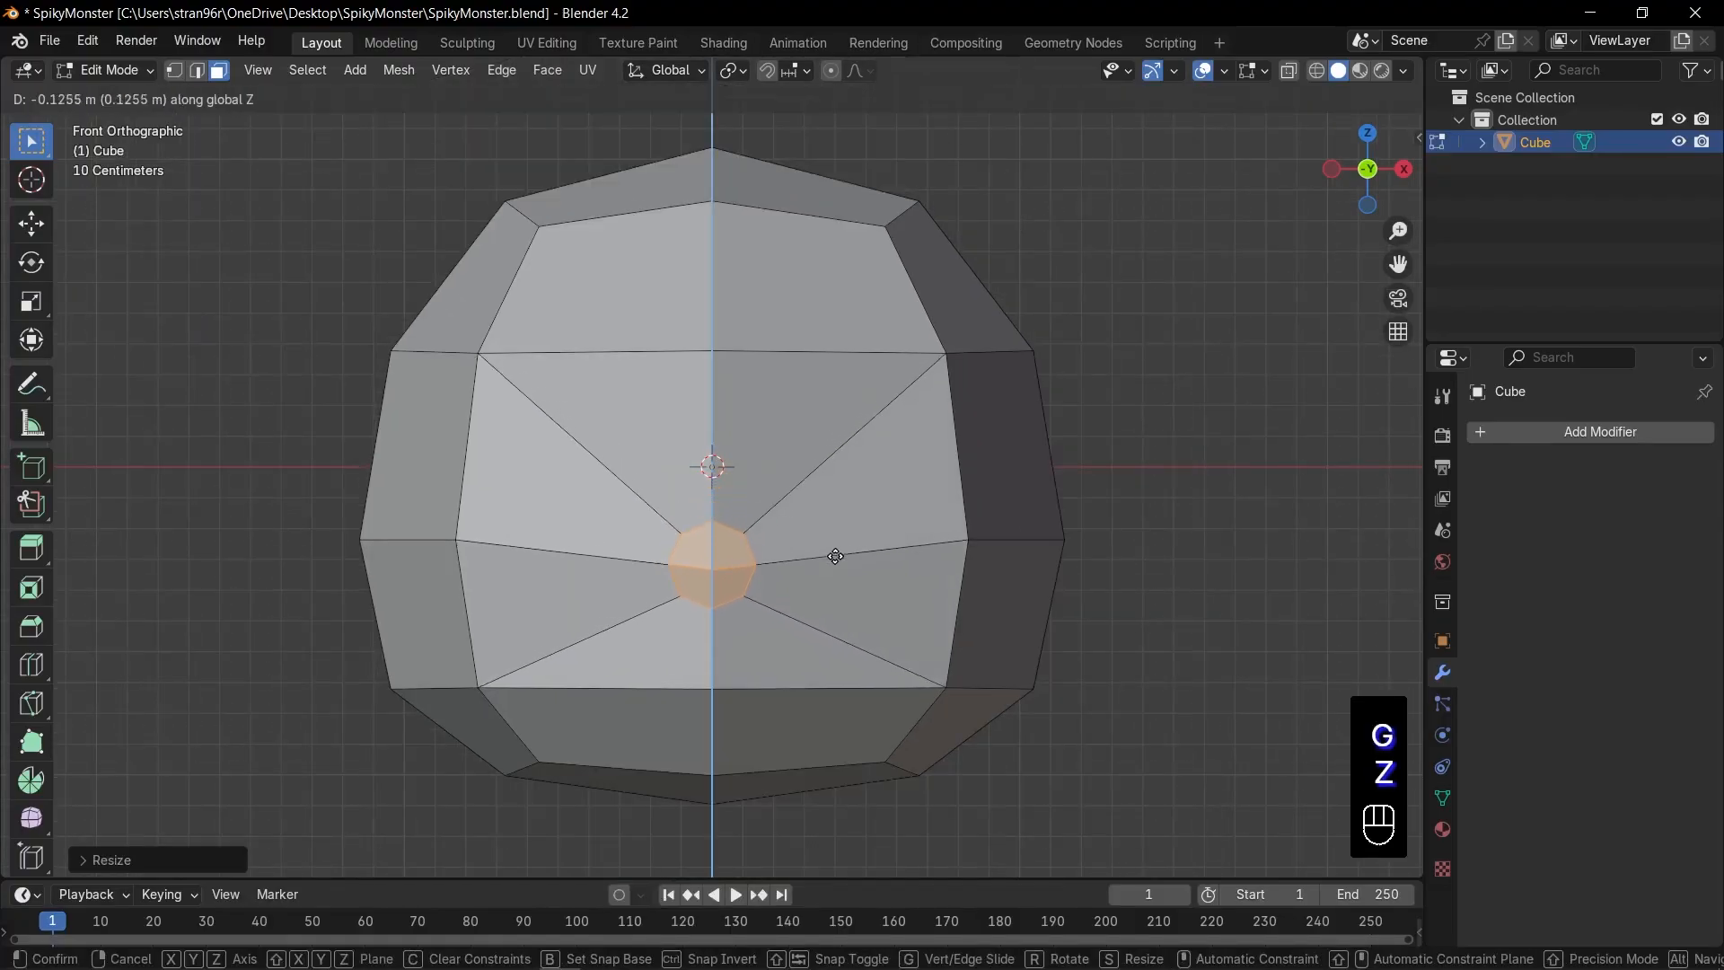
click(835, 575)
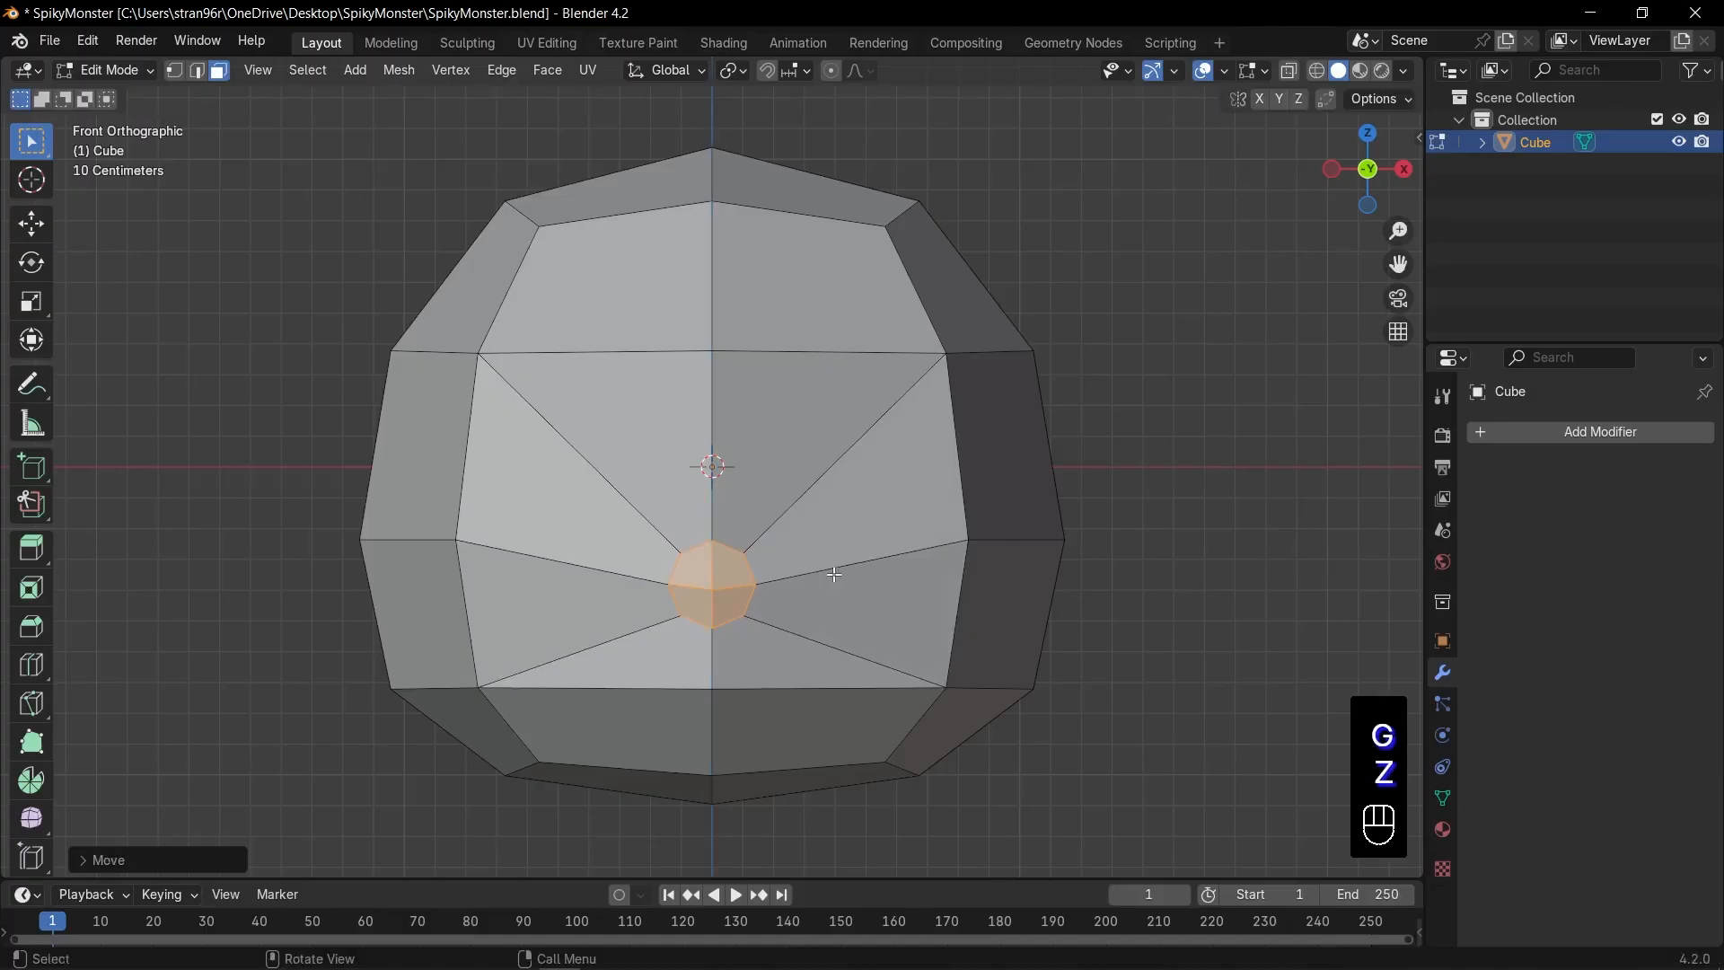
Step: Move the circular mouth faces about 0.12 m forward along Y and rotate them about -6.5° in the side view to follow the body's curve
key(KP_3)
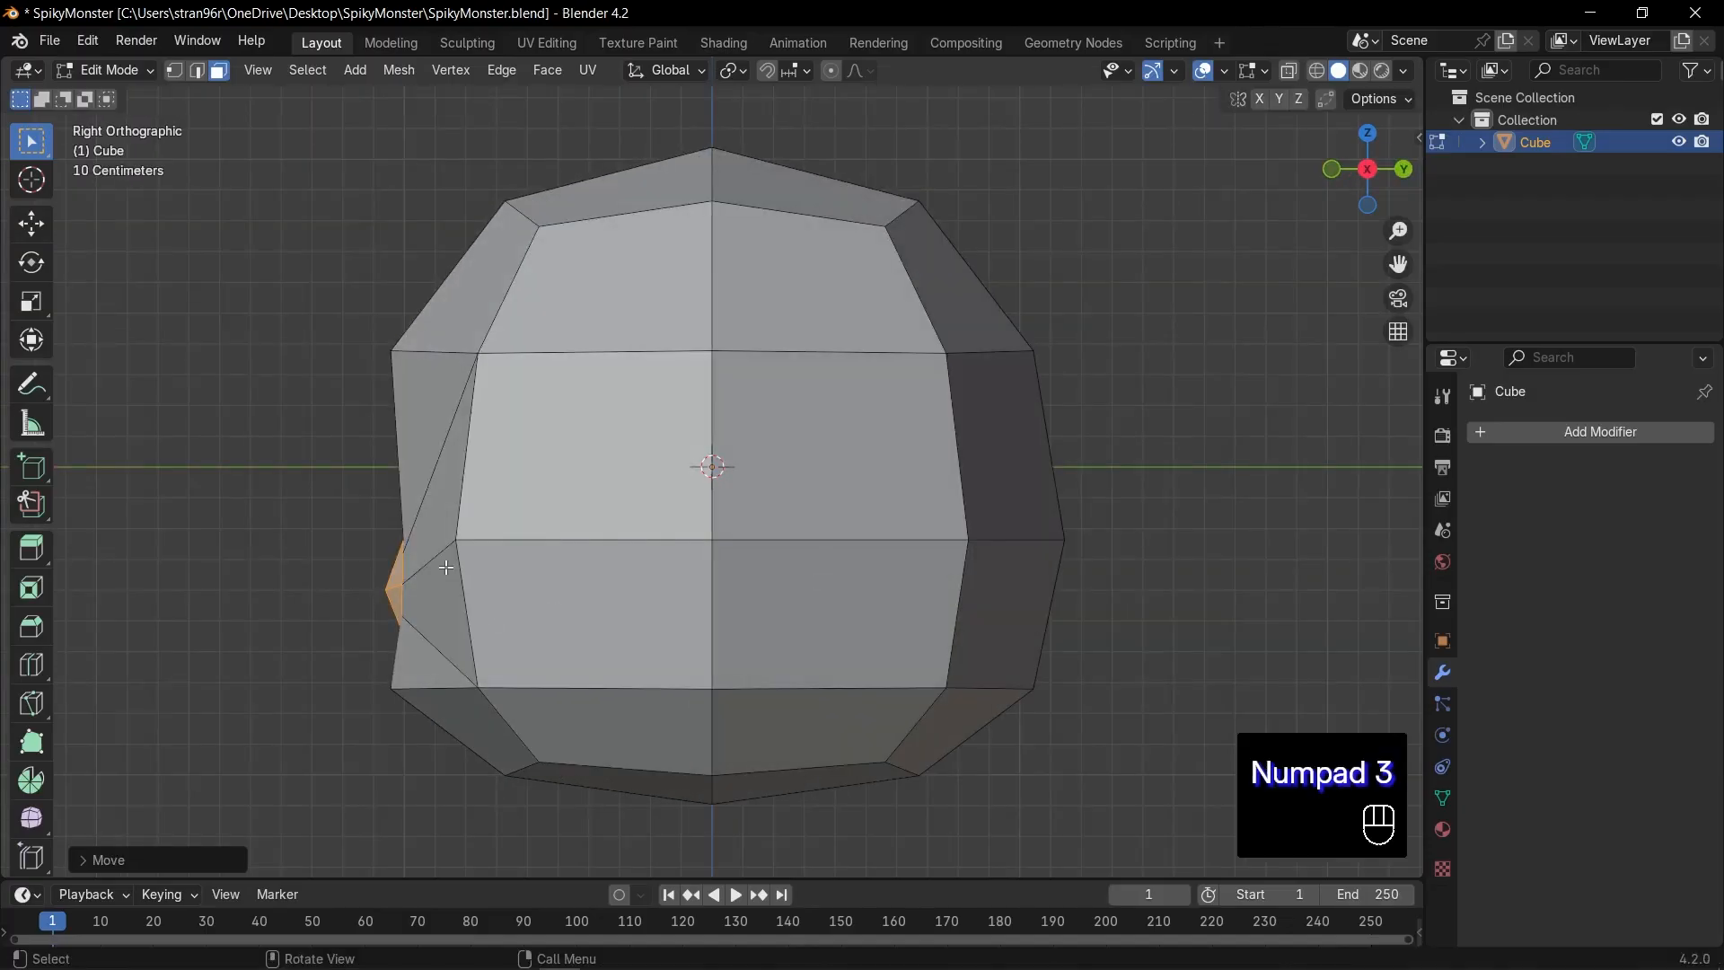
key(alt+z)
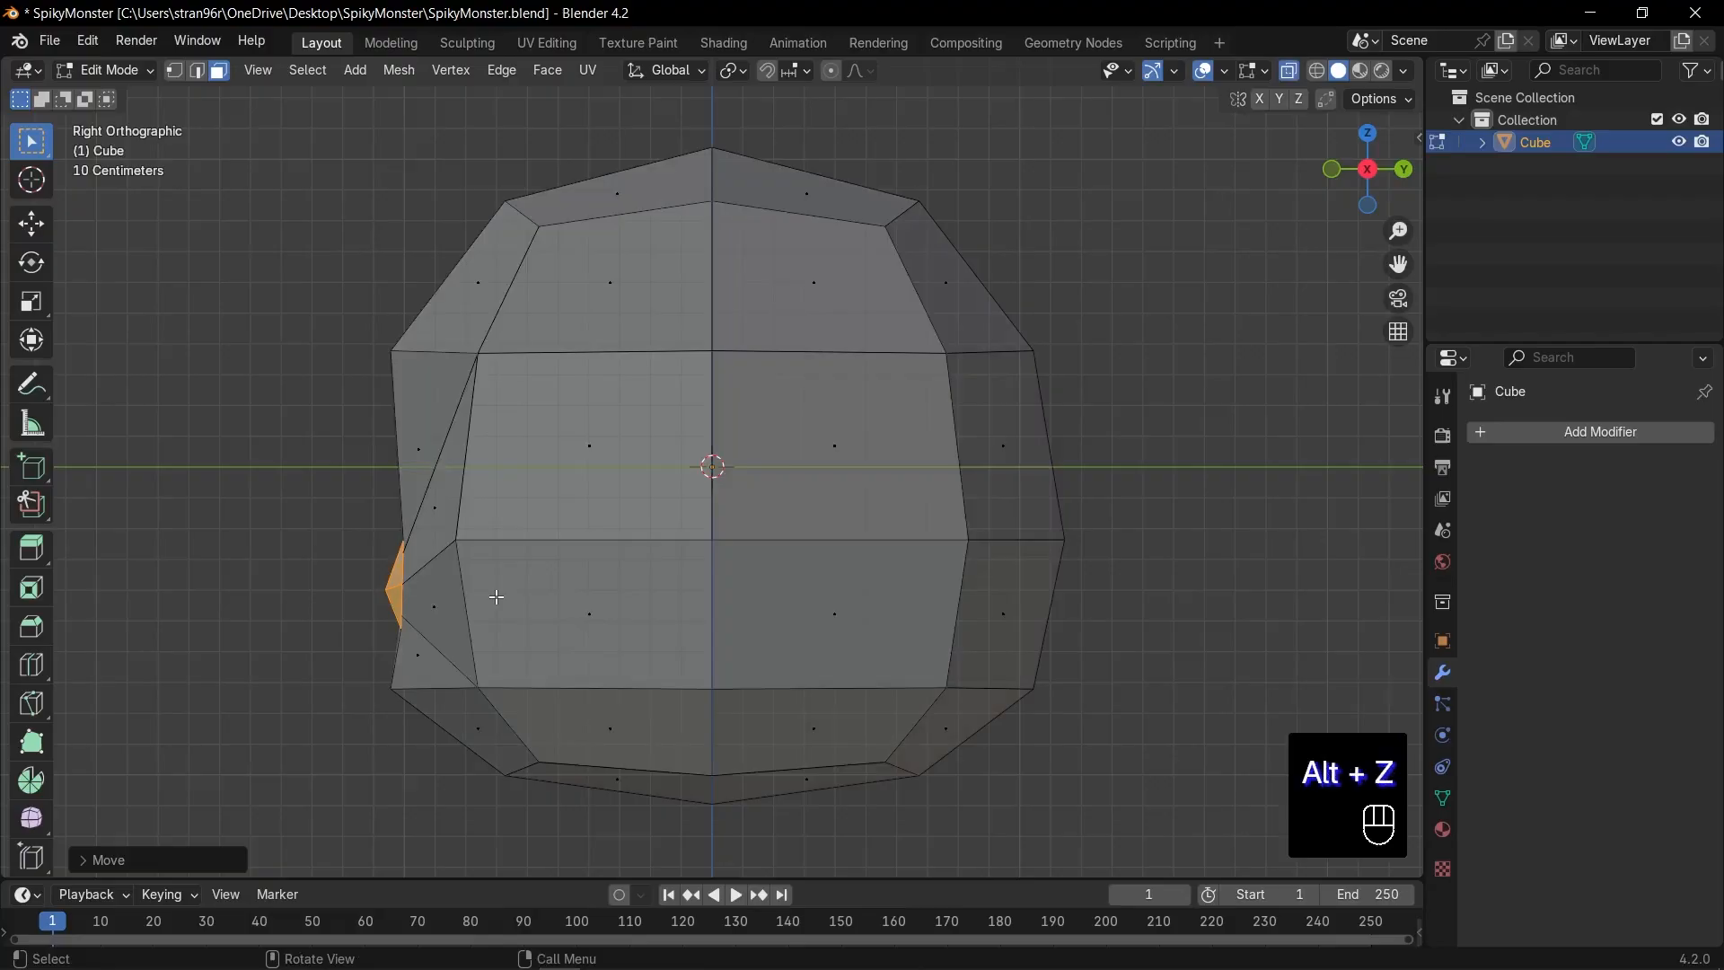
key(g)
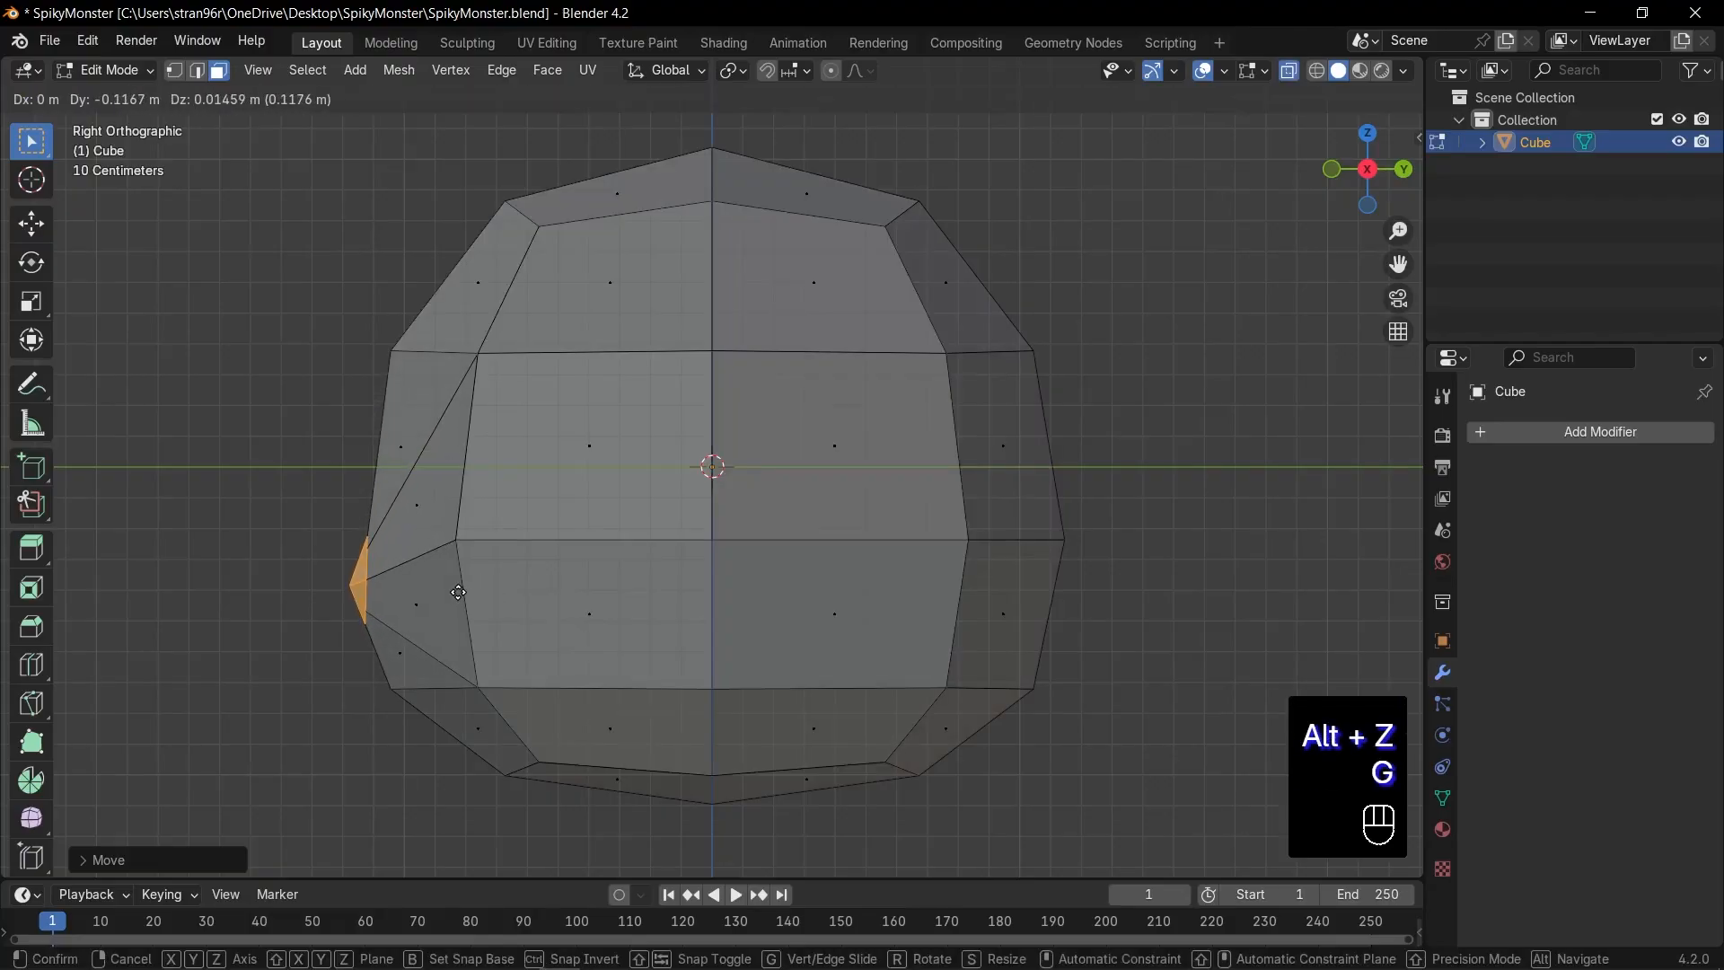
key(r)
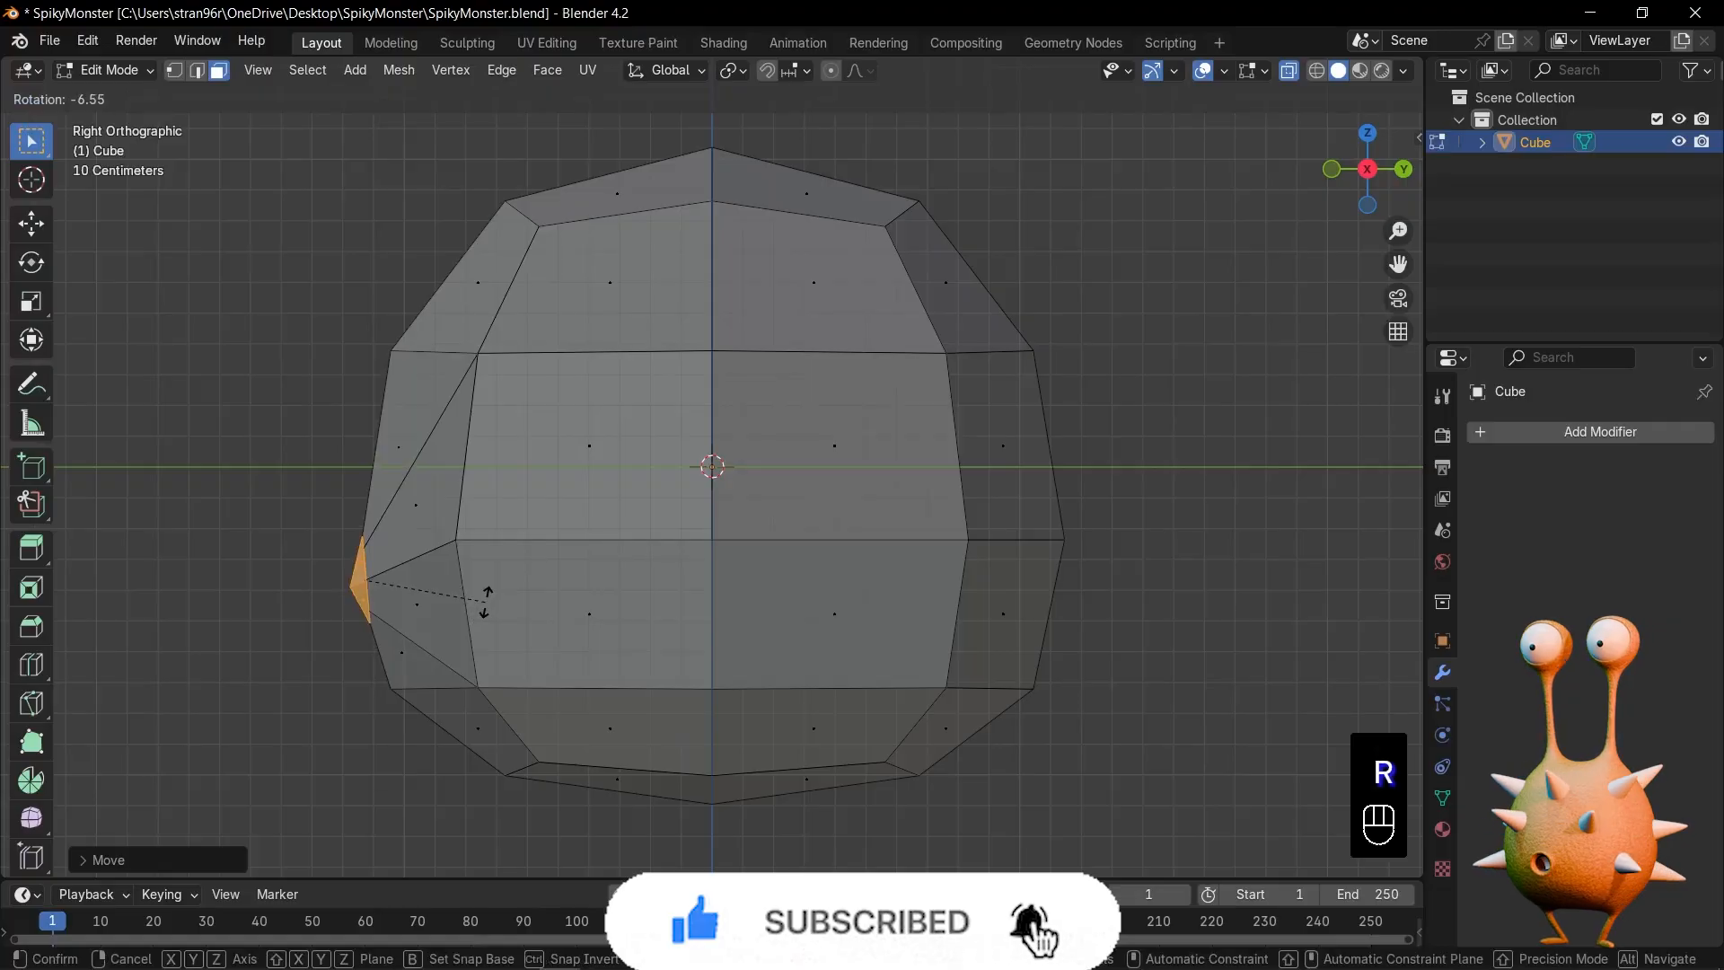
click(485, 601)
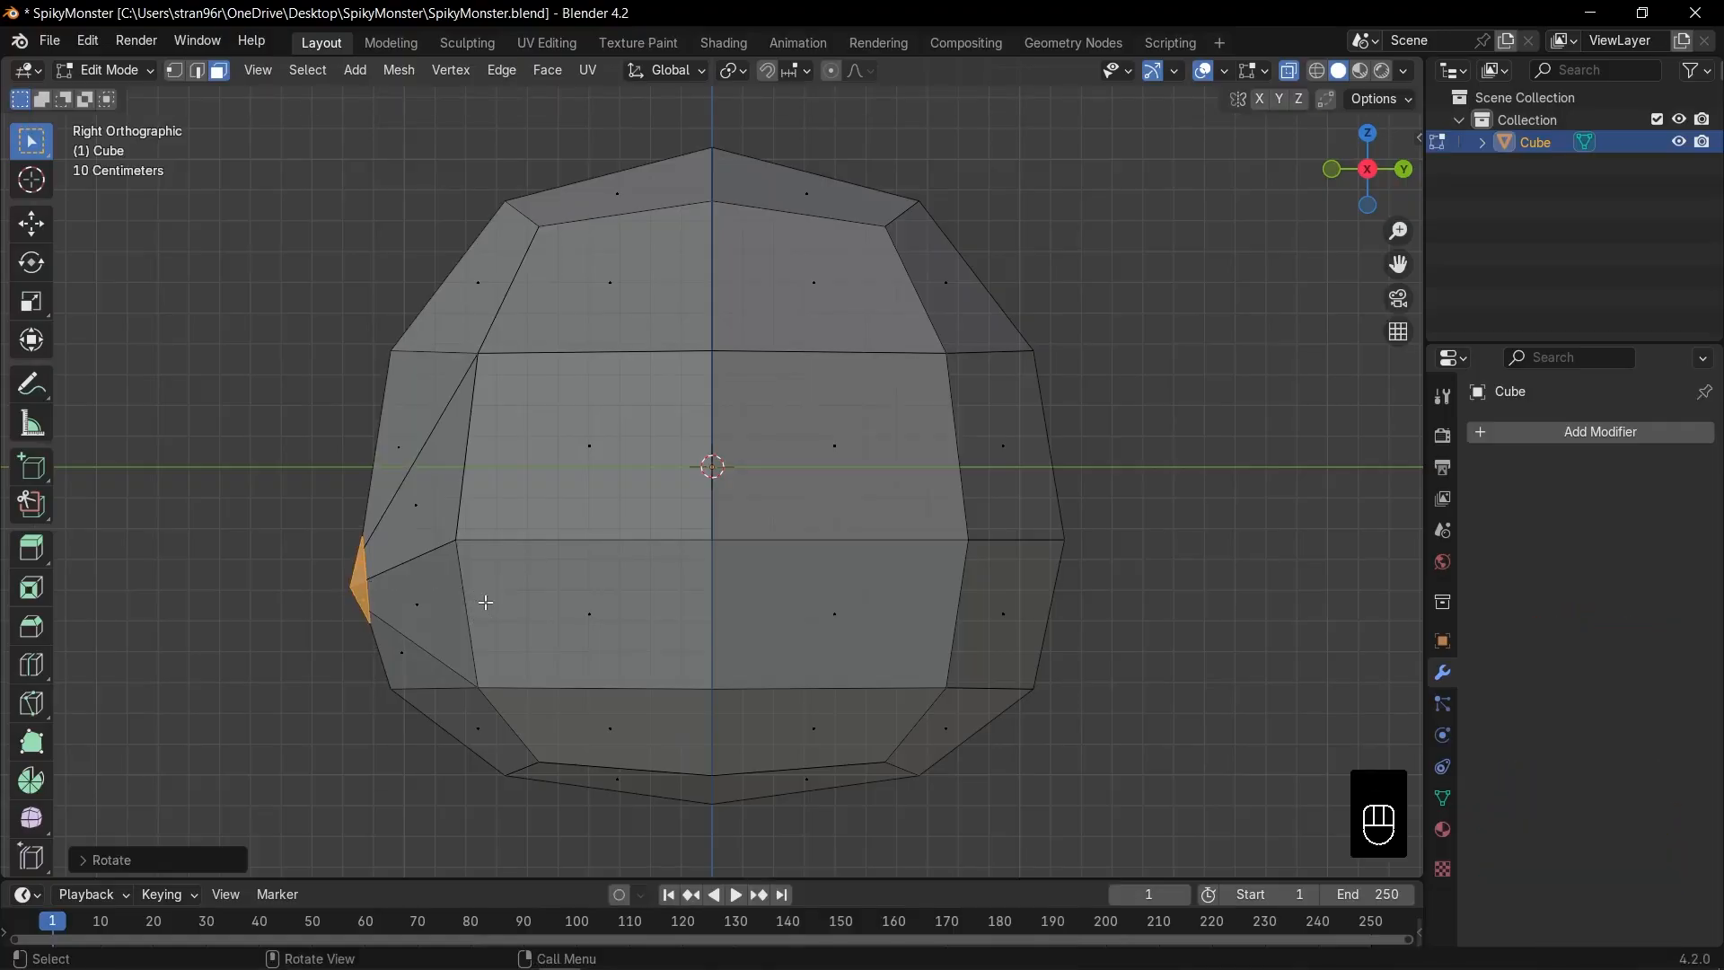
Step: Delete the circular mouth faces to open a hole in the body and turn off X-ray
key(x)
click(425, 641)
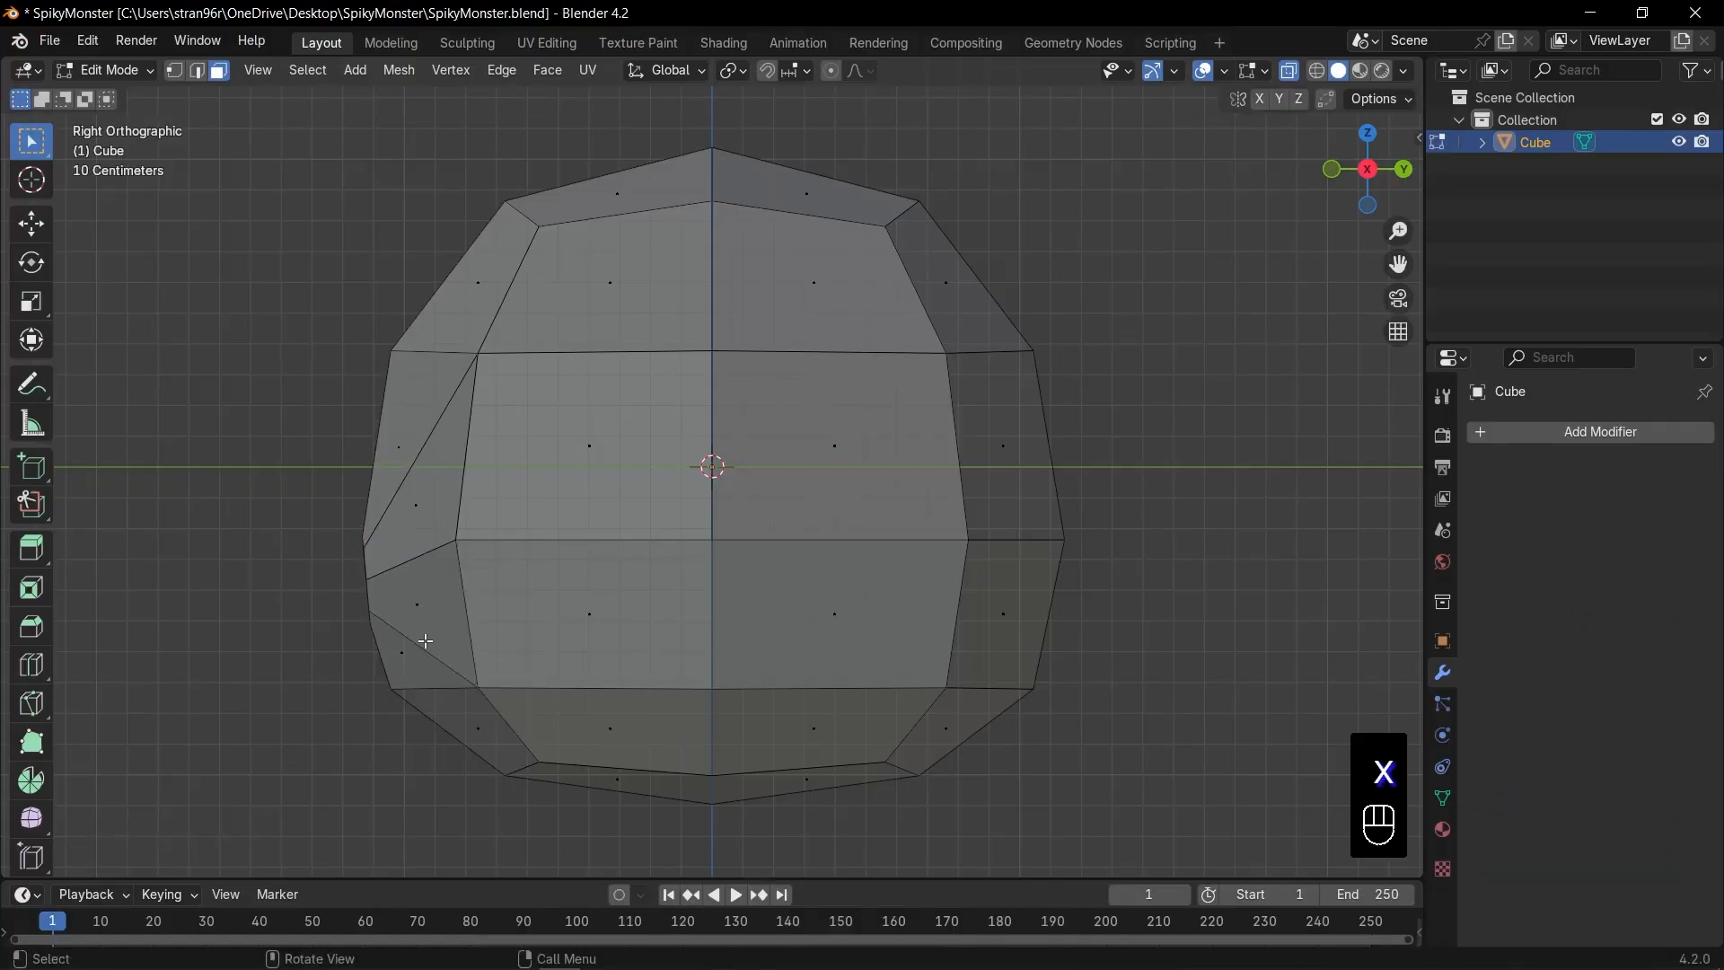
key(KP_1)
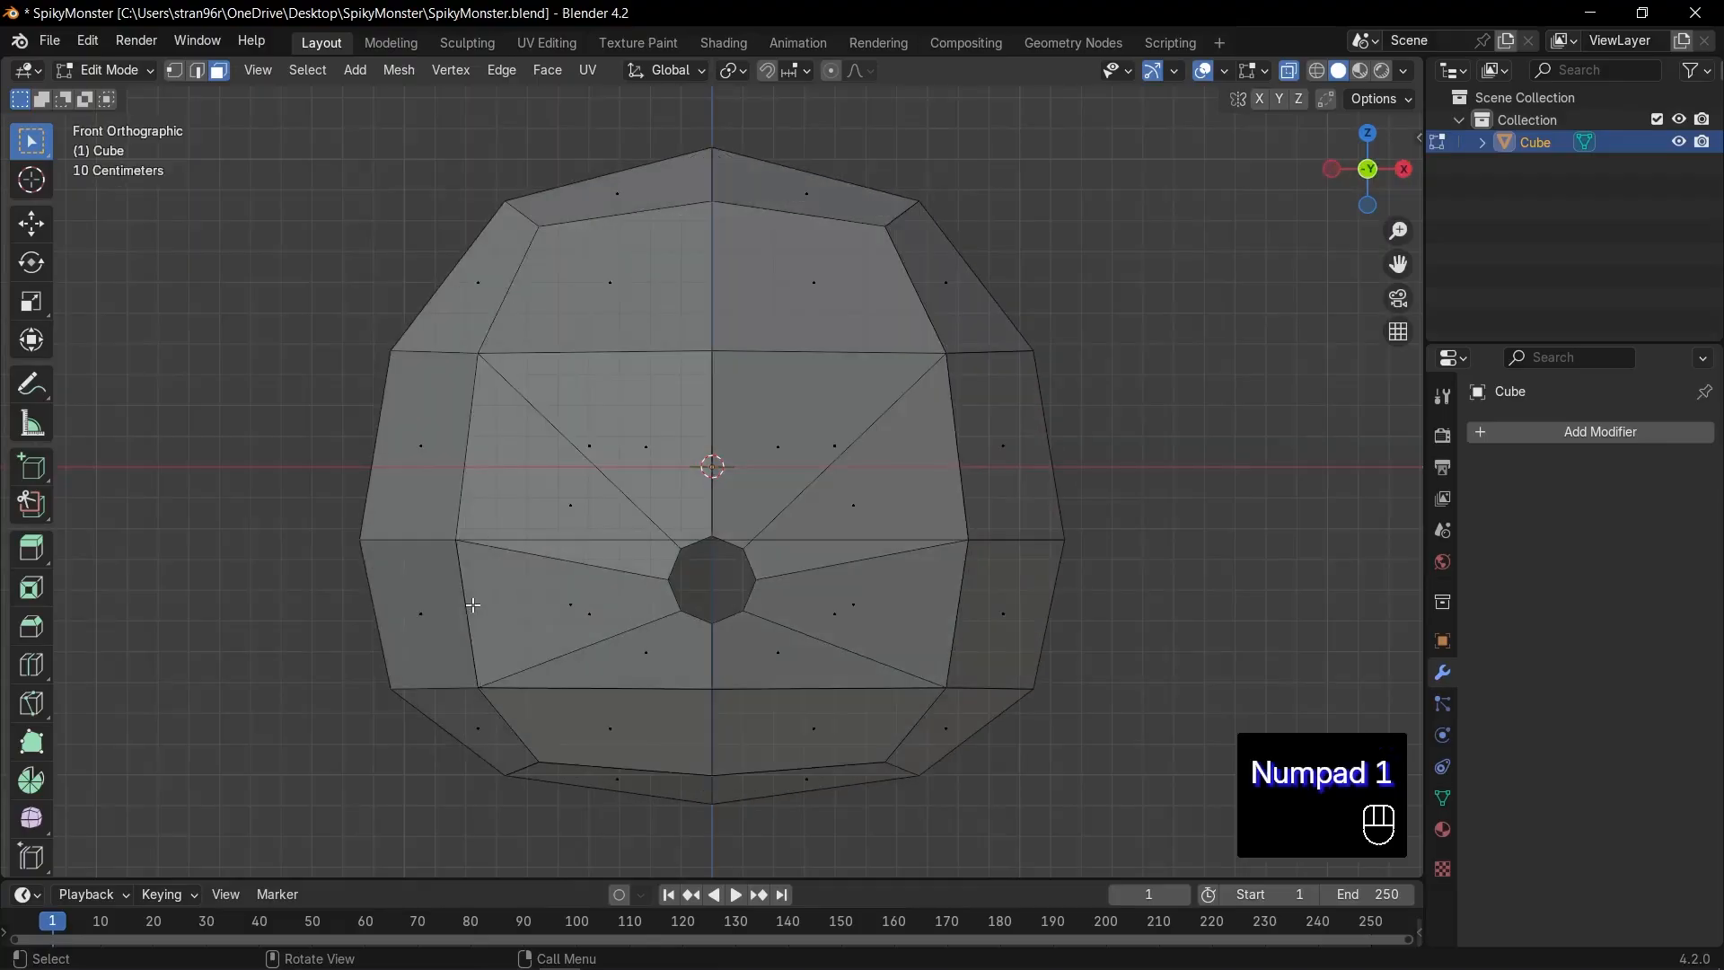
key(alt+z)
Step: Extrude the mouth hole's edge loop about 0.17 m forward along Y and scale the new rim to about 1.26
scroll(798, 588, up, 1)
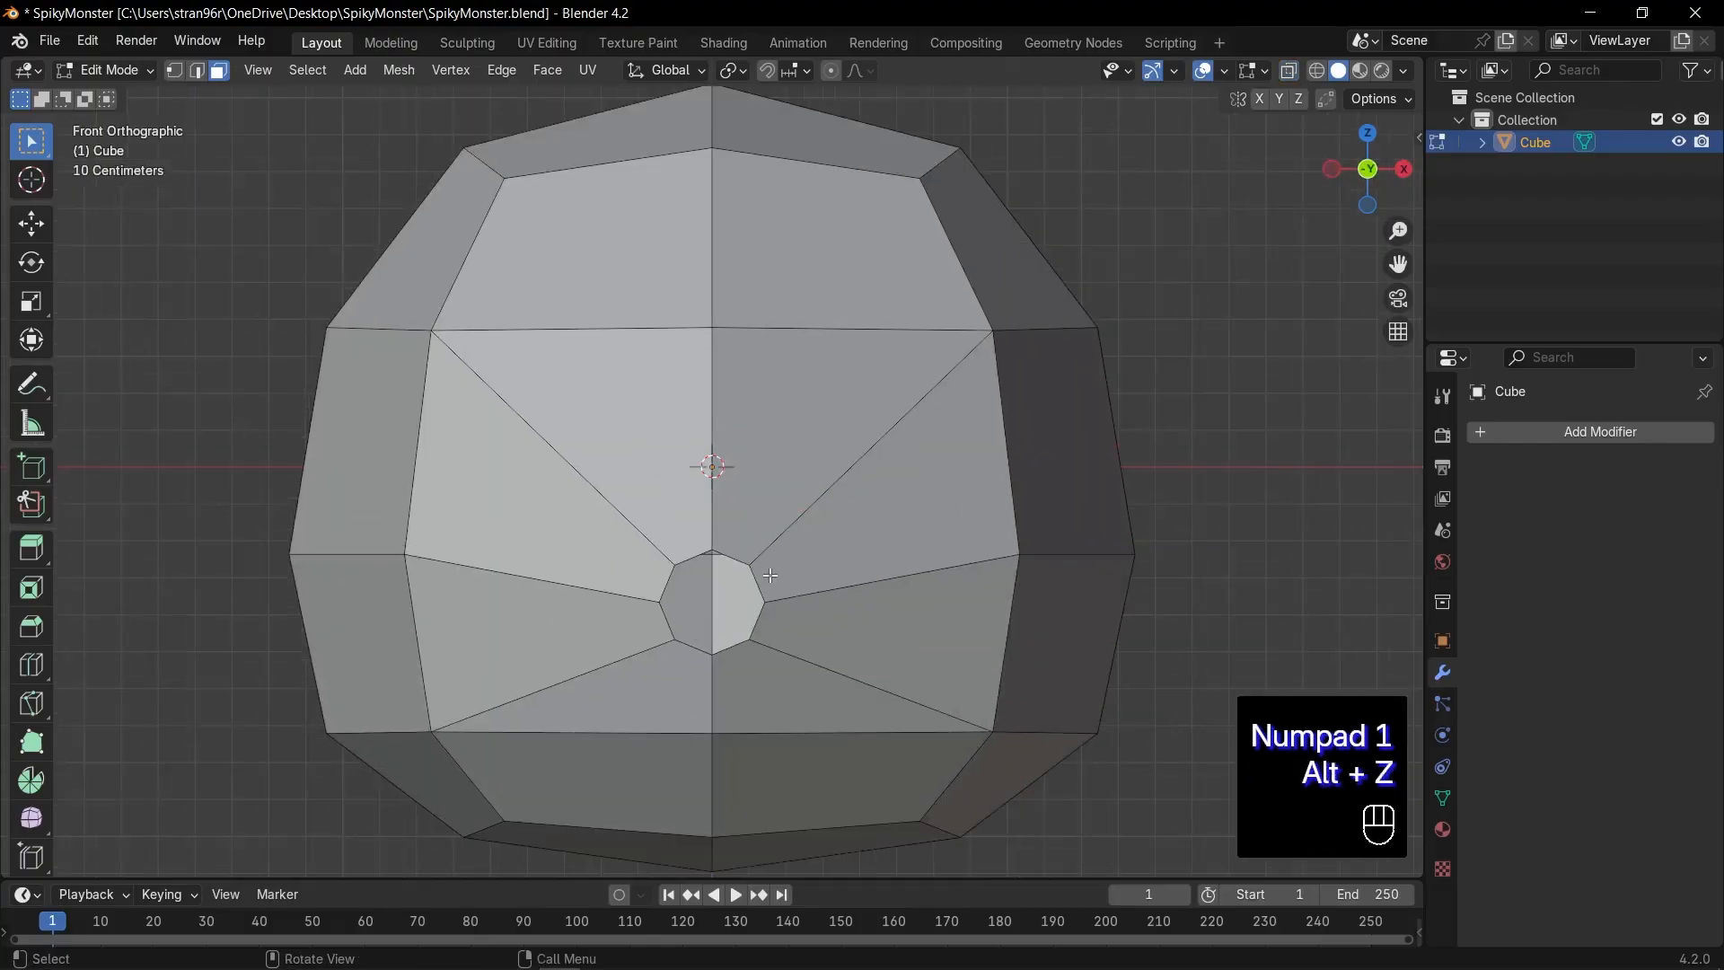
key(2)
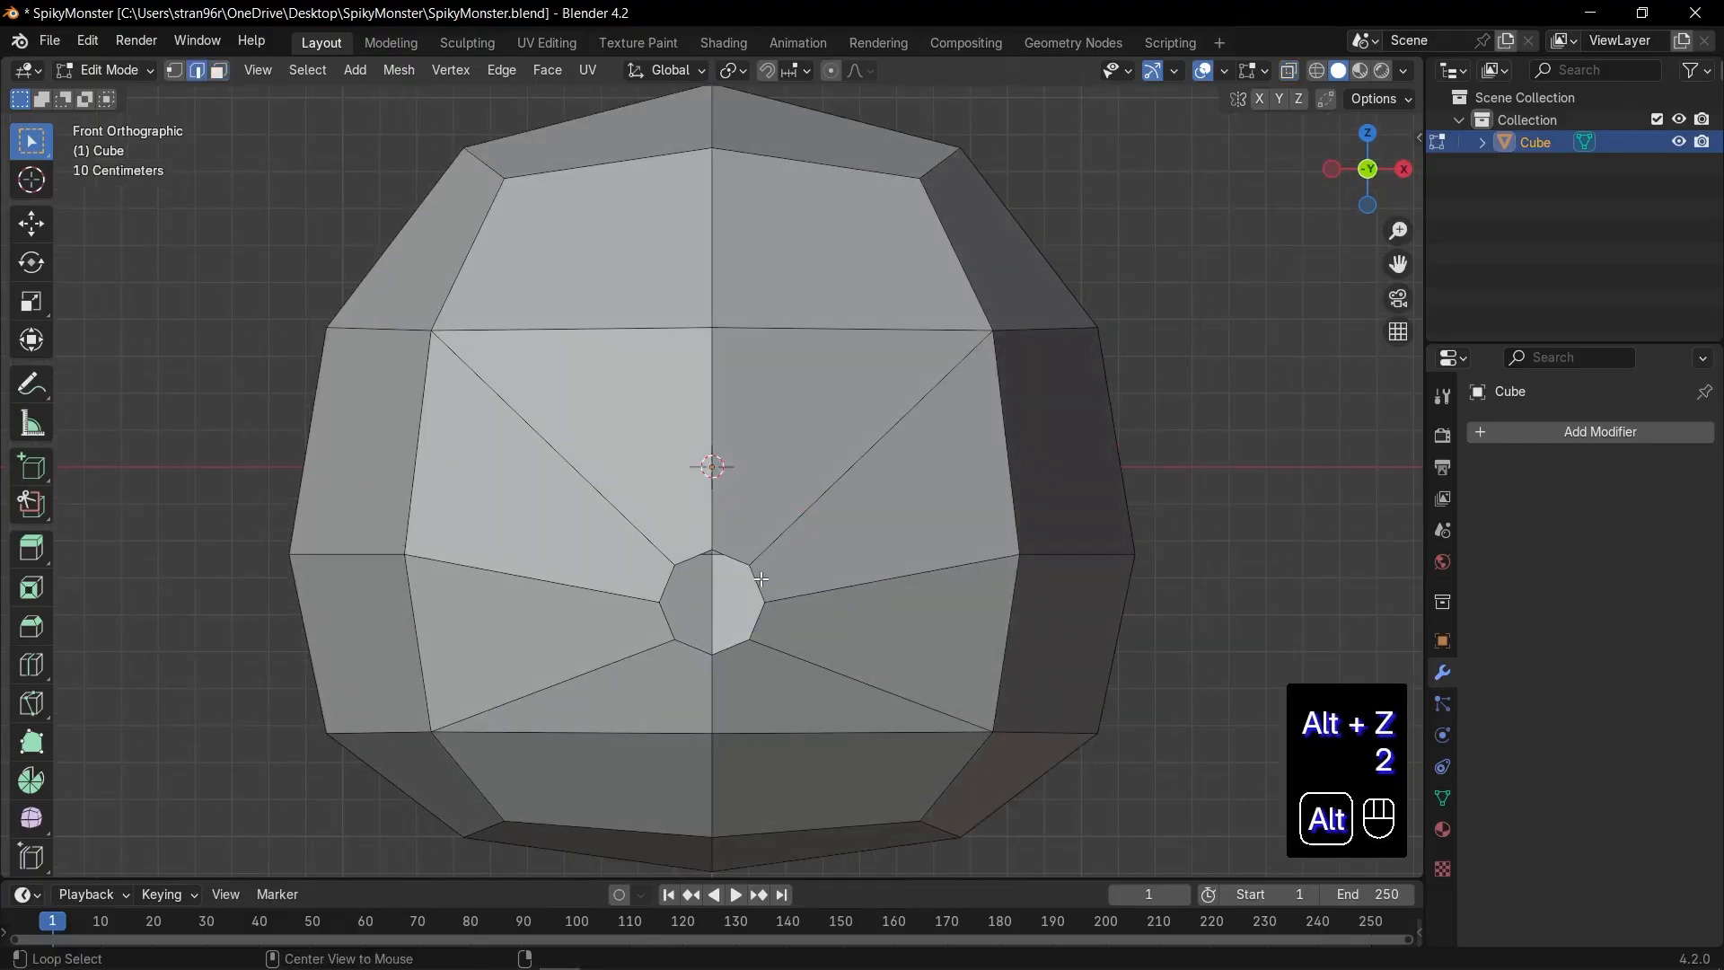
alt+click(761, 579)
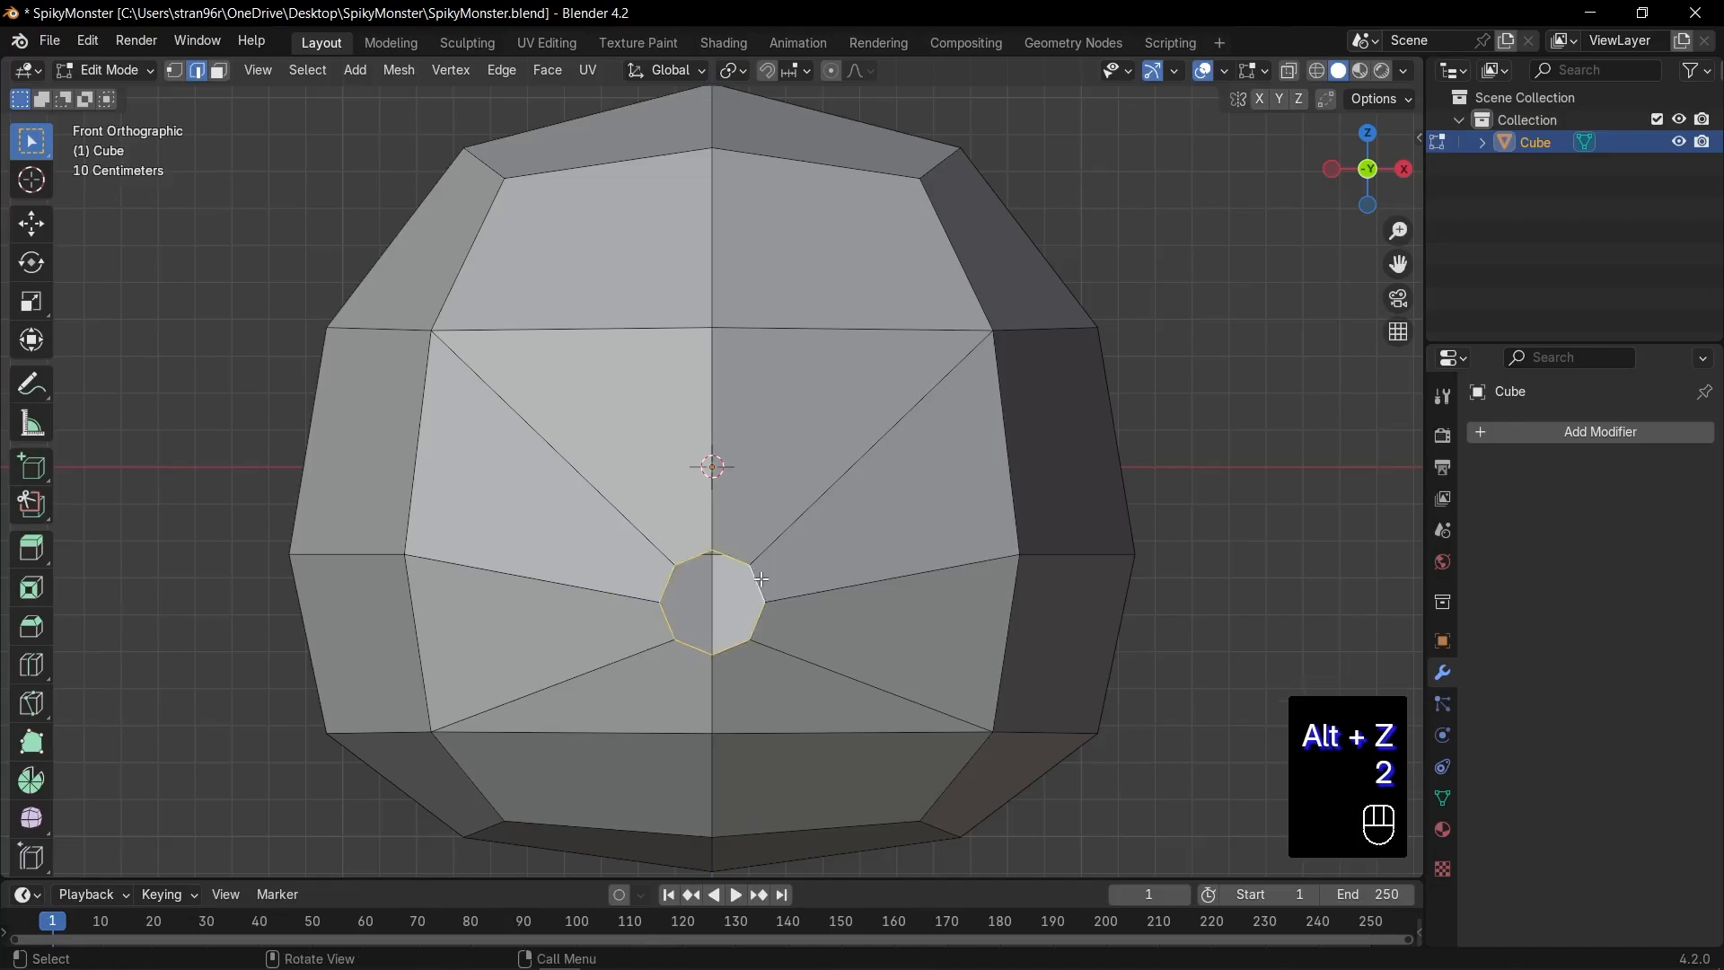
key(KP_3)
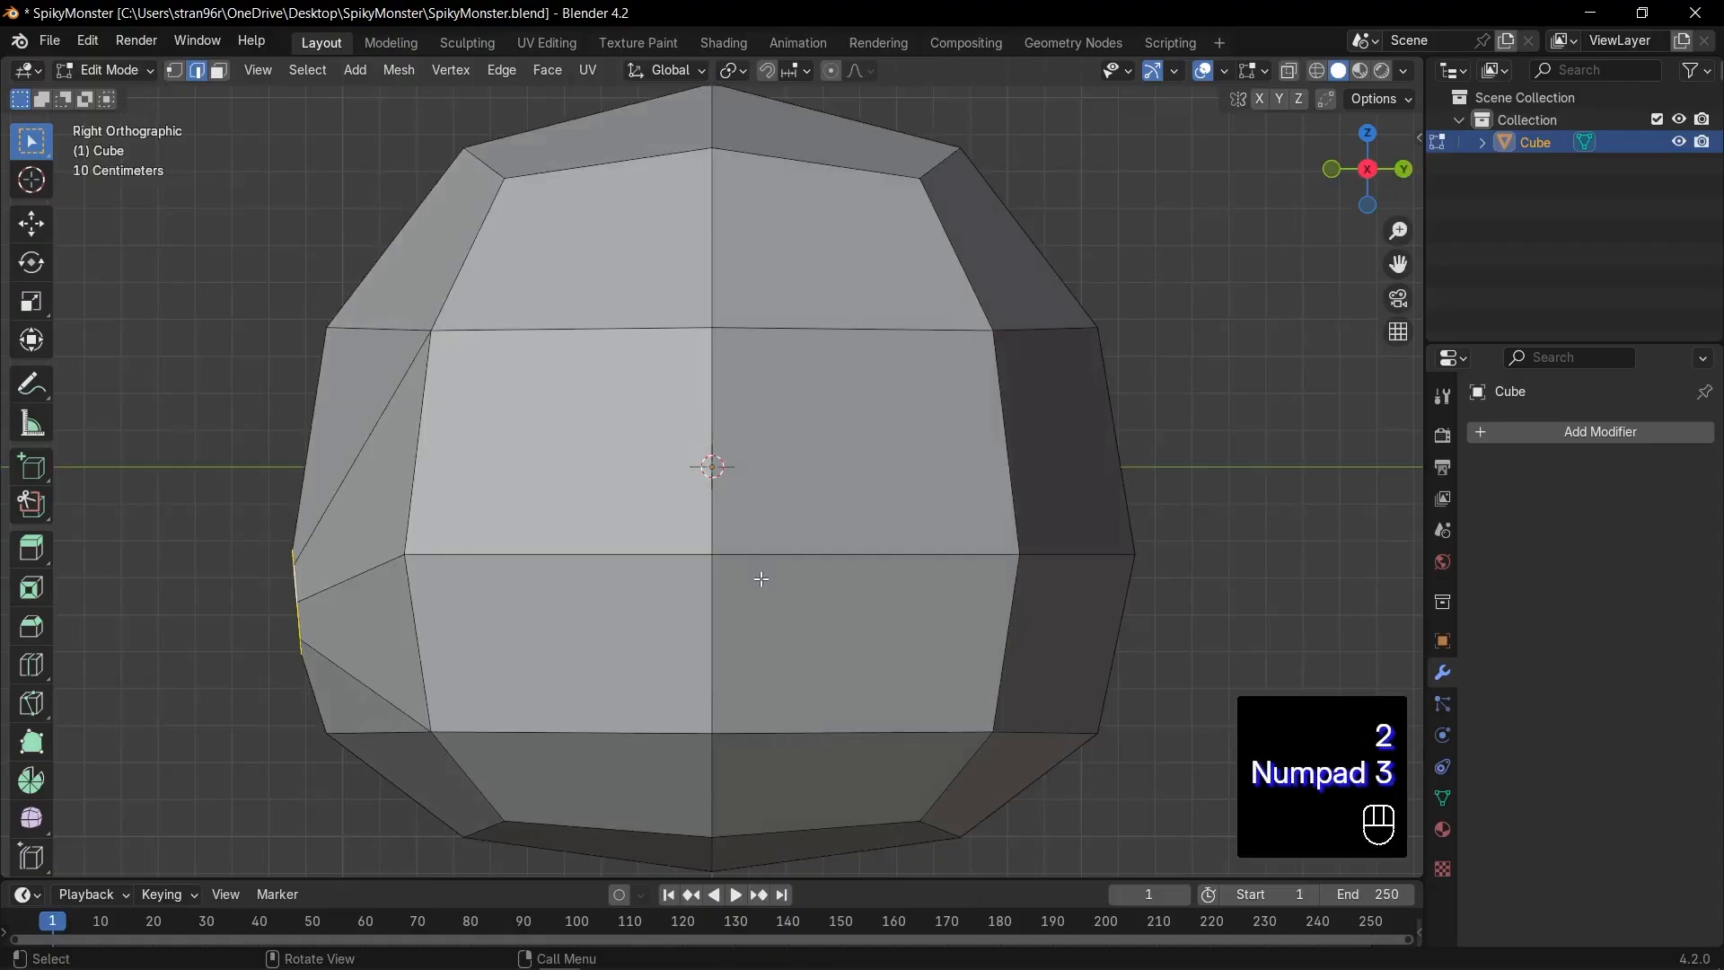
scroll(727, 579, down, 2)
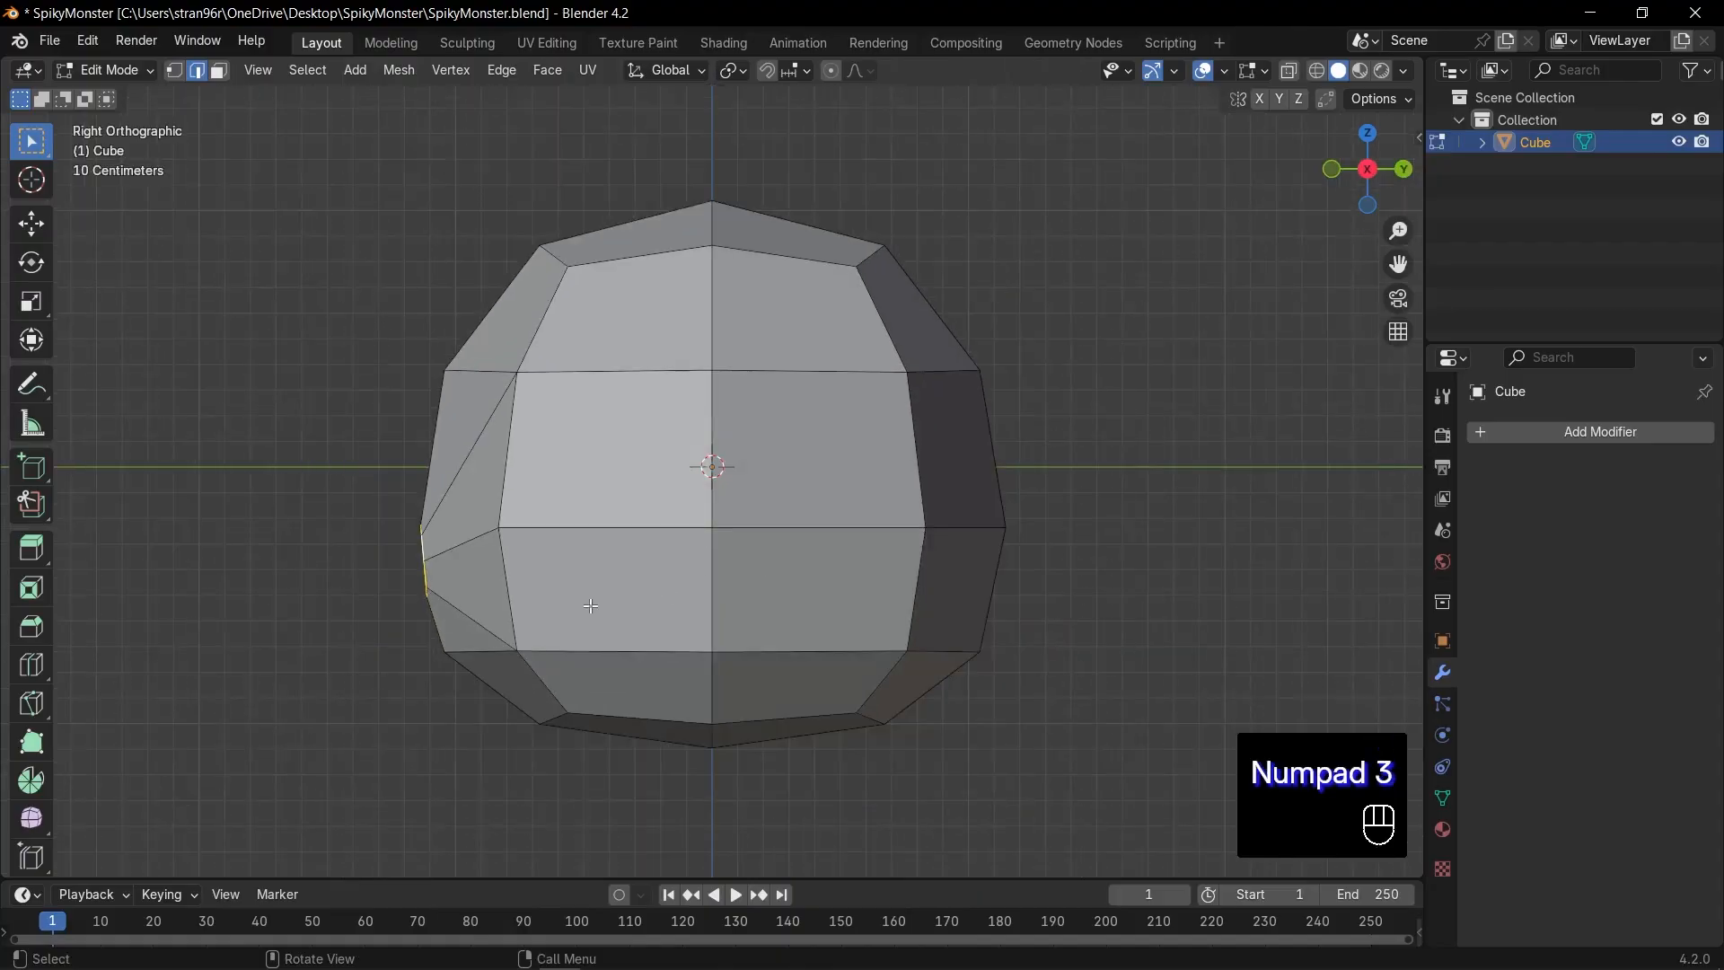
key(e)
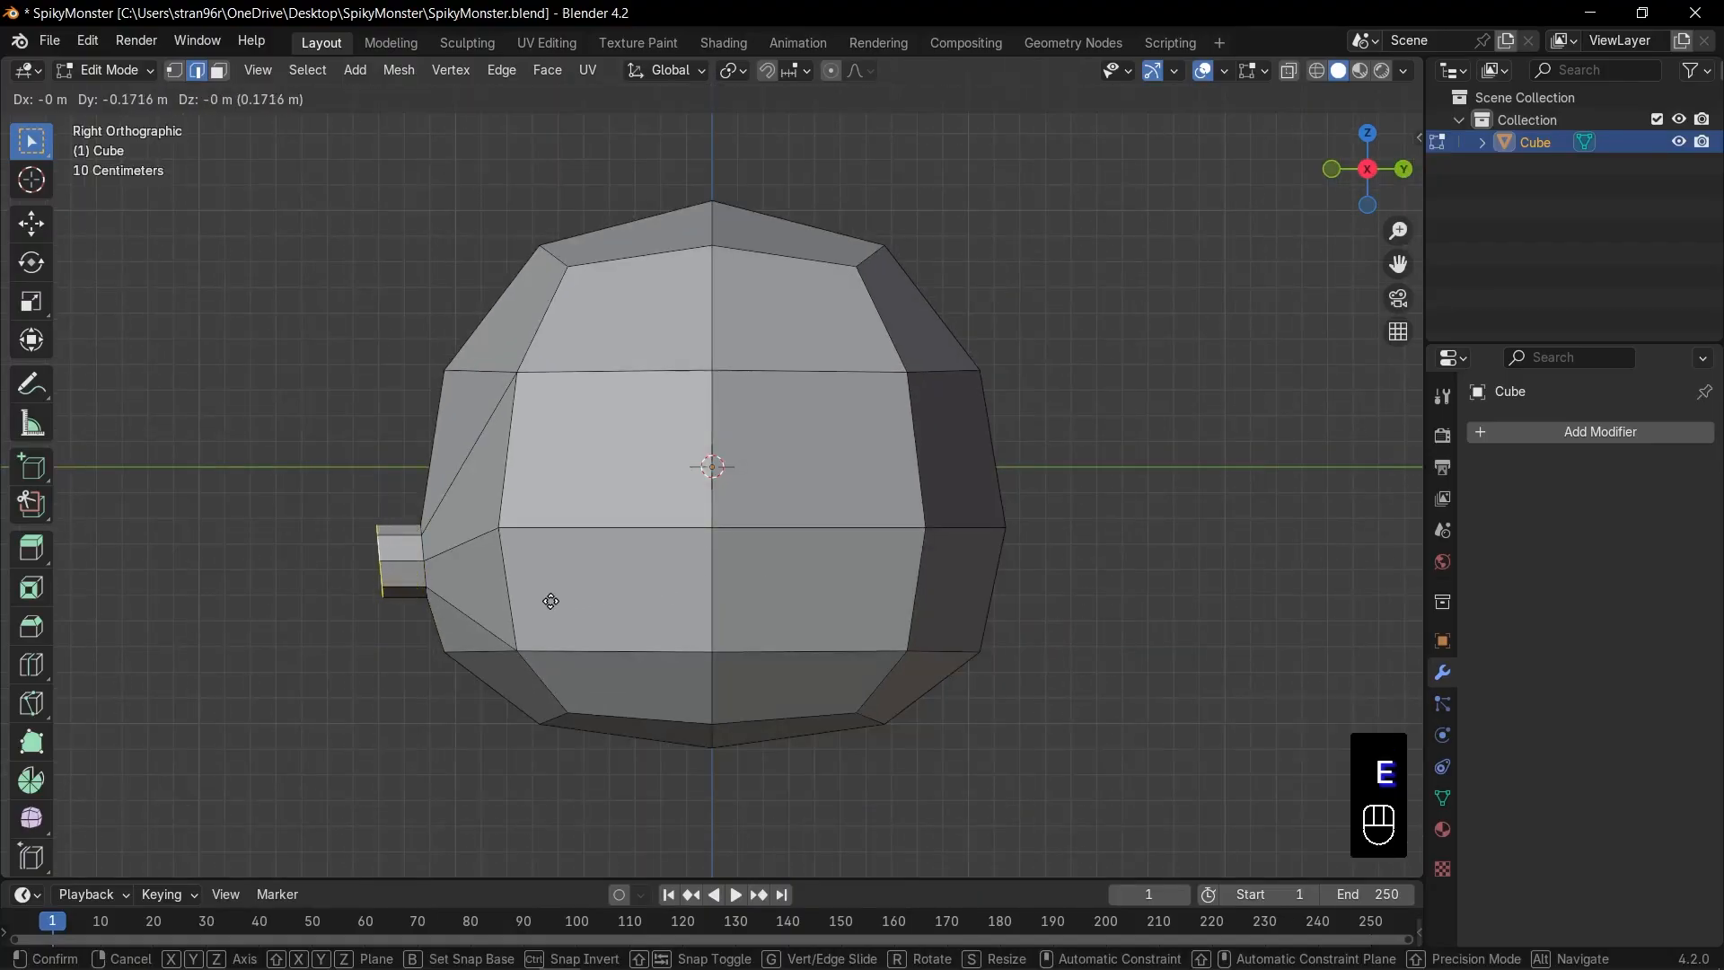
click(552, 601)
key(s)
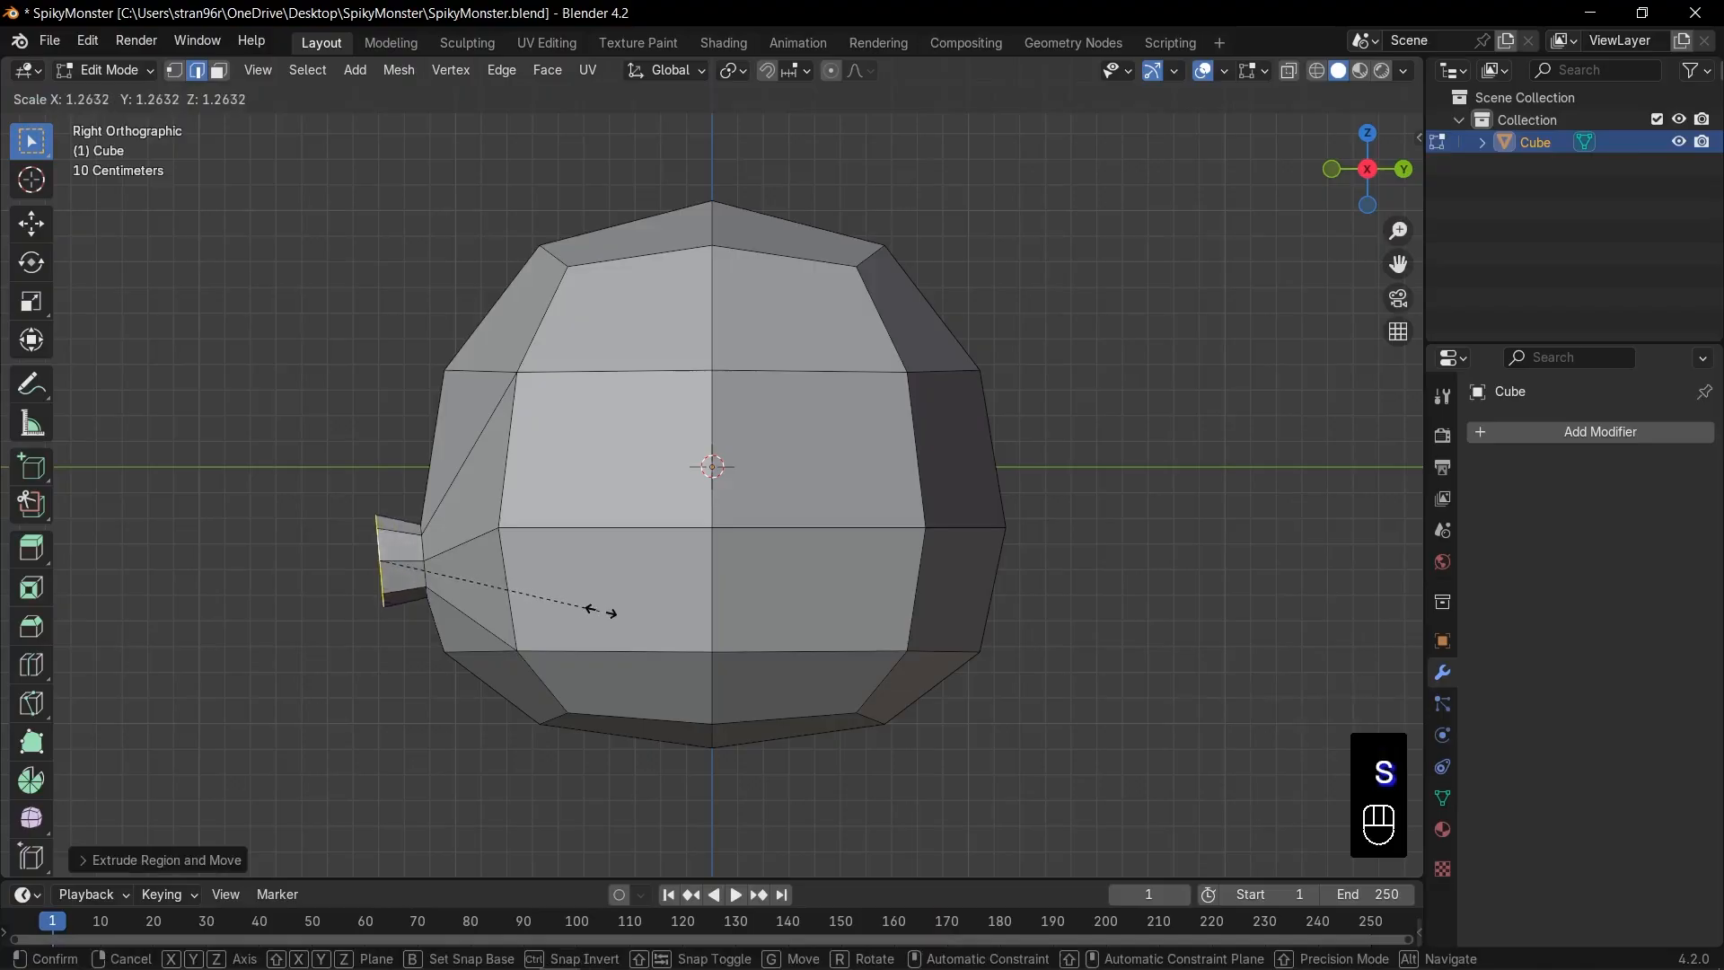
click(608, 612)
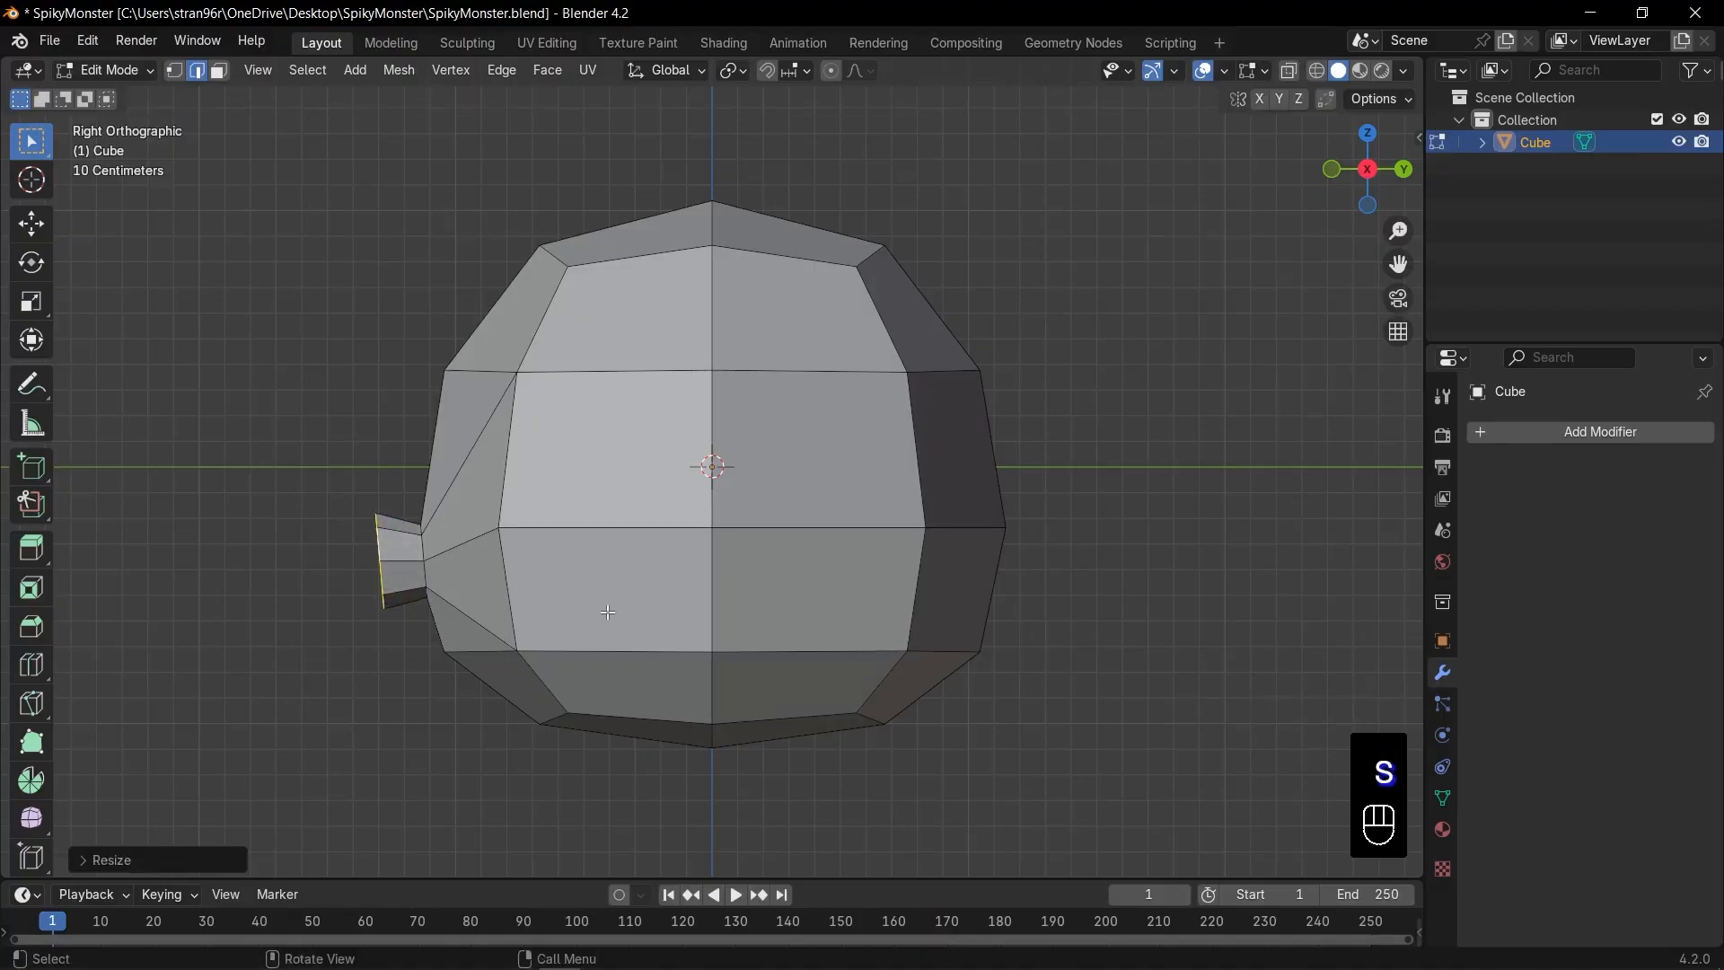
Step: Return to Object Mode and mirror the body across the X axis with AutoMirror, using positive orientation
key(KP_1)
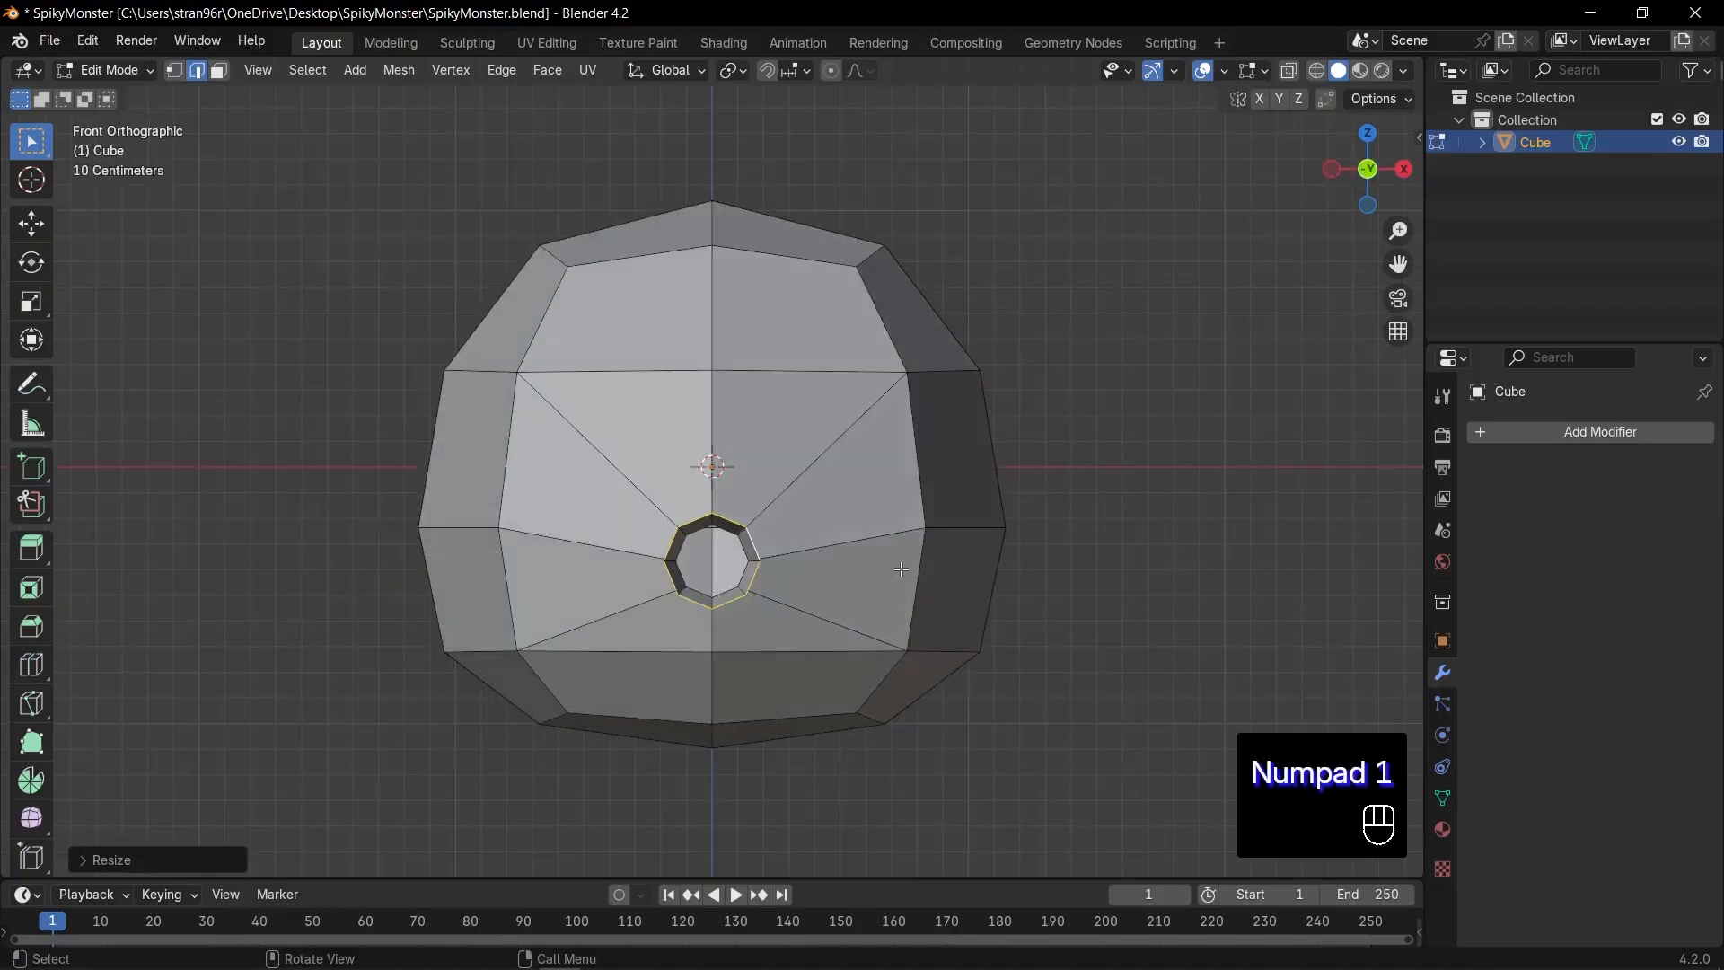
key(Tab)
mouse_move(897, 568)
middle_down()
mouse_move(731, 579)
mouse_move(649, 538)
mouse_move(796, 479)
mouse_move(863, 530)
mouse_move(880, 558)
mouse_move(867, 575)
middle_up()
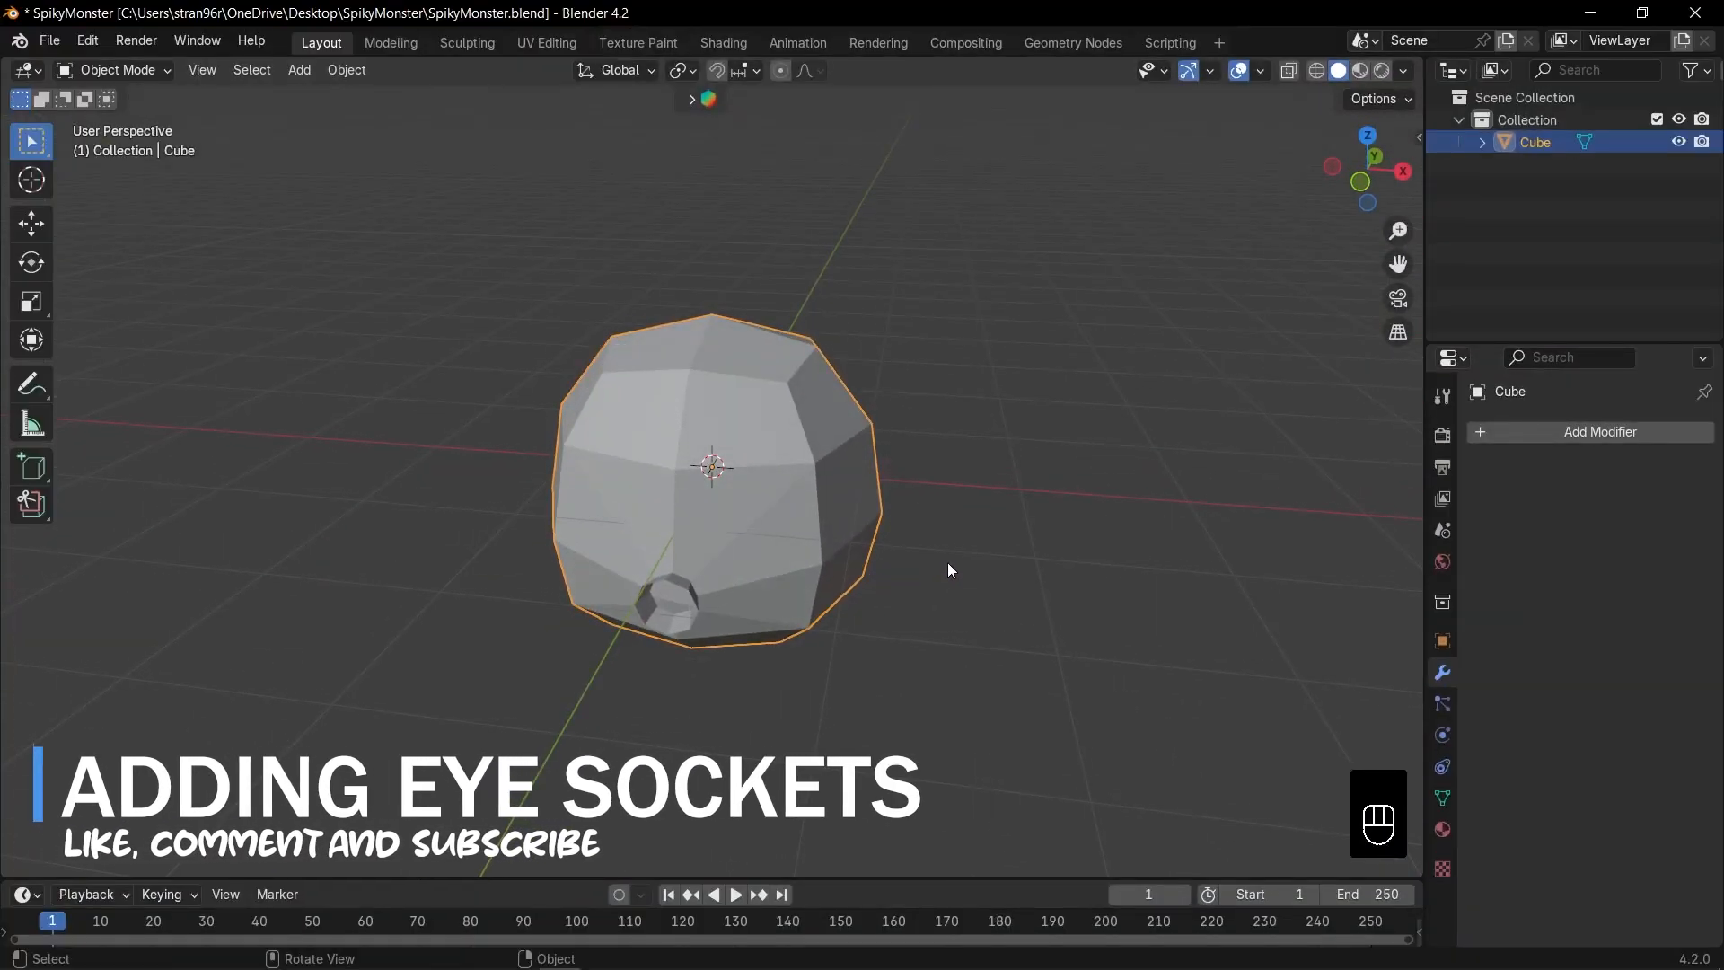
key(n)
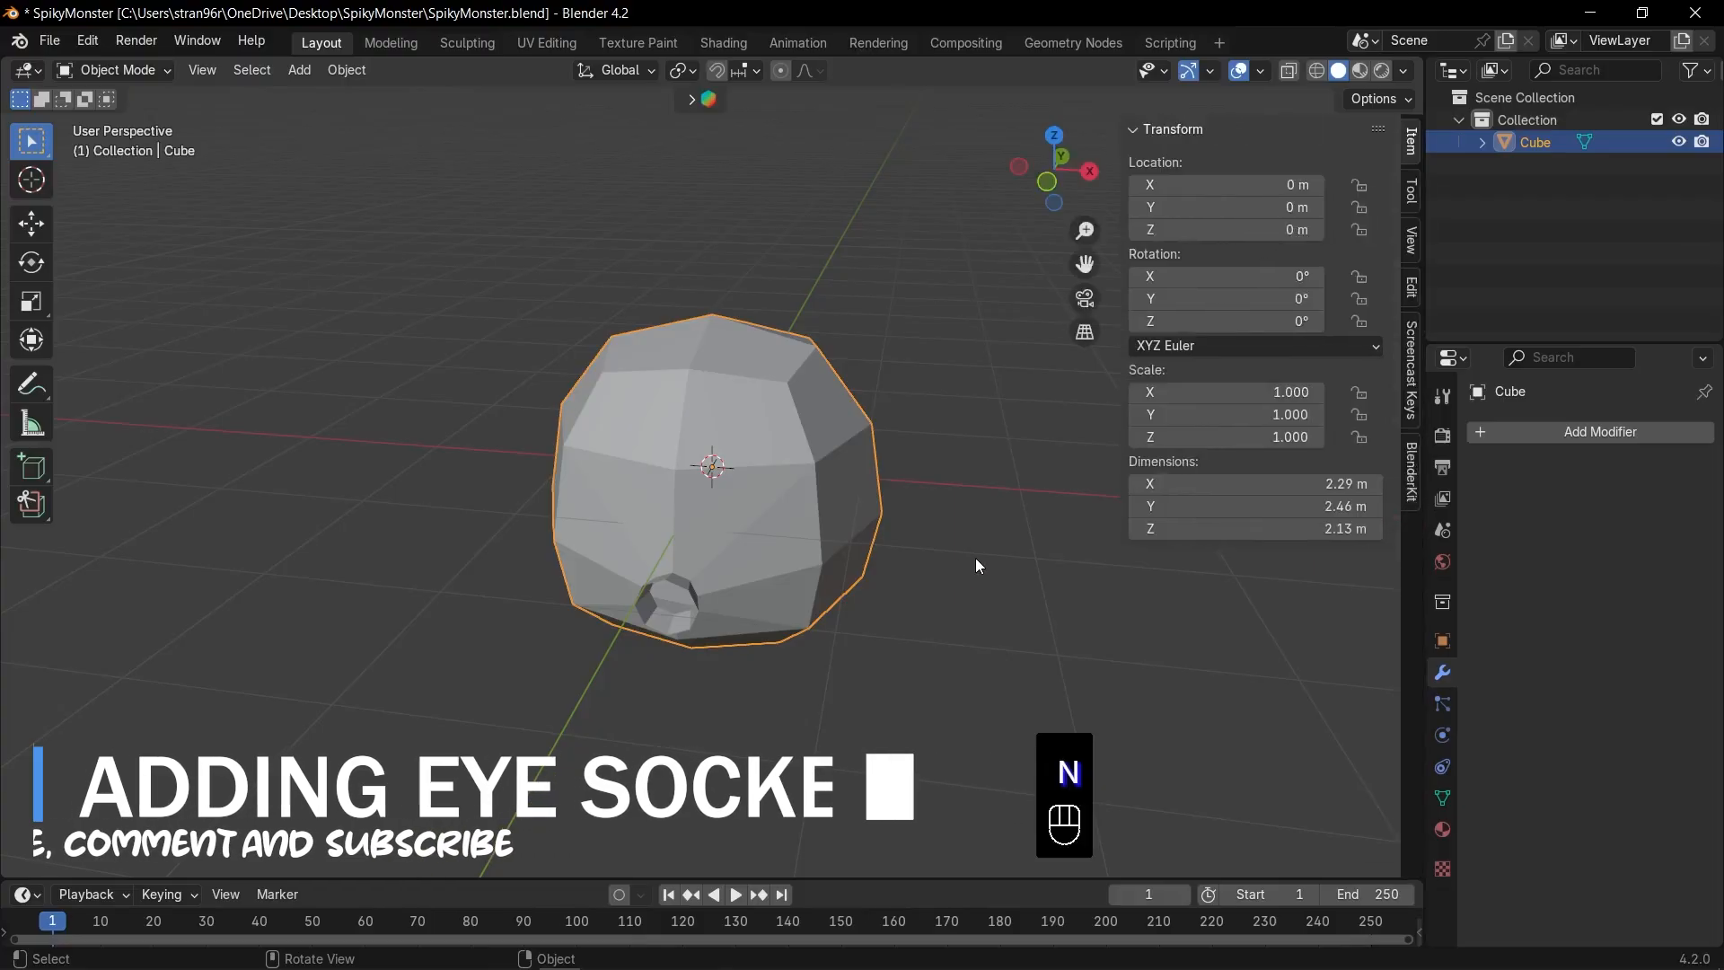
click(1415, 291)
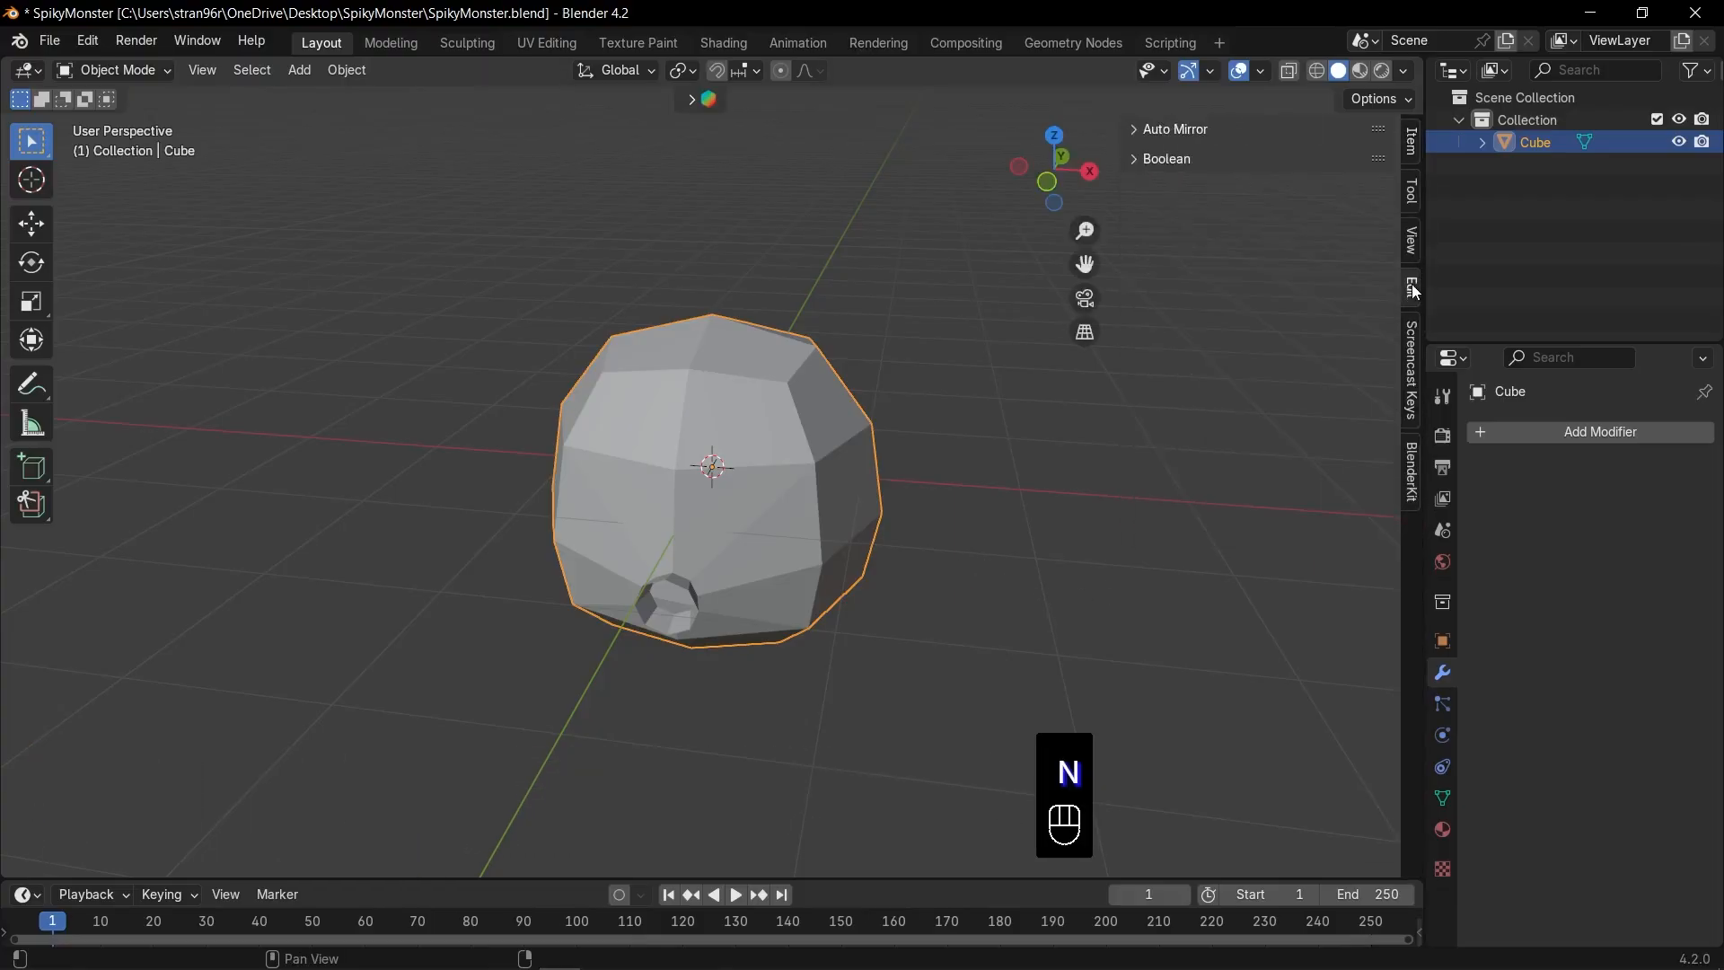
click(1171, 125)
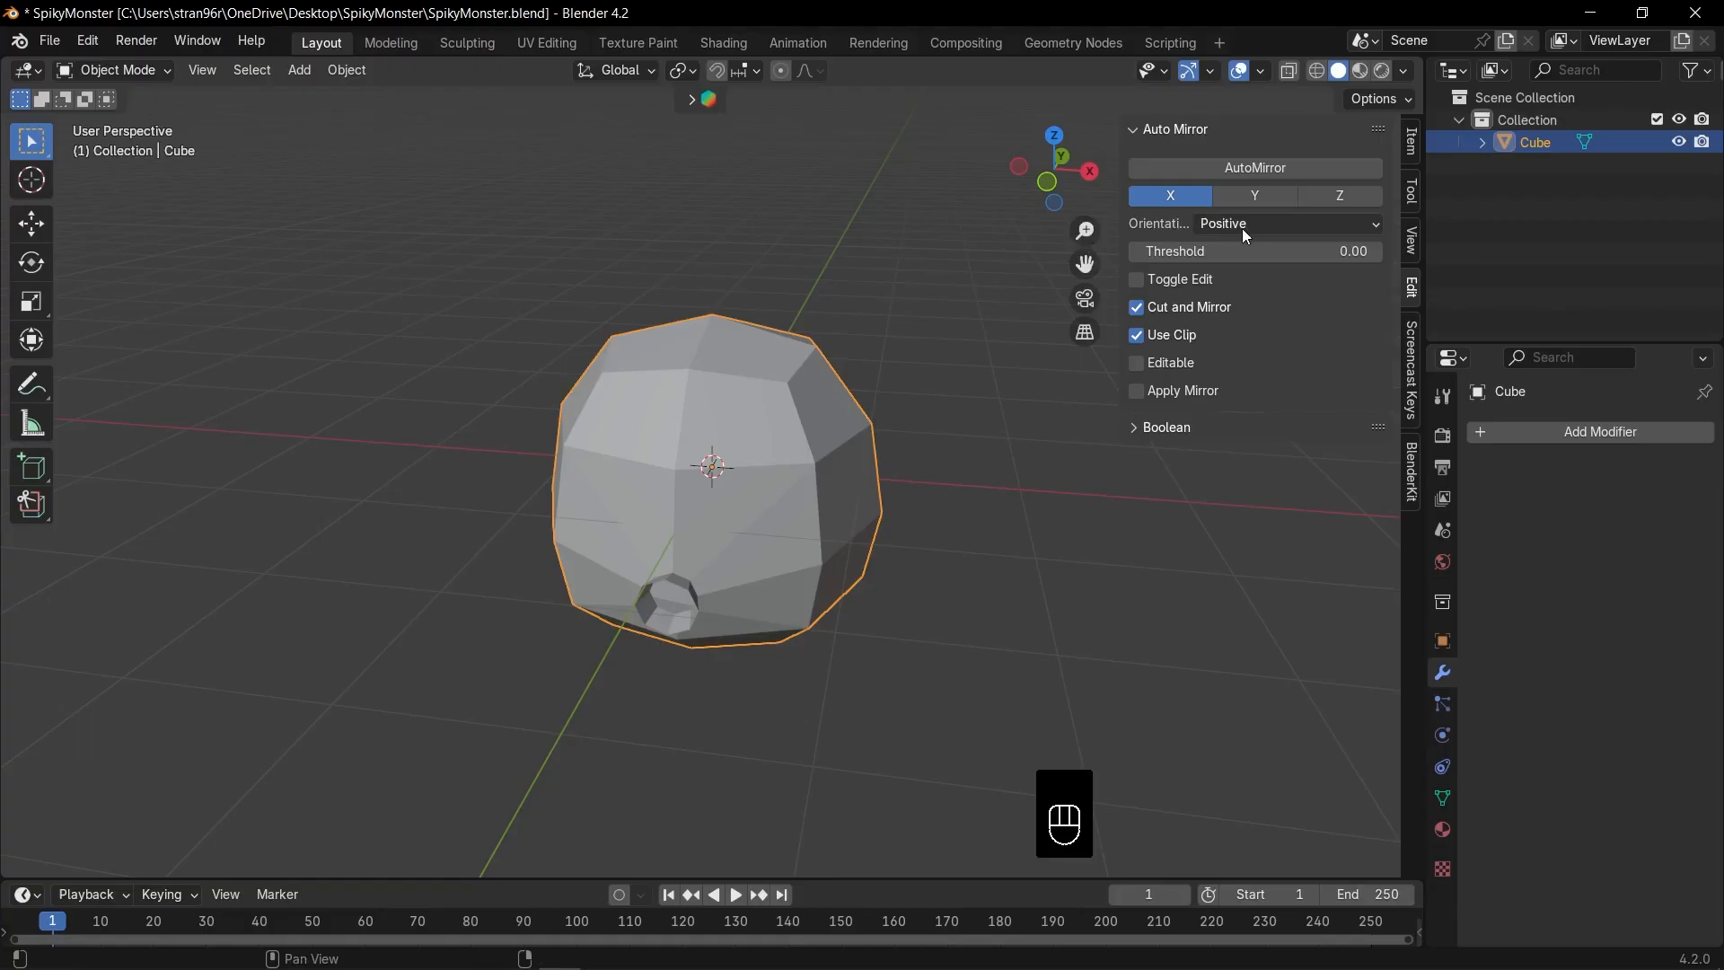
click(1203, 175)
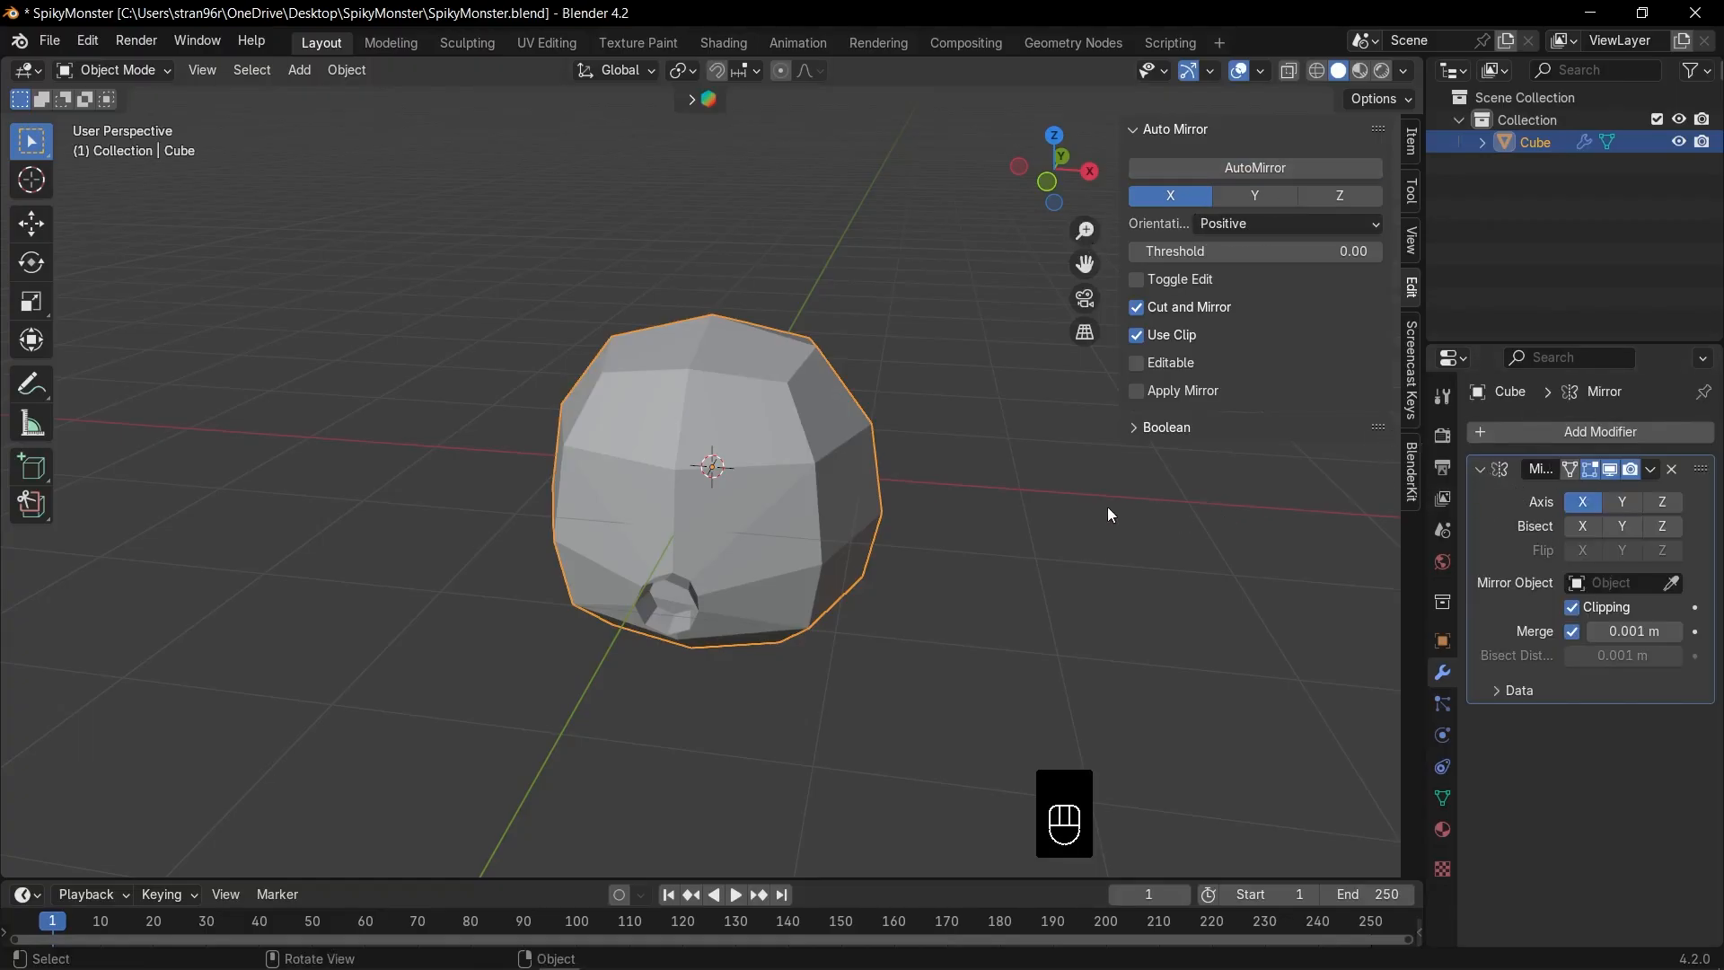
key(n)
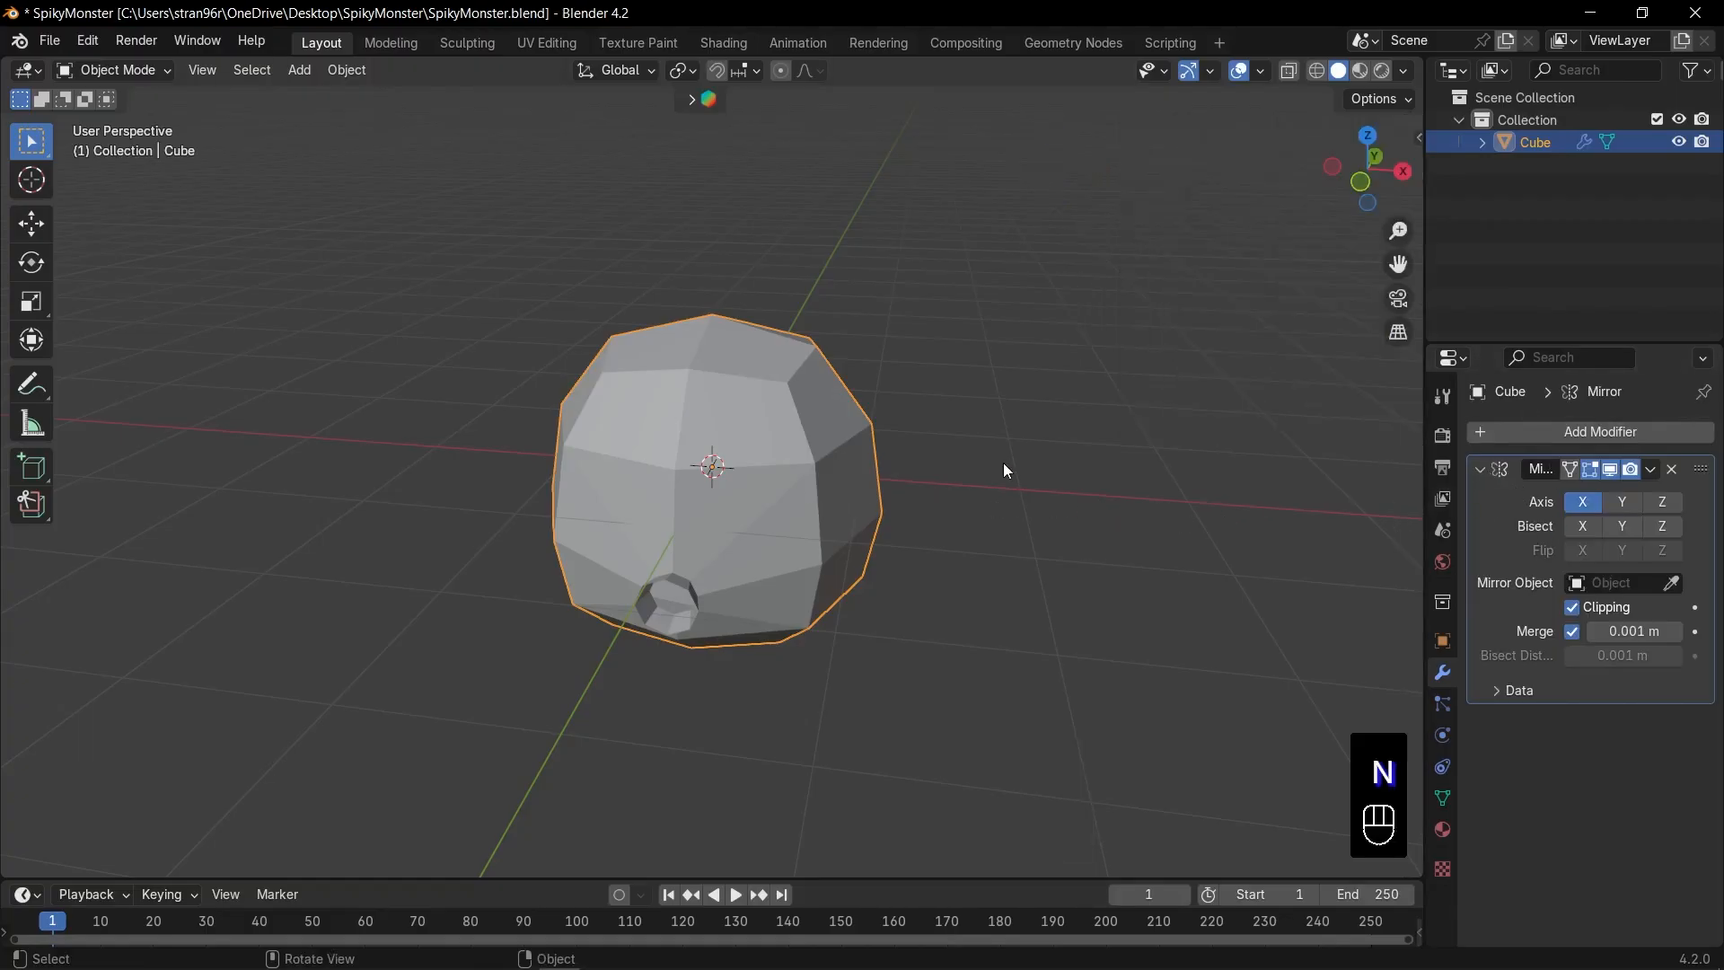
Step: Inset the two top faces on the body's editable half by about 0.19 m to start the eye socket
key(Tab)
middle_drag(1072, 468, 788, 405)
key(3)
drag(783, 383, 773, 409)
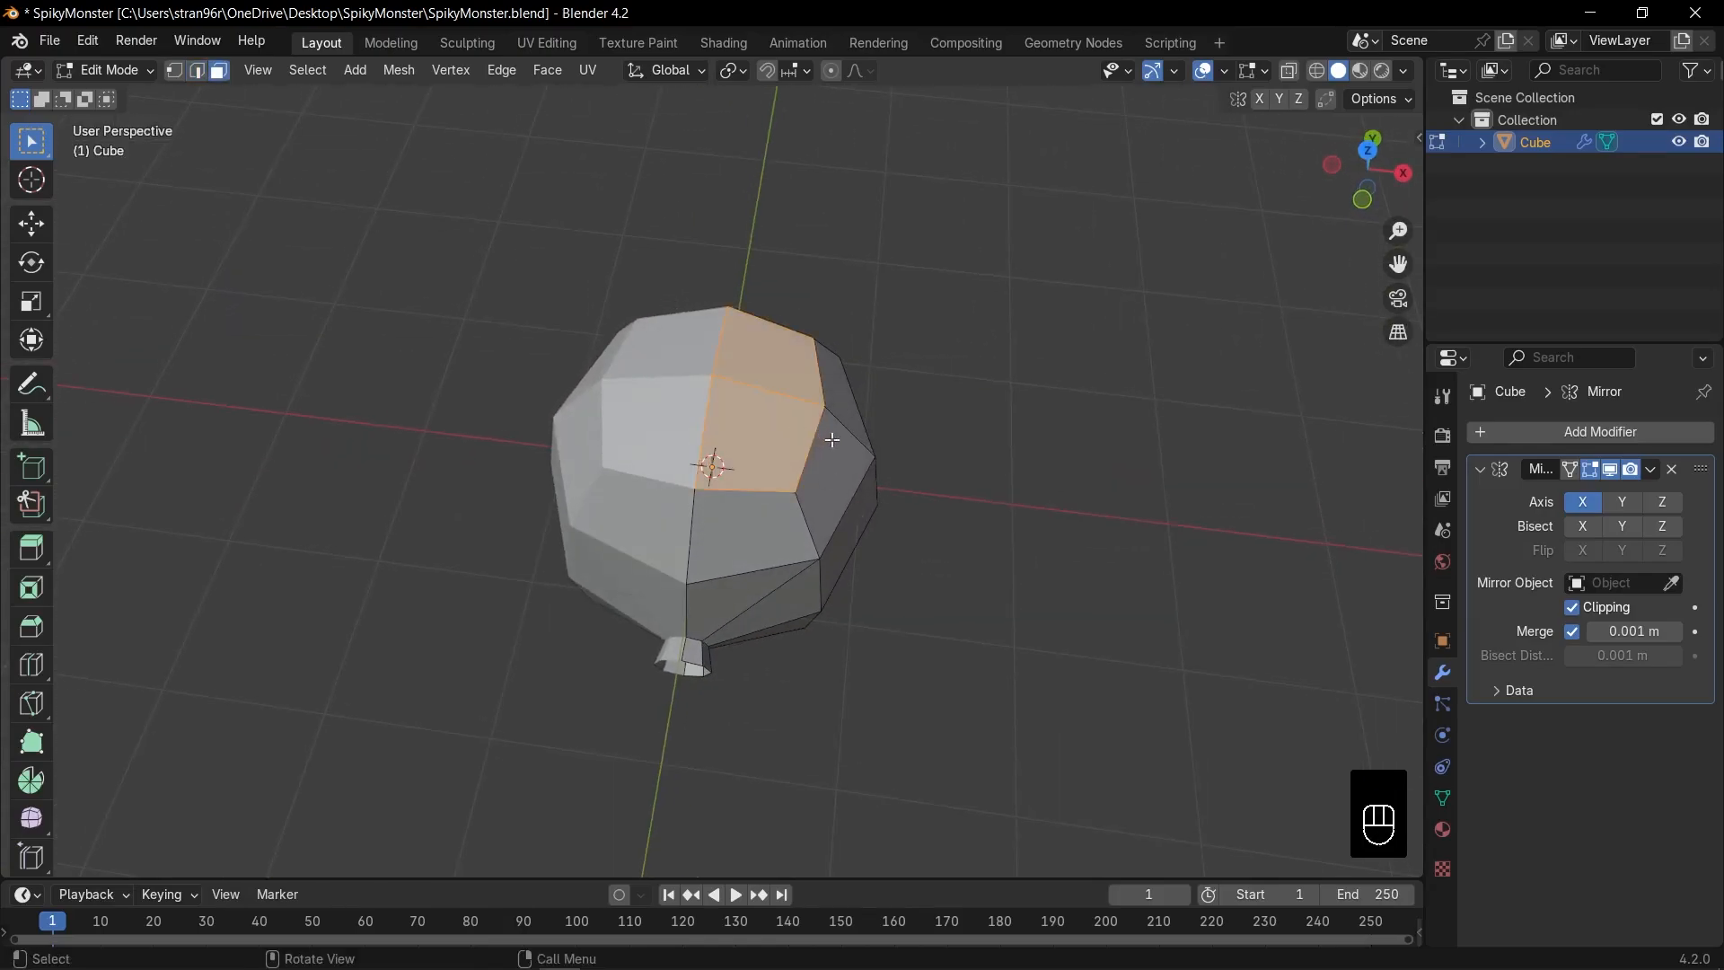
scroll(1099, 478, up, 1)
key(i)
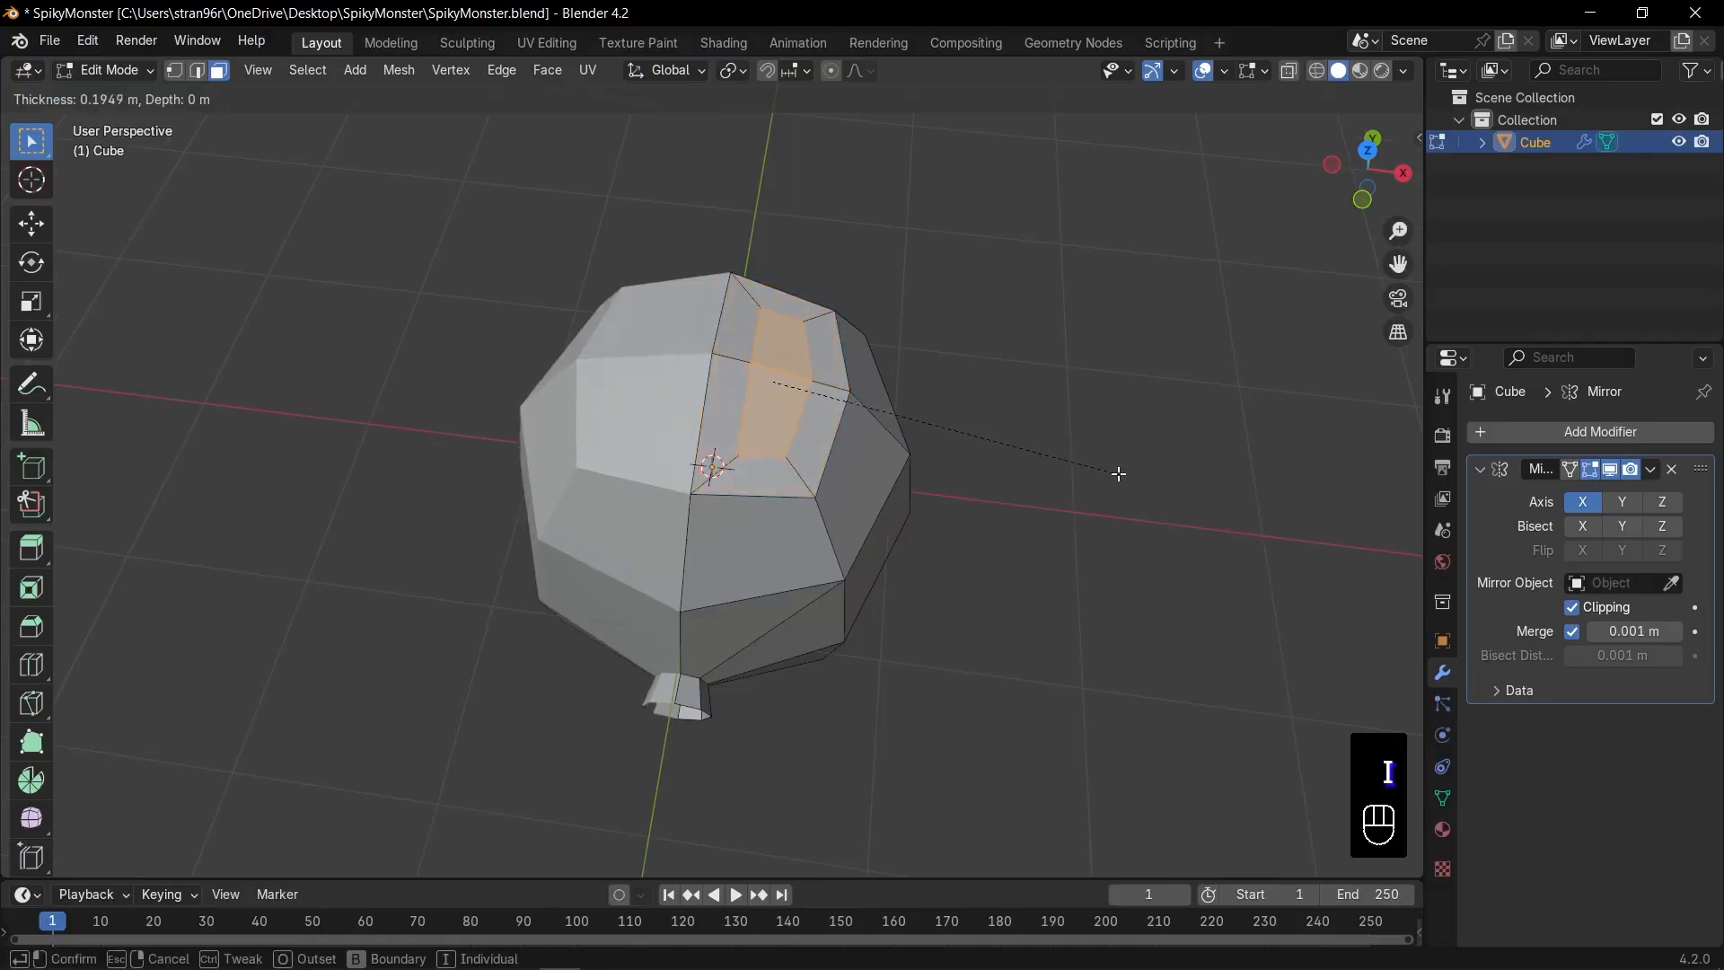
click(1113, 473)
Step: Scale down the inset eye-socket faces, including along the Y axis, to a small patch
key(KP_Decimal)
key(s)
key(y)
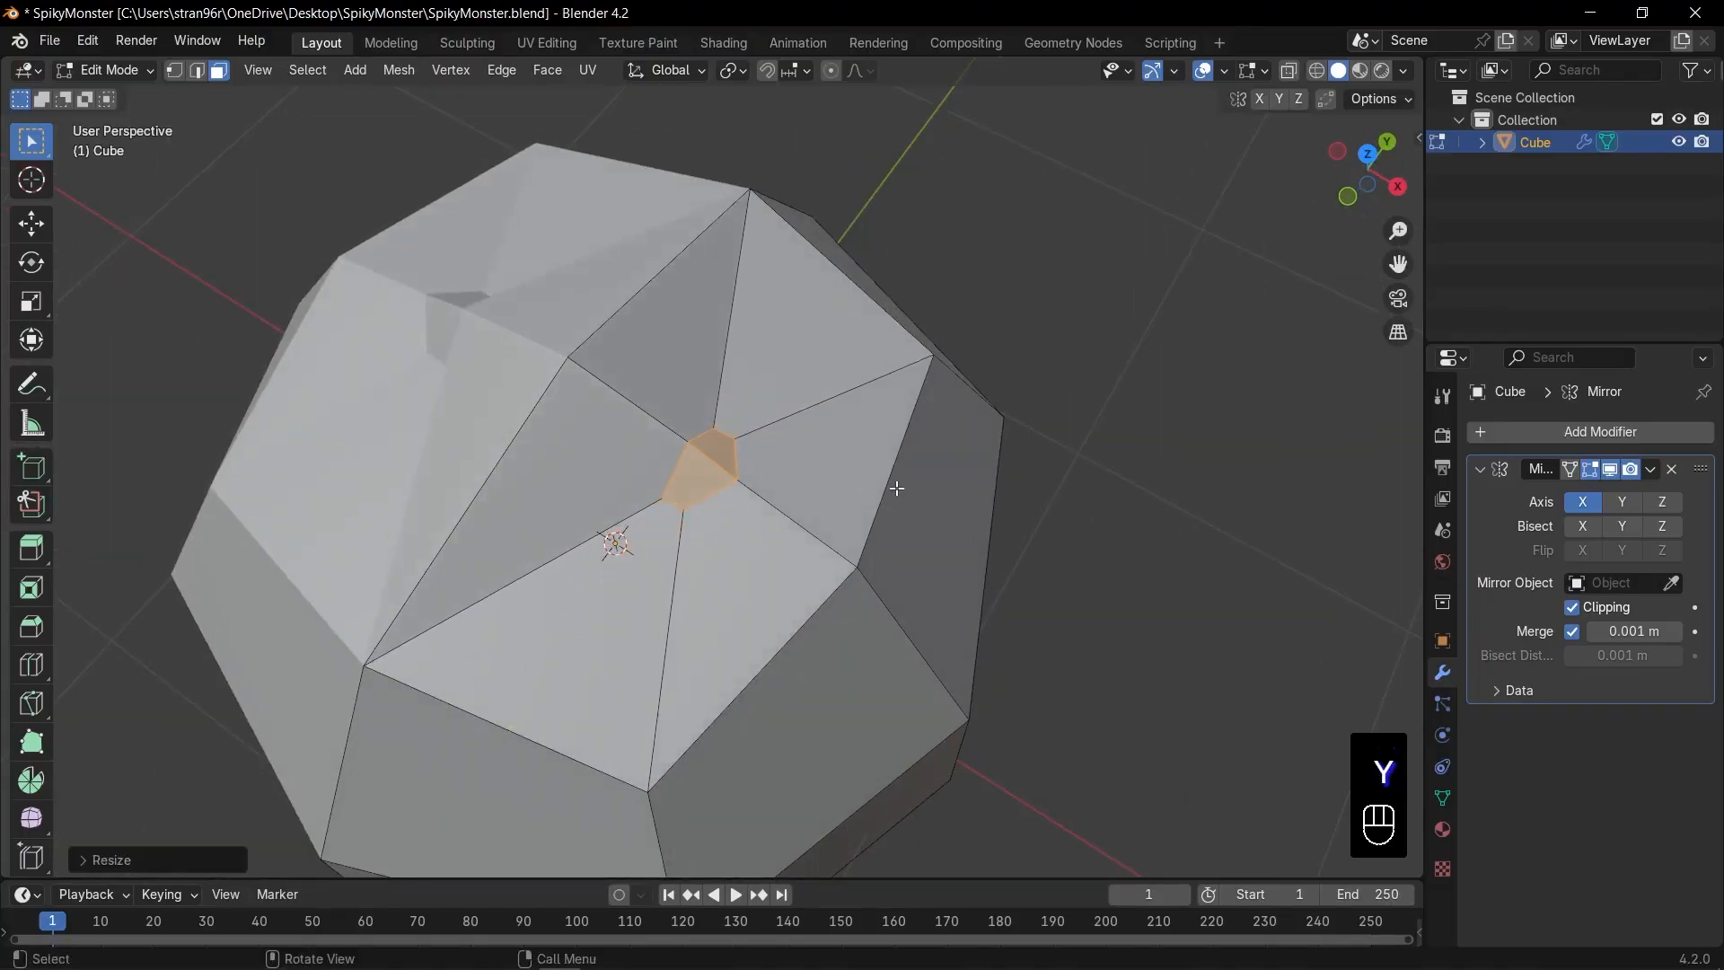
click(893, 489)
Step: Flatten the eye-socket faces by scaling them to 0 along Z
middle_drag(894, 488, 869, 444)
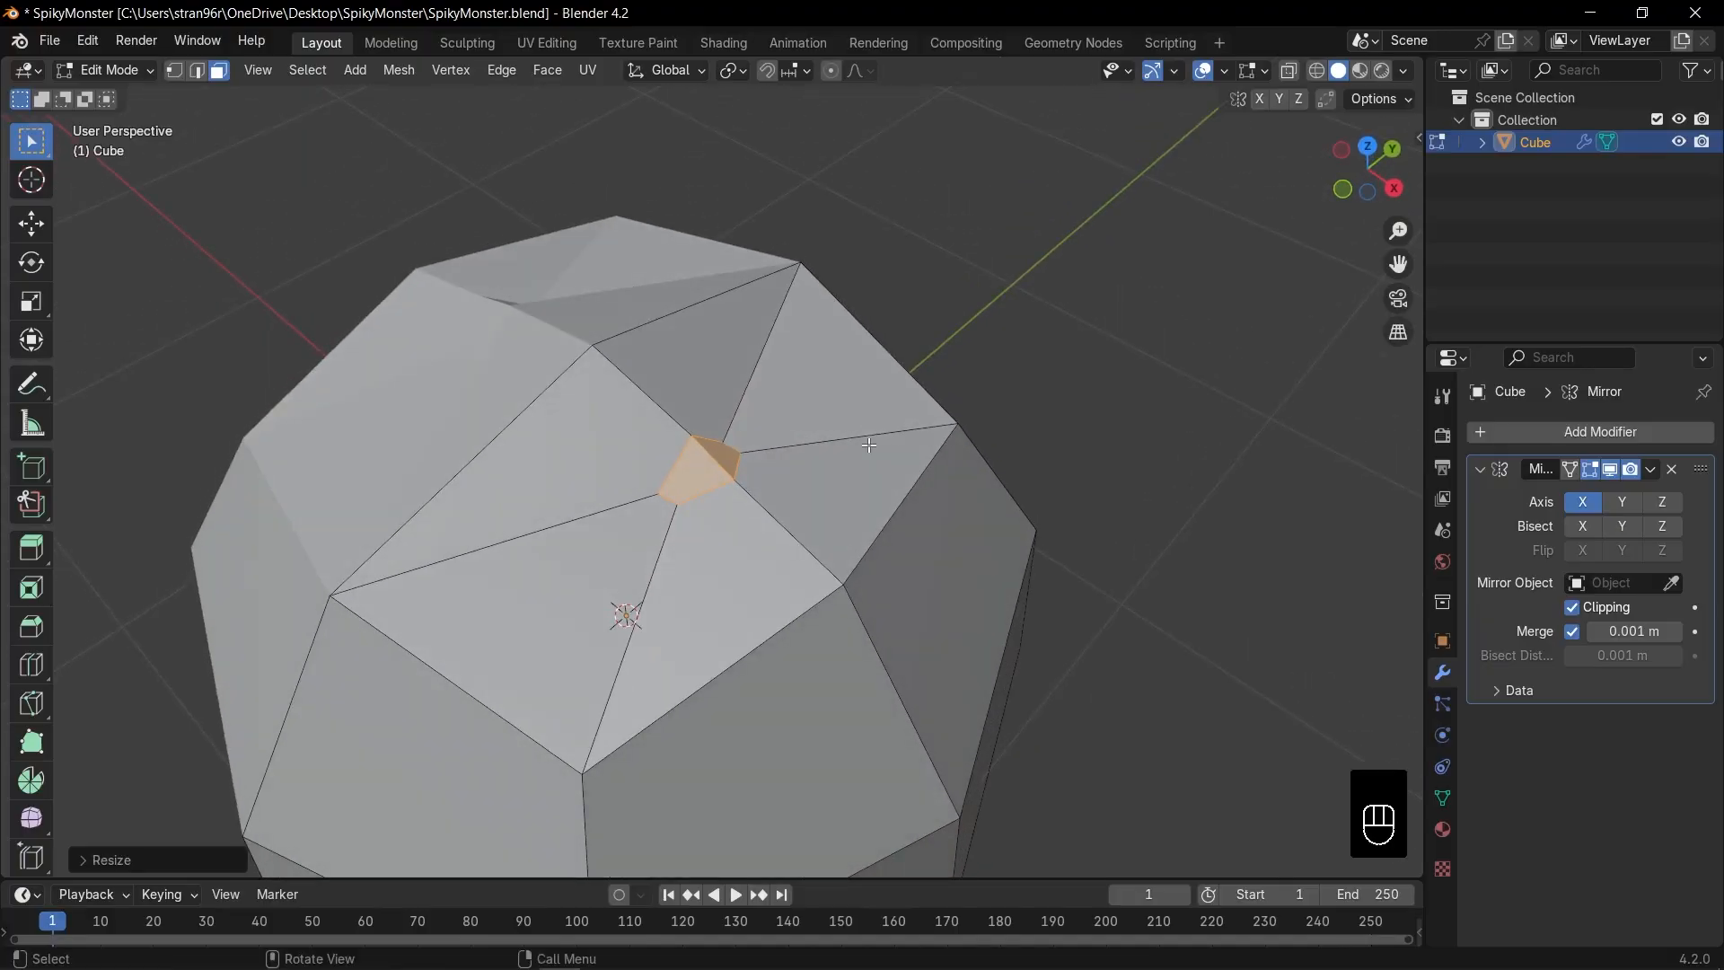
key(s)
key(z)
key(0)
key(Return)
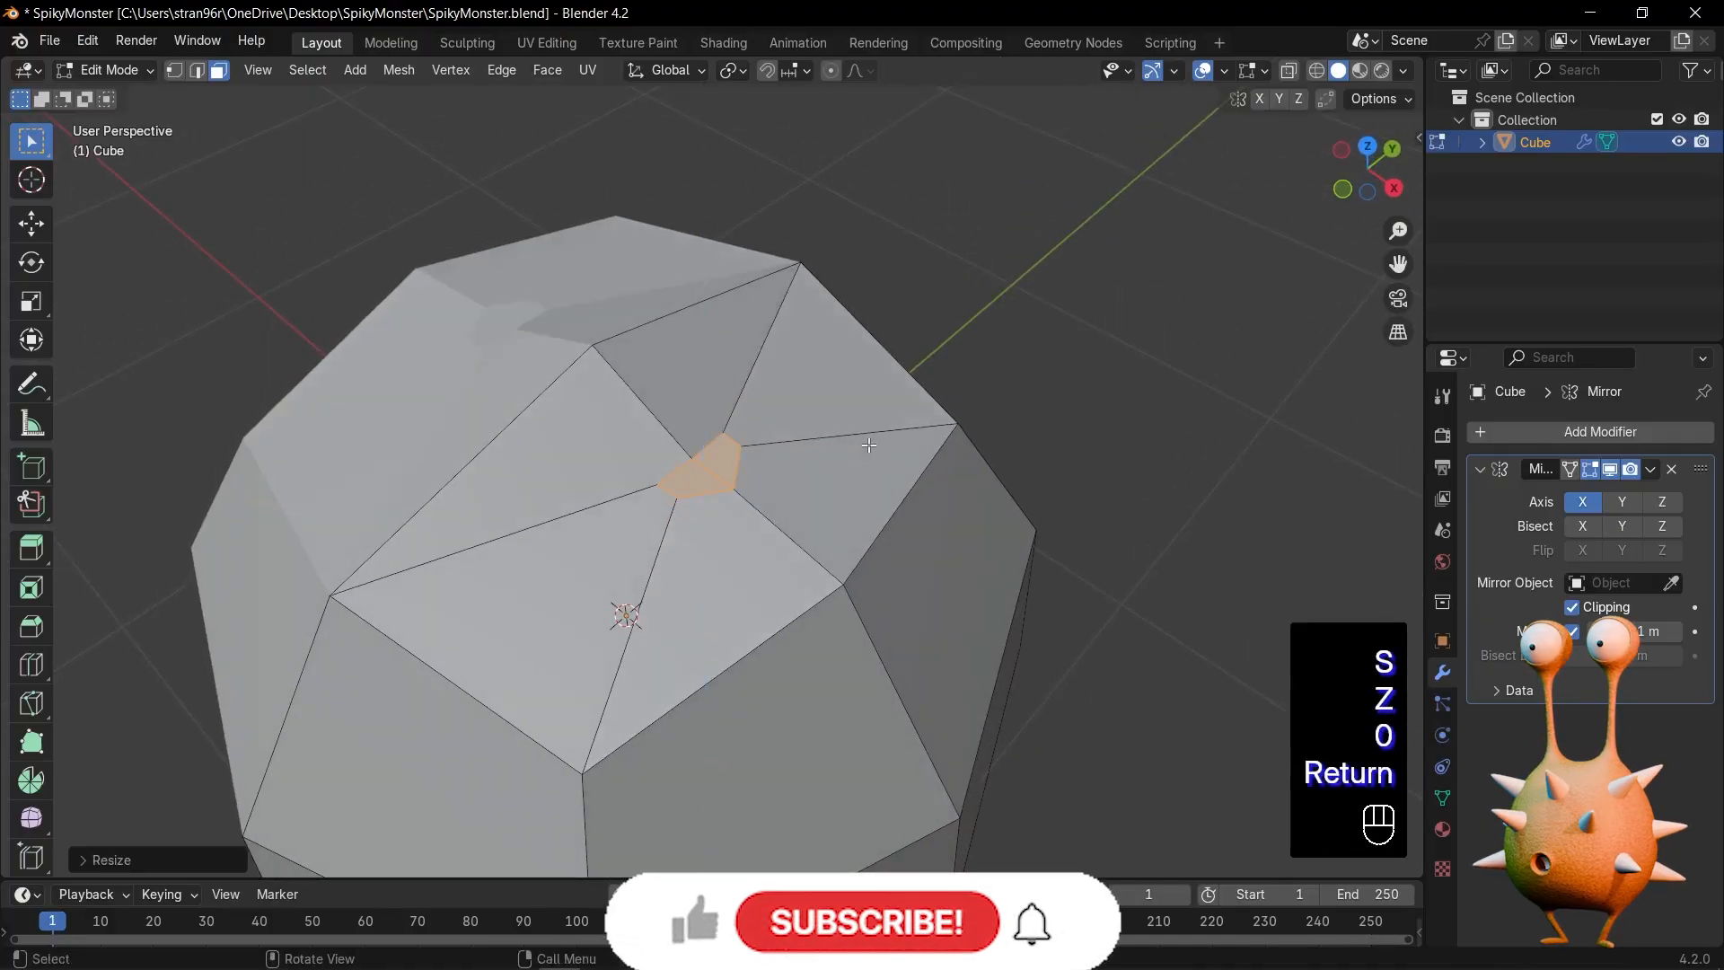
Step: Move the flattened eye-socket faces about 0.09 m up and slightly outward in the front view
key(KP_1)
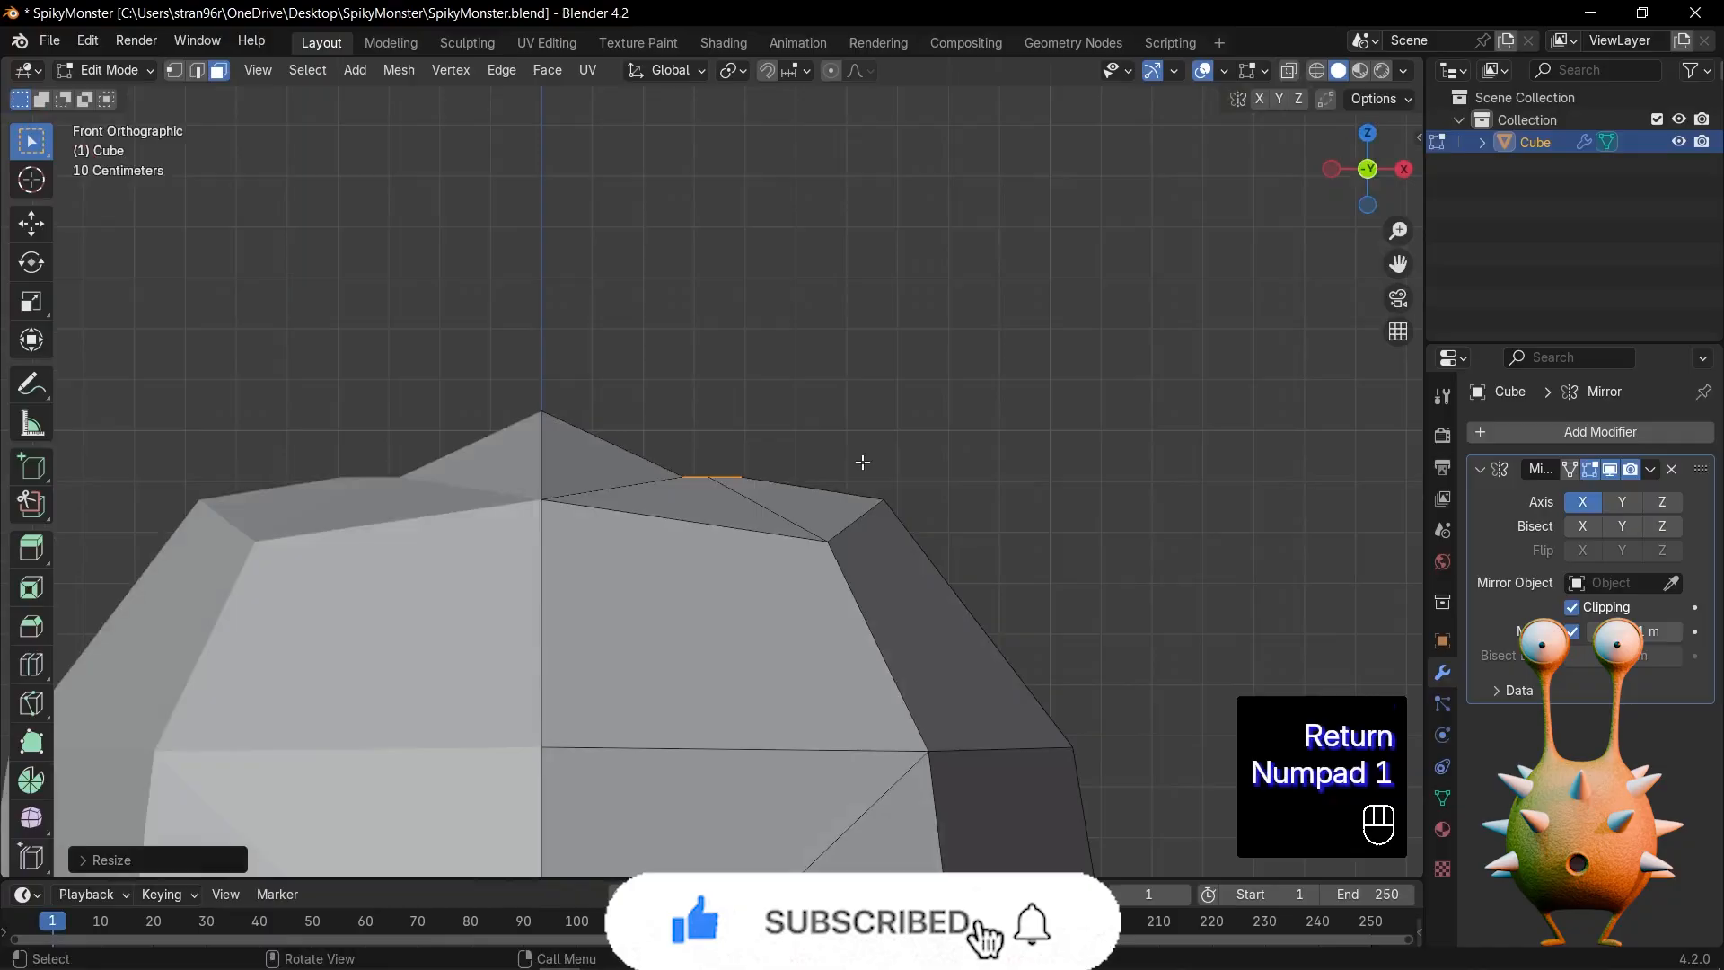
key(g)
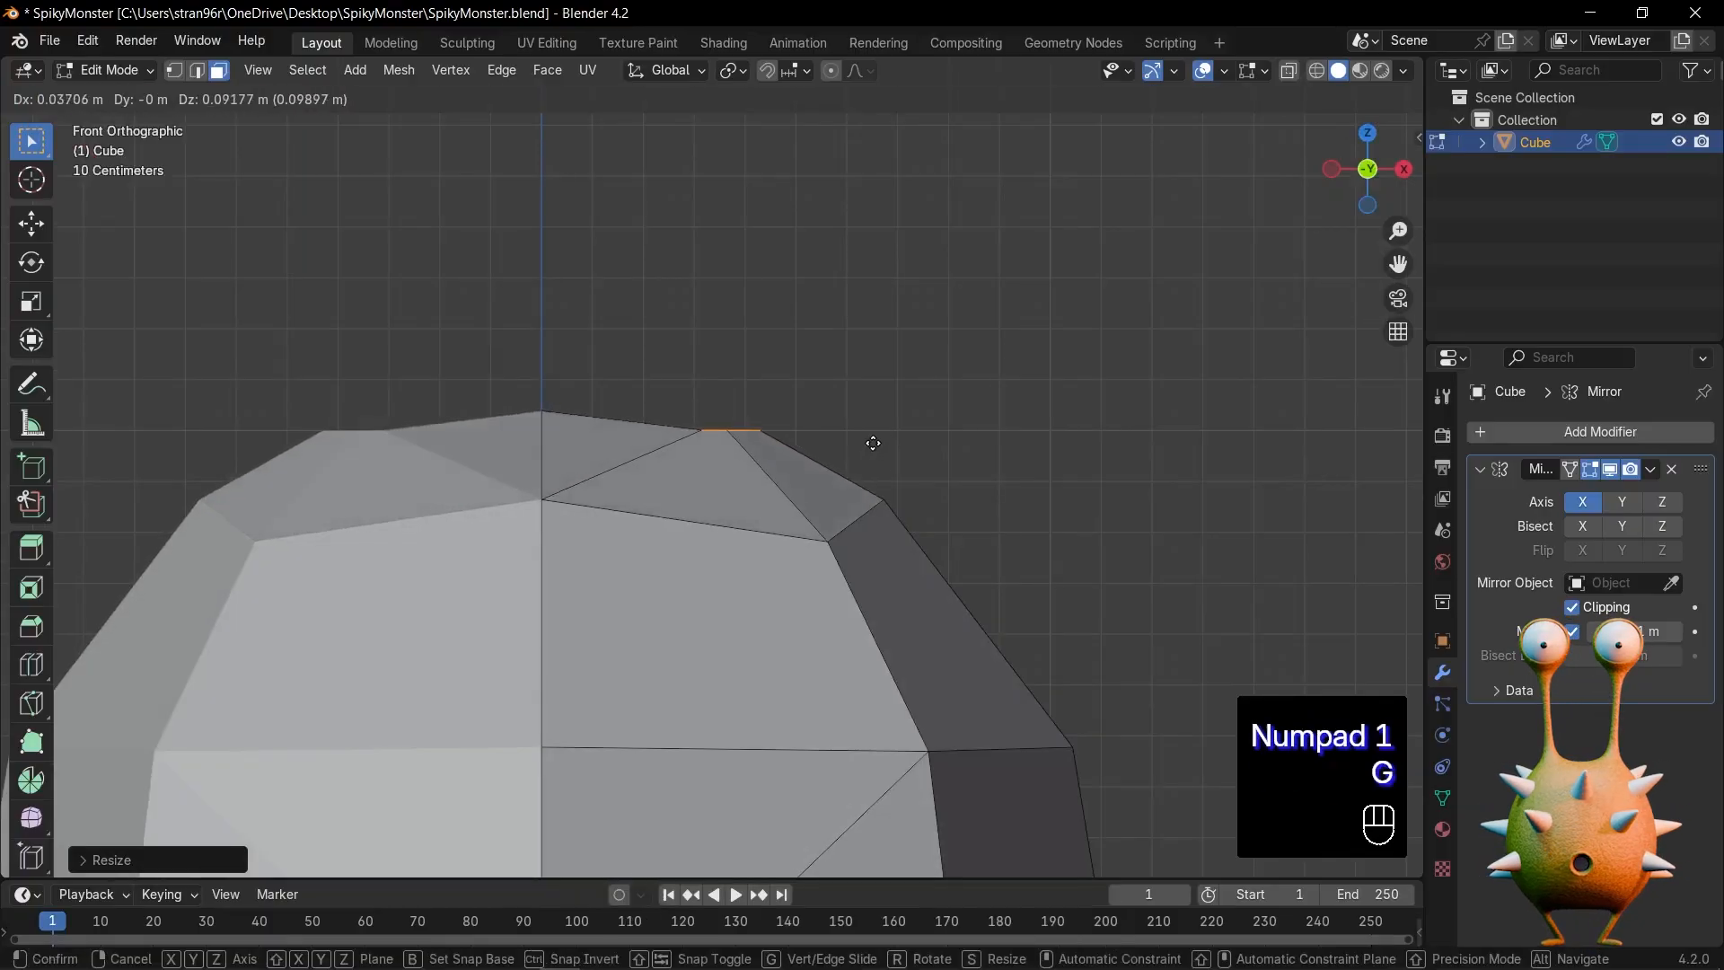
click(870, 442)
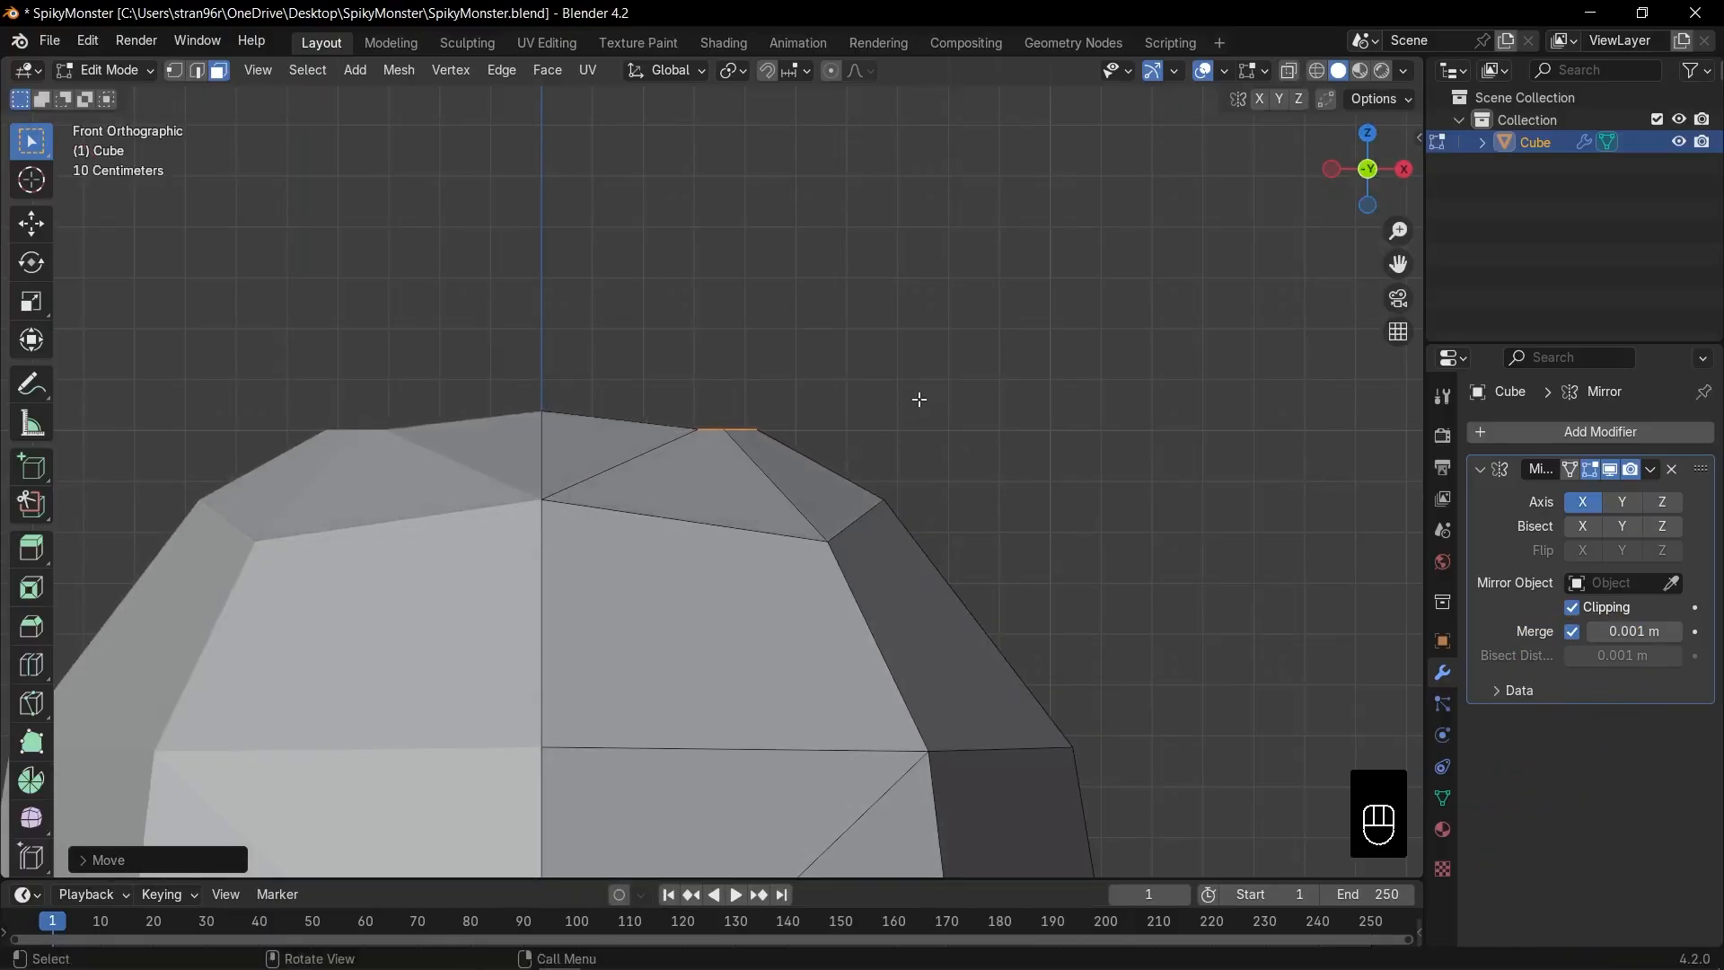
Step: Shape the eye-socket faces into a circle with LoopTools and delete them to open the socket
middle_drag(916, 396, 876, 514)
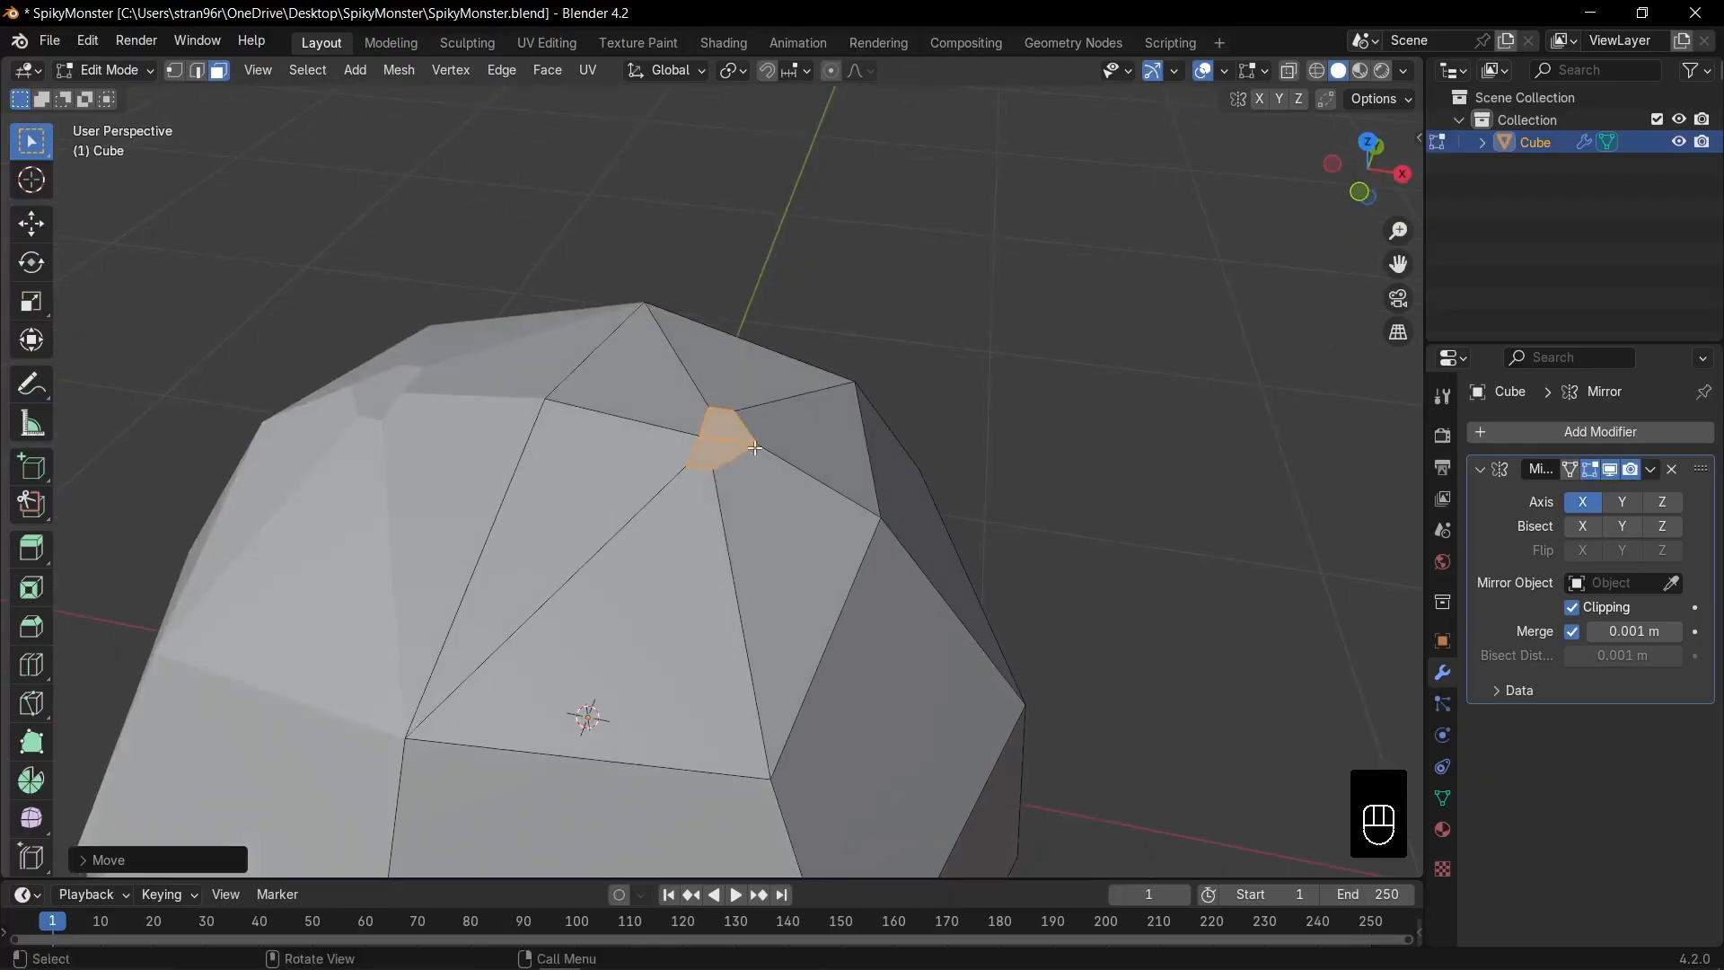
right_click(731, 436)
click(848, 449)
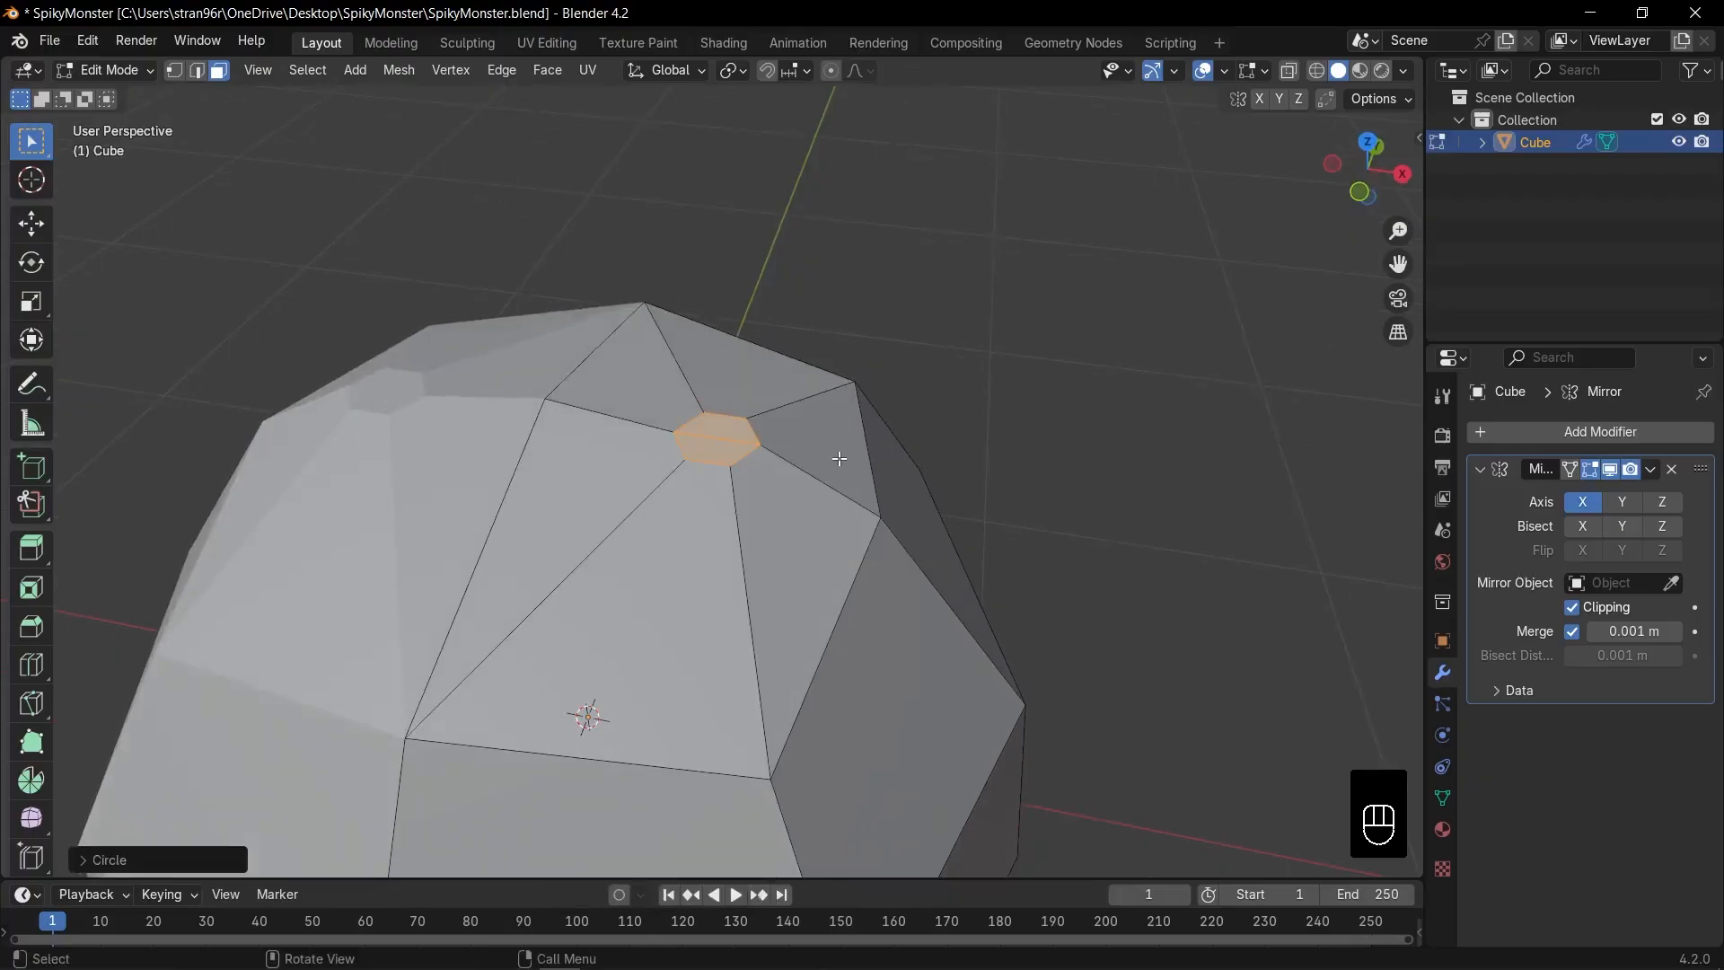
key(x)
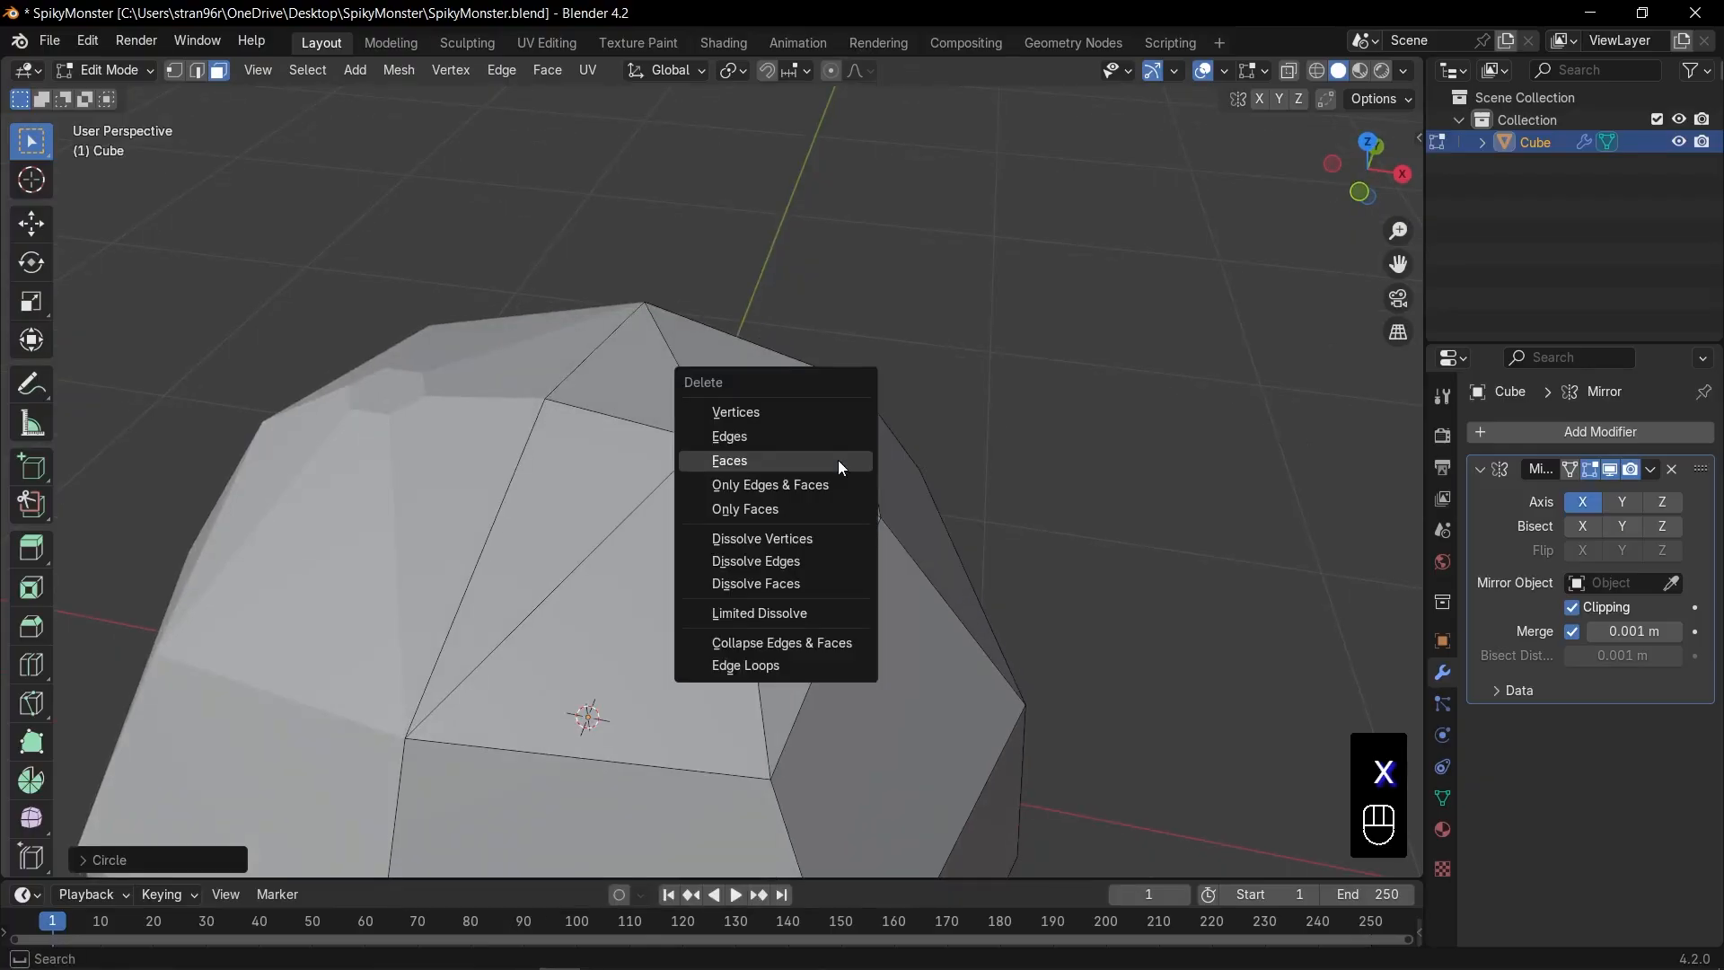
click(838, 460)
Step: Select the eye-socket hole's edge loop and rotate it slightly in the front view to follow the body's outward slope
key(2)
alt+click(769, 425)
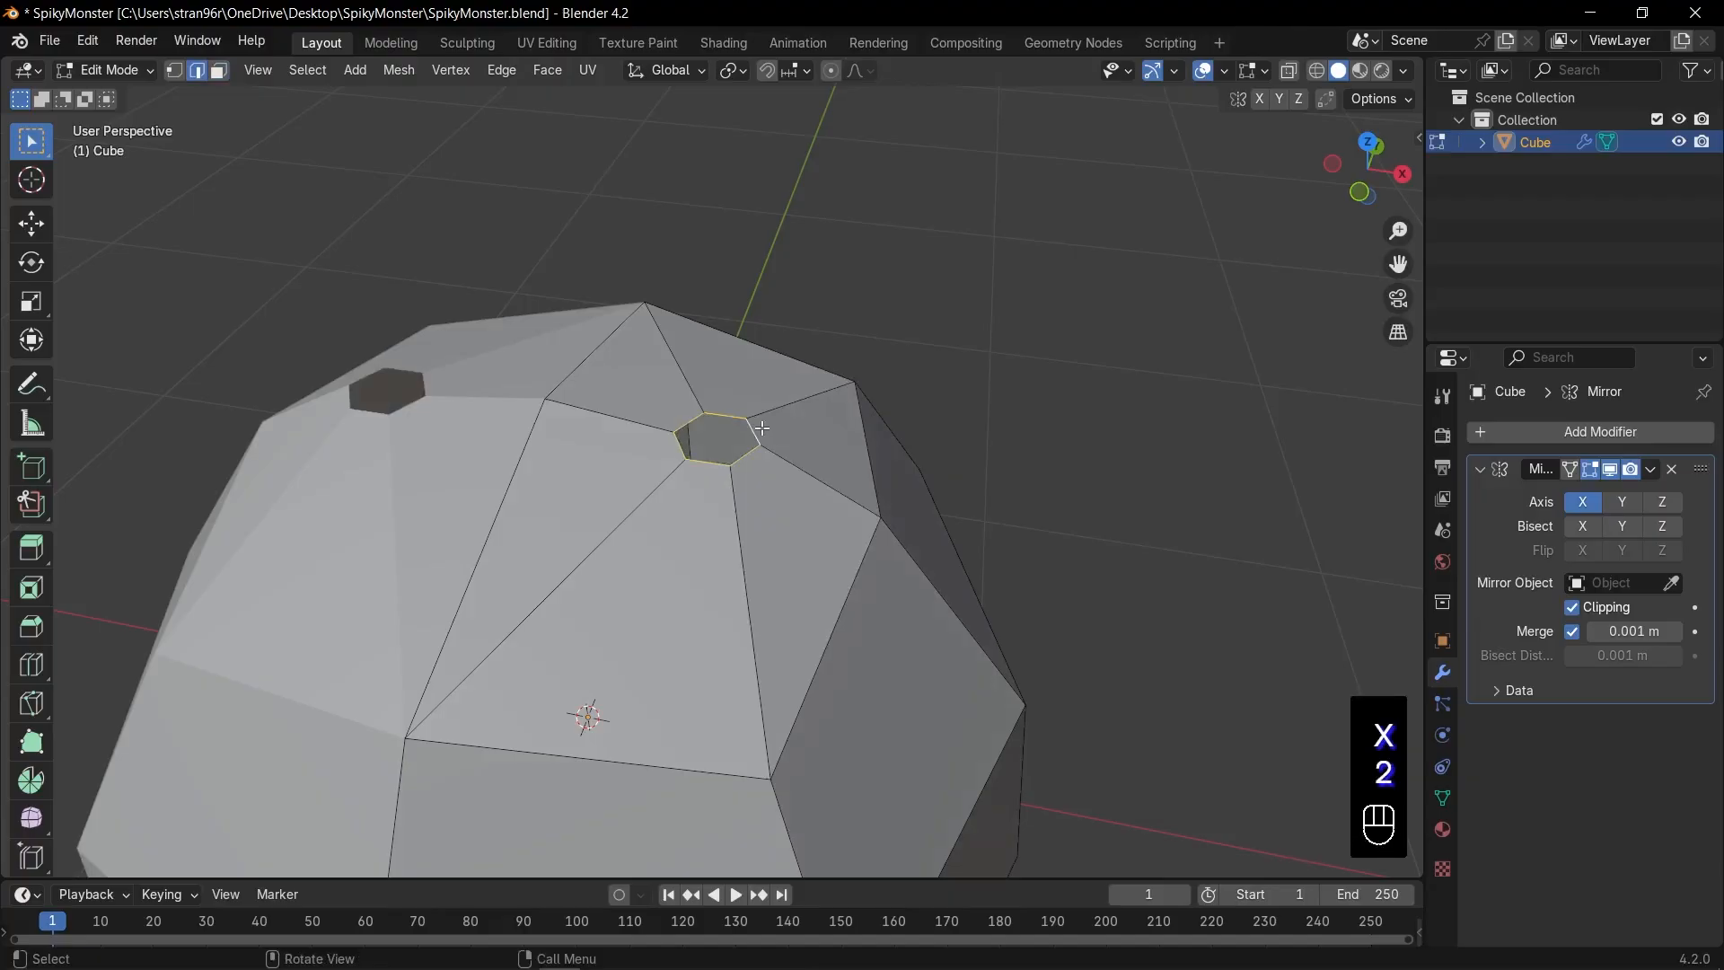
key(KP_1)
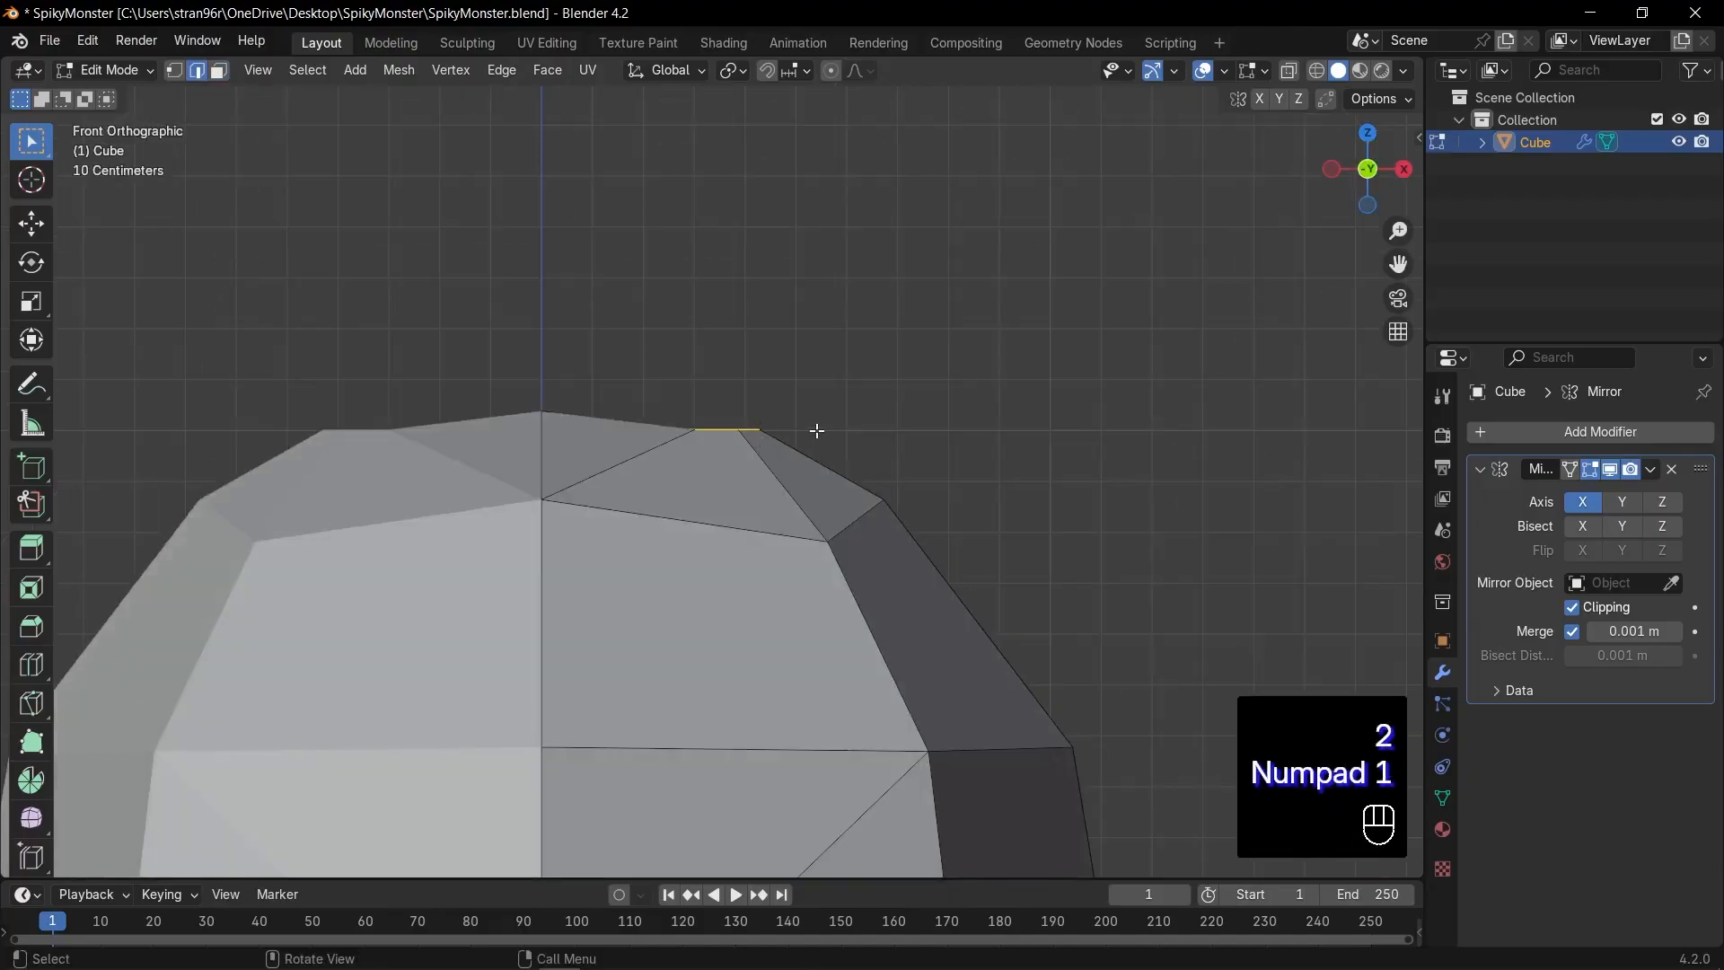
key(r)
right_click(816, 437)
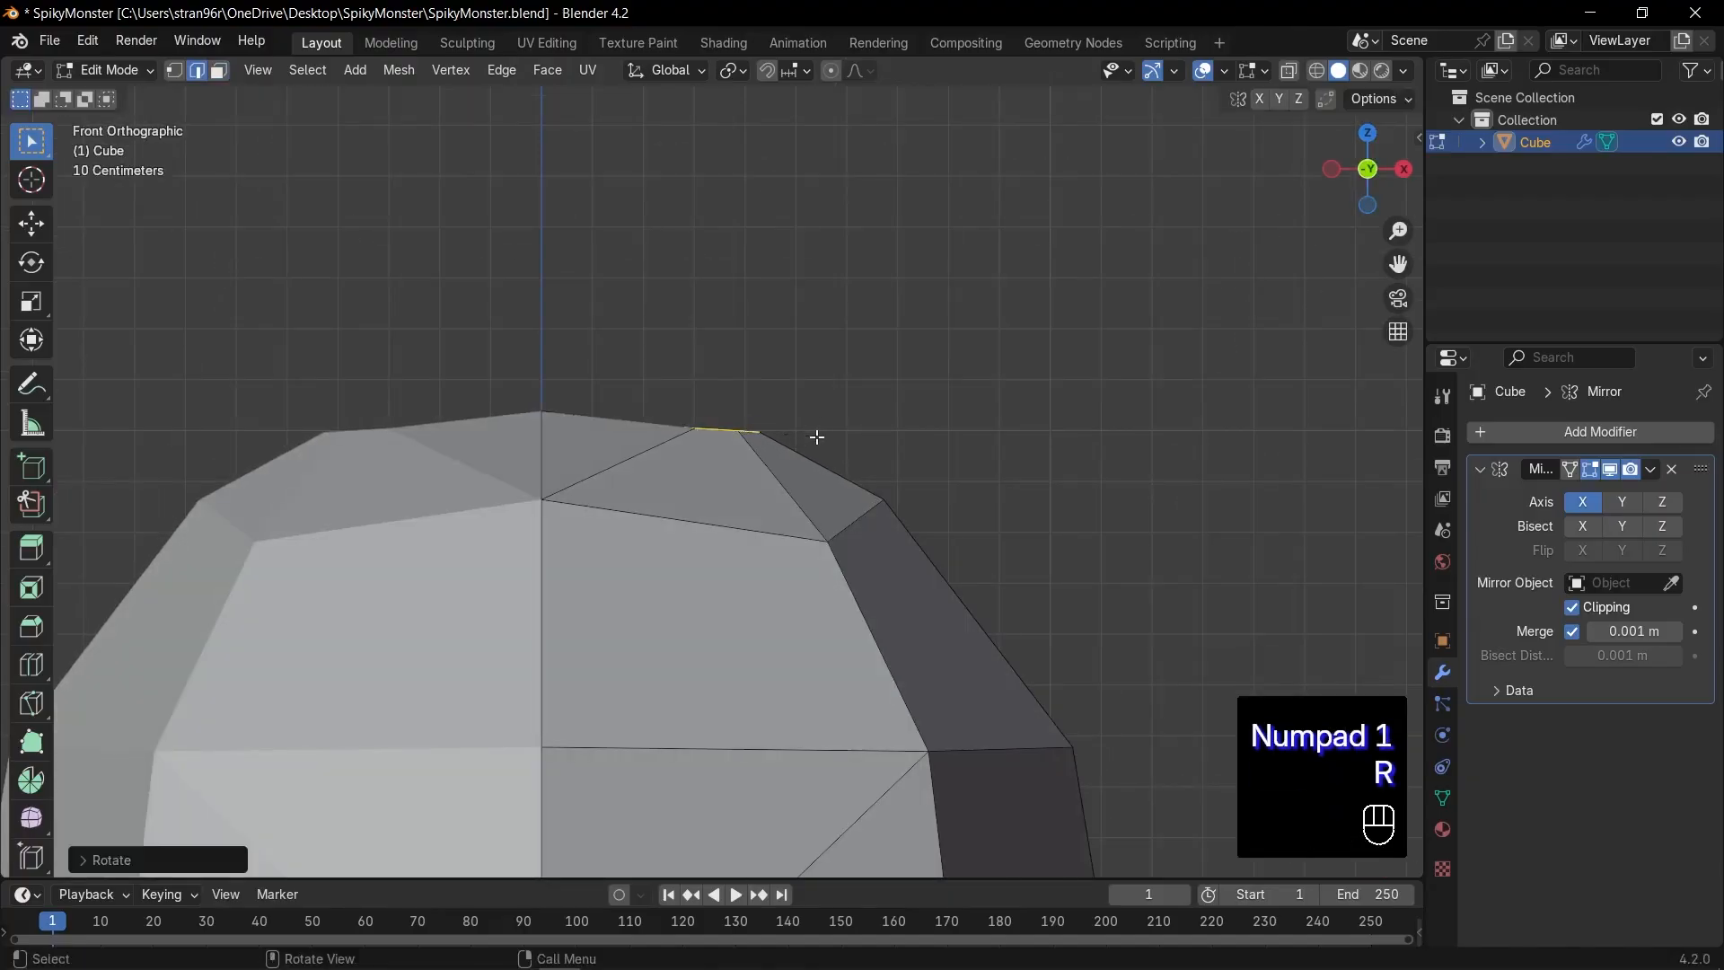
key(Tab)
Step: Add a UV sphere in Object Mode with 8 segments and 8 rings
scroll(806, 435, down, 3)
scroll(802, 440, down, 4)
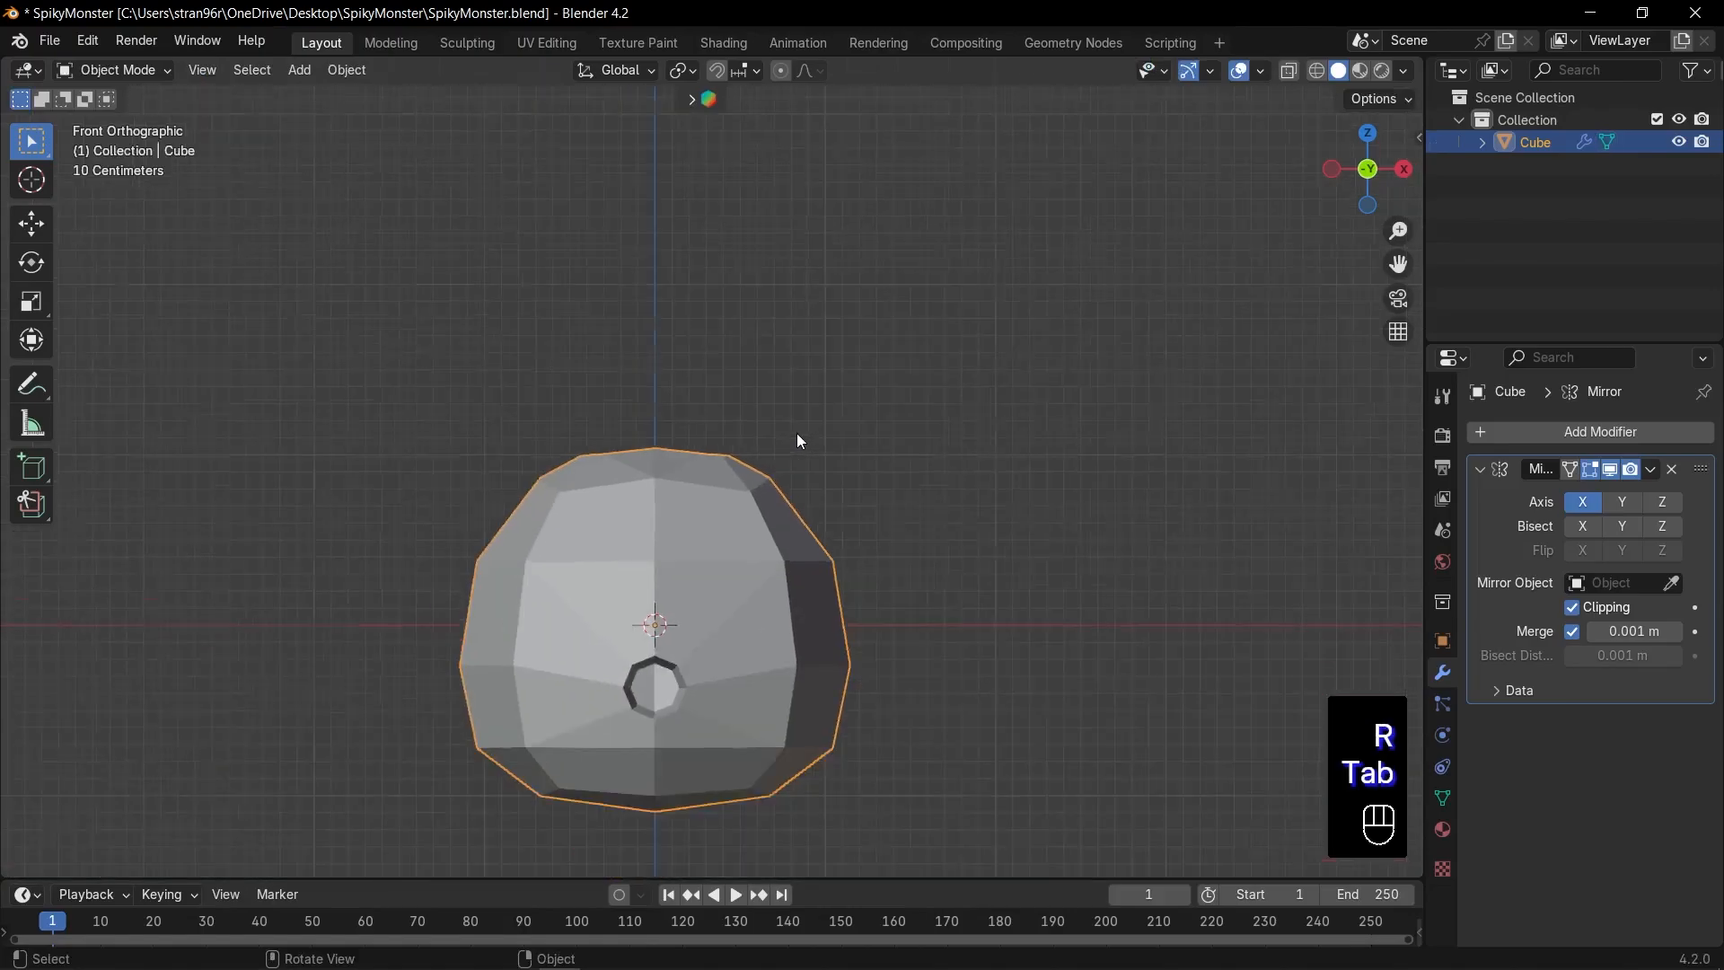
scroll(799, 439, down, 1)
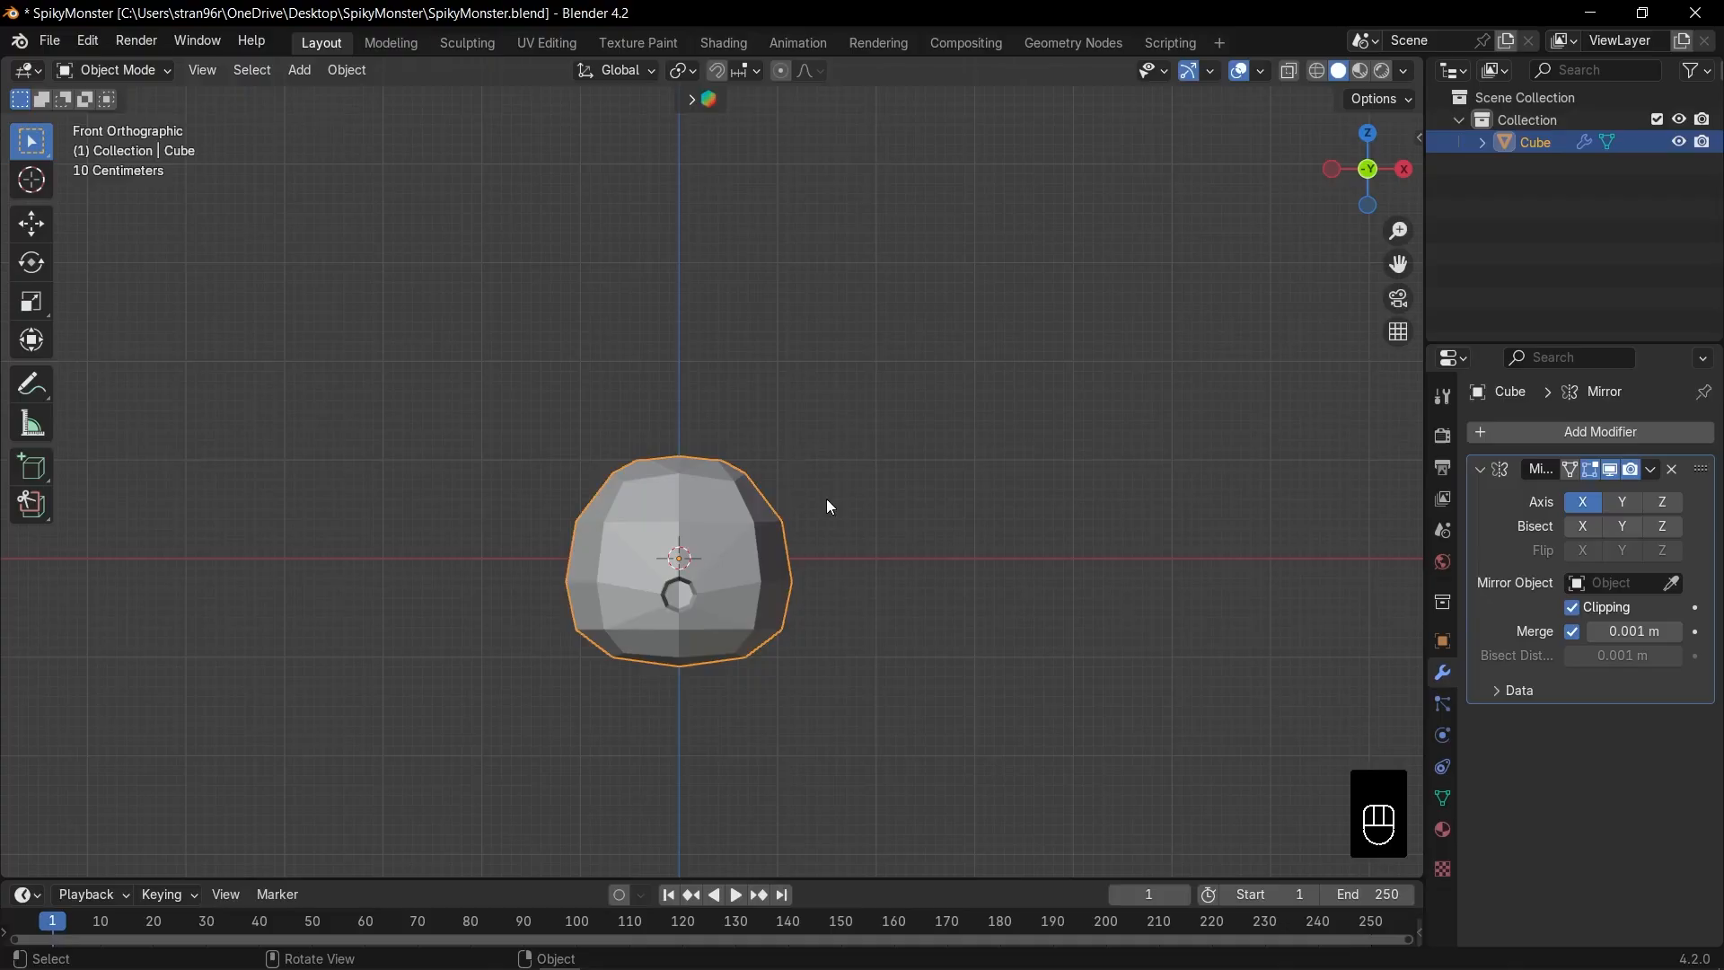
key(shift+a)
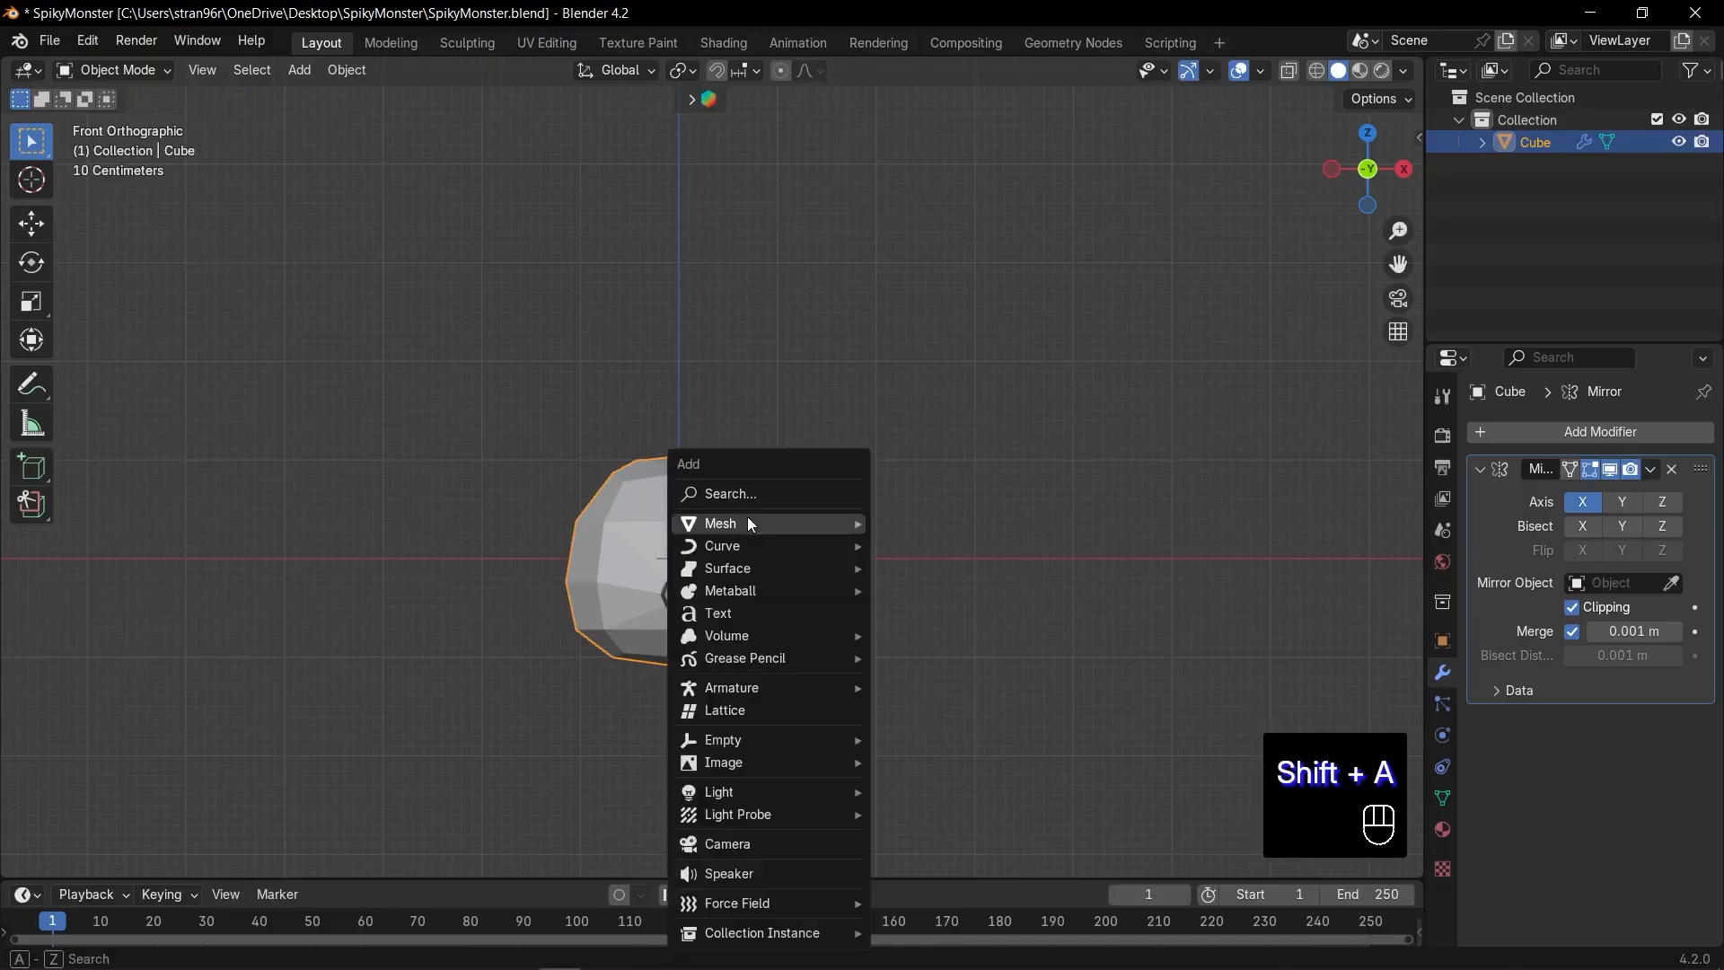
mouse_move(719, 528)
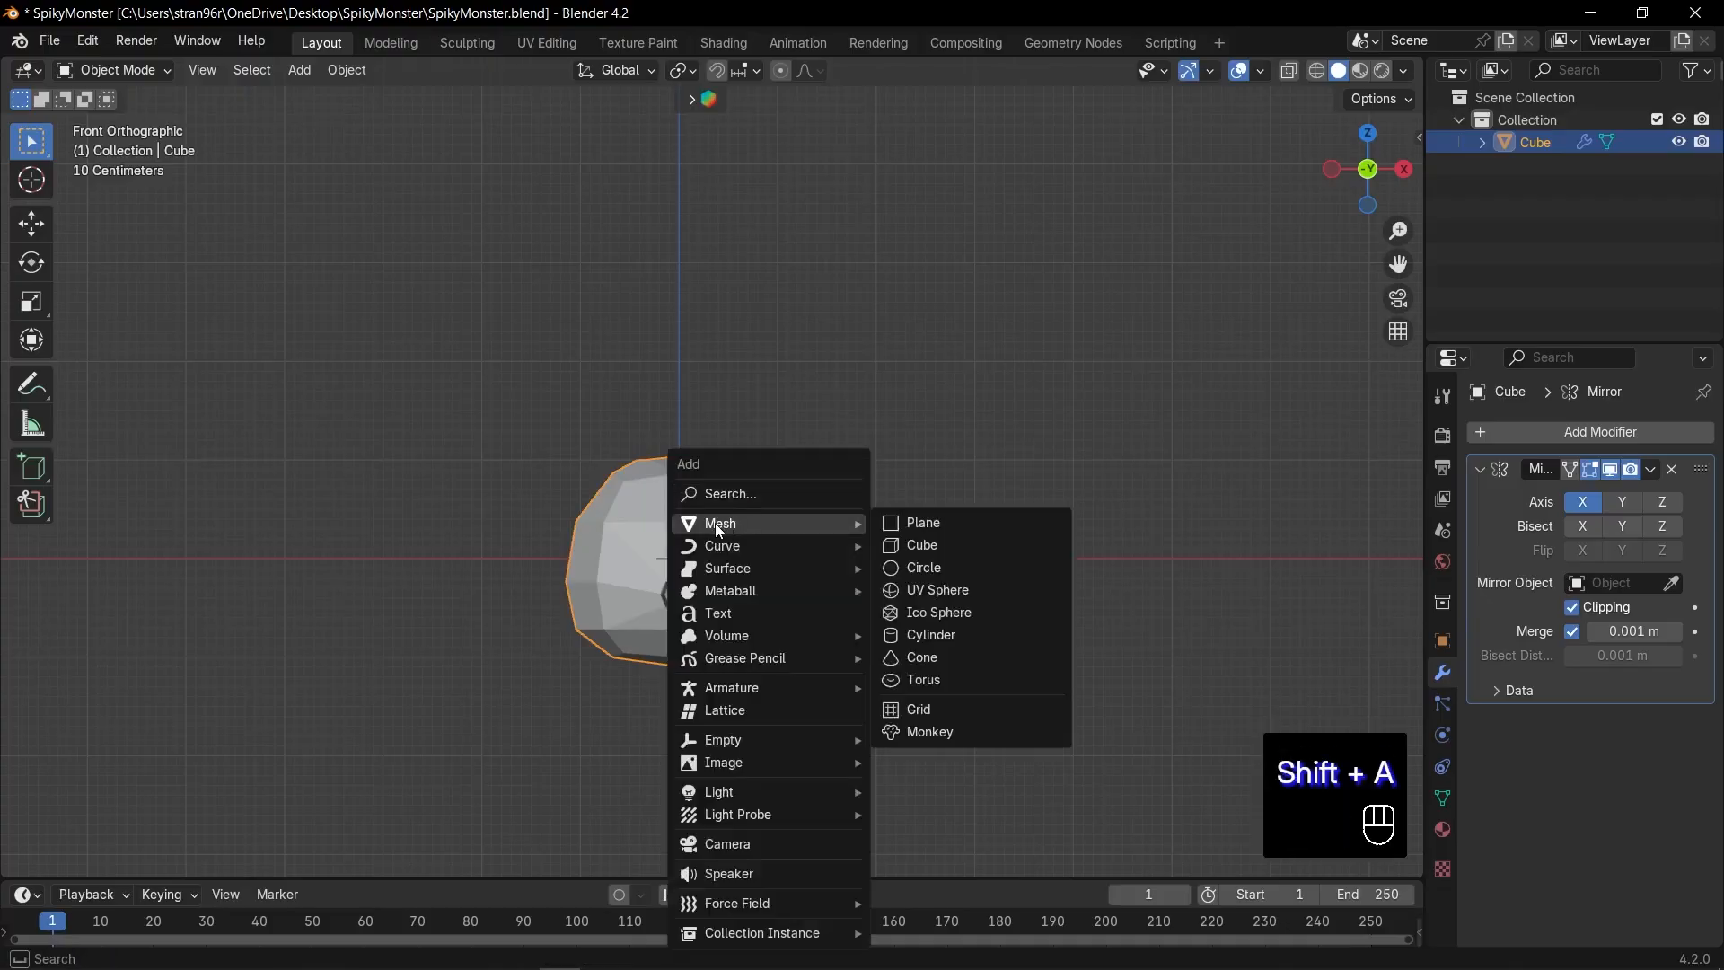
click(946, 592)
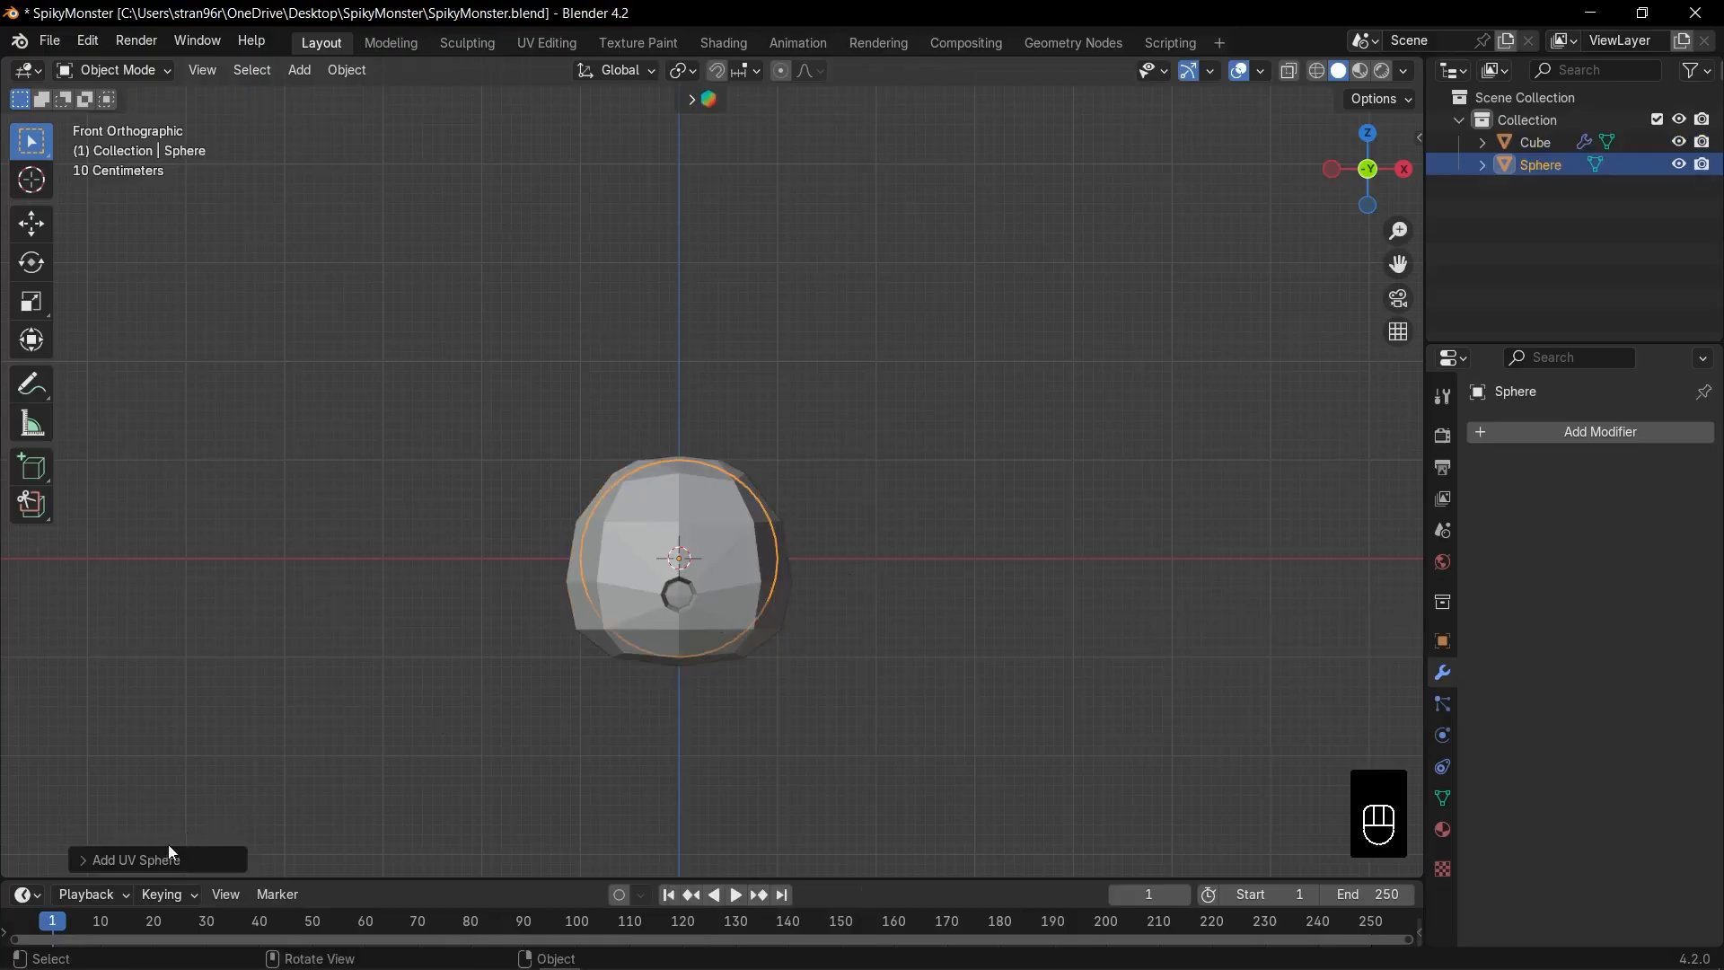
click(149, 858)
drag(310, 620, 311, 641)
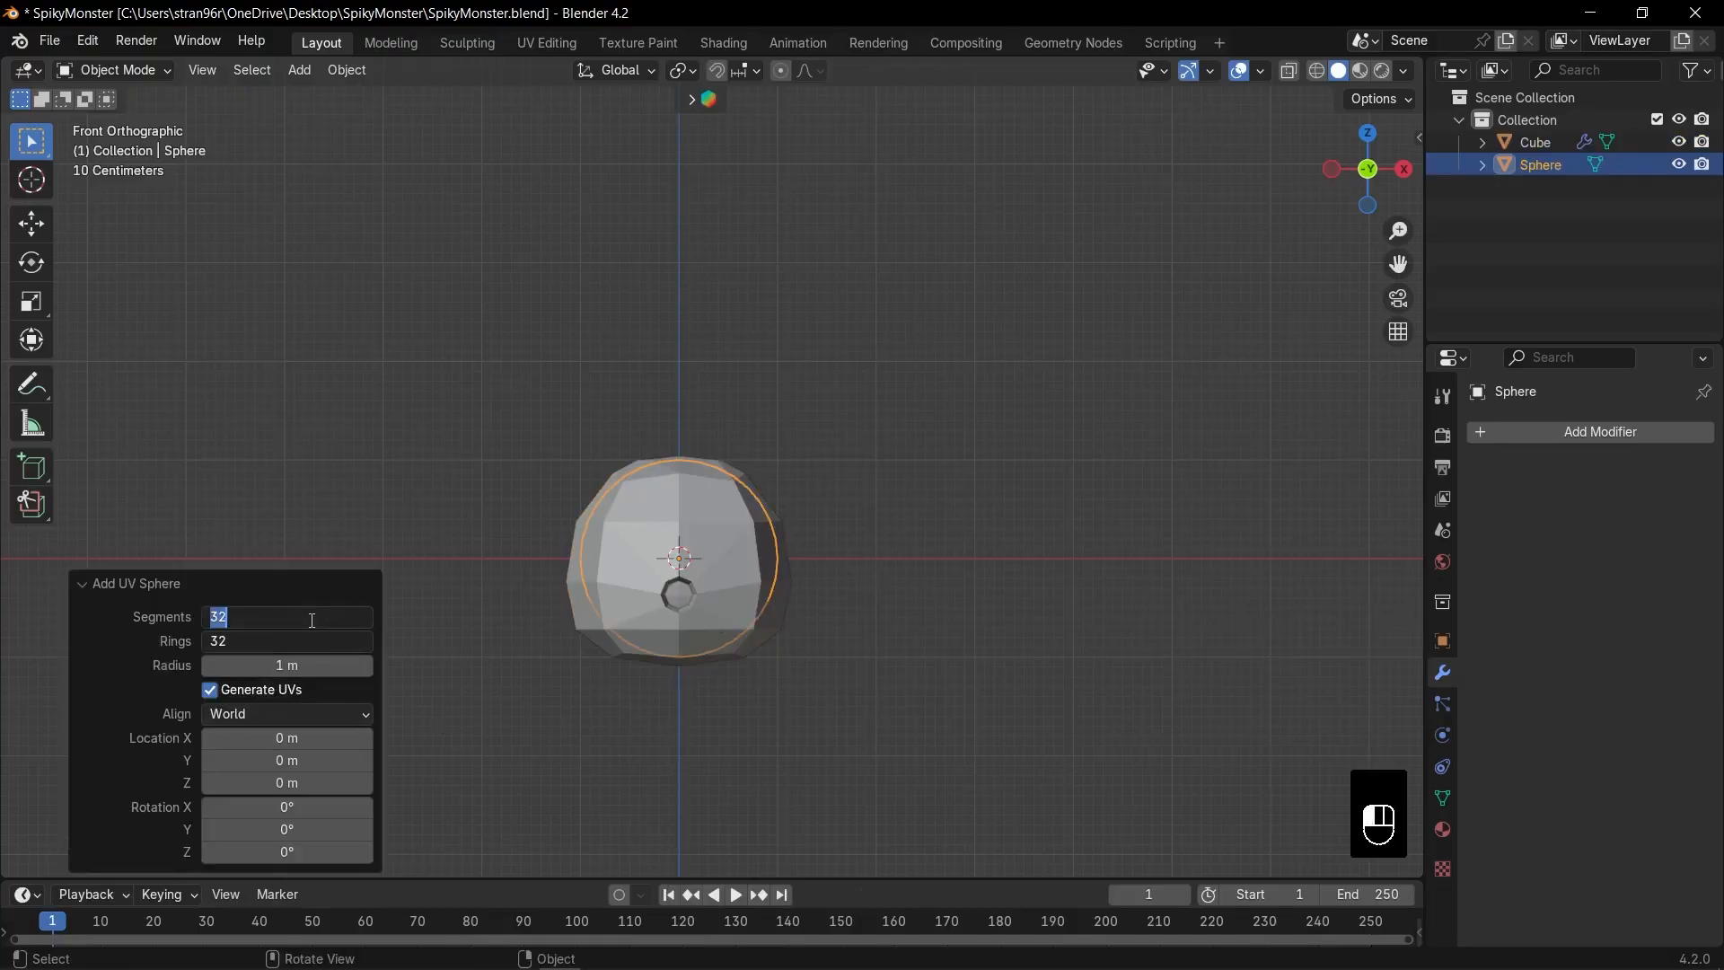
text(8)
key(Return)
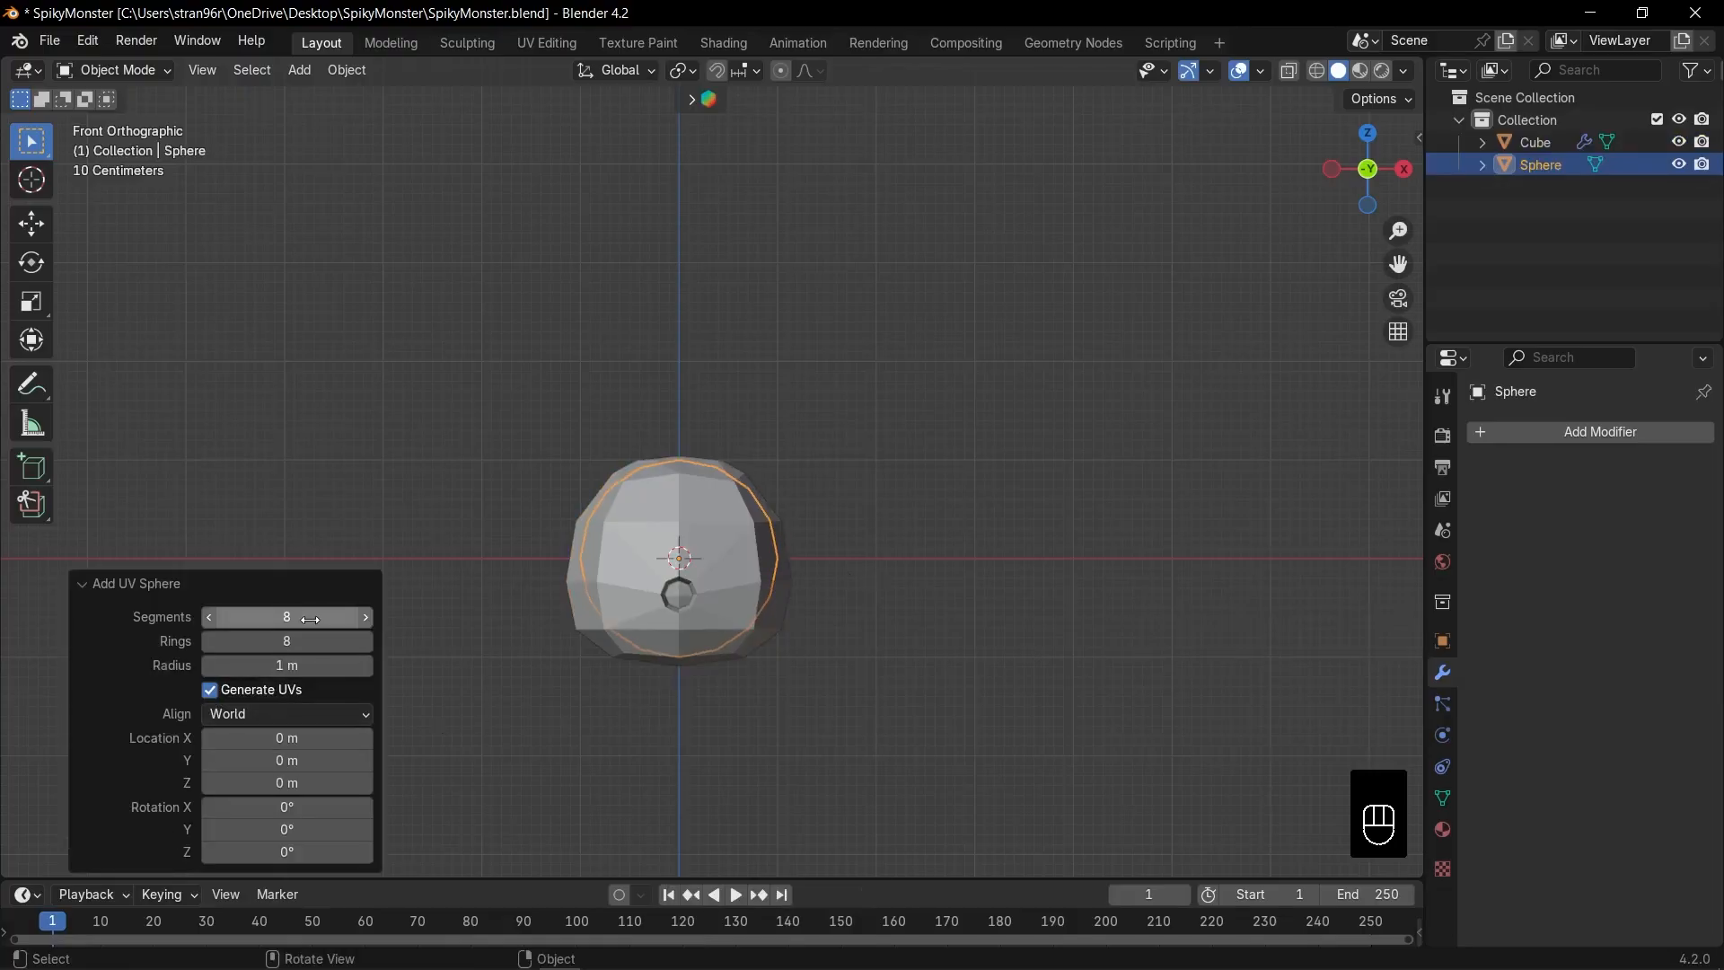
click(173, 585)
Step: Scale the sphere down to eyeball size and move it about 0.6 m along X and 2.6 m up, above the body
key(s)
click(751, 548)
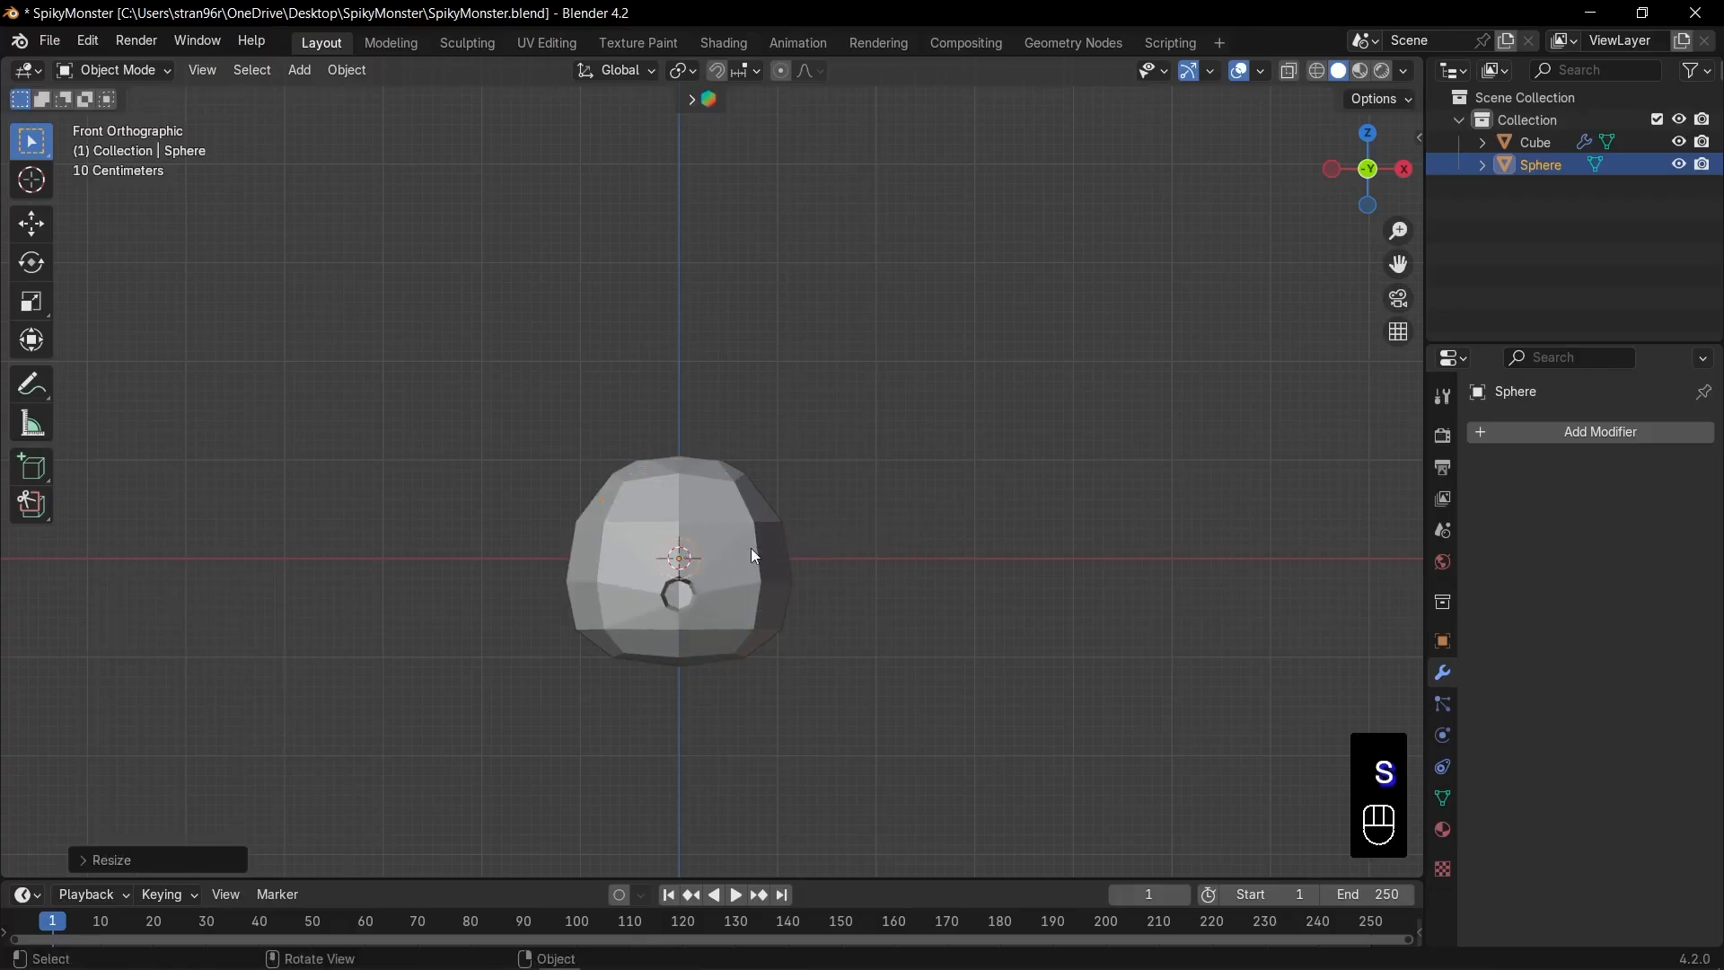
key(g)
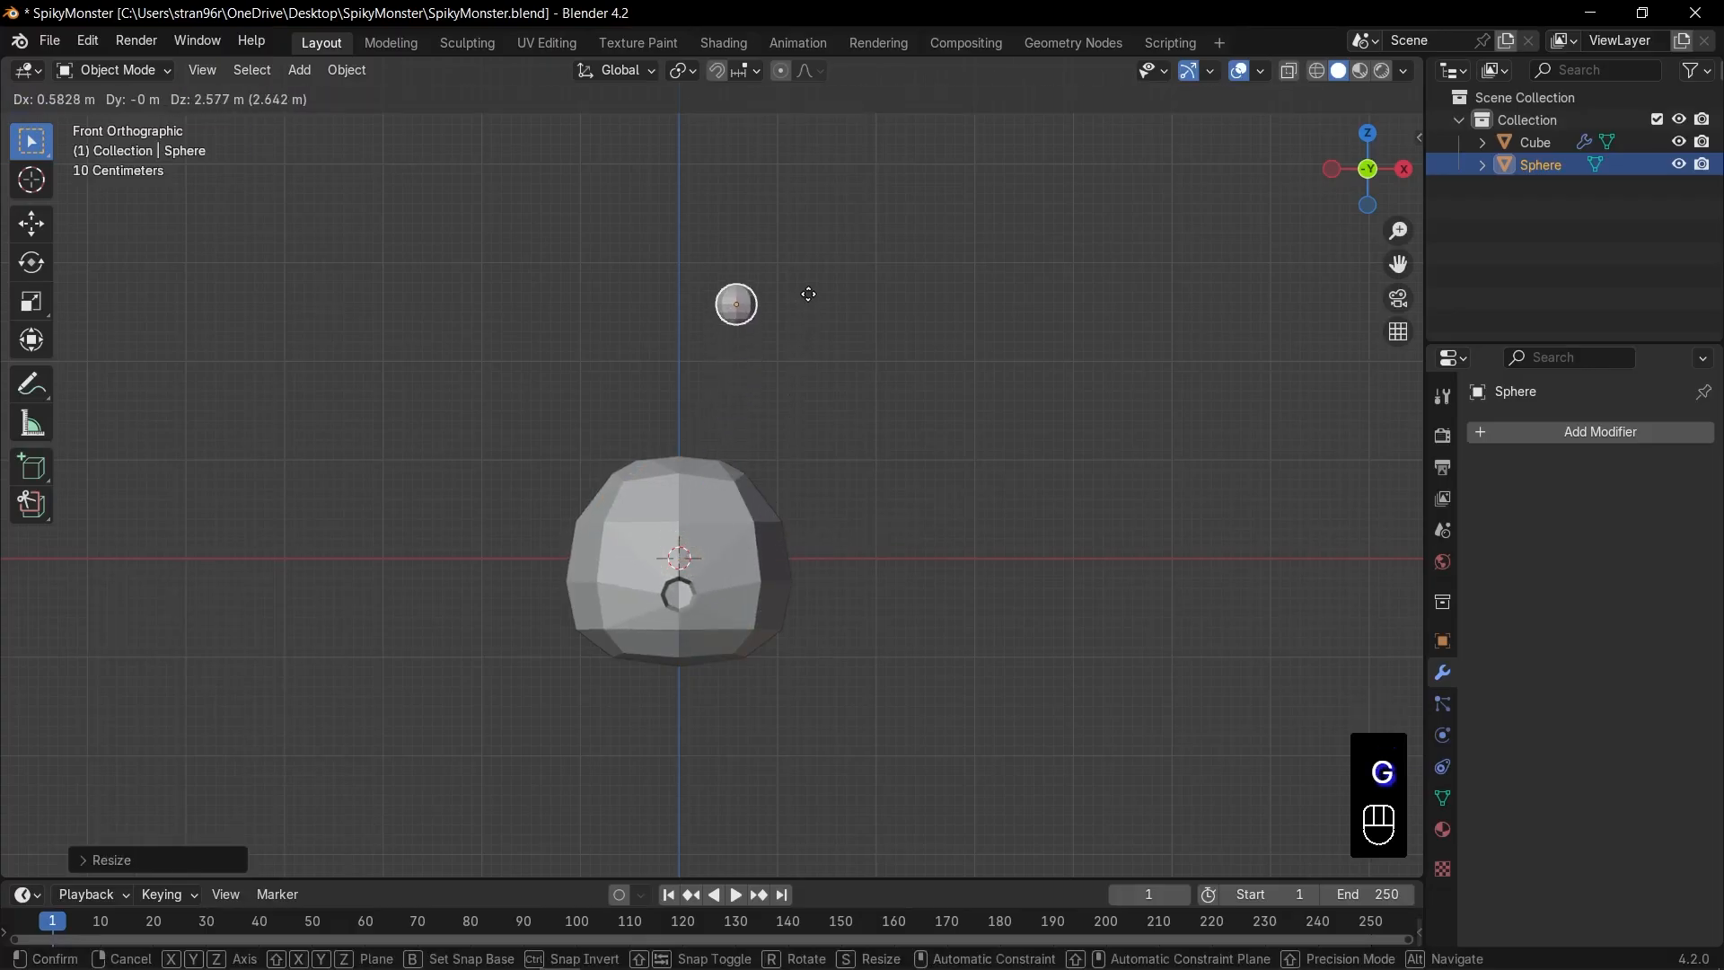
click(808, 293)
Step: Rotate the sphere 90° about the X axis and apply its object transform
text(rx)
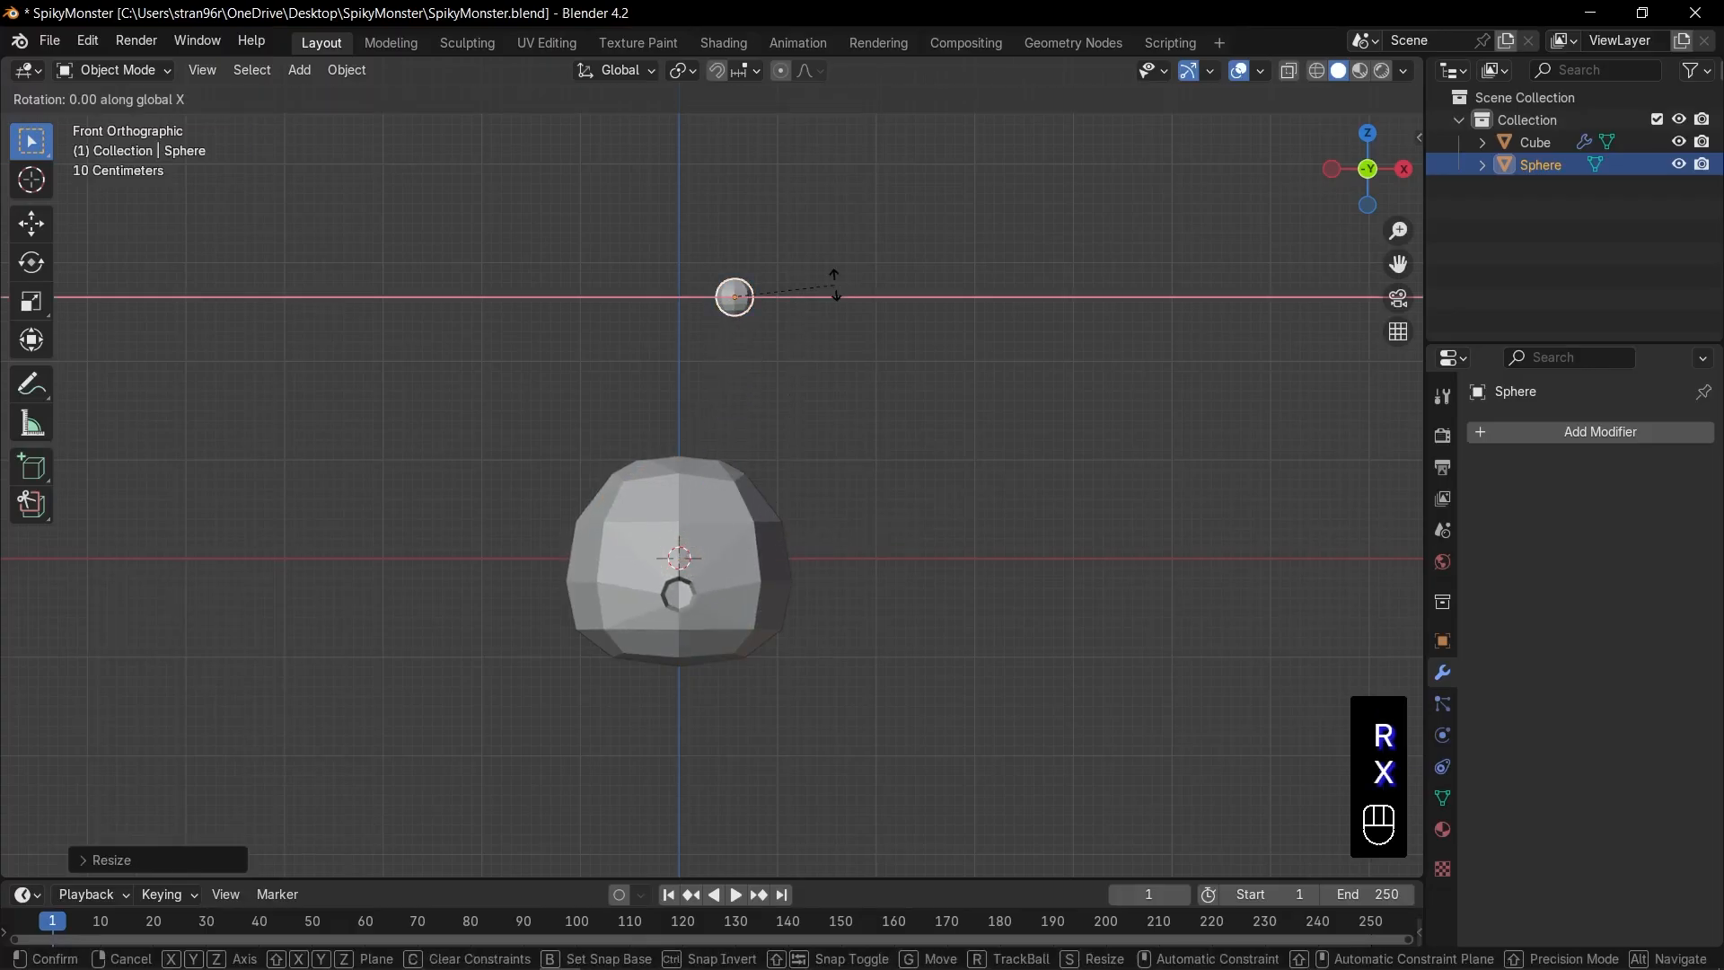
text(90)
key(Return)
middle_drag(834, 283, 843, 487)
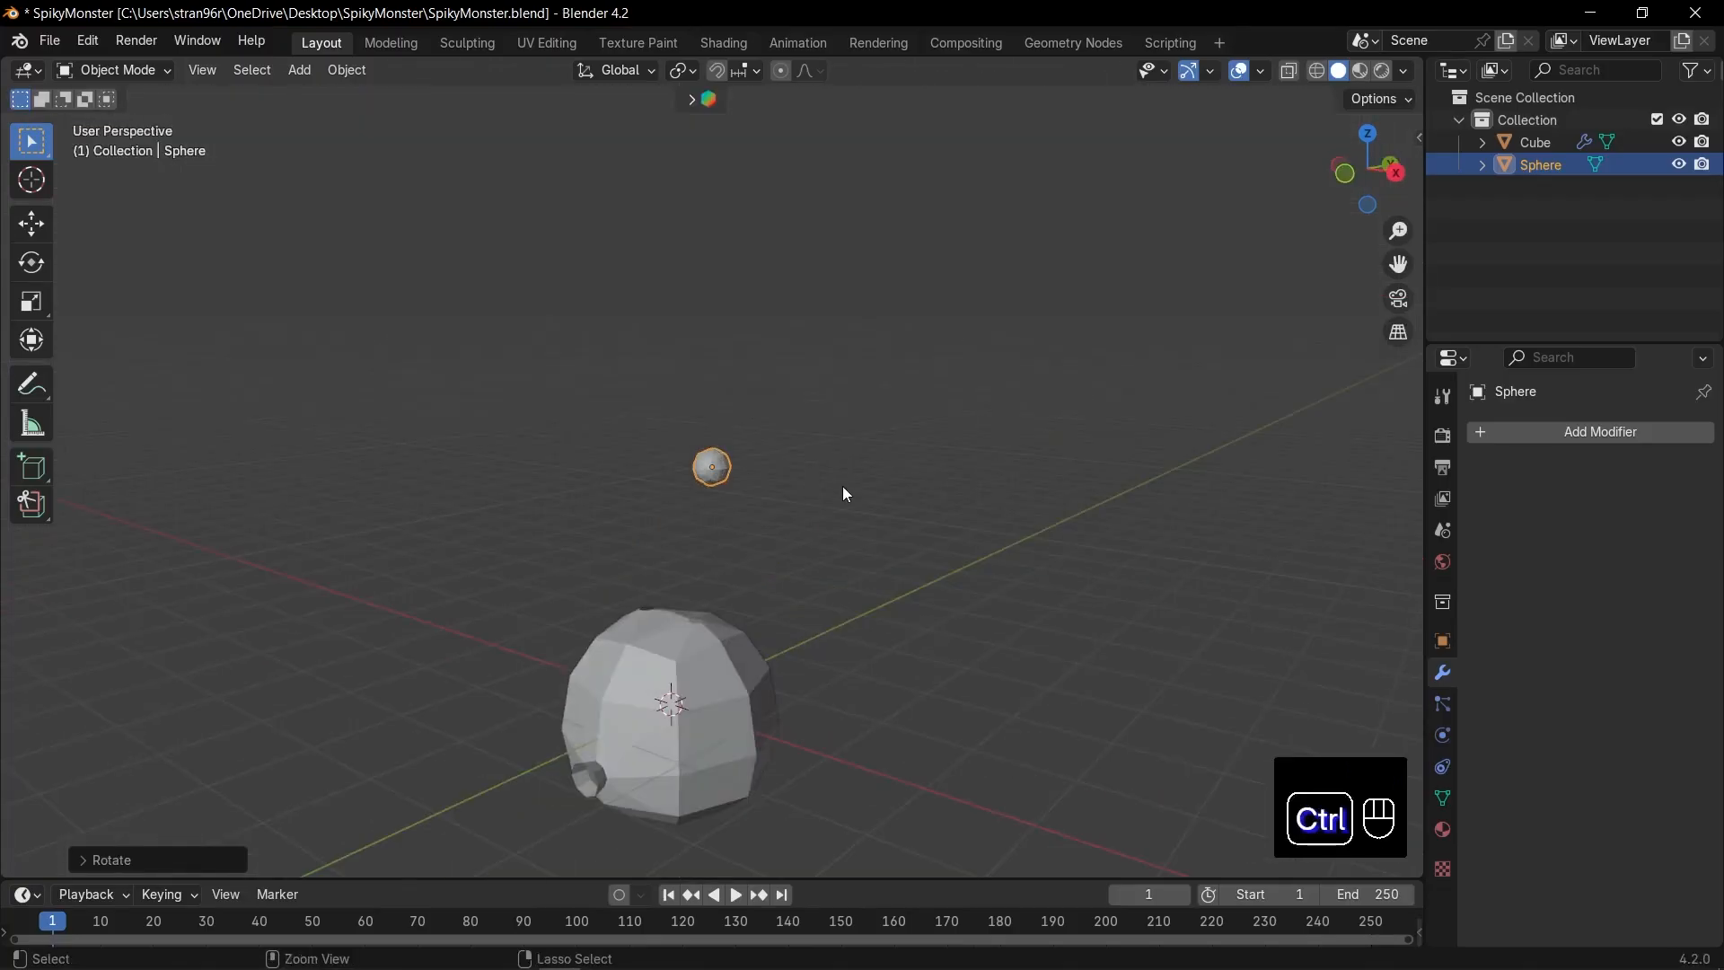
key(ctrl+a)
click(746, 486)
scroll(756, 489, up, 3)
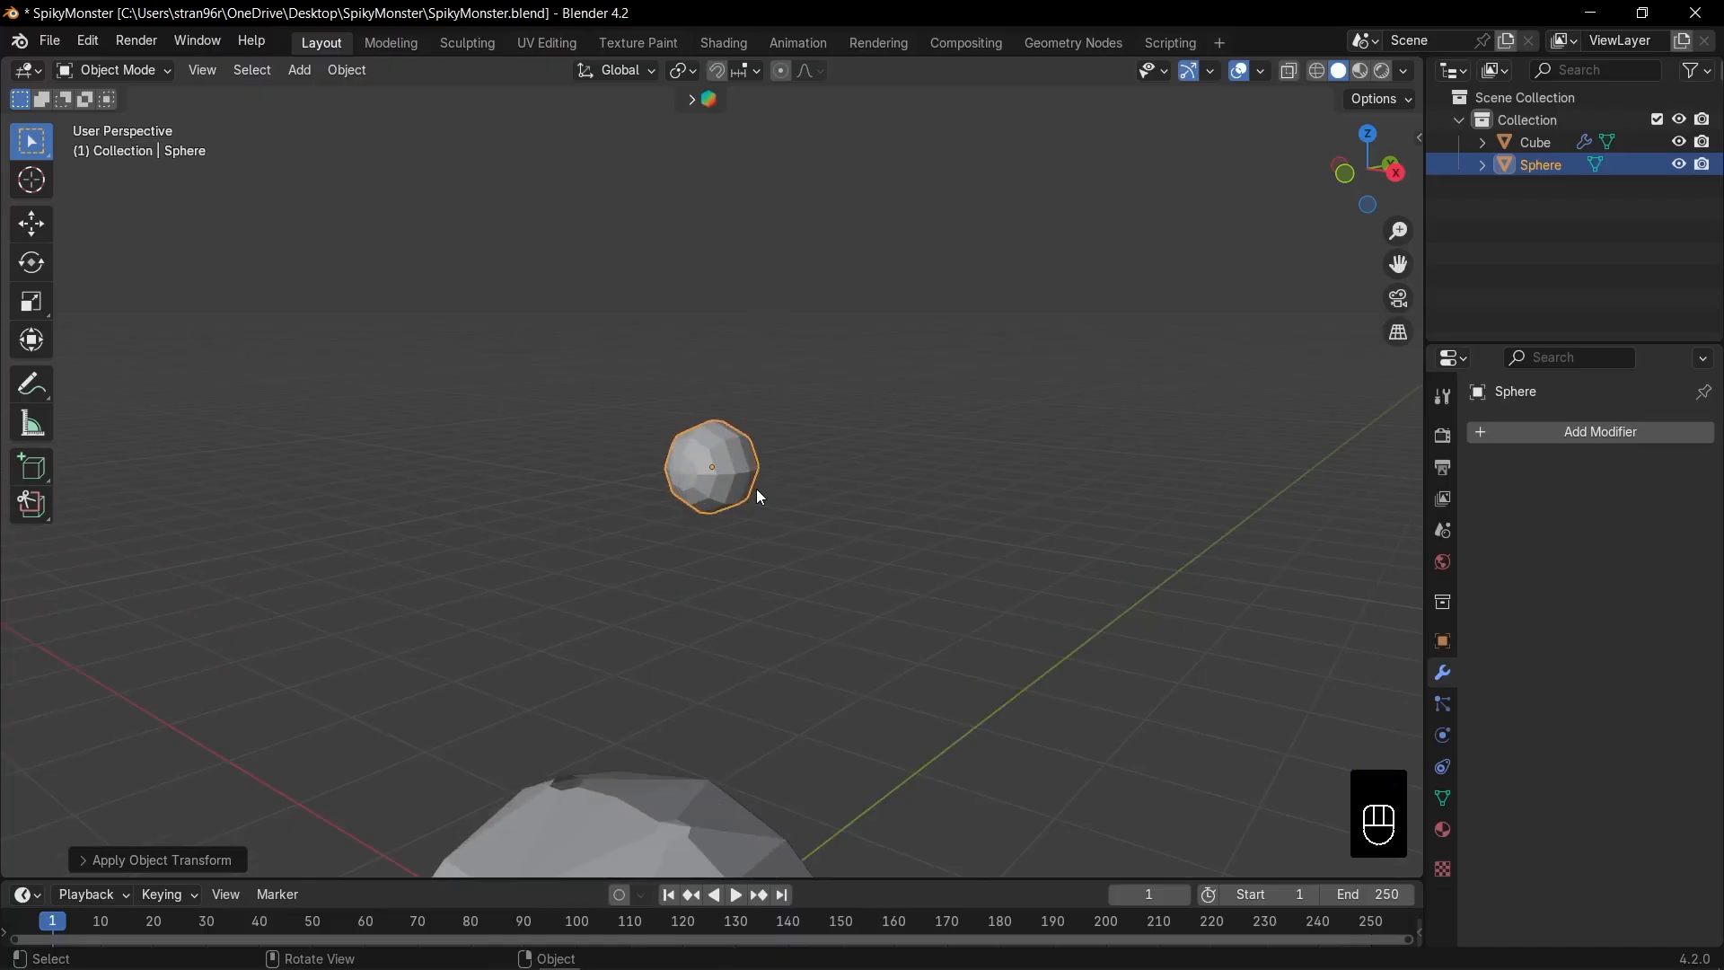
Step: Select the sphere's front faces through the mesh in the right view and delete them to leave an open shell
key(Tab)
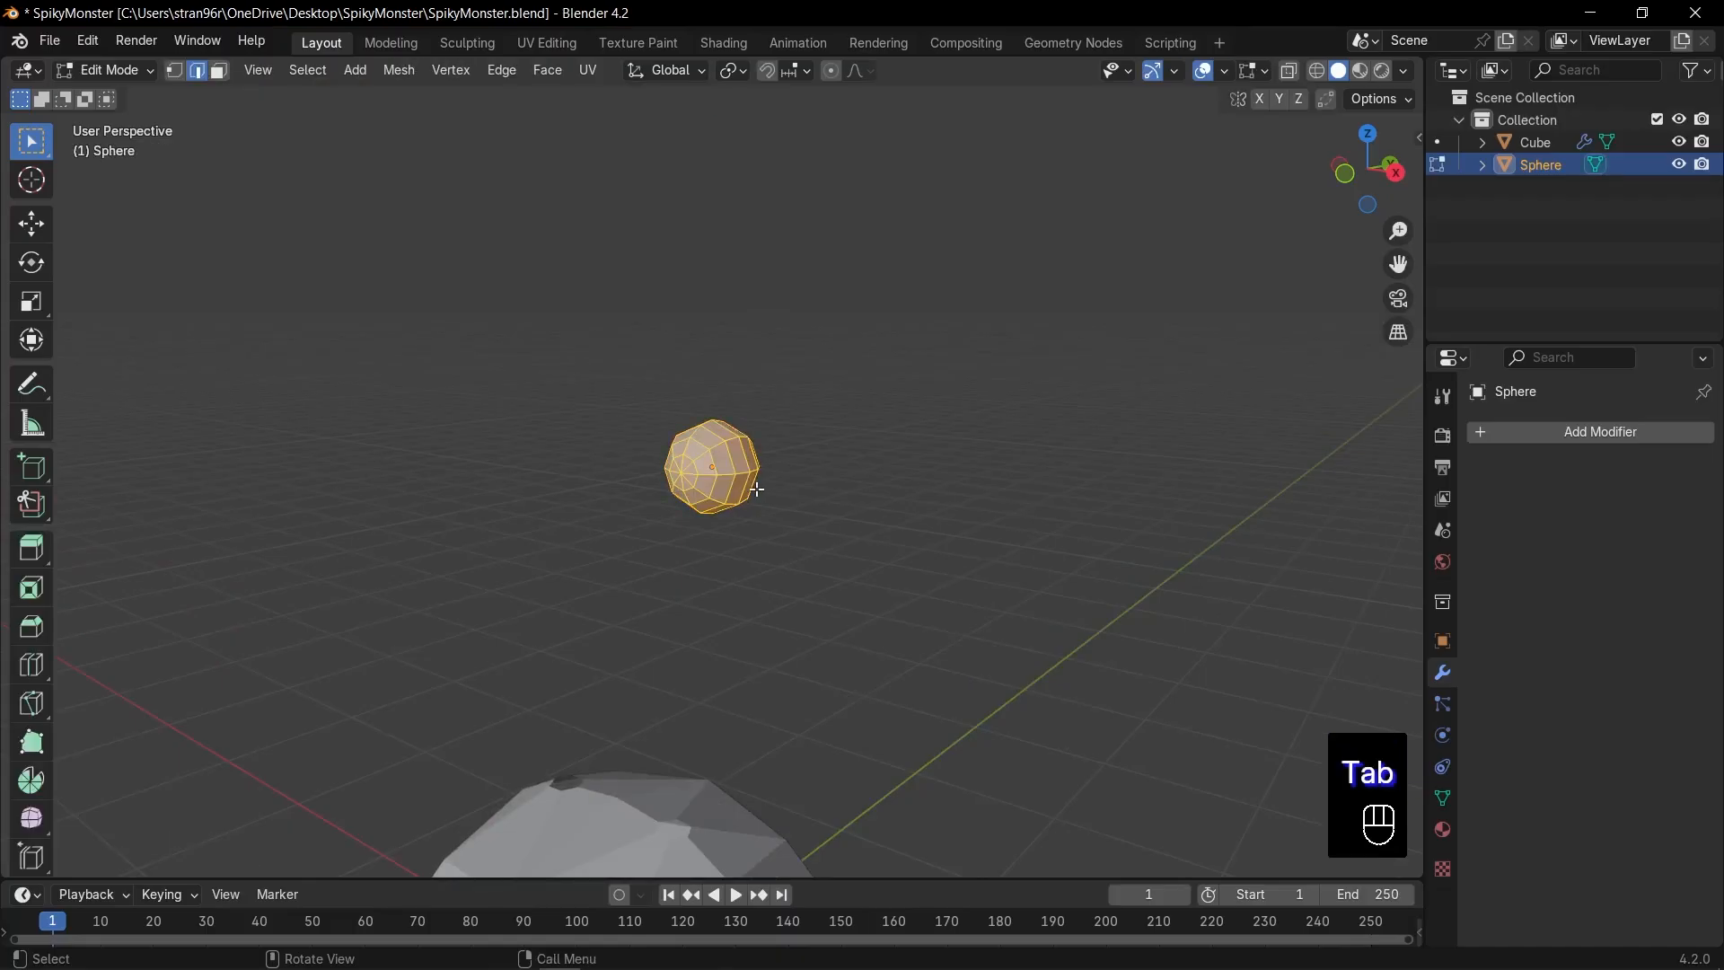
key(KP_3)
scroll(757, 490, up, 4)
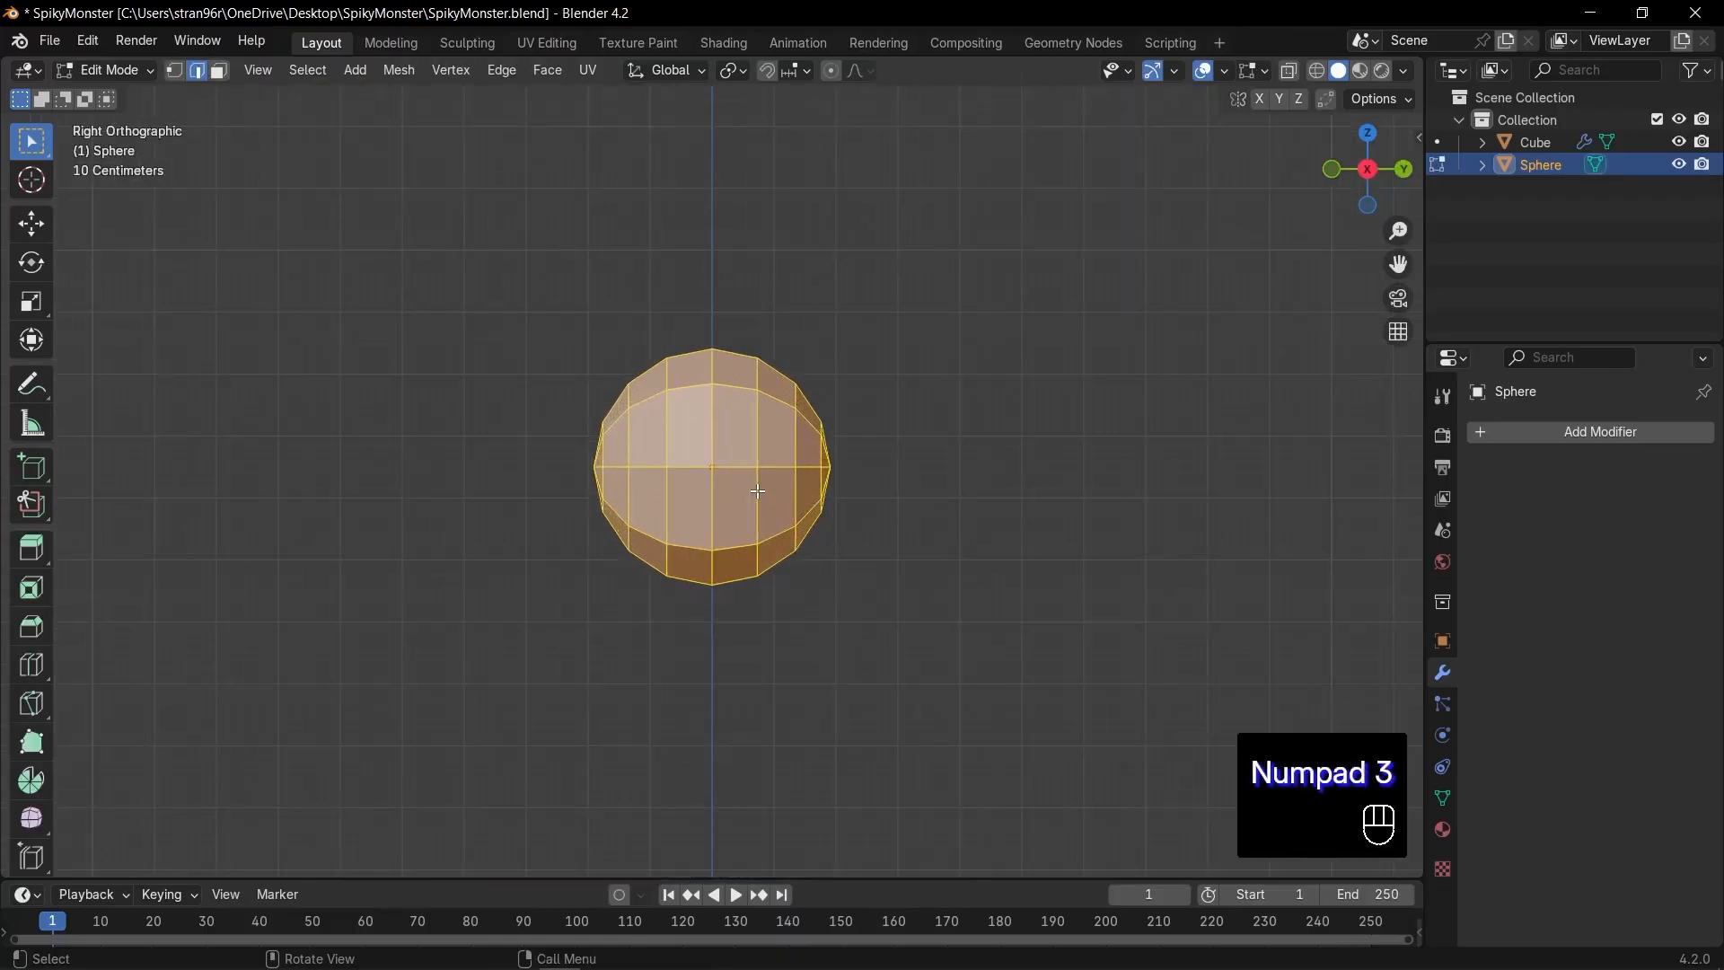
key(3)
key(alt+z)
drag(500, 269, 664, 595)
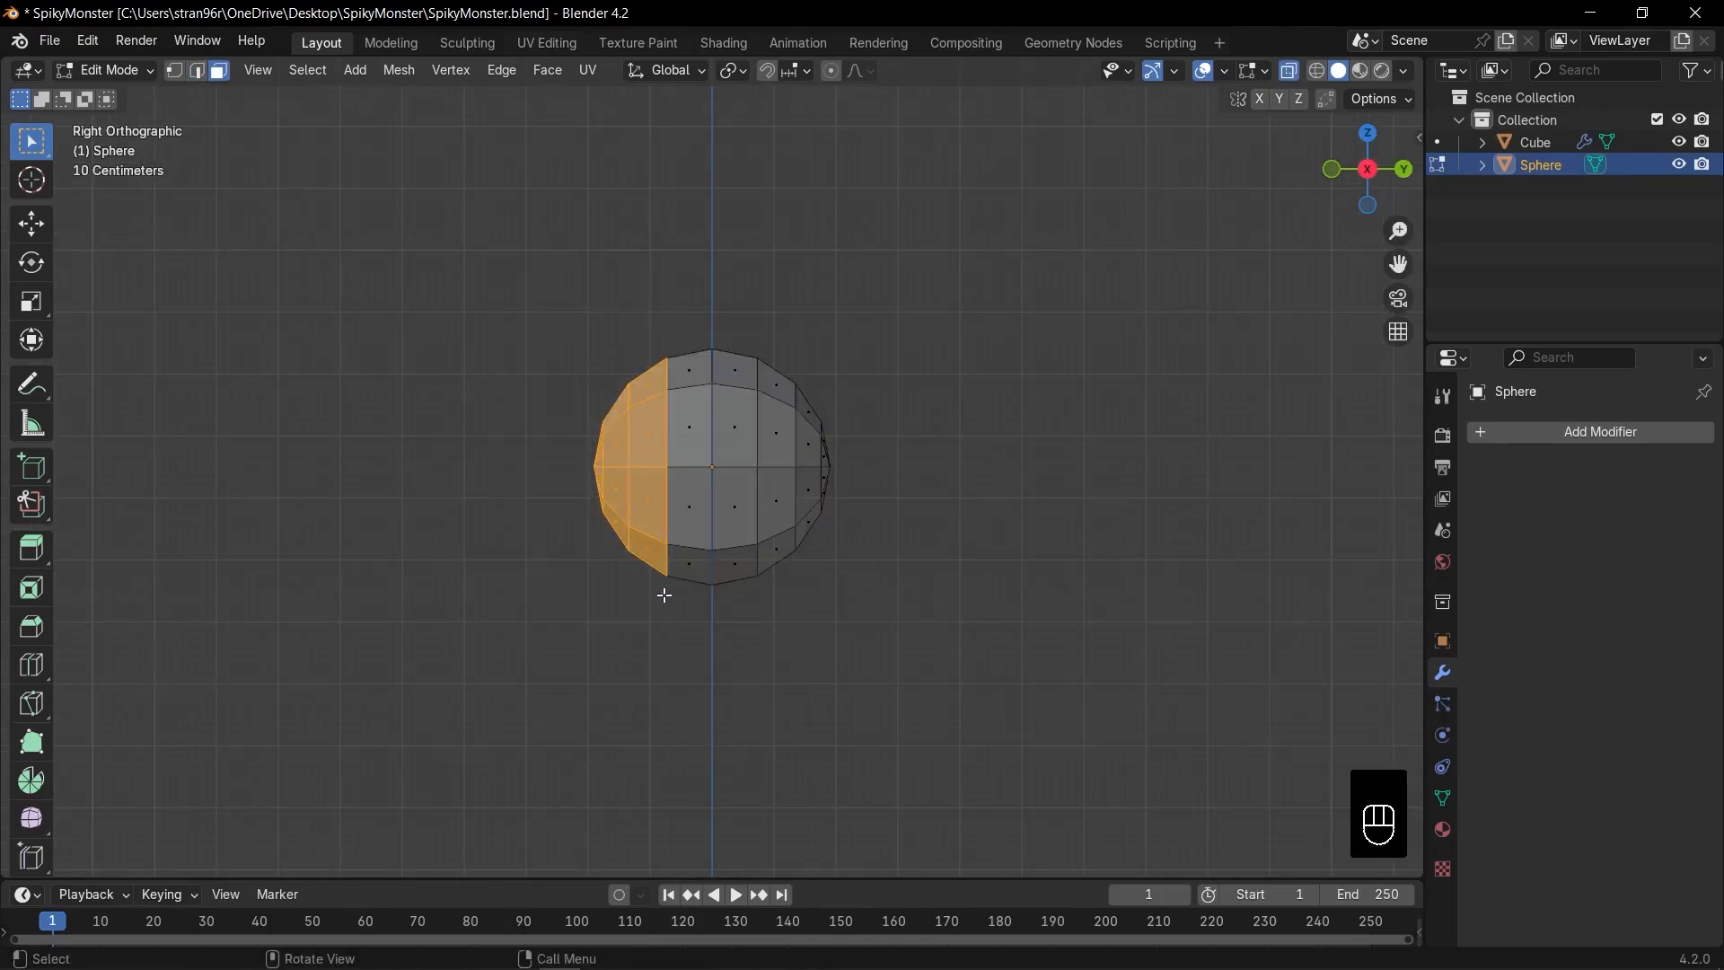
key(x)
click(664, 594)
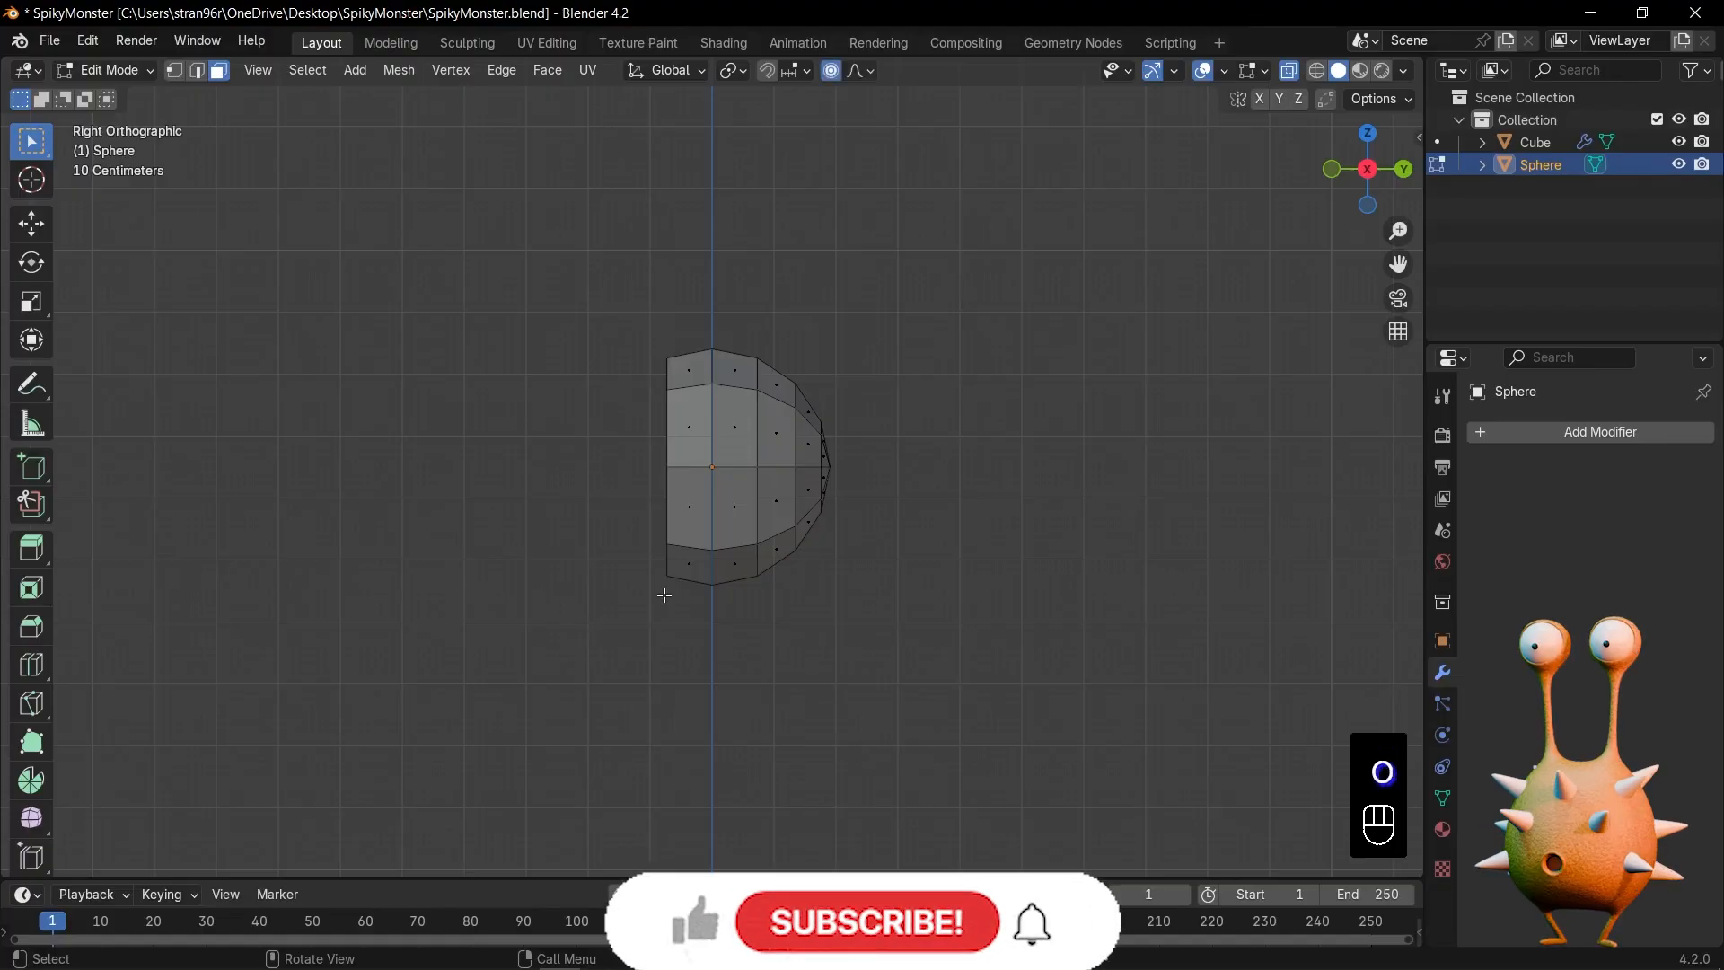
Step: Using proportional editing in the right view, pull the lower and upper front rim vertices of the shell about 0.08 m forward
key(1)
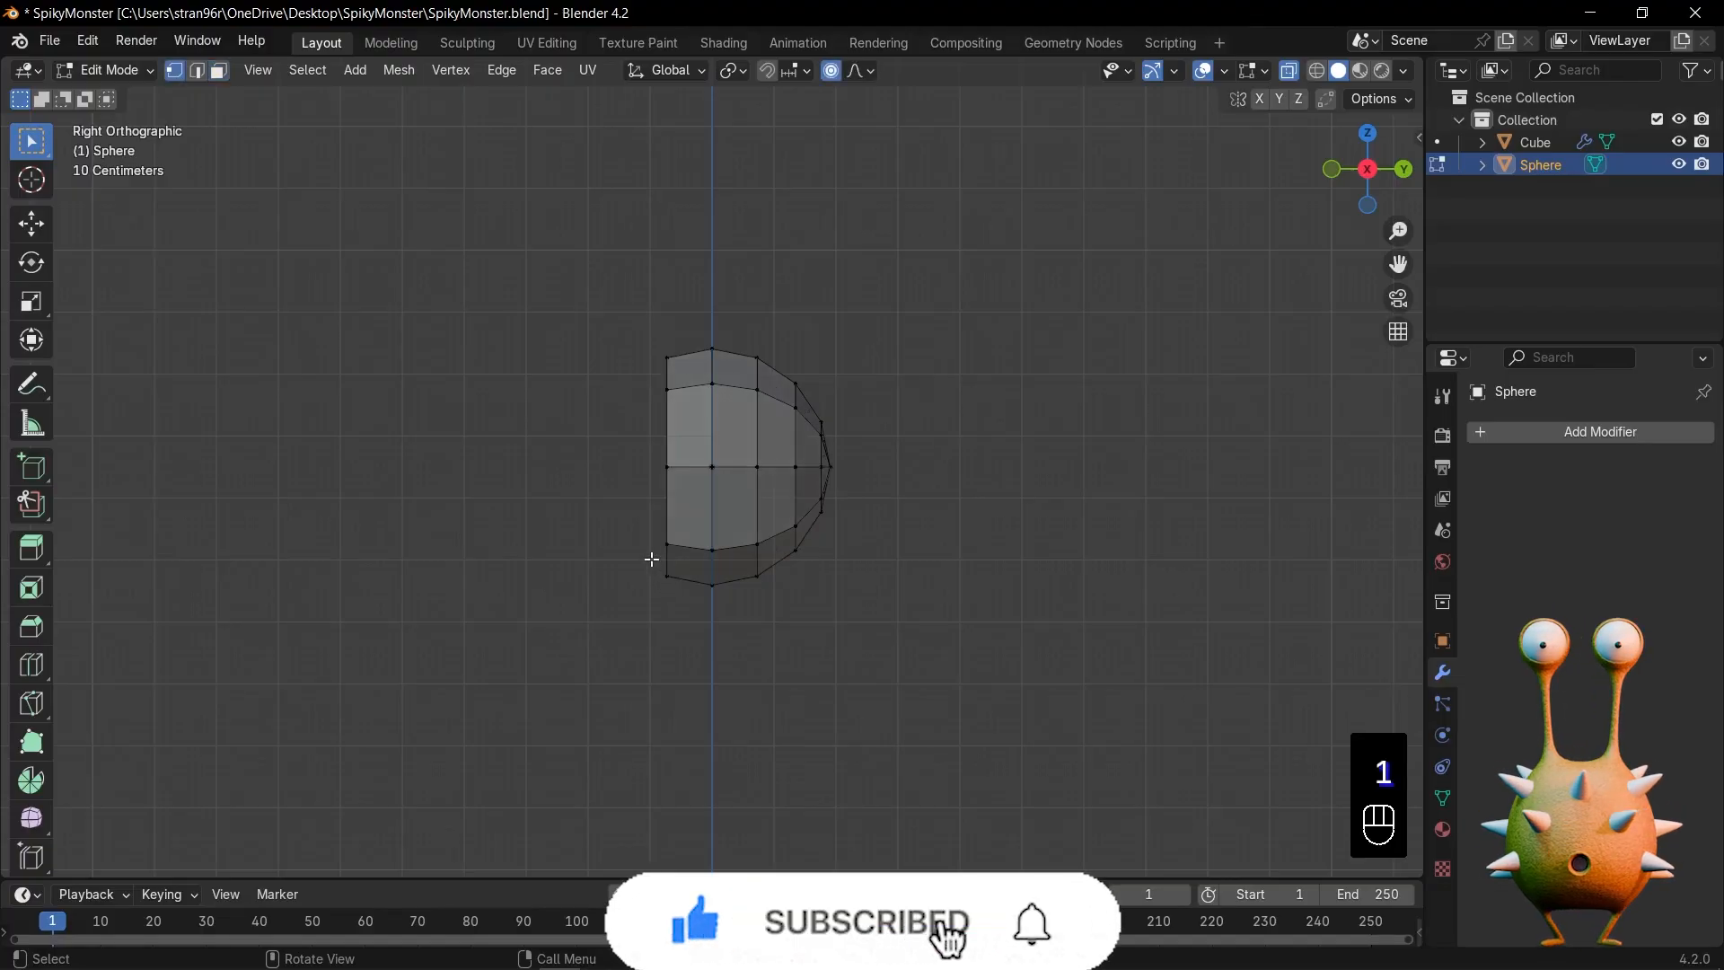
key(g)
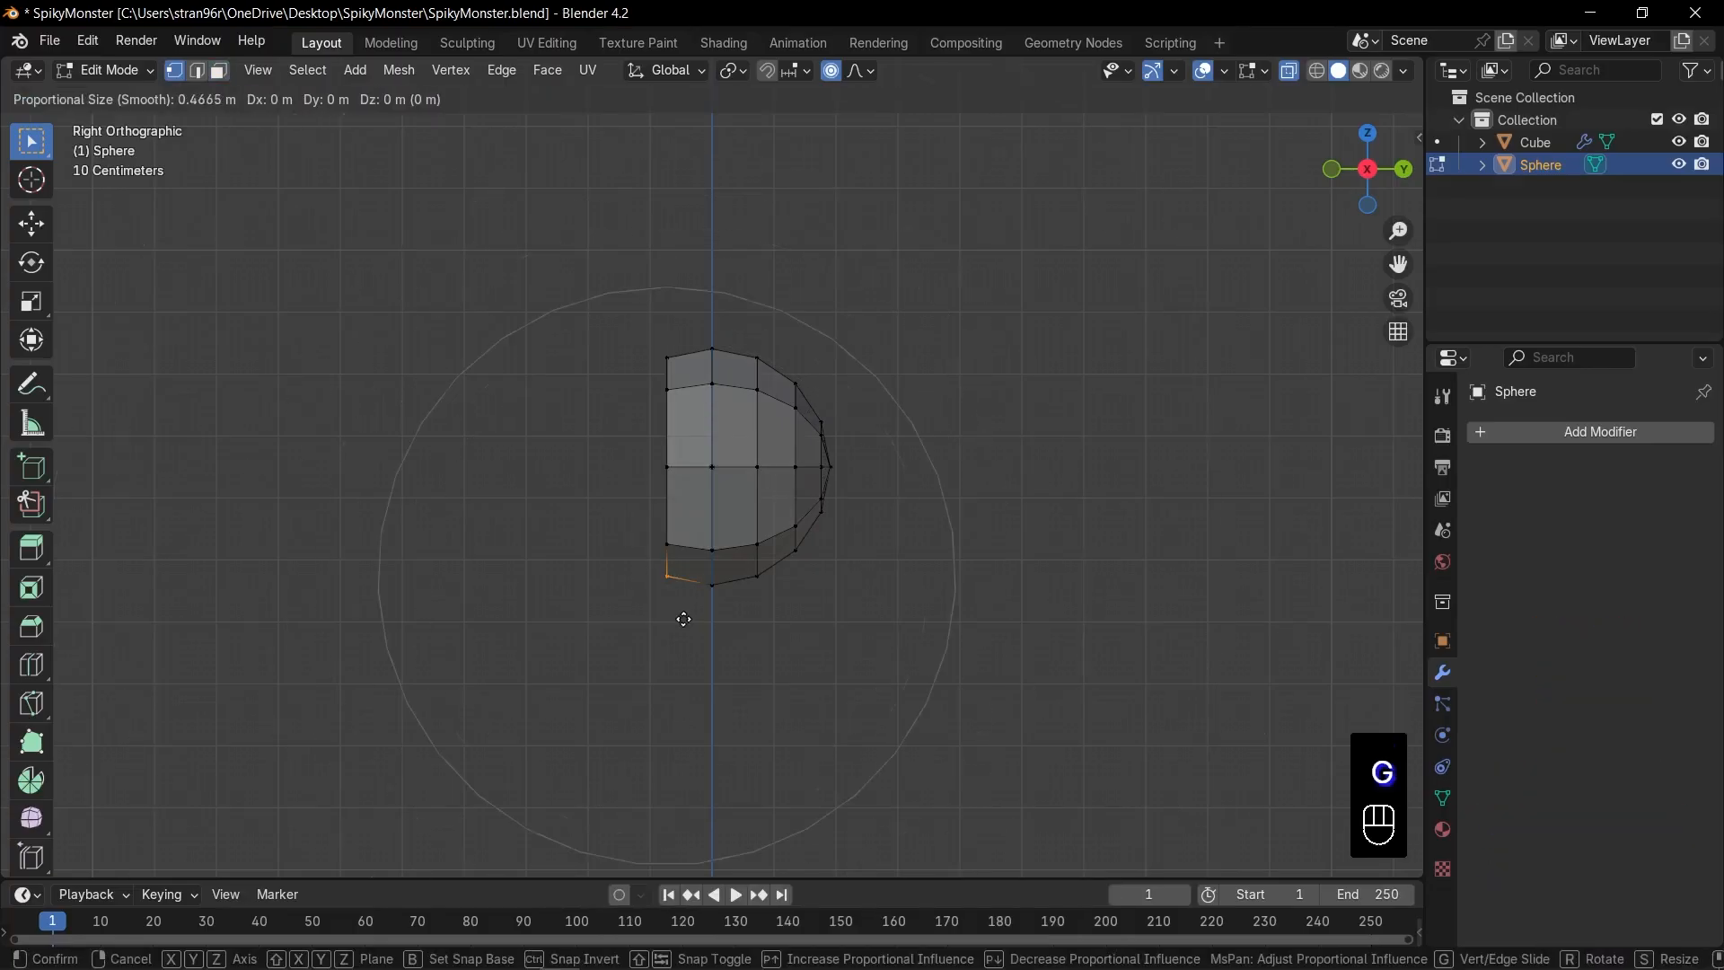
scroll(674, 616, up, 13)
scroll(643, 610, down, 4)
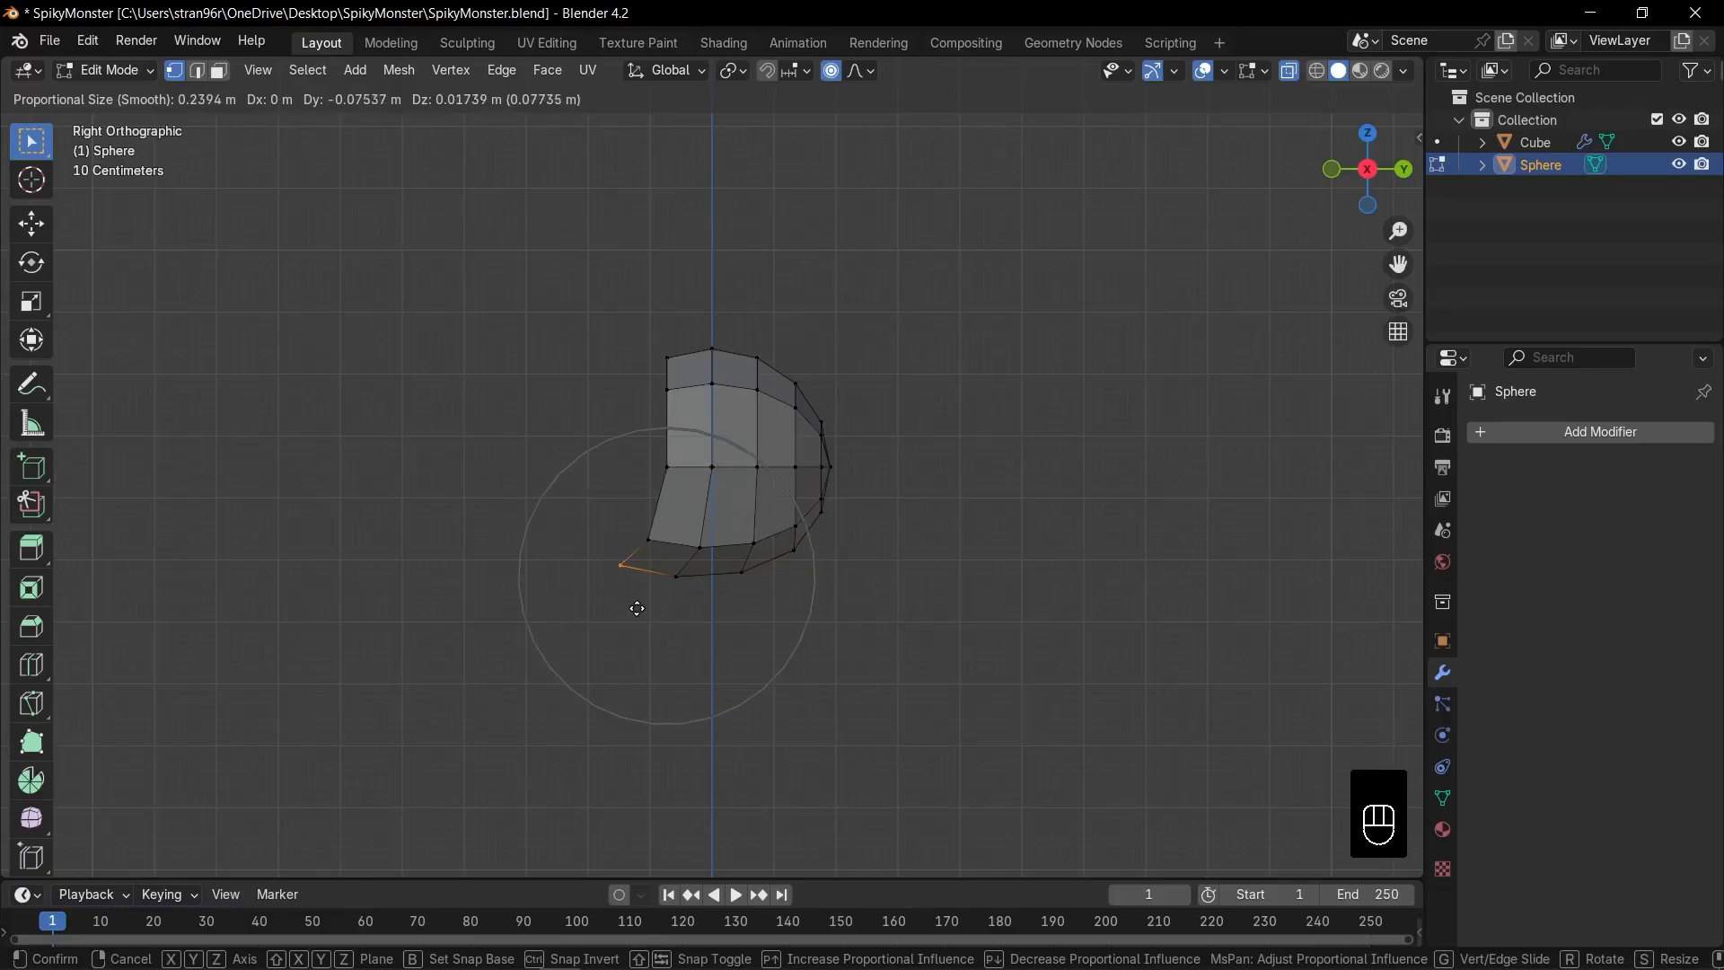
click(636, 608)
click(658, 355)
key(g)
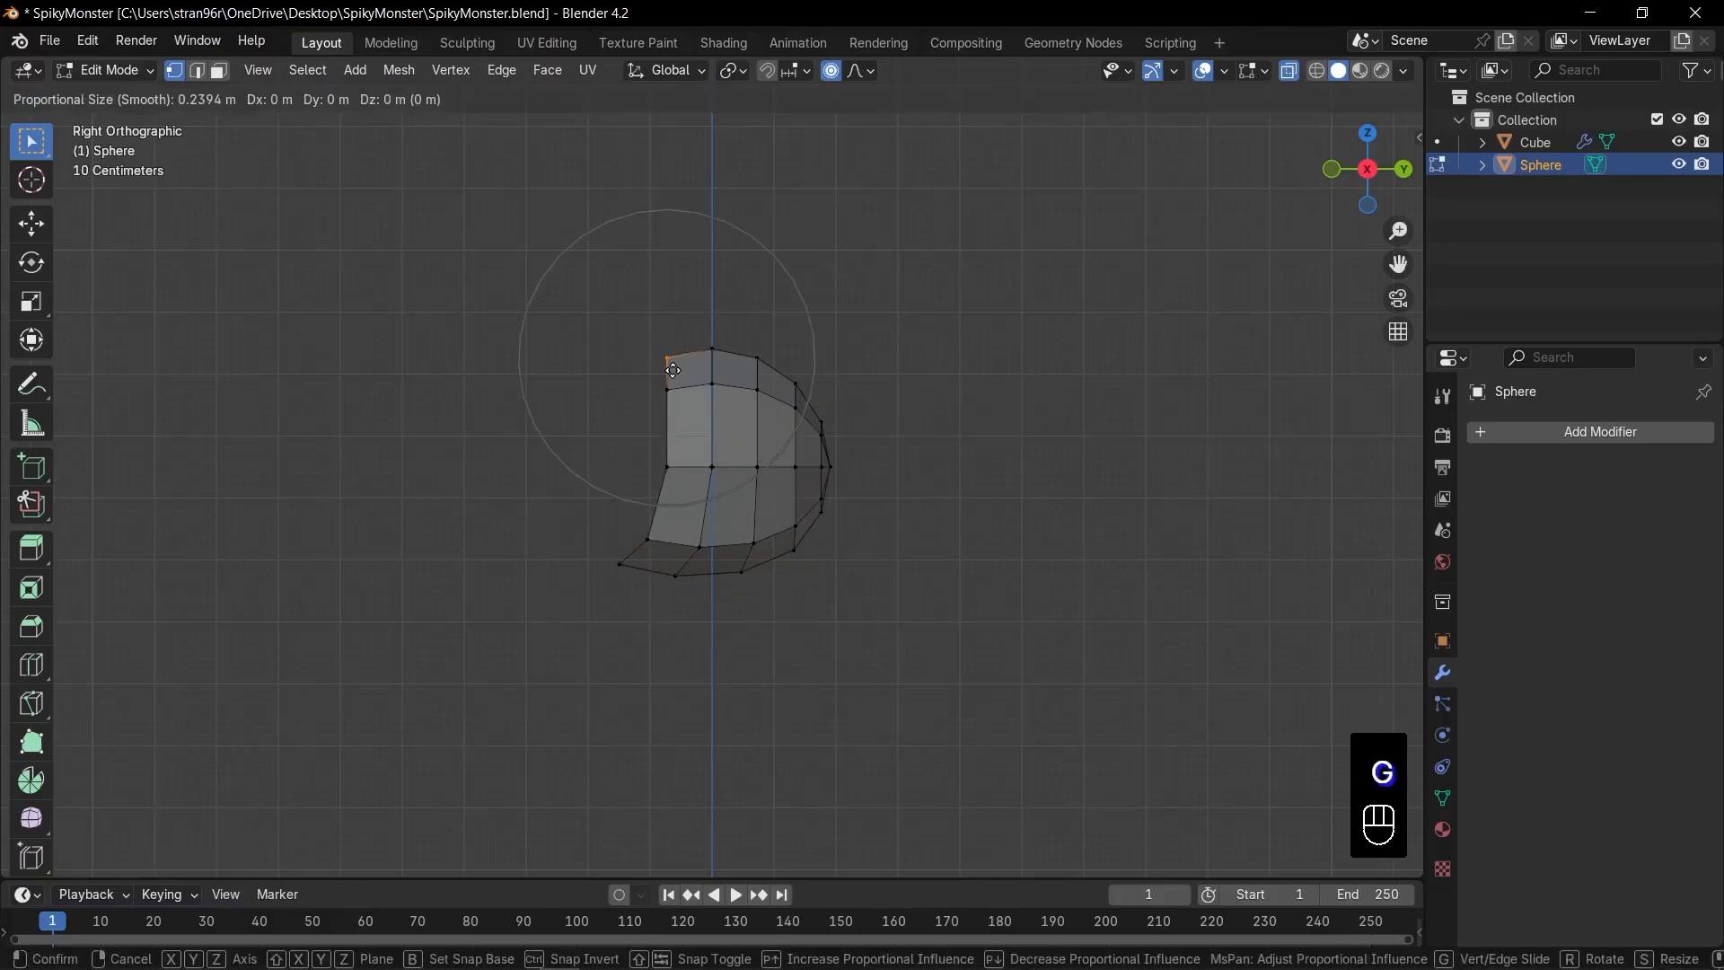
click(630, 385)
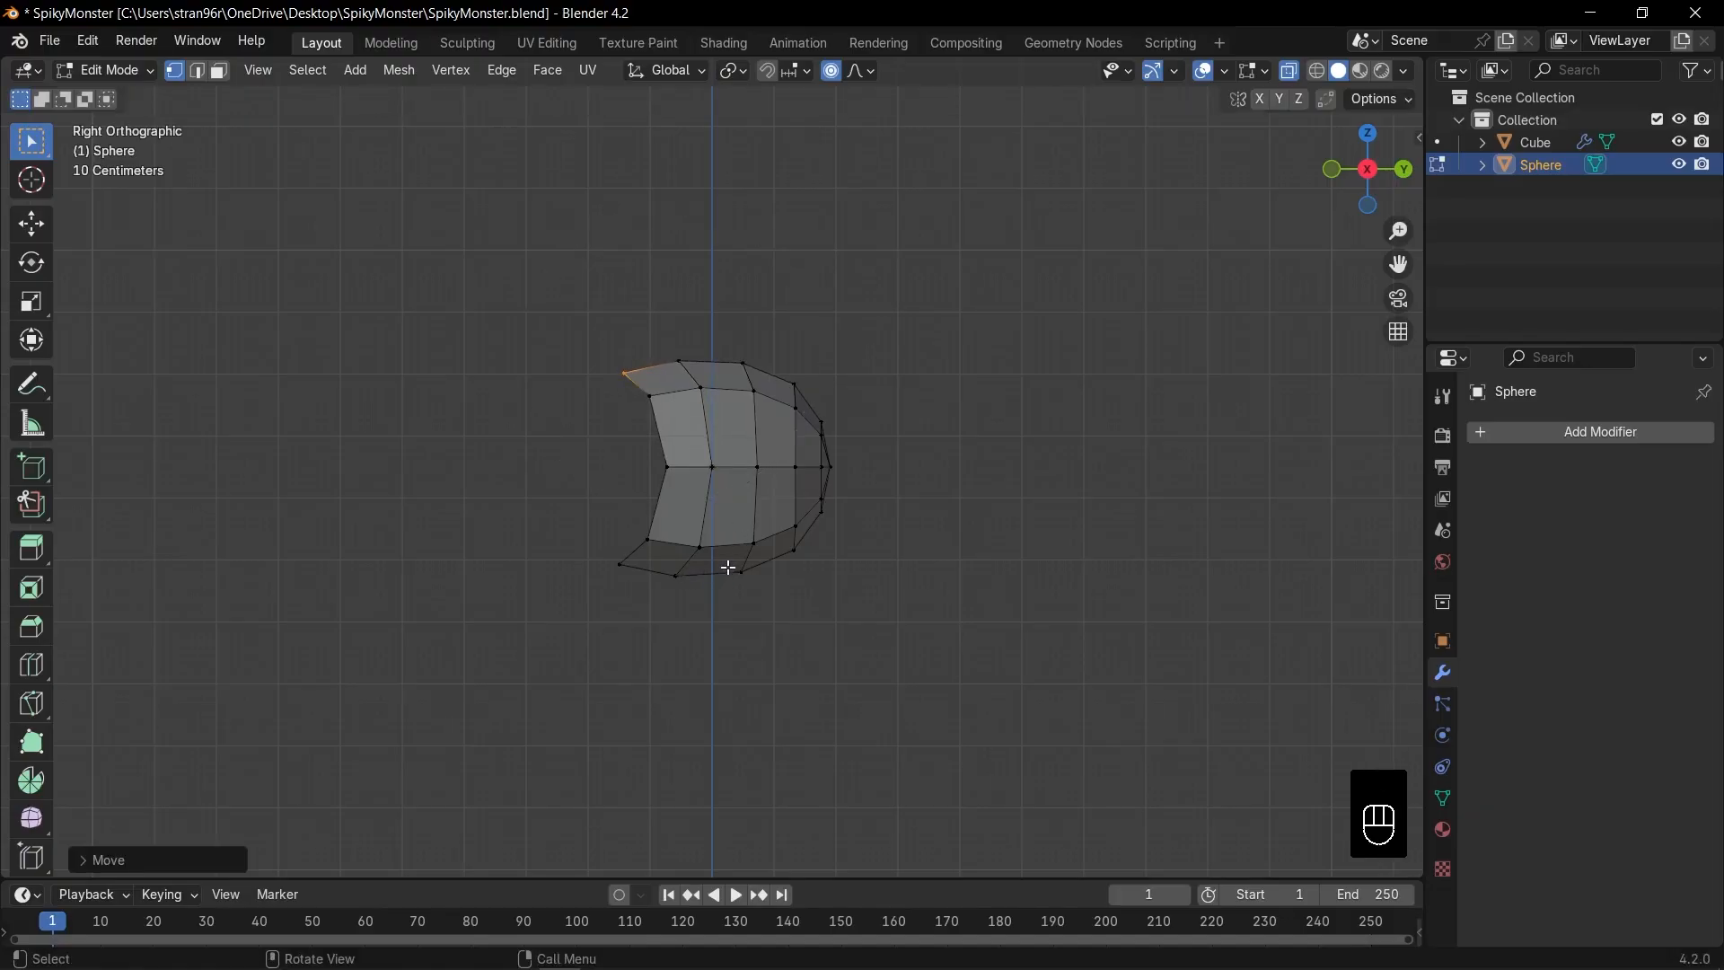
Step: Move the vertices along the shell's underside slightly downward with proportional editing to bulge its lower edge
click(675, 576)
key(g)
click(670, 572)
key(g)
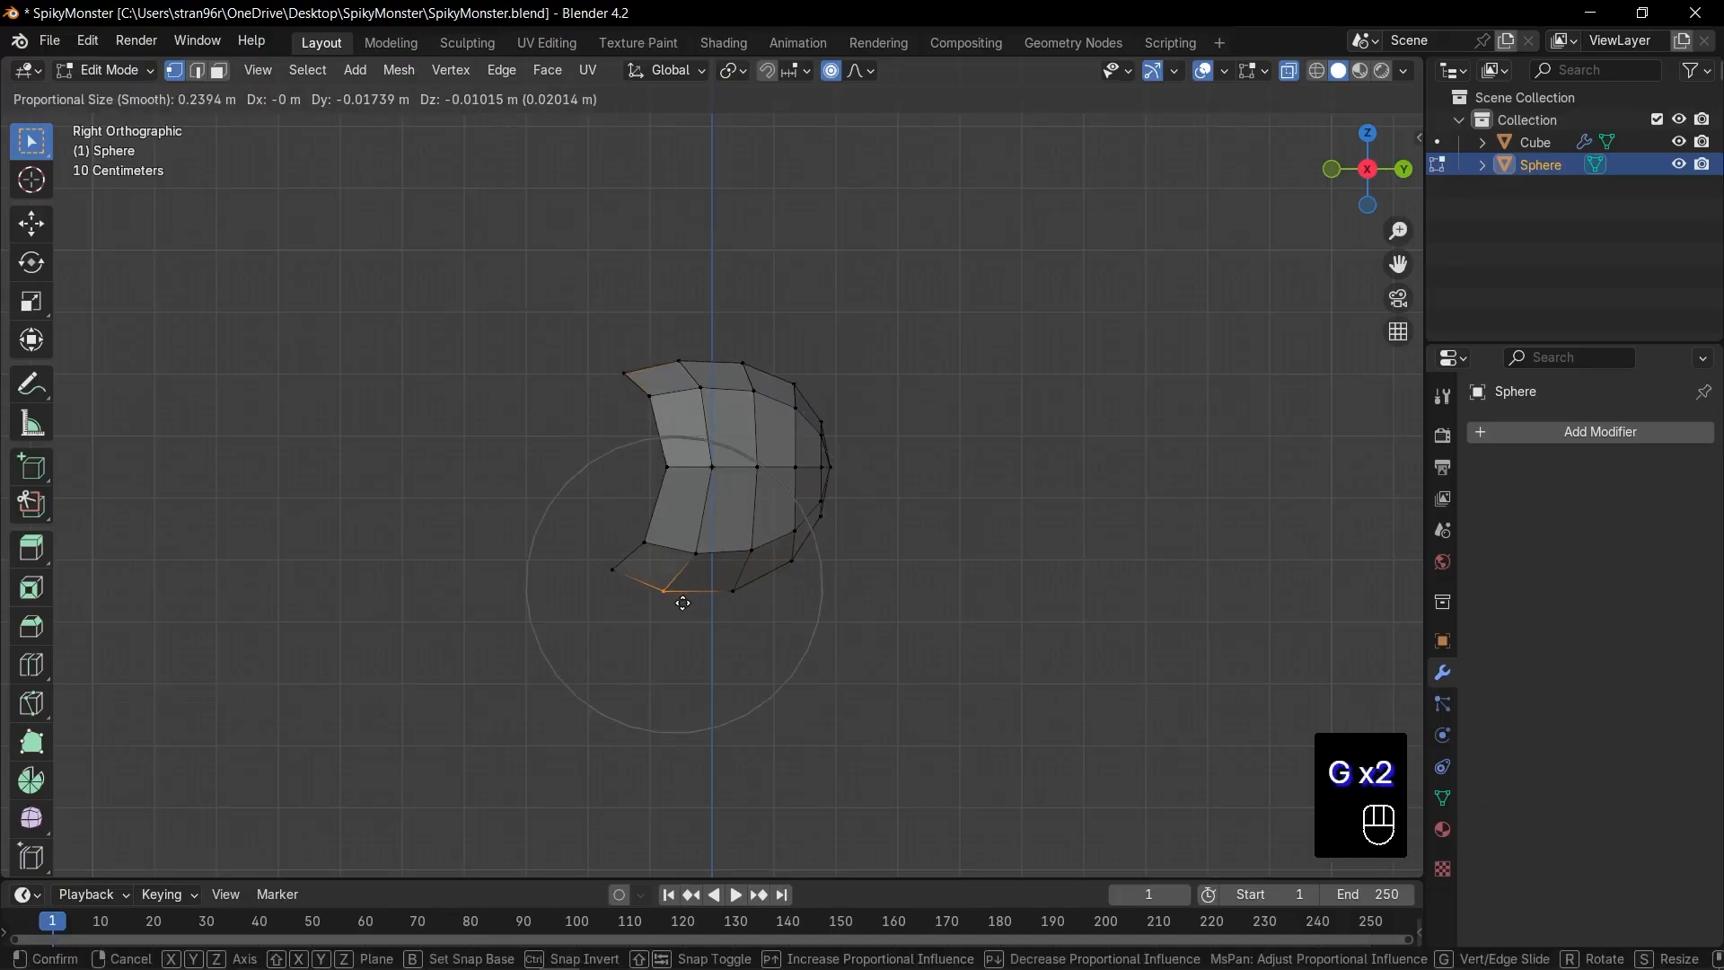
click(680, 608)
key(g)
click(759, 618)
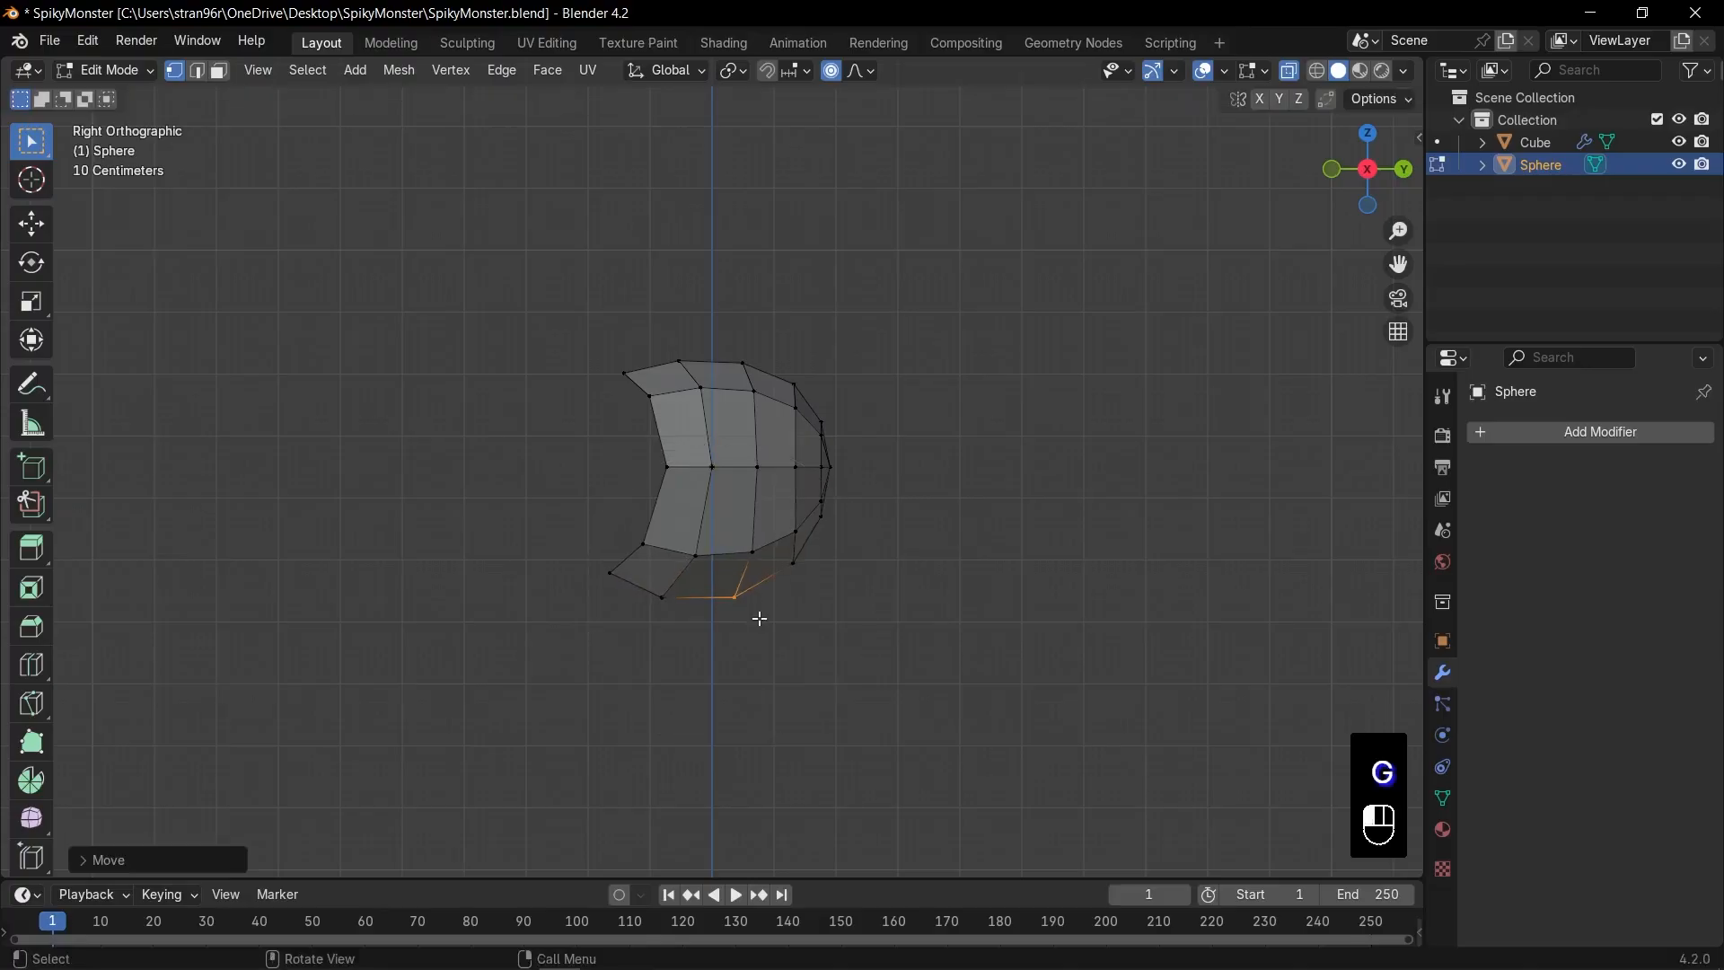
Step: Turn off X-ray and proportional editing, then inset the two adjacent underside faces of the shell by about 0.04 m
key(alt+z)
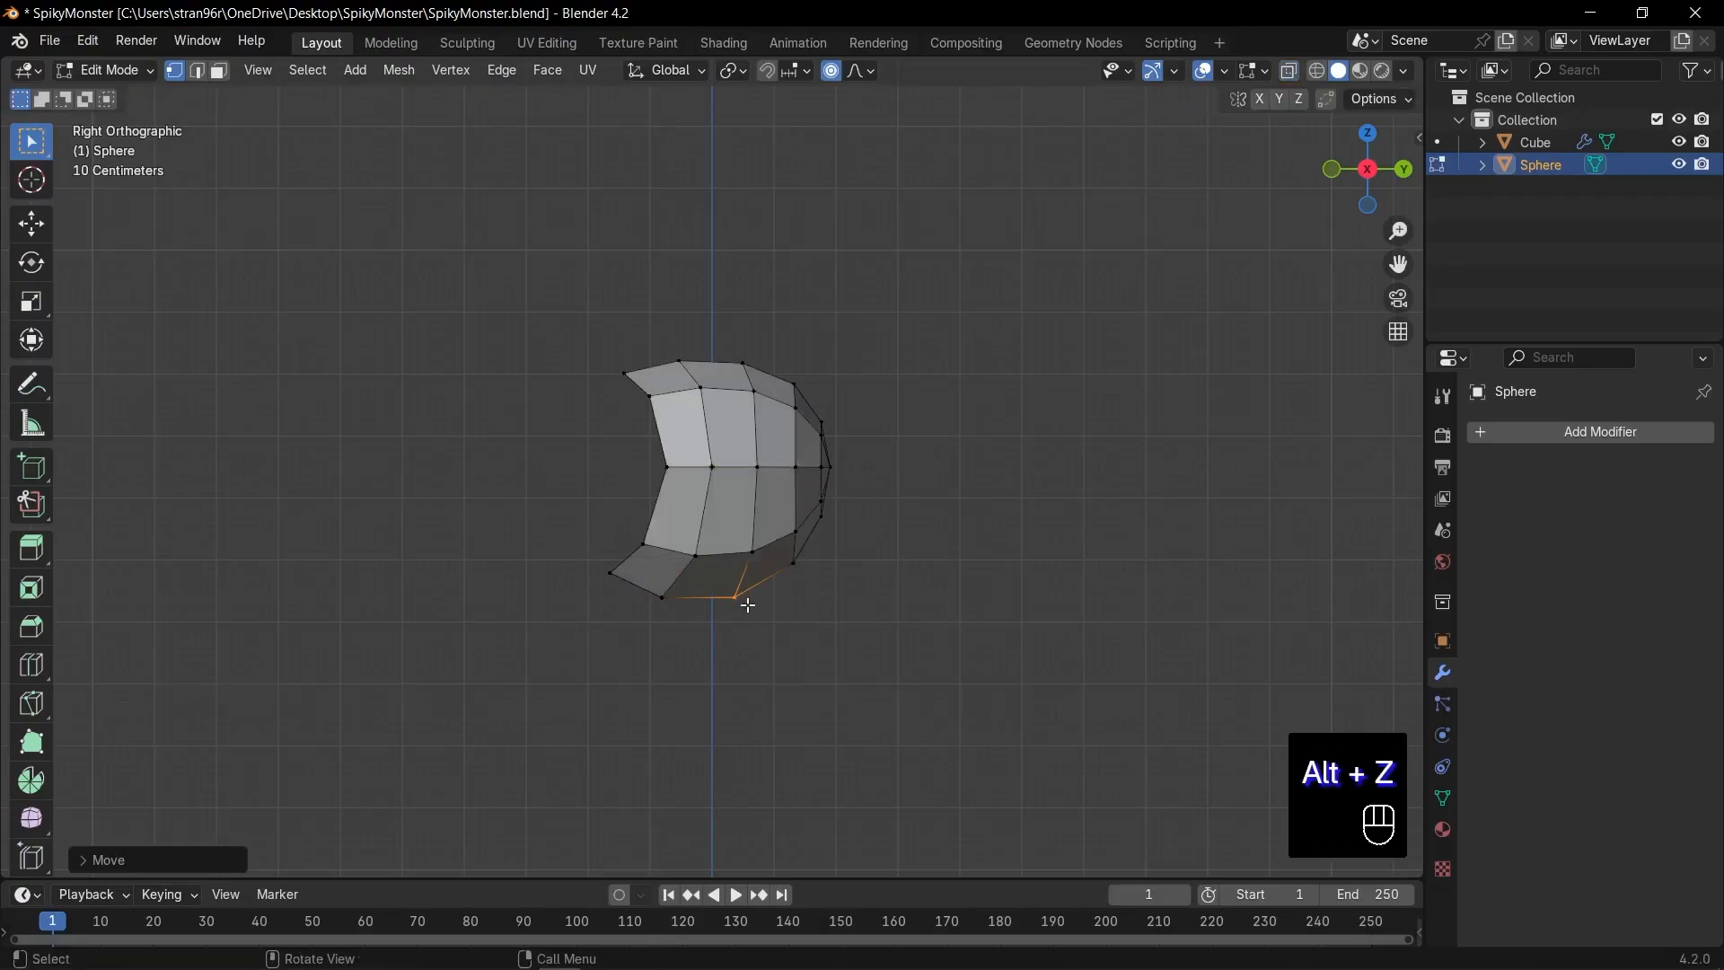
middle_drag(754, 598, 916, 446)
scroll(727, 604, up, 1)
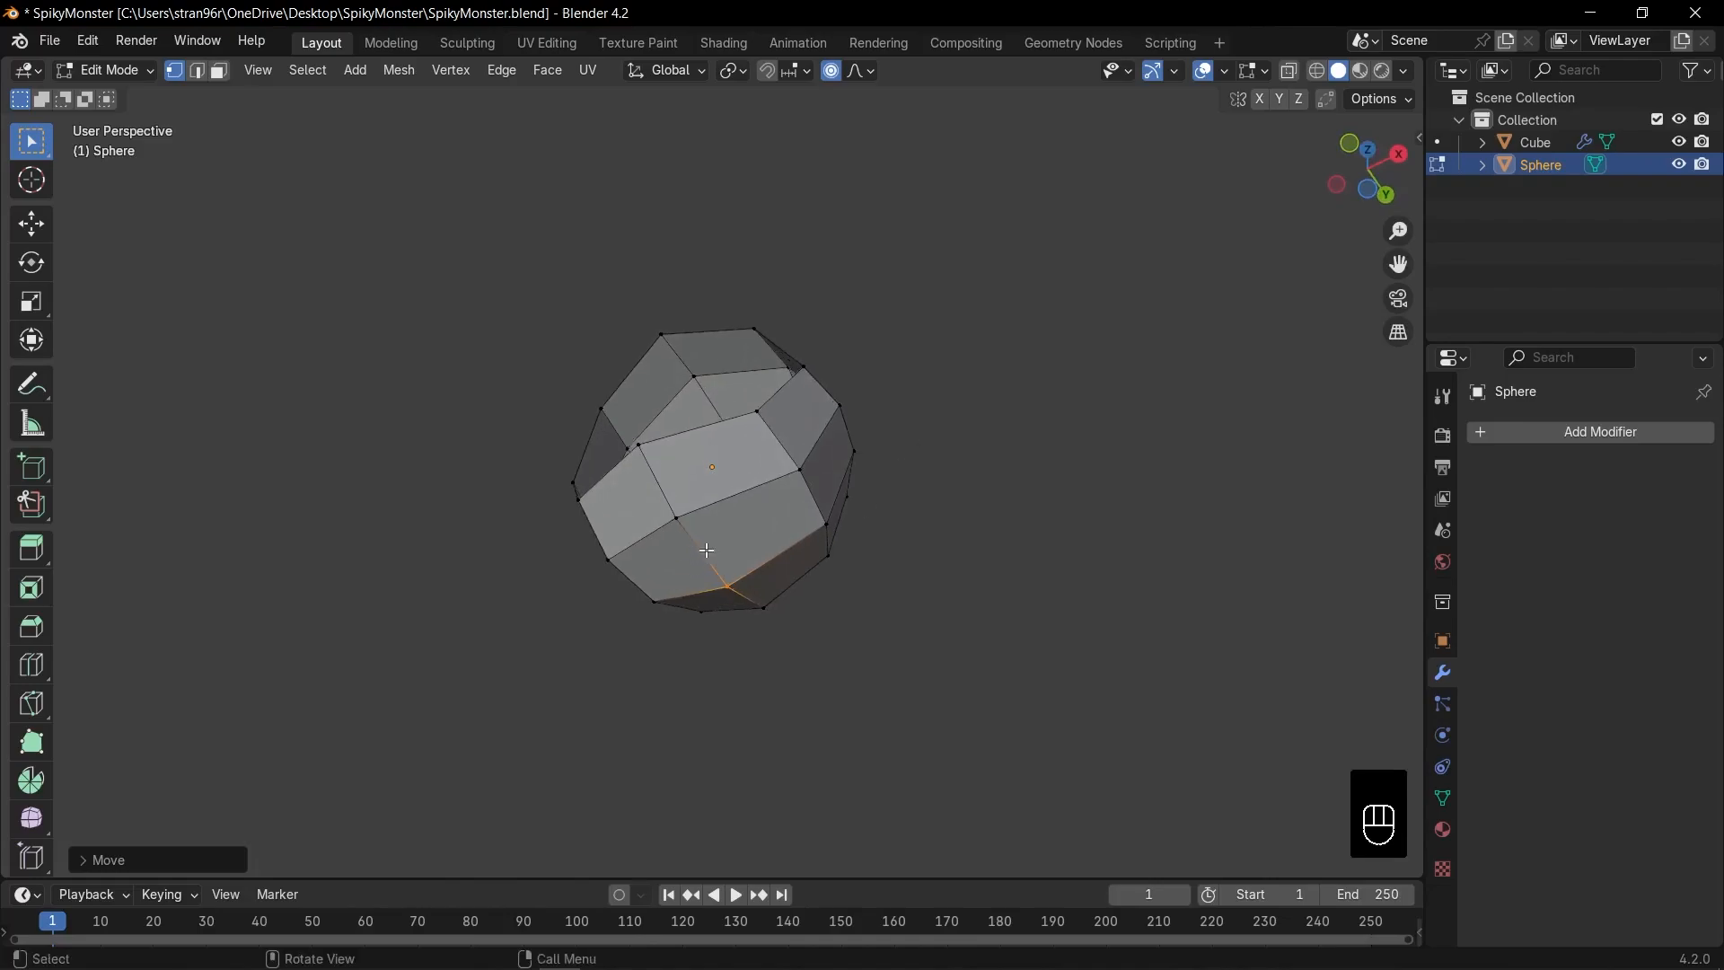
key(o)
key(3)
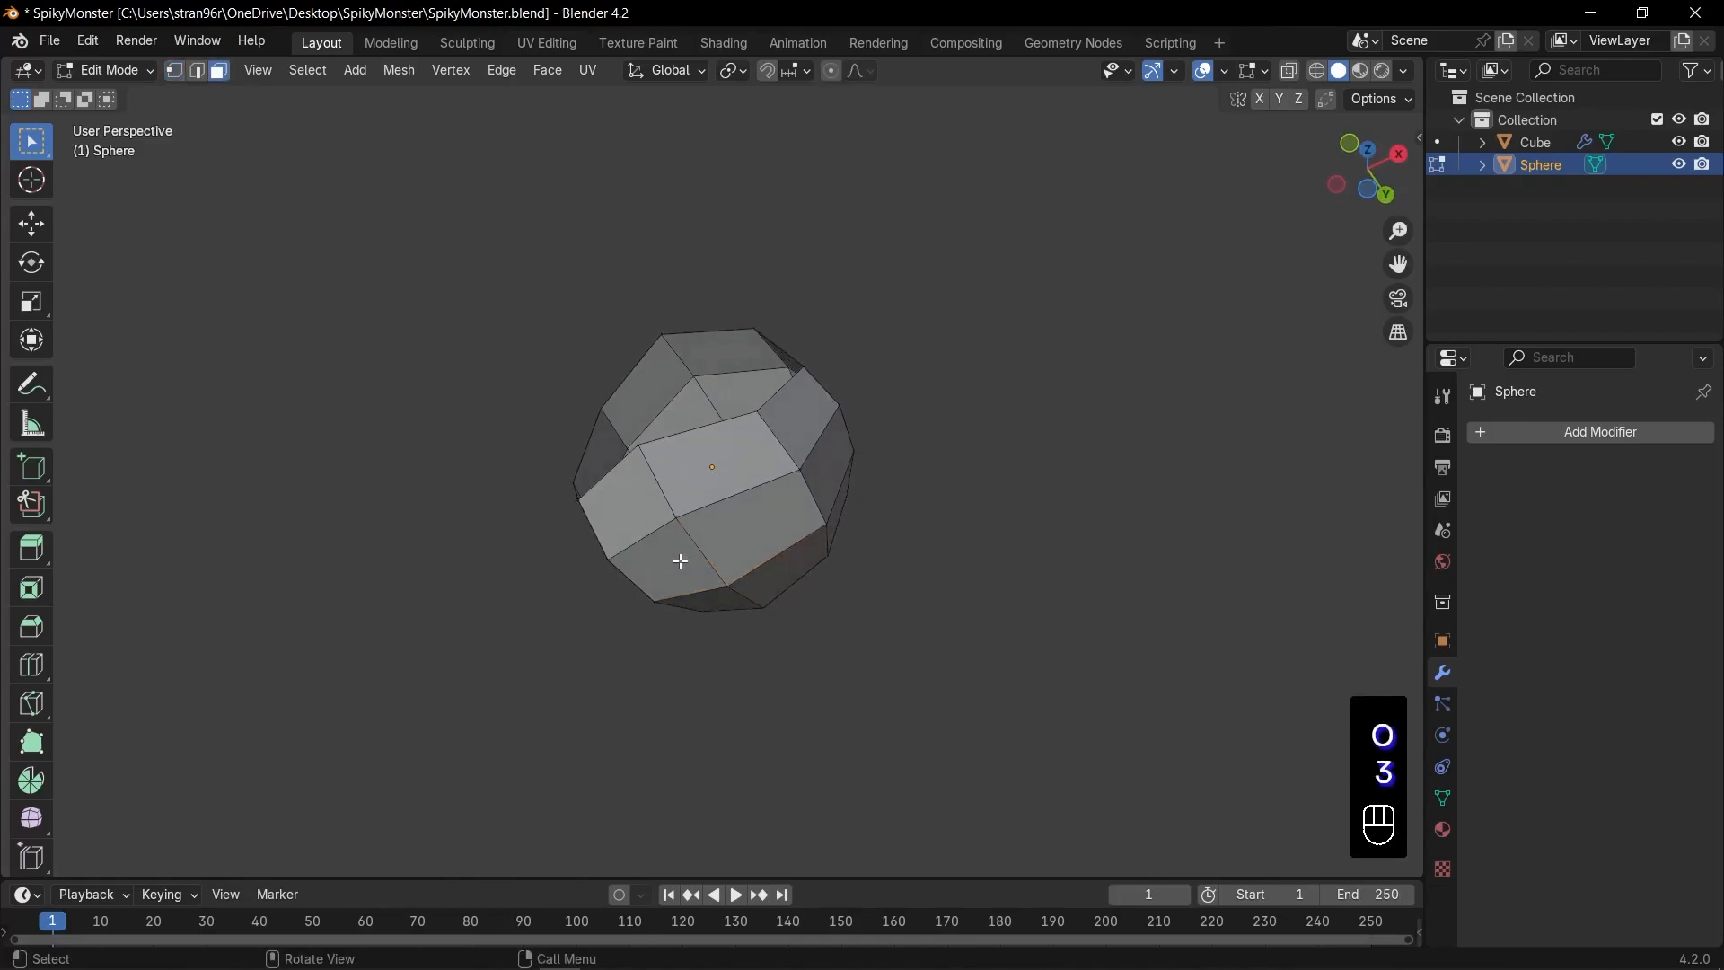
click(696, 550)
scroll(946, 557, up, 1)
key(i)
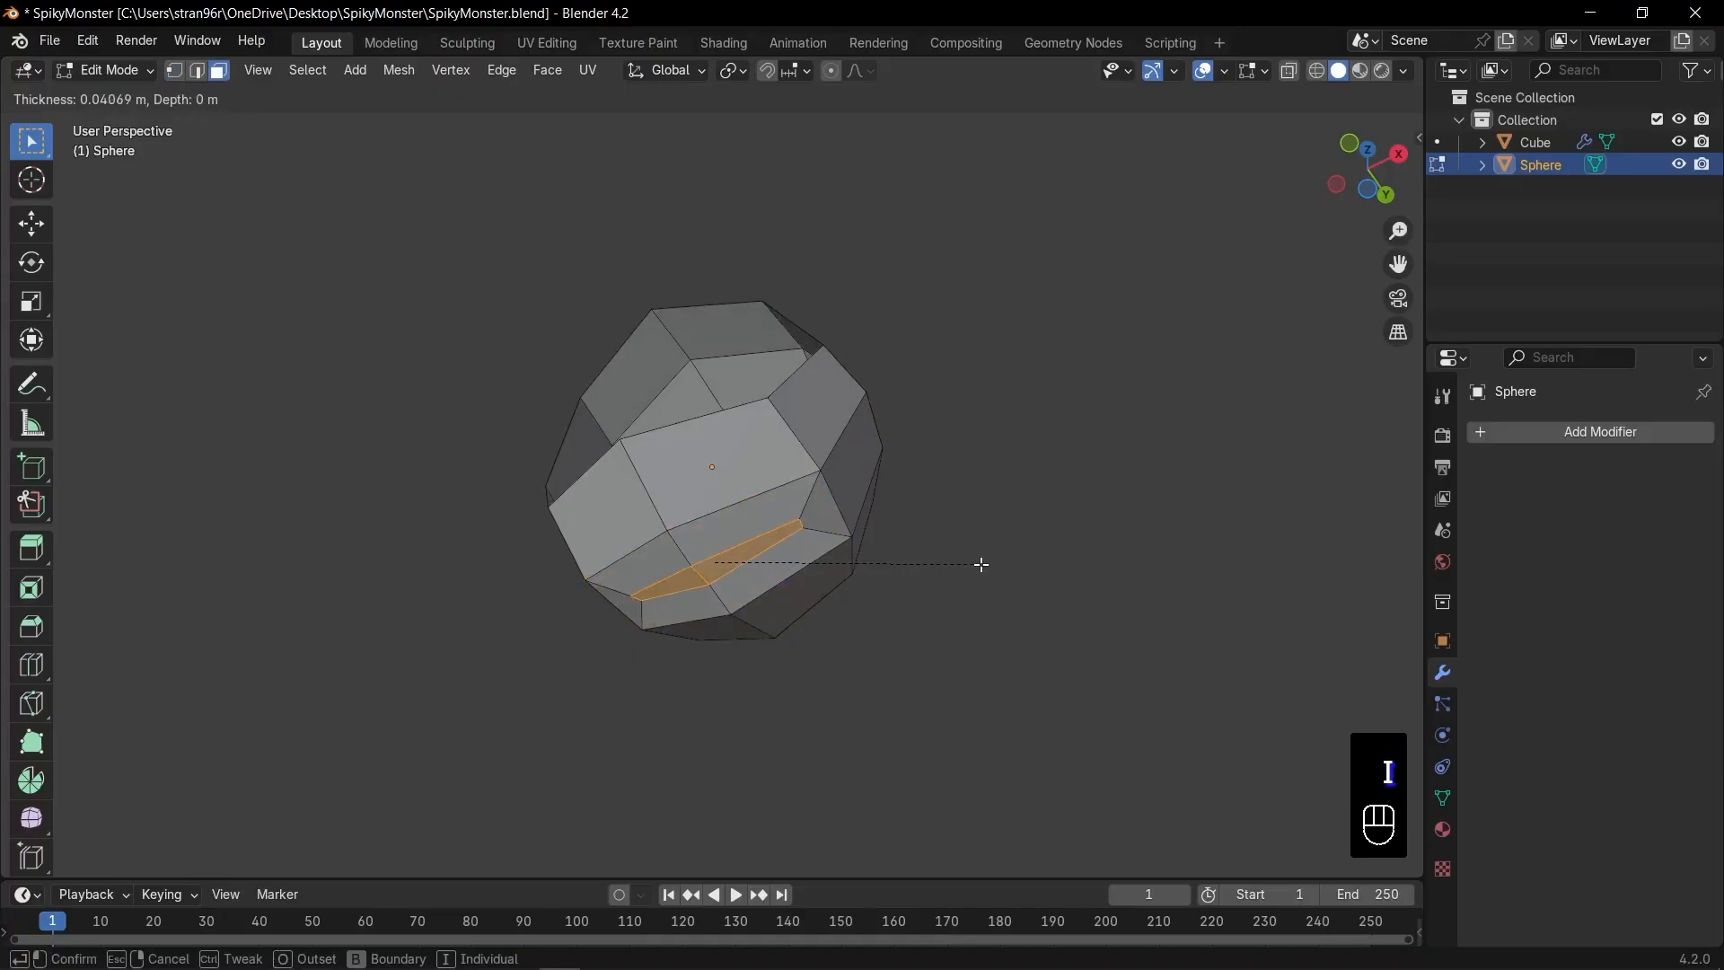
click(981, 563)
Step: Narrow the inset underside faces along X and shift them slightly along Z
scroll(953, 583, up, 1)
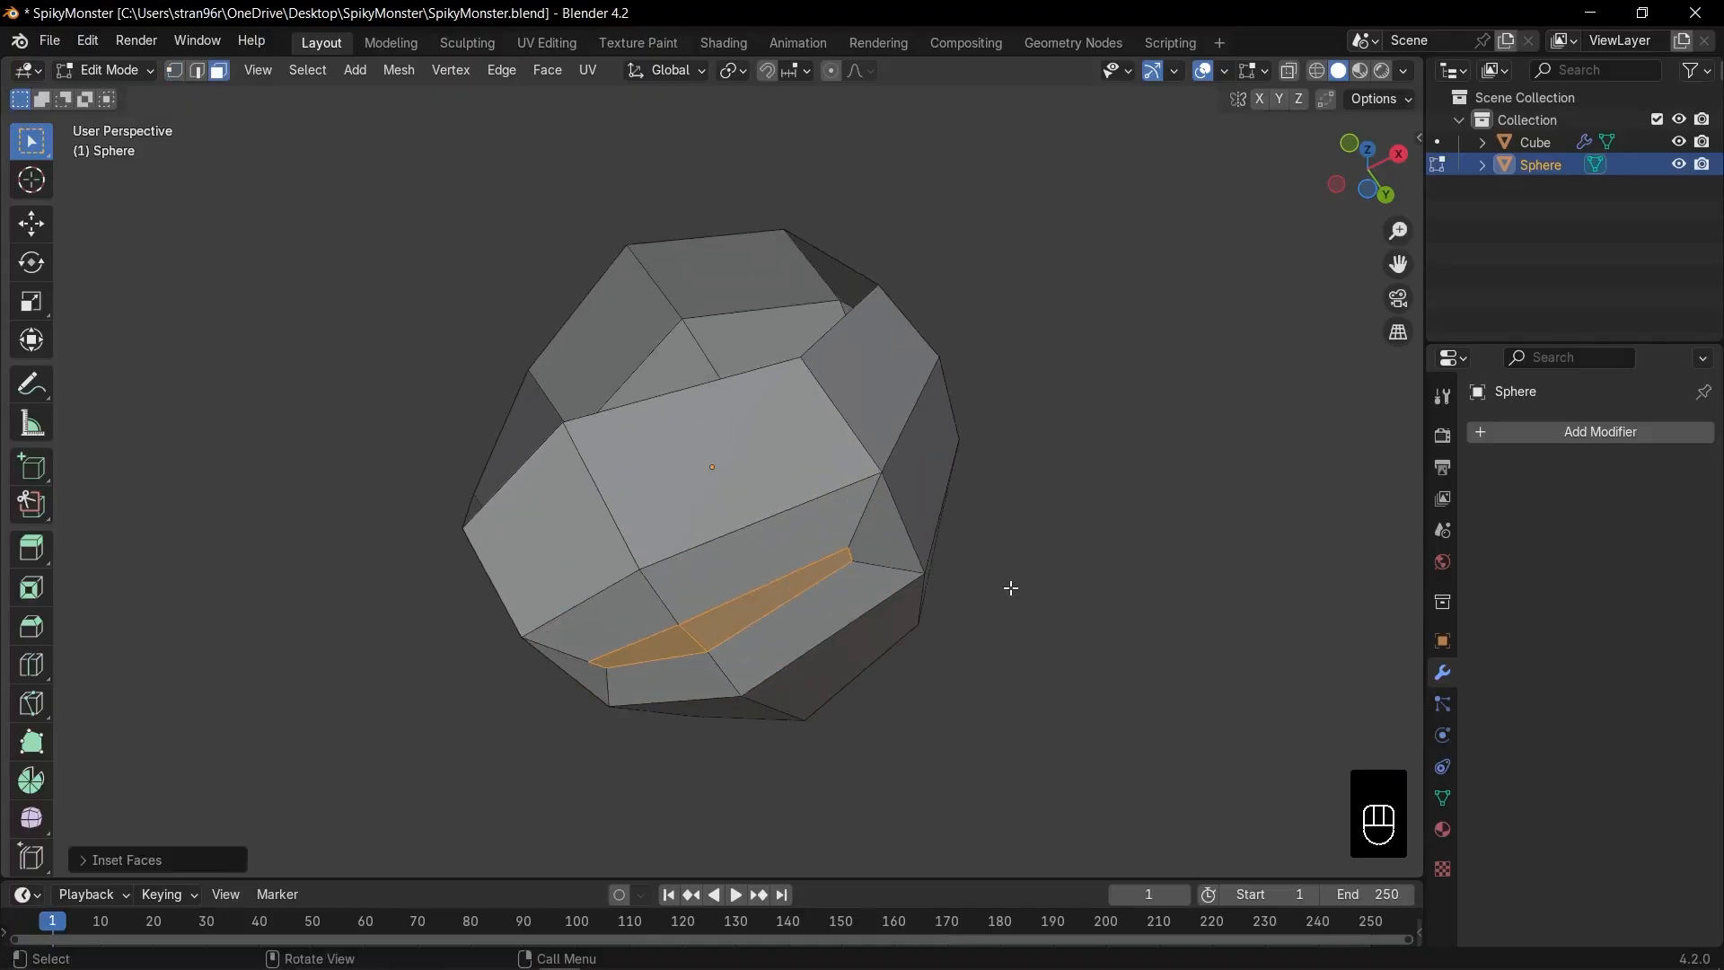
key(s)
key(x)
click(824, 625)
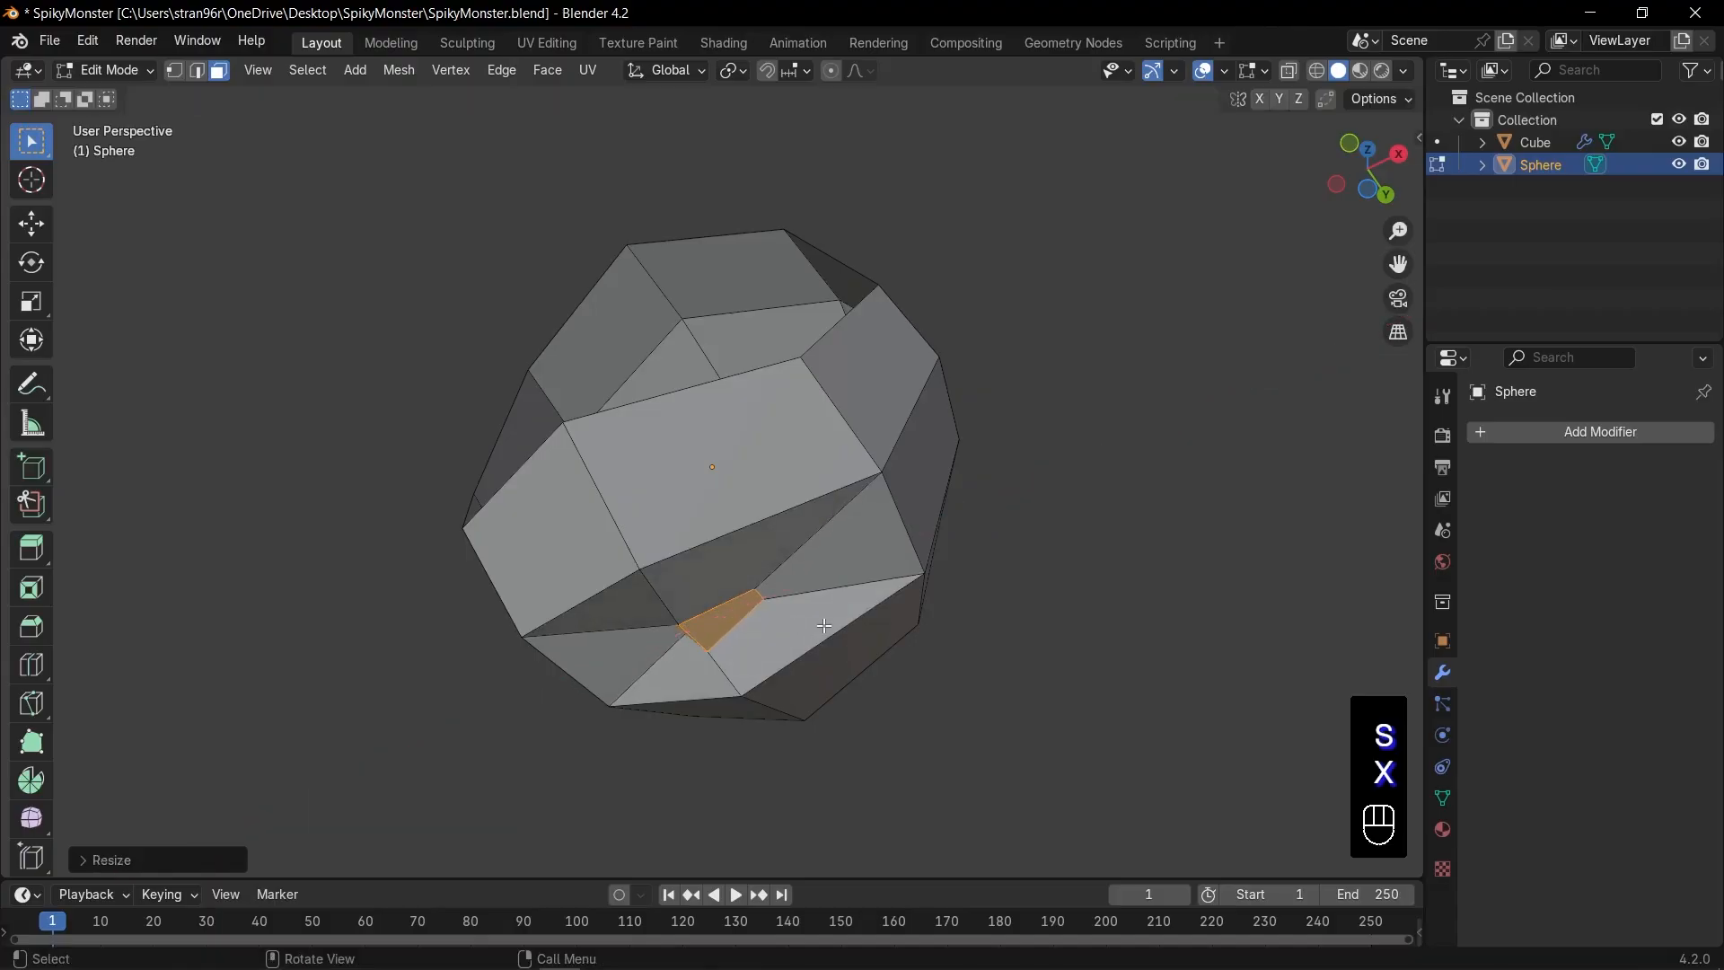
scroll(825, 625, down, 2)
key(g)
key(y)
key(z)
click(824, 646)
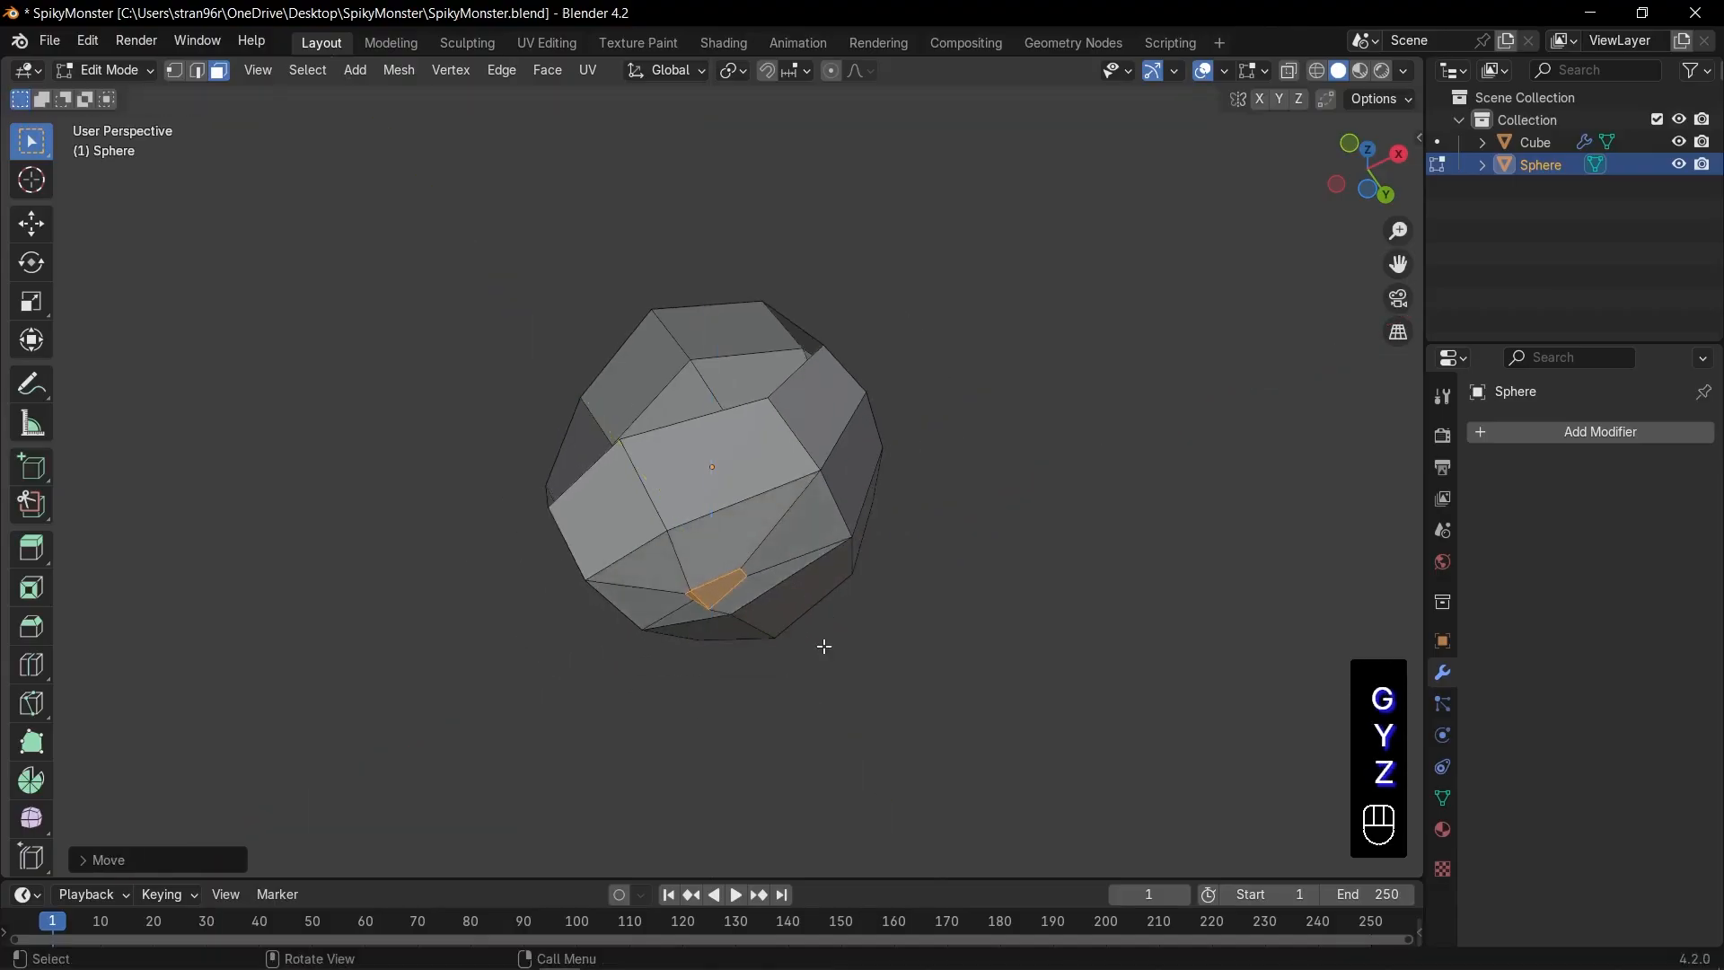
Step: Flatten the inset underside faces by scaling them to 0 along Z
key(s)
key(z)
key(0)
key(Return)
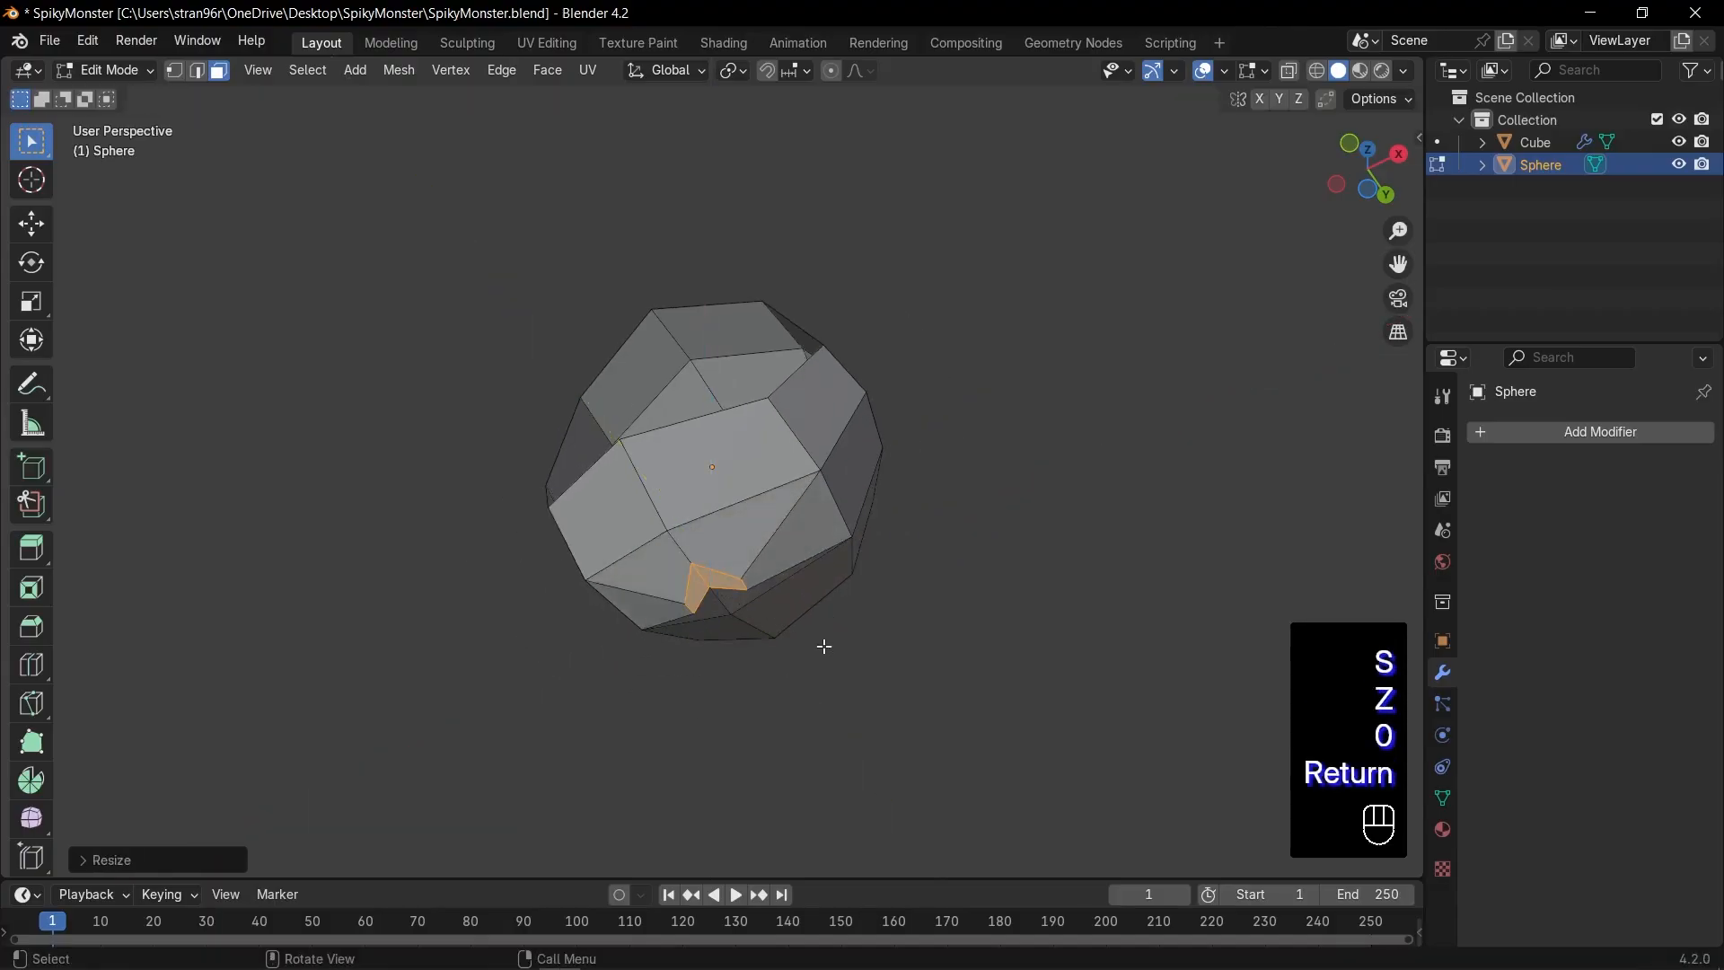
Step: Reshape the inset underside faces of the eye shell into a circle with LoopTools
middle_drag(824, 647, 760, 633)
right_click(649, 499)
mouse_move(659, 482)
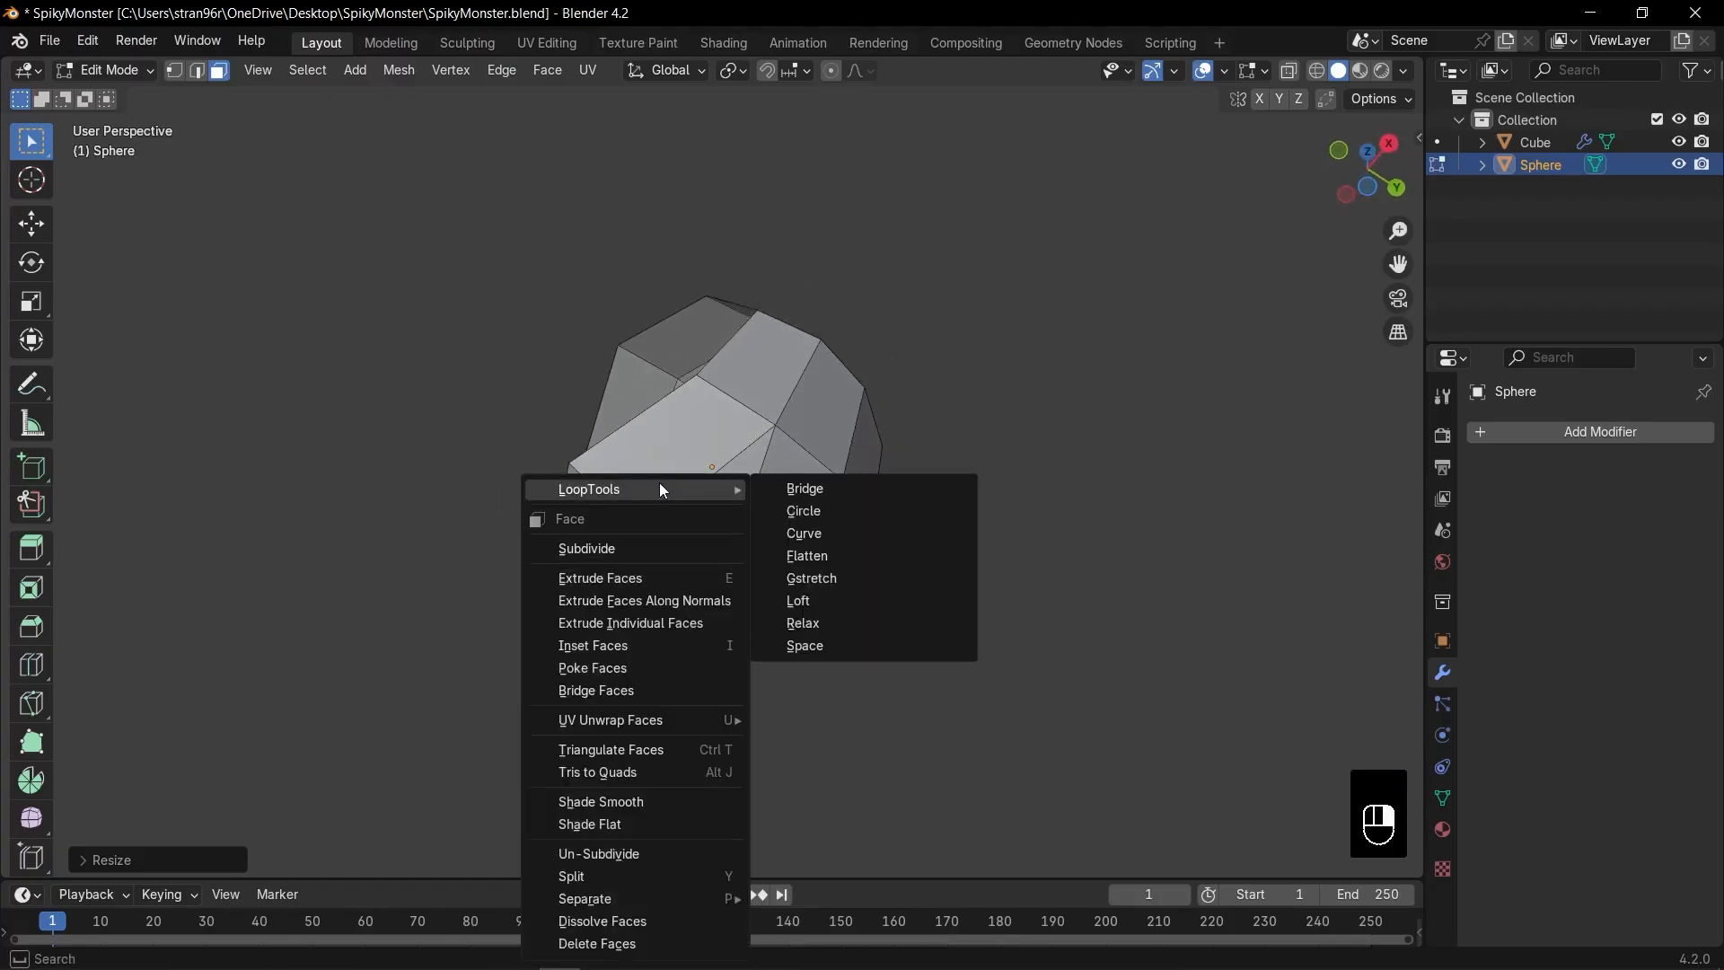
click(814, 513)
scroll(813, 512, up, 2)
middle_drag(813, 614, 763, 608)
Step: Move the circular underside faces about -0.009 m along Y and -0.006 m along Z in the right view
key(KP_3)
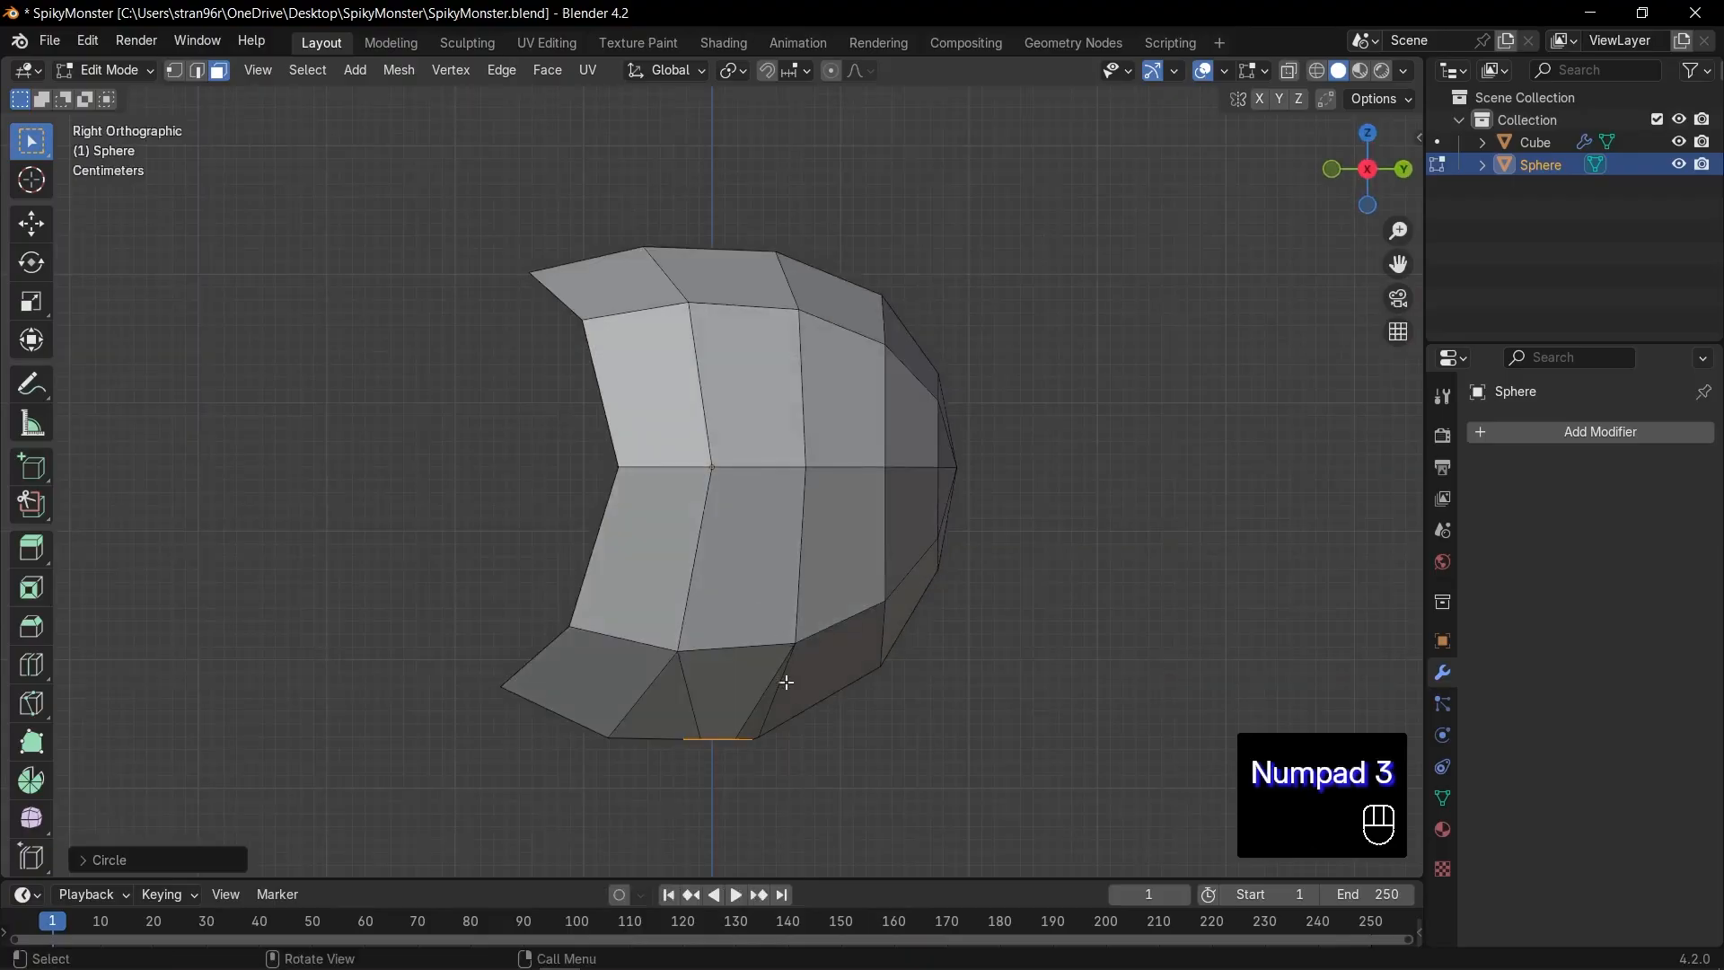
key(g)
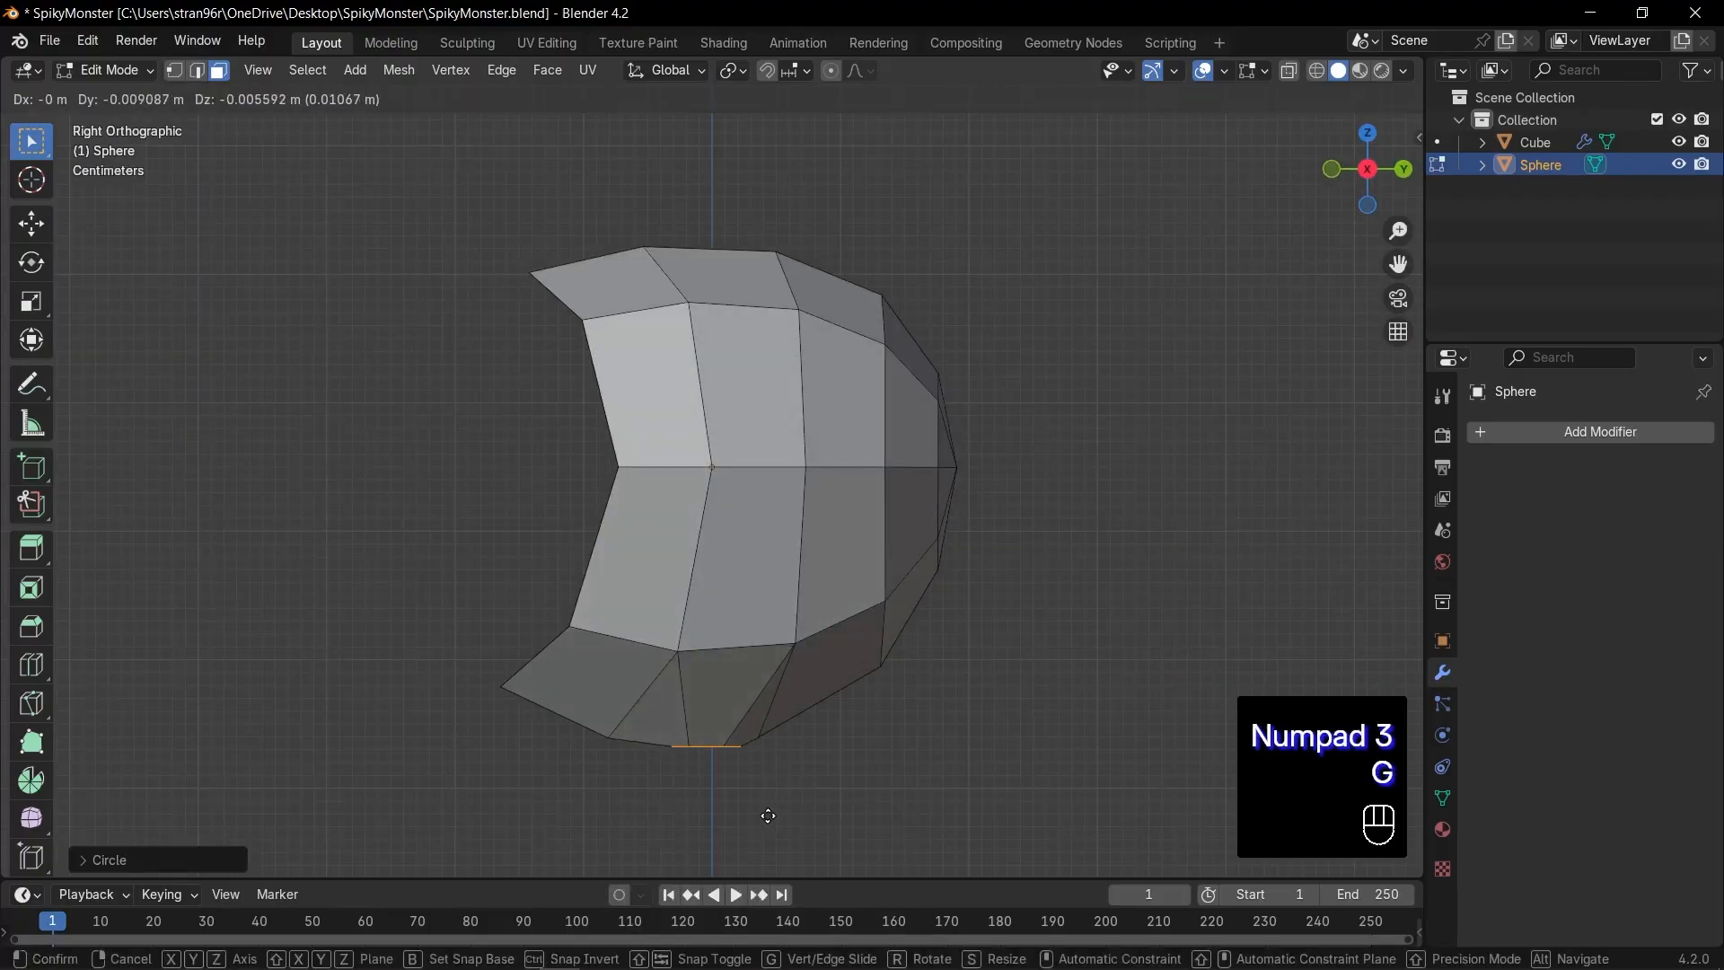
click(768, 813)
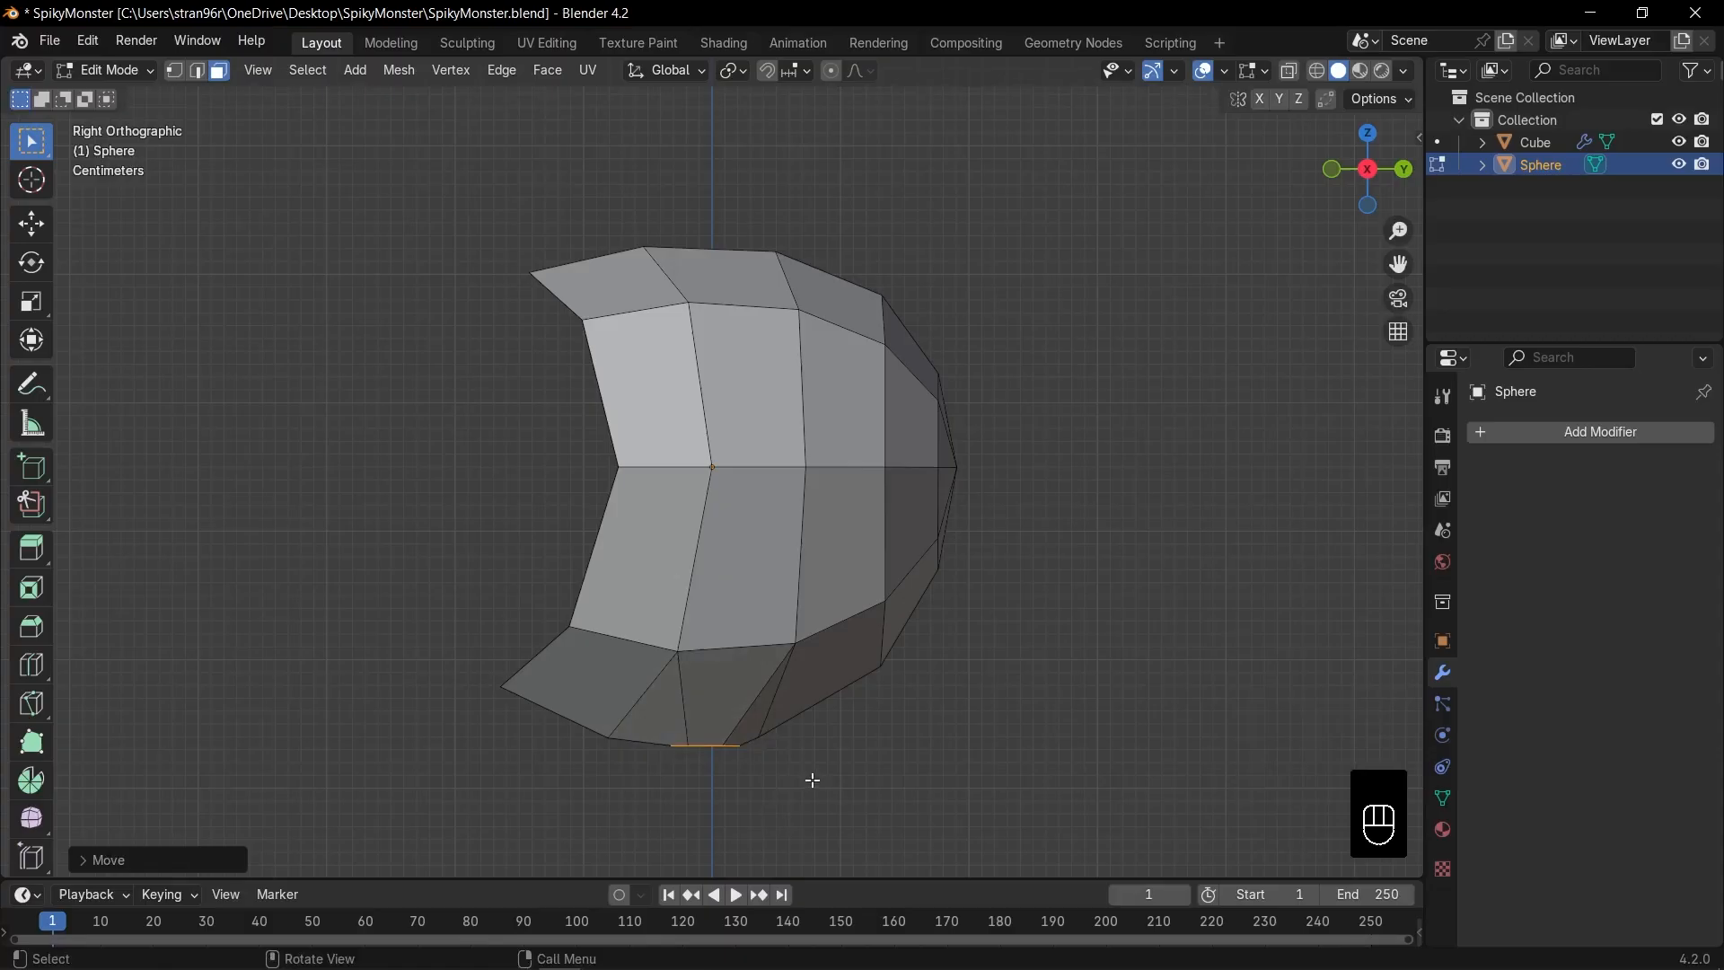
Step: Delete the circular underside faces and select the edge loop around the resulting hole
key(x)
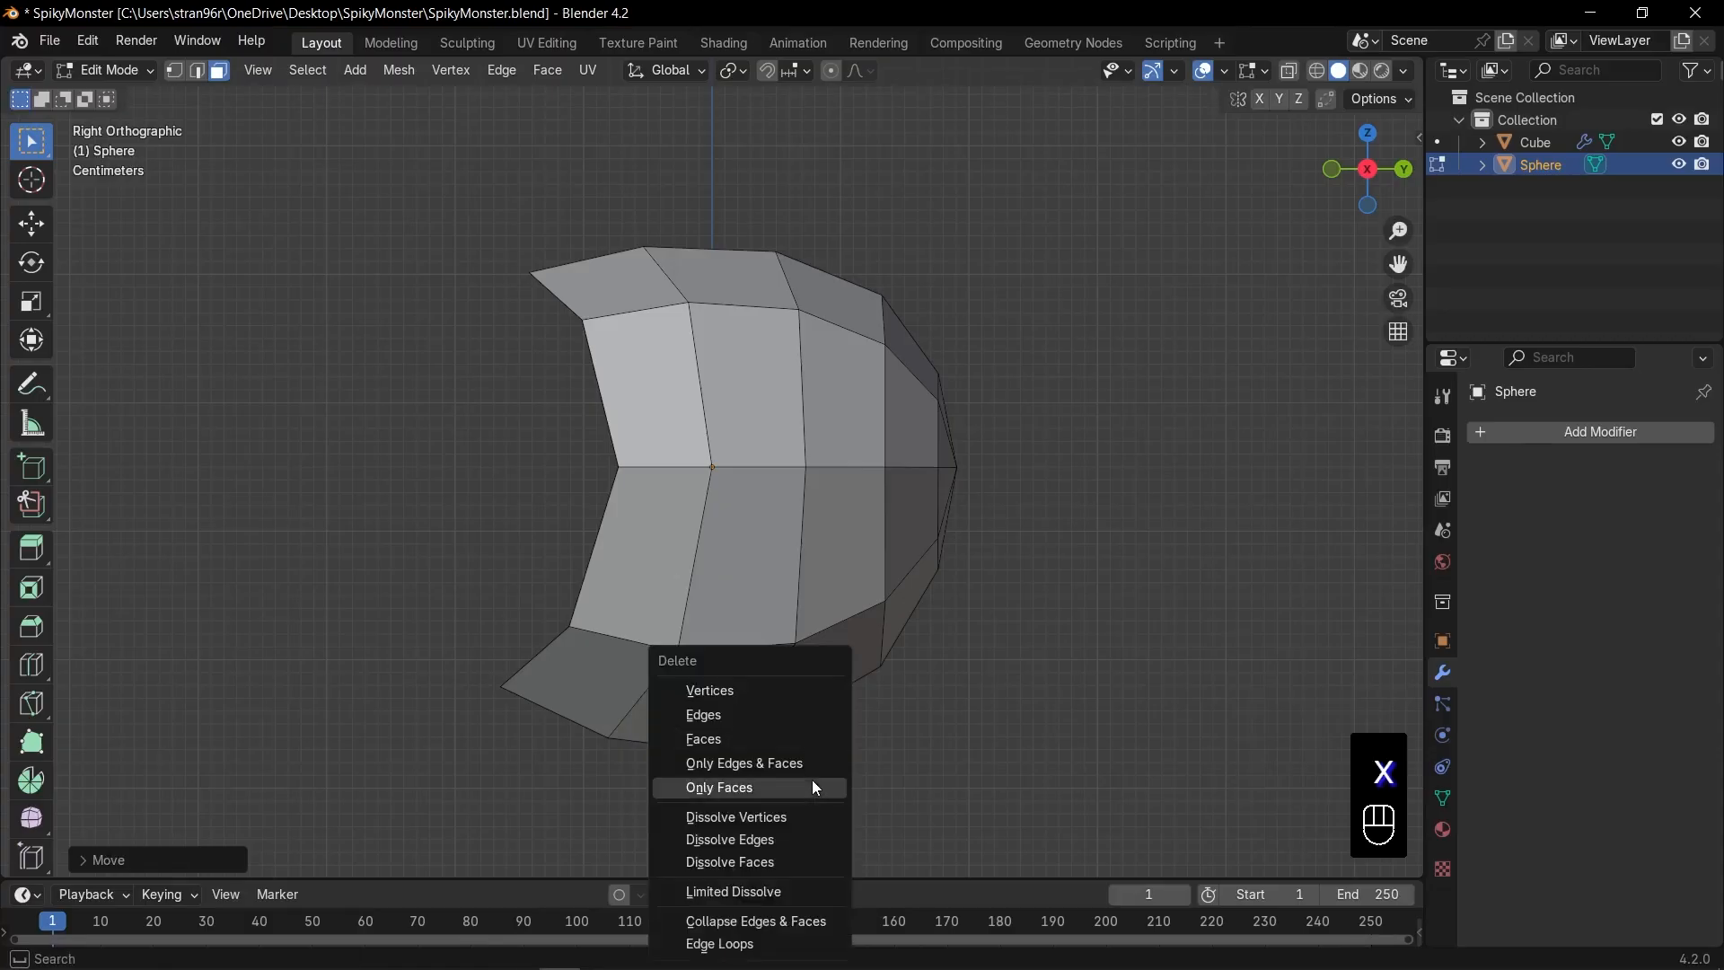
click(736, 740)
middle_drag(769, 737, 729, 701)
key(2)
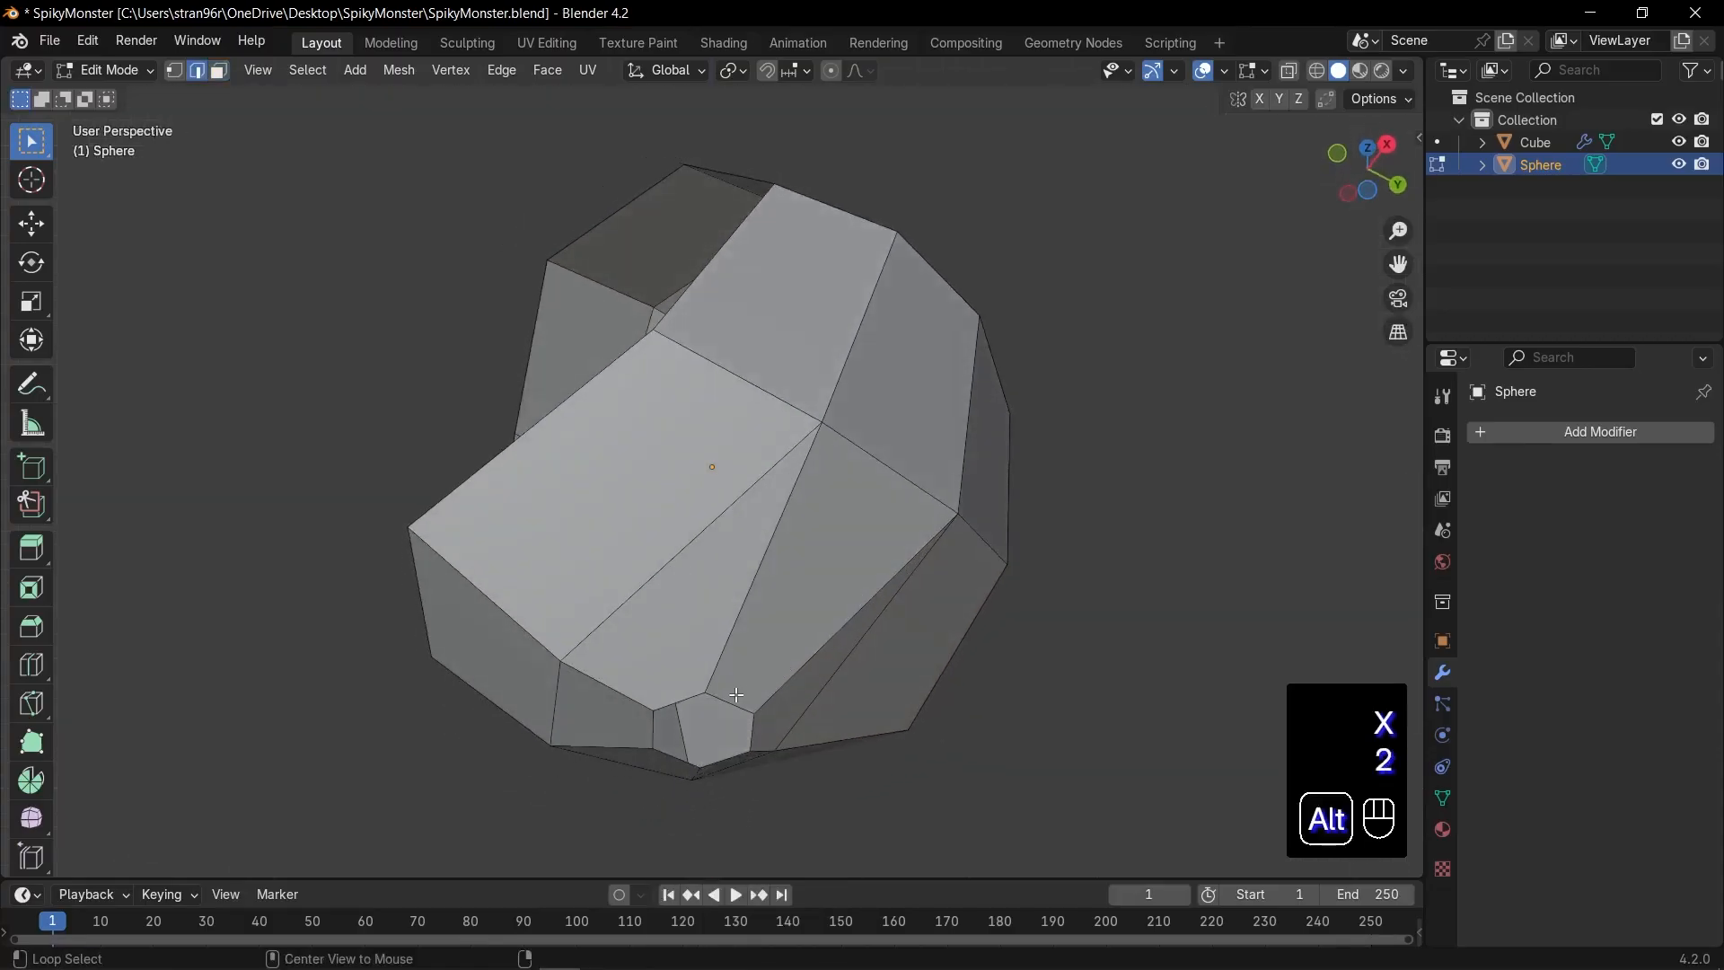
alt+click(734, 697)
Step: Return to Object Mode and join the eye shell to the body, keeping the body as the active object
scroll(813, 672, down, 3)
scroll(812, 671, down, 4)
middle_drag(831, 605, 827, 670)
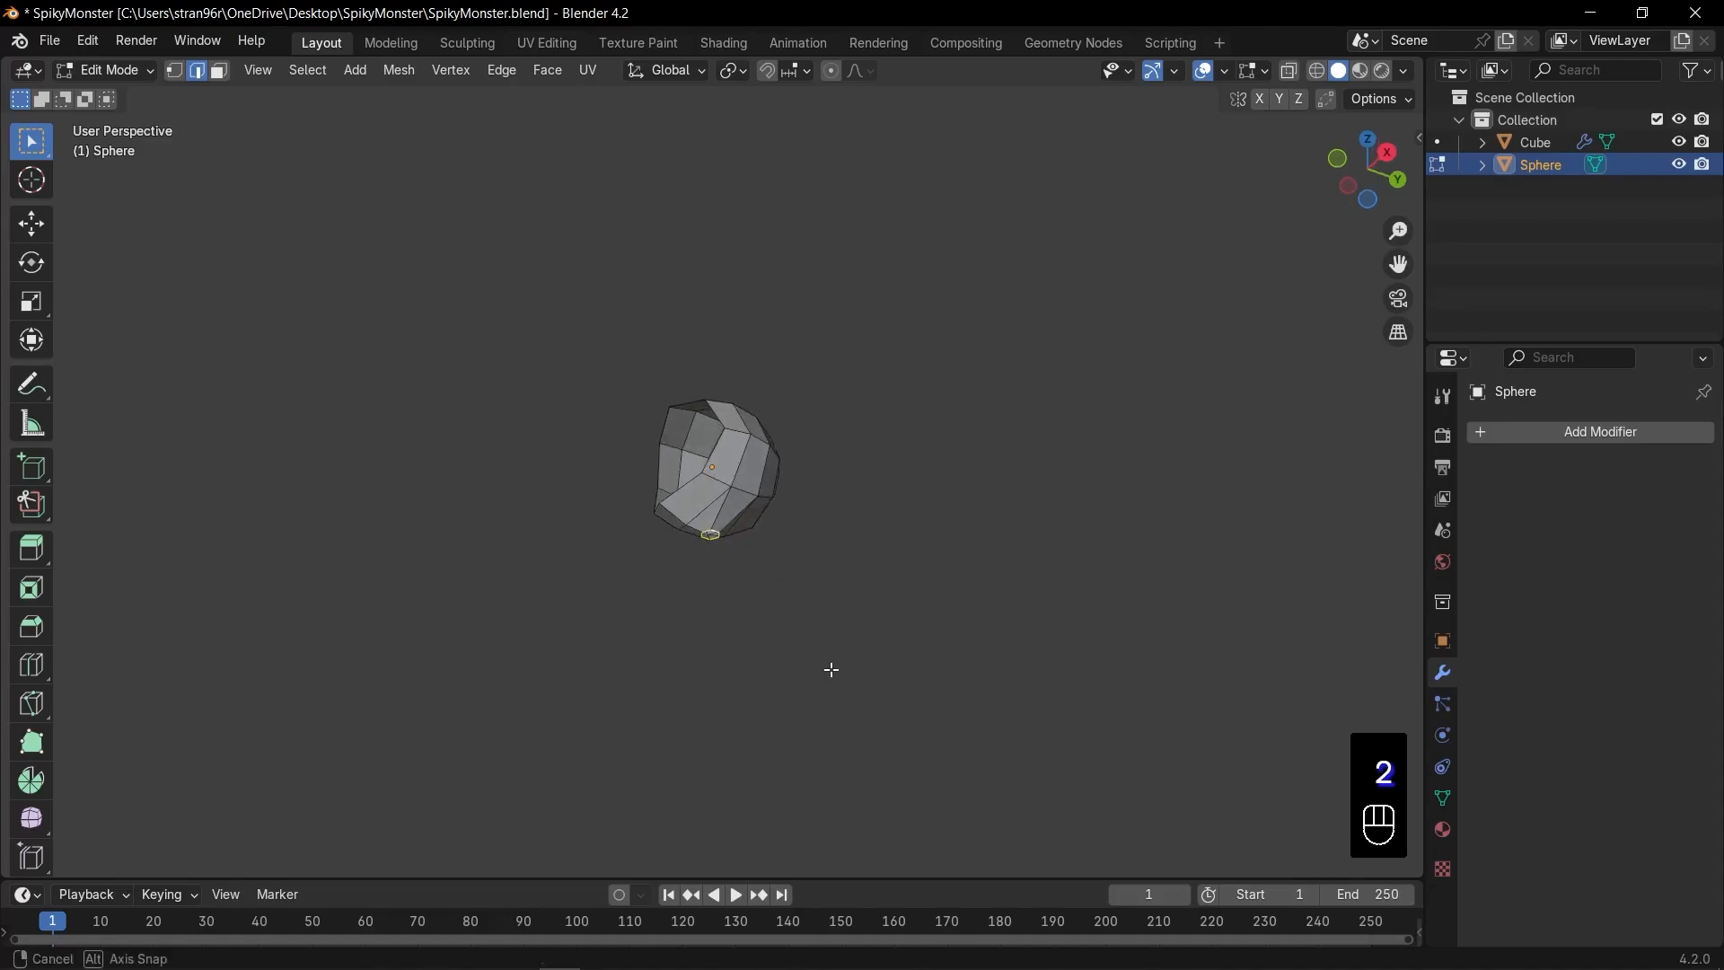
key(KP_1)
key(Tab)
scroll(832, 664, down, 5)
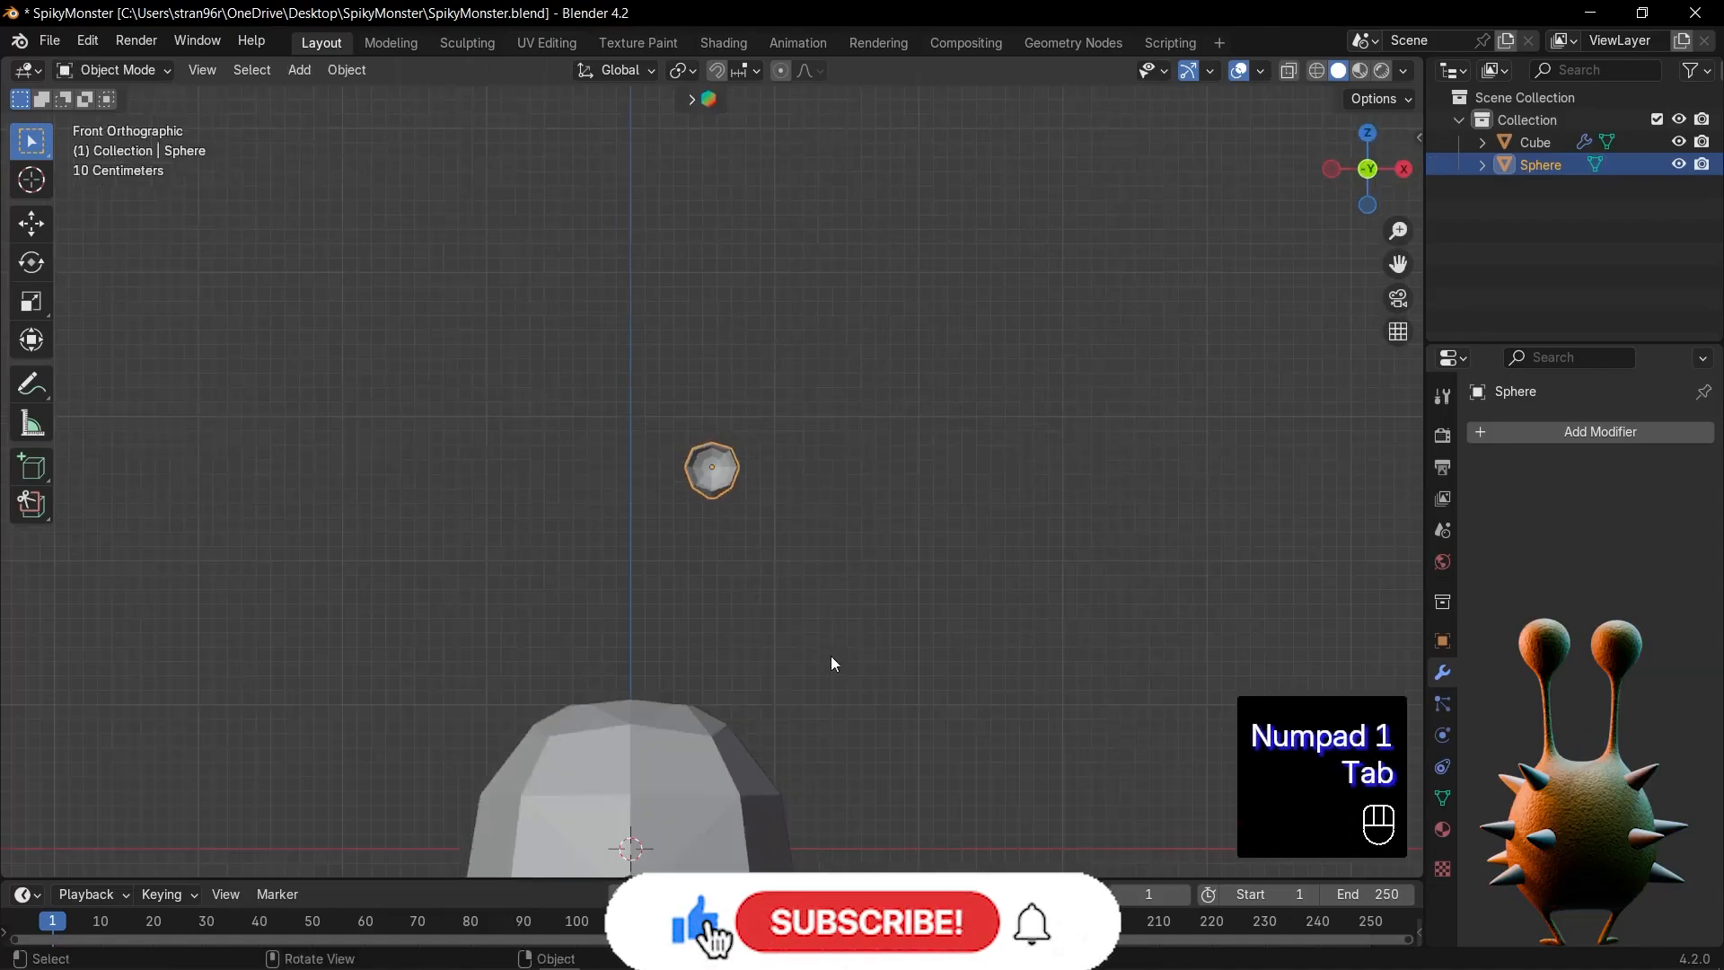
shift+middle_drag(812, 652, 869, 580)
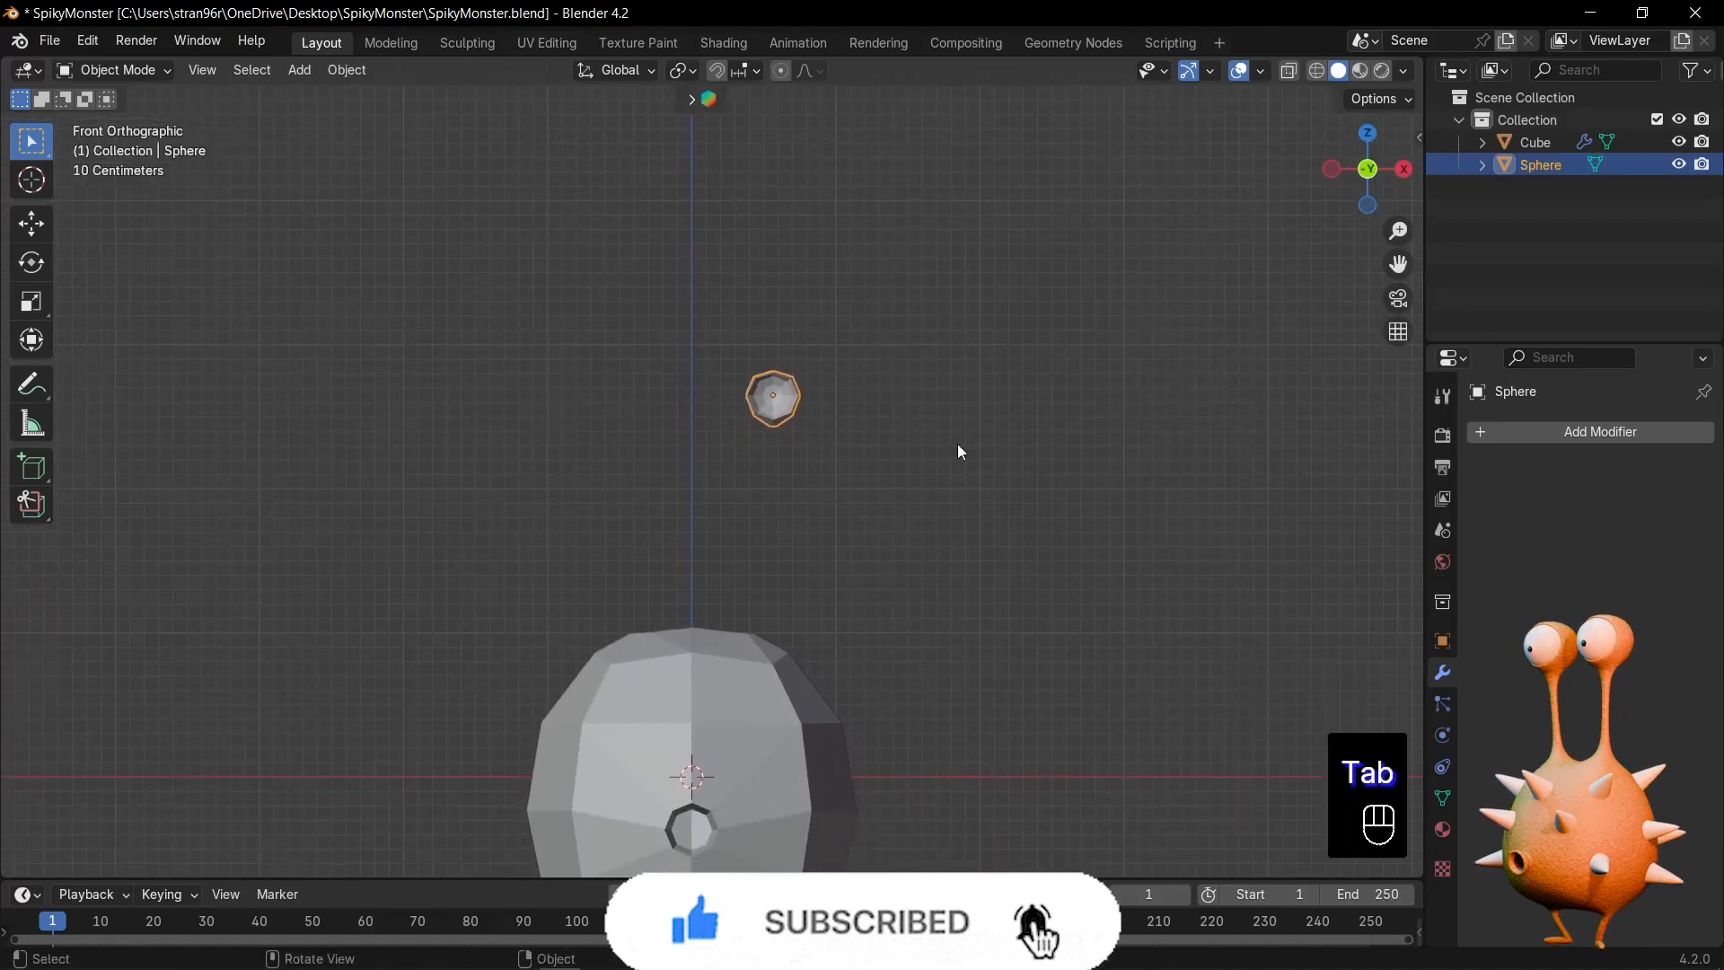
scroll(772, 654, down, 1)
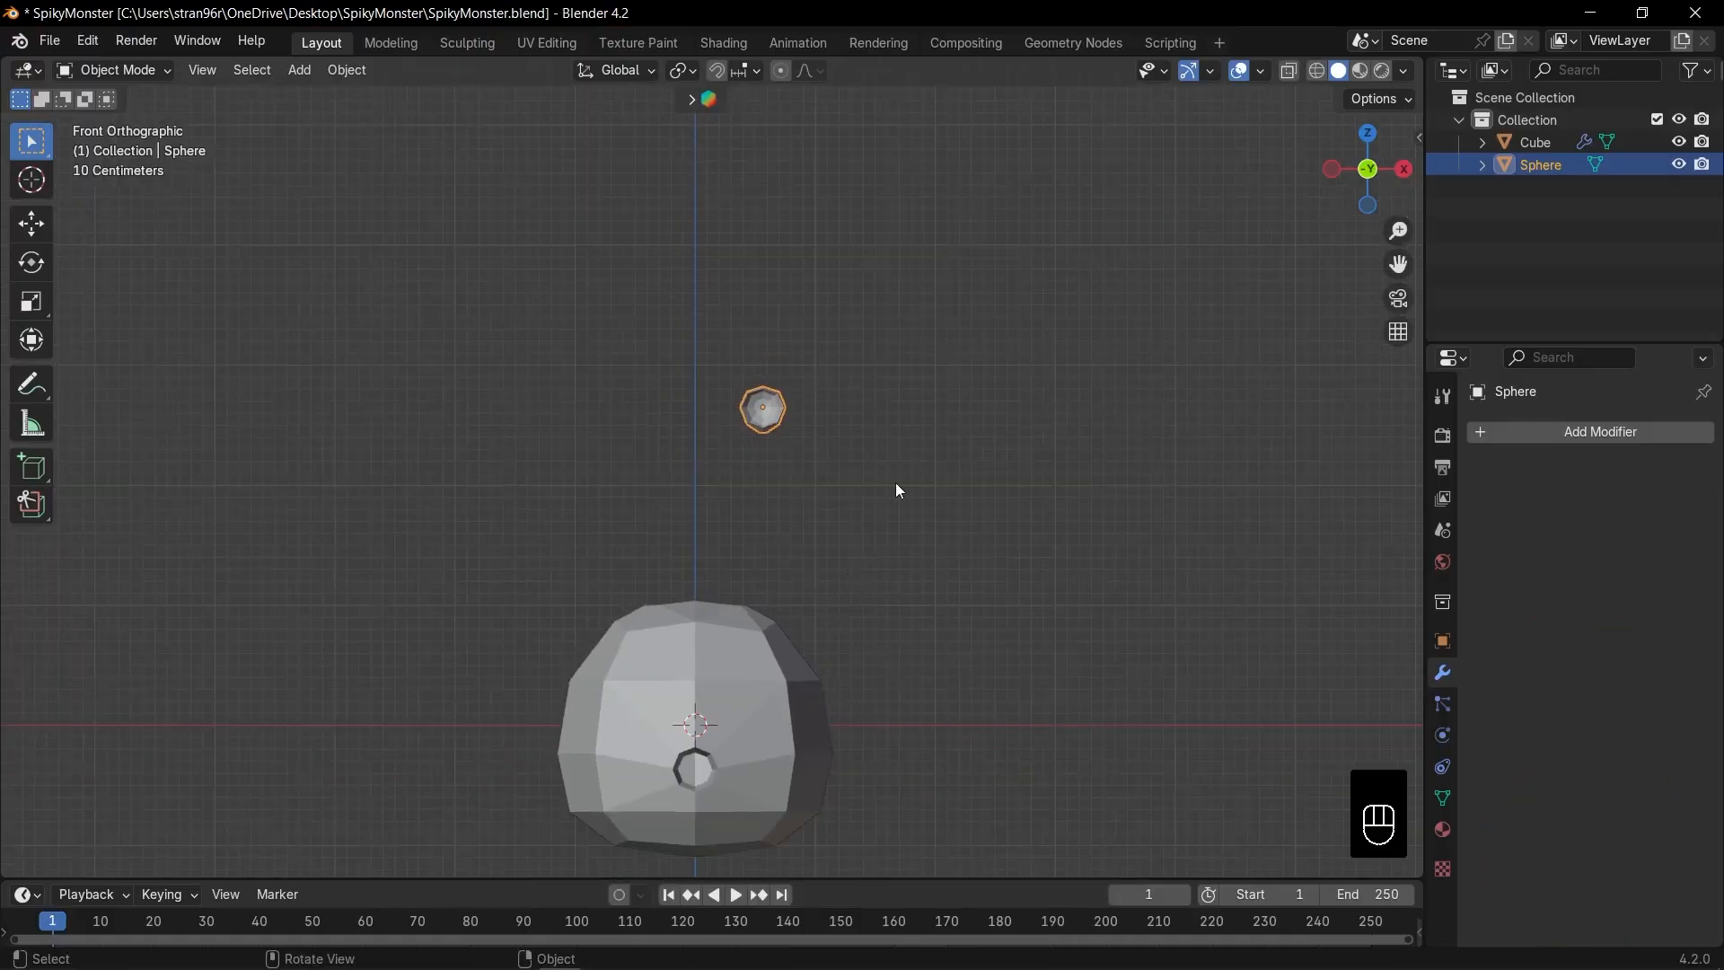
shift+click(756, 643)
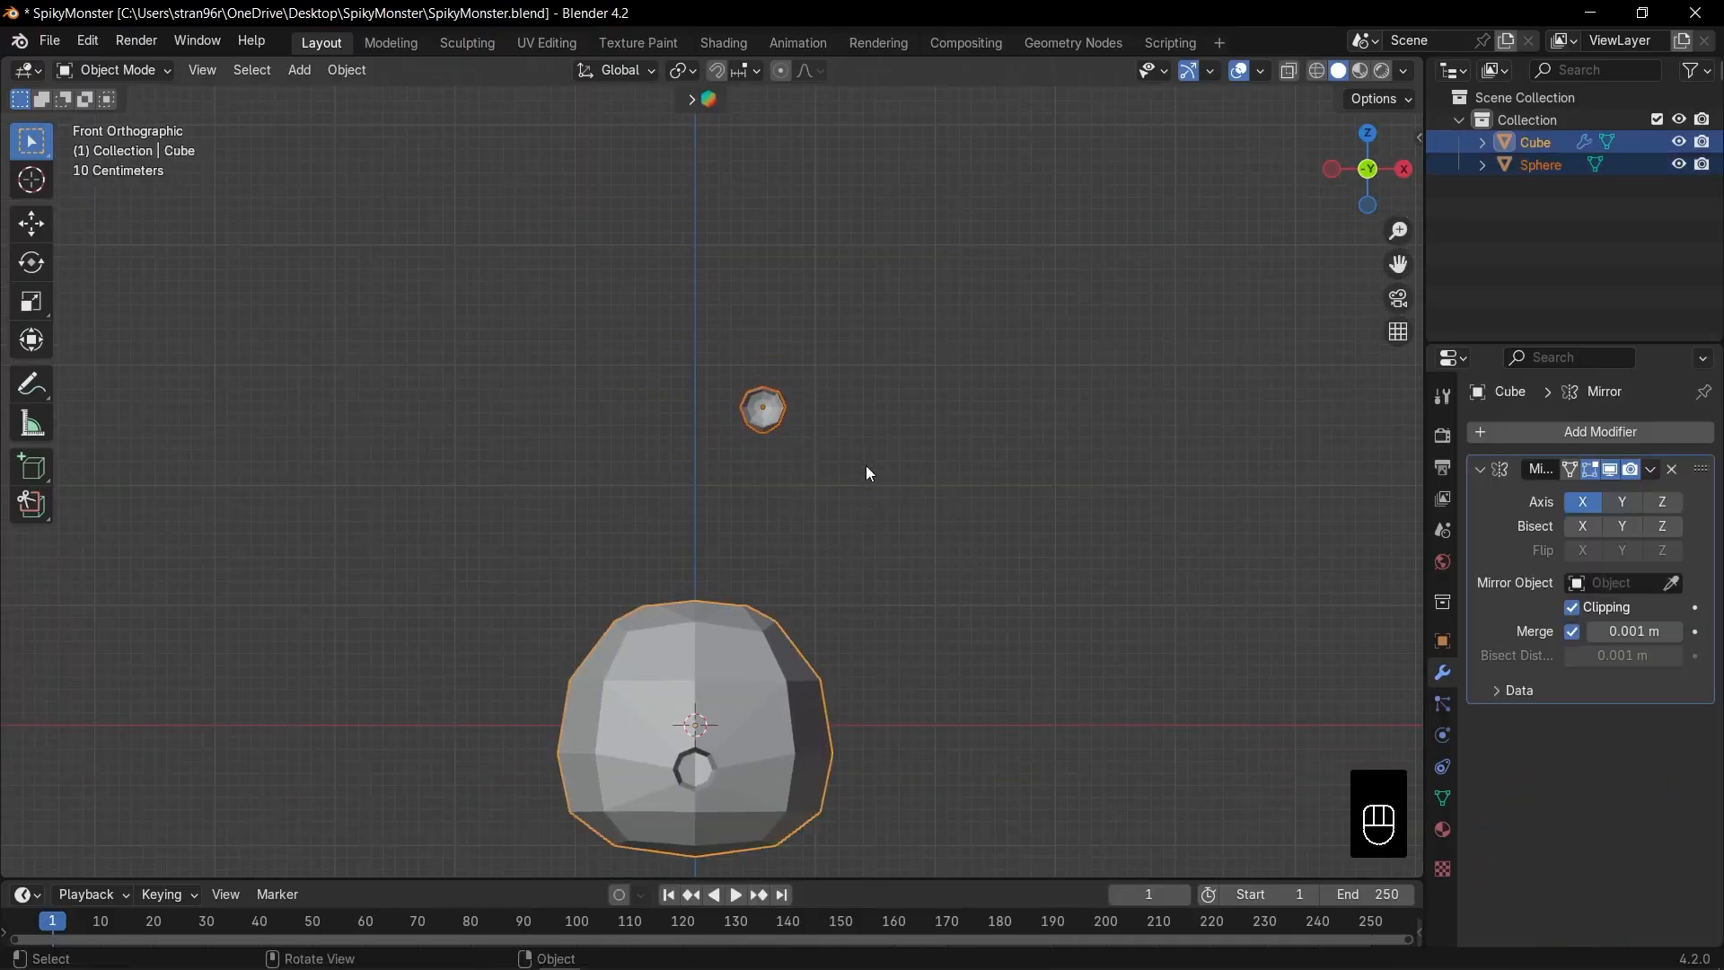
key(ctrl+j)
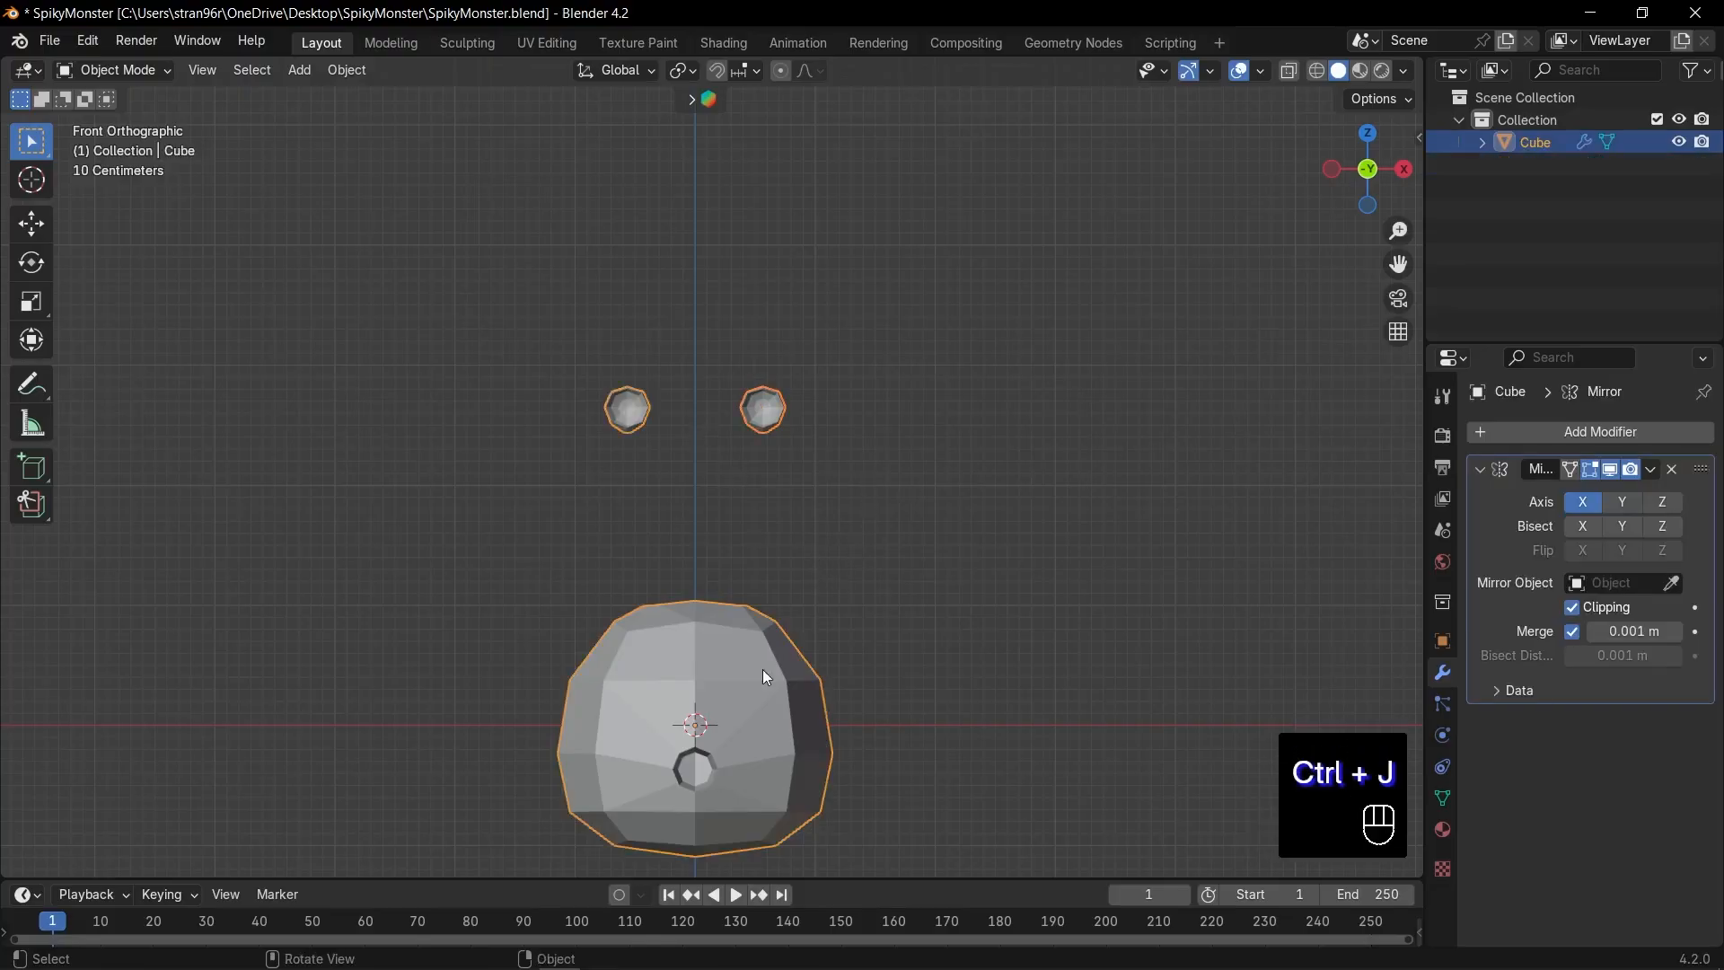
Step: With X-ray on in vertex editing, select the whole eye shell and enlarge it to about 1.53 times its size
click(832, 551)
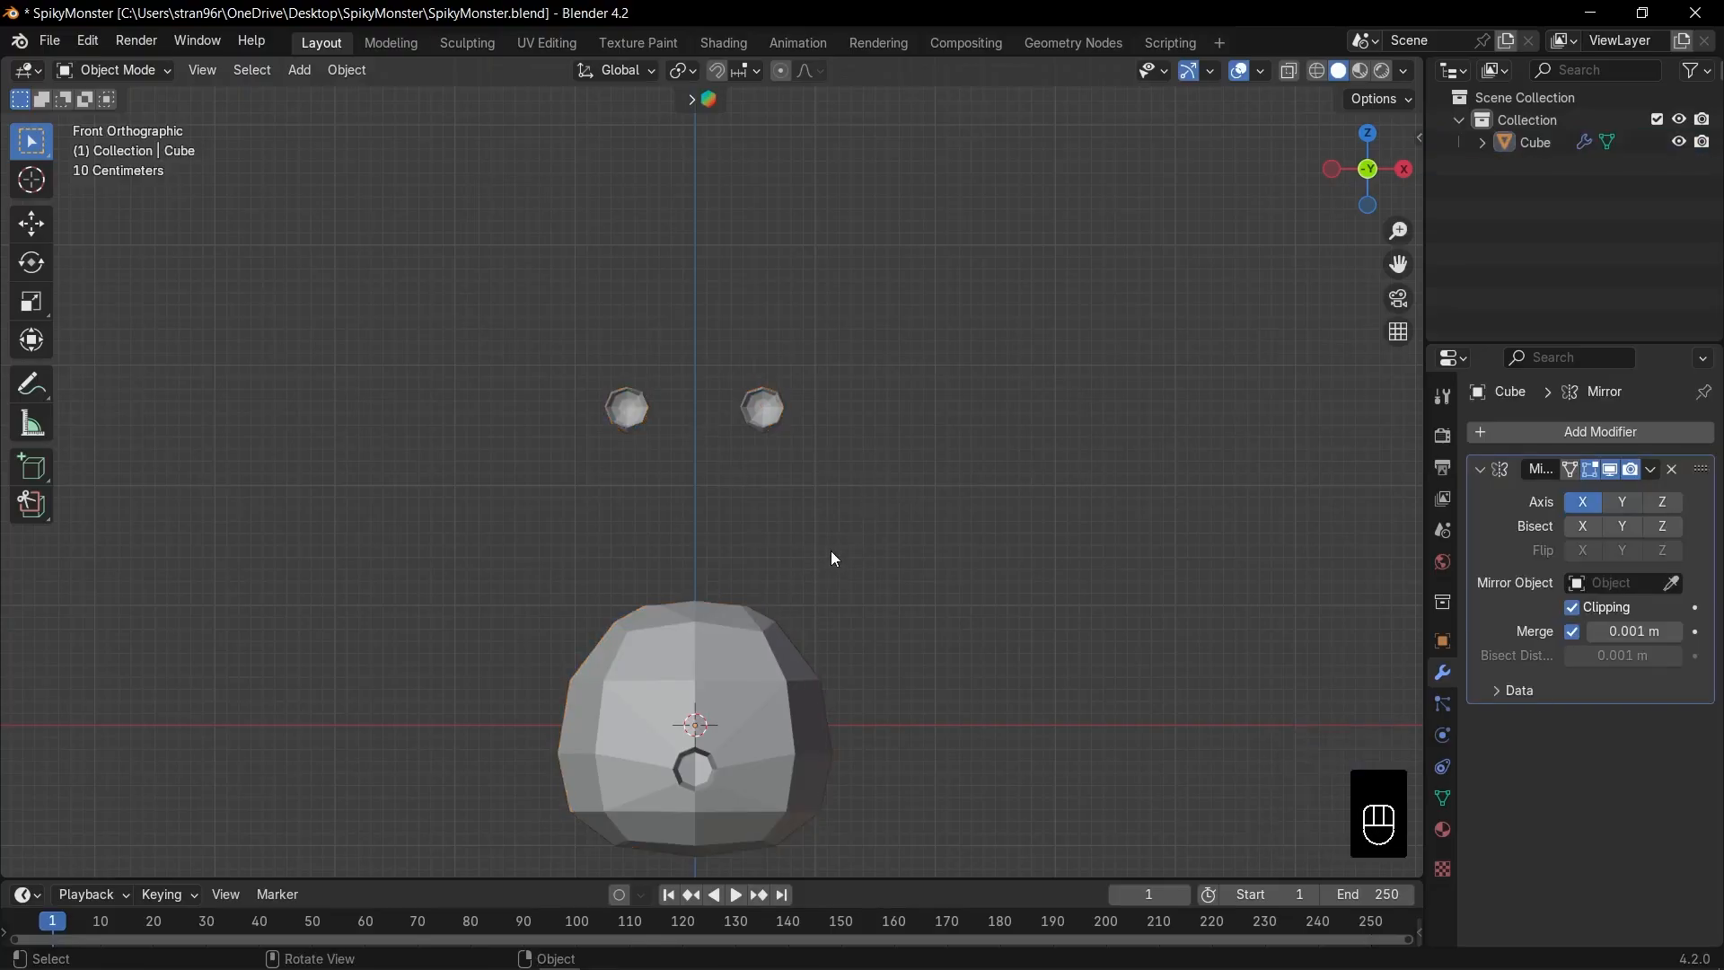
click(768, 422)
scroll(803, 499, up, 4)
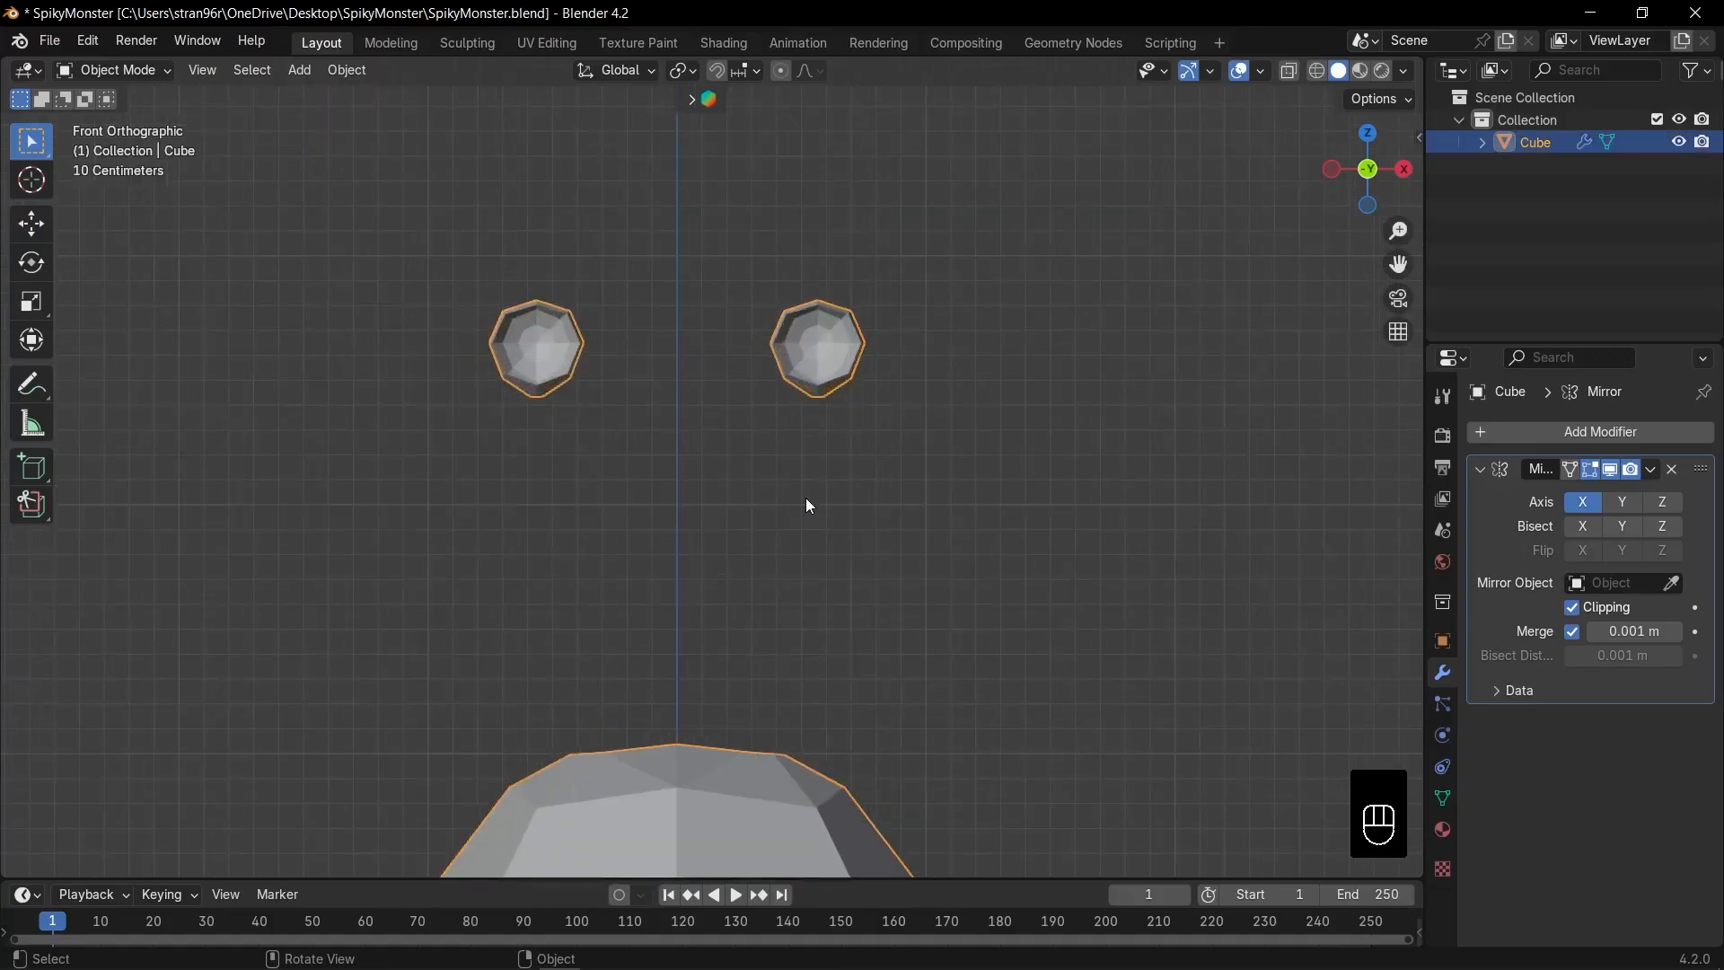
scroll(827, 500, down, 3)
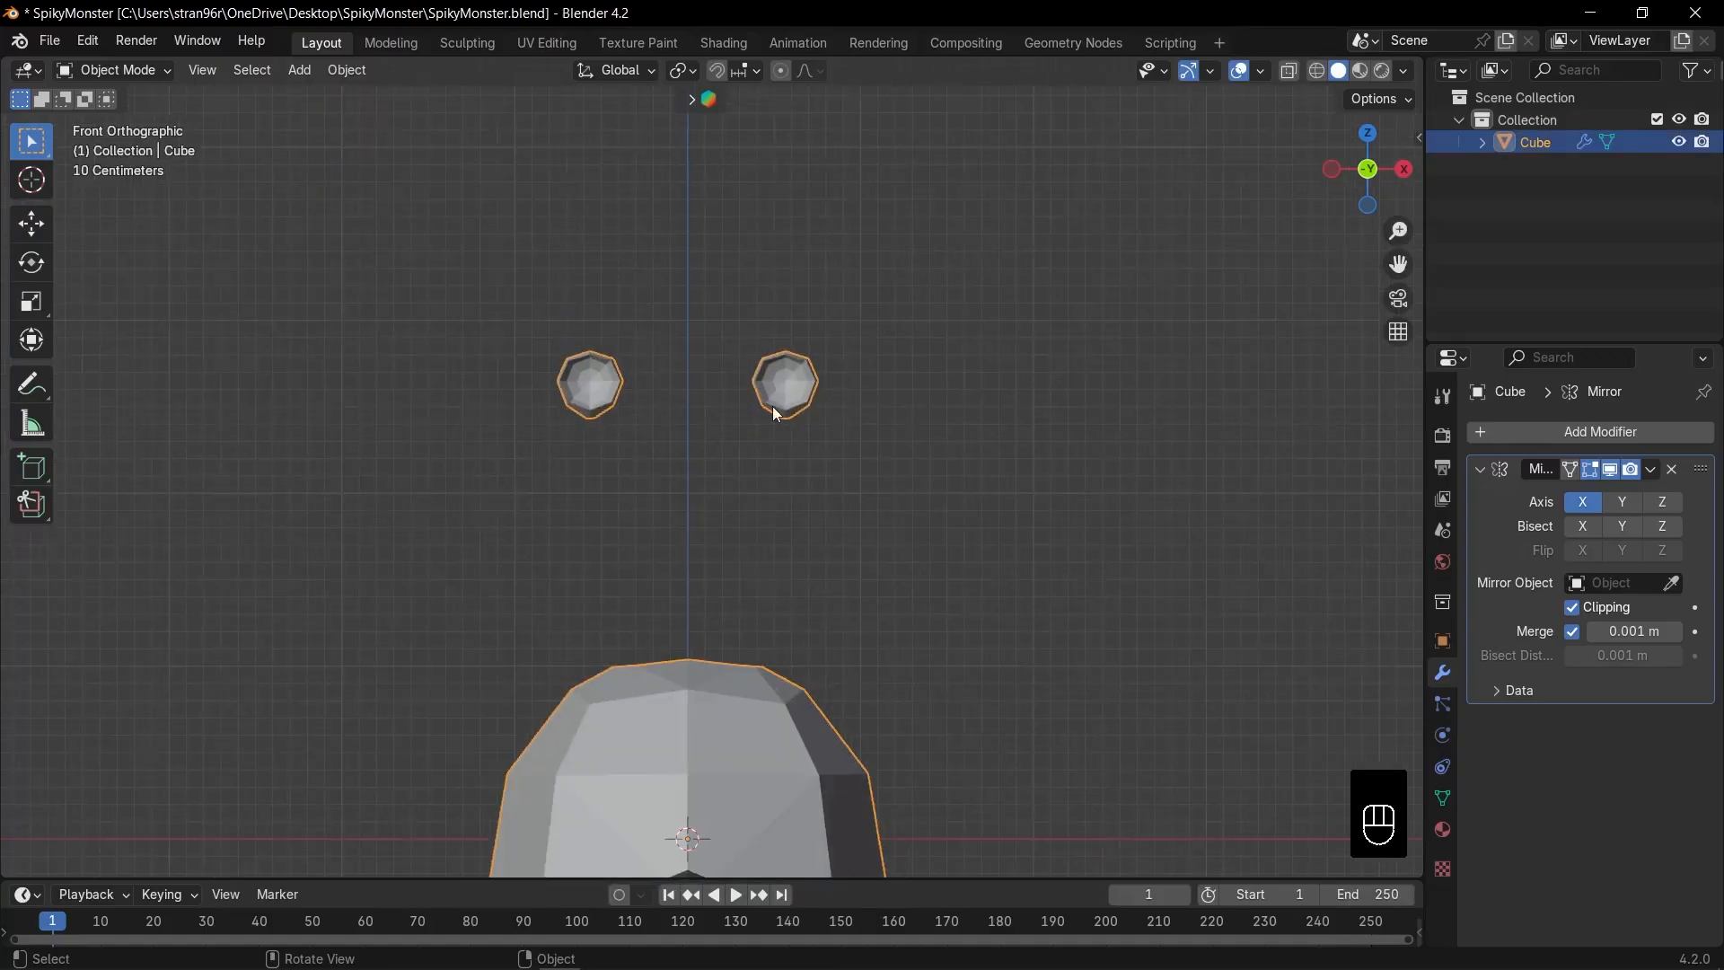
scroll(772, 406, down, 1)
key(Tab)
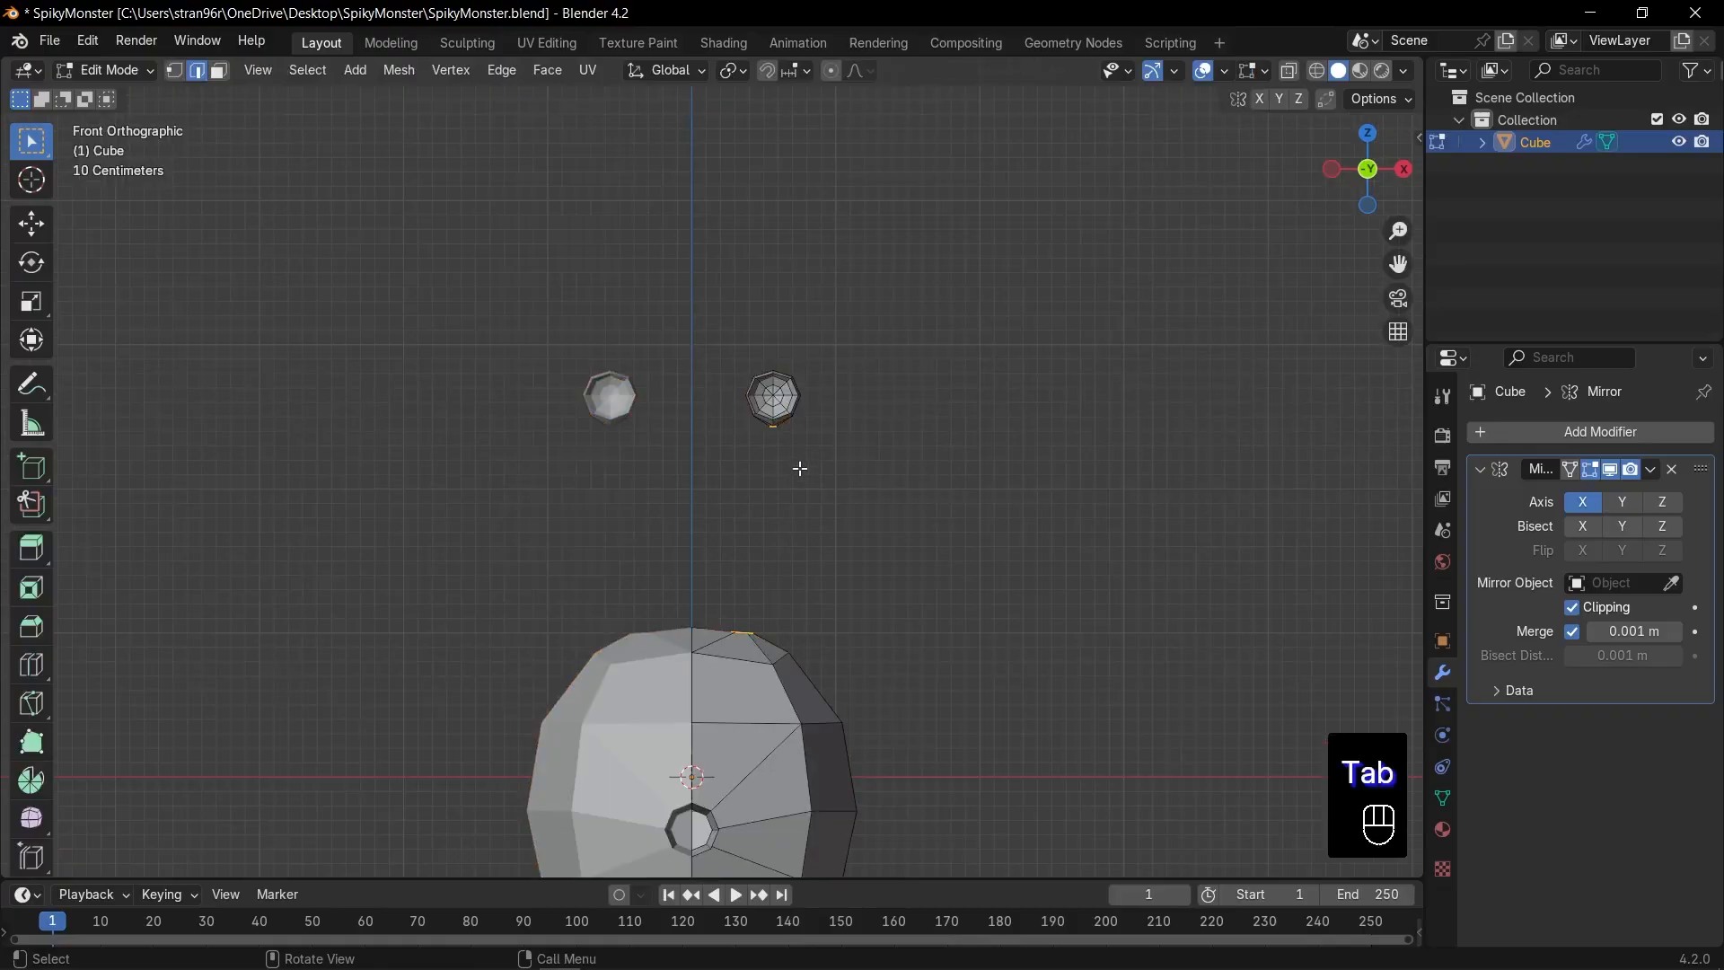
key(1)
key(alt+z)
drag(702, 303, 867, 458)
key(s)
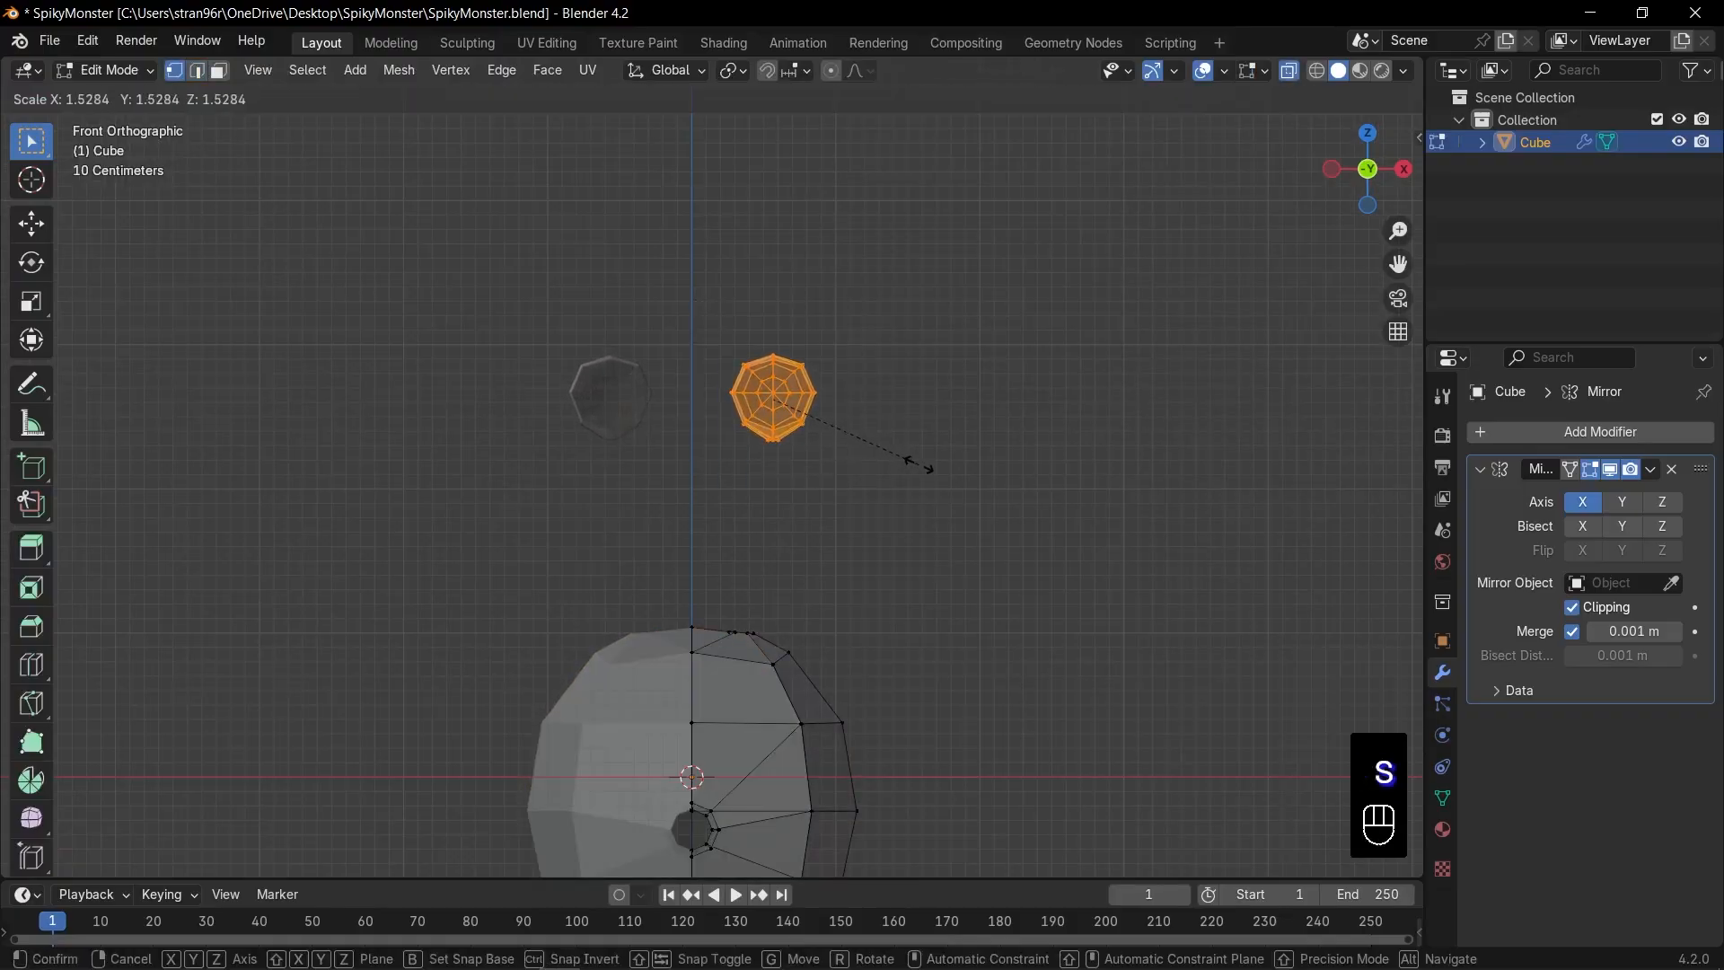
click(924, 463)
Step: Move the eye shell slightly up and toward the centreline, and enlarge it a little further
key(g)
key(s)
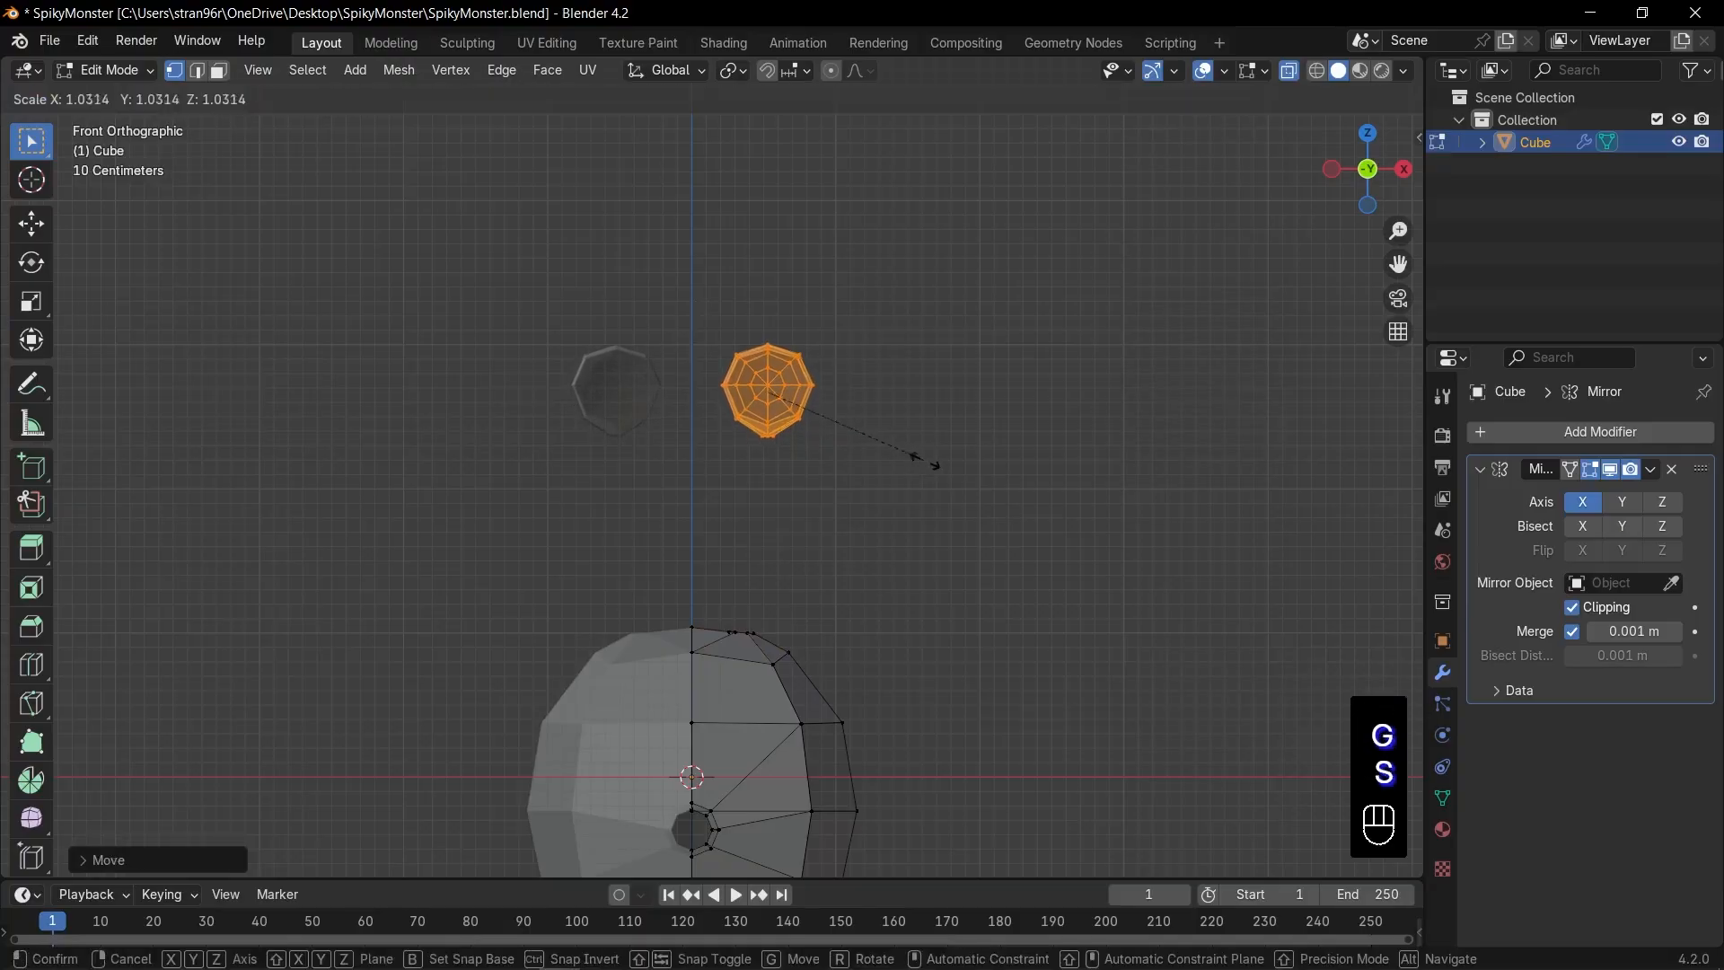
click(940, 469)
Step: Bridge the edge loops of the eye shell's underside hole and the socket opening on top of the body into a stalk
scroll(799, 487, up, 3)
scroll(799, 488, up, 4)
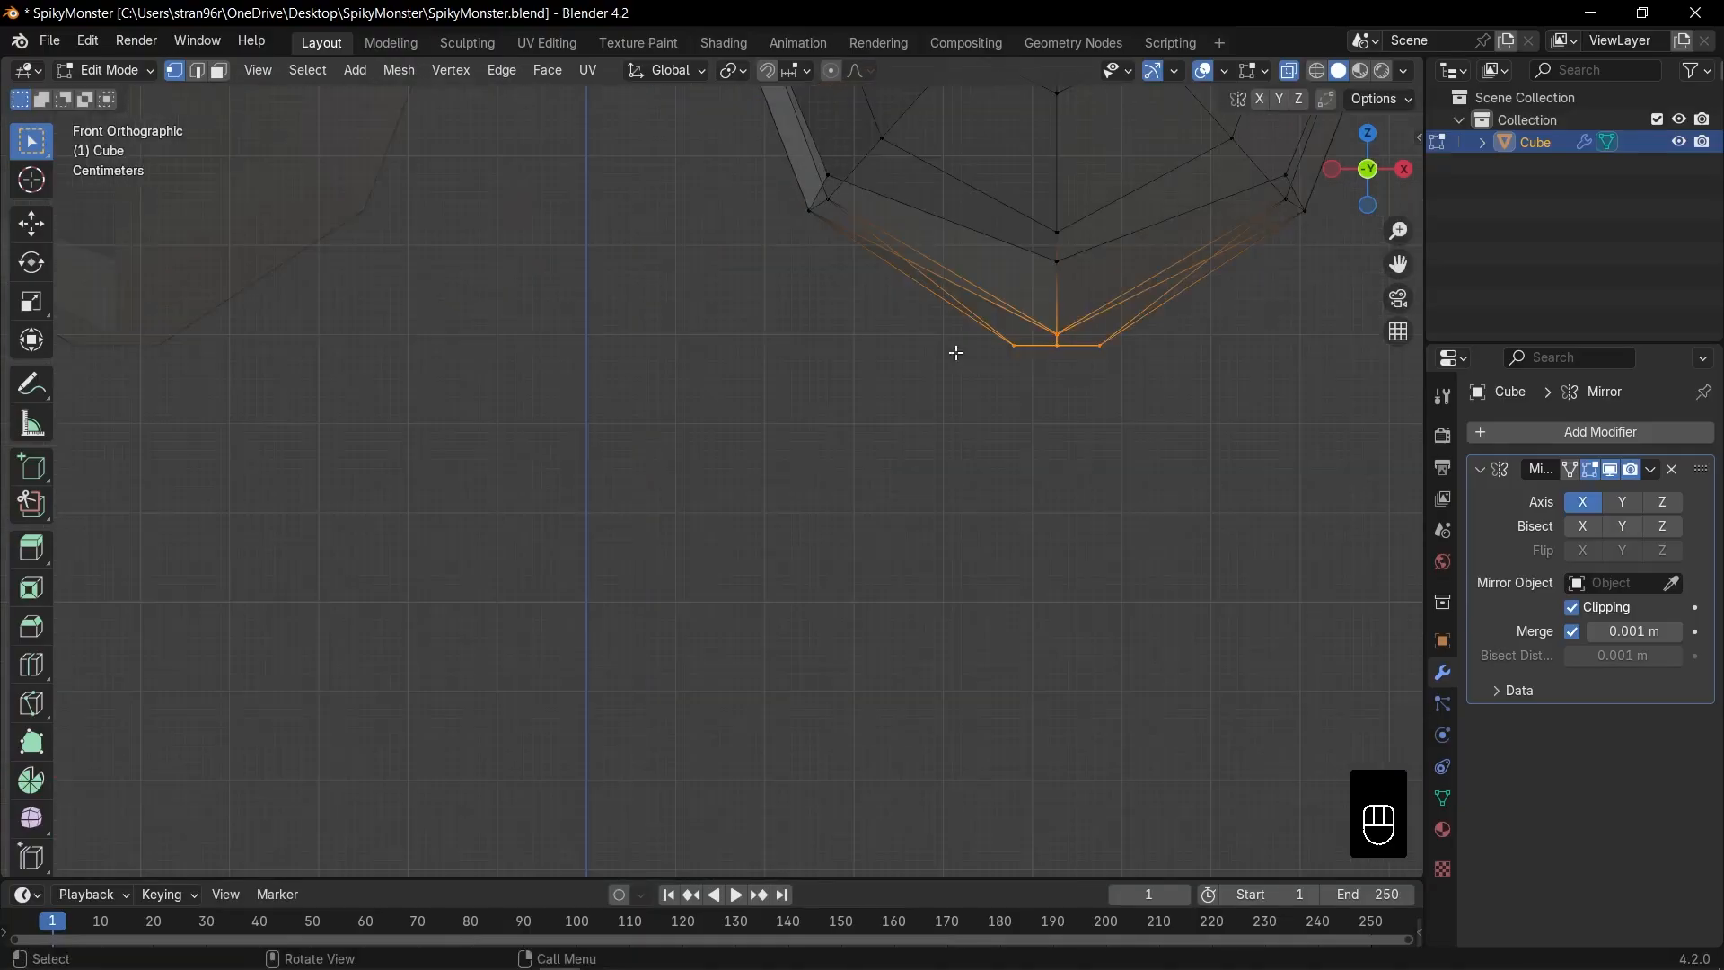
drag(979, 339, 1136, 398)
scroll(1030, 468, down, 5)
shift+middle_drag(910, 508, 879, 389)
scroll(832, 509, up, 2)
shift+drag(666, 599, 761, 653)
scroll(823, 532, down, 3)
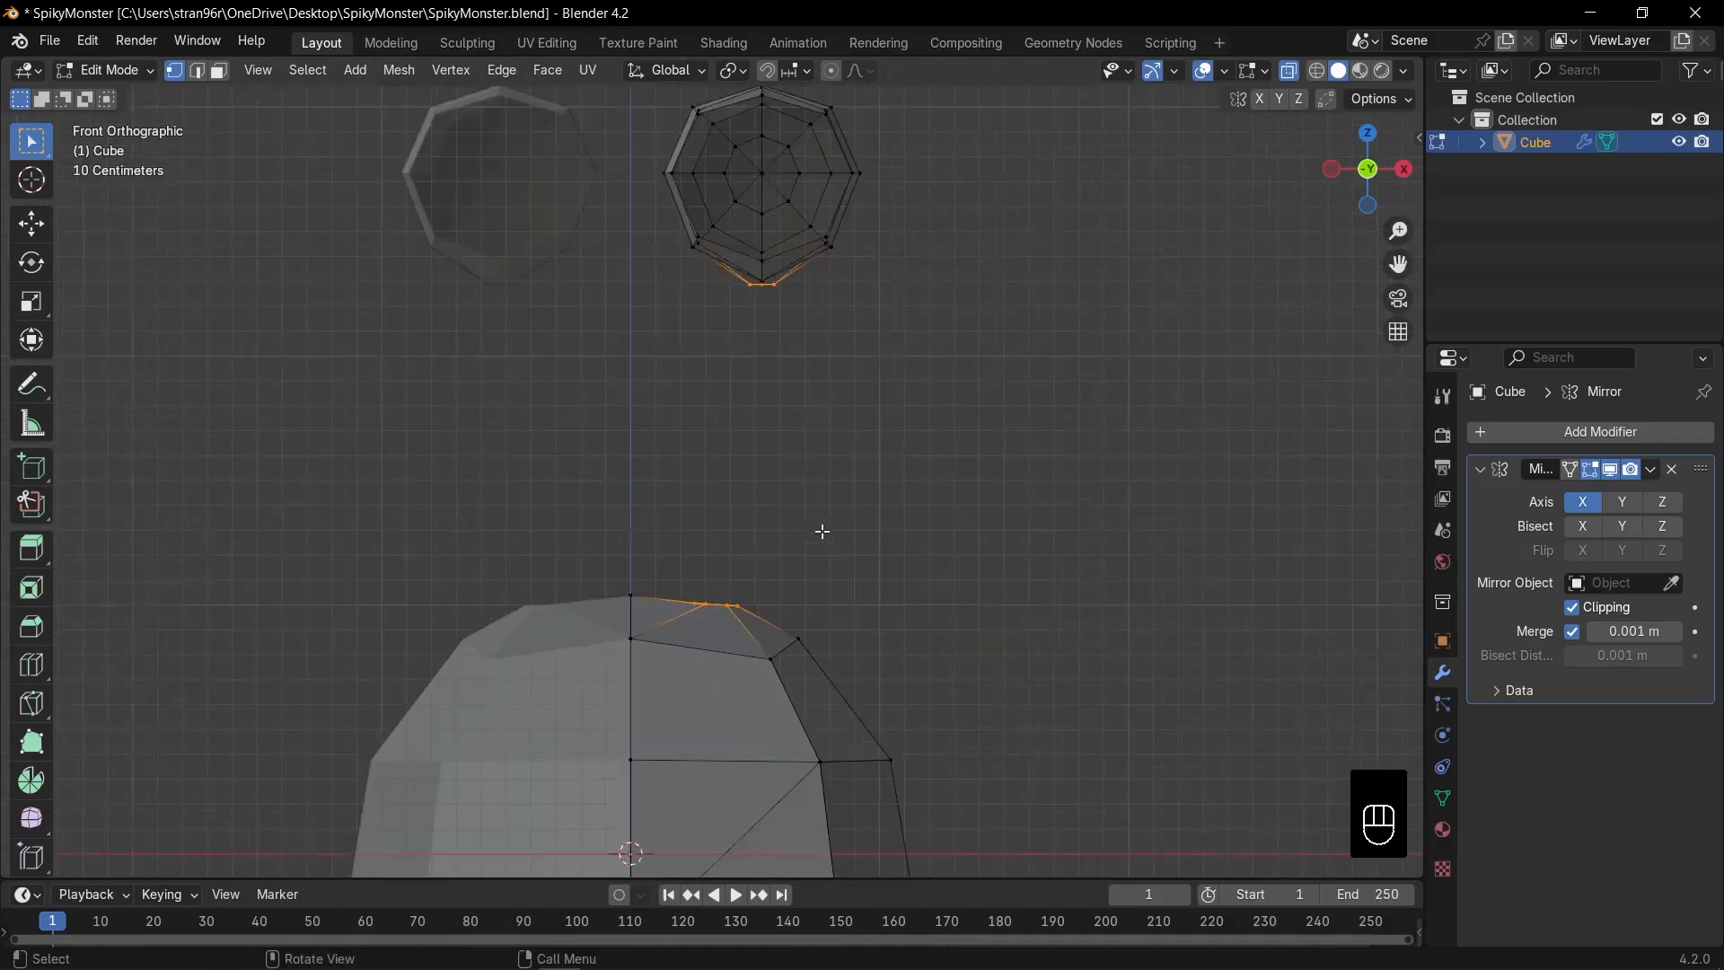
key(F3)
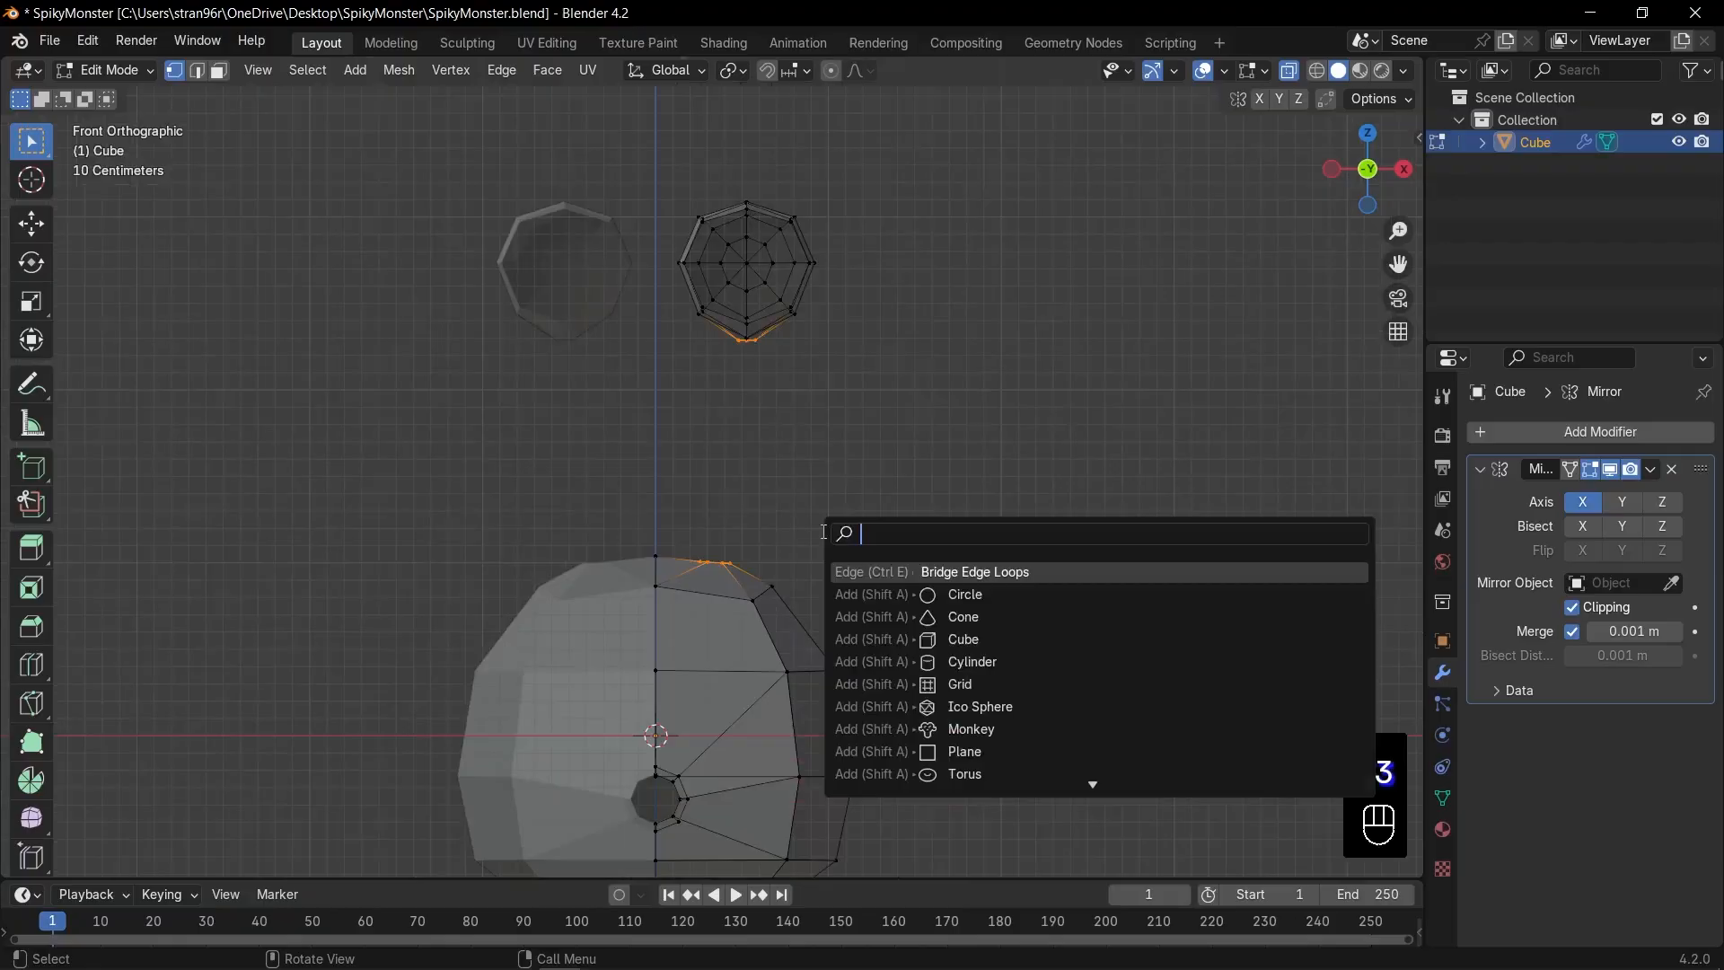
text(bri)
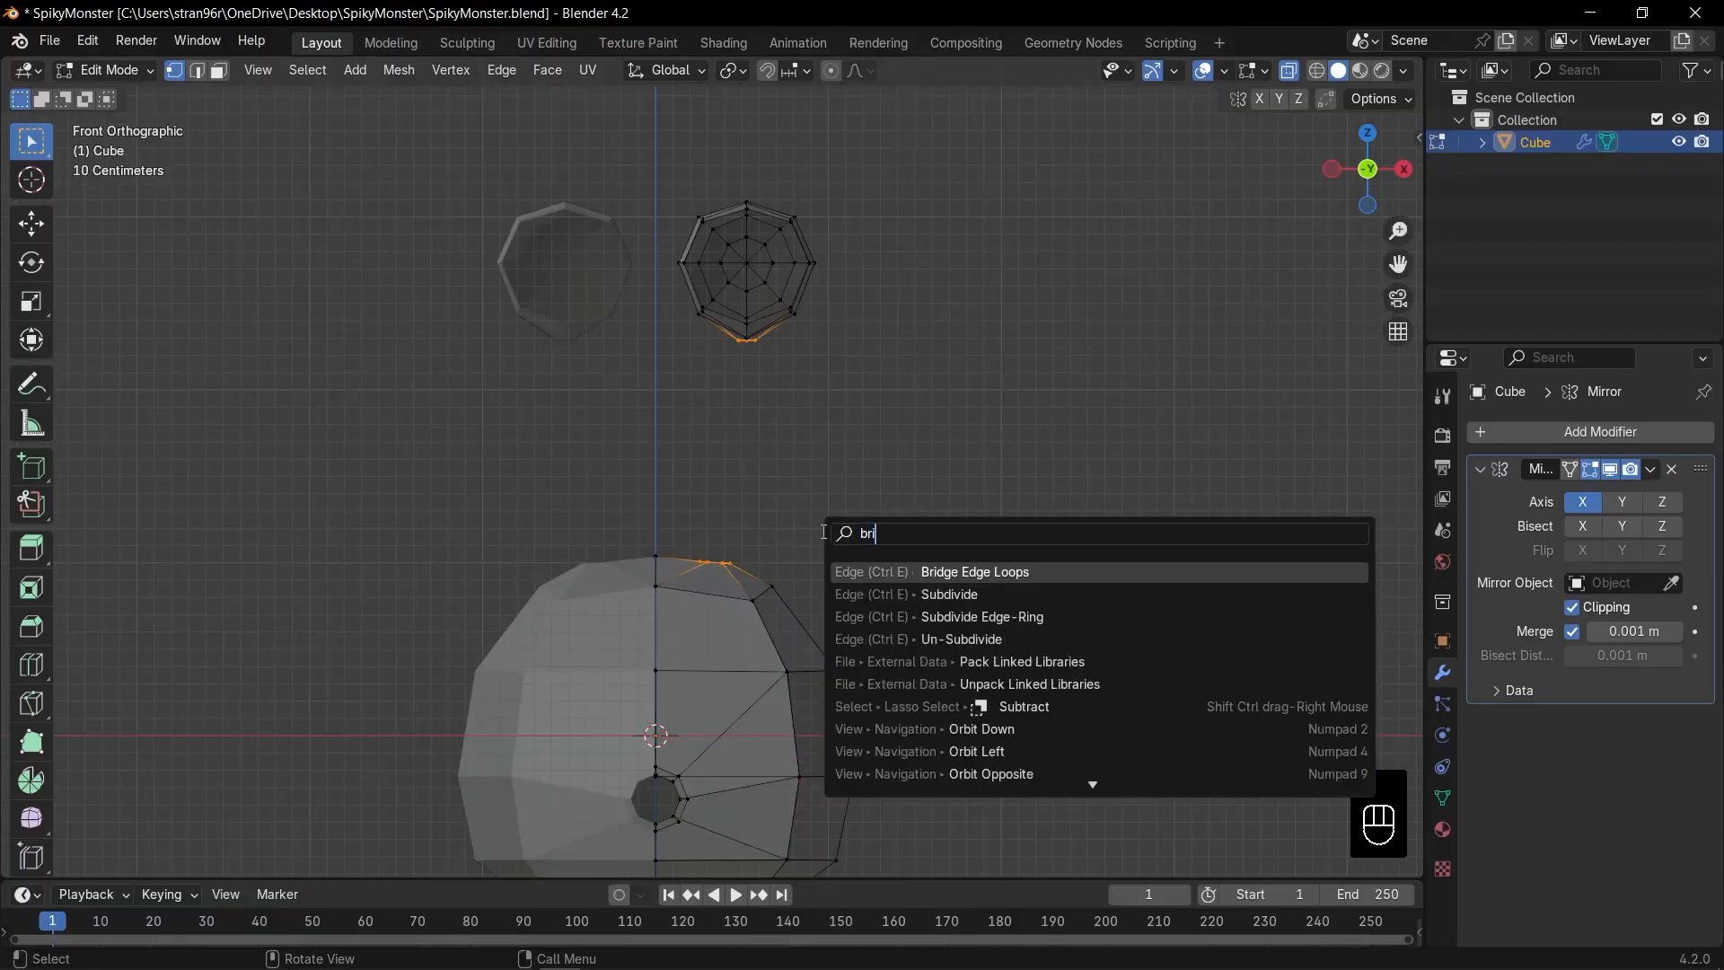
key(Return)
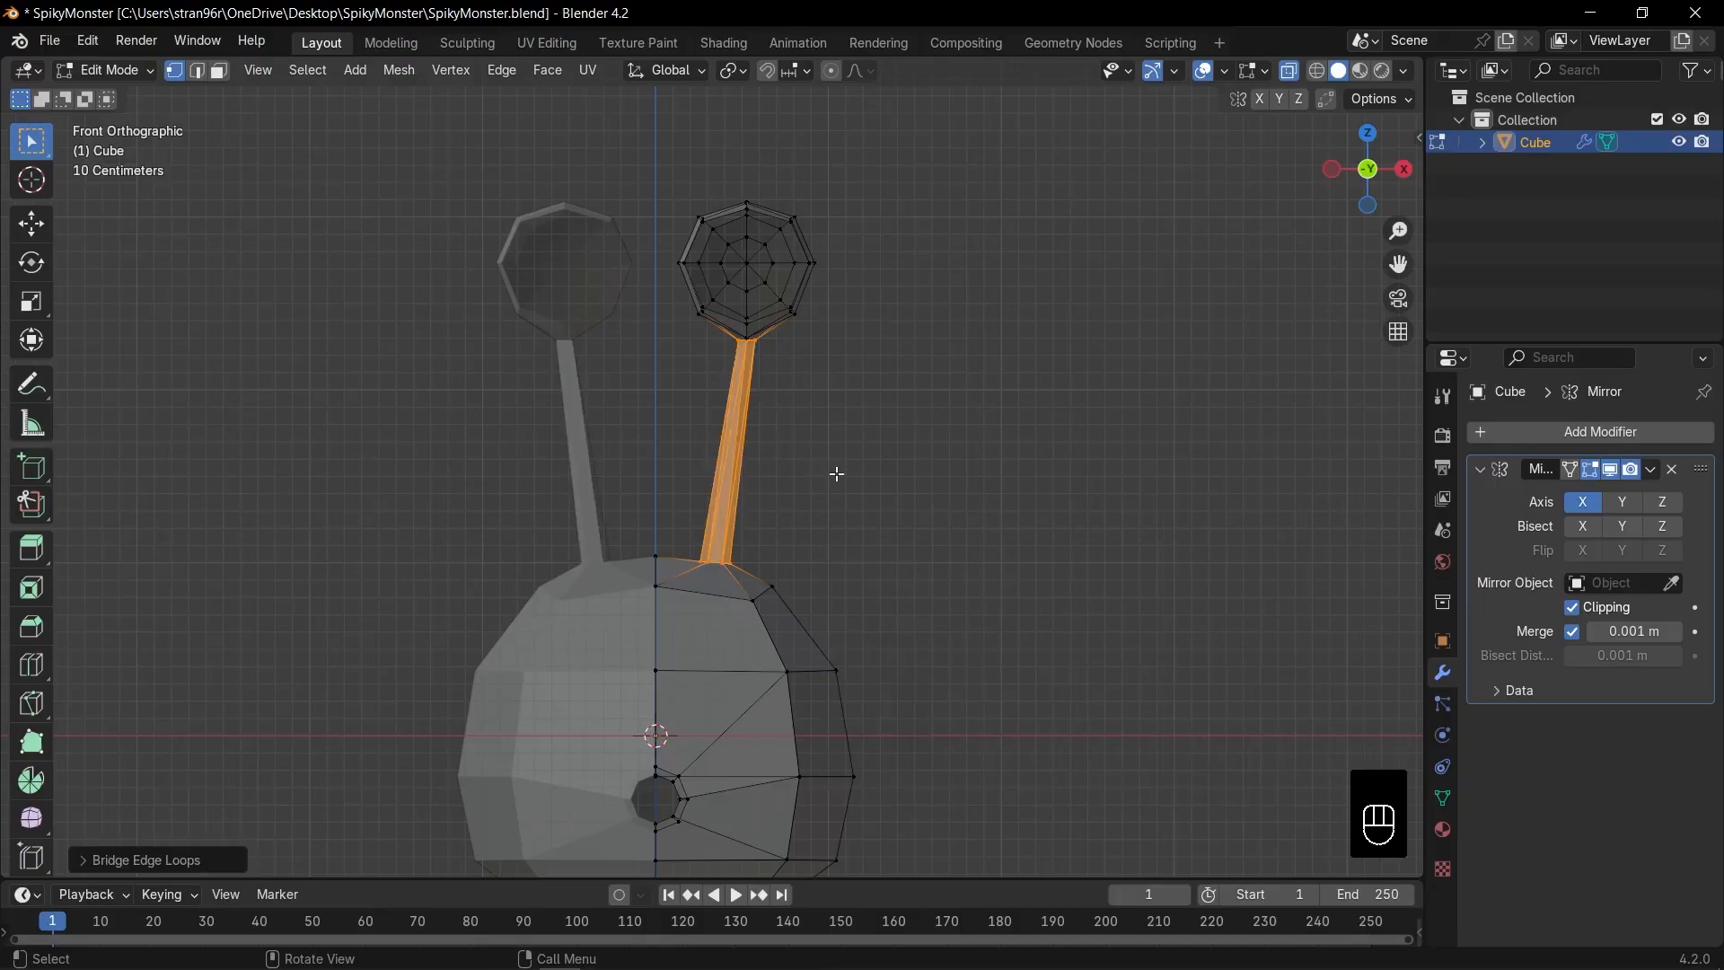
Step: Move the vertices at the stalk's base about 0.1 m outward along X and 0.03 m up along Z
scroll(837, 473, down, 1)
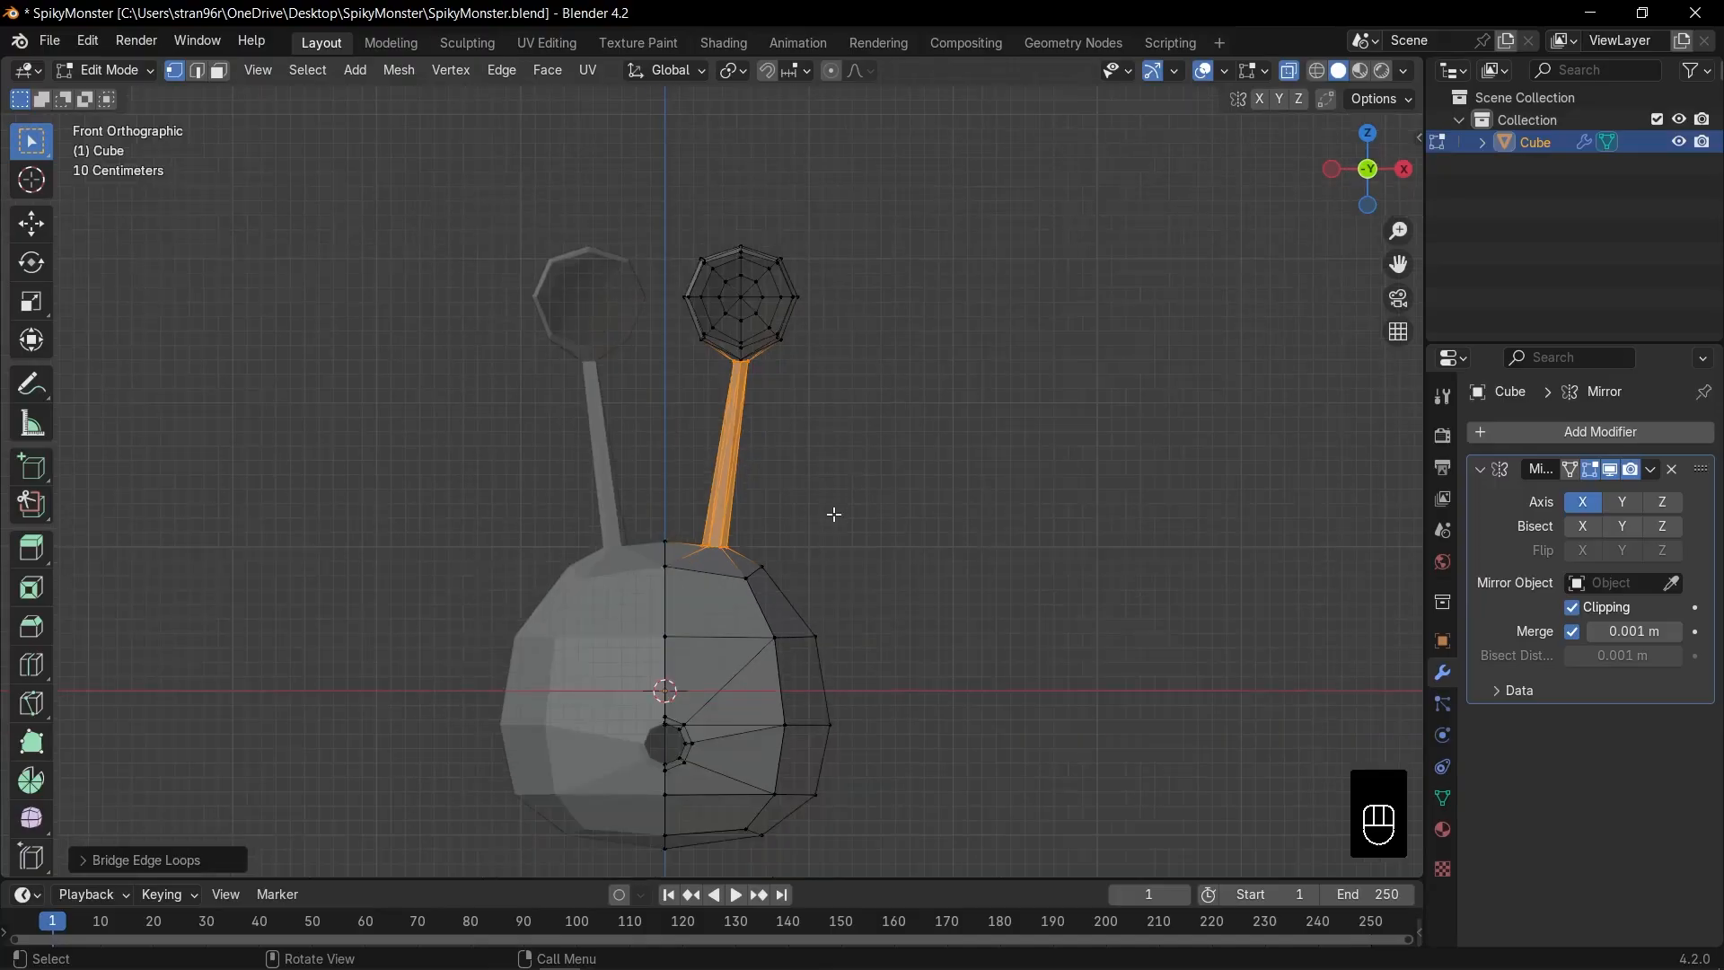
scroll(834, 514, up, 2)
key(b)
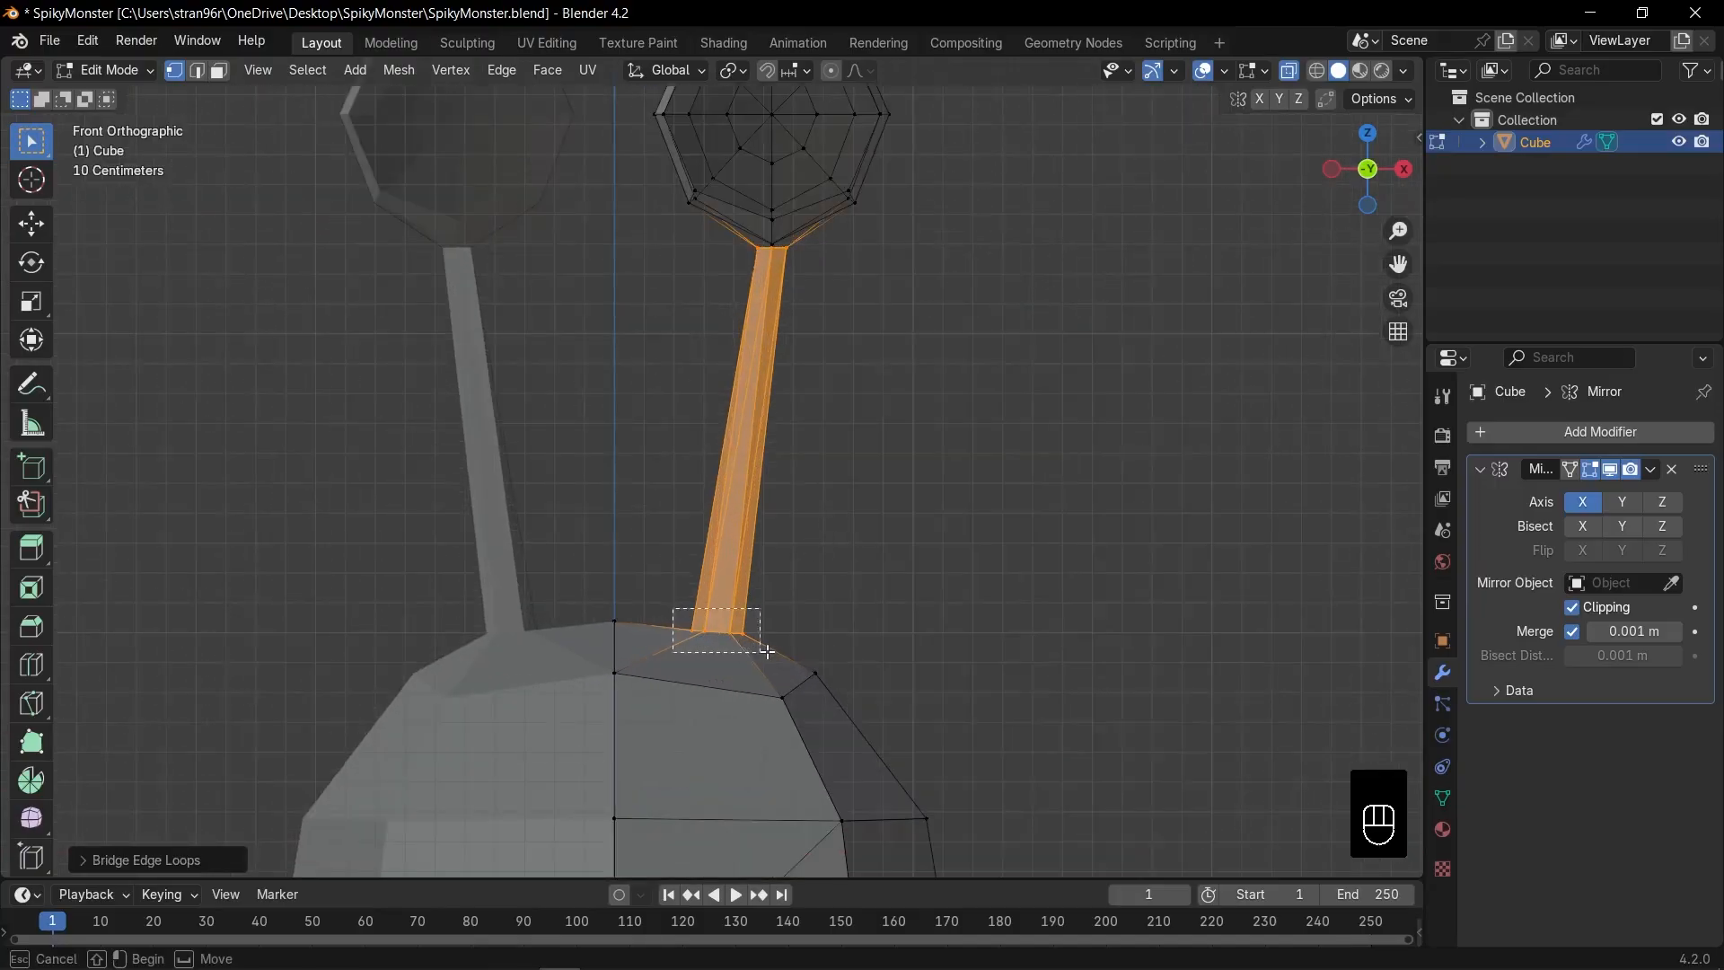
drag(768, 652, 768, 651)
key(g)
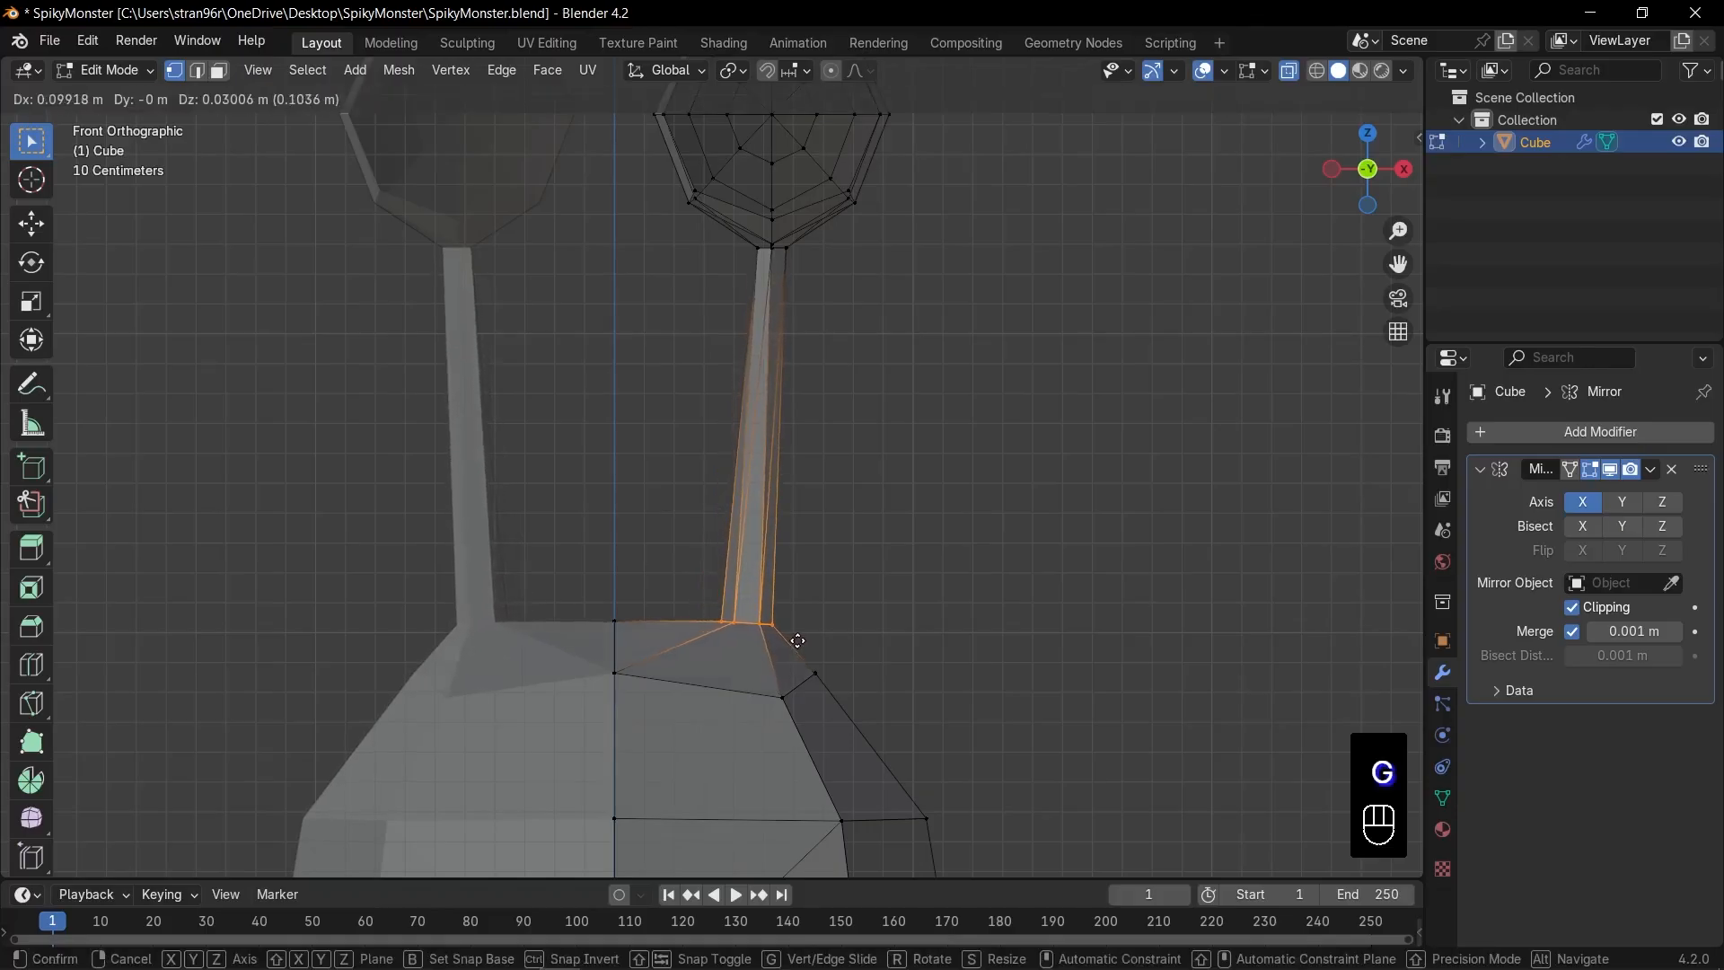
click(798, 640)
Step: Add two evenly spaced loop cuts across the eye stalk without sliding them
scroll(800, 628, down, 4)
shift+middle_drag(831, 450, 811, 468)
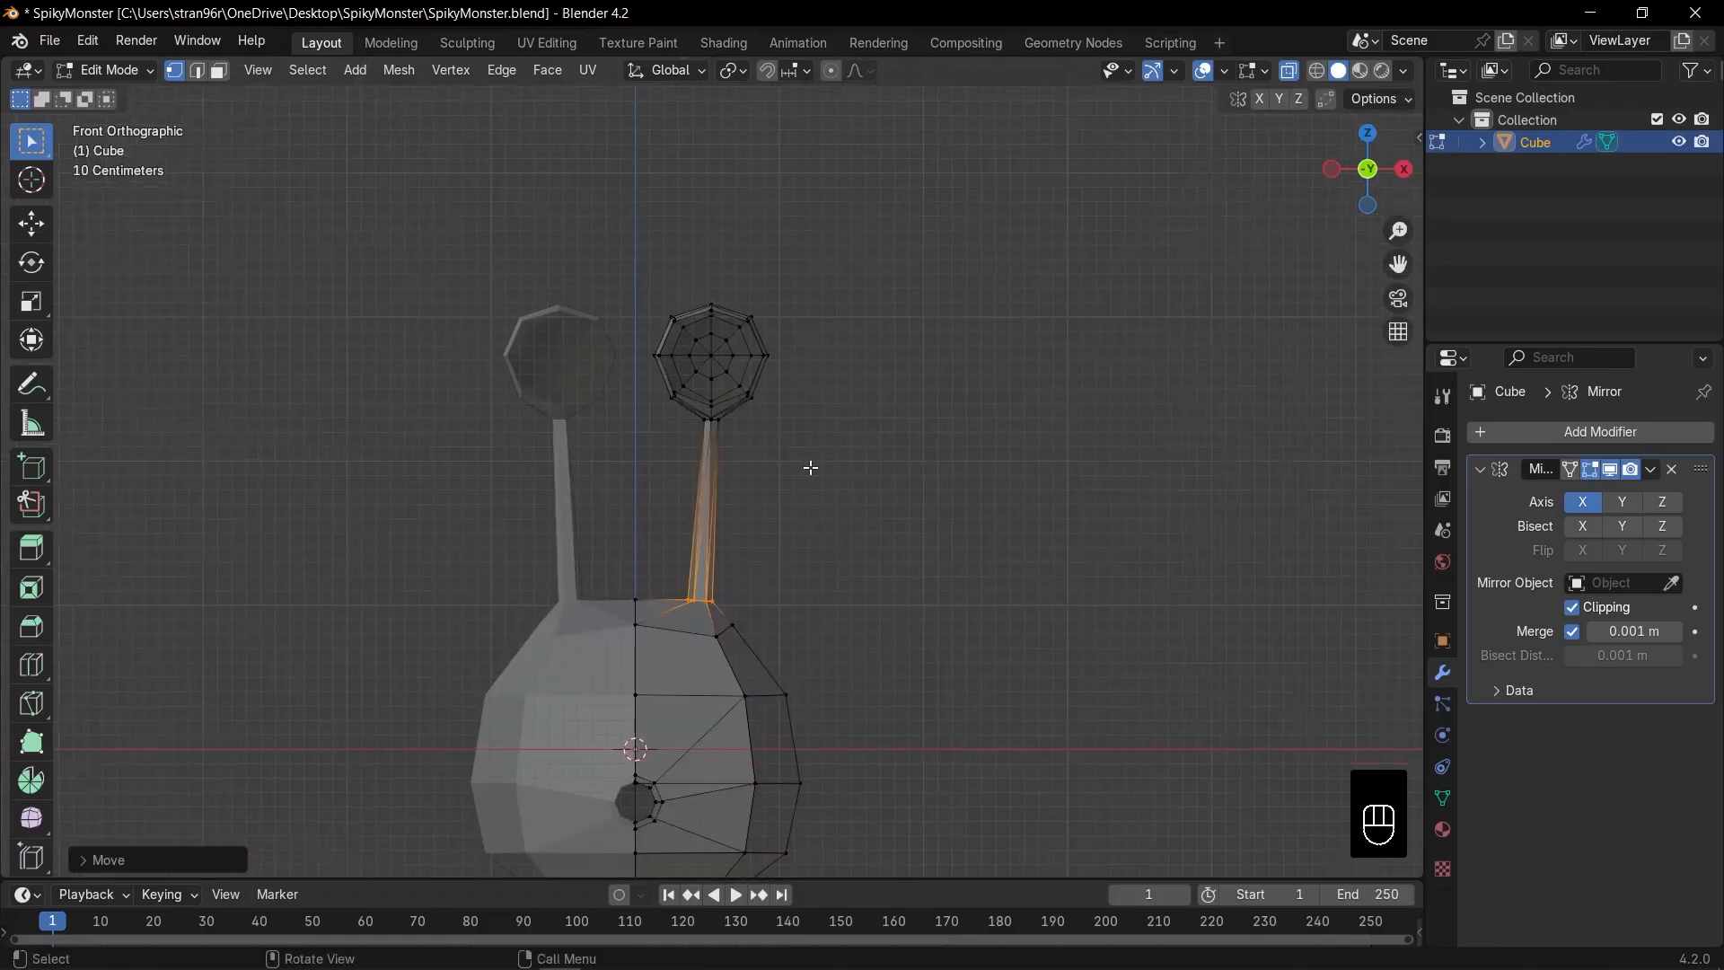
scroll(811, 468, up, 3)
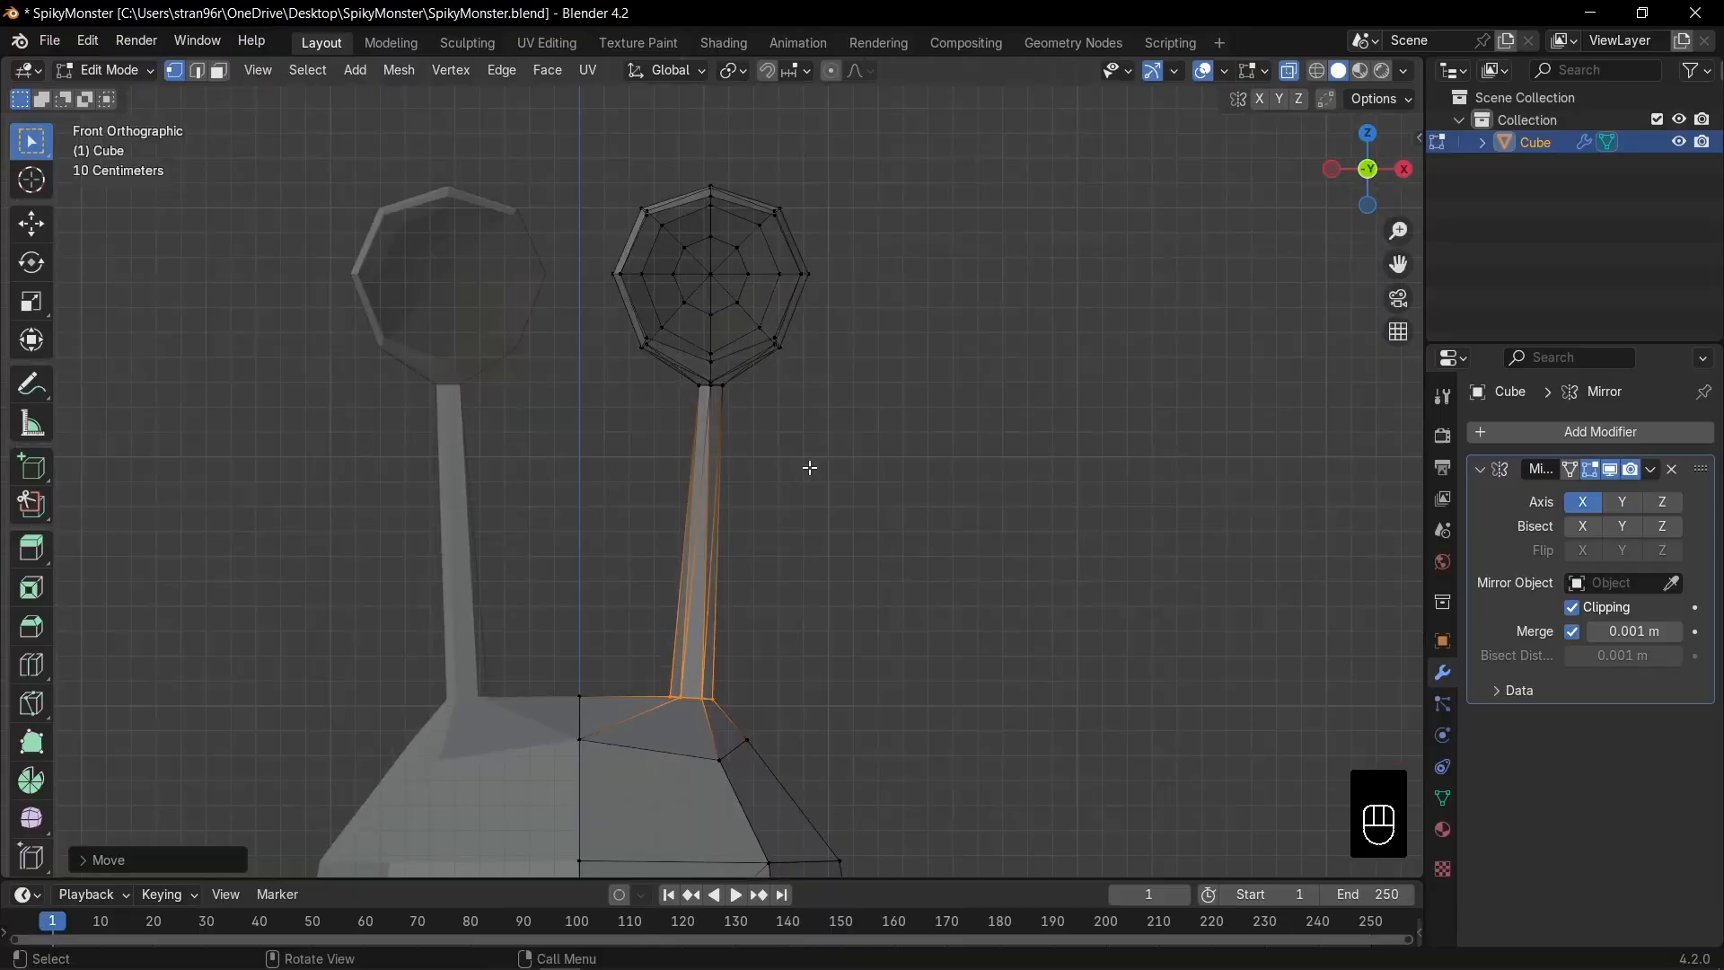
key(ctrl+r)
click(731, 572)
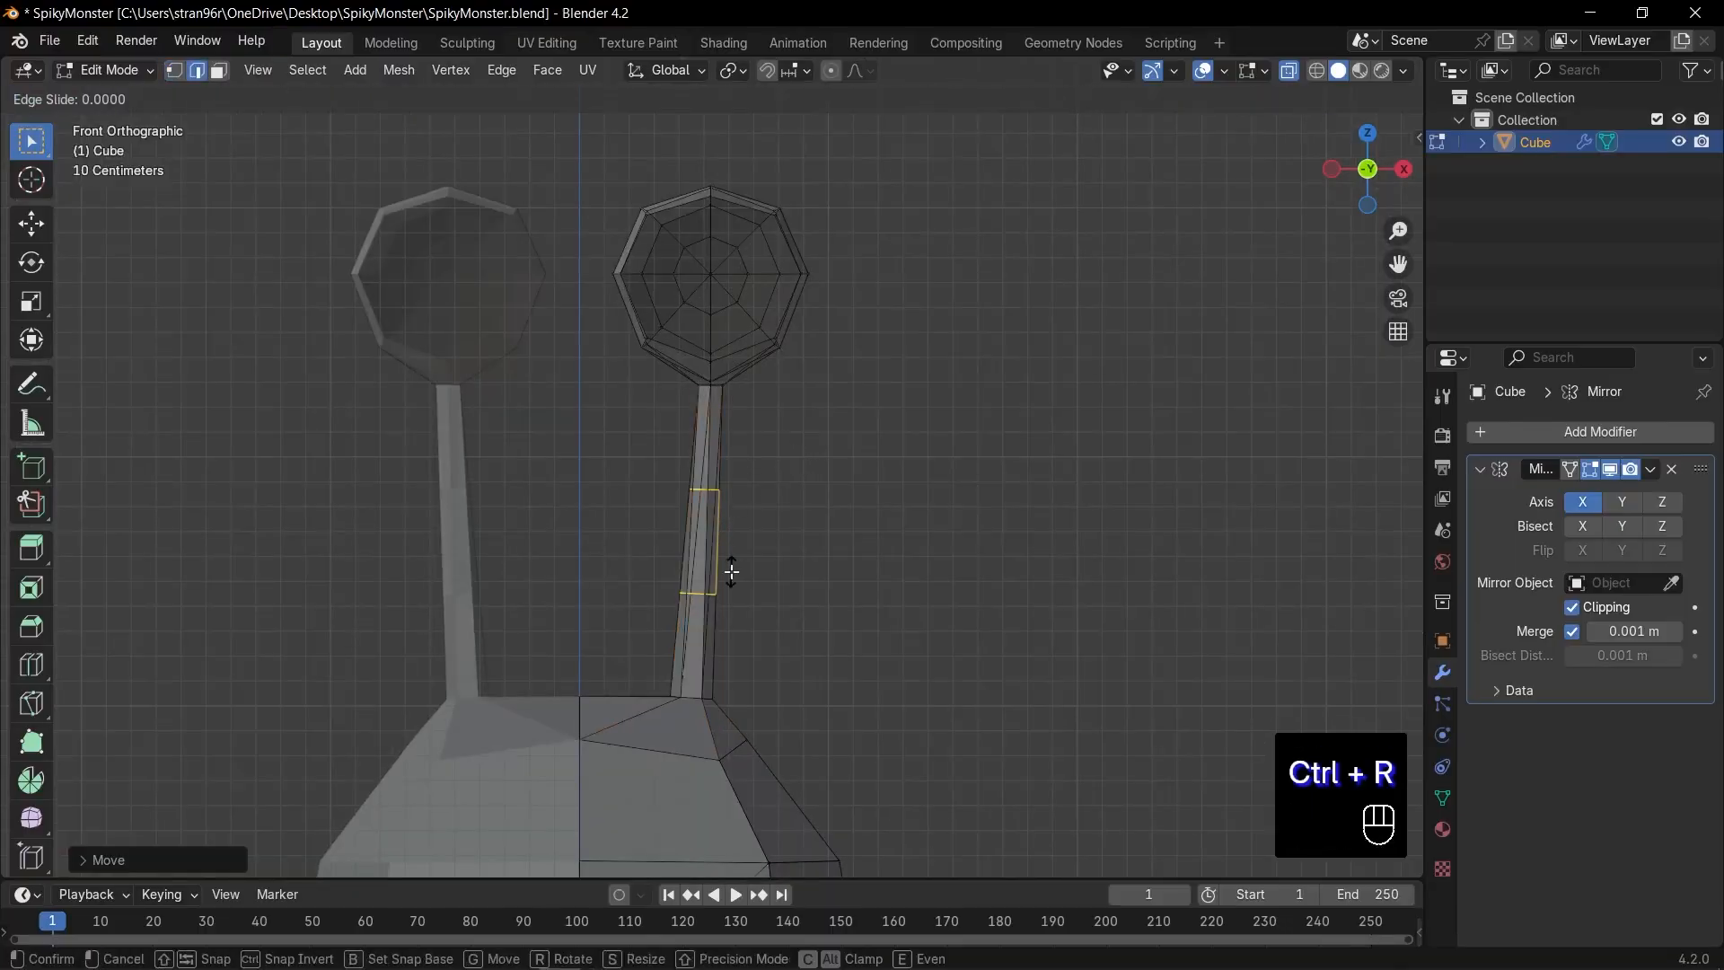
right_click(744, 570)
Step: Narrow the eye stalk by scaling its upper loop to about 0.49 and its lower loop to about 0.47
drag(644, 464, 762, 515)
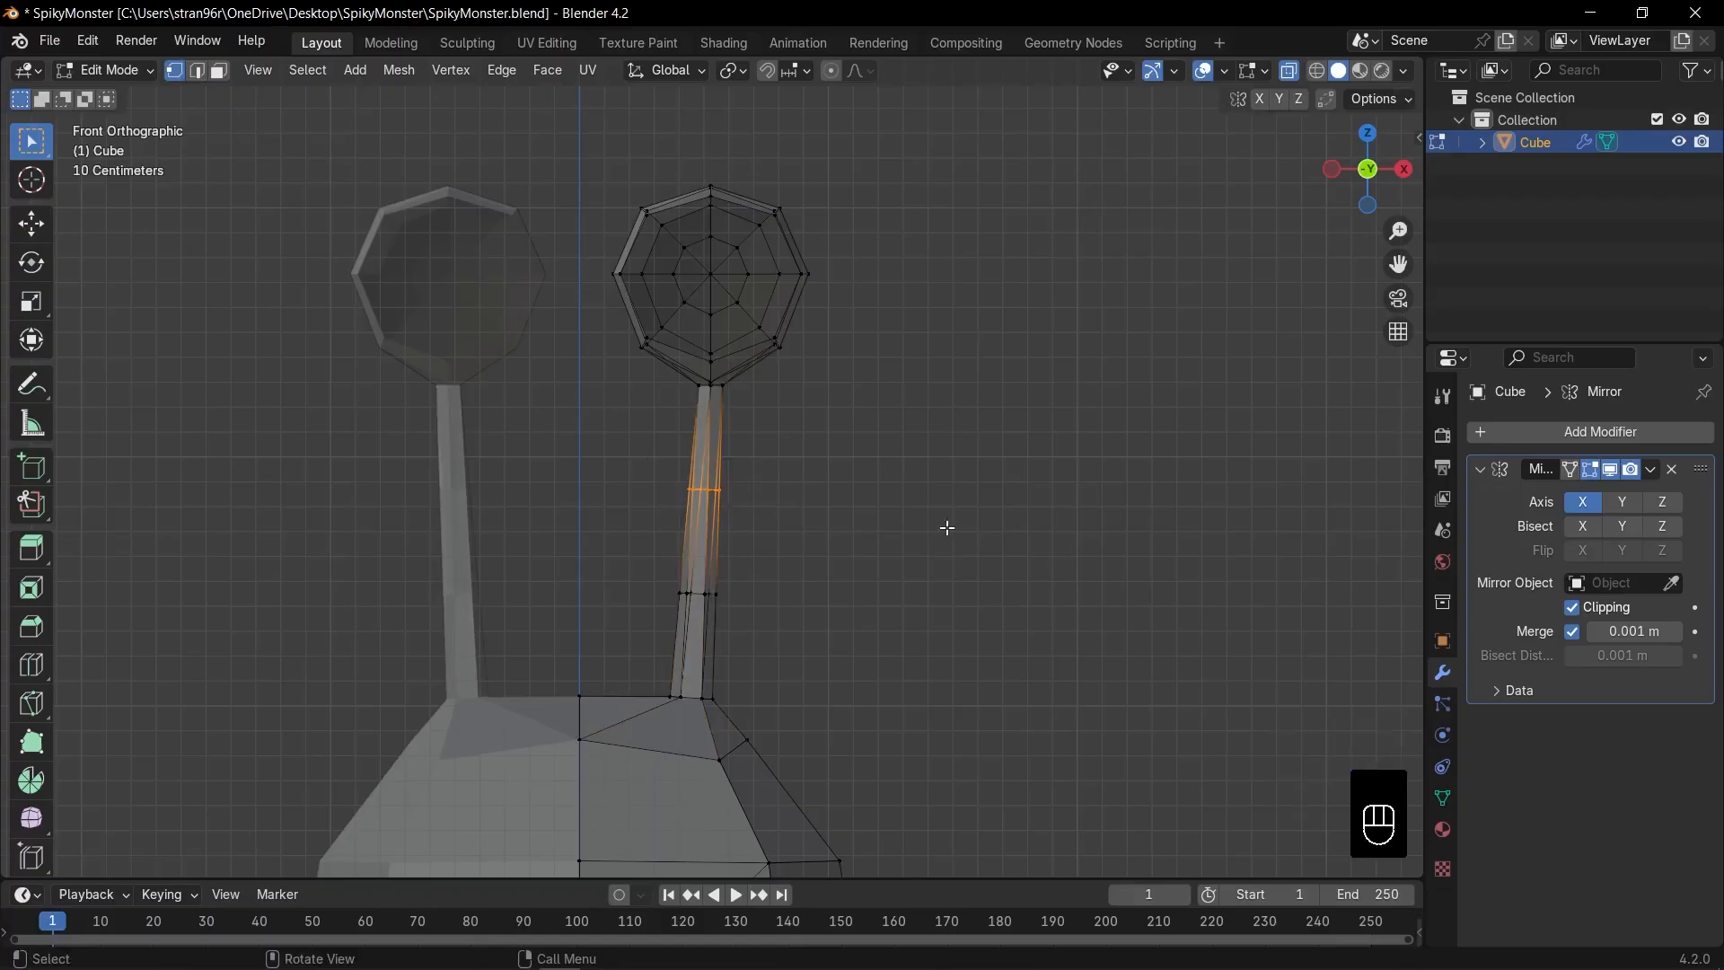
key(s)
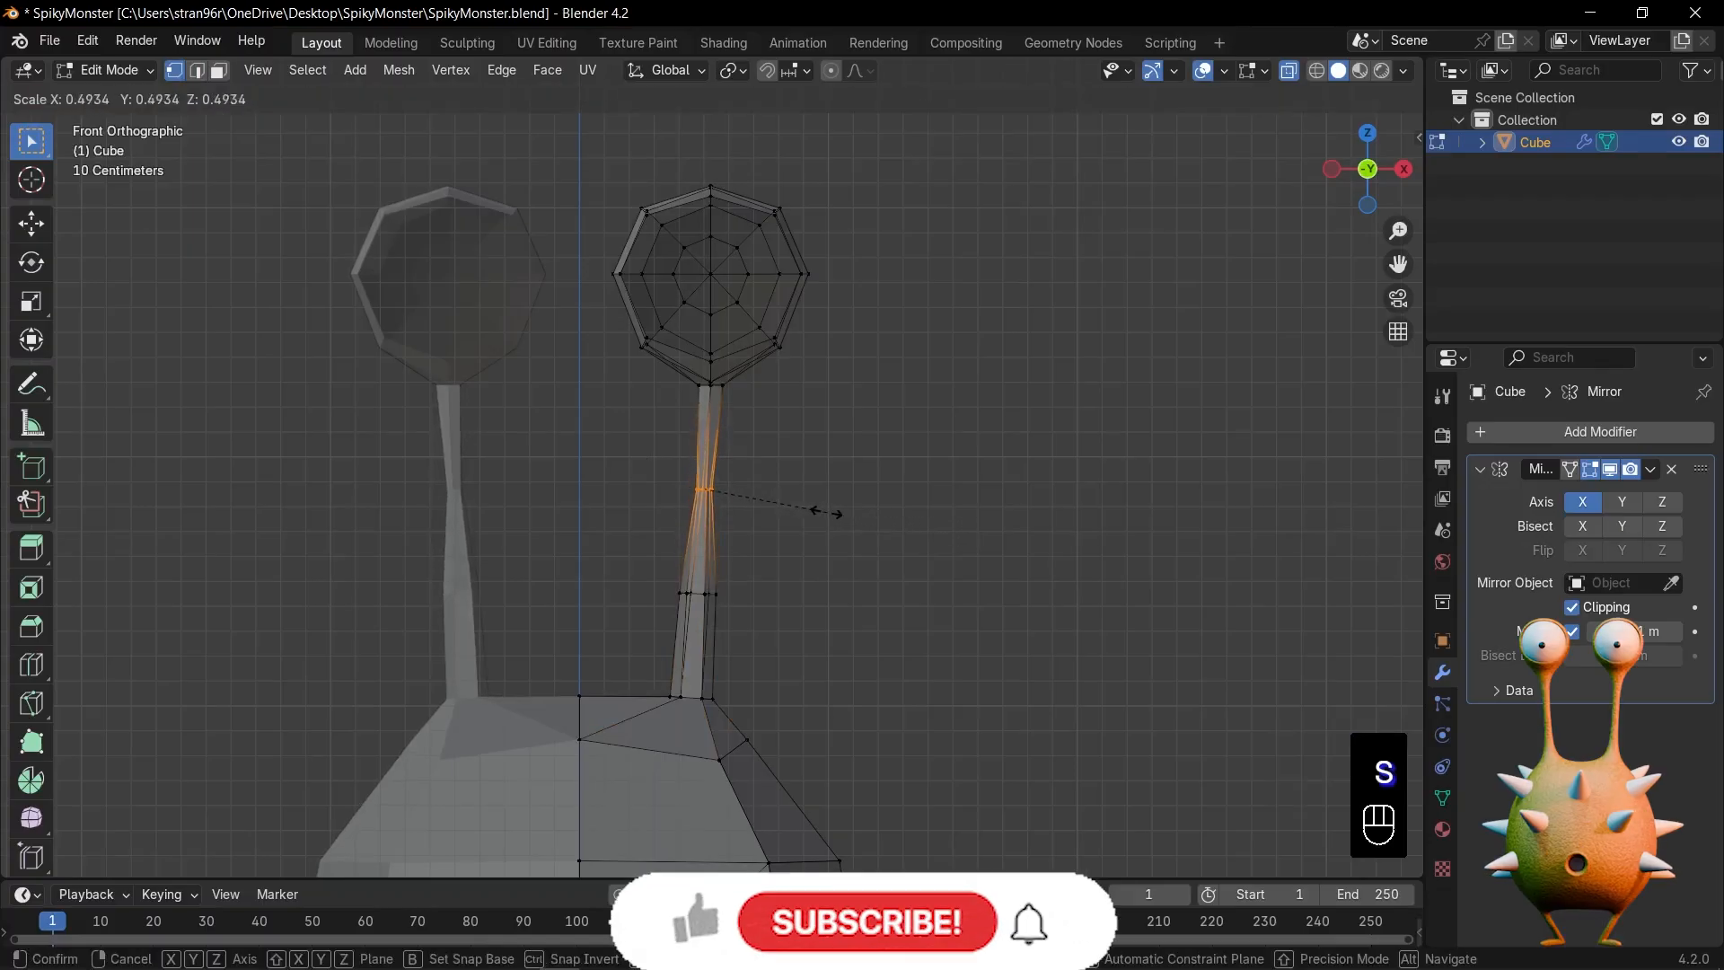
click(820, 508)
drag(633, 561, 758, 616)
key(s)
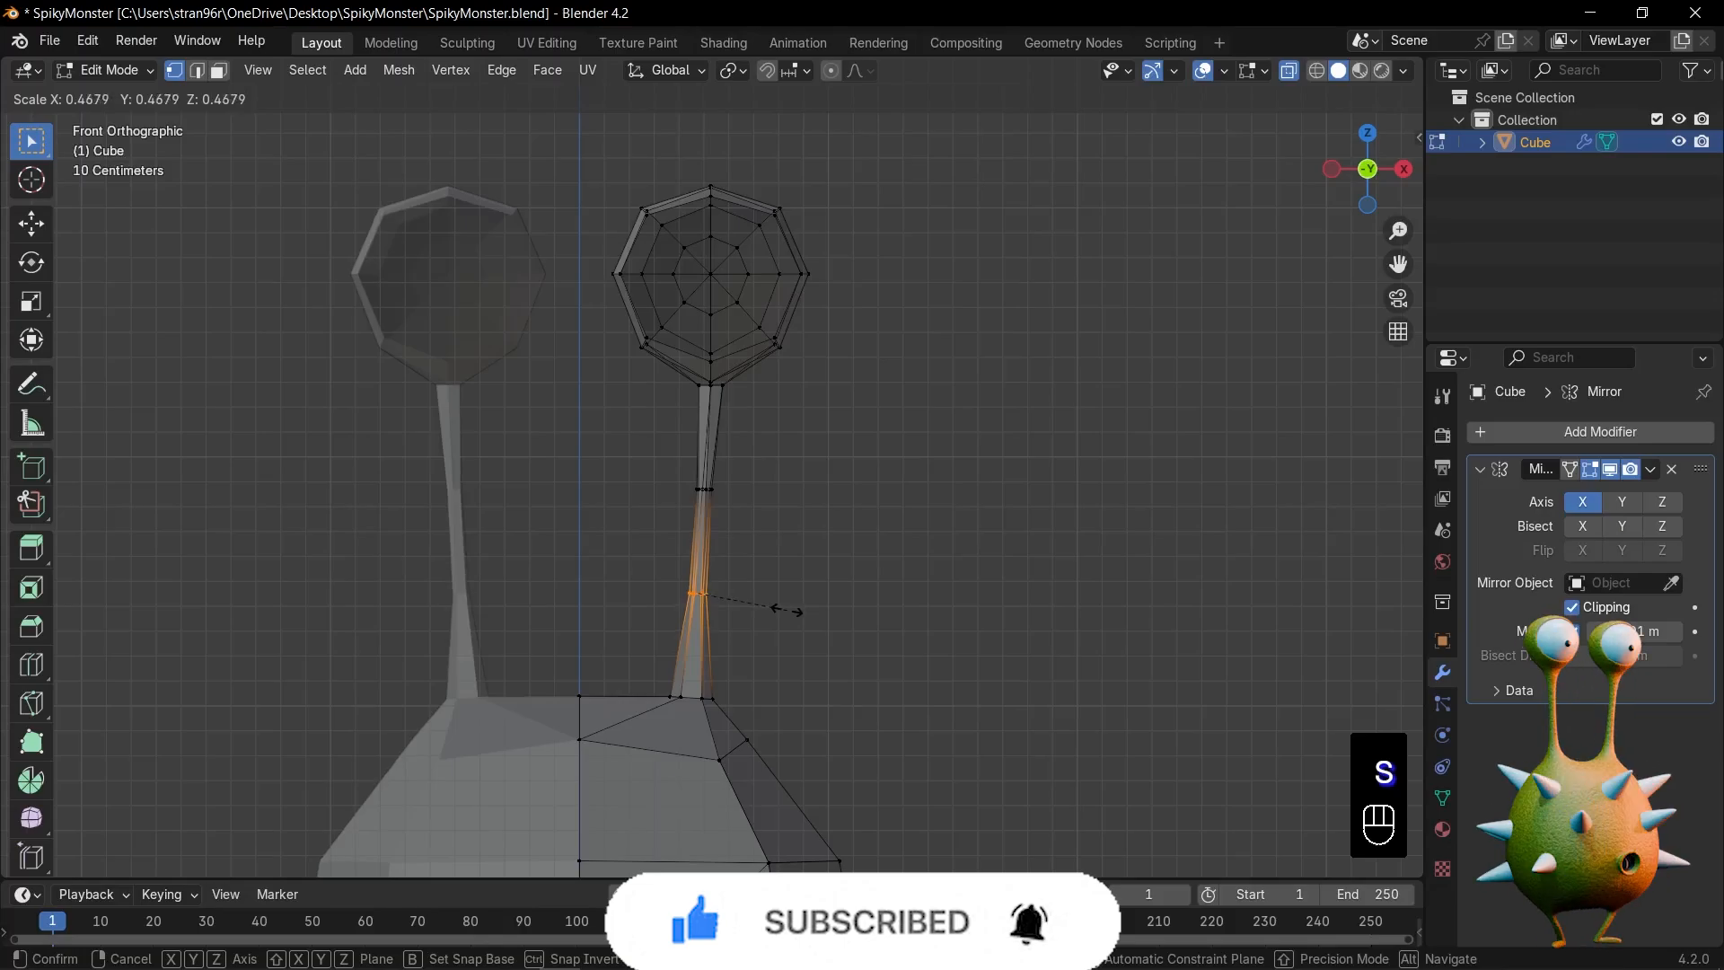
click(790, 608)
Step: Return to Object Mode, turn off X-ray, and check the joined stalks and body from the front and below
key(Tab)
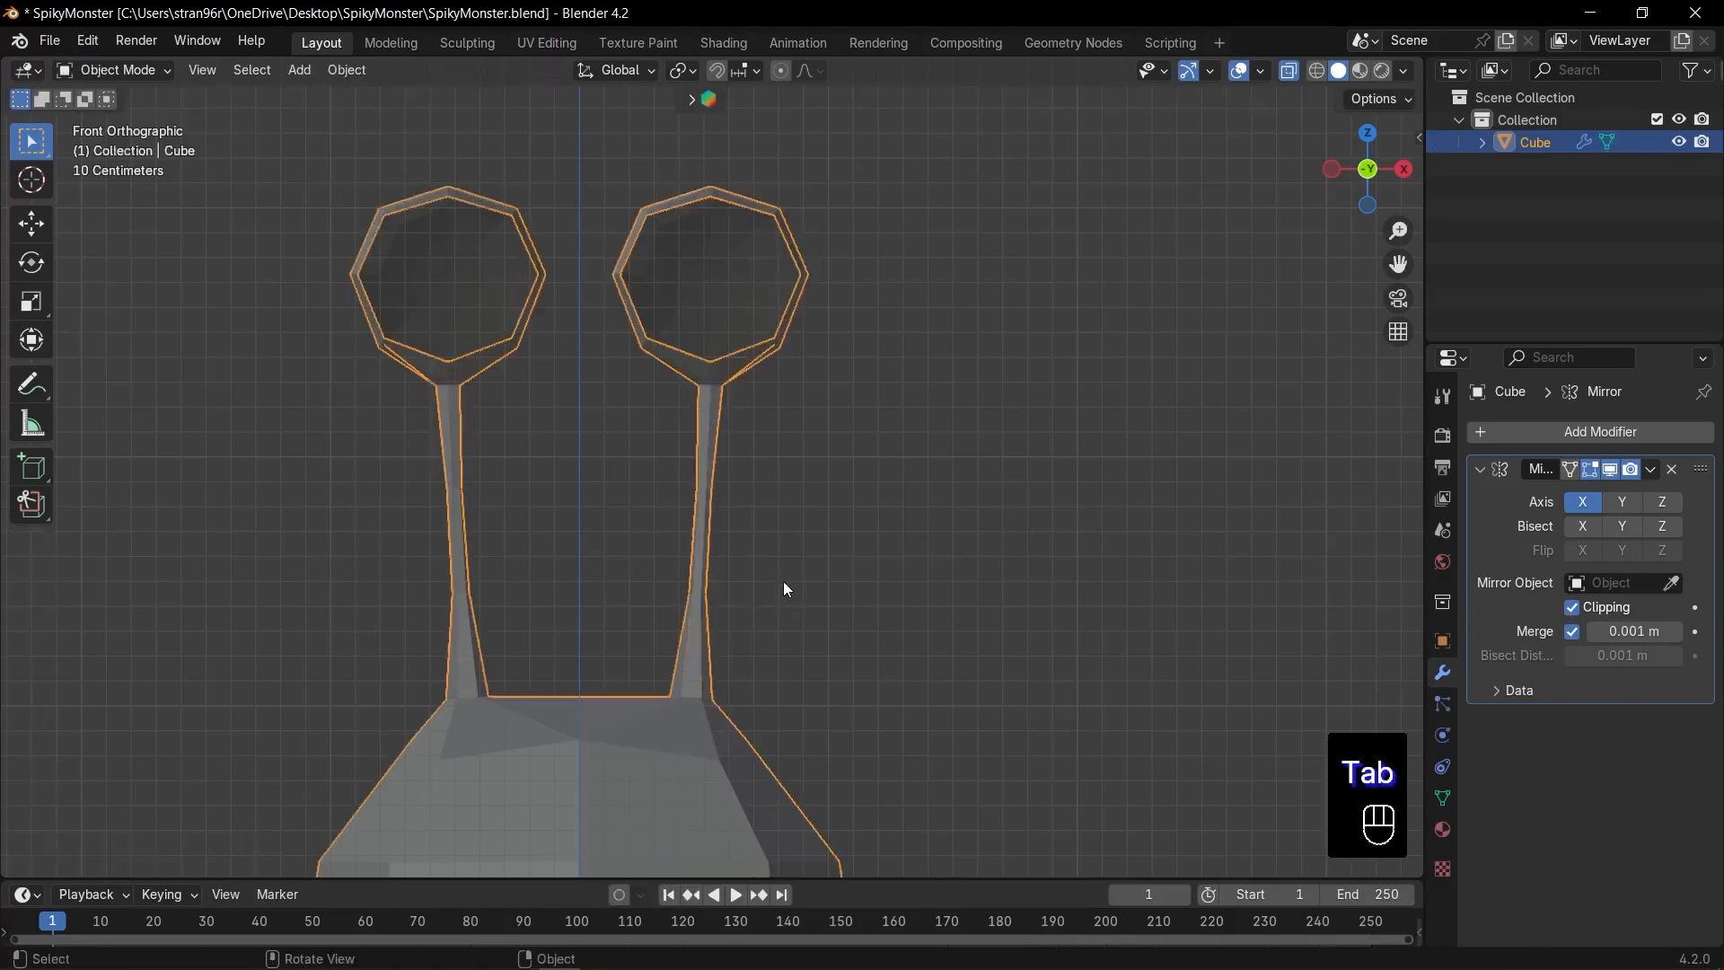
key(alt+z)
scroll(784, 582, down, 4)
mouse_move(783, 580)
middle_down()
mouse_move(844, 532)
mouse_move(570, 550)
mouse_move(788, 561)
middle_up()
key(KP_1)
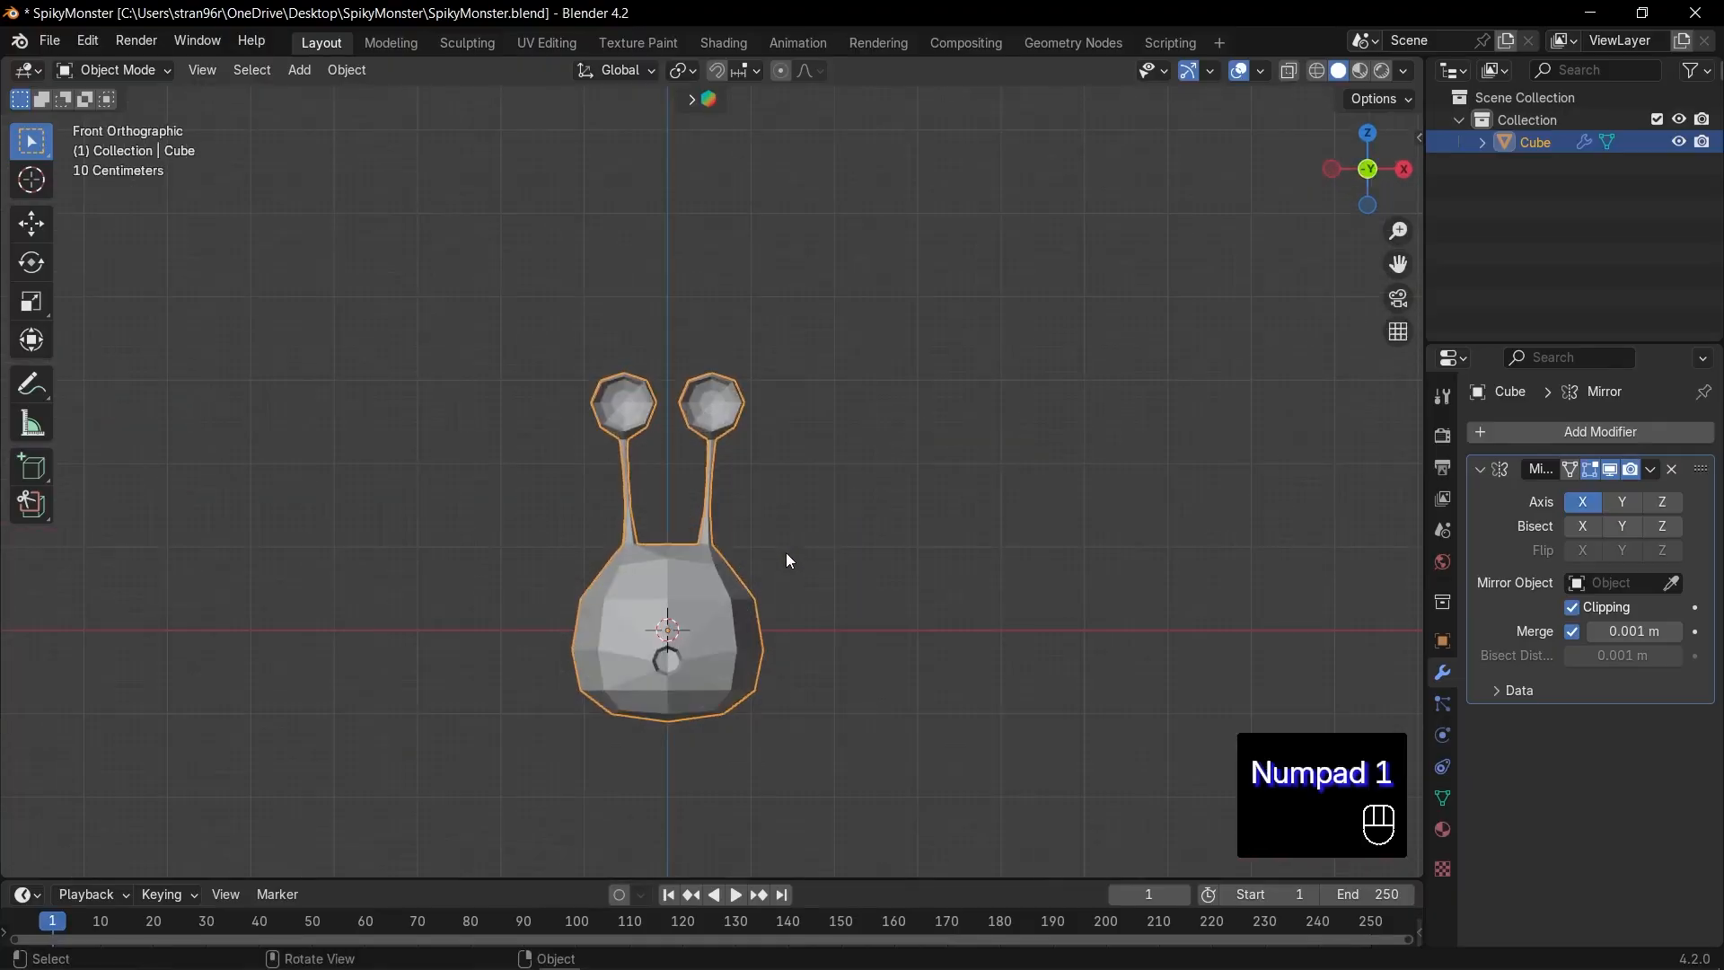
shift+middle_drag(826, 689, 685, 604)
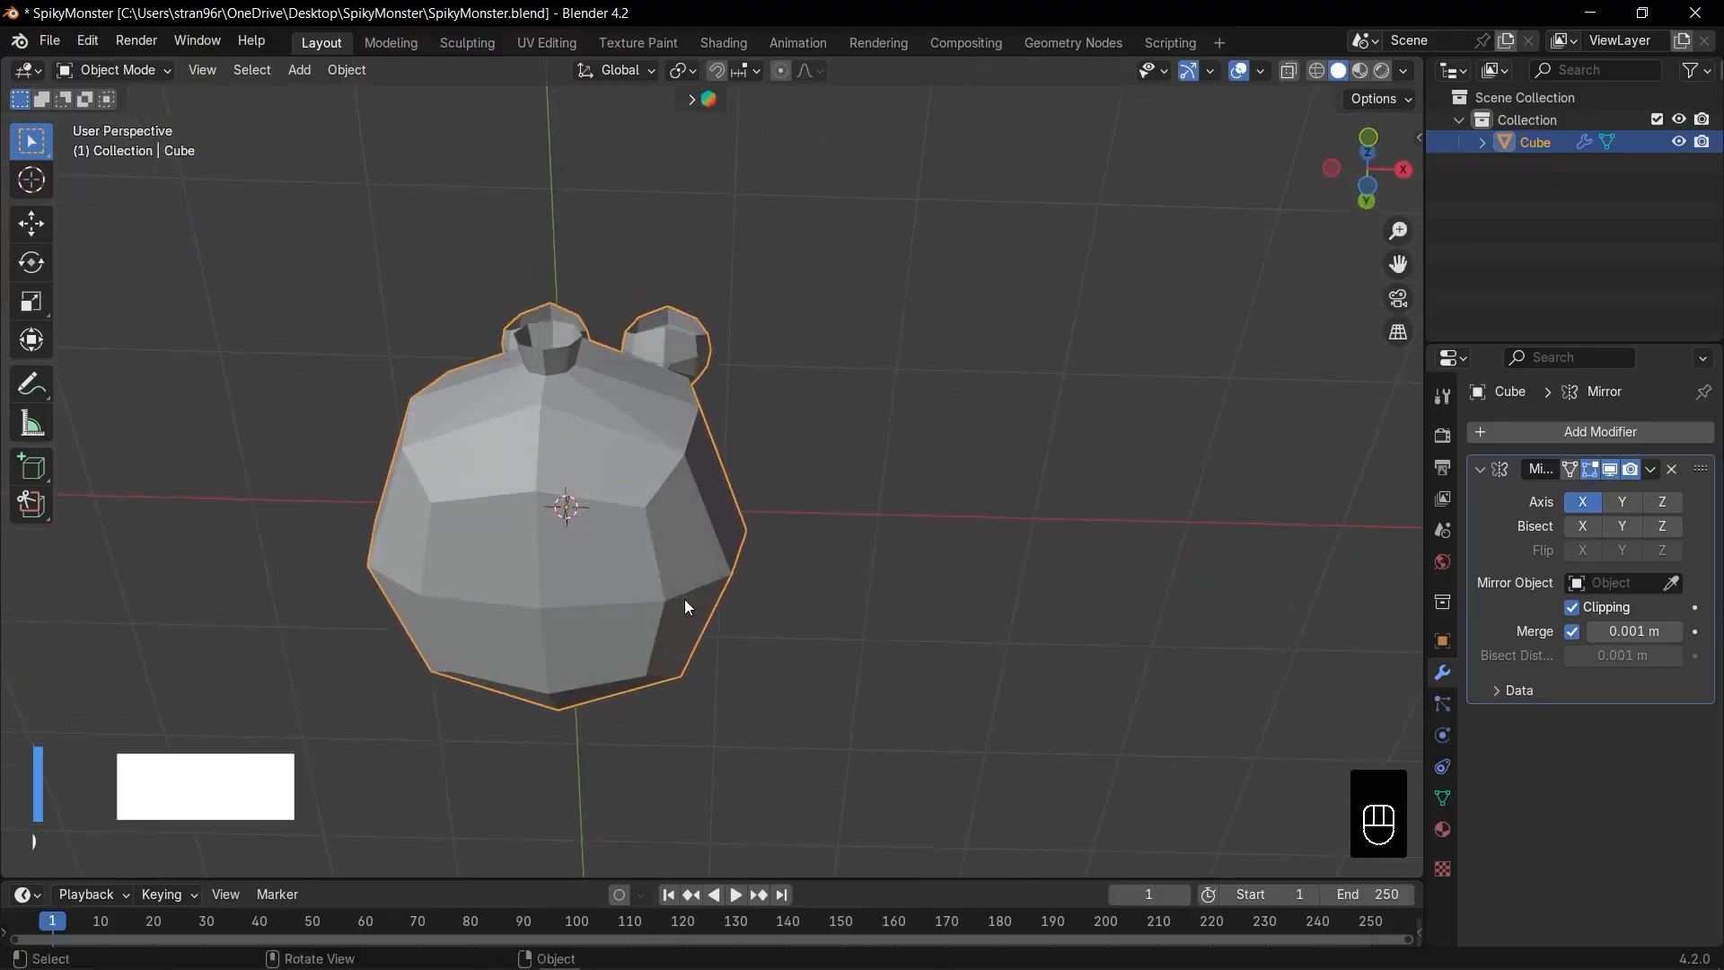
Step: In Edit Mode, select the four faces around a vertex on the body's underside and inset them about 0.42 m
key(Tab)
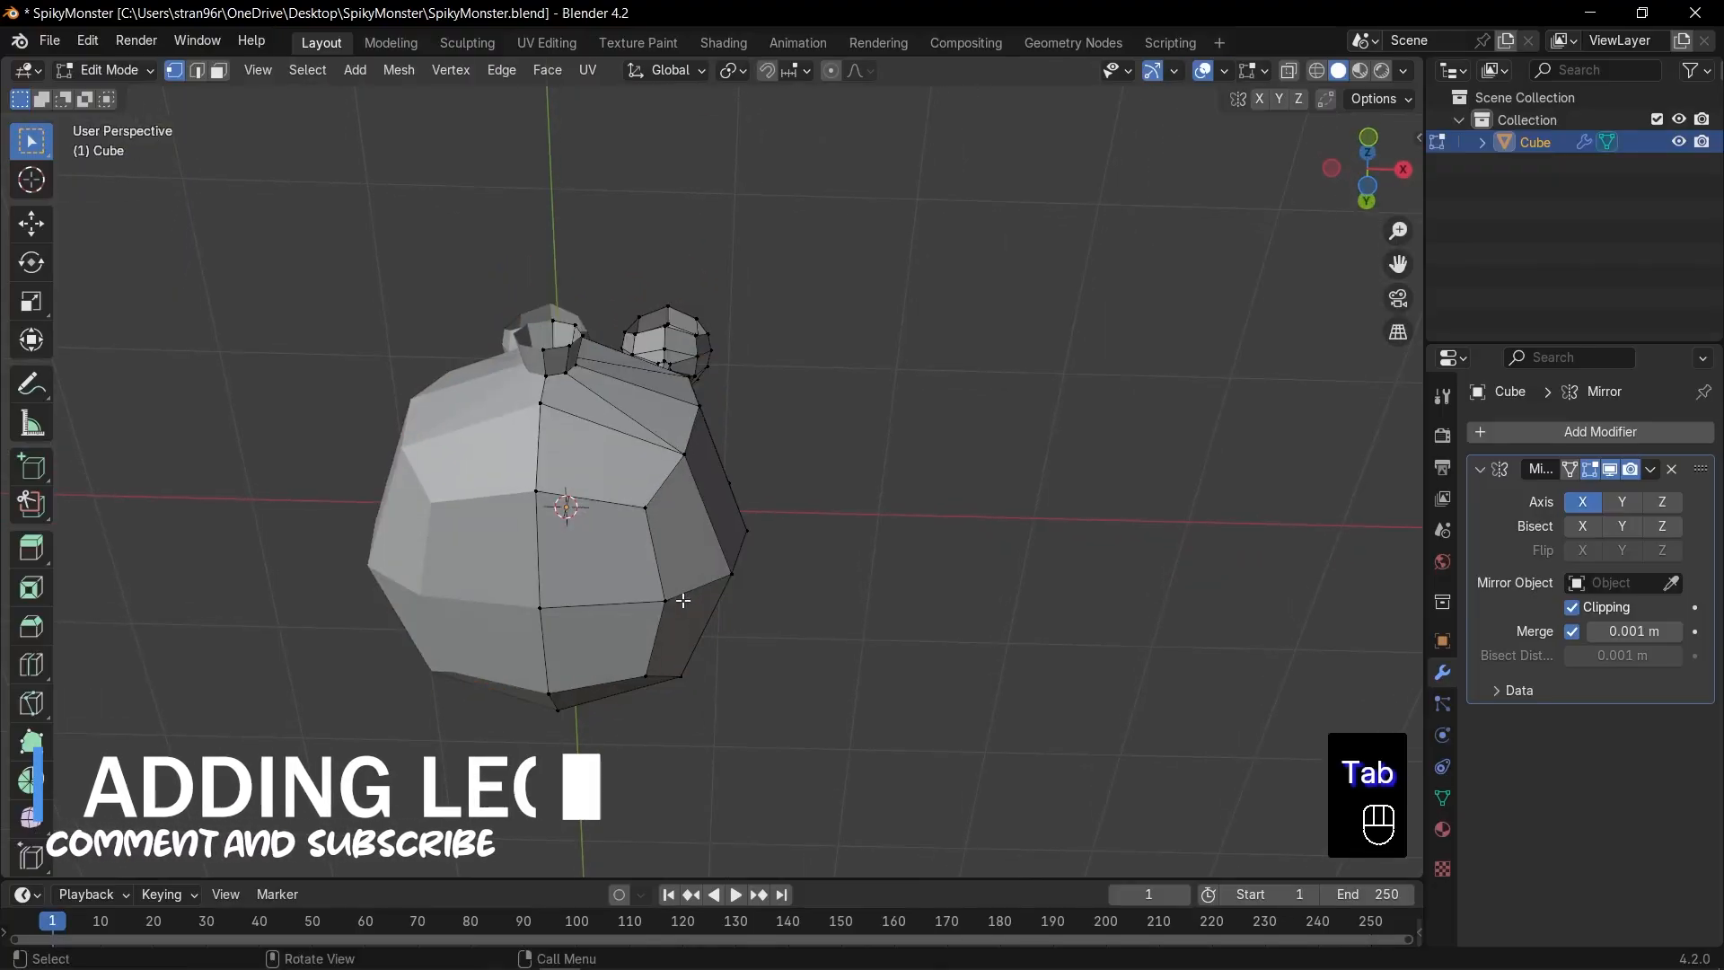
key(3)
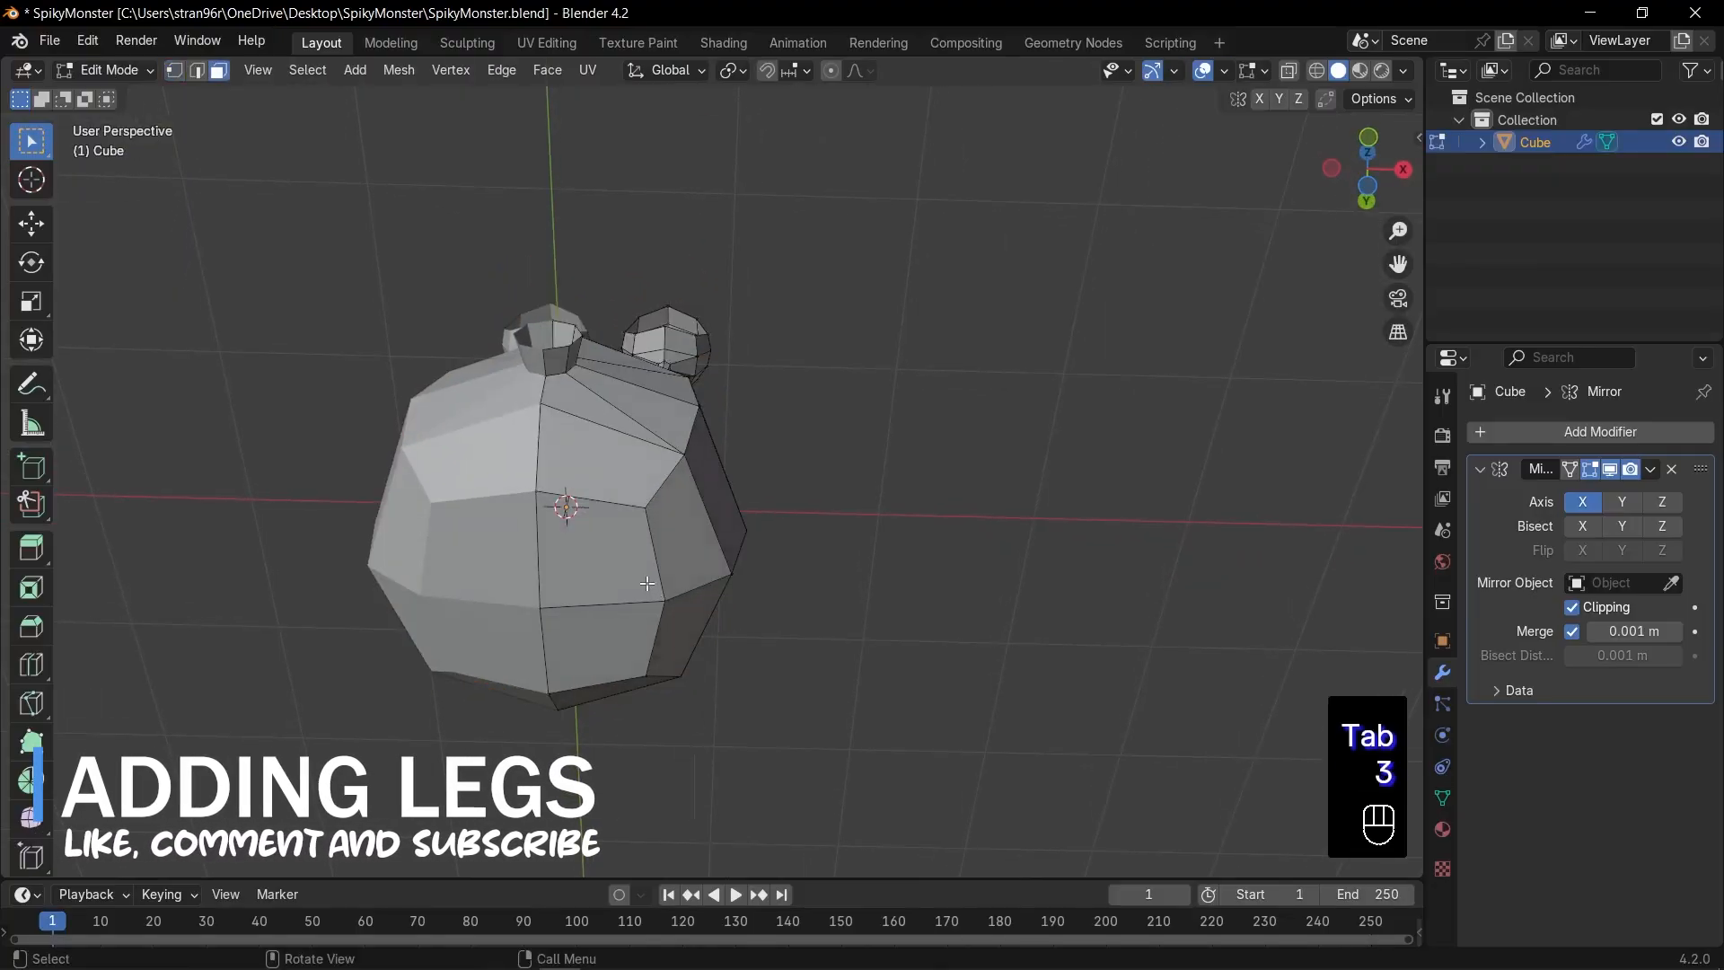
drag(650, 589, 676, 615)
key(i)
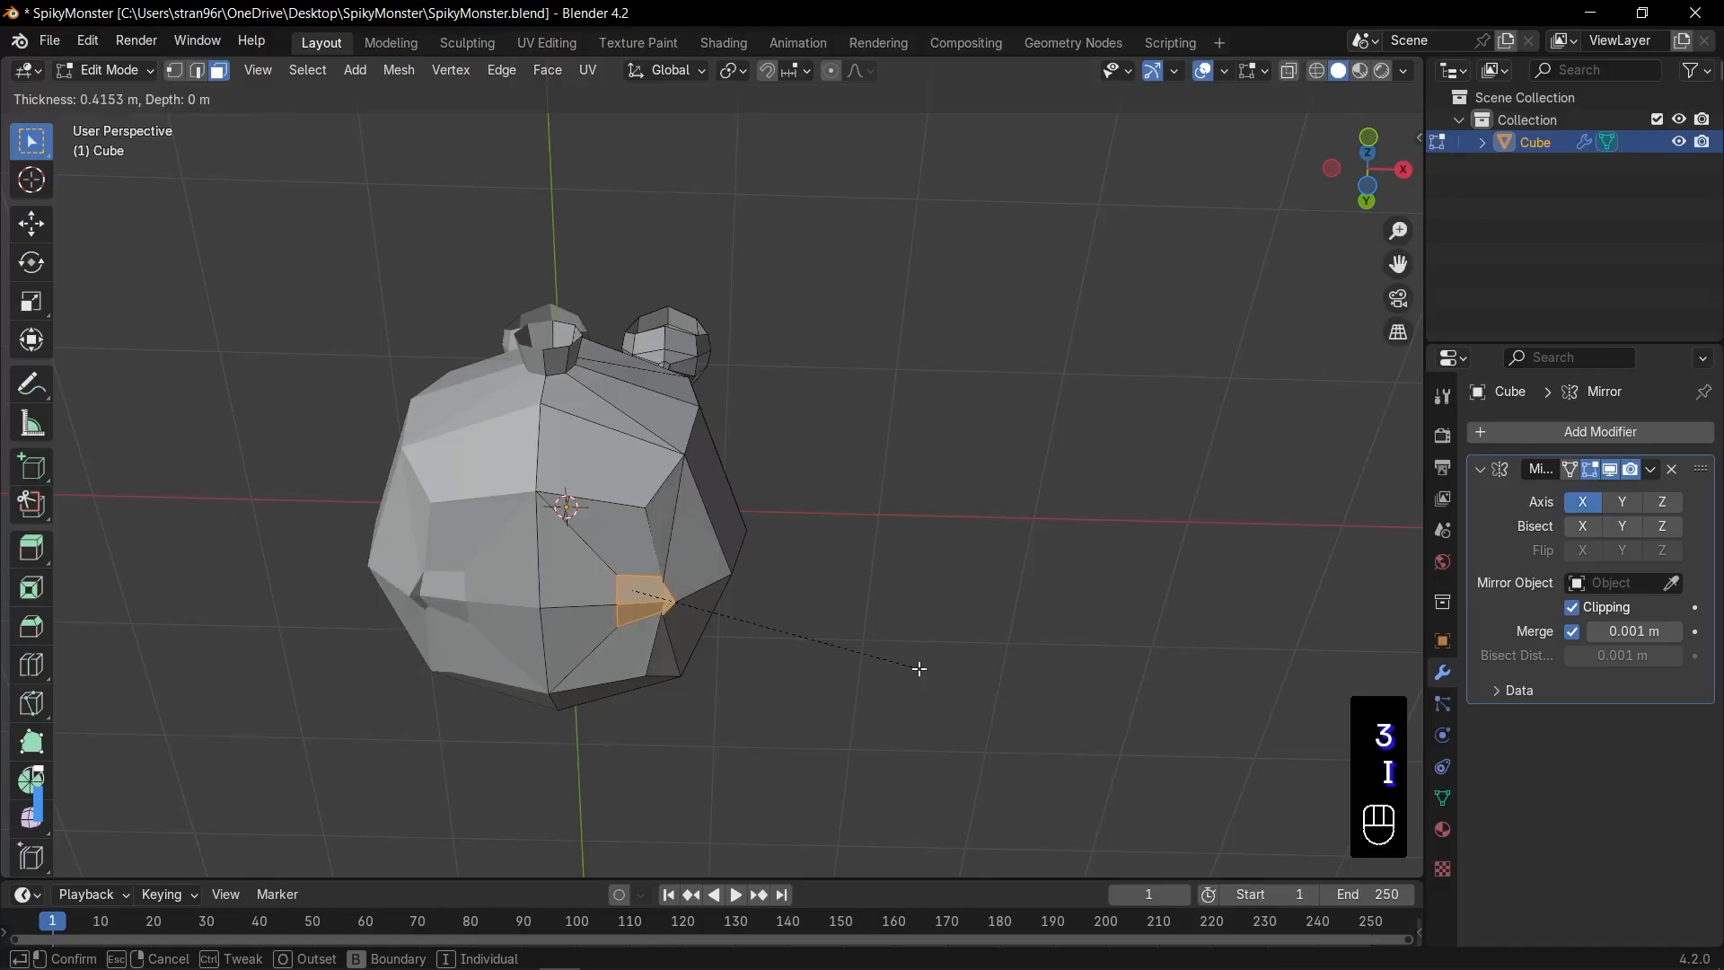
click(932, 671)
scroll(900, 674, up, 4)
scroll(835, 682, down, 3)
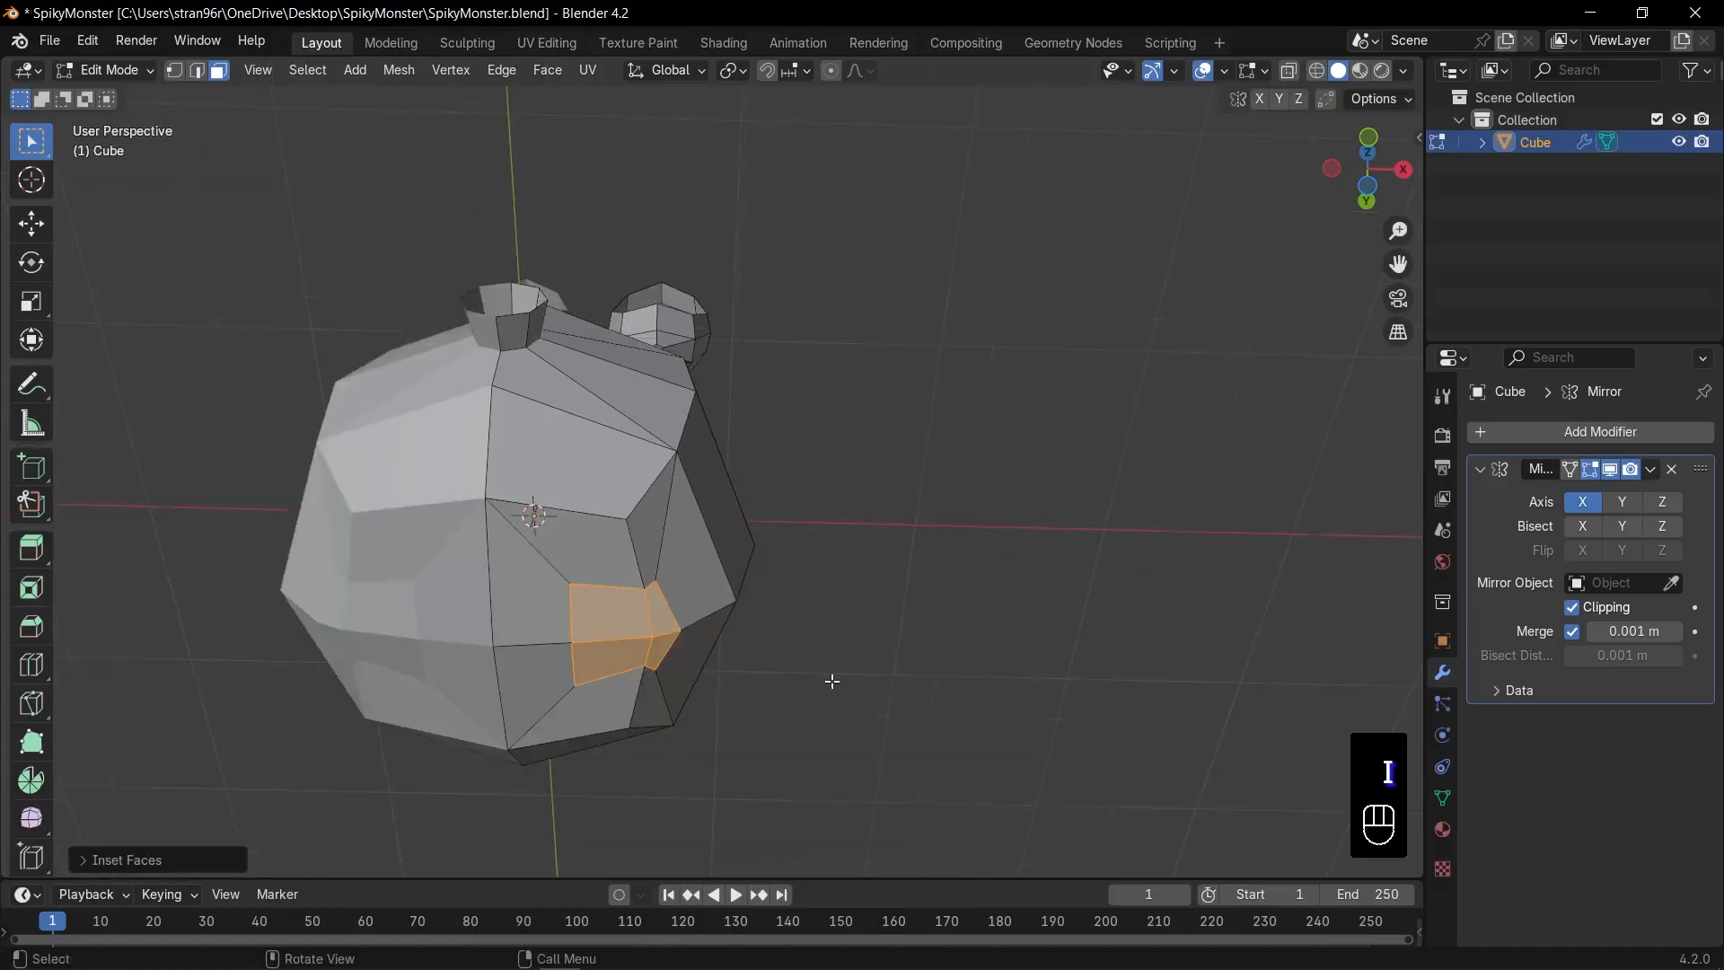
Step: Reshape the inset faces into a circle with LoopTools and rotate them about -24° around Z
right_click(628, 621)
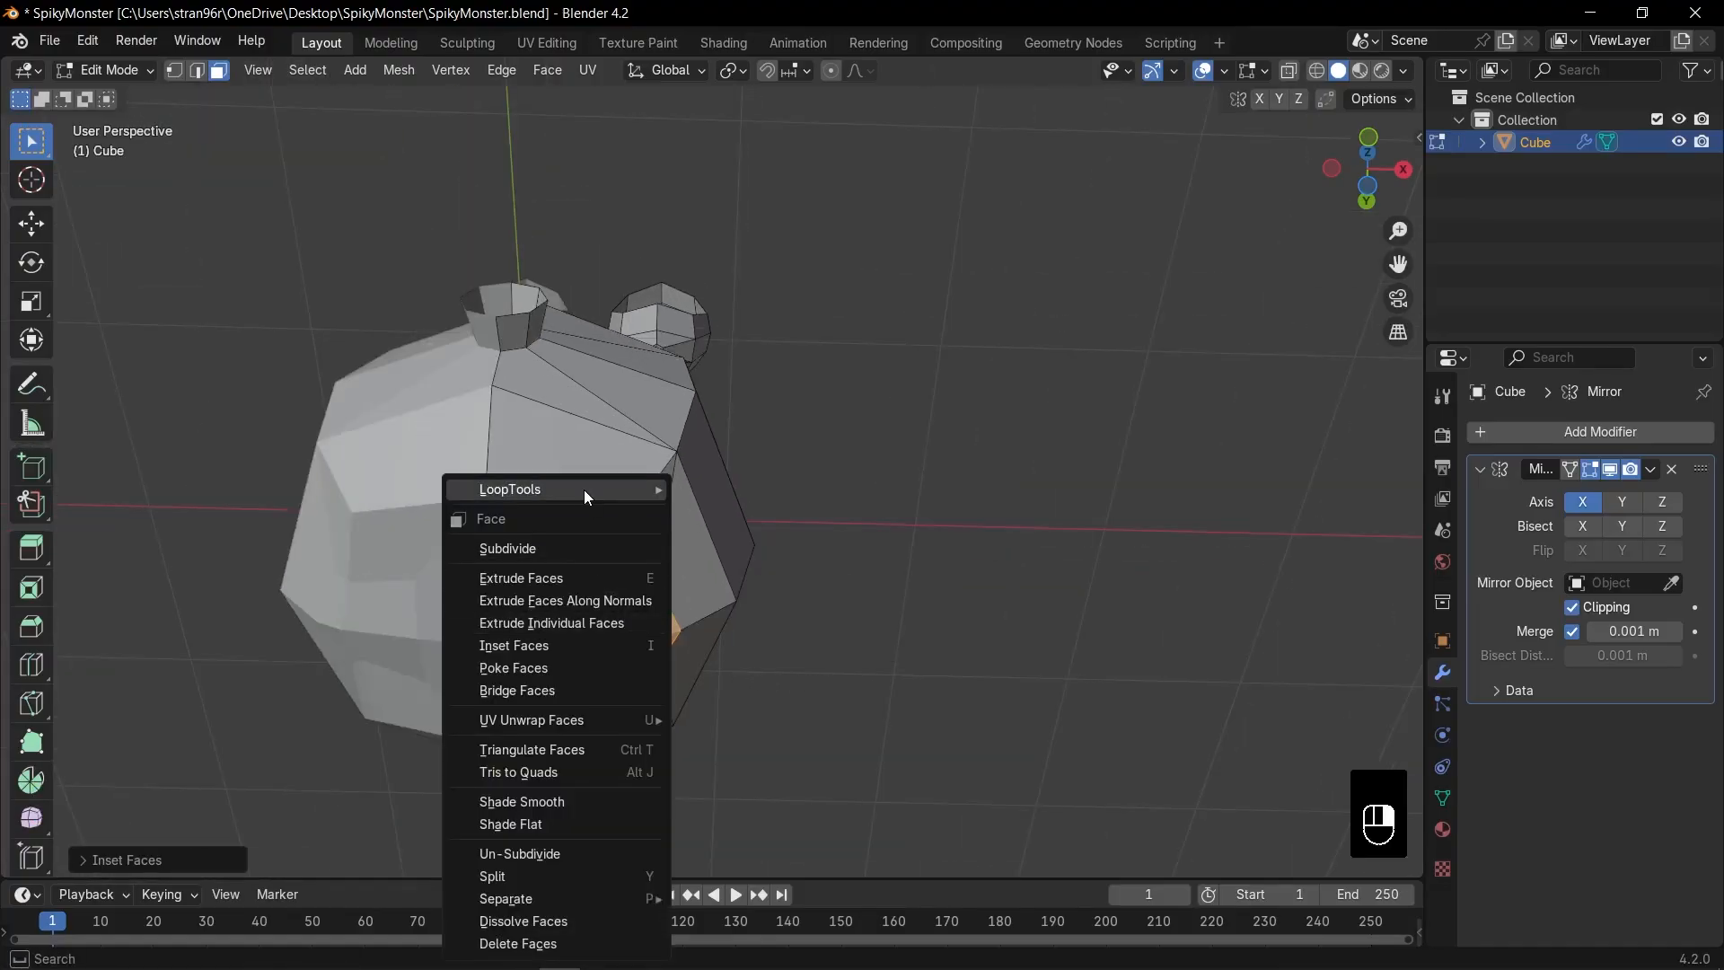
mouse_move(583, 489)
key(ctrl+z)
click(768, 522)
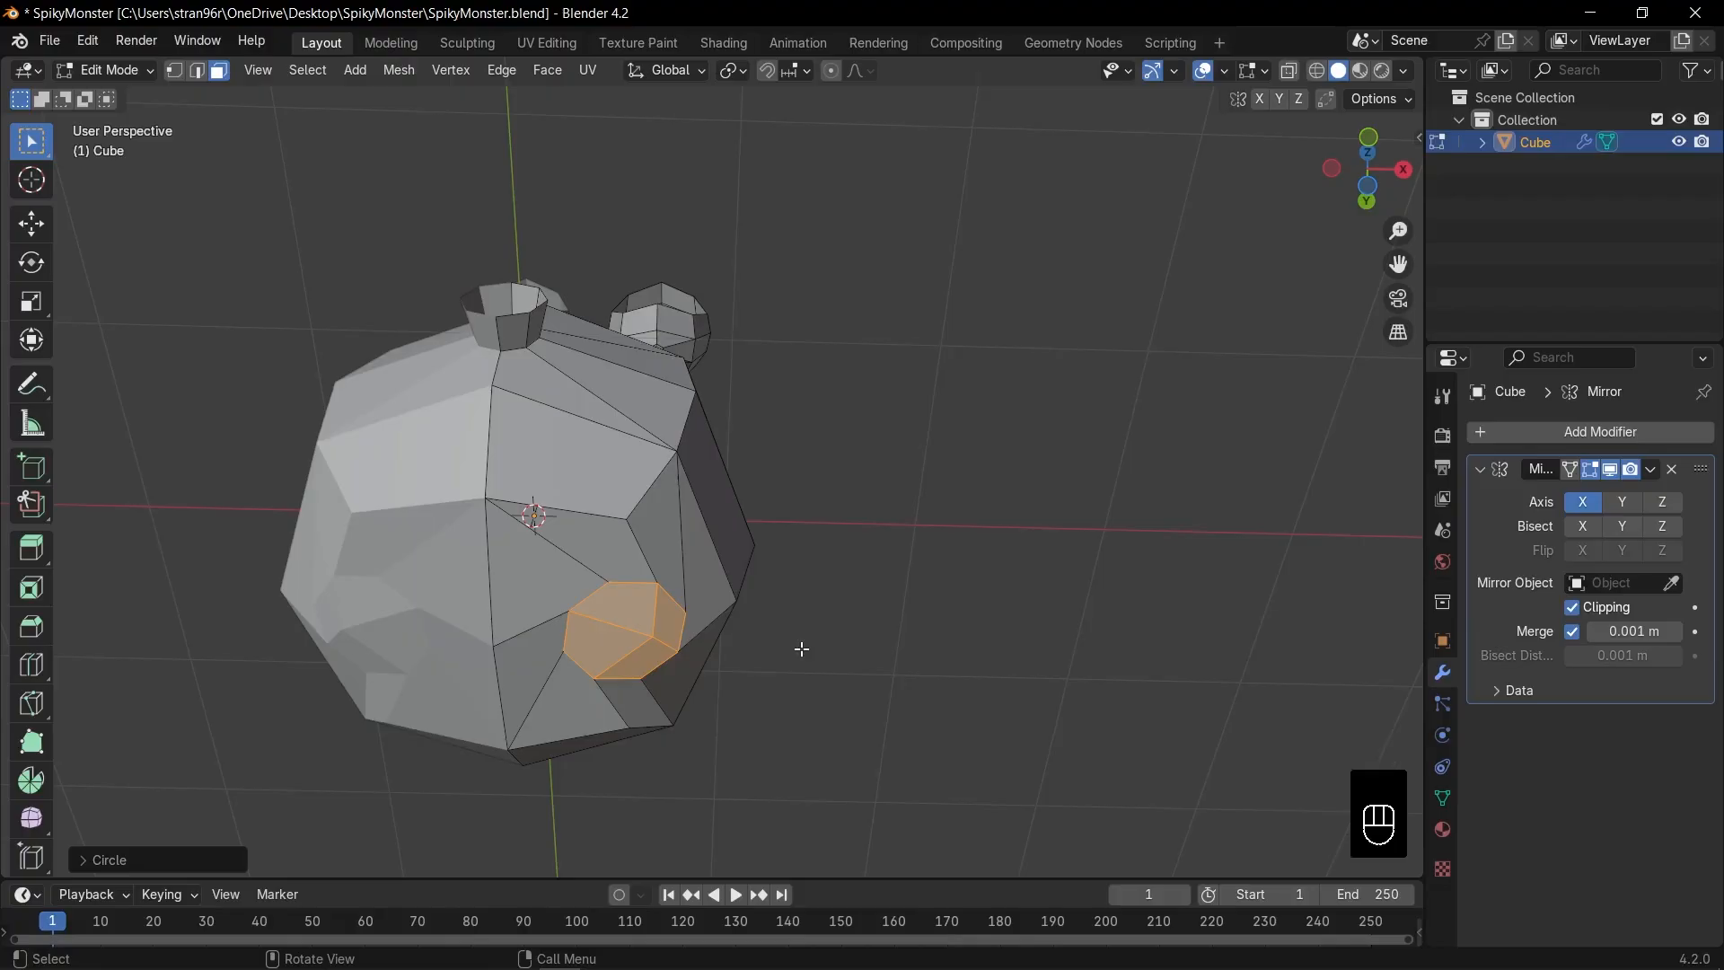
key(r)
key(z)
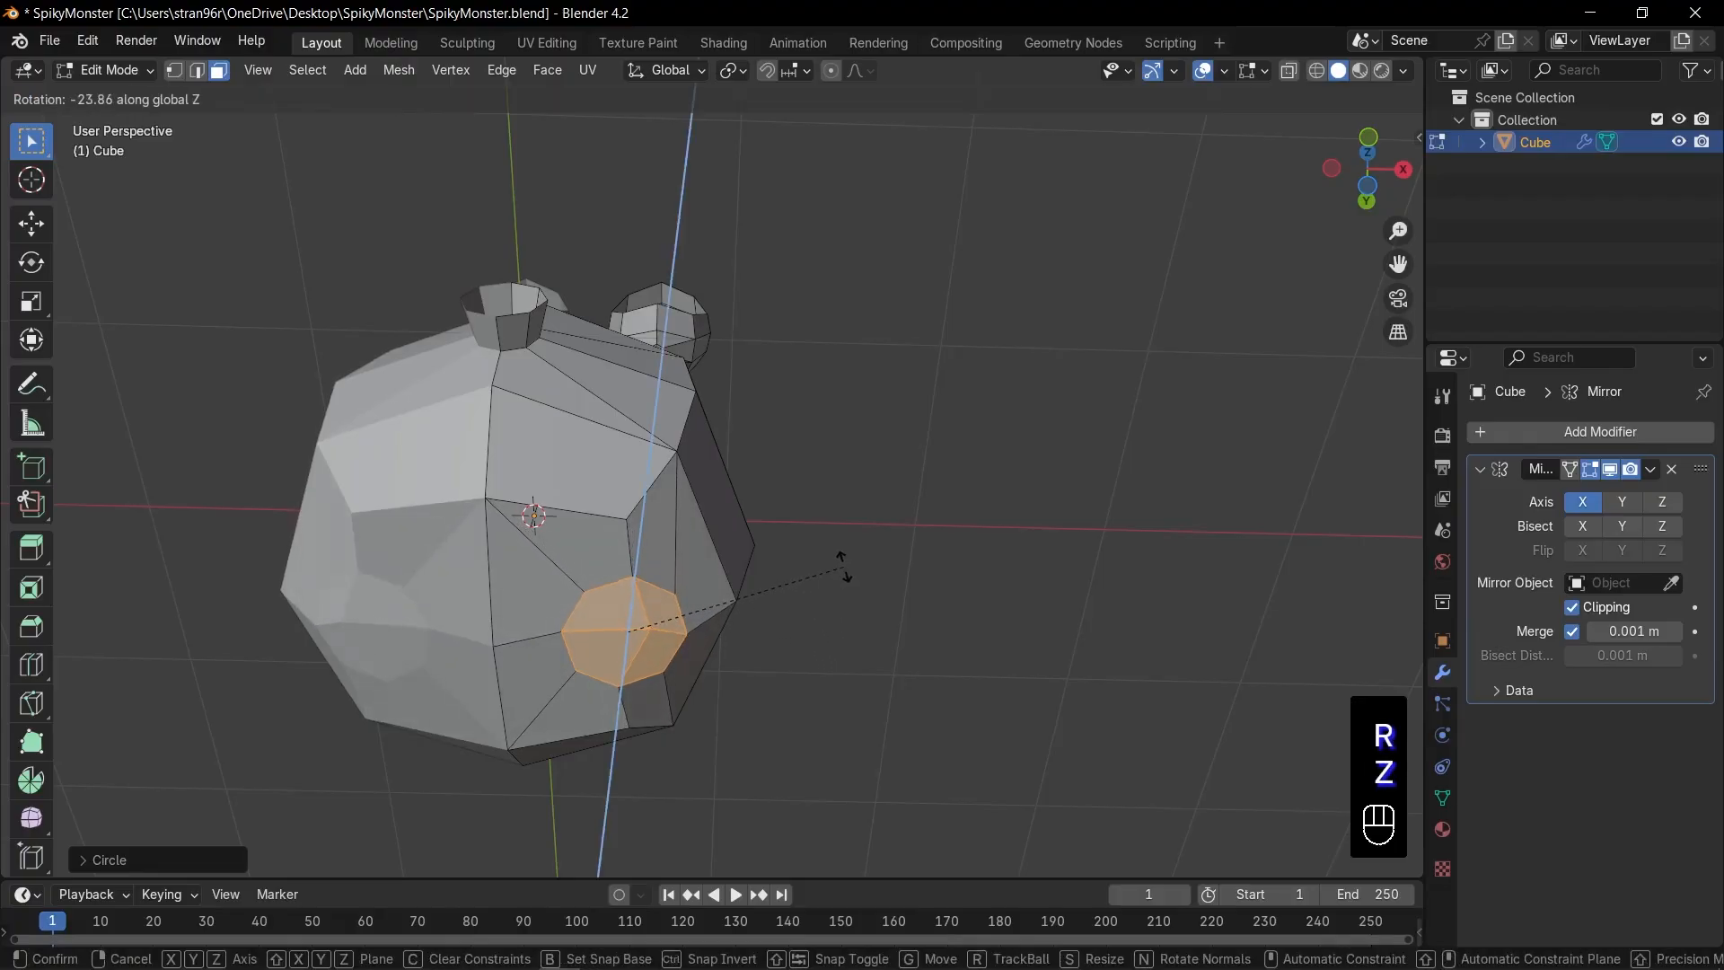
click(844, 564)
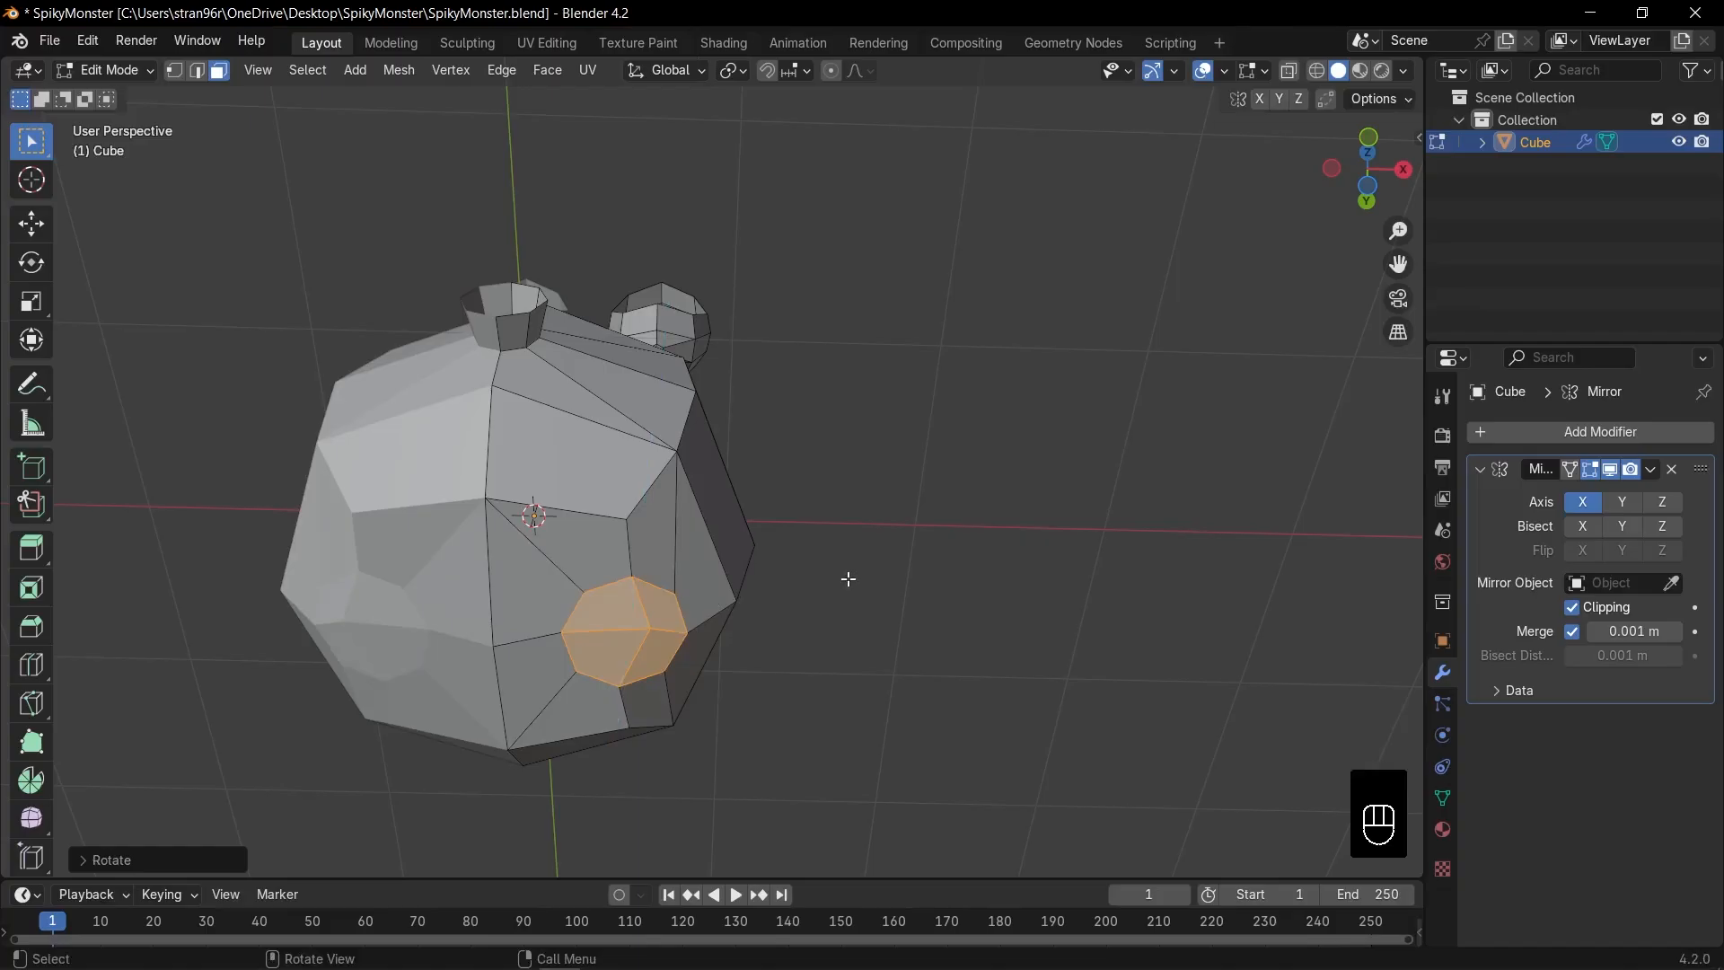
Step: Scale down the circular face patch on the underside and delete its faces to open a leg hole
key(s)
click(815, 618)
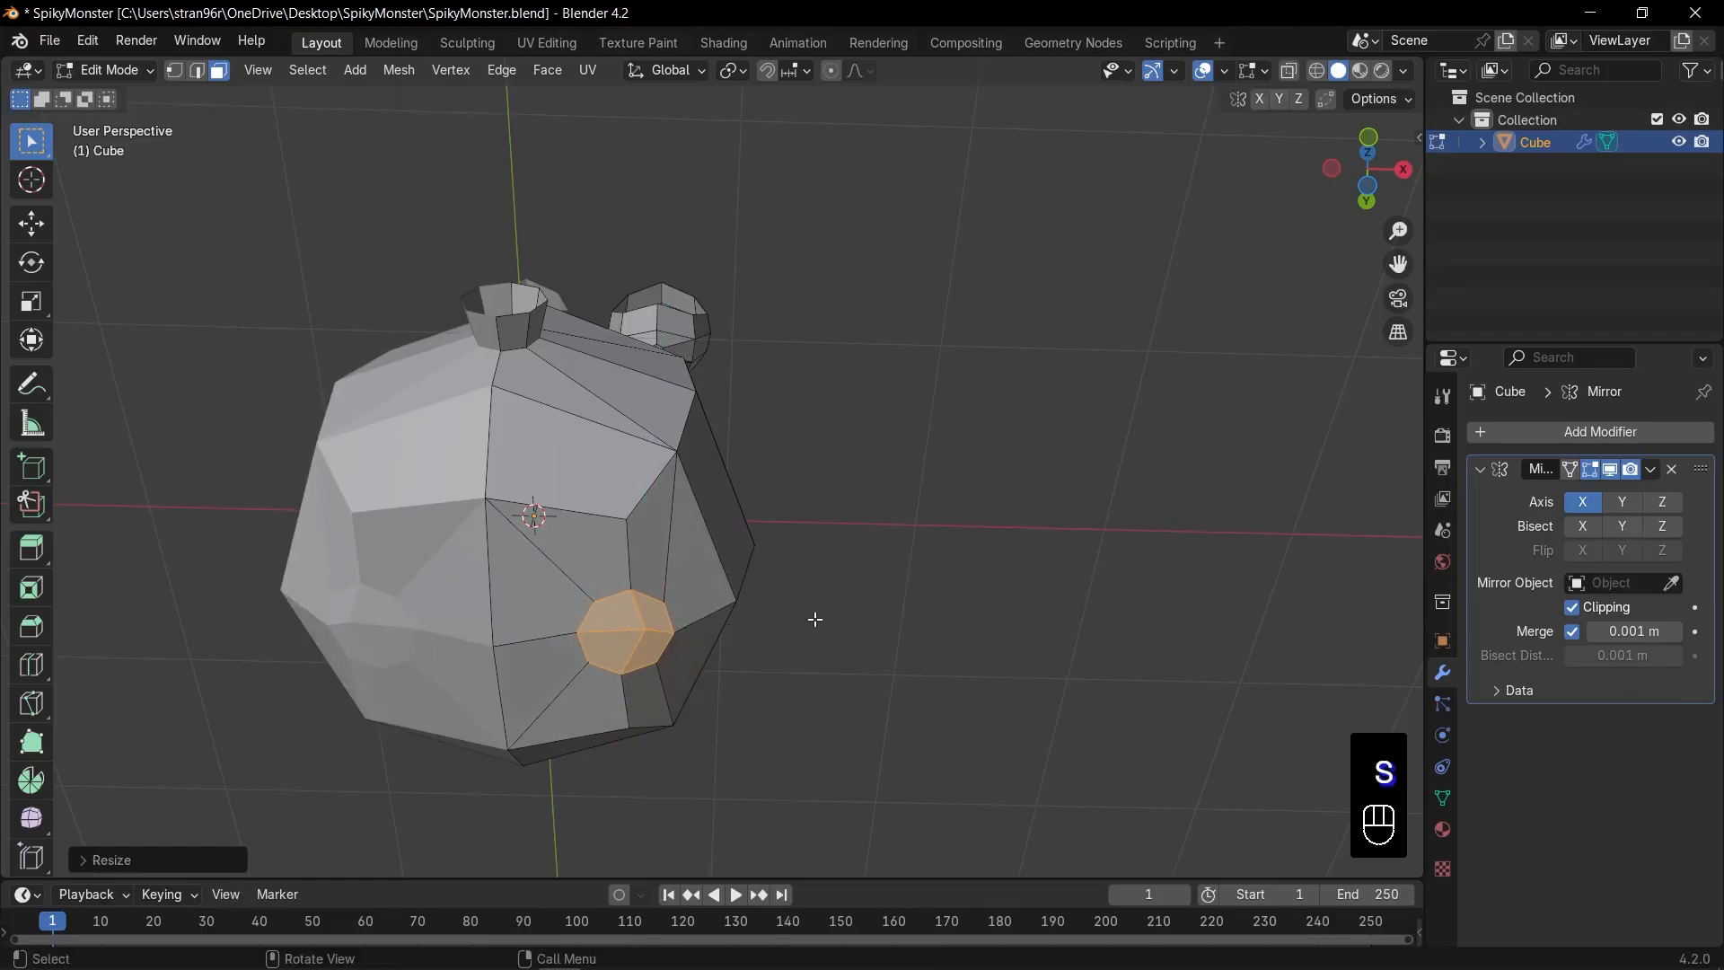
key(x)
click(815, 618)
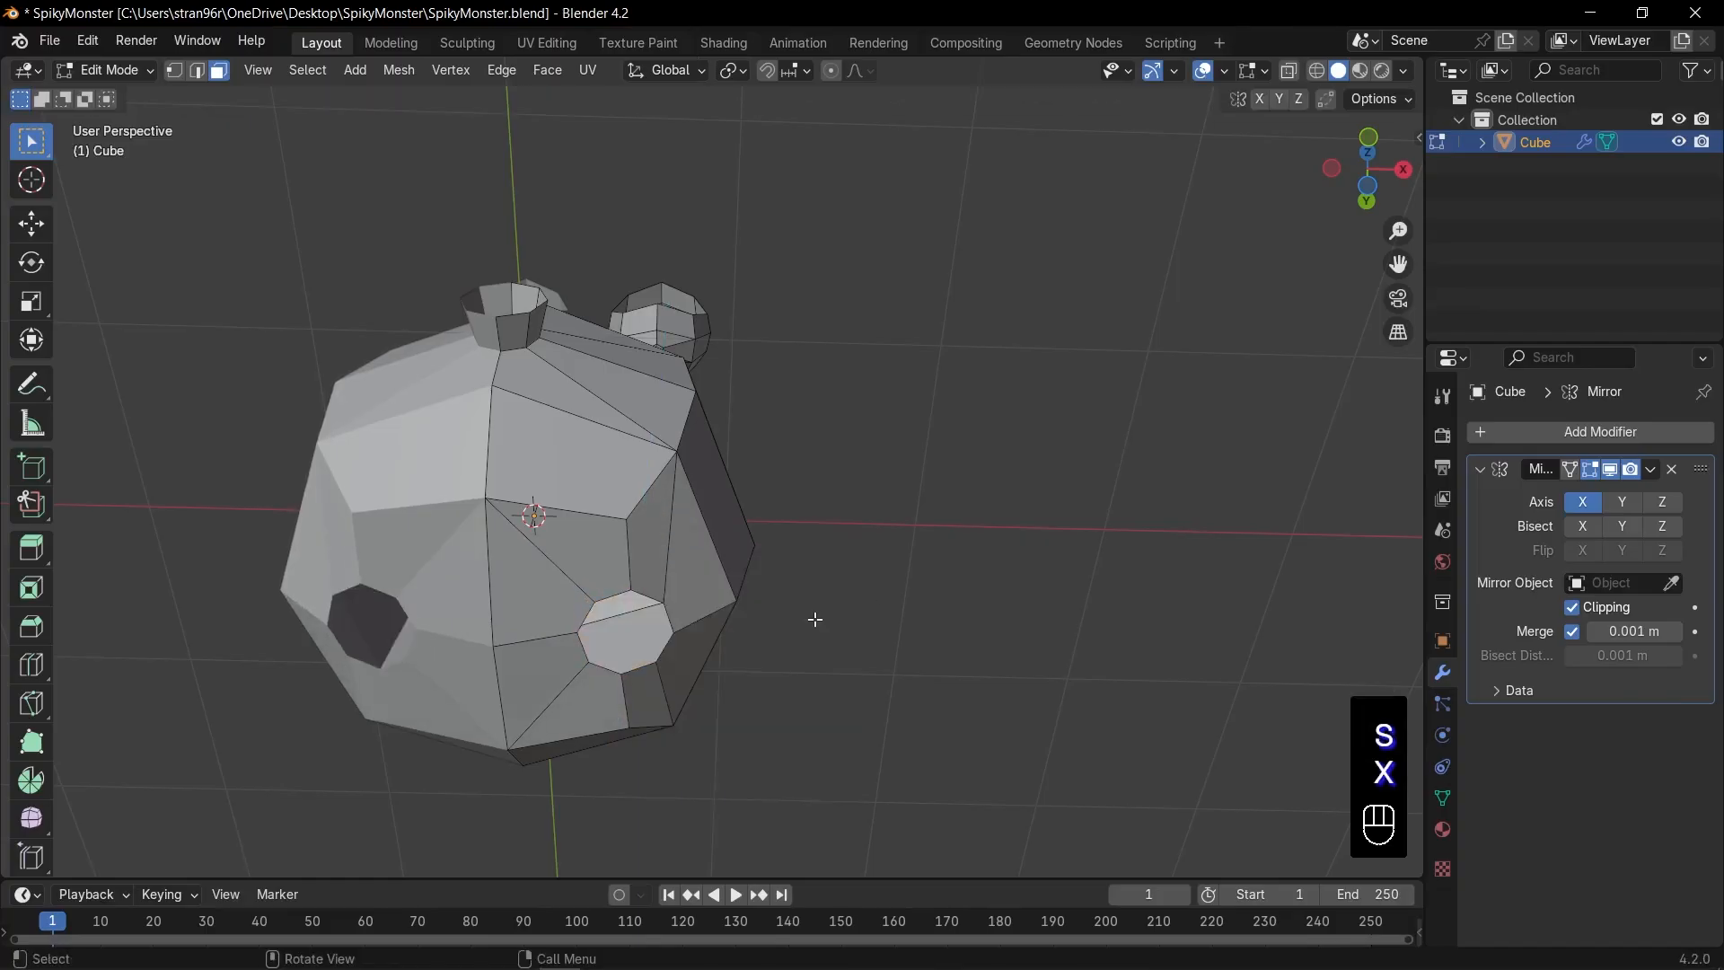
Step: Select the leg hole's edge loop, reposition it slightly in the front view, and scale it down
key(2)
alt+click(653, 602)
key(KP_1)
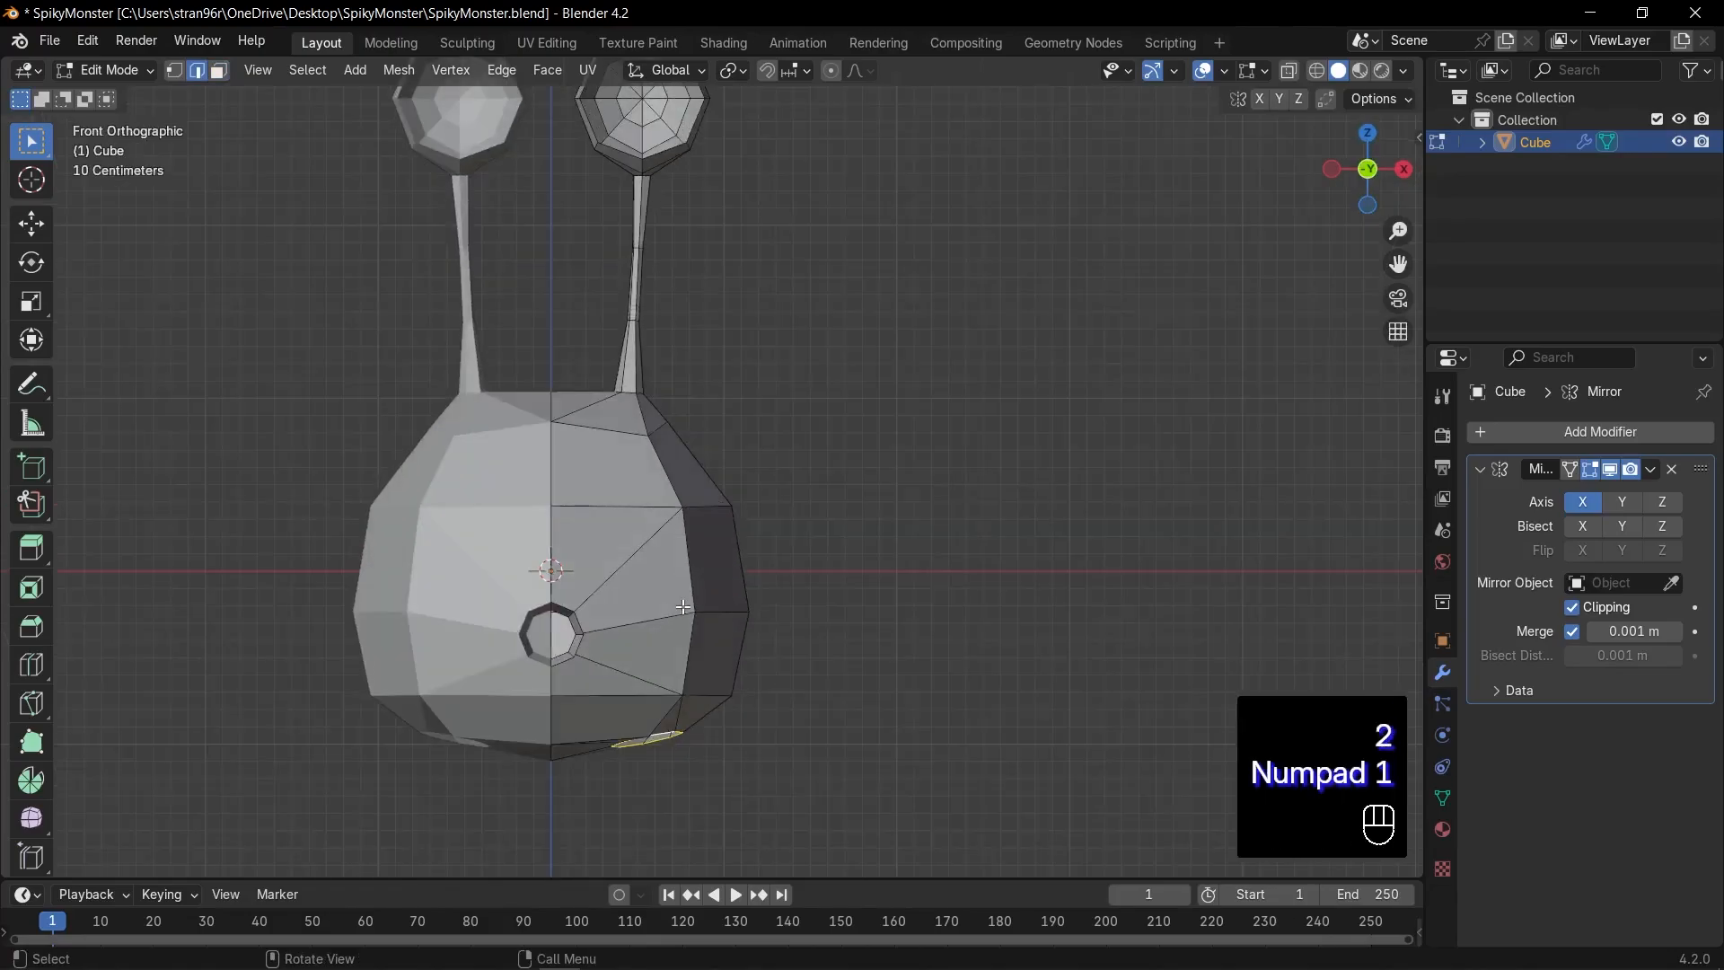
key(KP_Decimal)
scroll(759, 724, down, 6)
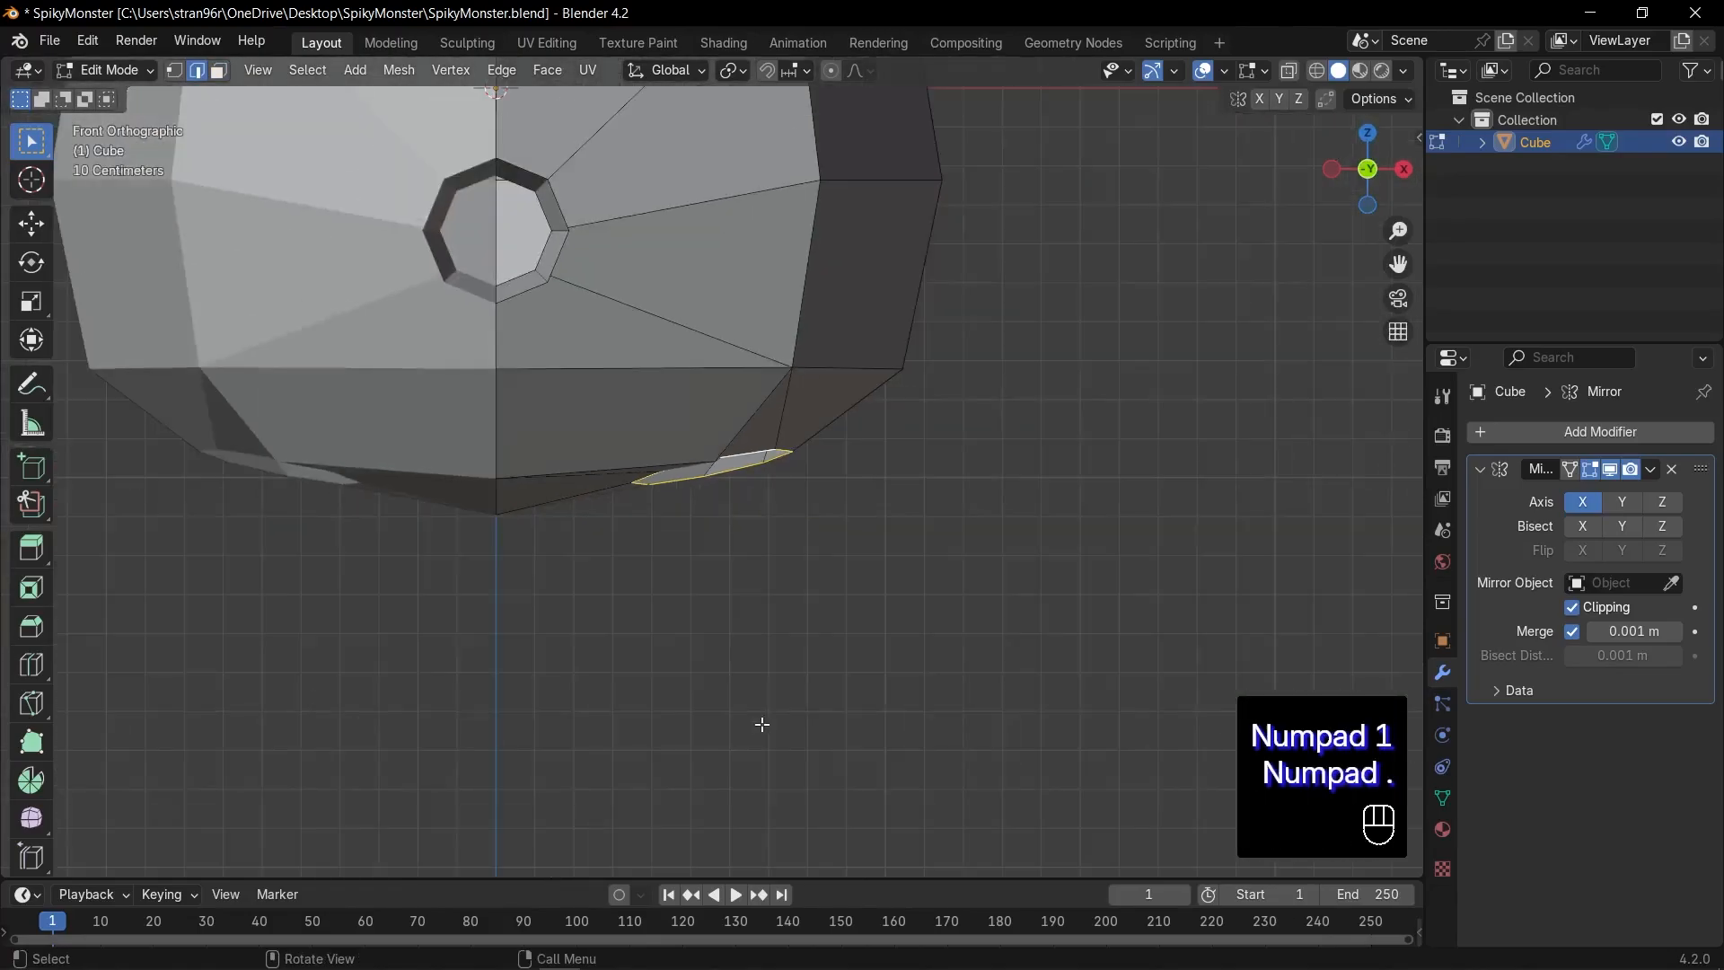
key(g)
click(785, 617)
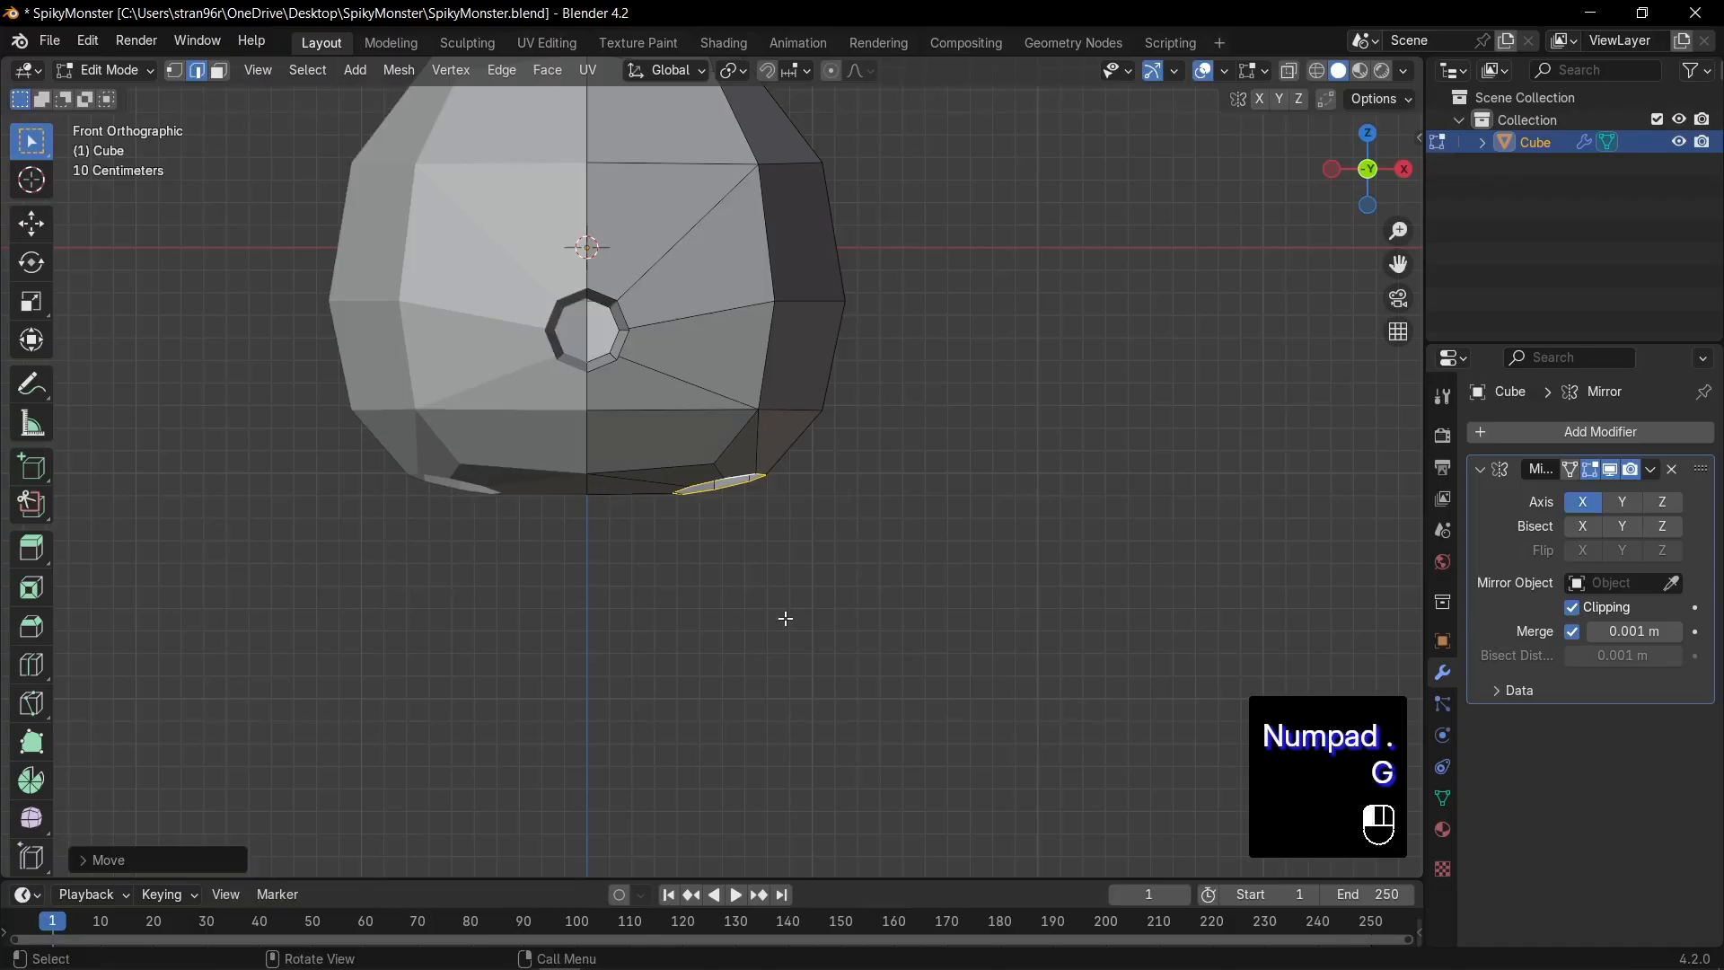
key(s)
click(781, 538)
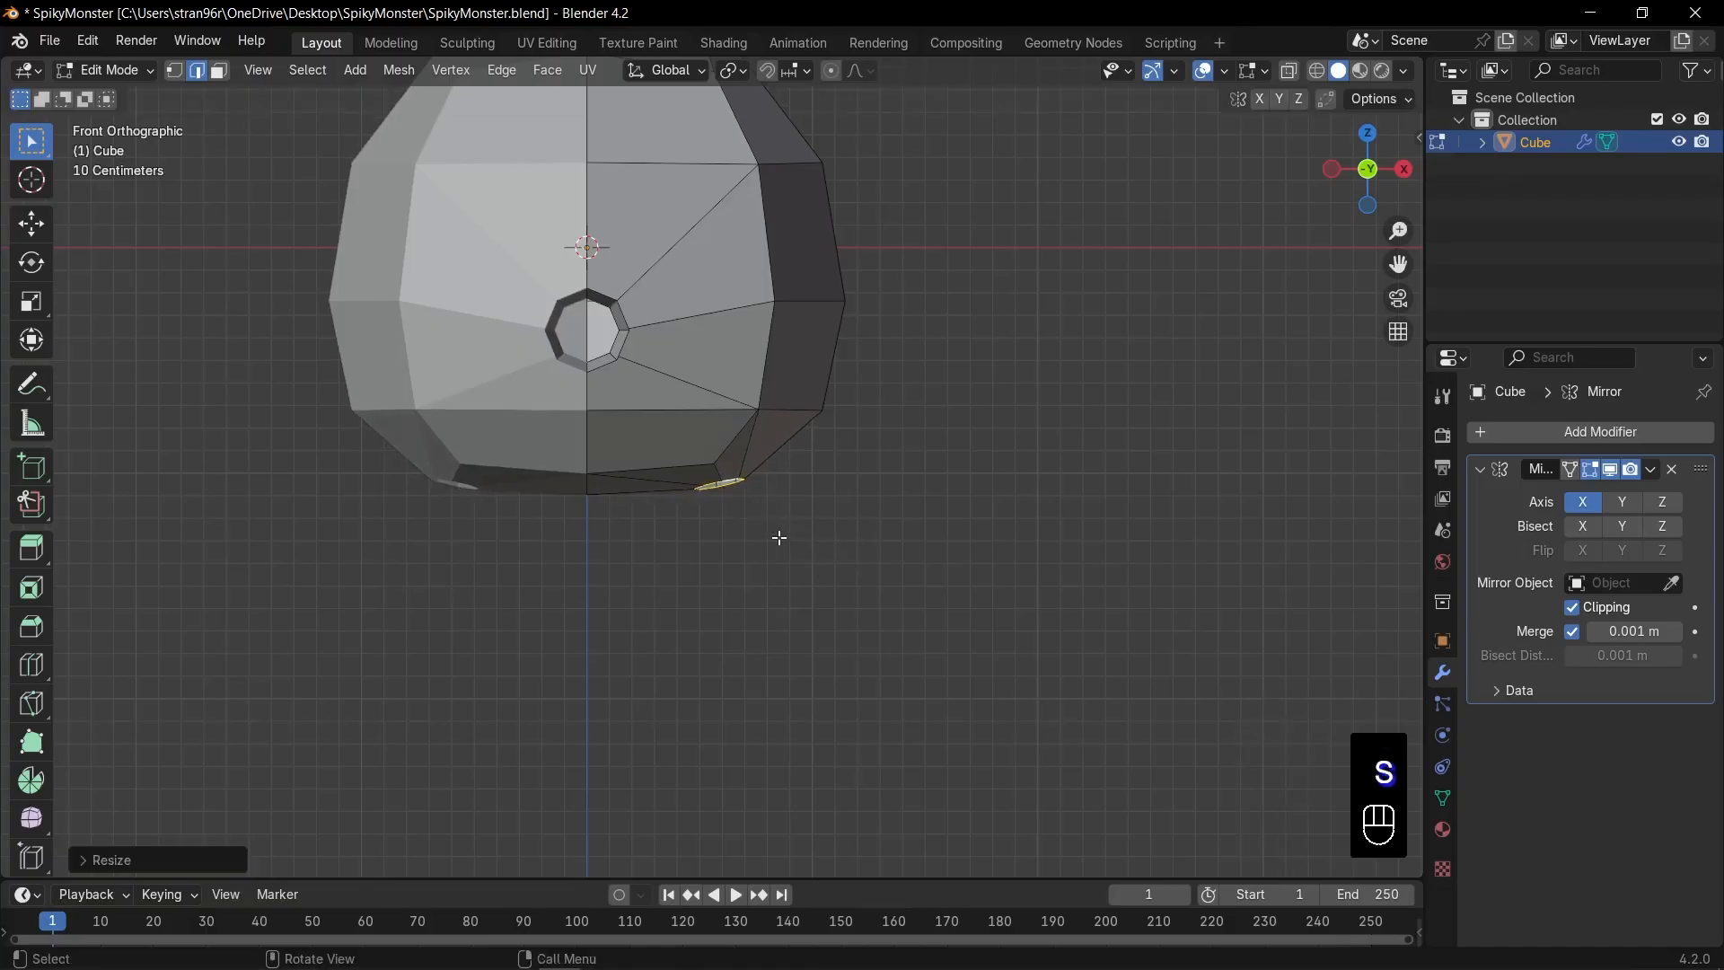
Step: Extrude the hole's edge loop about 0.9 m down and inward as a leg, and flatten its end by scaling Z to 0
scroll(779, 537, down, 2)
key(e)
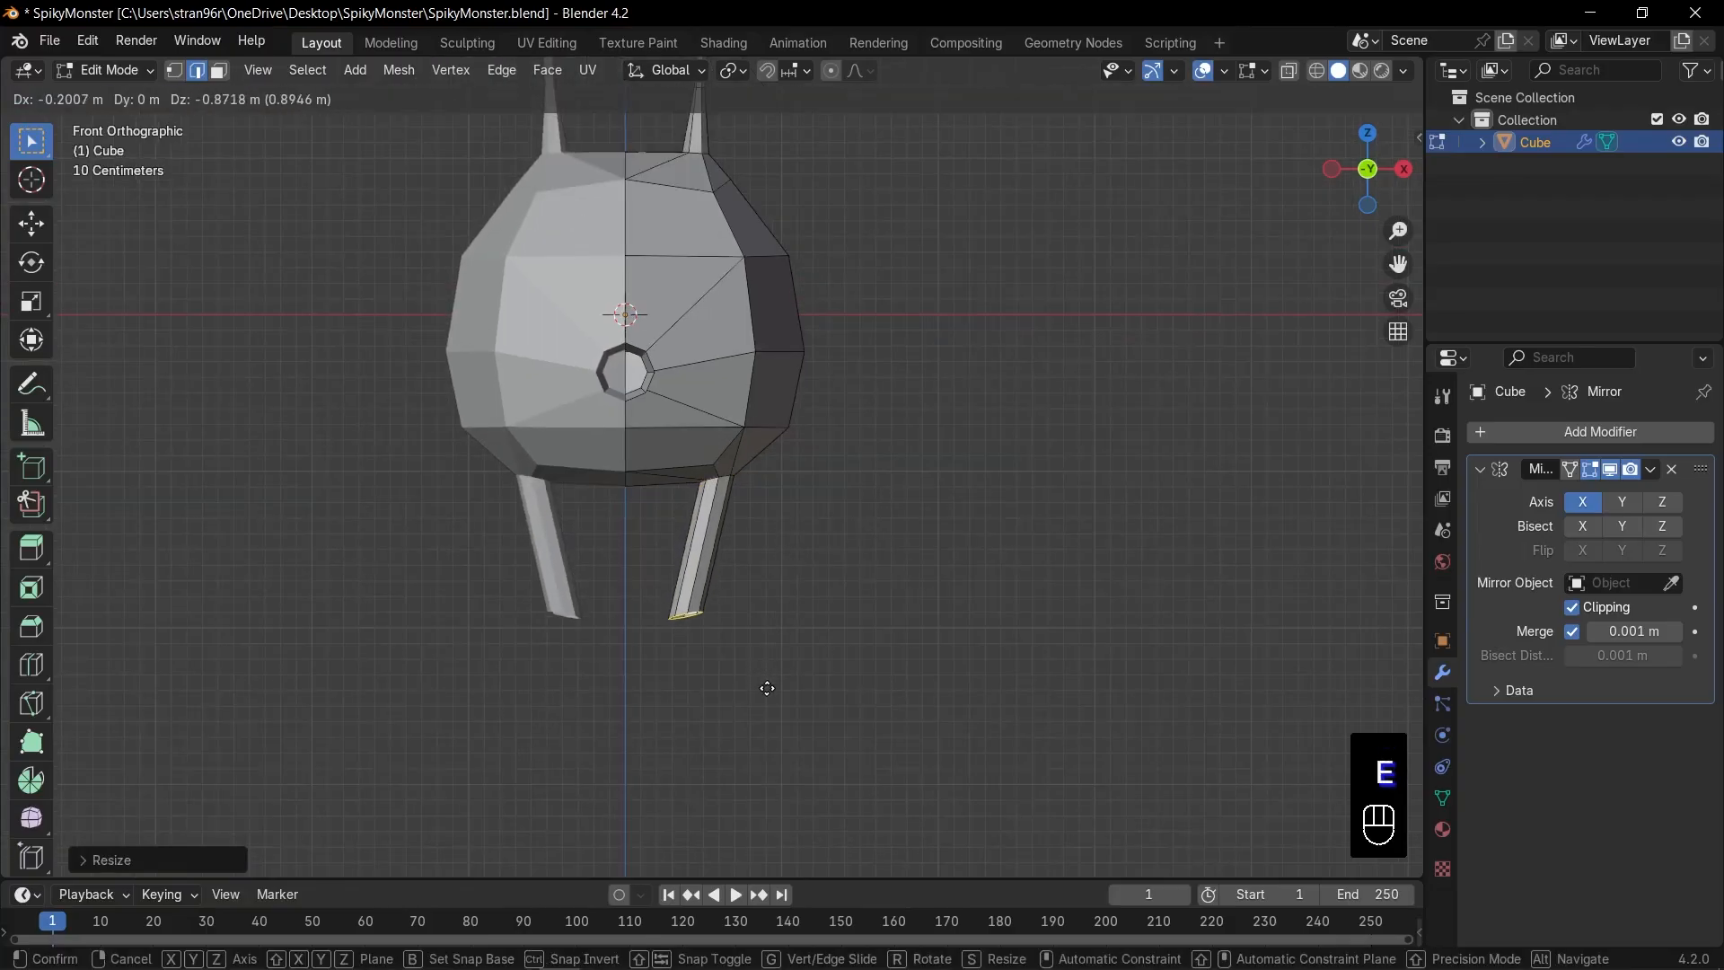
click(762, 691)
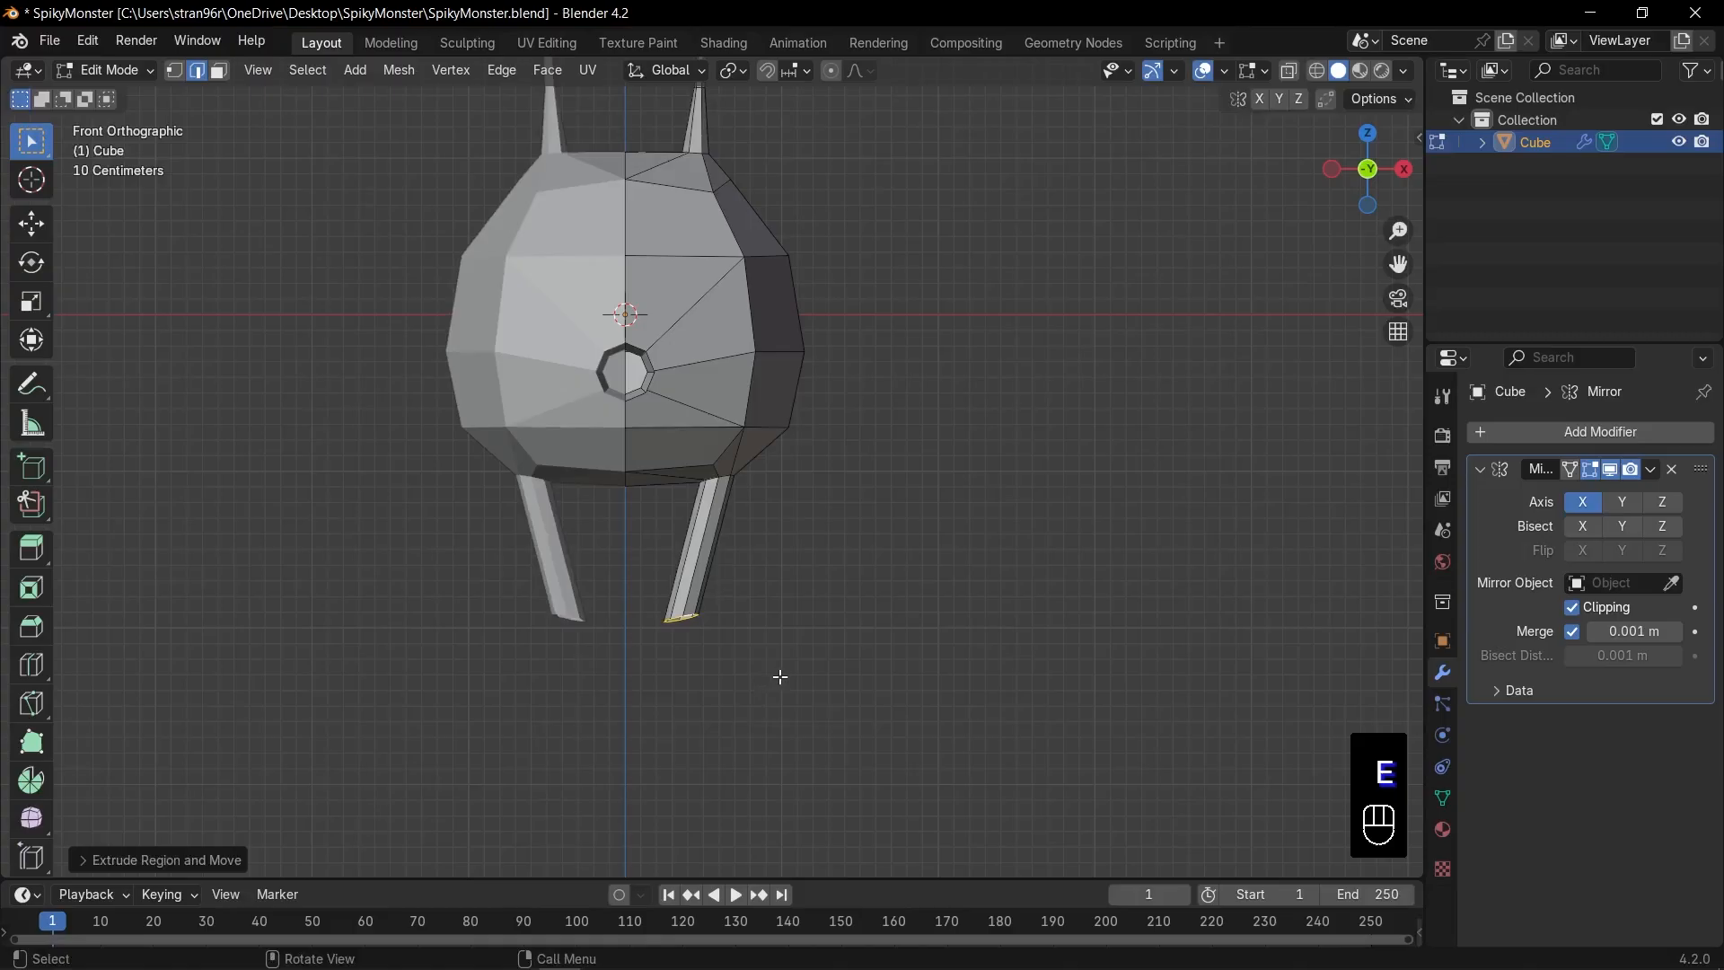
key(s)
key(z)
key(0)
key(Return)
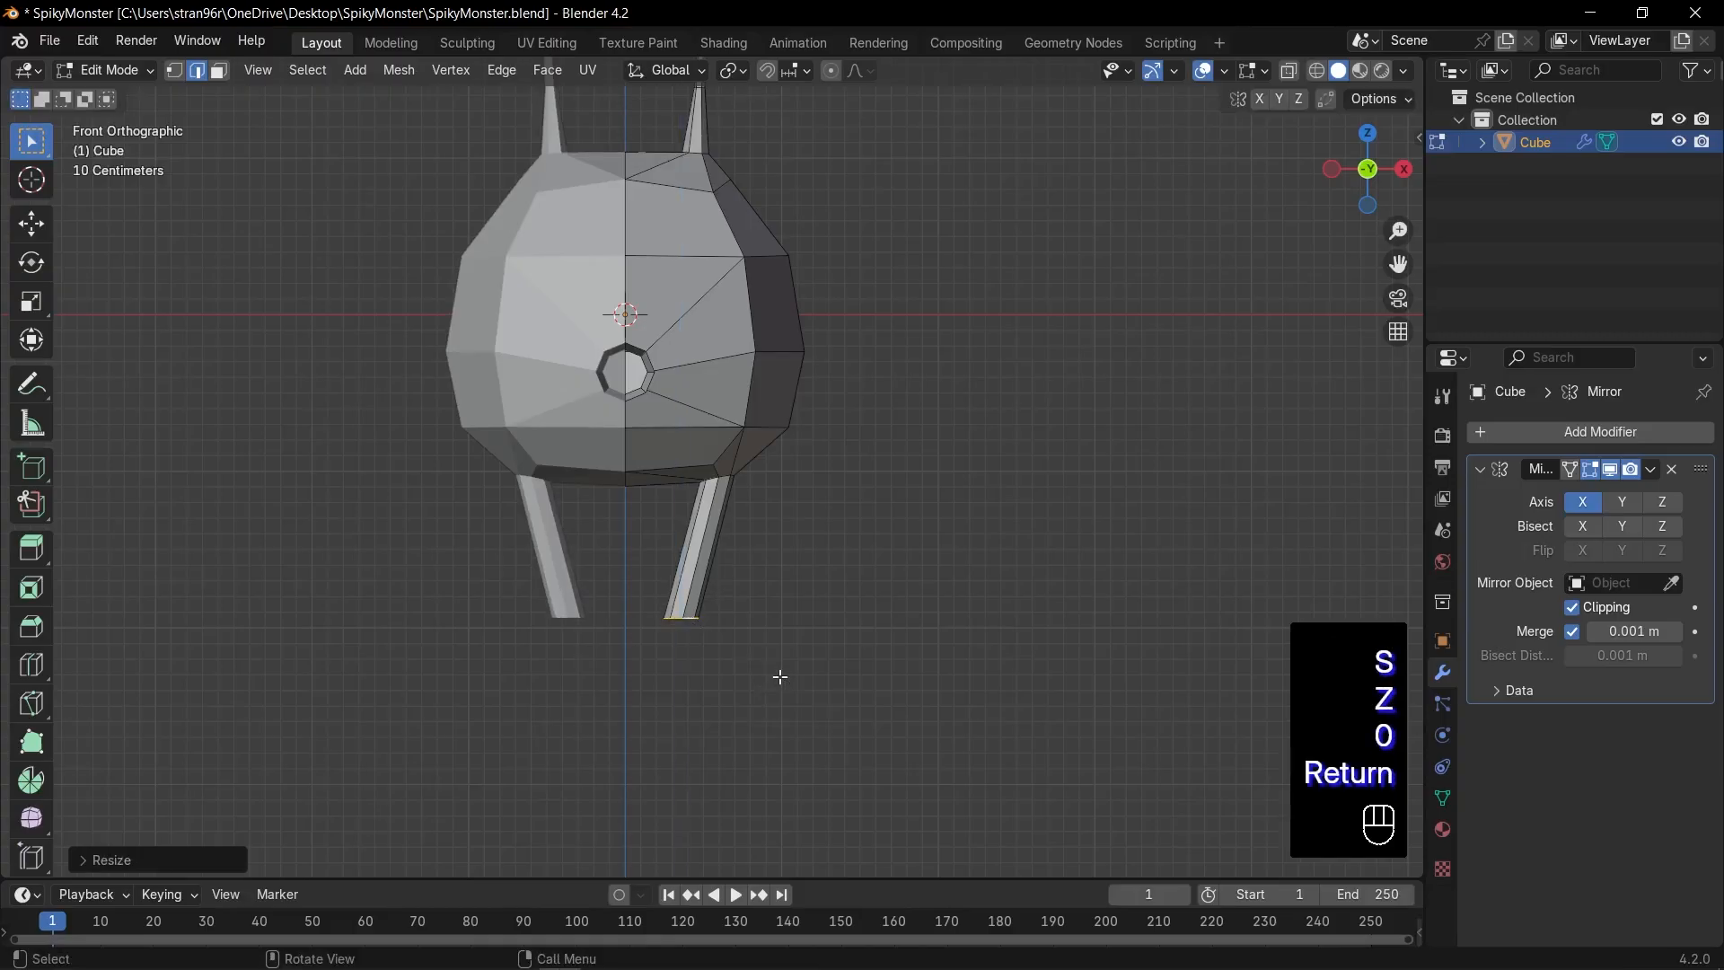
Step: Taper the leg by scaling its end loop to about 0.35 and fill the open end with a face
key(s)
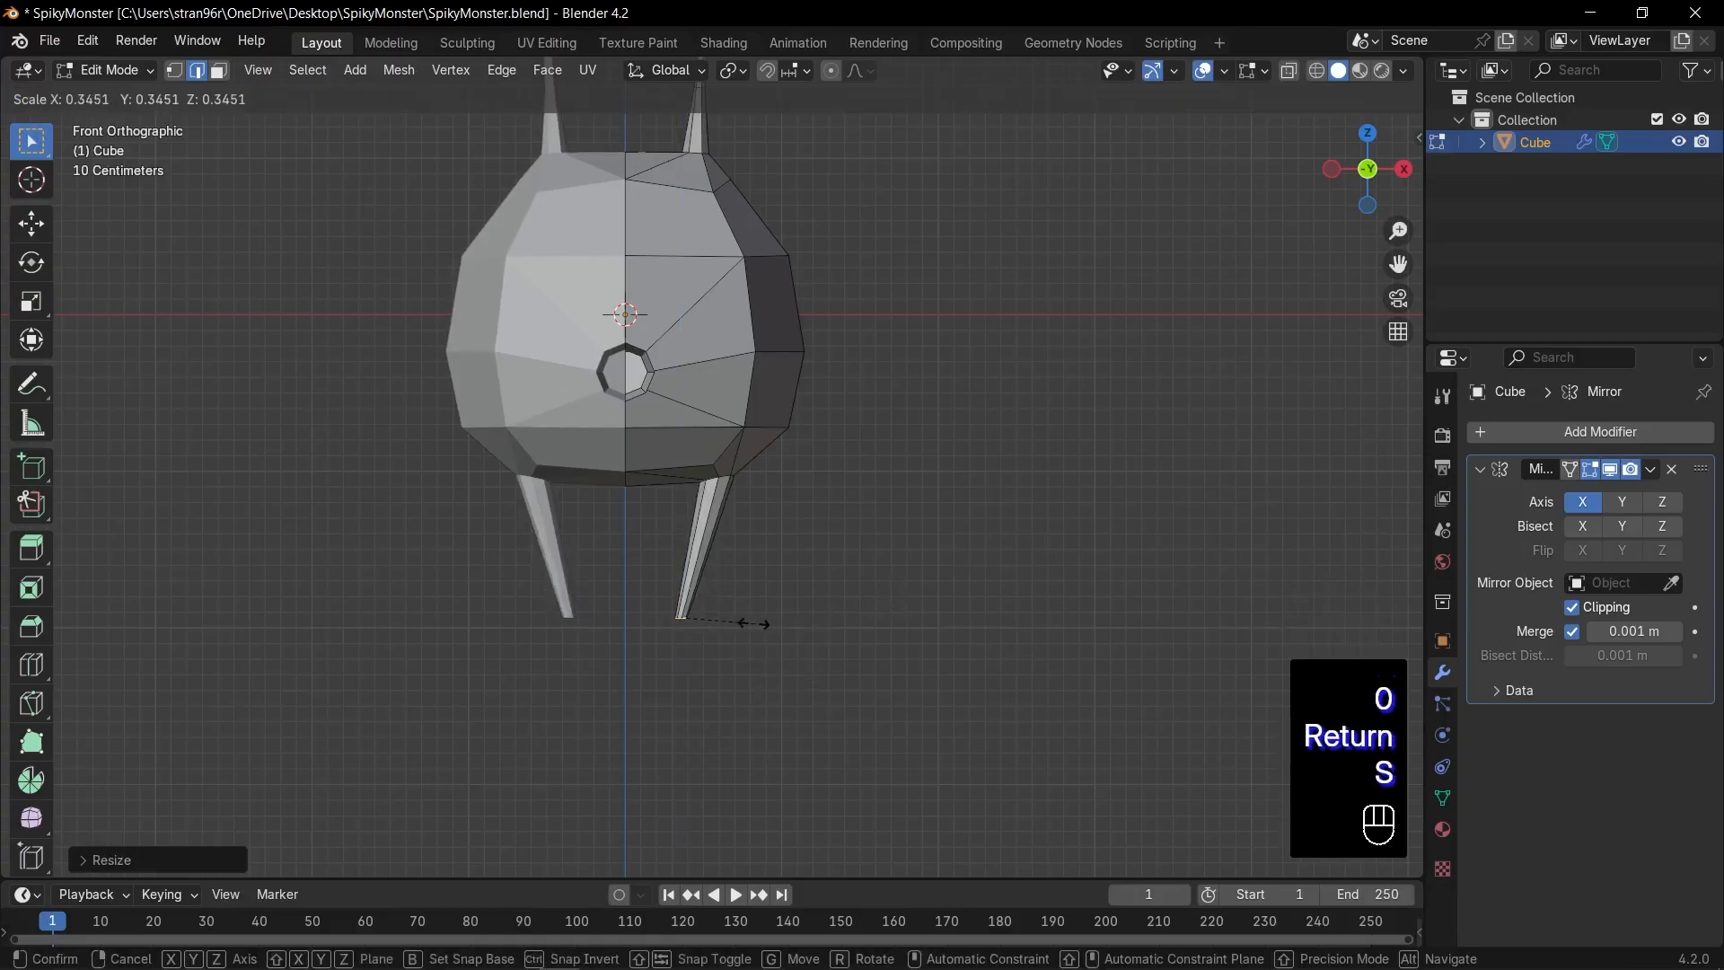
click(753, 623)
key(KP_Decimal)
middle_drag(941, 551, 899, 525)
key(f)
scroll(920, 486, down, 4)
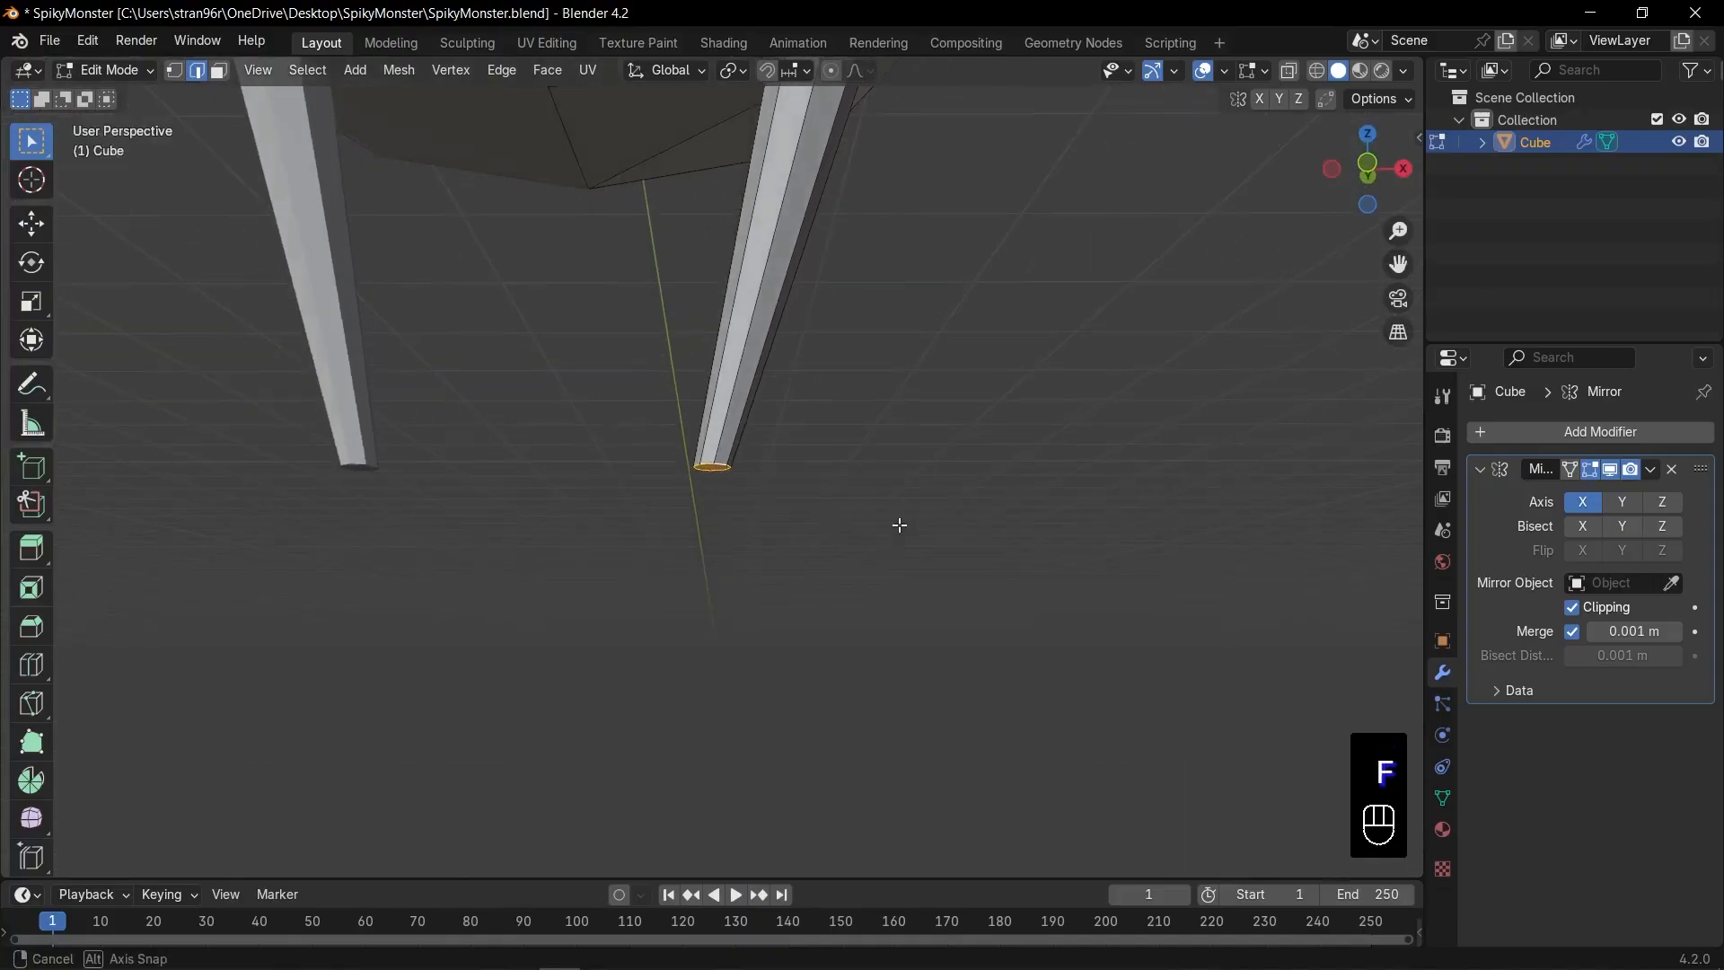
Step: Add a loop cut around the leg and slide it down close to the leg's lower end
key(ctrl+r)
click(773, 337)
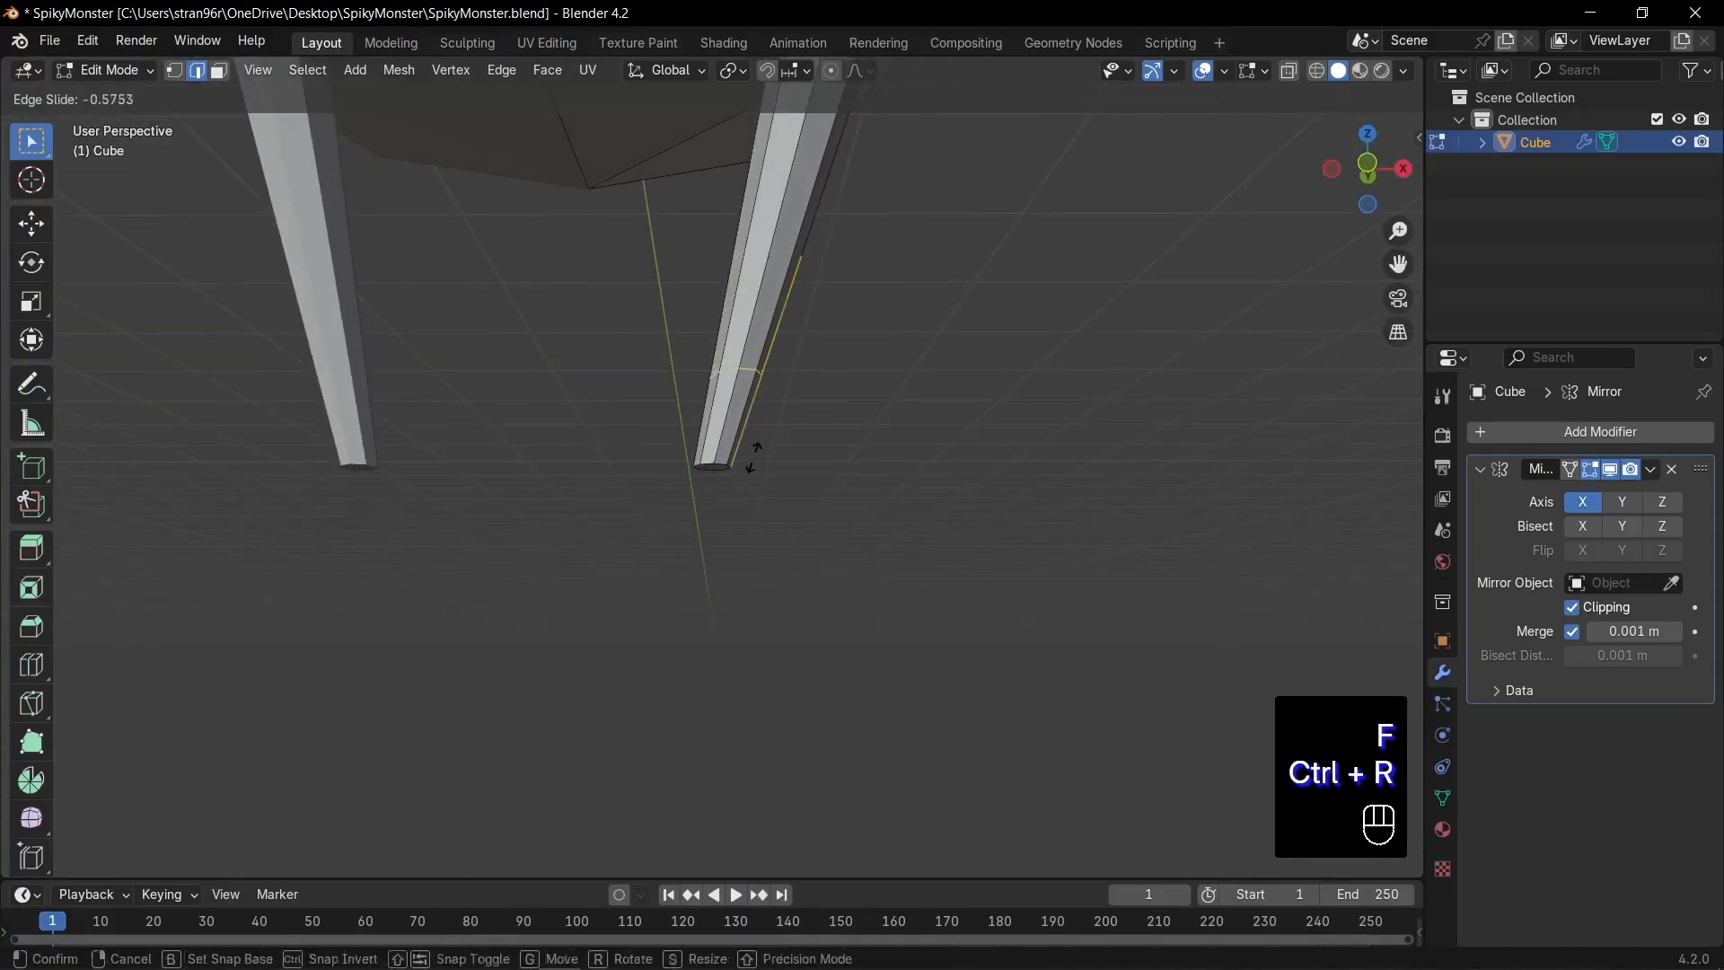
click(740, 500)
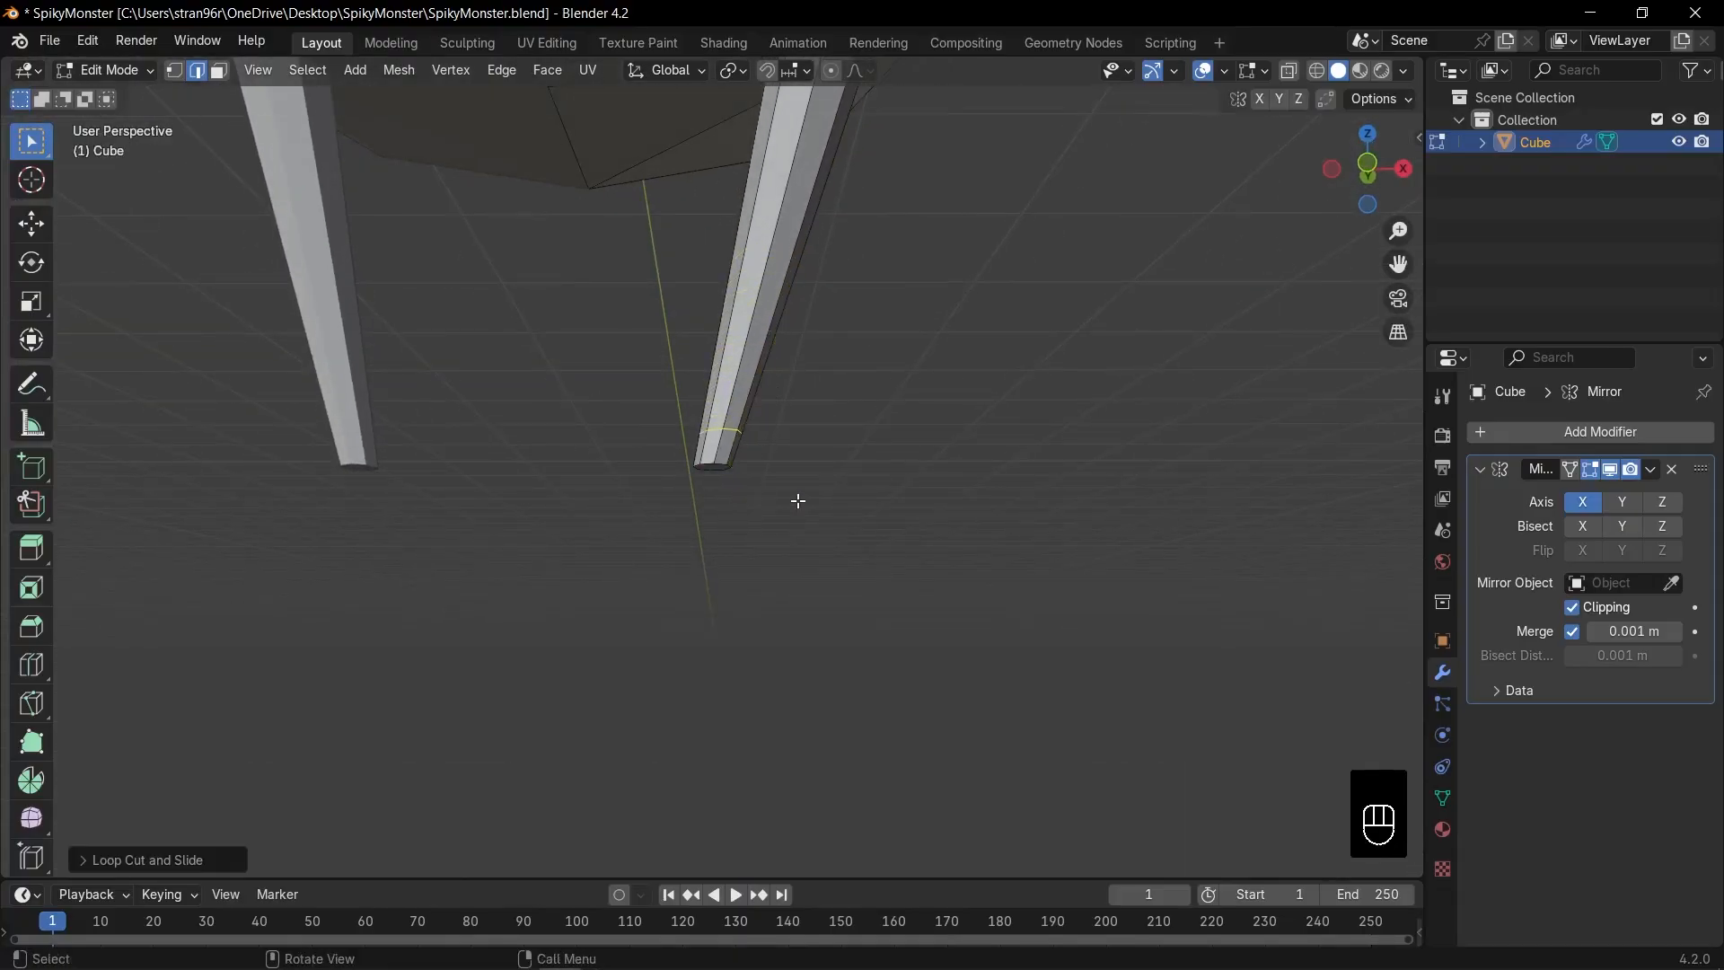
Step: Extrude the outward-facing face at the leg's lower end about 0.42 m along its normal to form a foot
middle_drag(797, 500, 866, 475)
key(3)
click(750, 454)
scroll(750, 454, down, 5)
scroll(867, 476, down, 2)
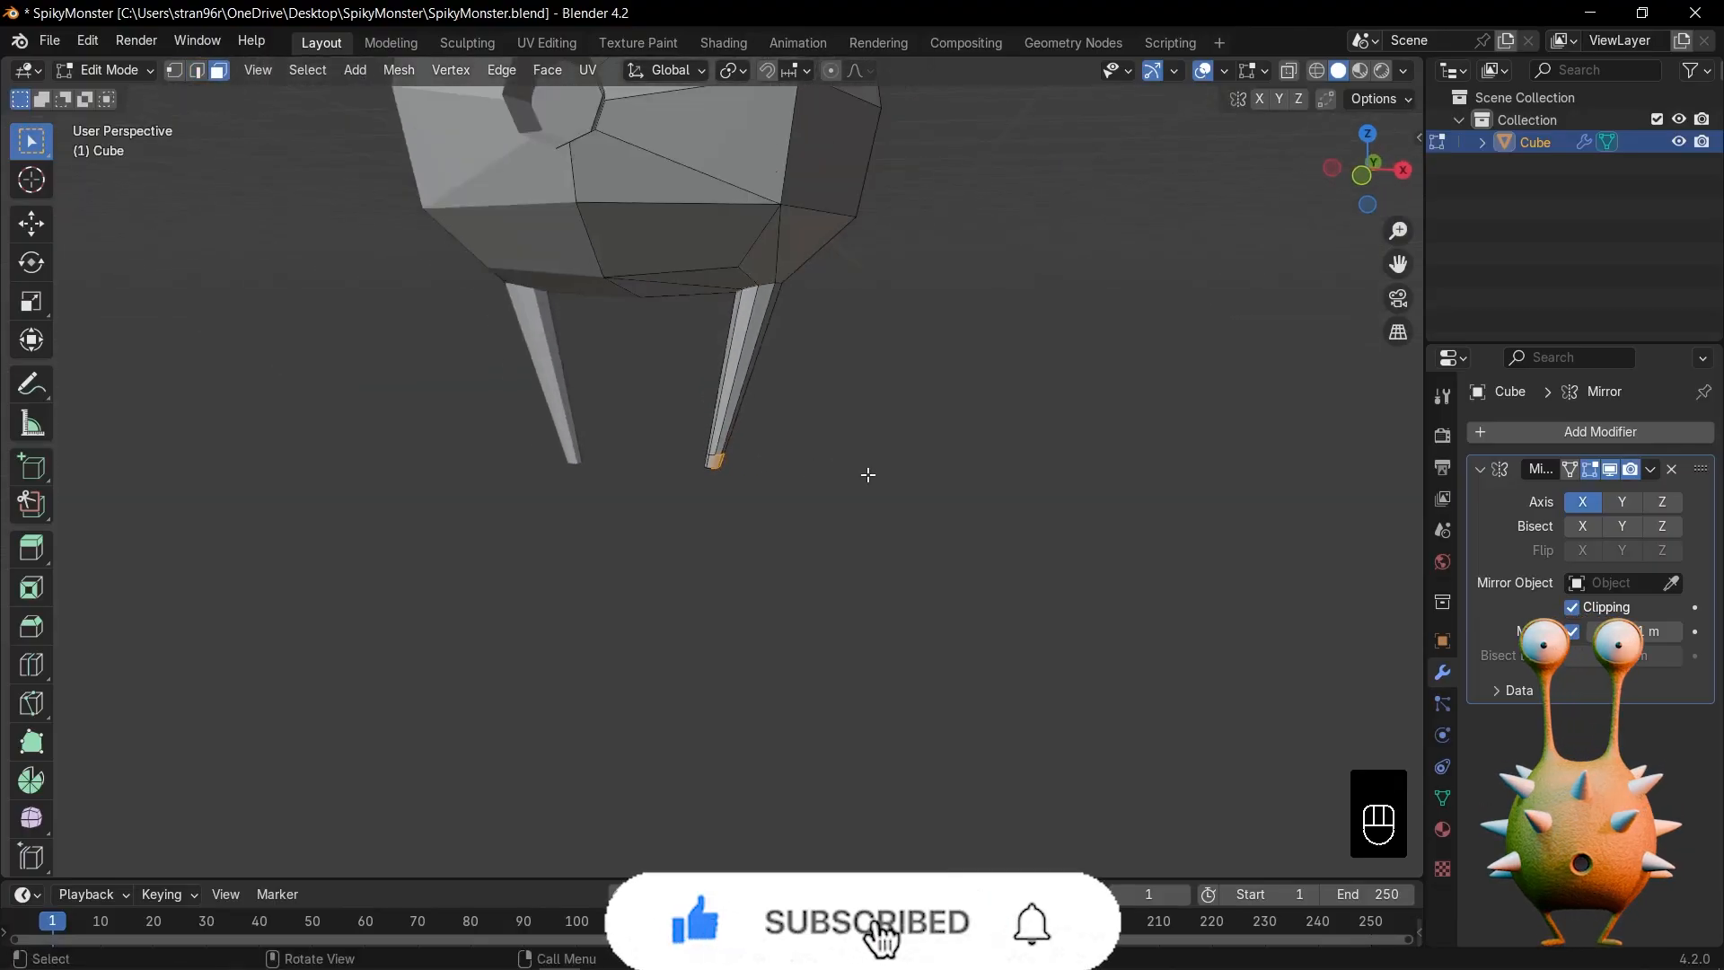
key(e)
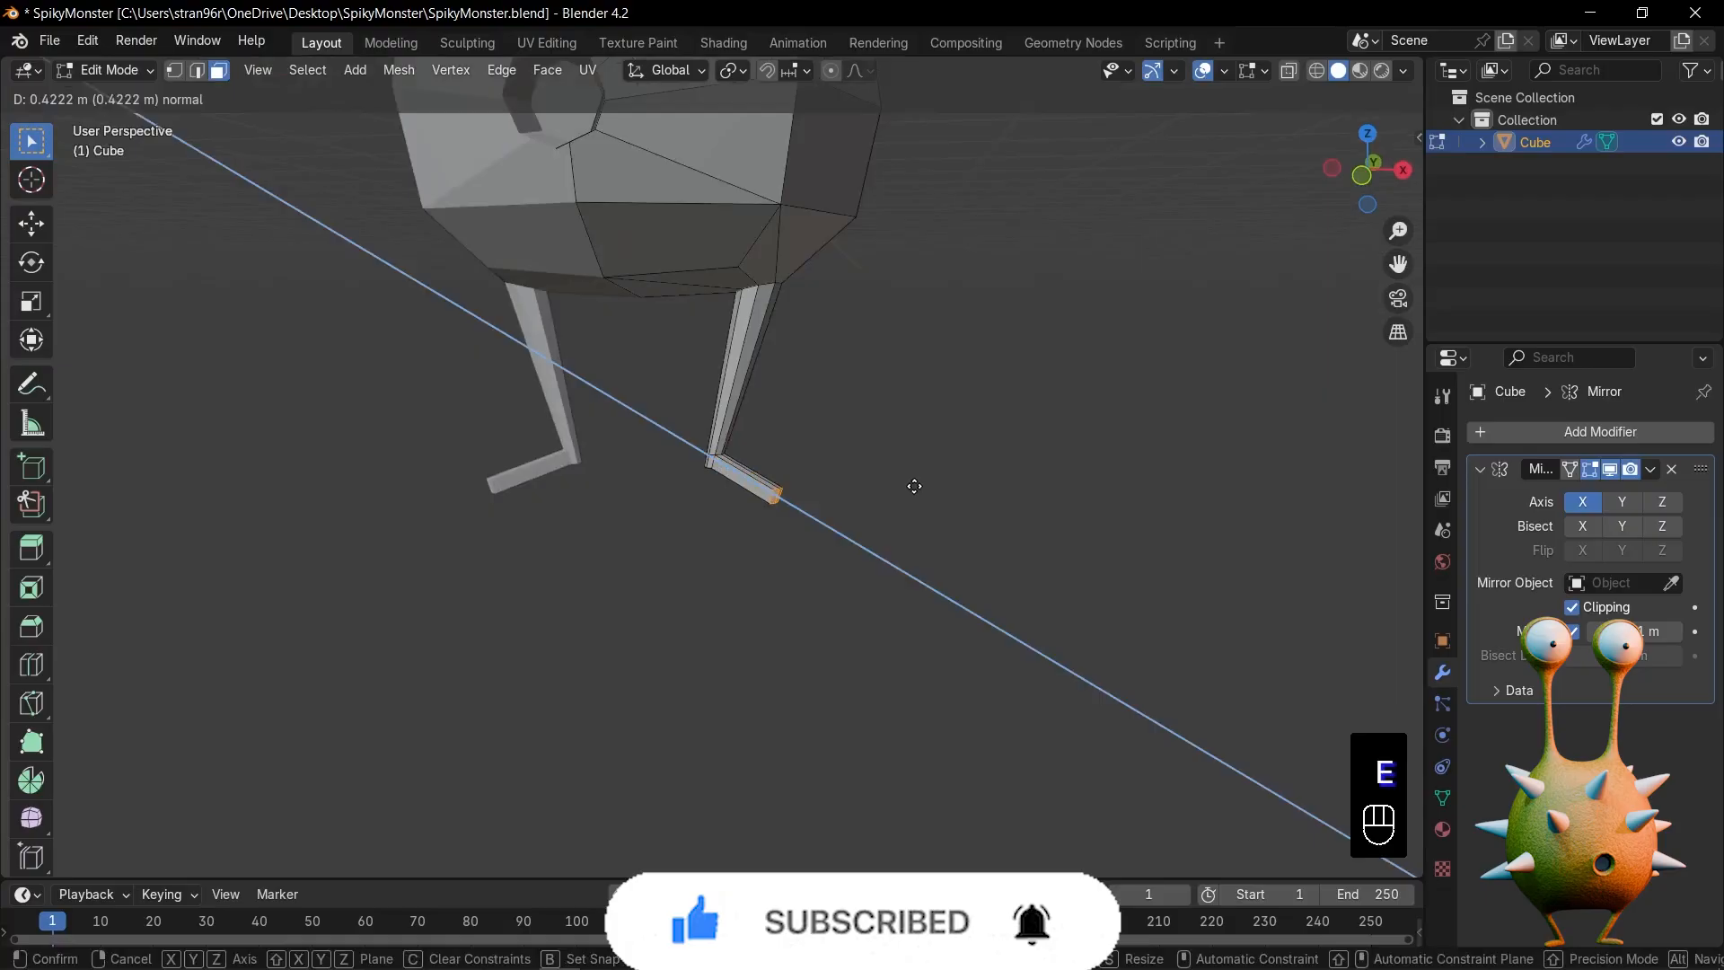
click(912, 484)
Step: In the front view, raise the foot's tip face about 0.11 m along Z to level the foot
key(KP_1)
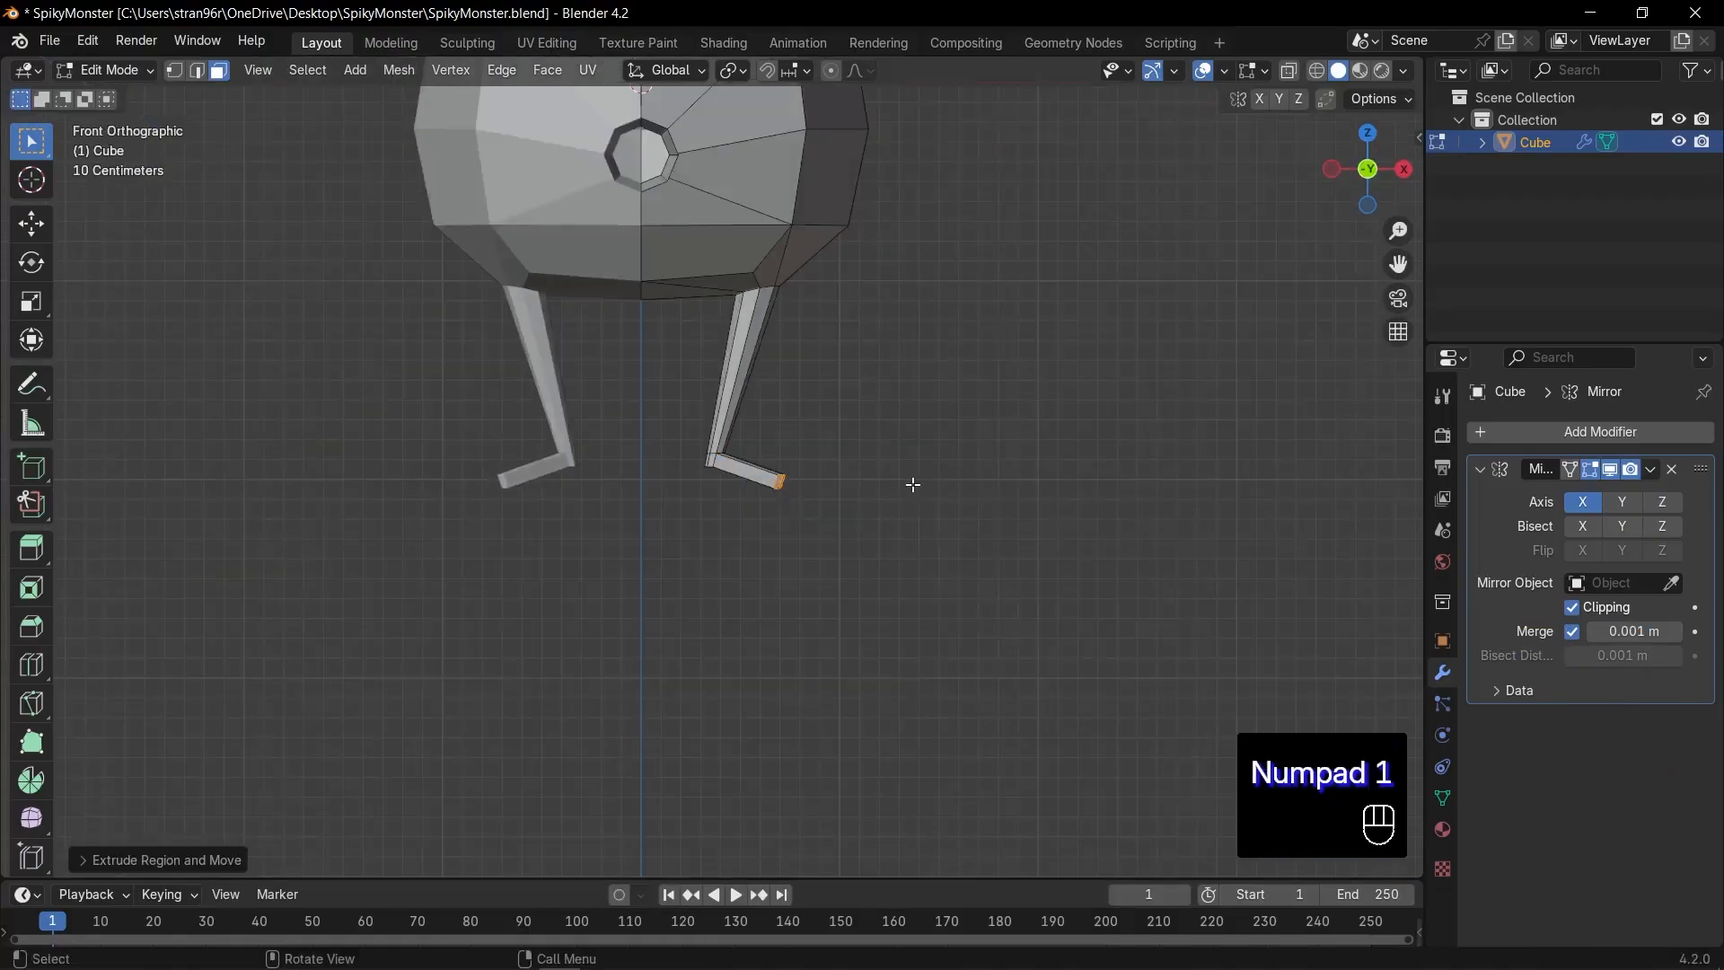
scroll(914, 484, up, 3)
key(g)
key(z)
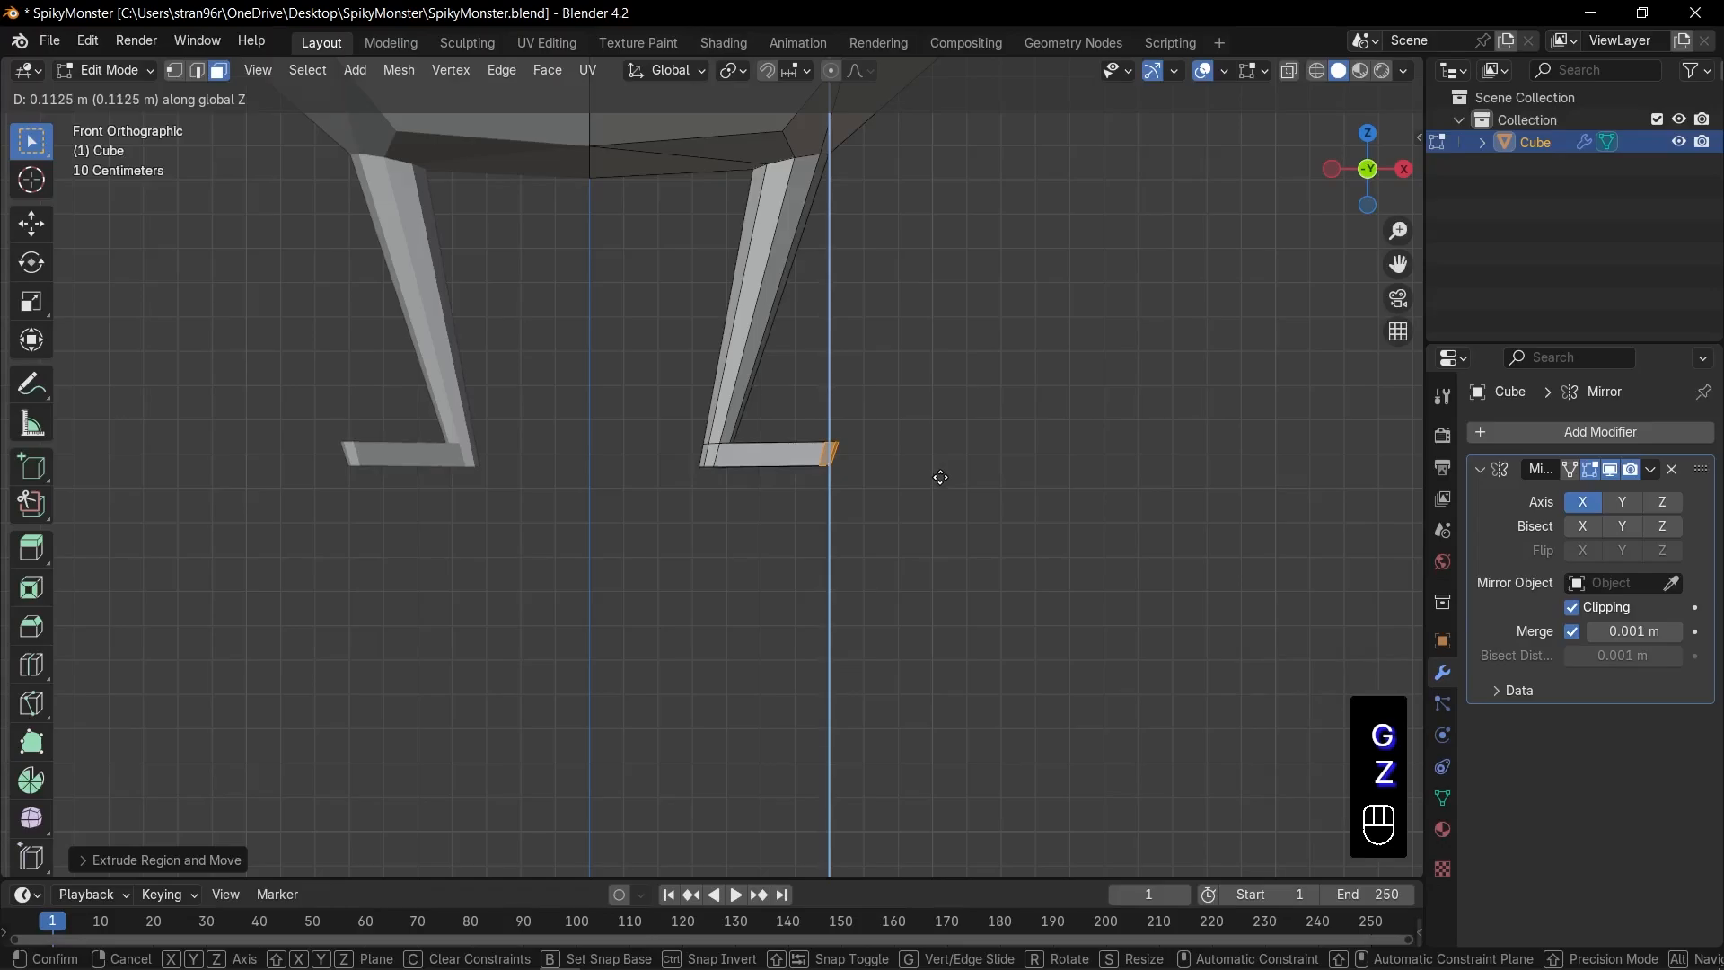
click(940, 477)
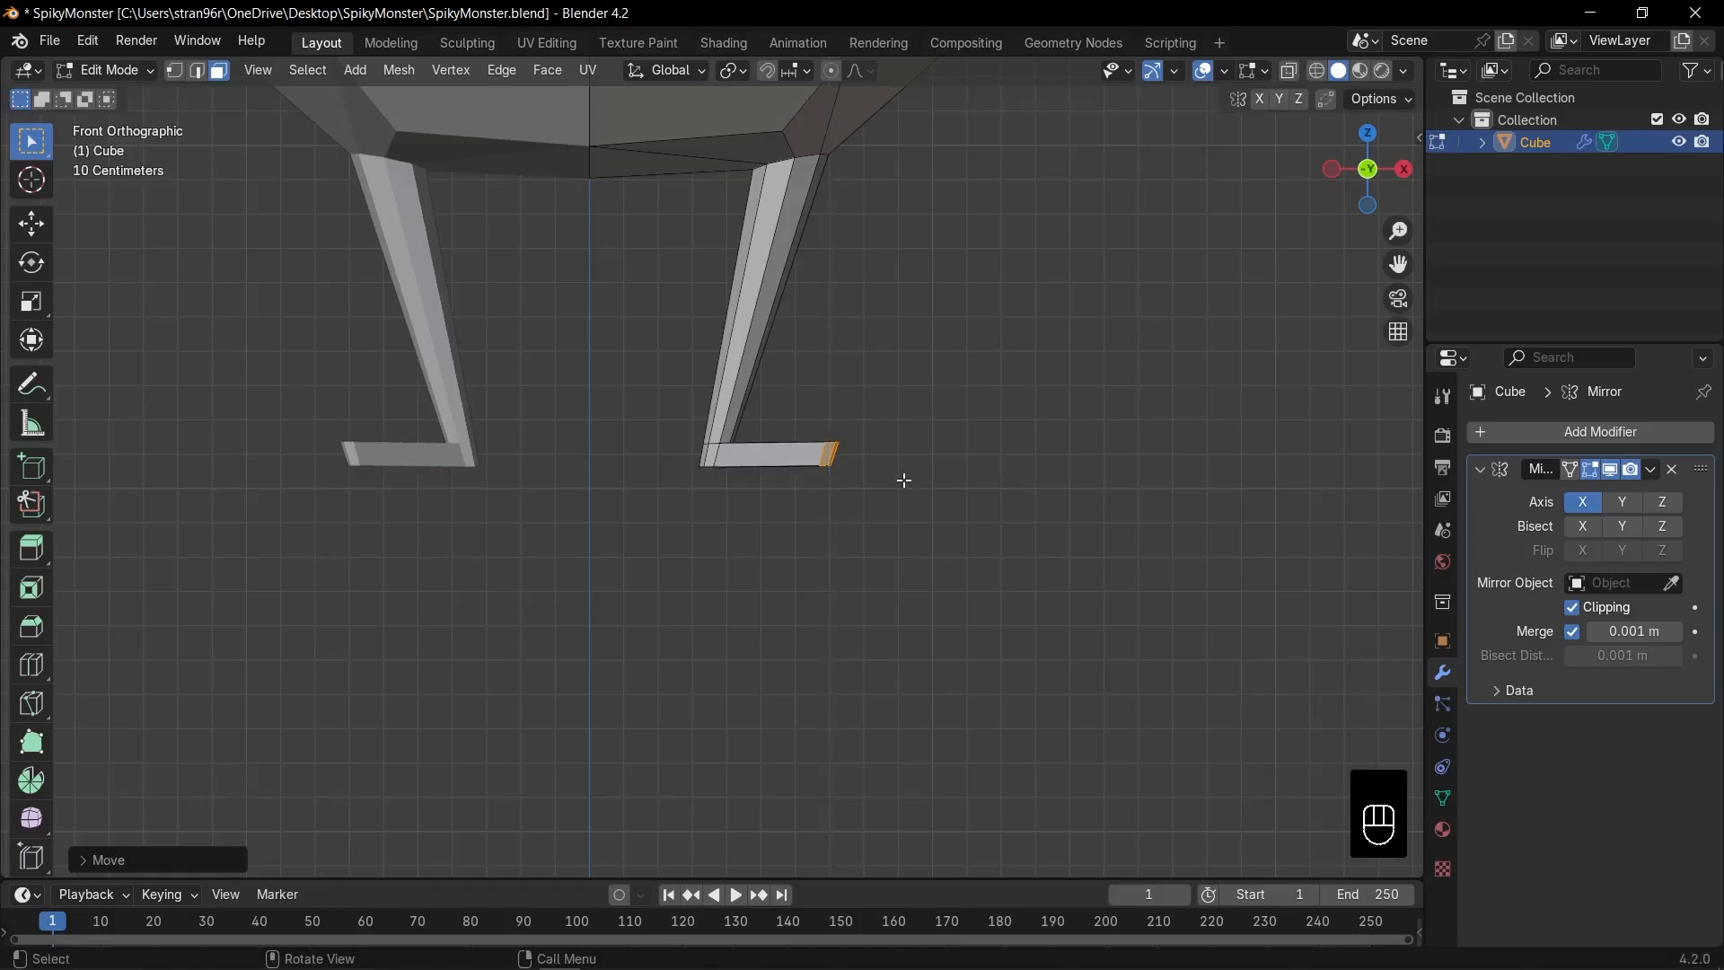
Step: Add a centred loop cut across the foot and, with X-ray on, raise its upper vertices about 0.04 m along Z
key(ctrl+r)
click(857, 479)
click(855, 481)
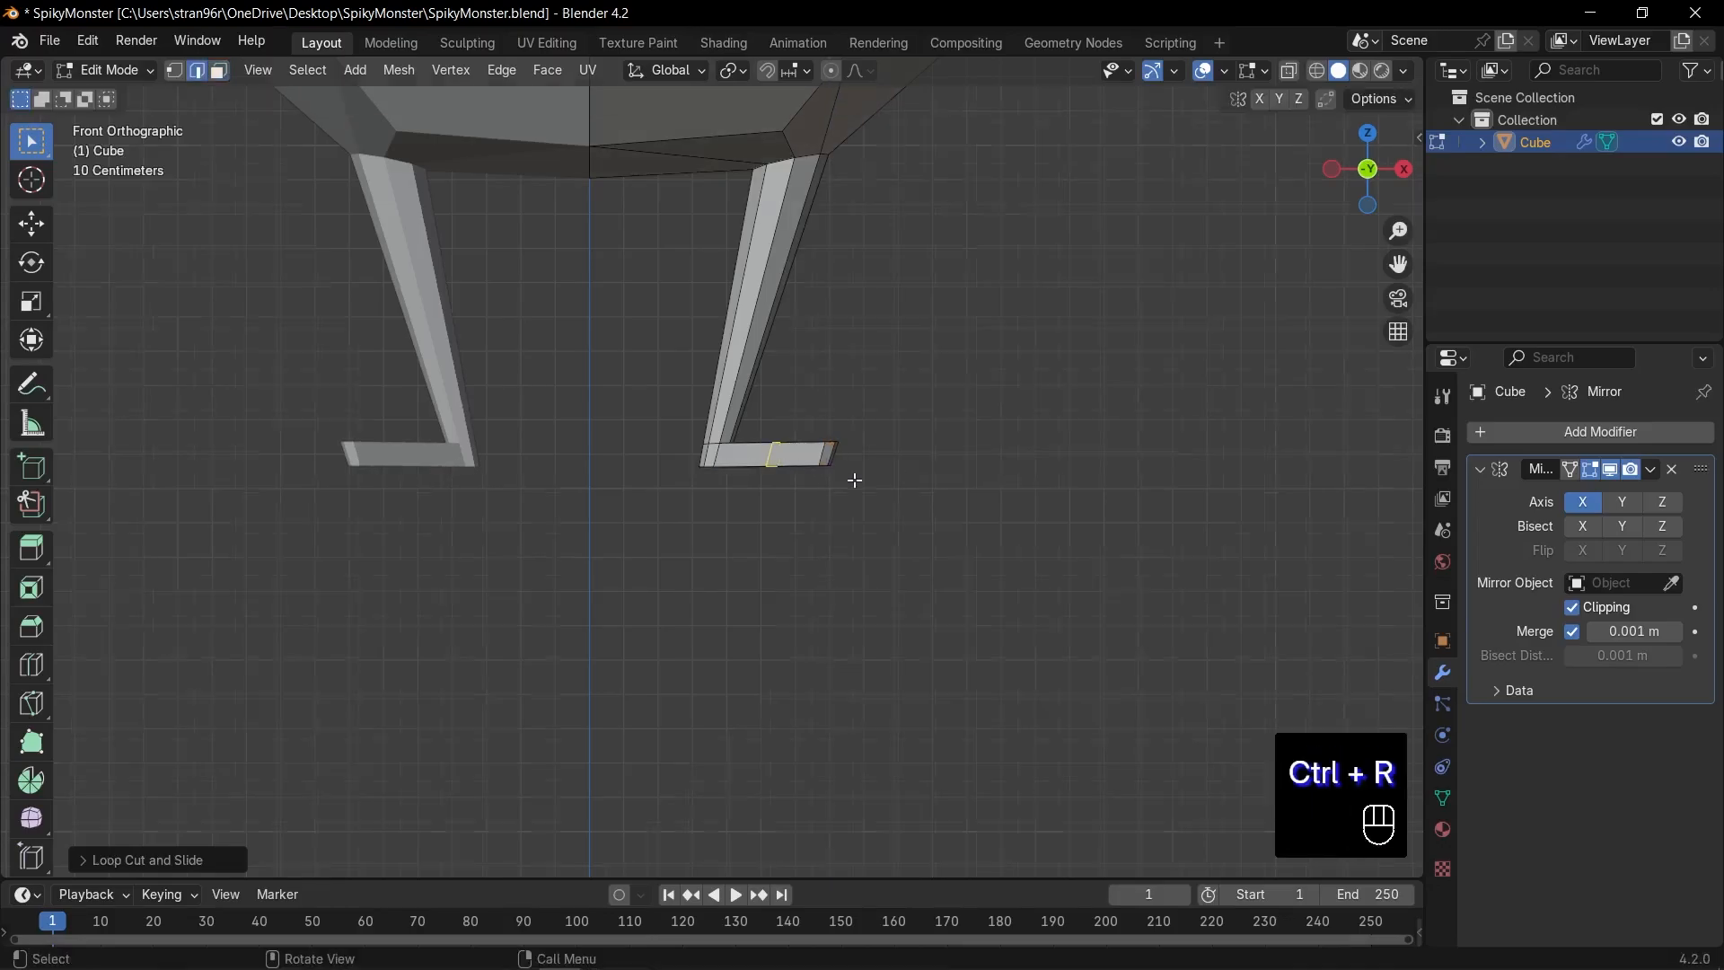
scroll(855, 480, up, 1)
key(1)
key(alt+z)
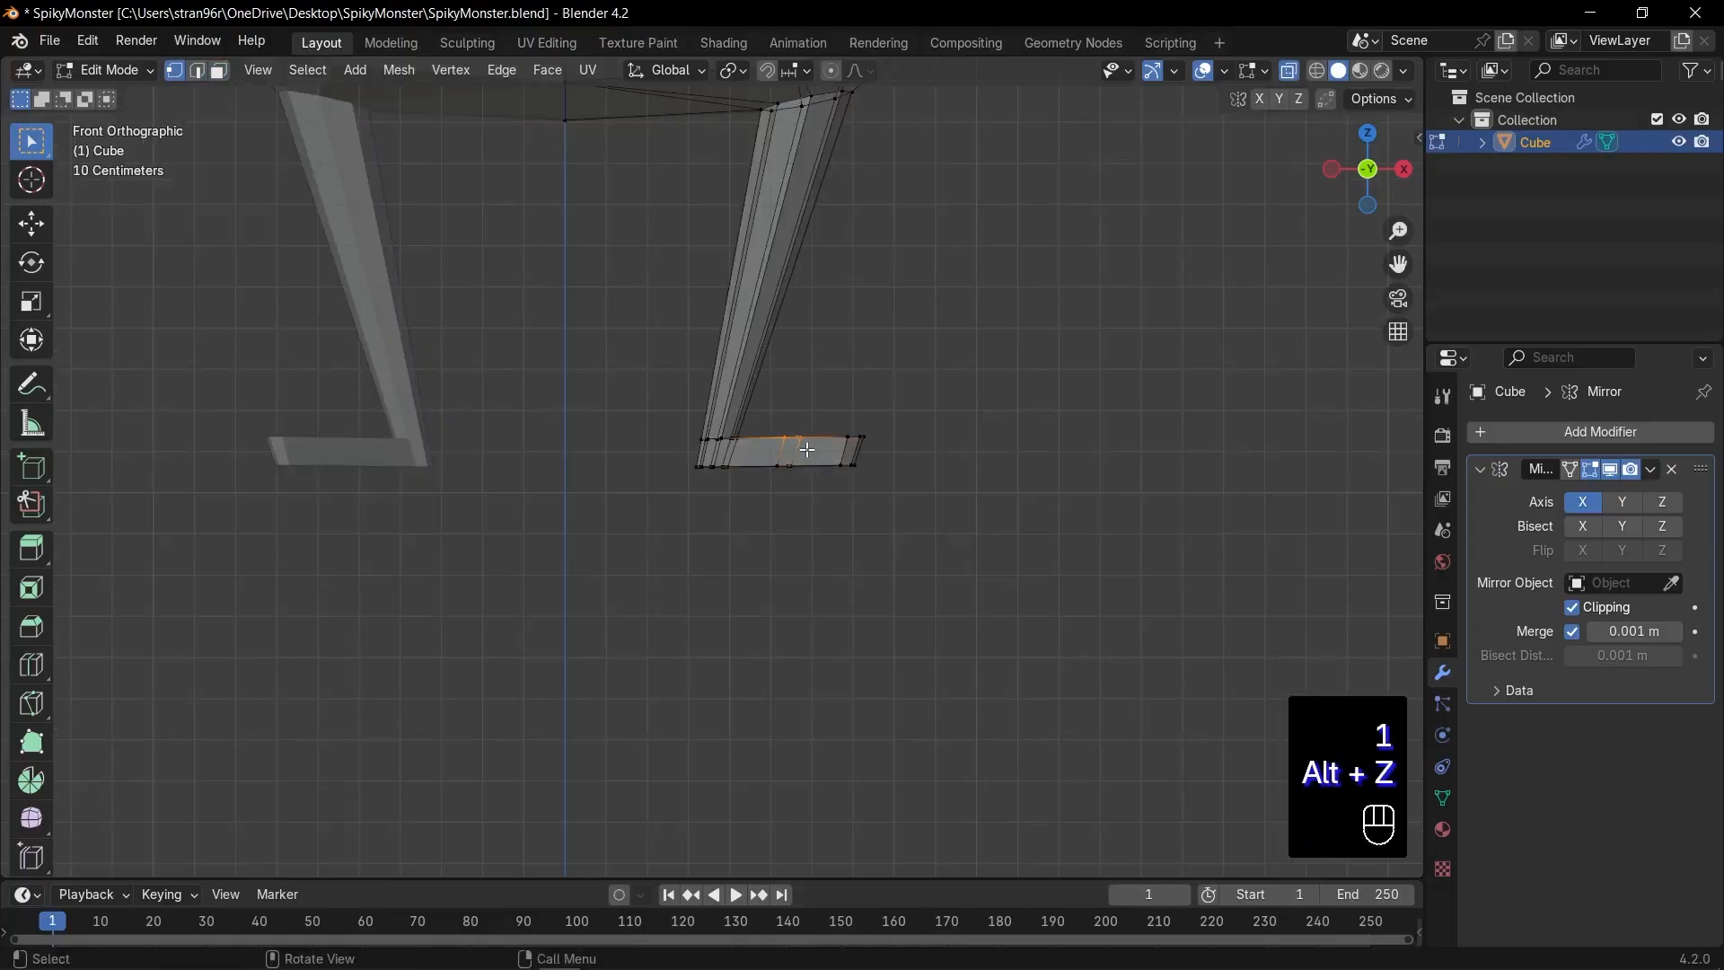
key(g)
key(z)
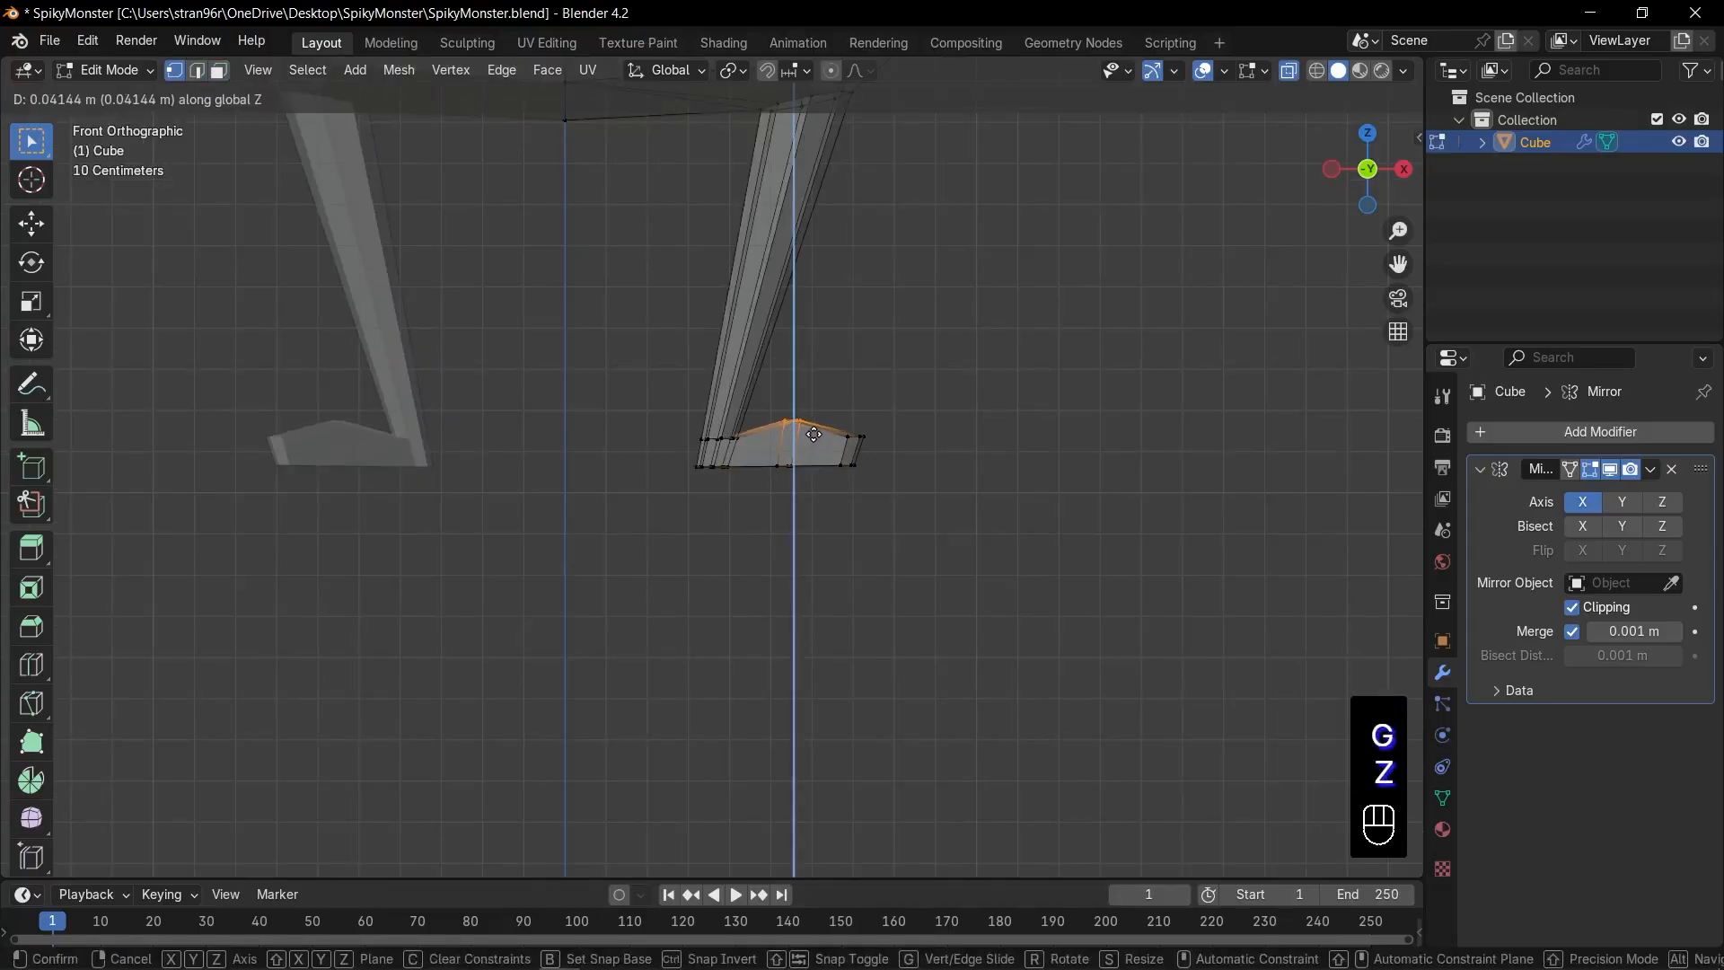
click(813, 434)
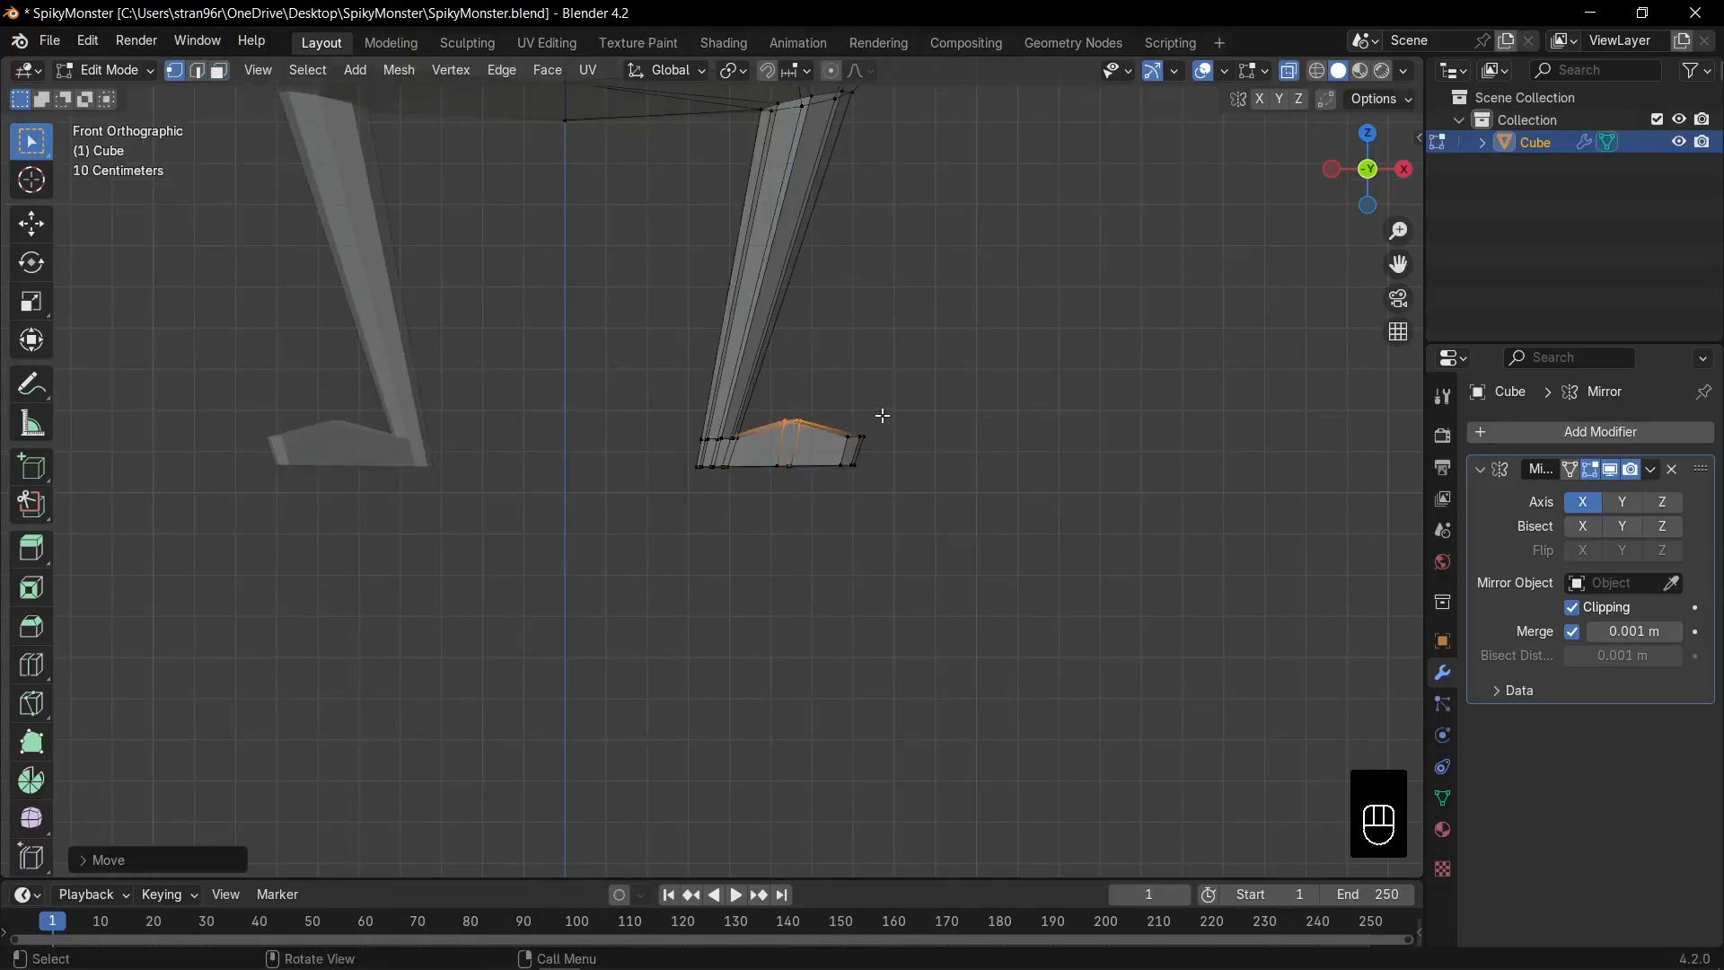
Step: Add another loop cut to the foot between its raised middle and the ankle, slid toward the ankle by about 0.5
middle_drag(792, 436, 820, 443)
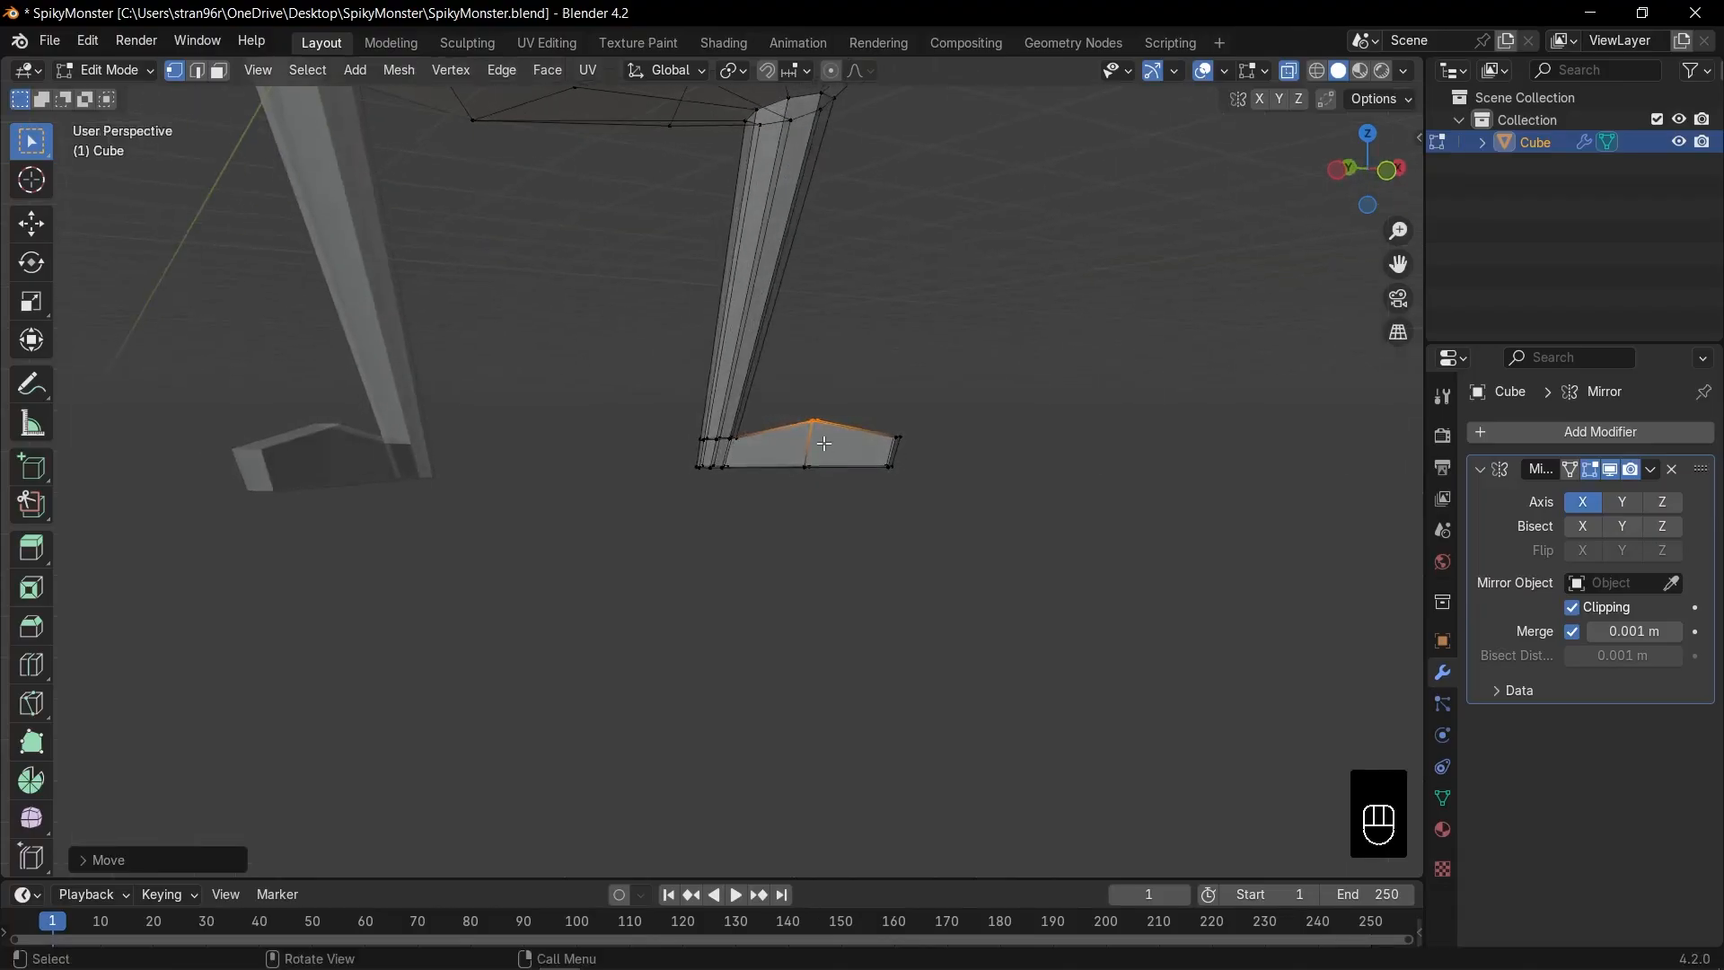
key(ctrl+r)
click(781, 438)
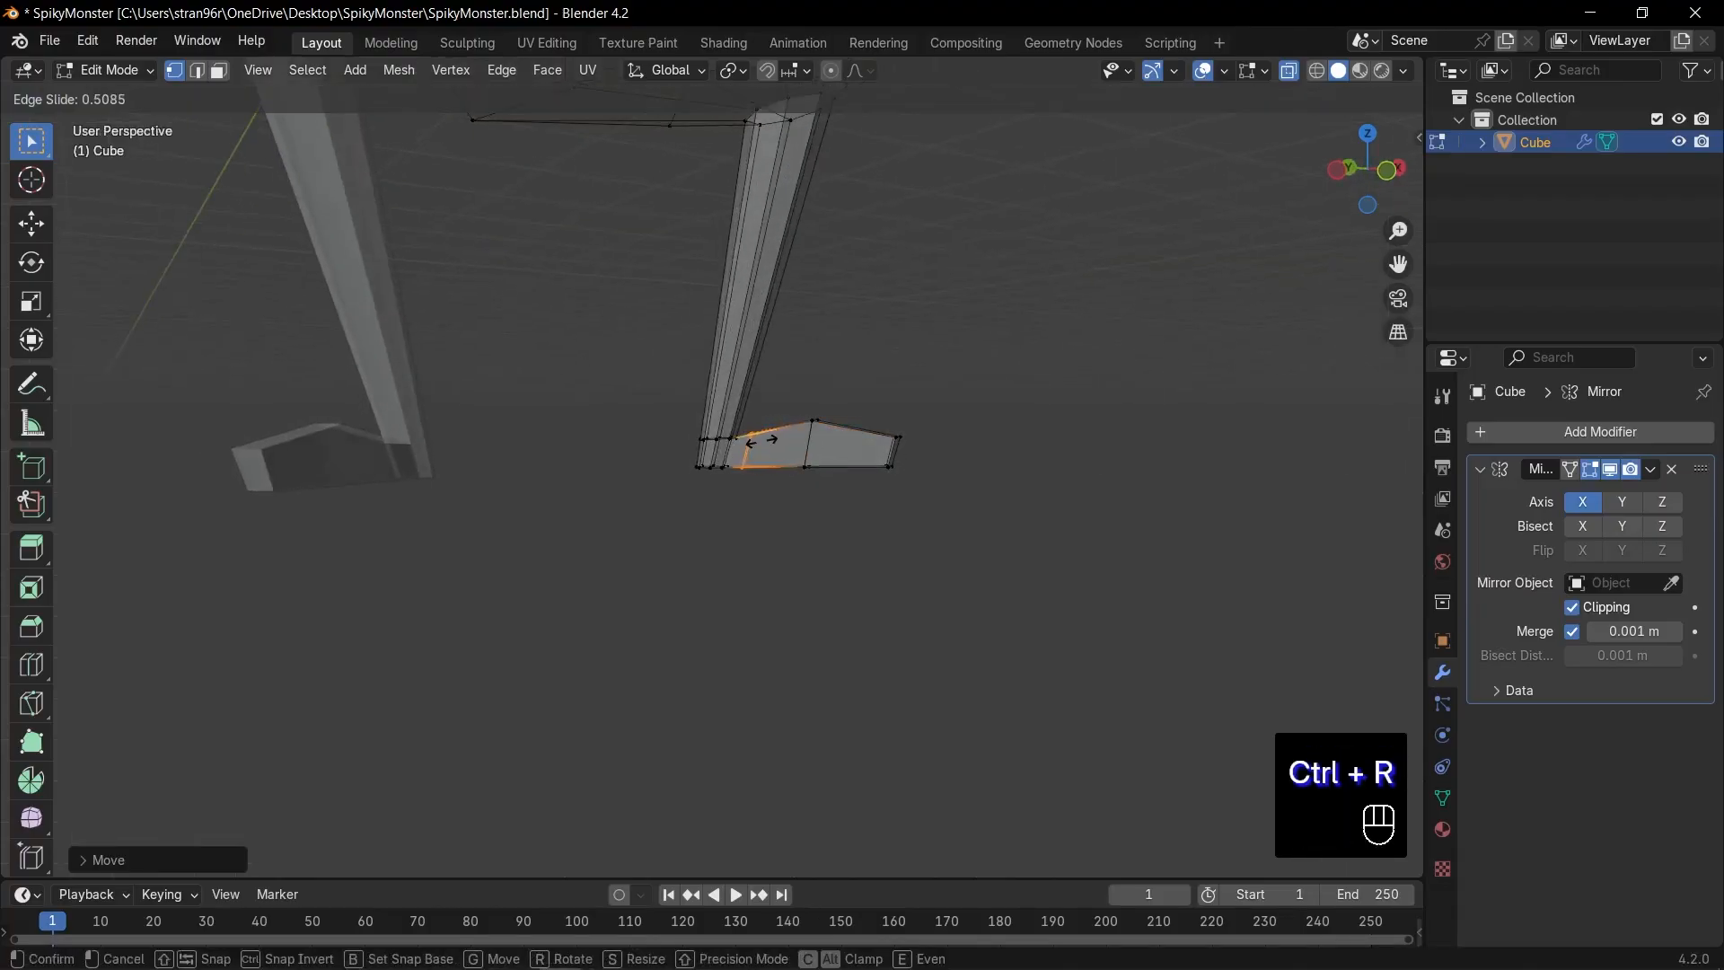
click(762, 440)
Step: Return to Object Mode, turn off X-ray, and view the whole monster with its new legs and feet
scroll(931, 373, down, 4)
middle_drag(931, 373, 731, 509)
key(Tab)
scroll(833, 401, down, 6)
key(alt+z)
scroll(830, 400, down, 1)
scroll(745, 447, up, 5)
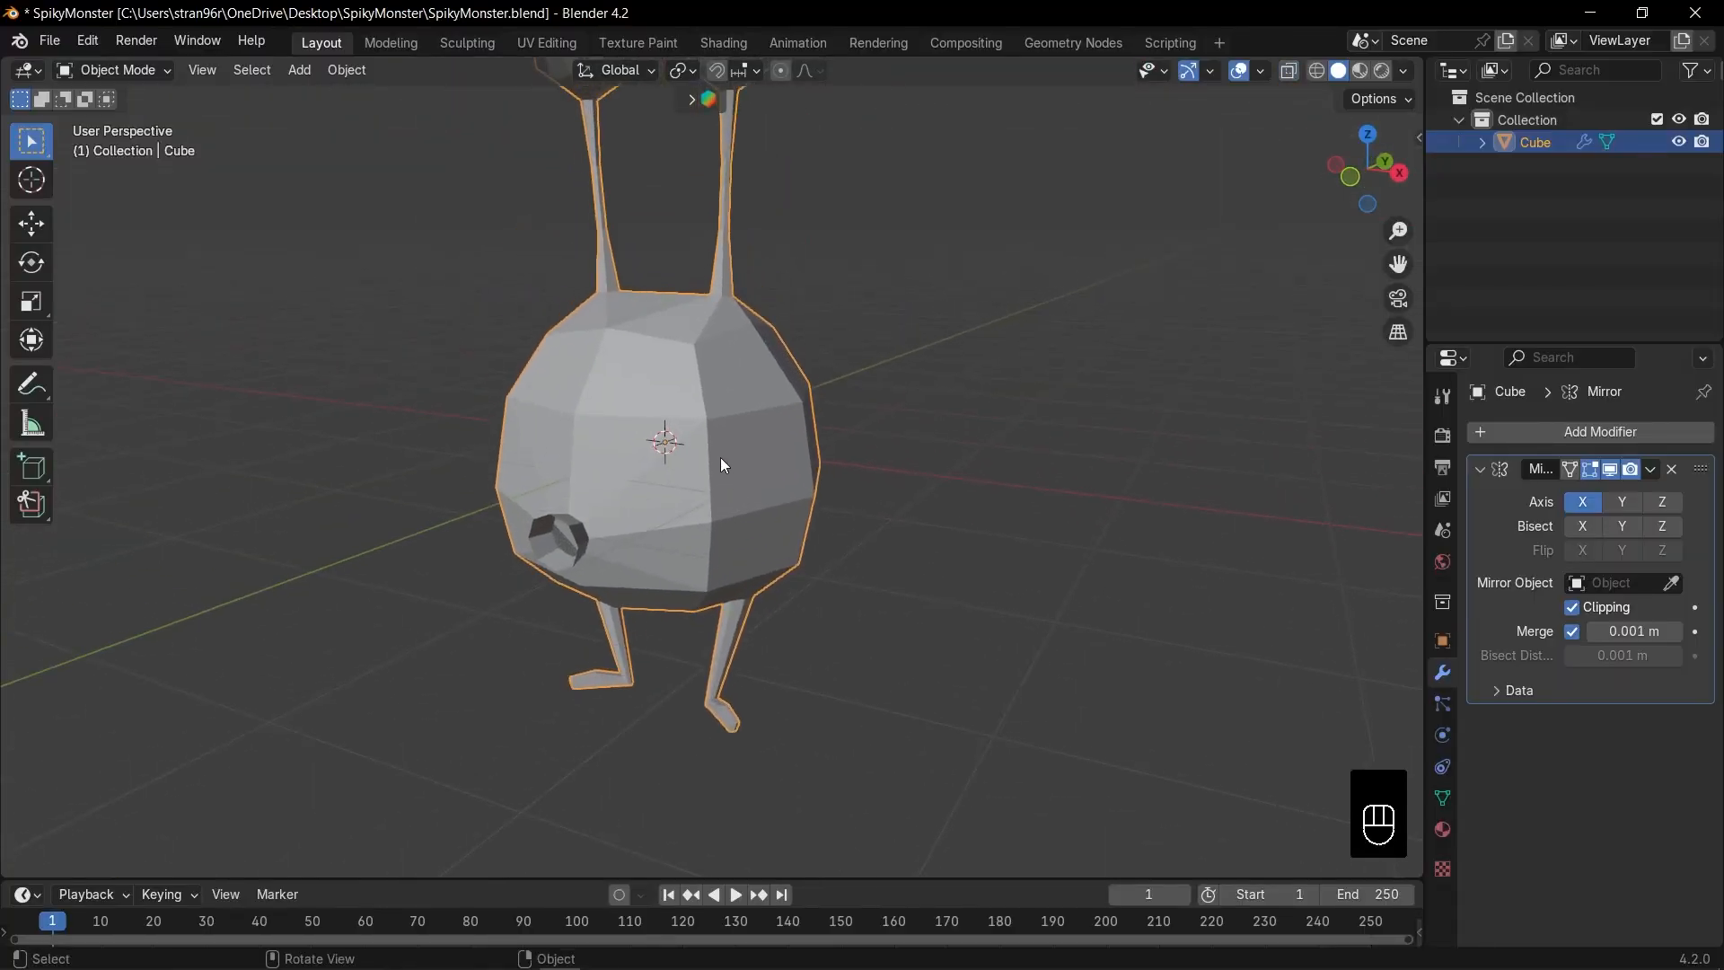
scroll(725, 466, down, 3)
Step: Add a Solidify modifier to the monster body below its existing Mirror modifier
click(1482, 469)
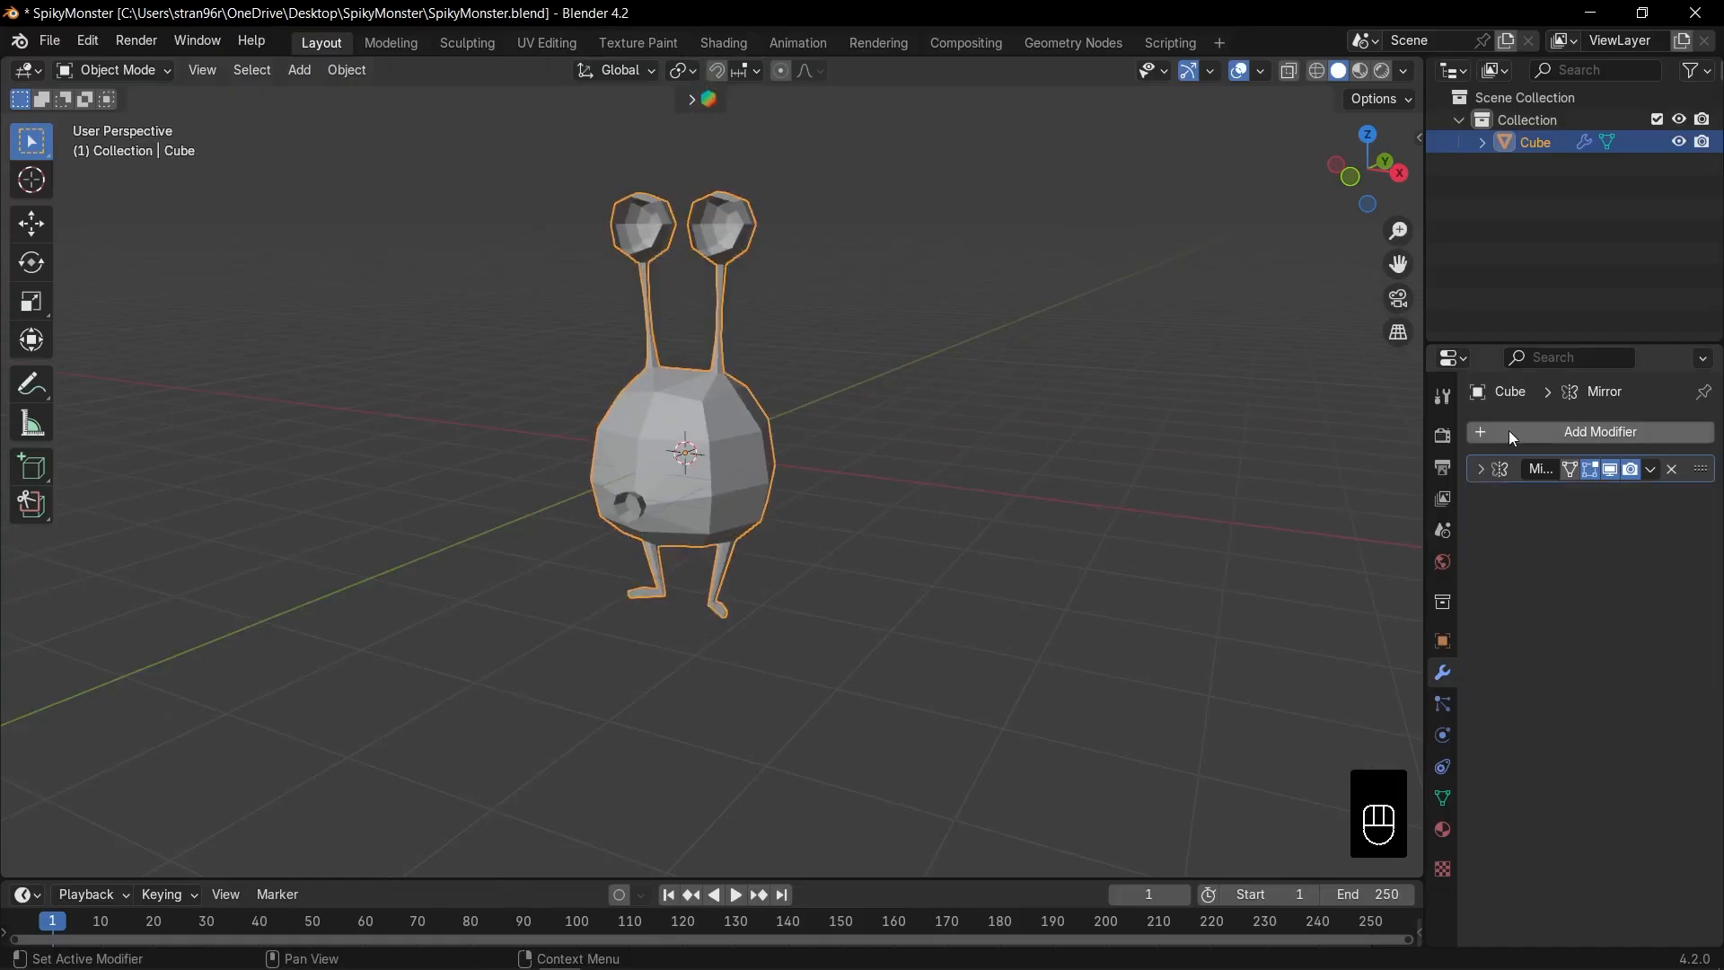
click(1526, 432)
text(sol)
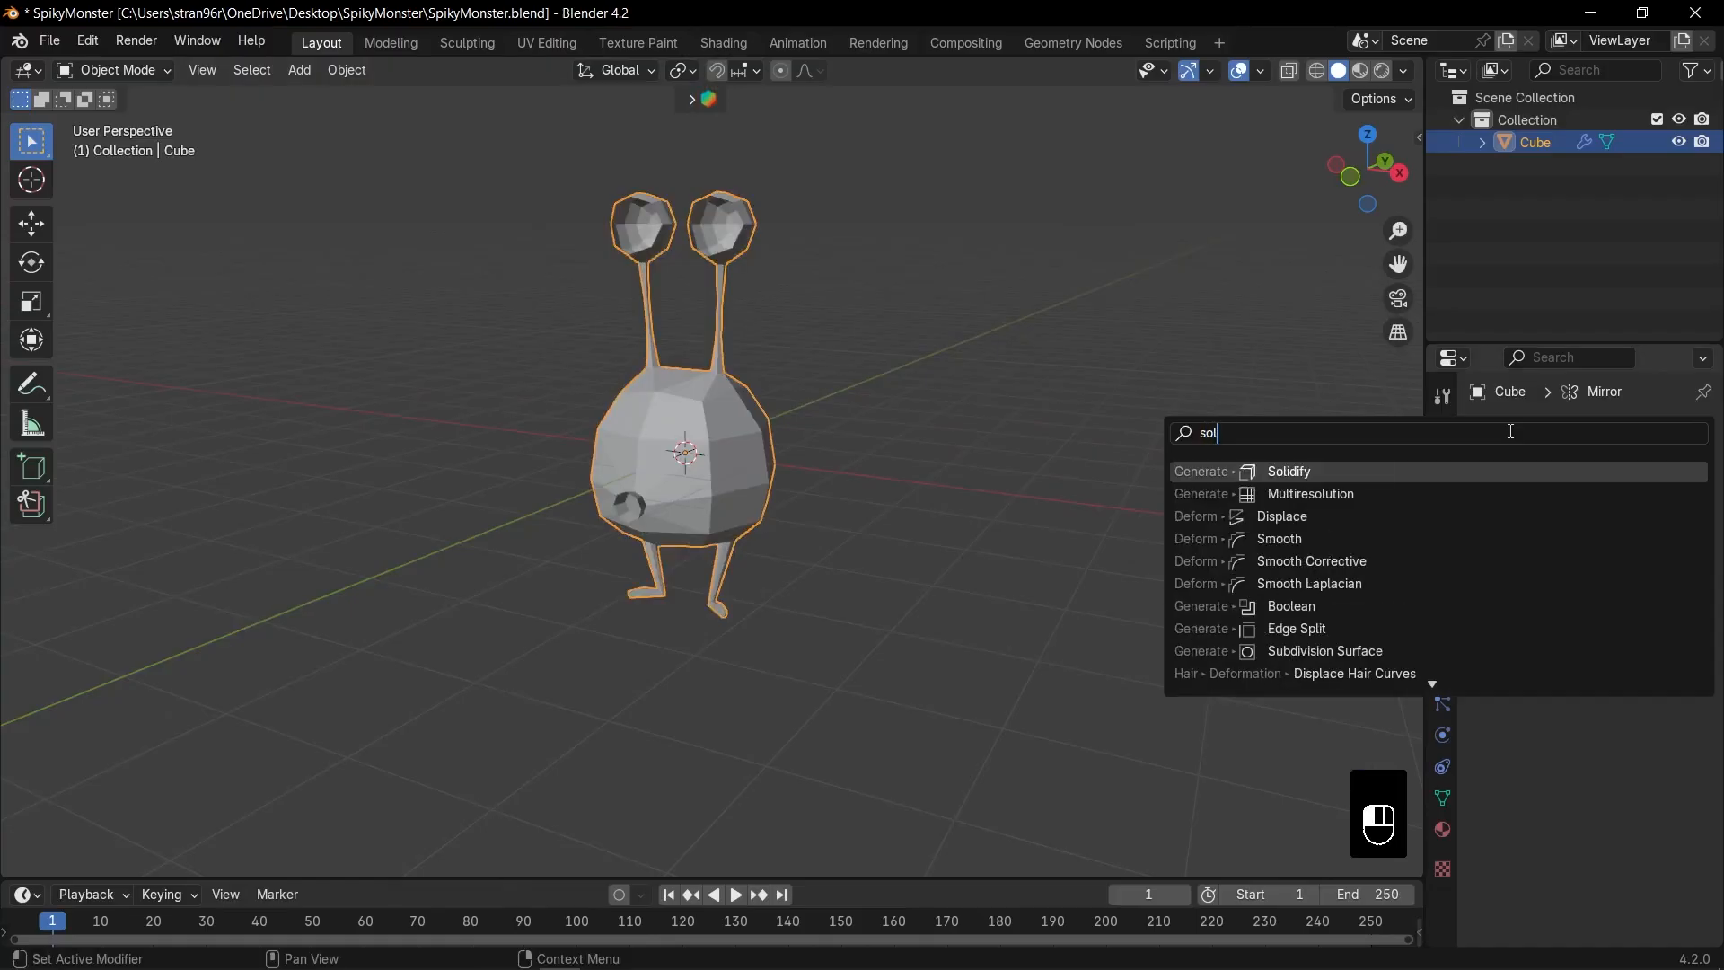
key(Return)
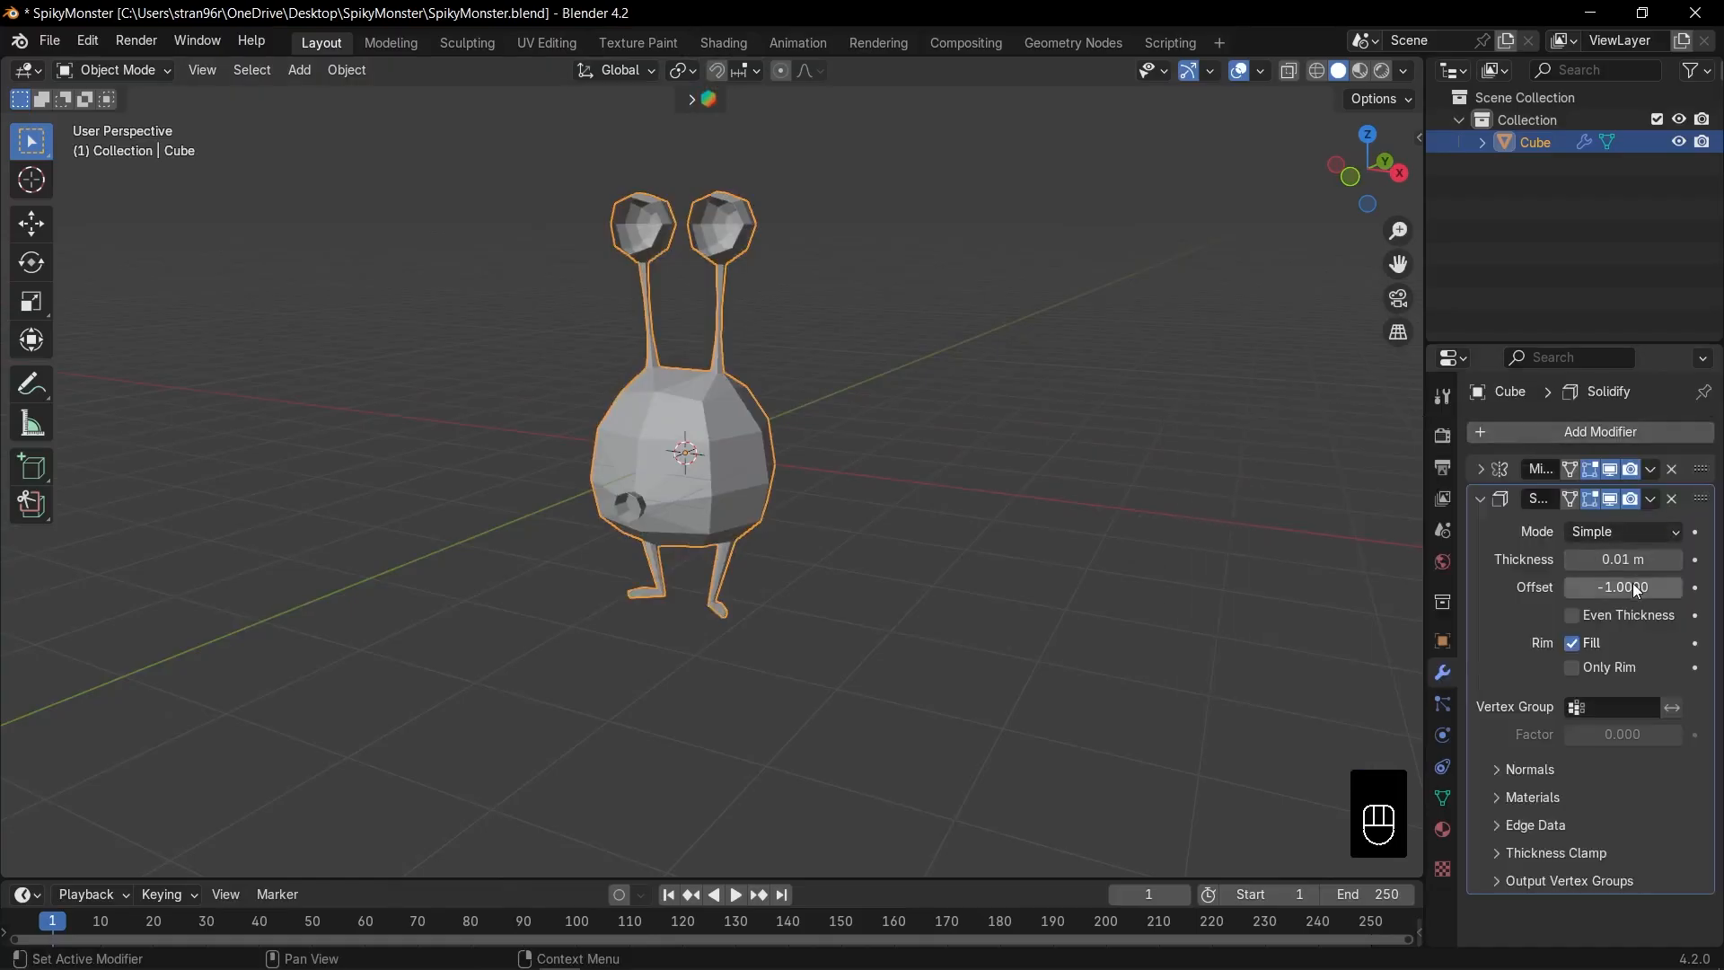
Step: Set the body's Solidify thickness to 0.05 m and its offset to 0
scroll(676, 550, up, 4)
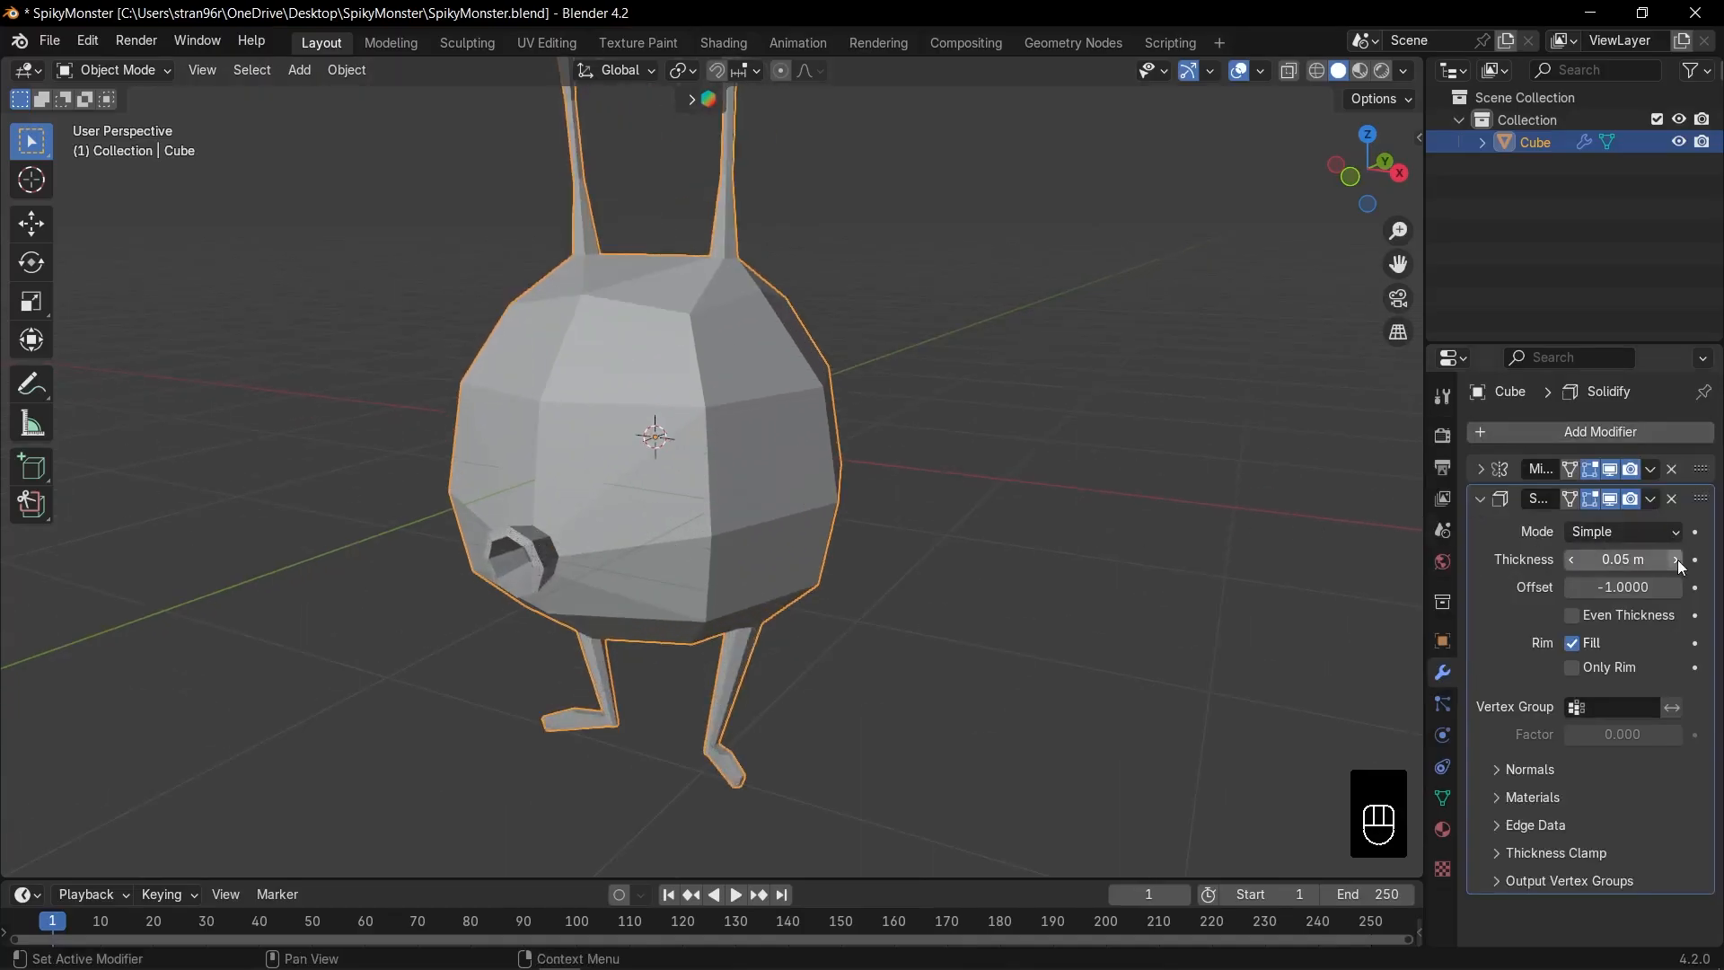
scroll(810, 398, down, 2)
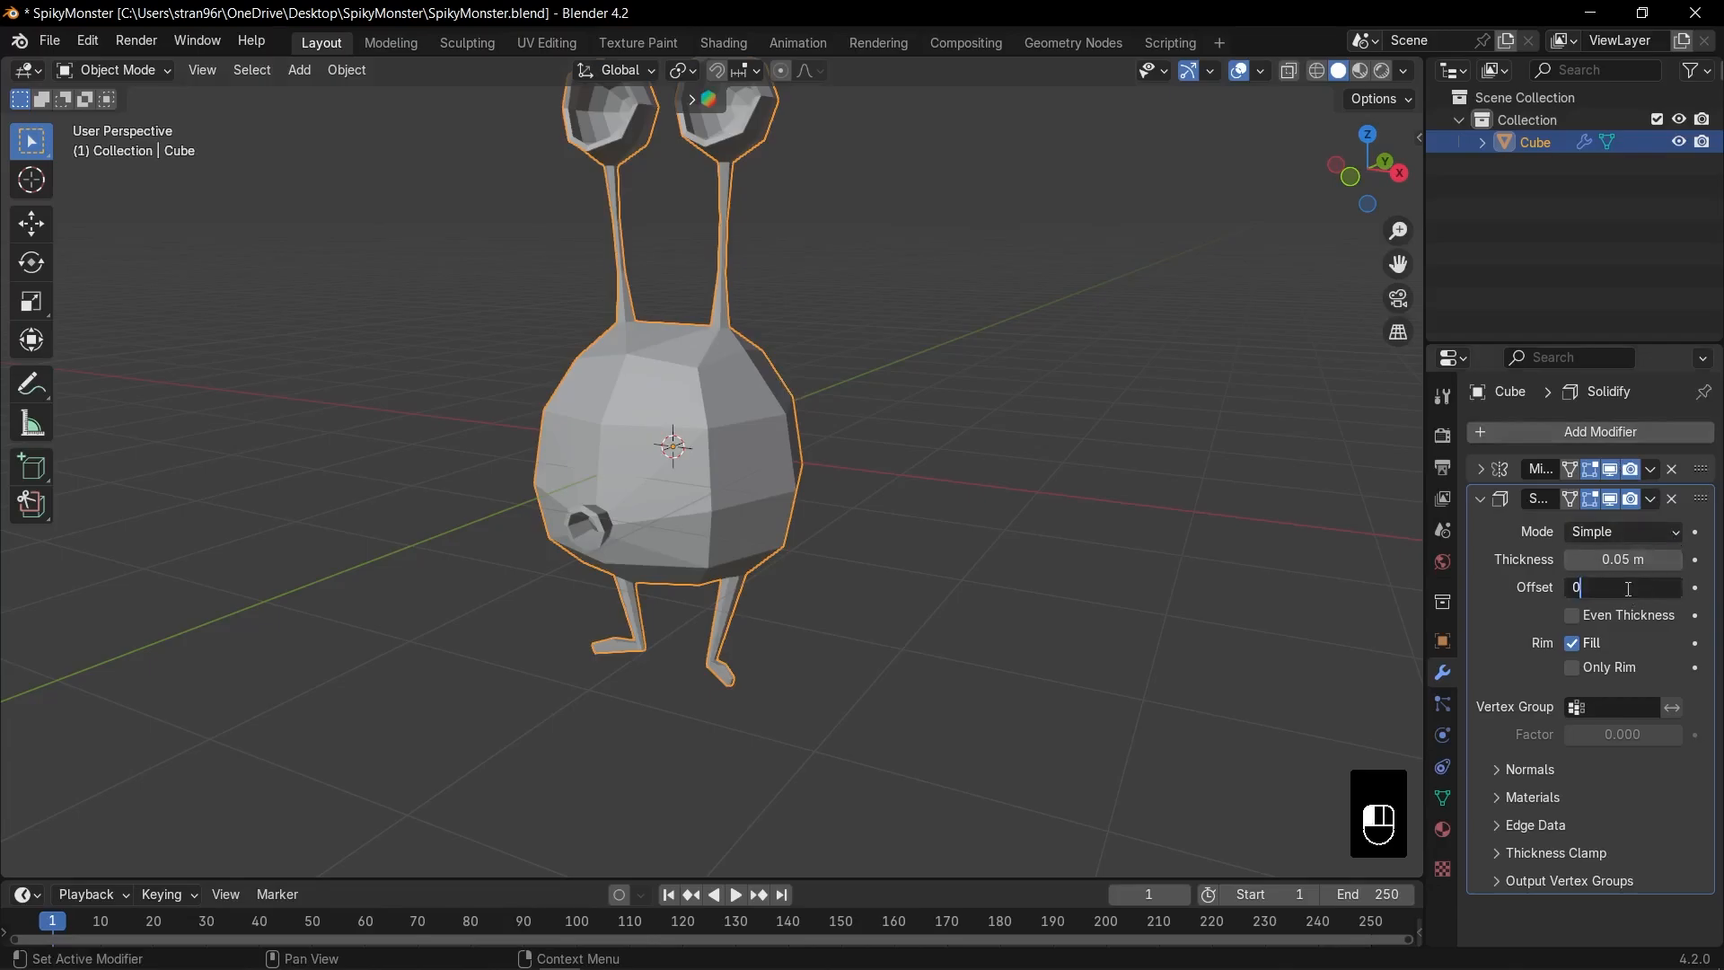
key(Return)
shift+middle_drag(785, 355, 808, 431)
click(1598, 499)
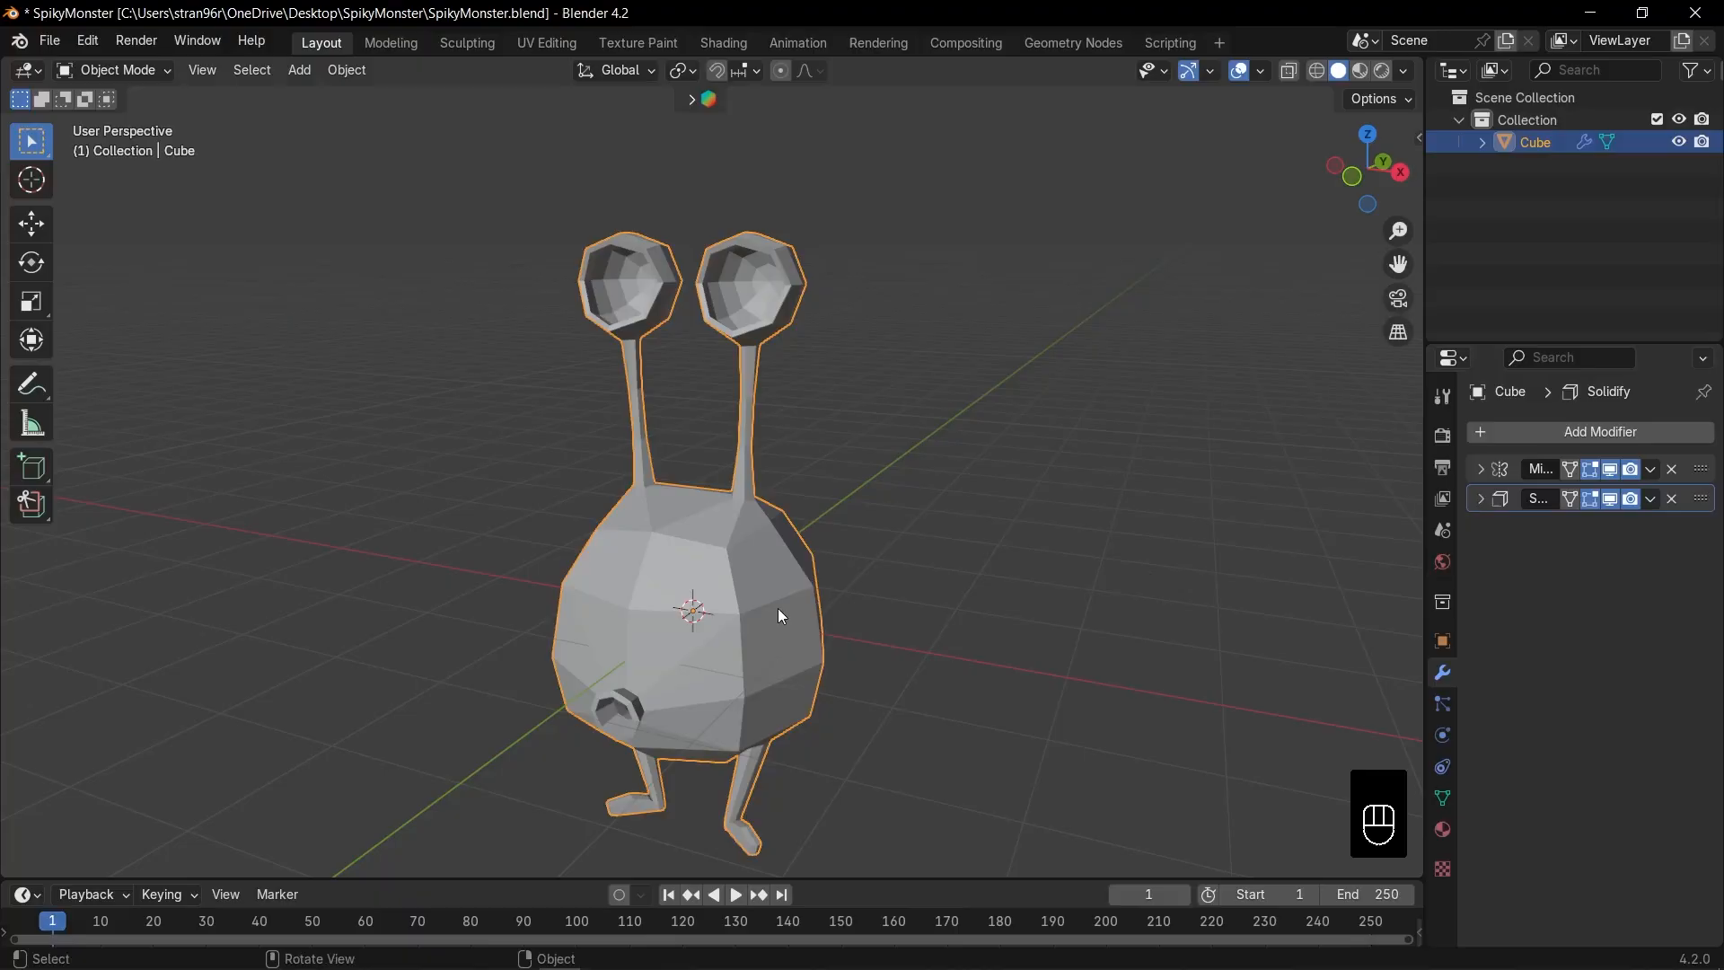
Step: Add a level 2 Subdivision Surface modifier to the body, shade it smooth and save the file
key(ctrl+2)
middle_drag(862, 609, 746, 549)
key(KP_1)
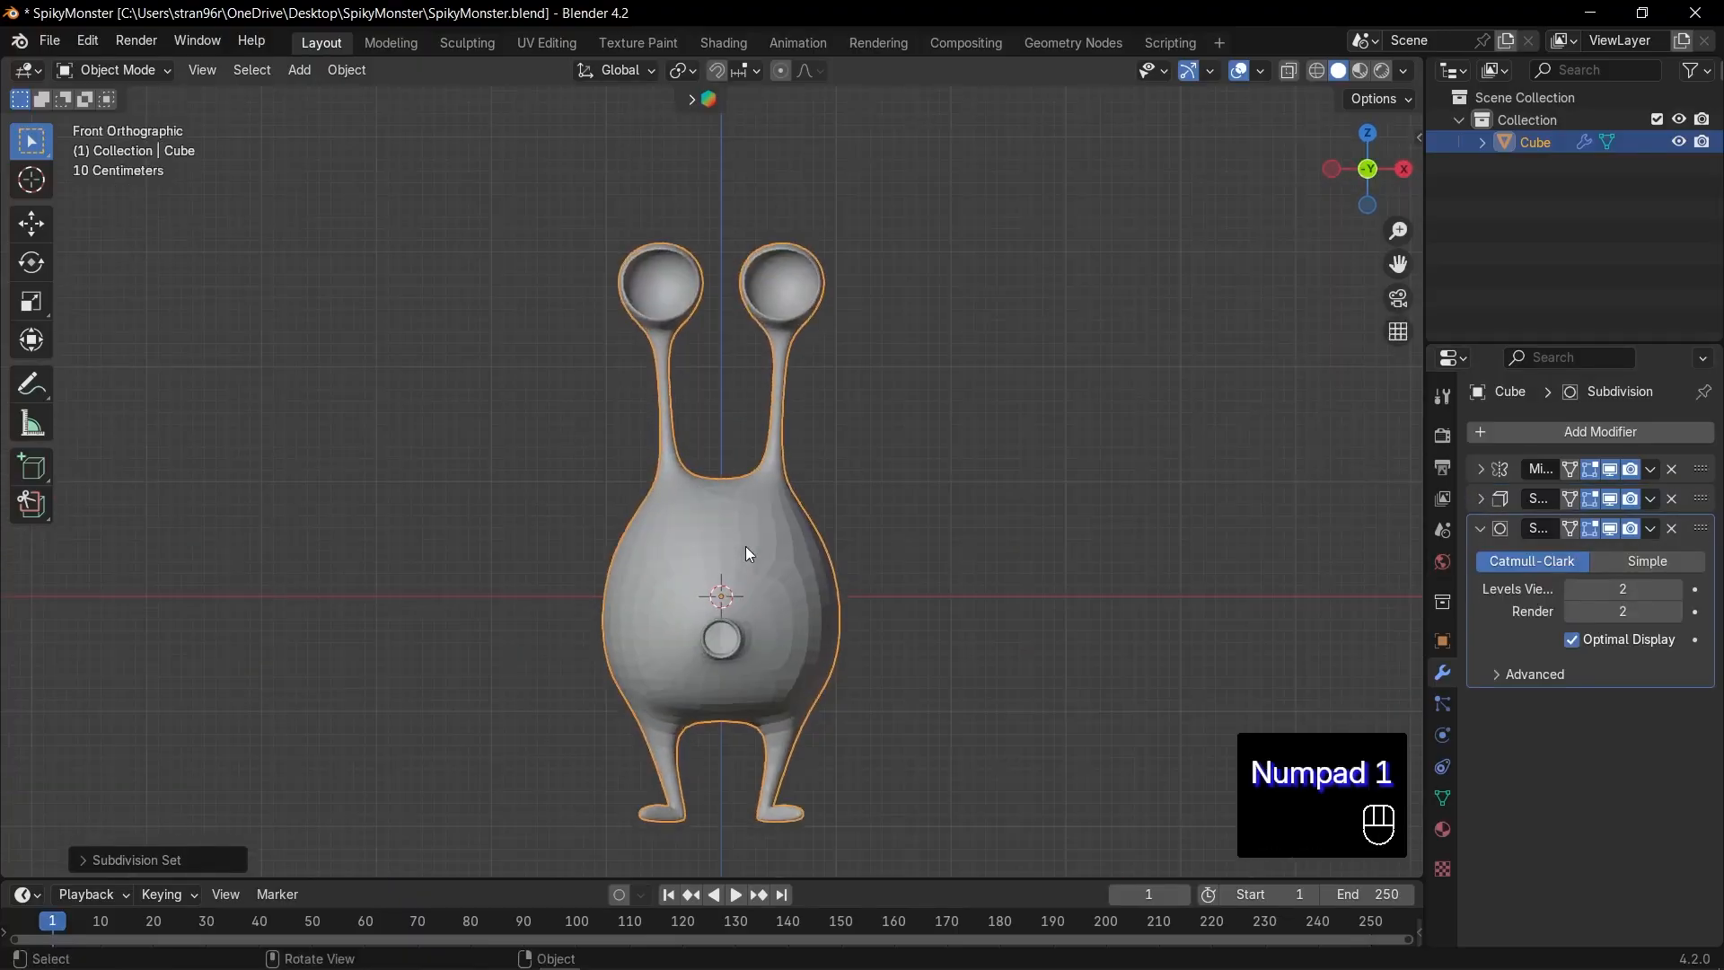
right_click(745, 545)
click(741, 517)
key(ctrl+s)
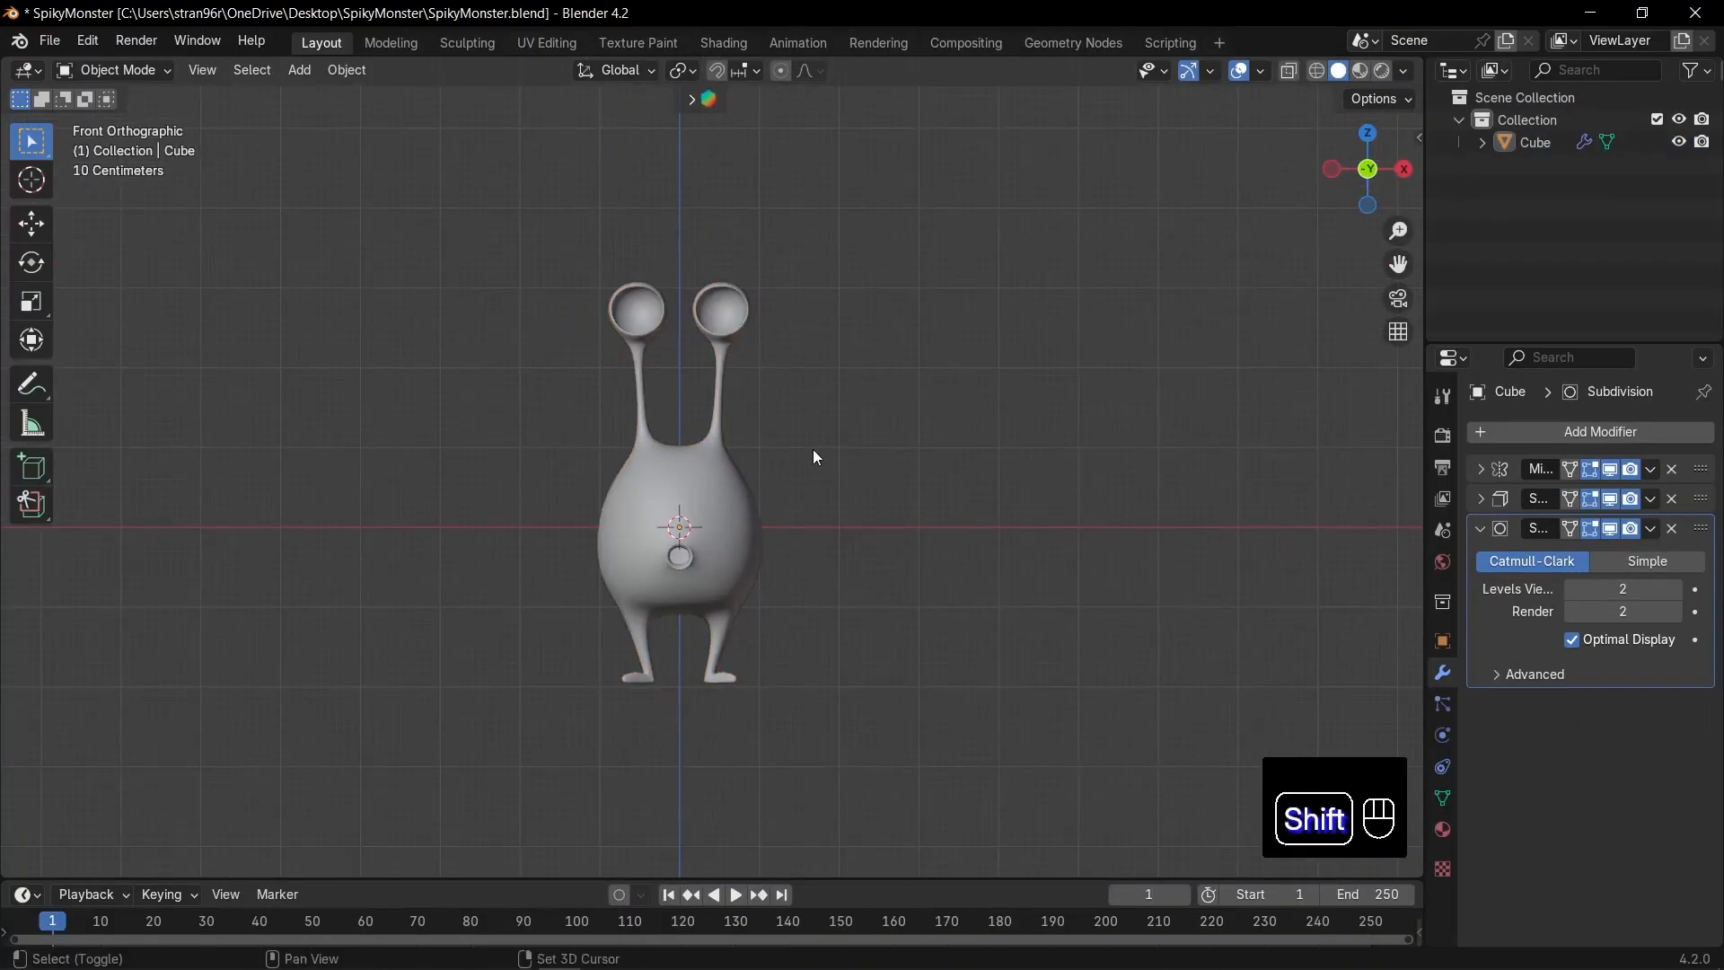
Step: In the front view, add a UV sphere scaled to about 0.35 and place it in the eye socket on the +X side
key(shift+a)
mouse_move(800, 449)
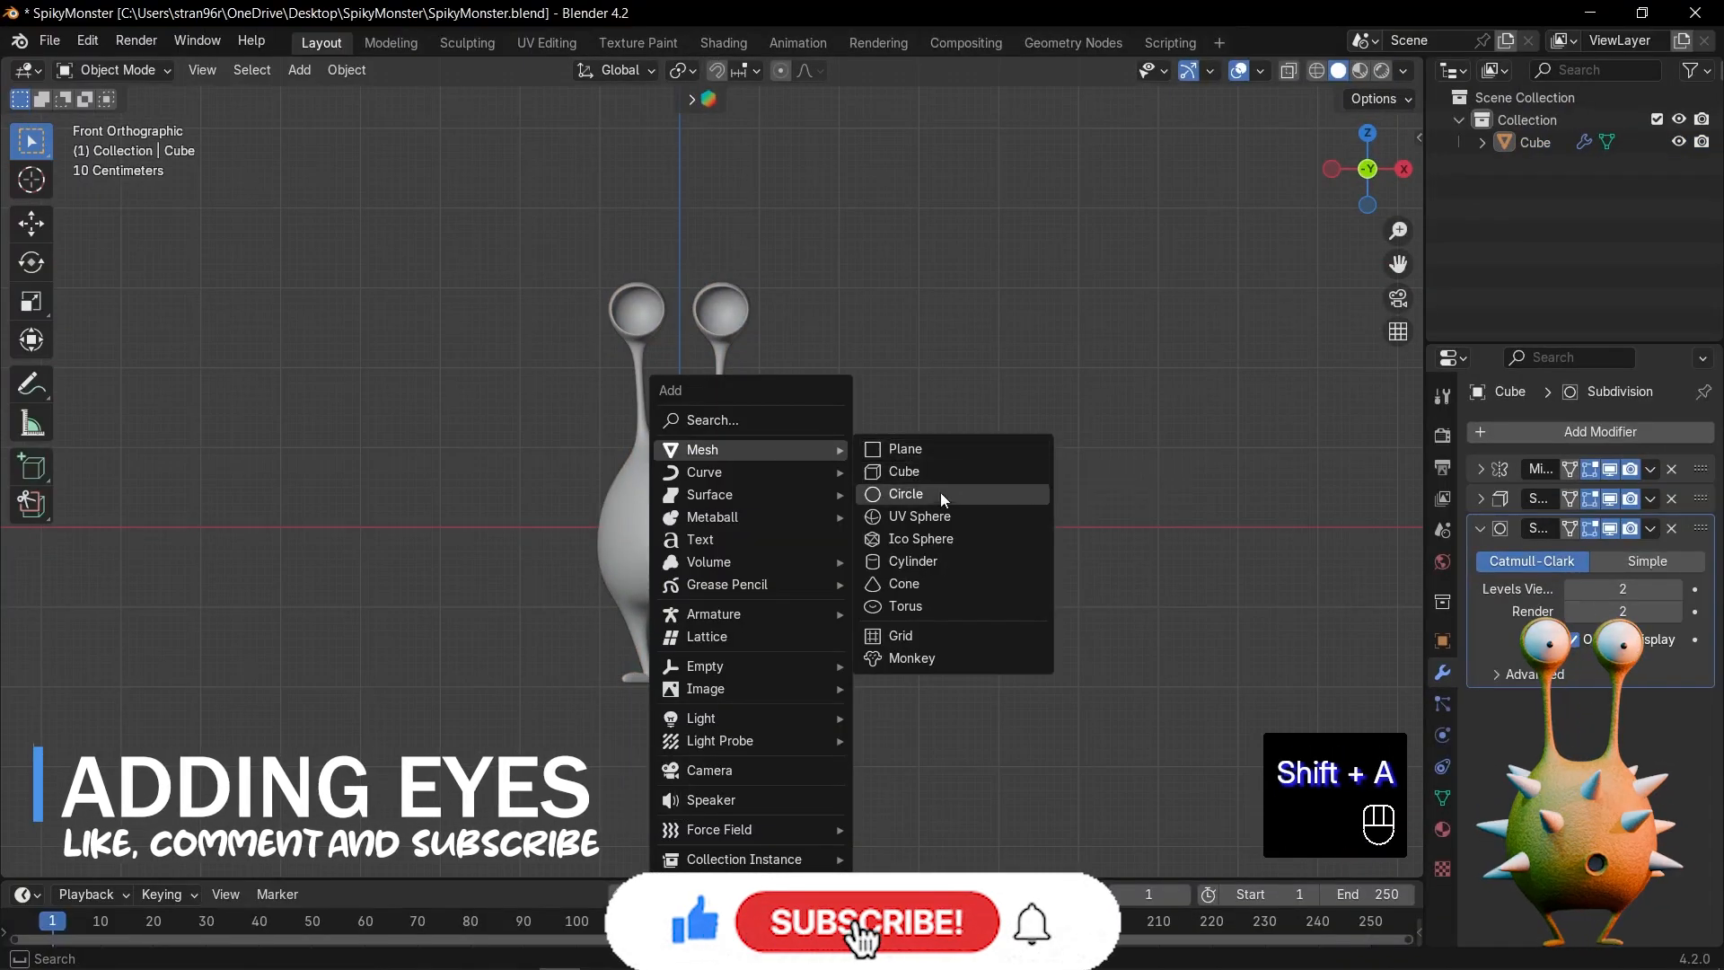
click(928, 516)
key(s)
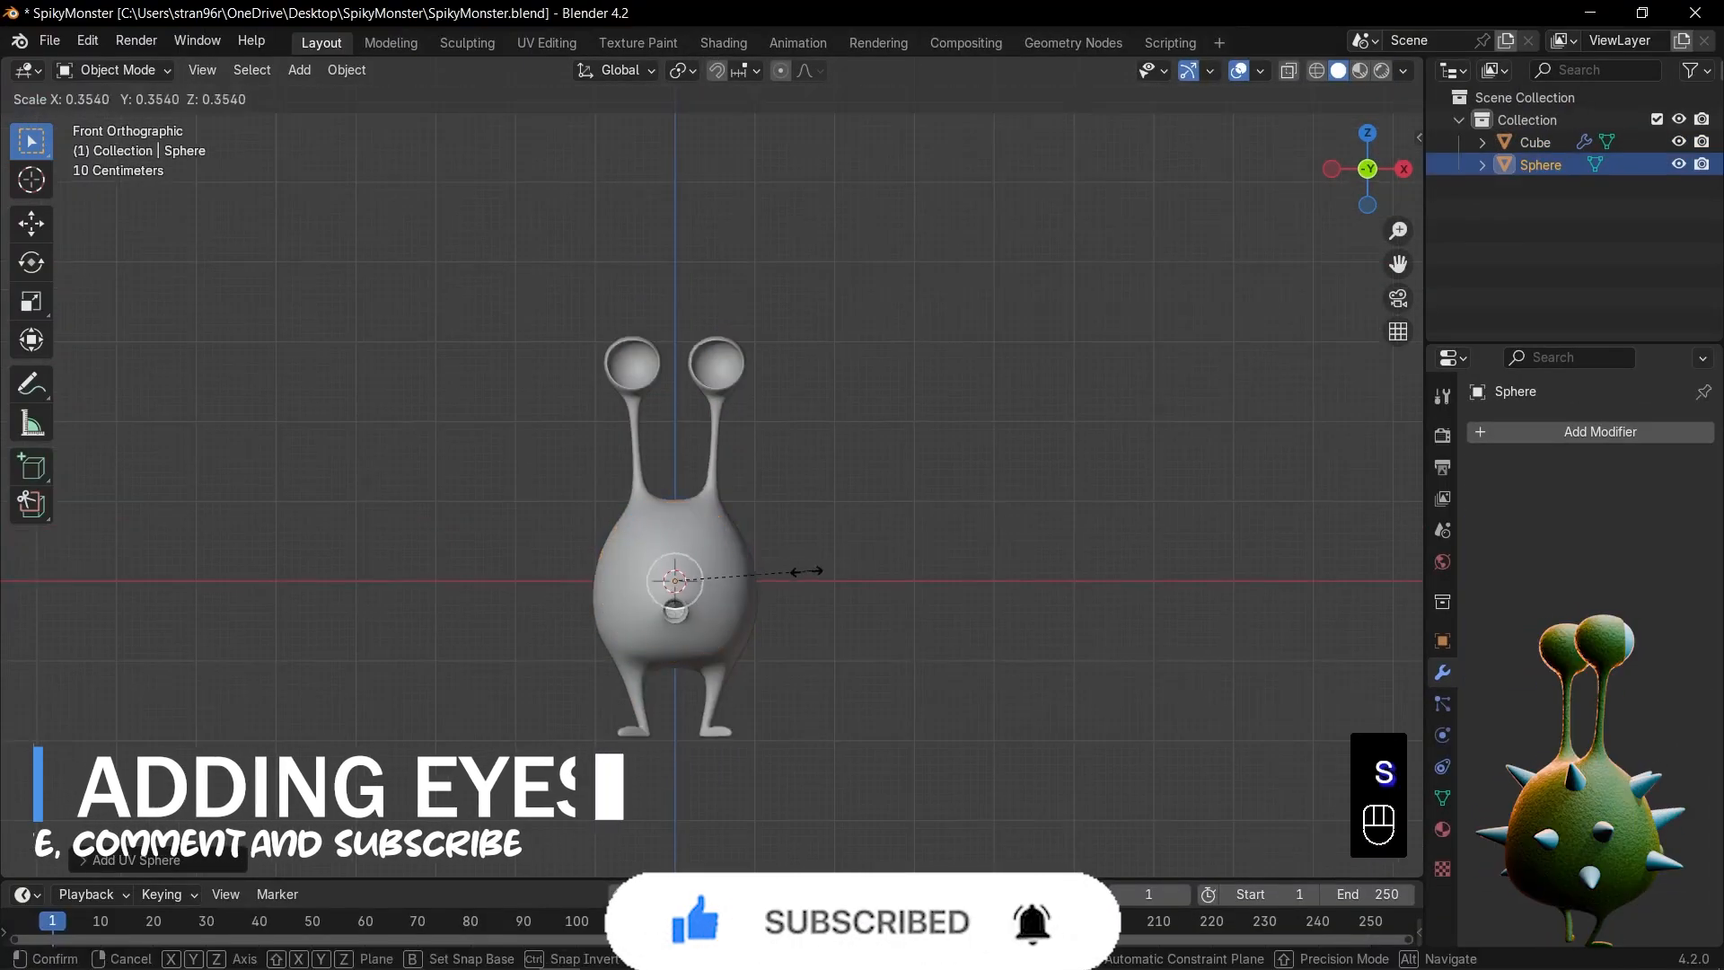
click(807, 571)
key(g)
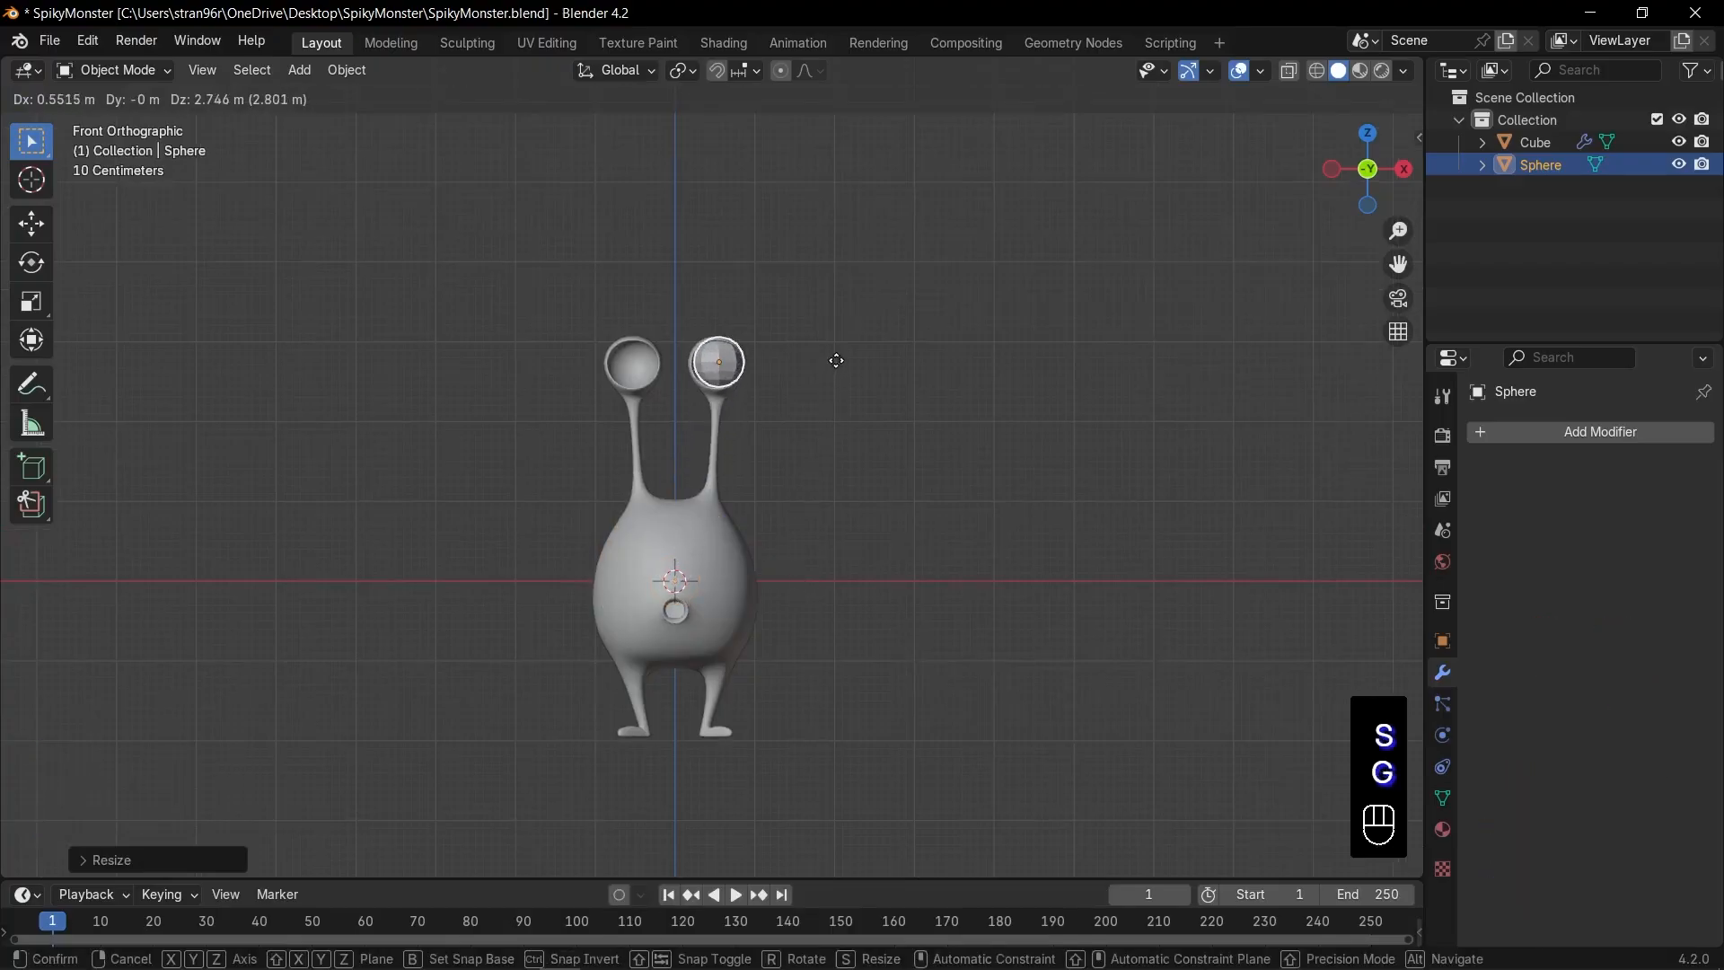
click(836, 360)
Step: Centre the sphere more closely in its eye socket and rotate it 90° about the X axis
key(KP_Decimal)
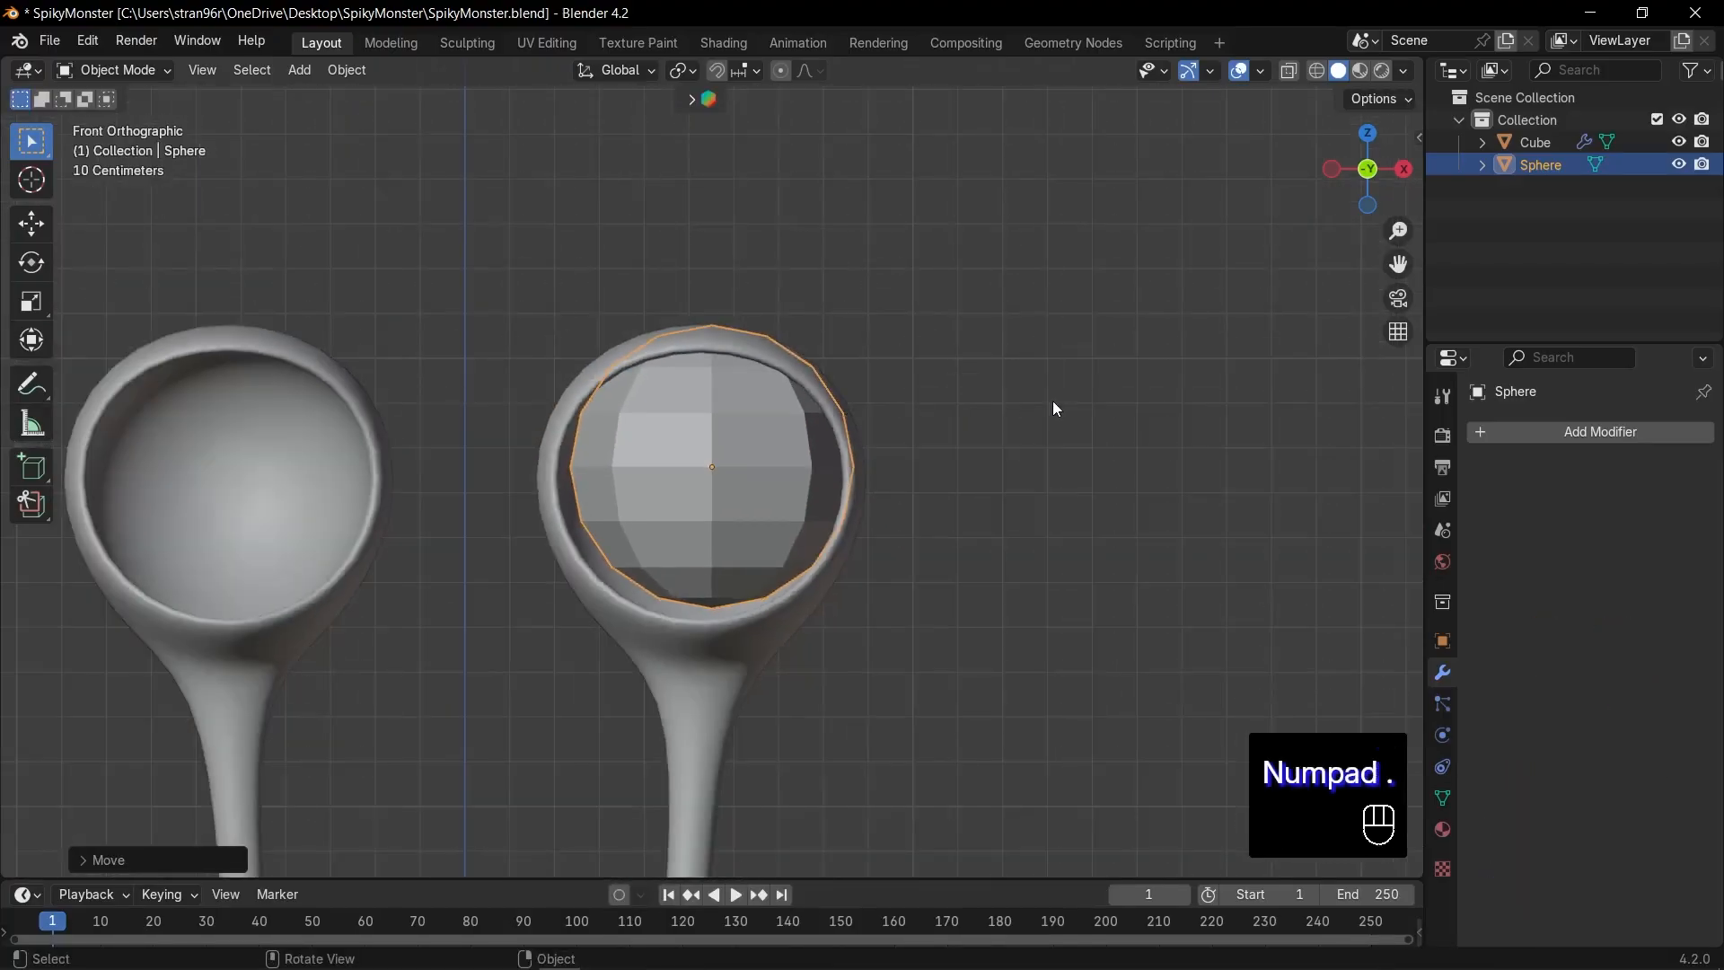
key(g)
text(r)
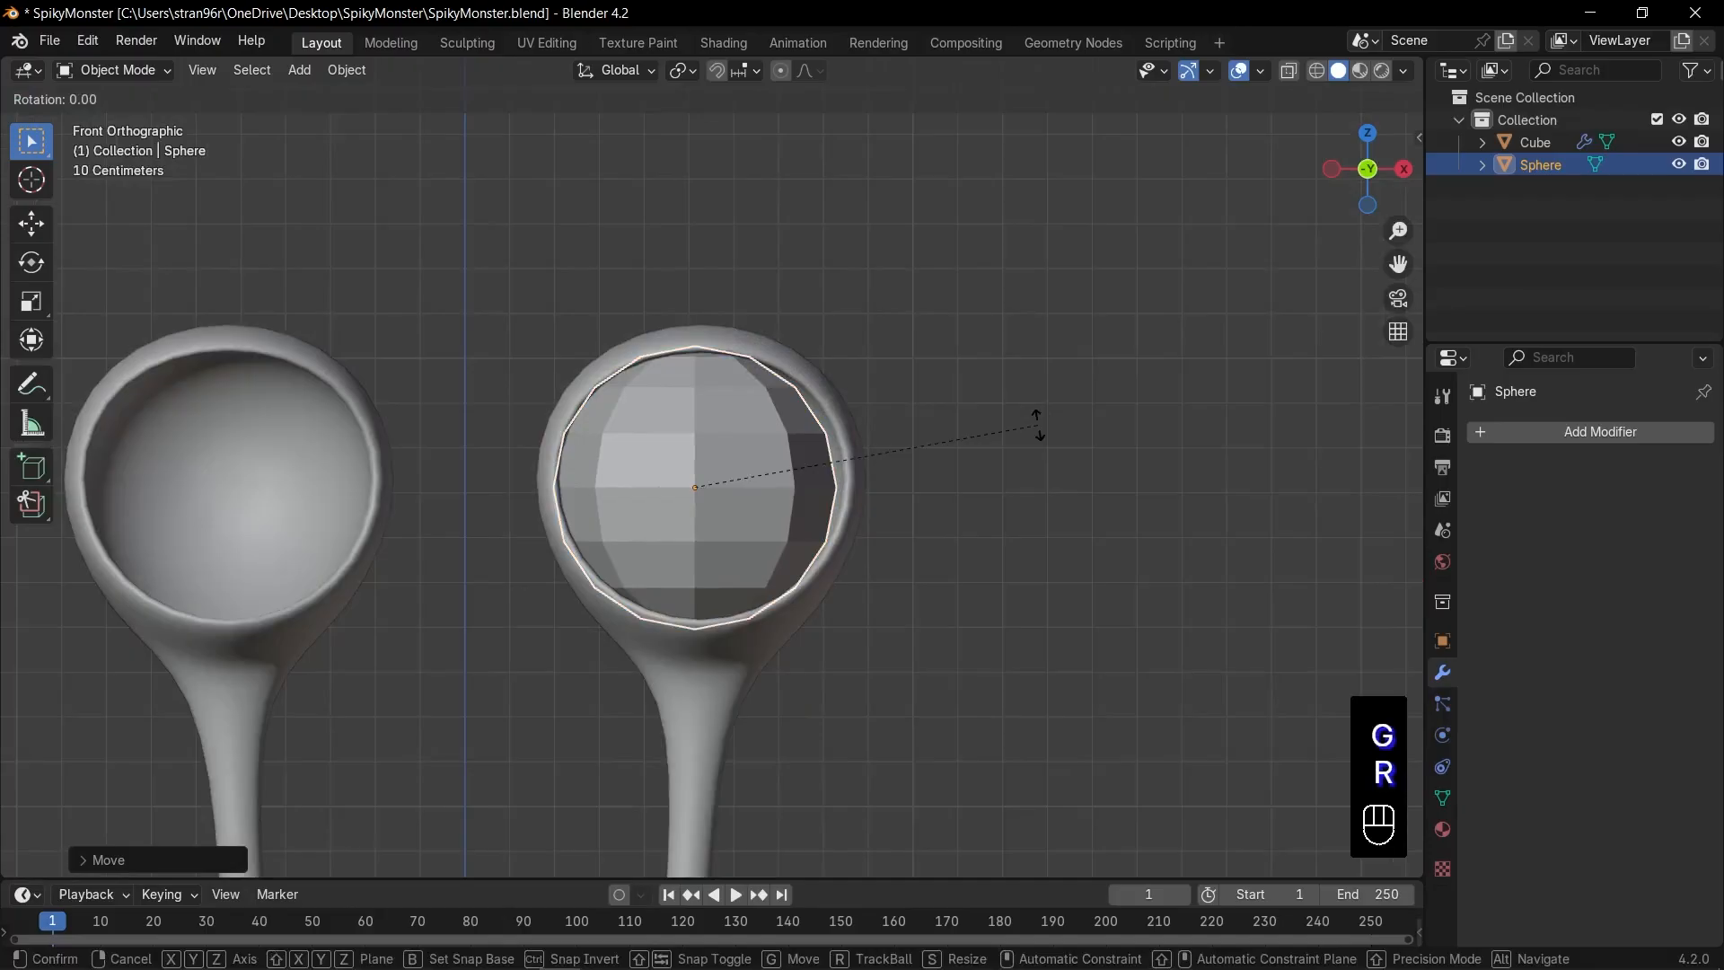
text(x90)
key(Return)
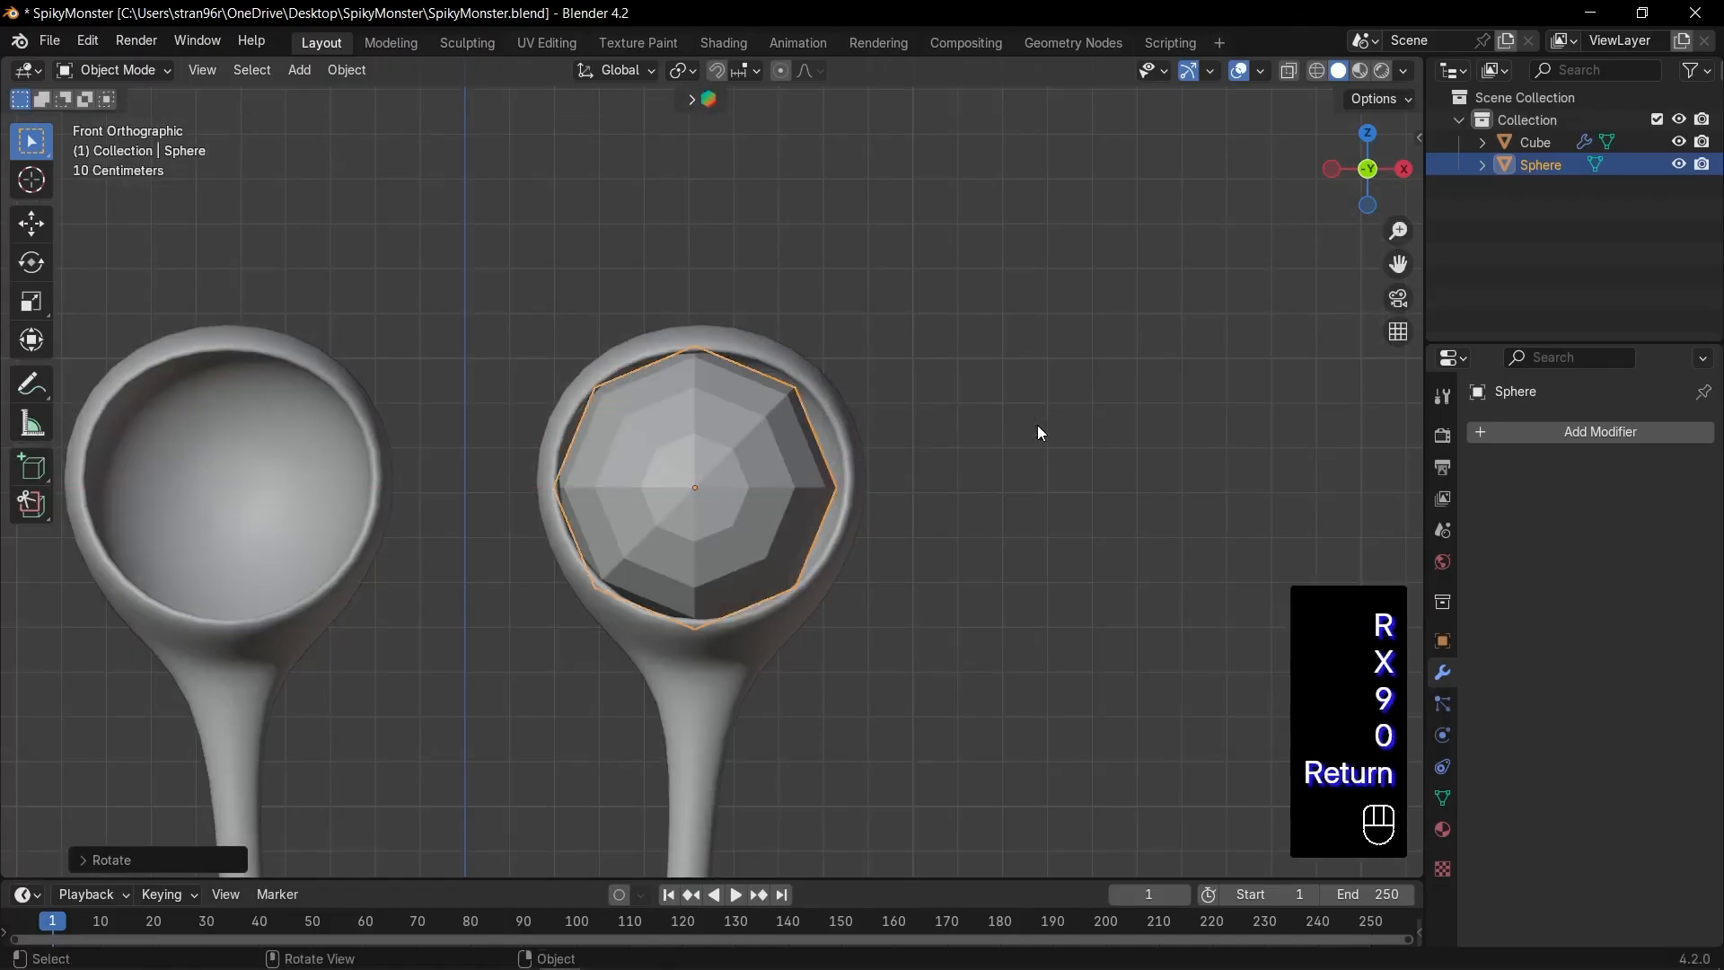
Step: Add a level 2 Subdivision Surface modifier to the eyeball, recentre it and enlarge it by about 1.19 to fill the socket
key(ctrl+2)
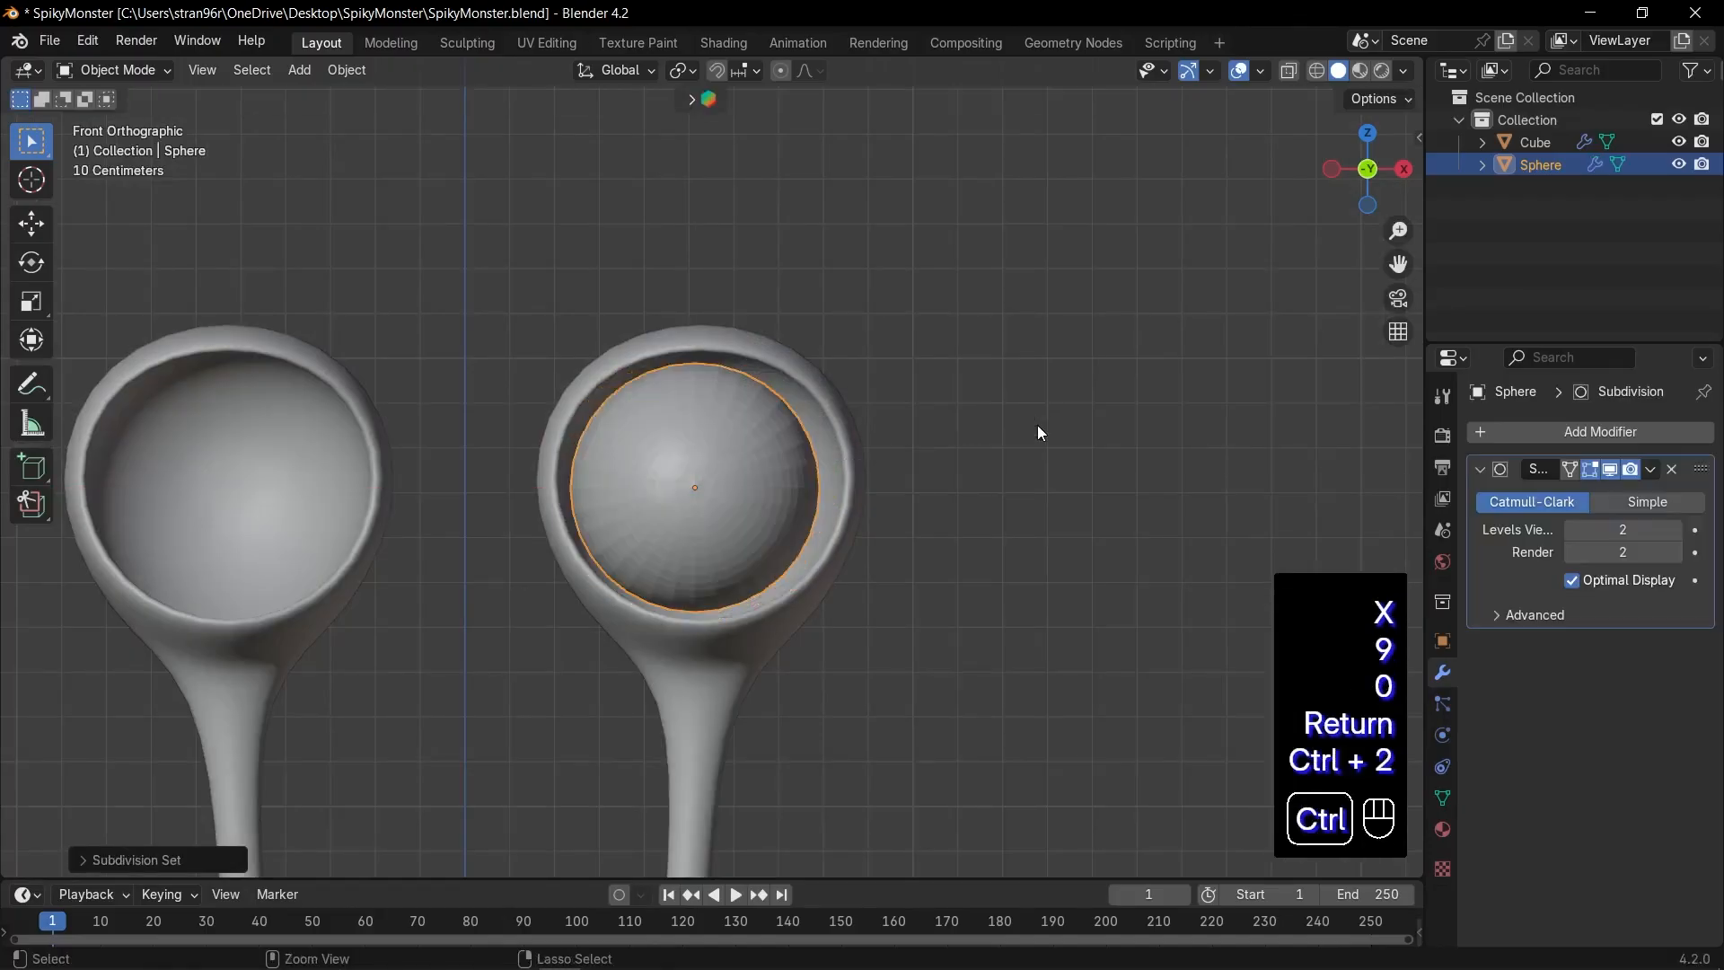
key(g)
click(992, 479)
key(s)
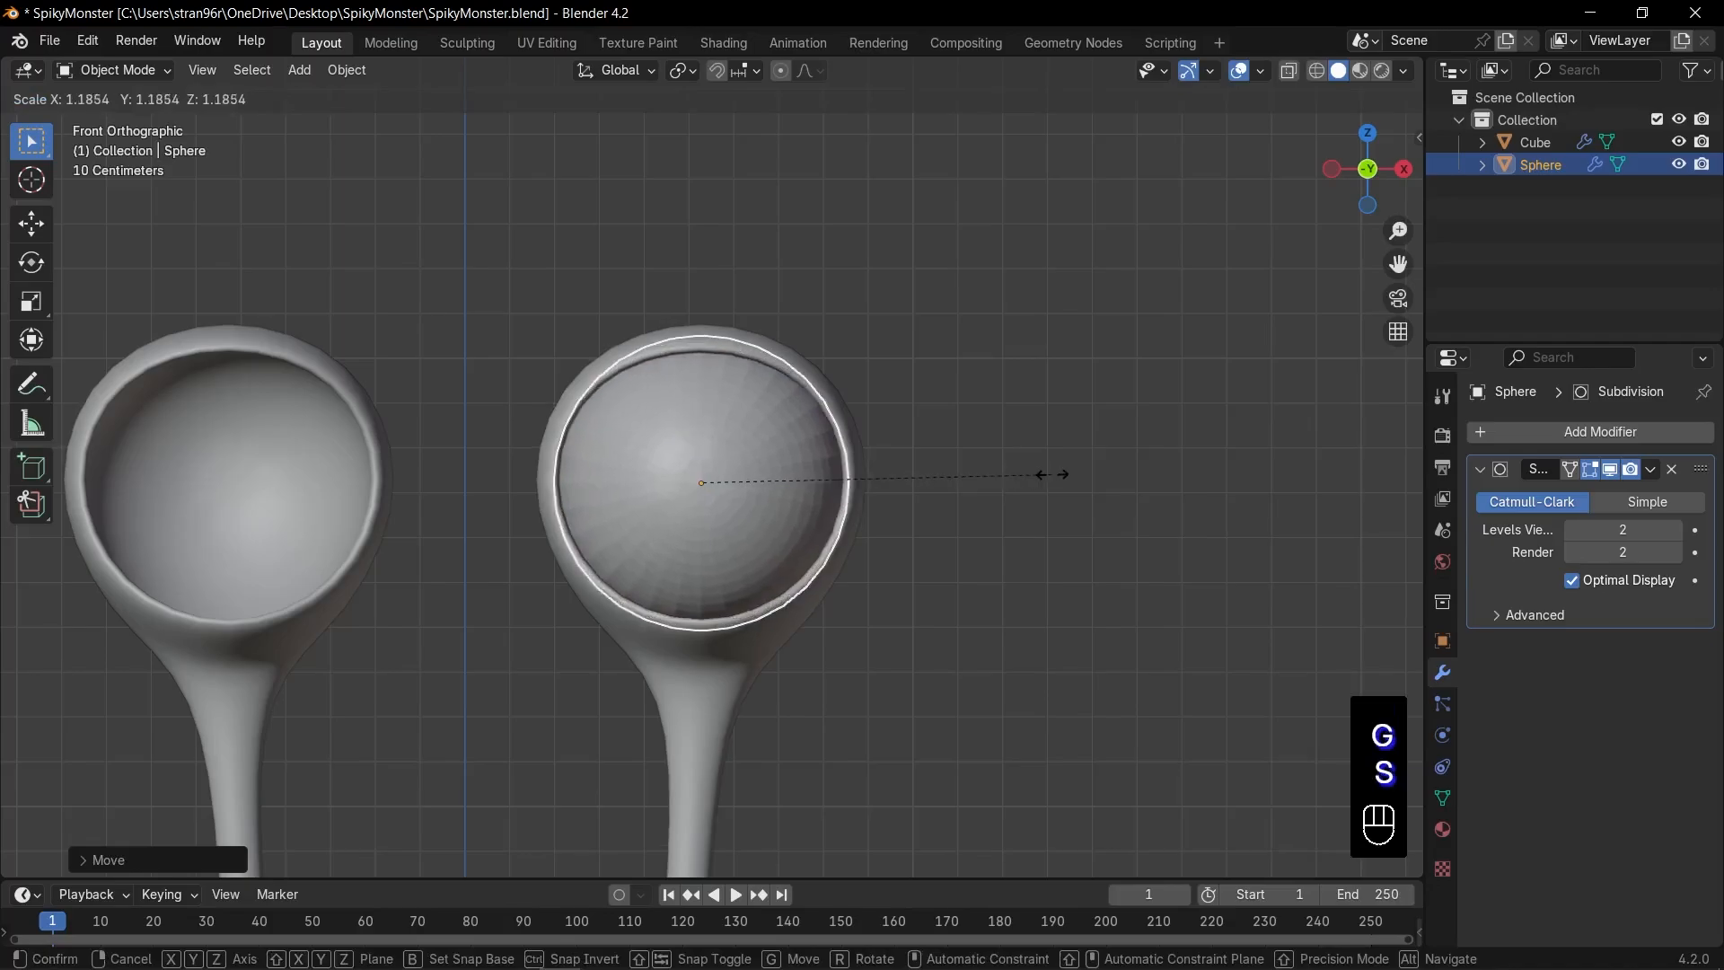
click(1052, 474)
key(alt+z)
key(alt+z)
Step: Shade the eyeball smooth and move it about 0.18 m along negative Y so it bulges out of the socket
middle_drag(978, 485, 870, 505)
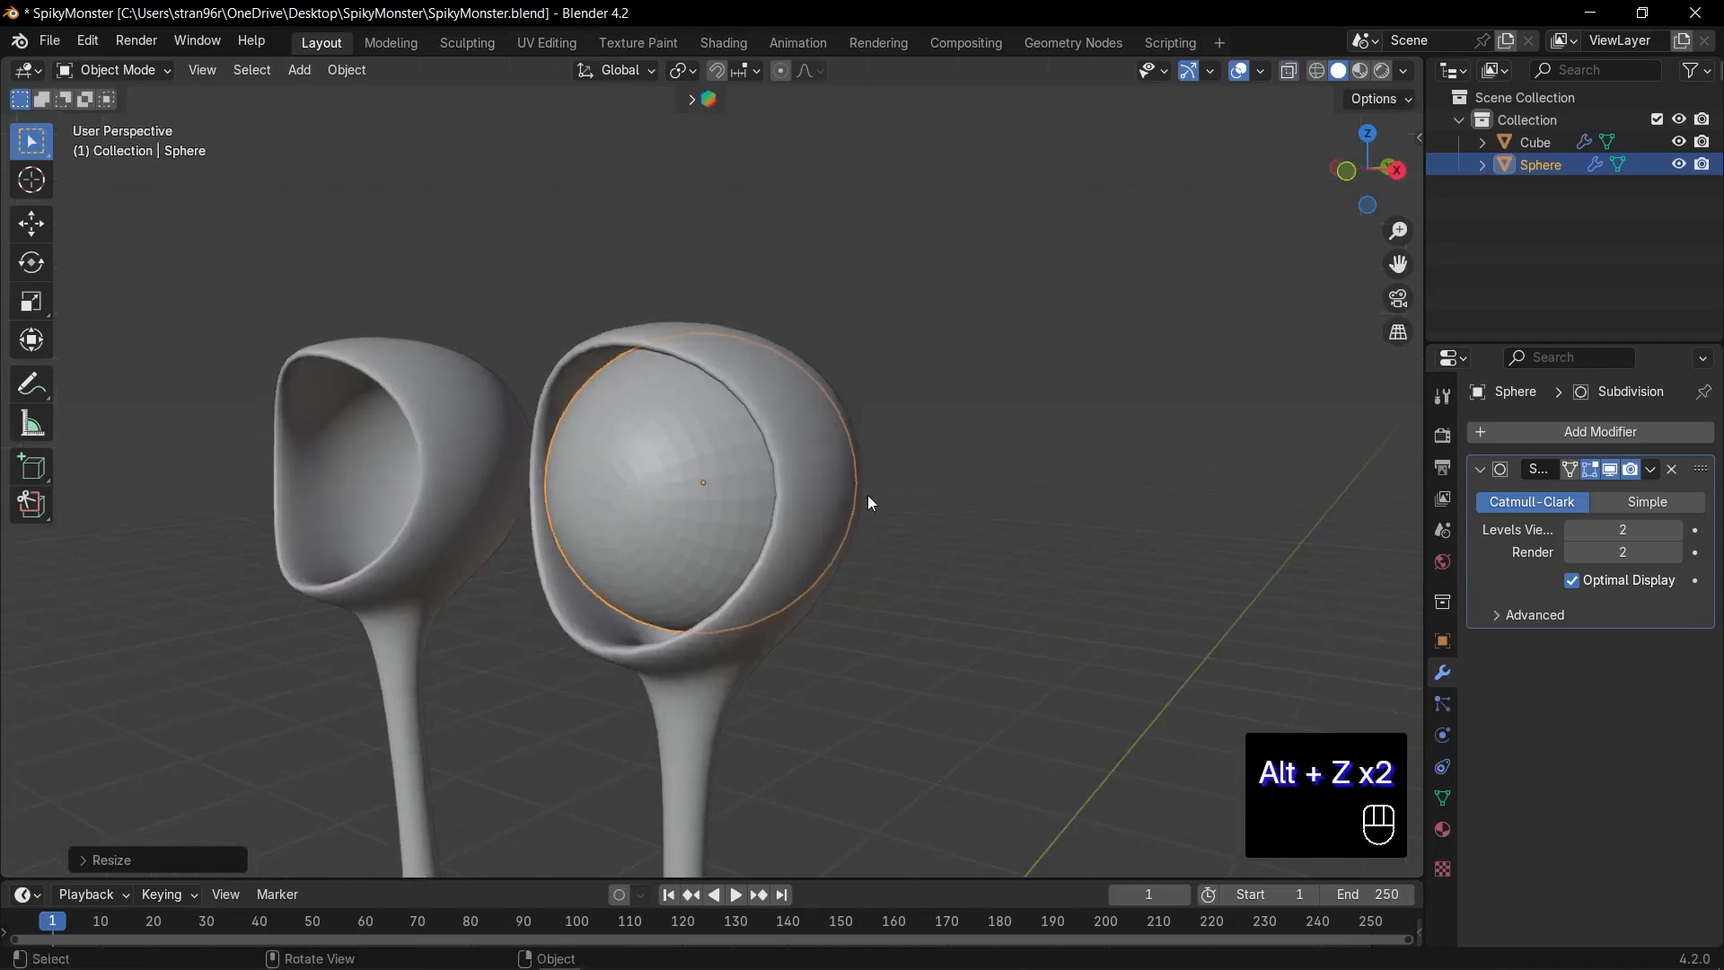
right_click(693, 492)
click(692, 492)
key(g)
key(y)
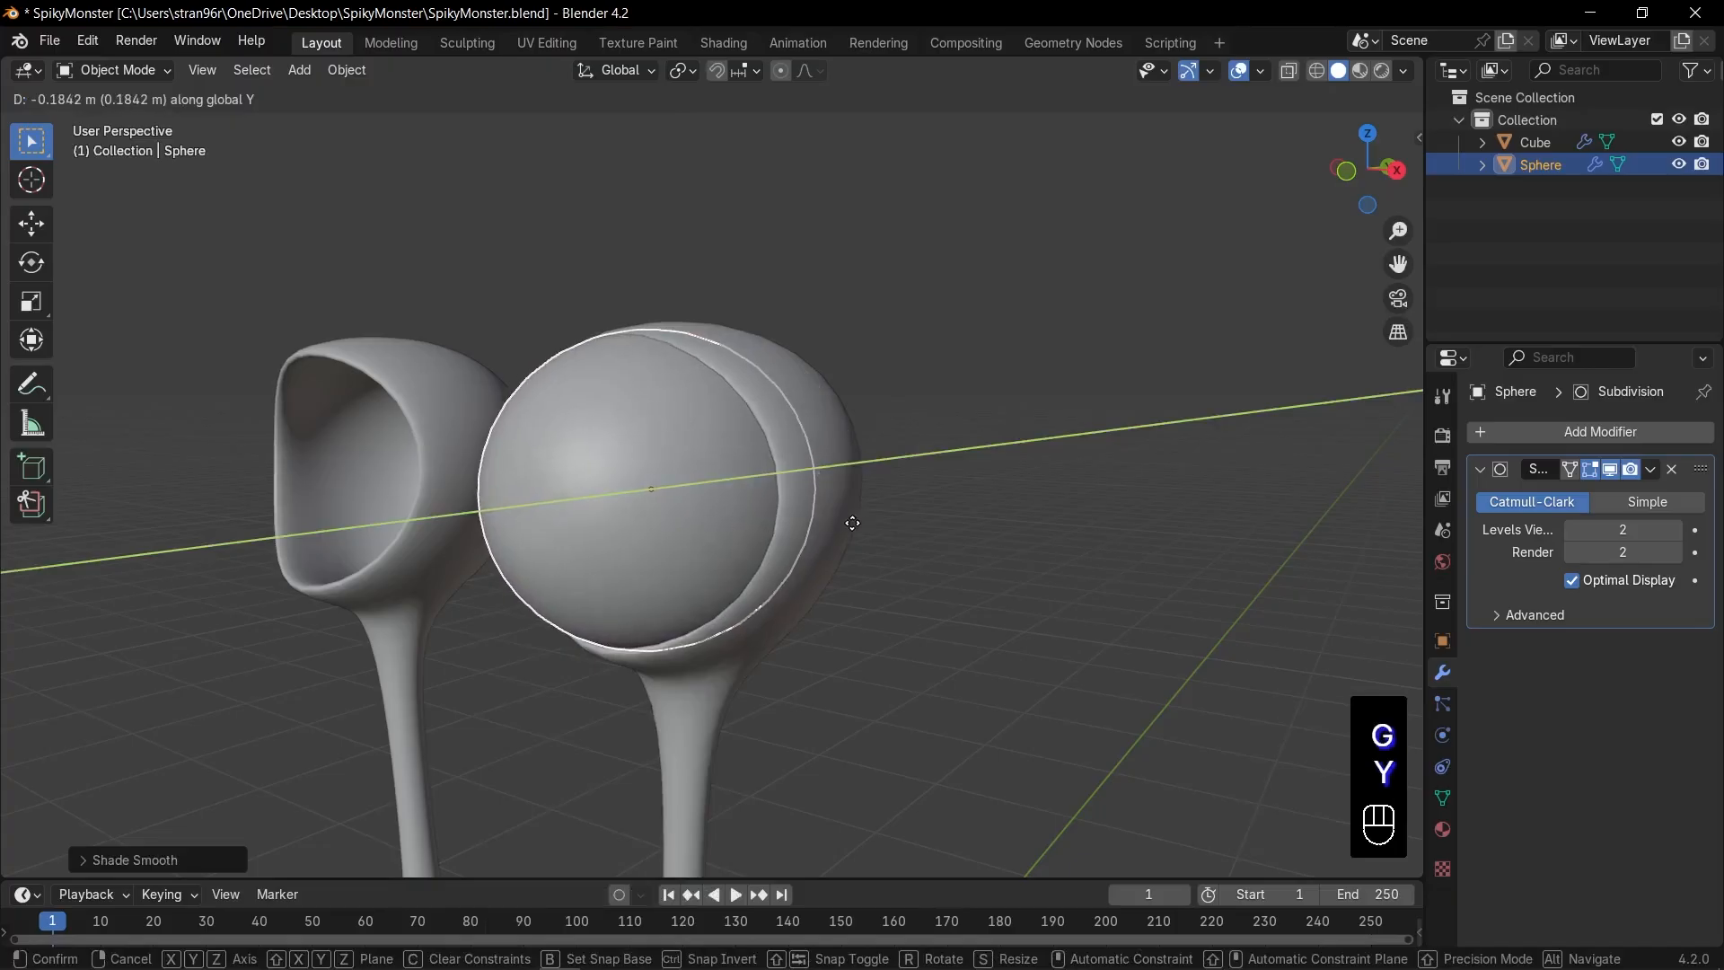
click(854, 522)
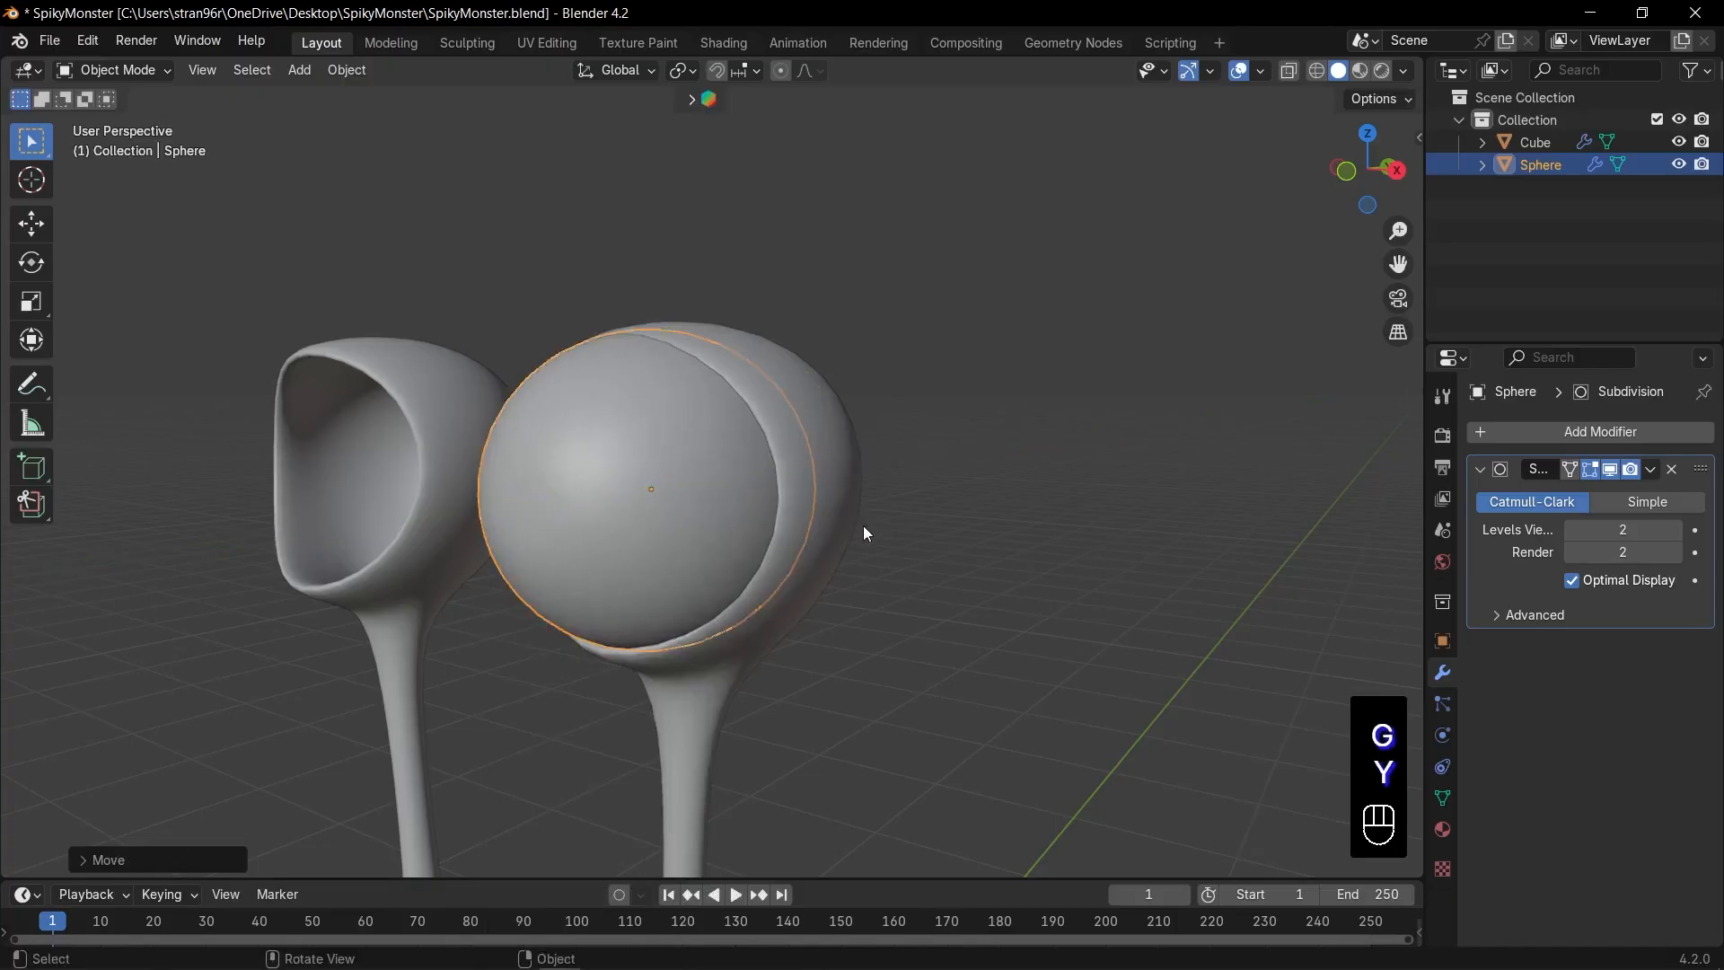
middle_drag(936, 486, 860, 488)
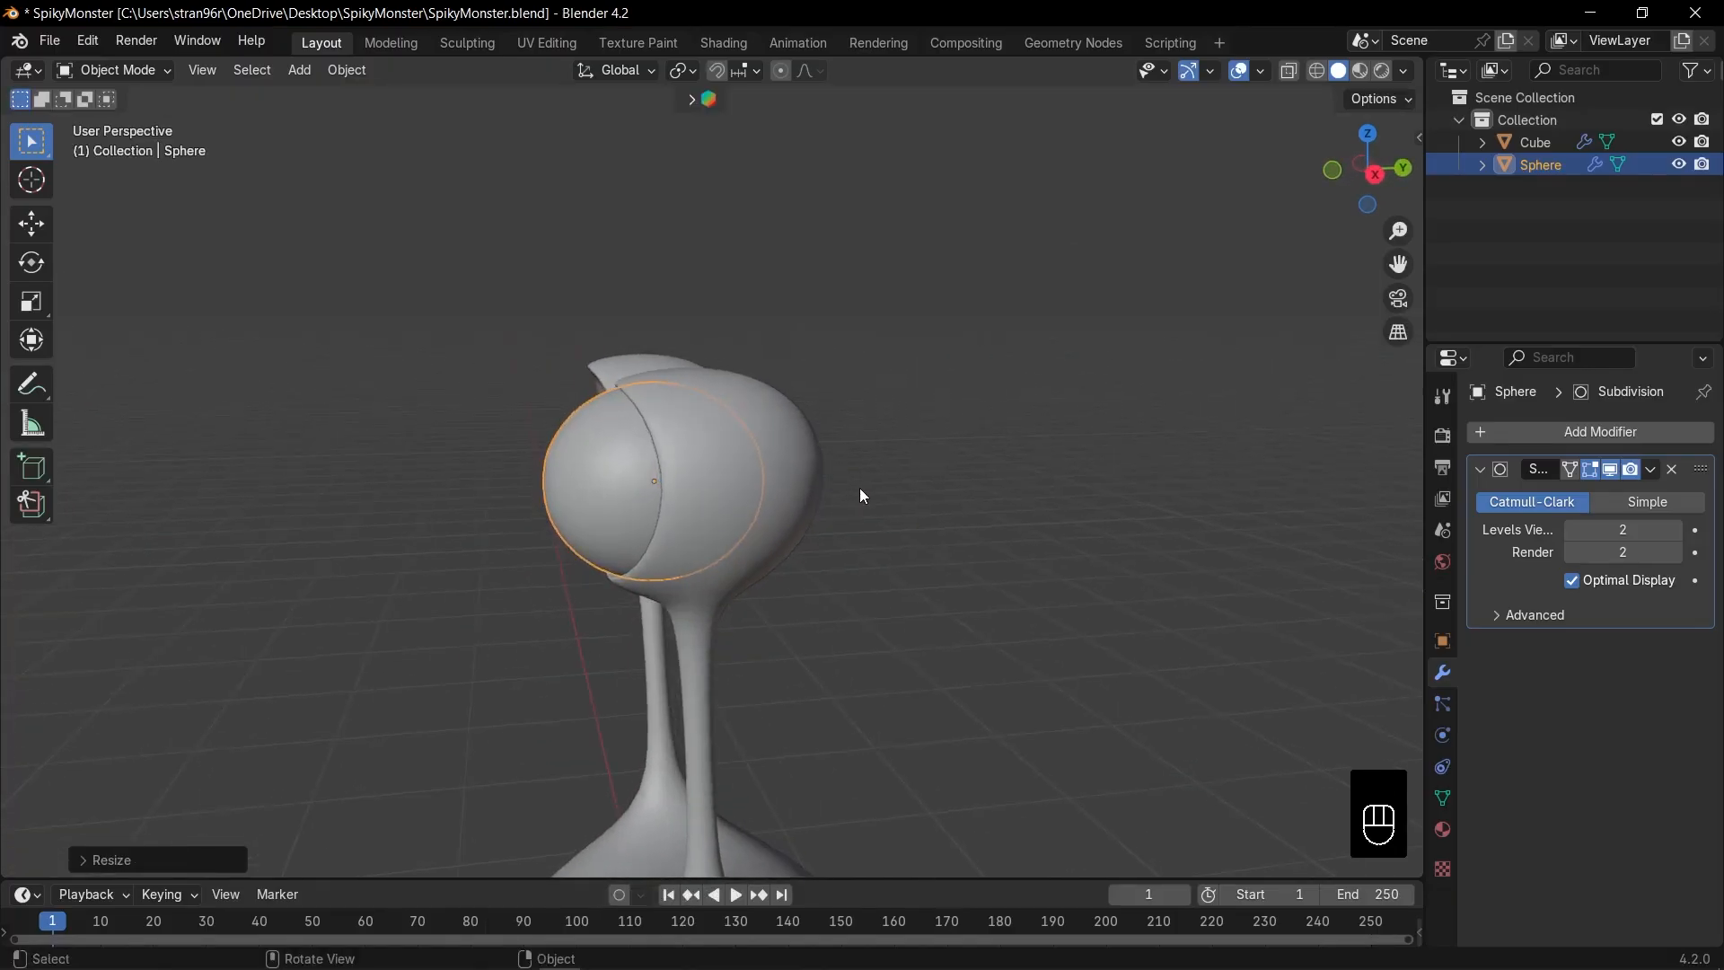
Step: Apply the eyeball's object transform and save the file
key(ctrl+a)
click(859, 488)
key(ctrl+s)
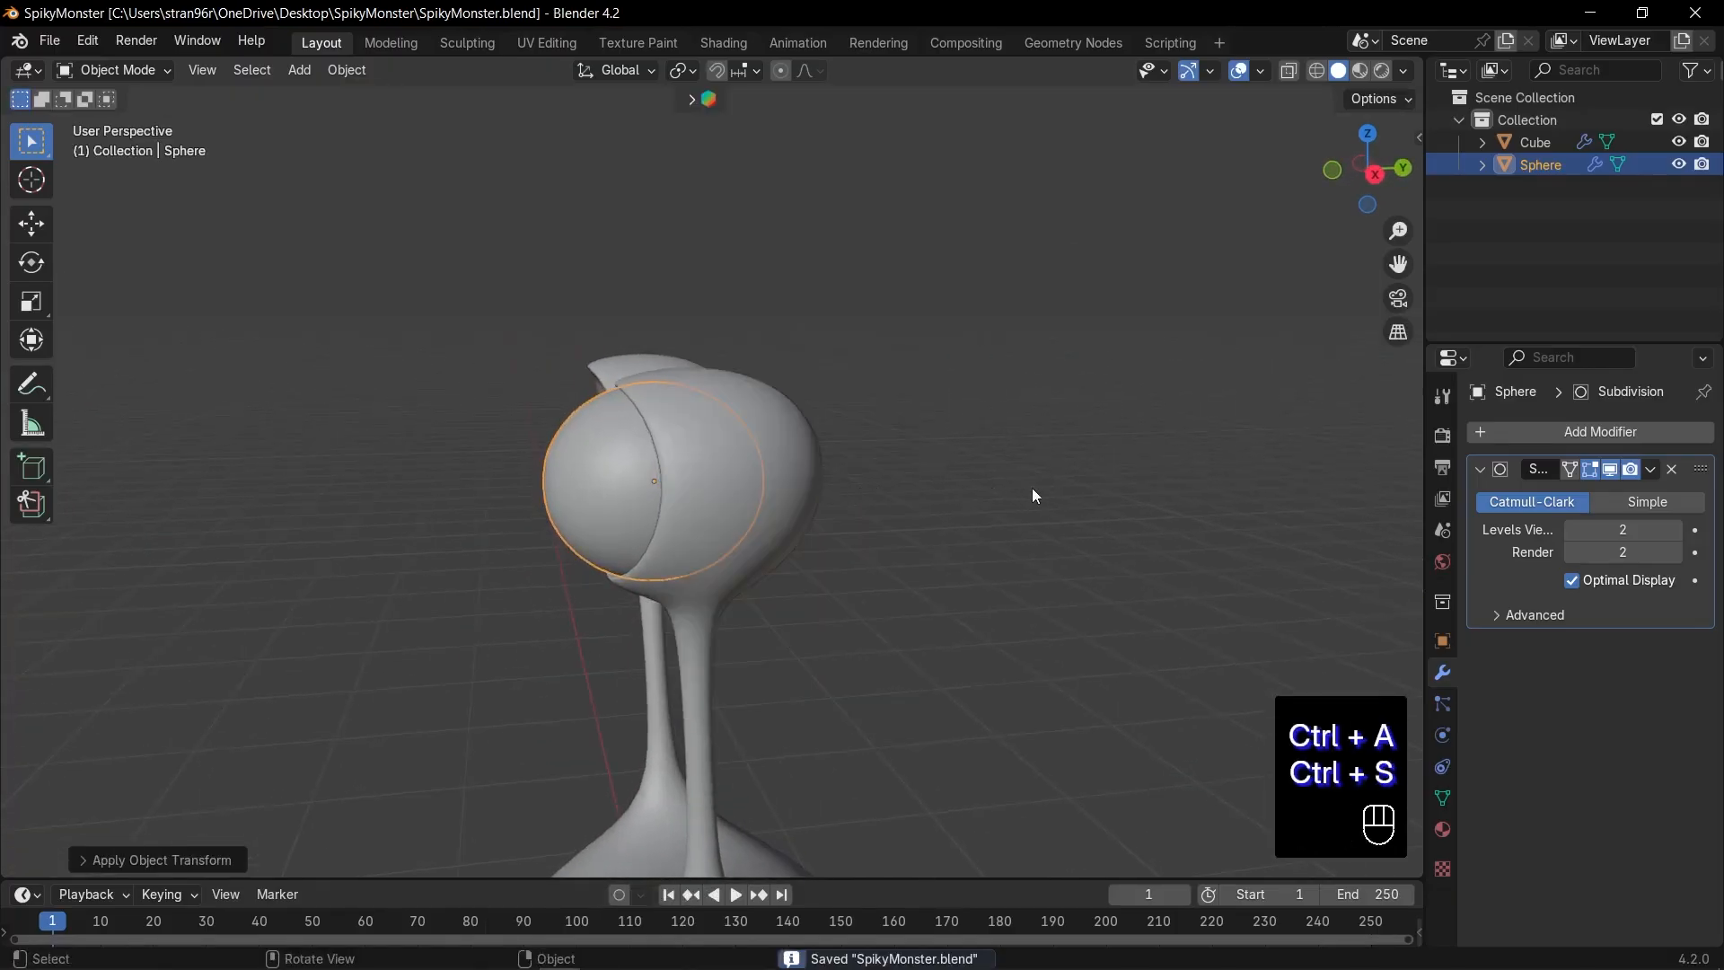
Step: Add a Mirror modifier to the eyeball on the X axis, using the body Cube as the mirror object
middle_drag(1032, 491, 1090, 402)
click(1576, 434)
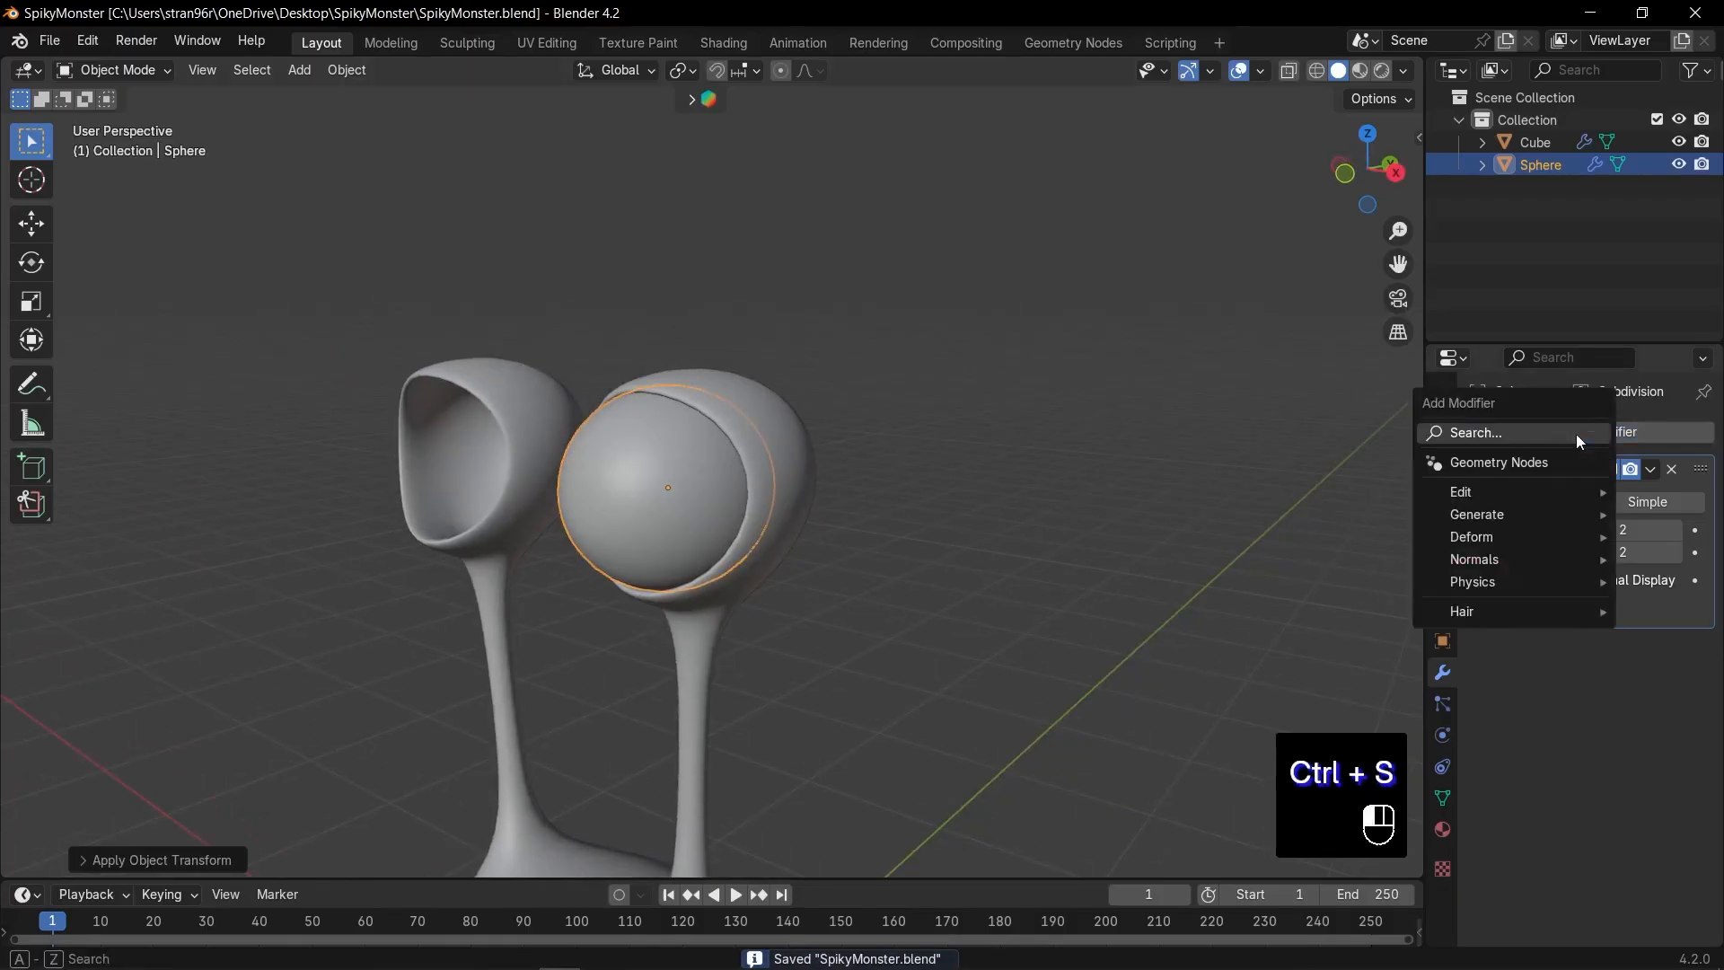
text(m)
key(Return)
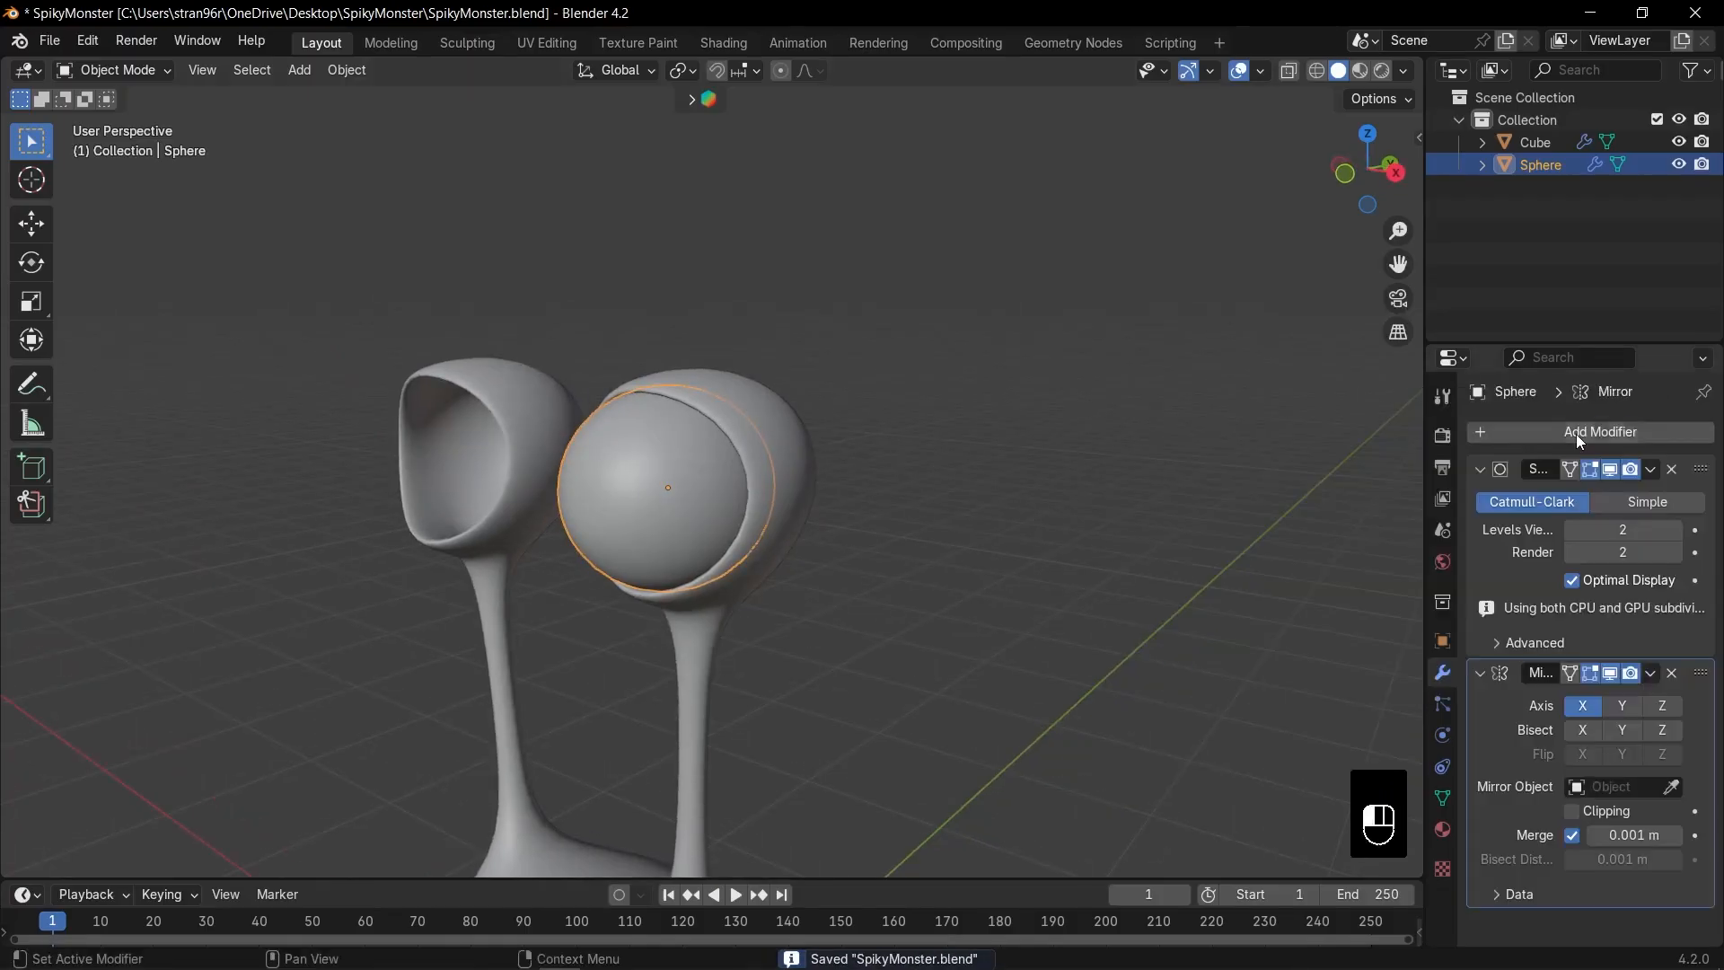
click(1671, 785)
click(708, 718)
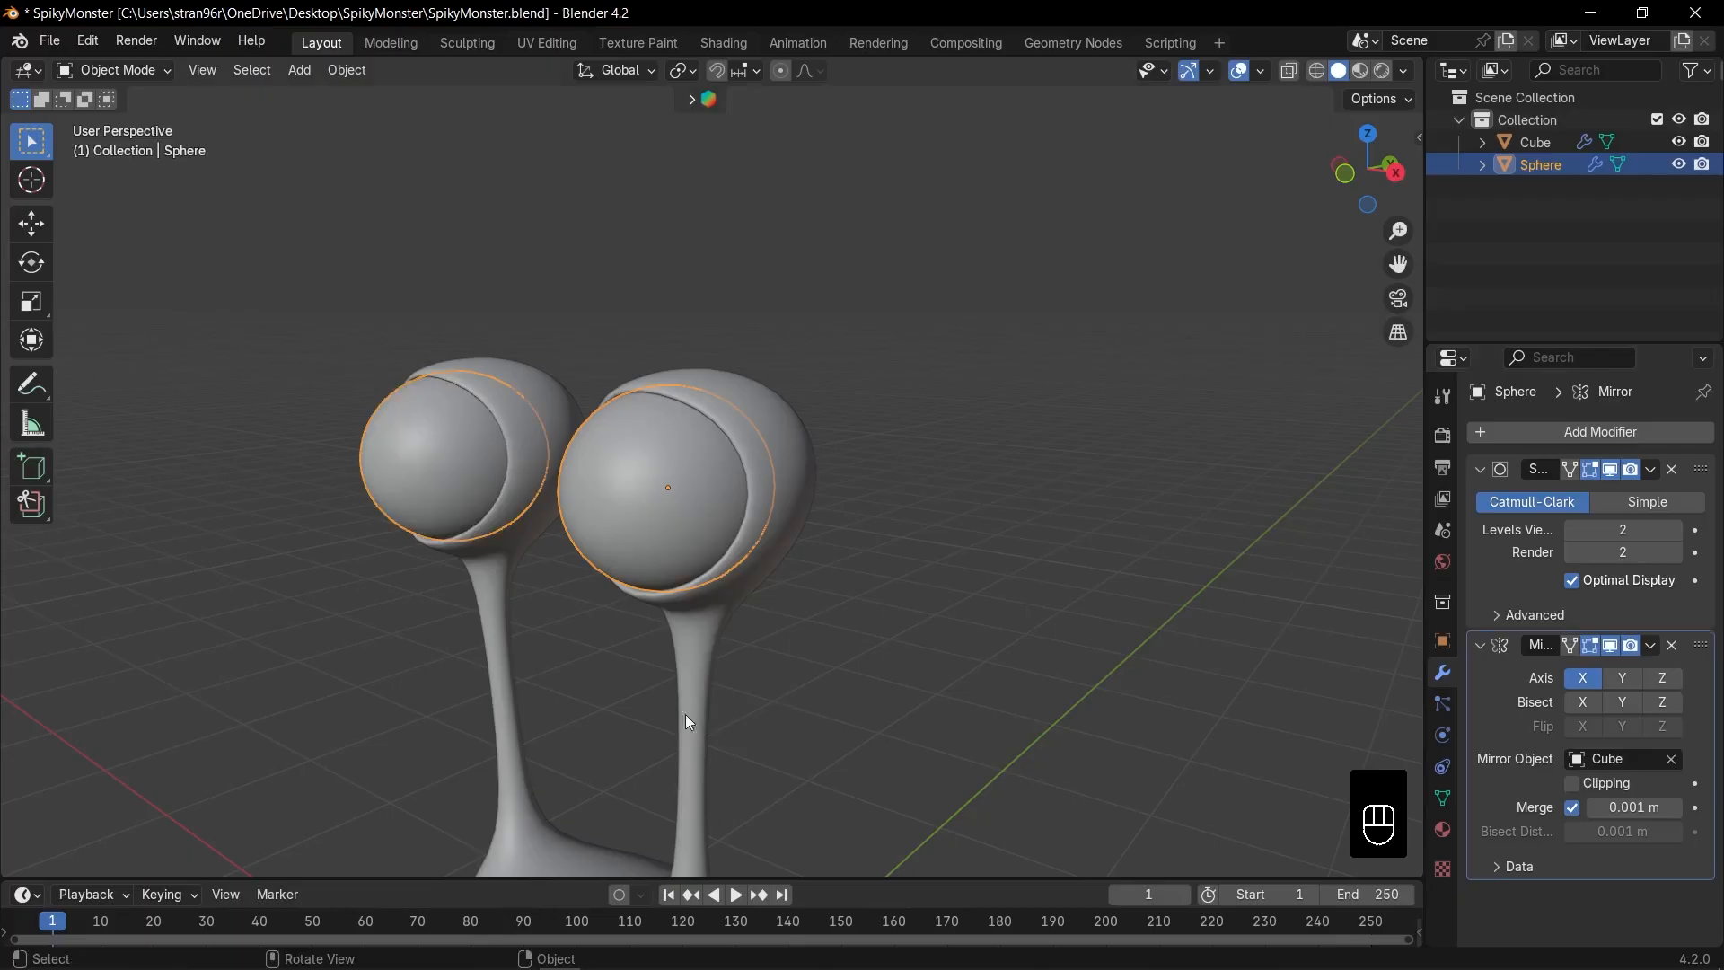
middle_drag(757, 557, 912, 541)
Step: From the front view, add a new cube for a spike and isolate it in local view
key(KP_1)
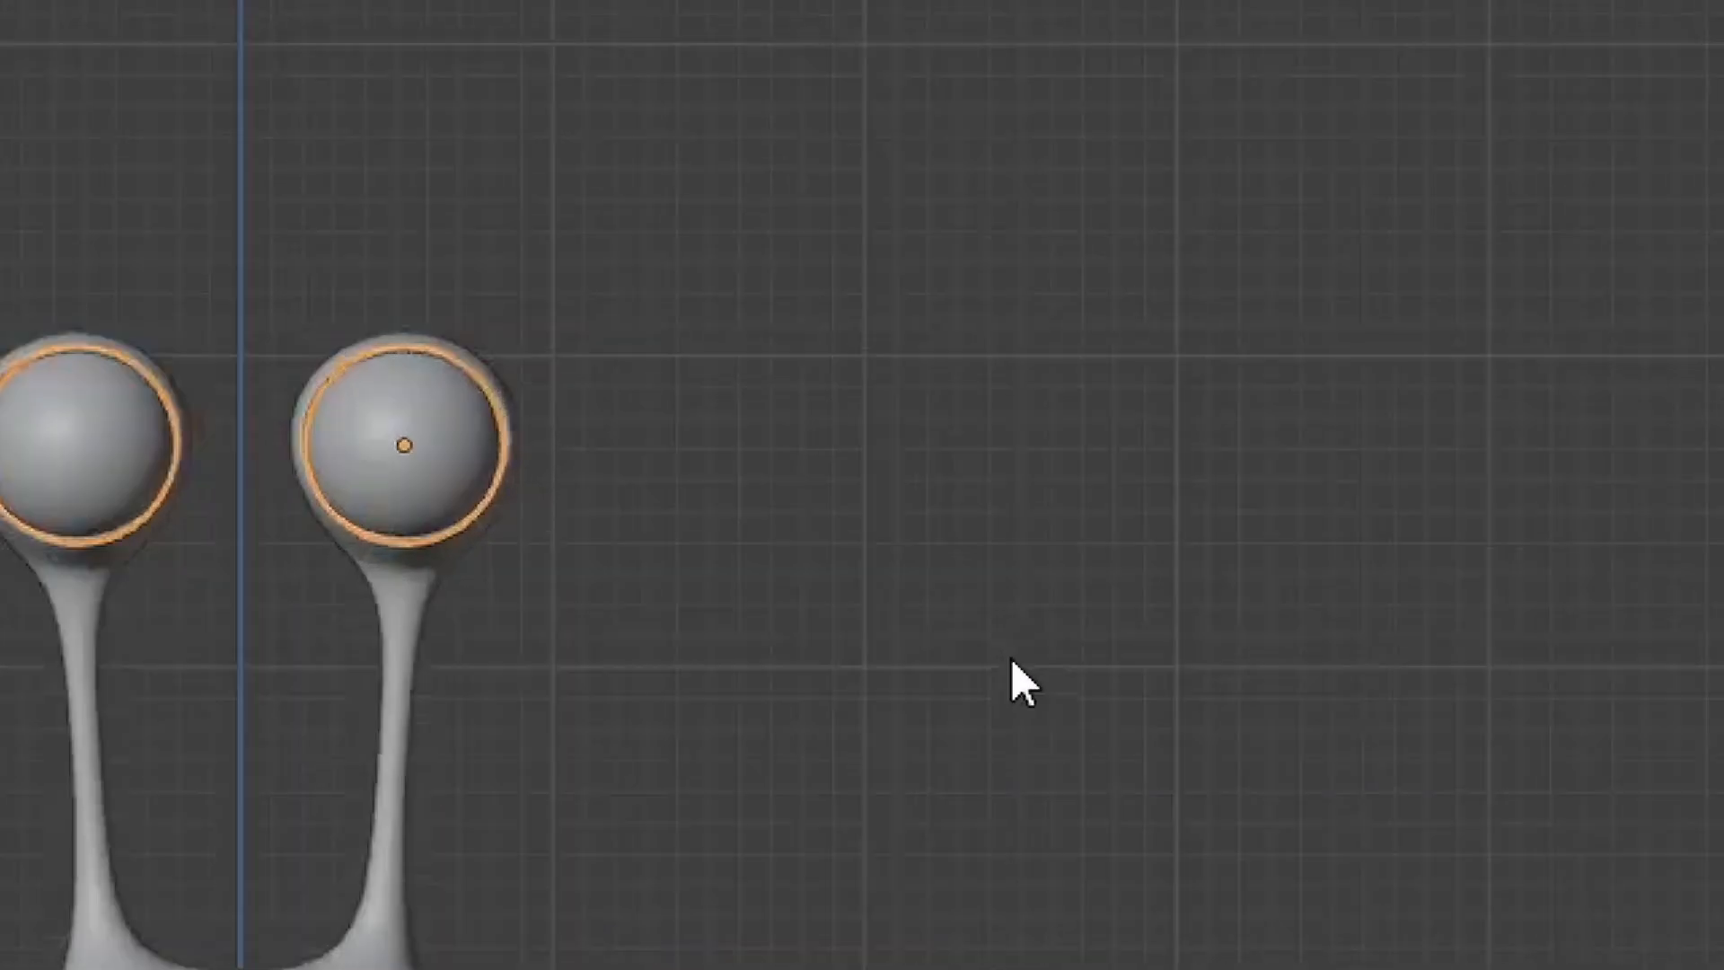
shift+middle_drag(882, 643, 849, 510)
click(857, 552)
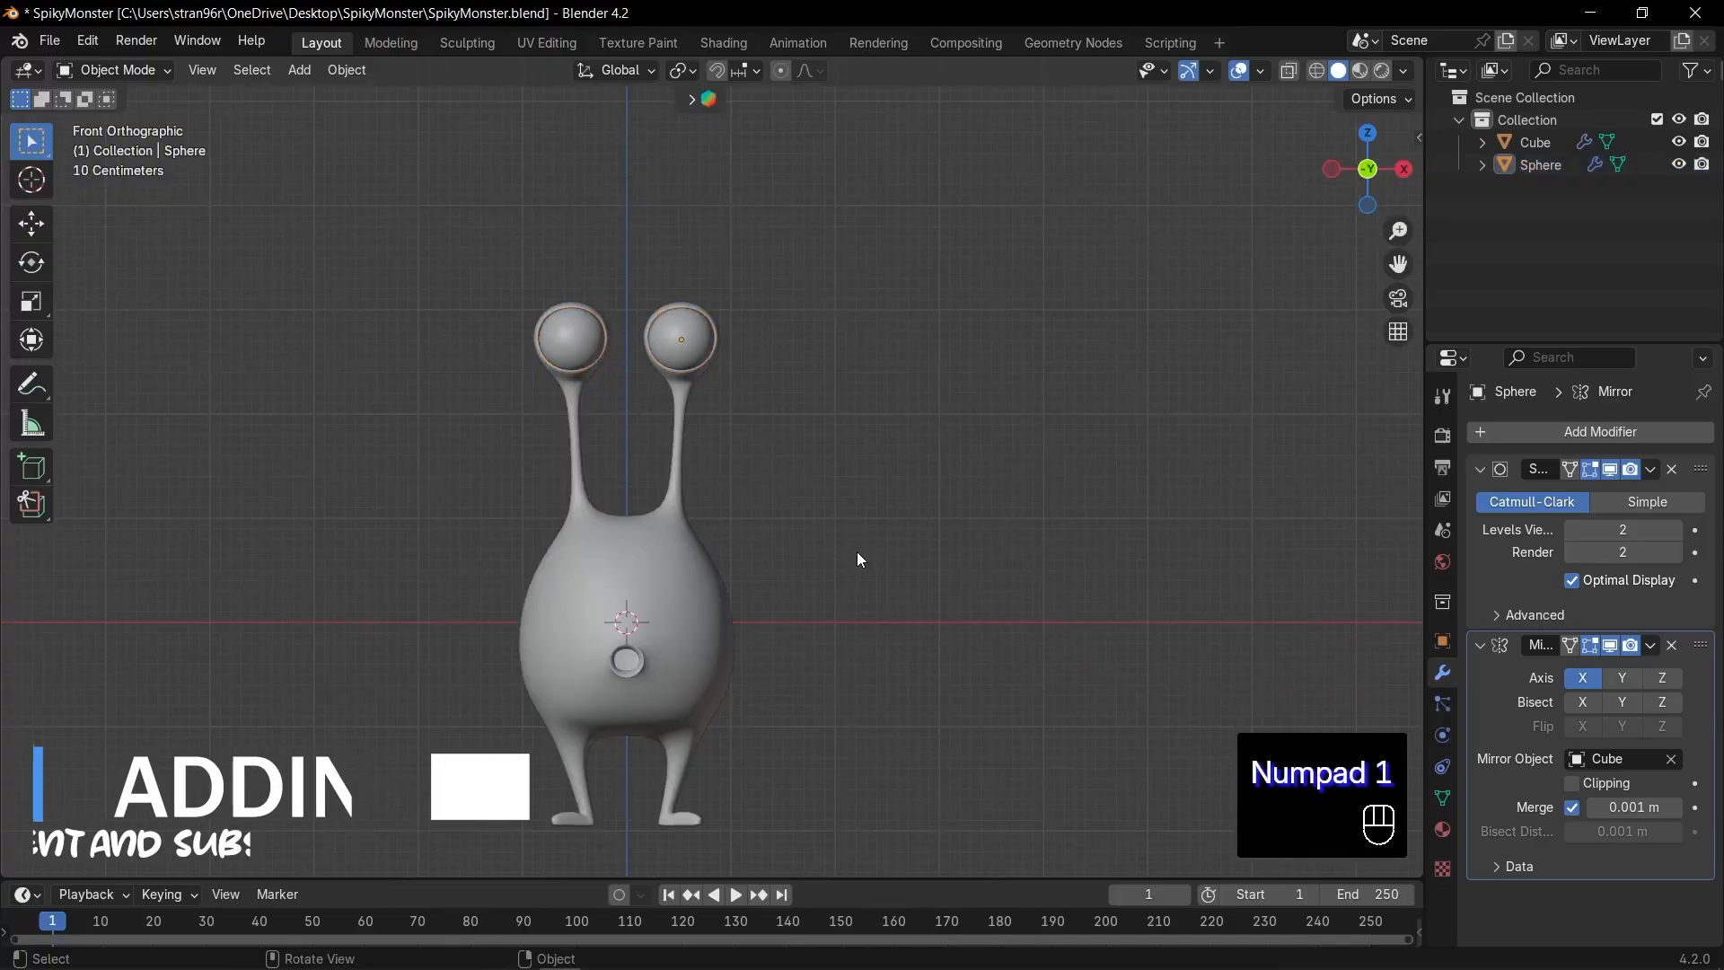
key(shift+a)
mouse_move(862, 535)
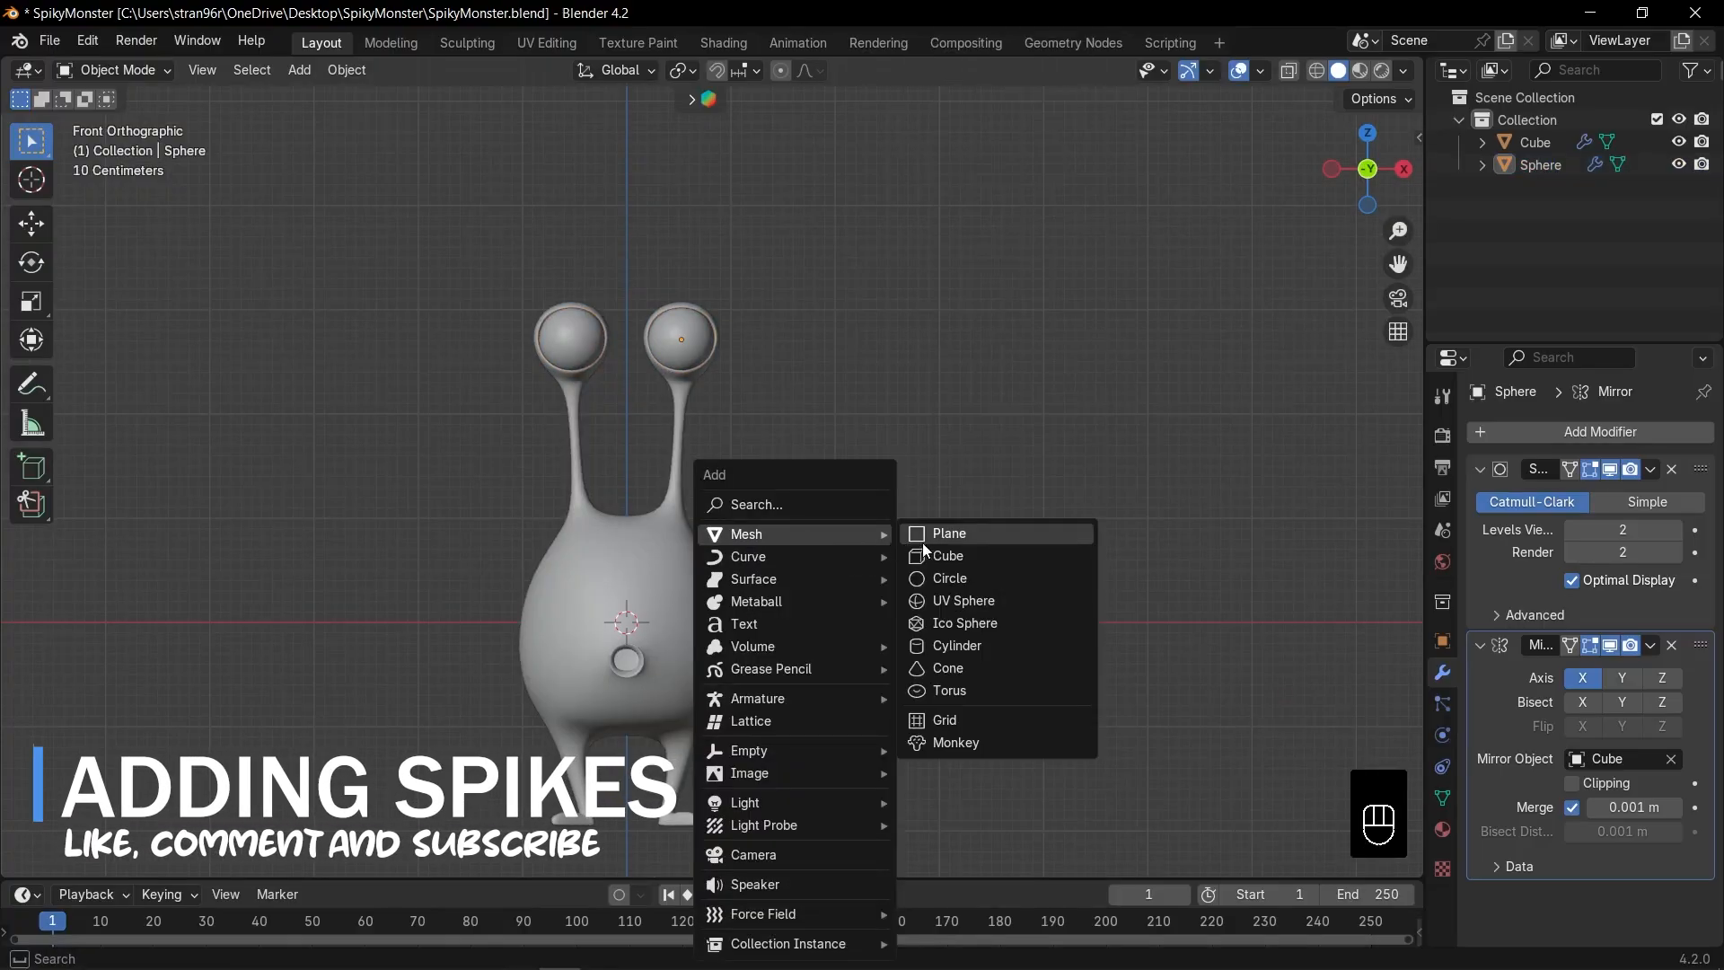
click(966, 555)
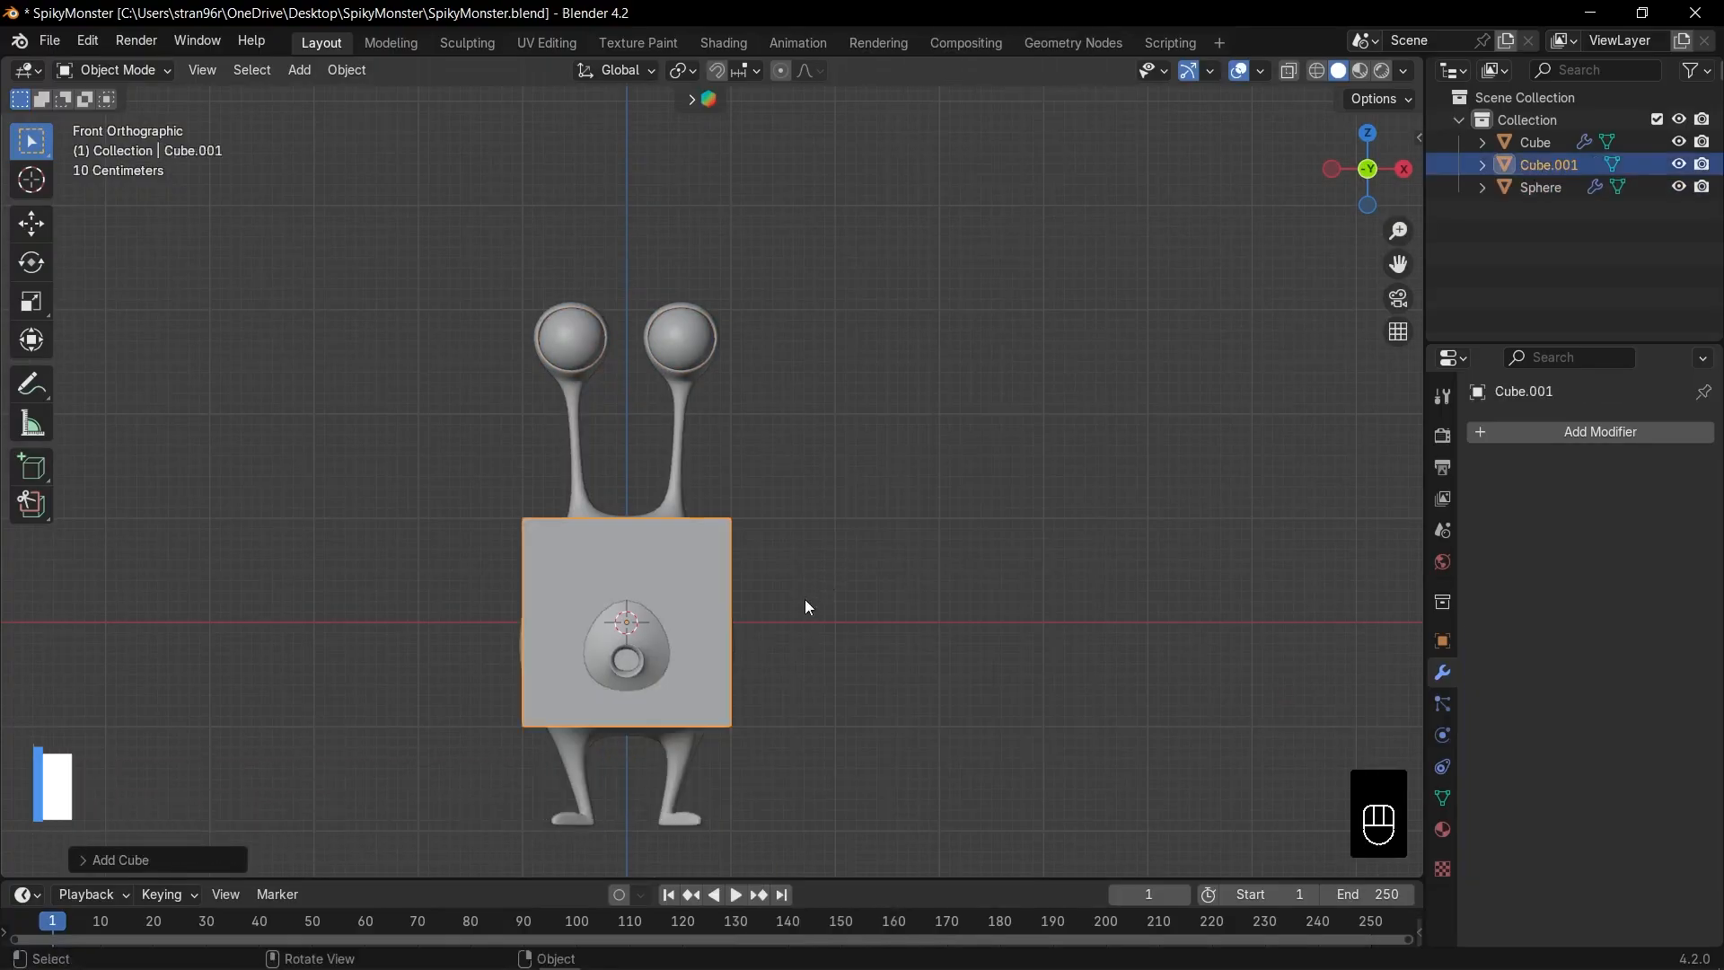
key(KP_Divide)
scroll(805, 600, down, 5)
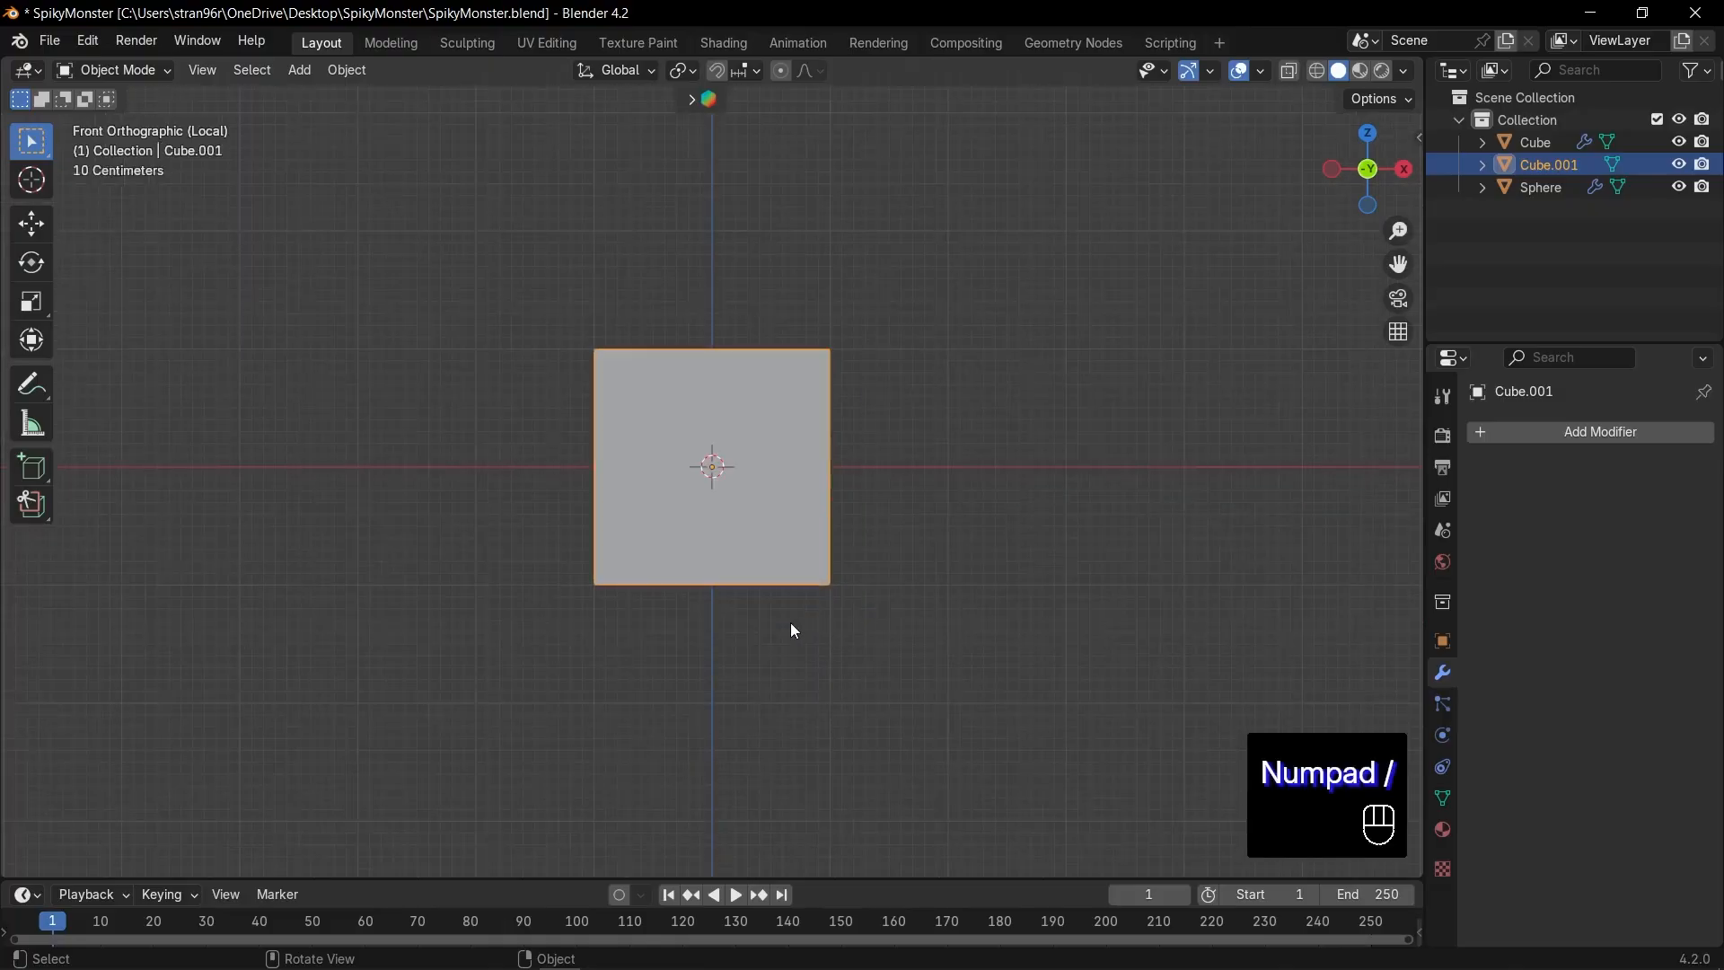
Step: In Edit Mode, delete the bottom face of the spike cube
middle_drag(737, 629, 731, 578)
key(Tab)
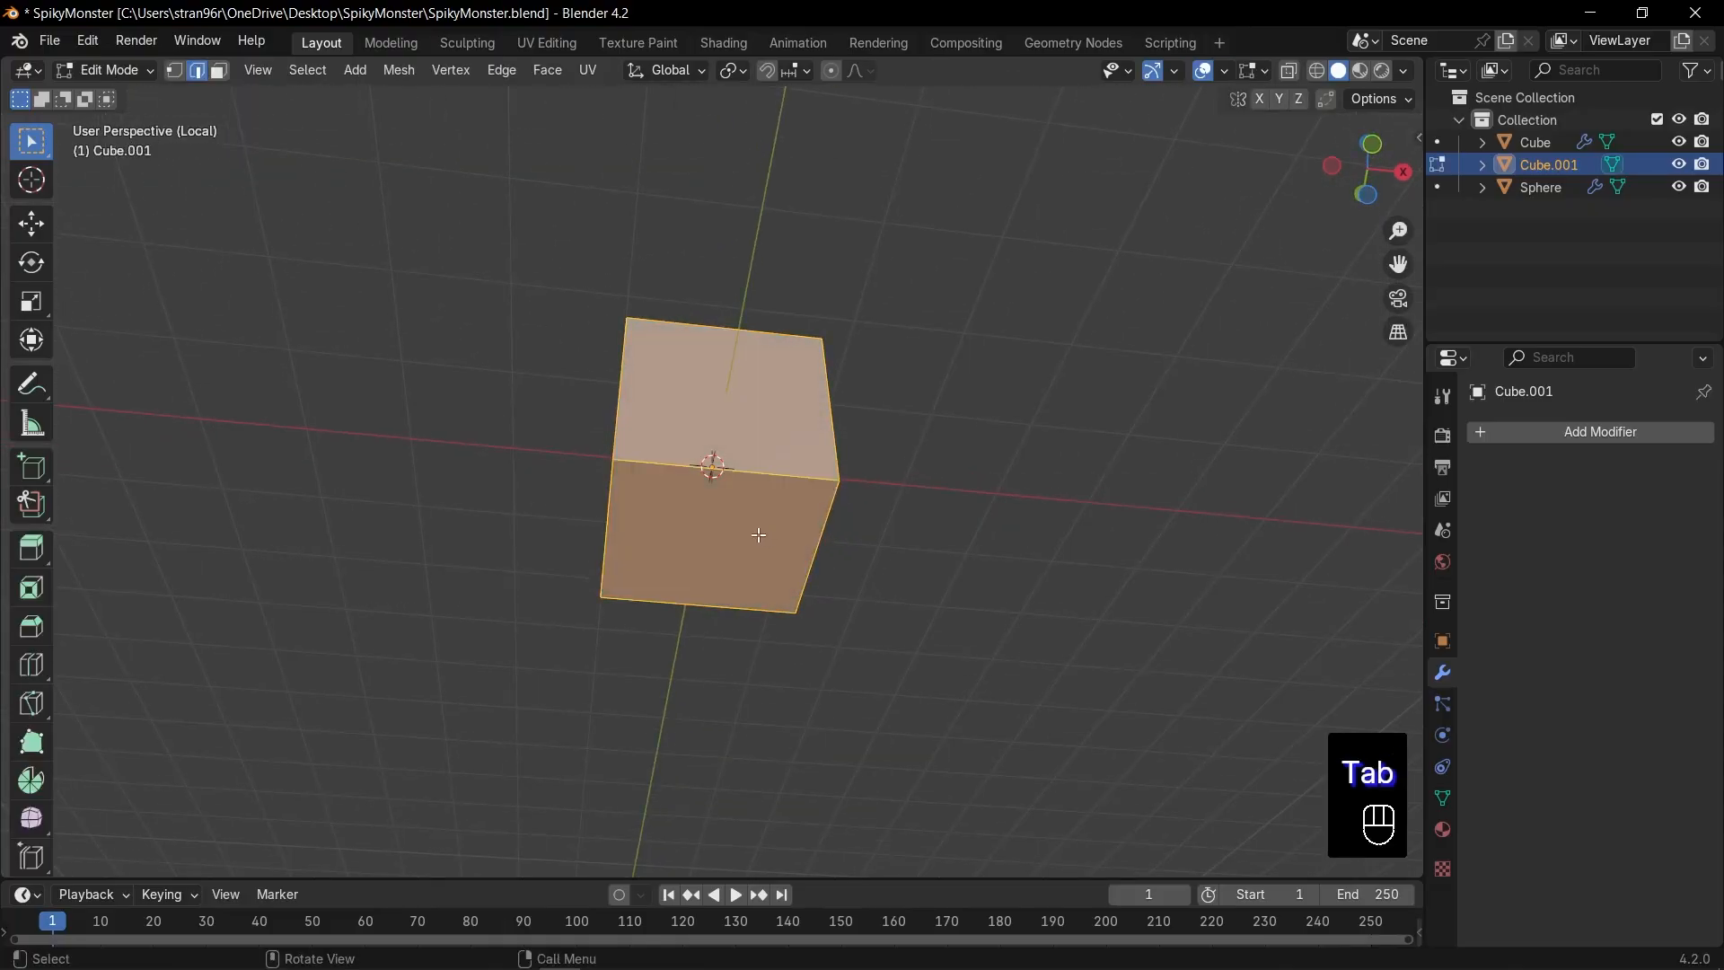
key(3)
click(758, 535)
key(x)
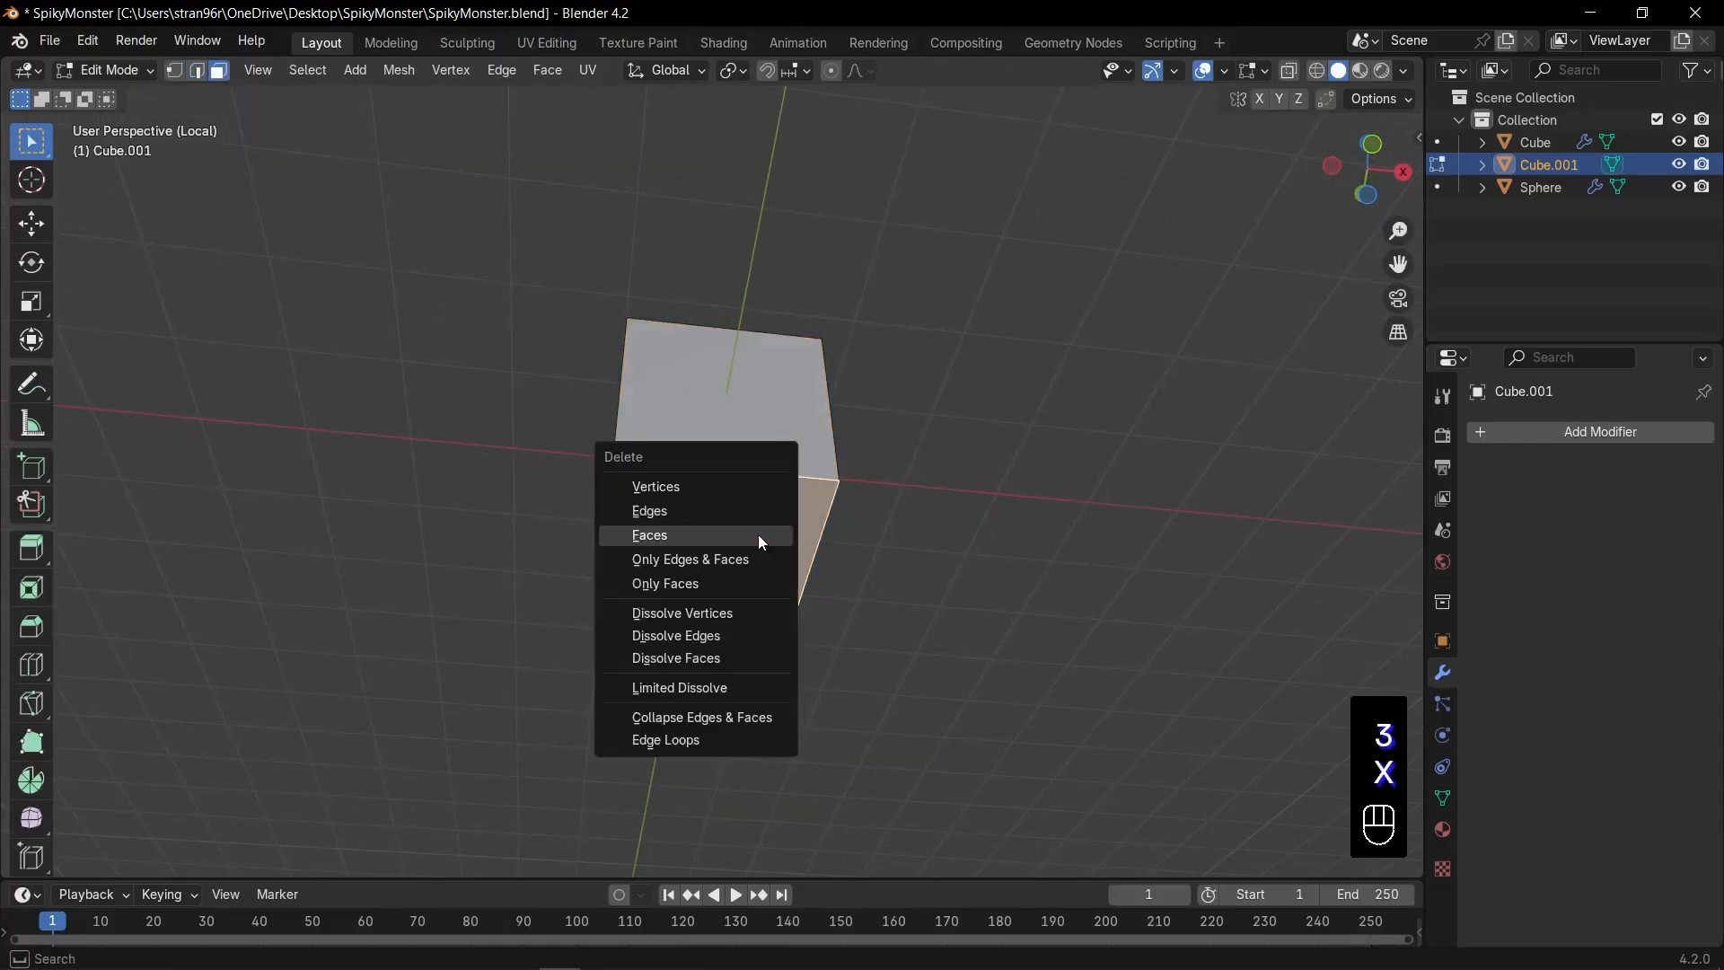
click(758, 535)
Step: In front view with X-ray on, scale the cube's top vertices down twice, the second time by about 0.52, into a narrow spike tip
key(KP_1)
key(1)
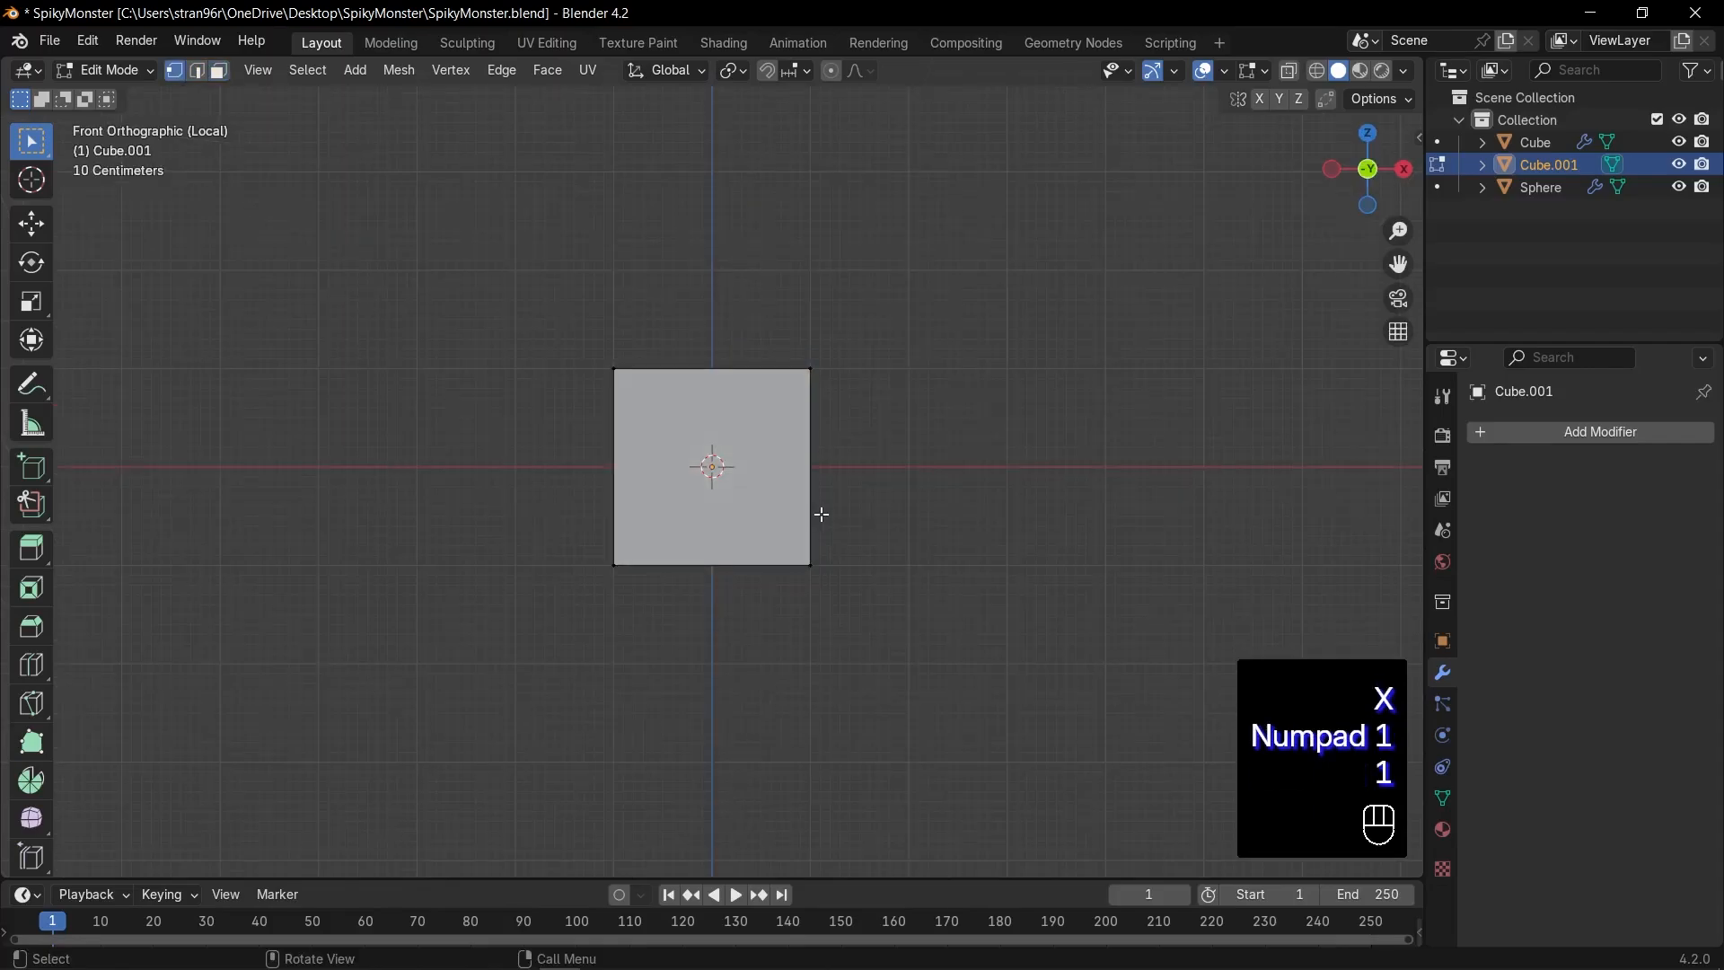
key(alt+z)
drag(537, 304, 838, 417)
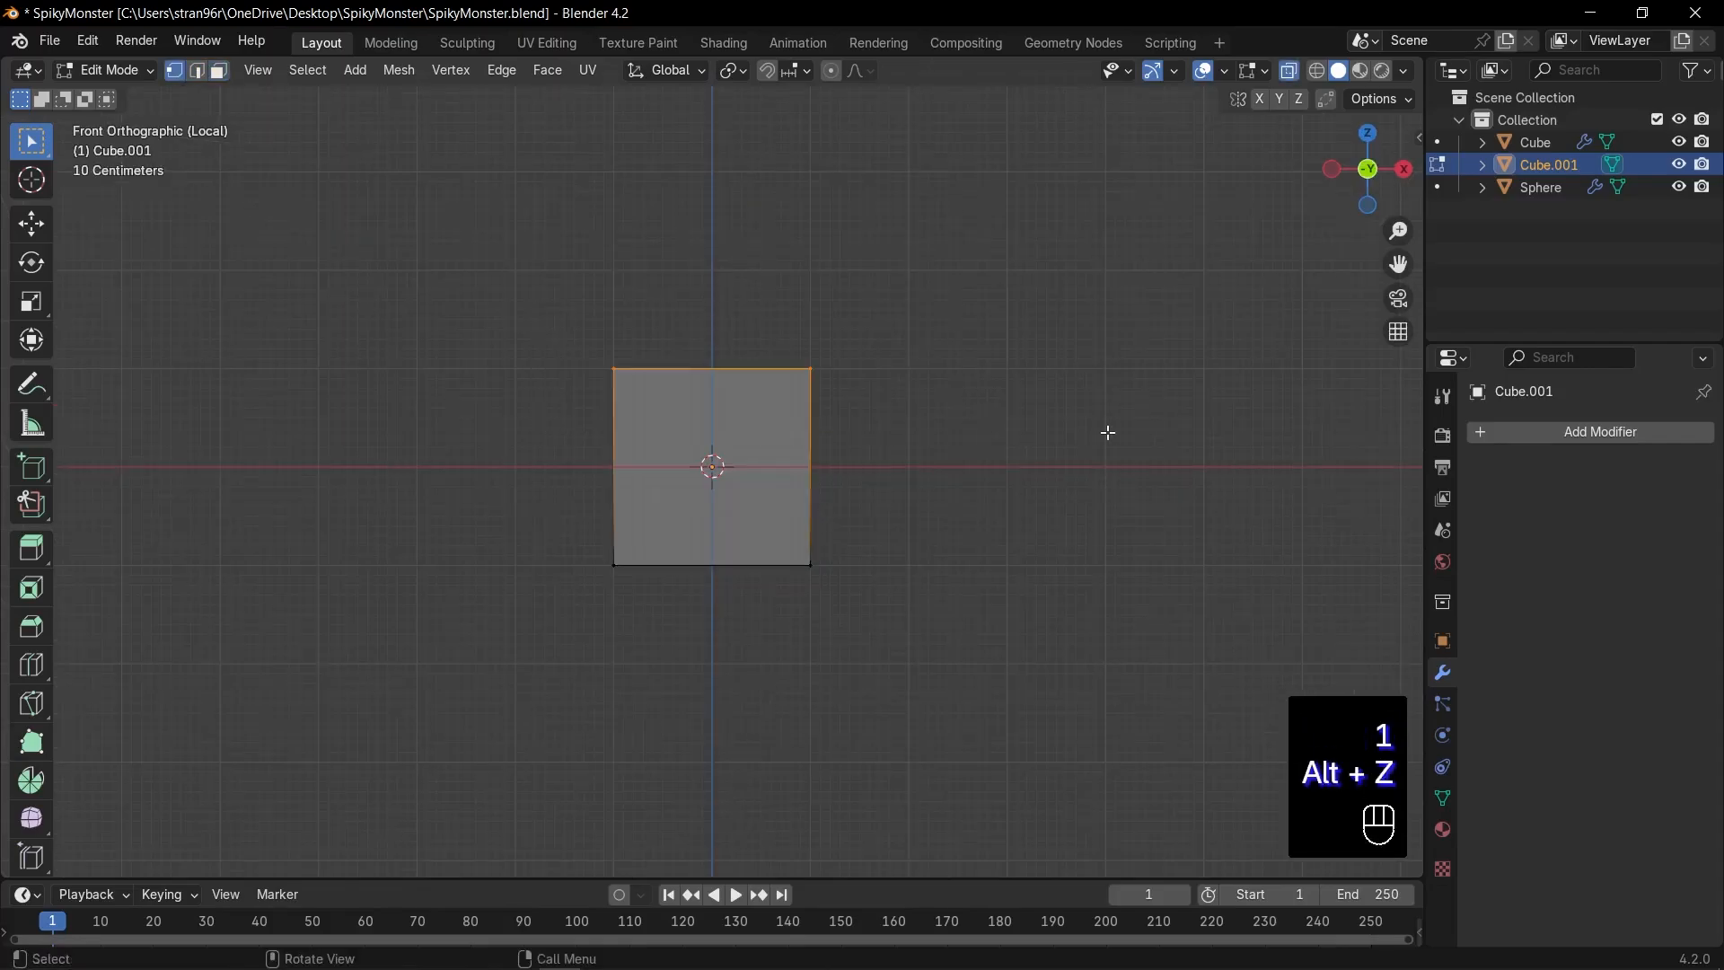
key(s)
click(774, 391)
key(s)
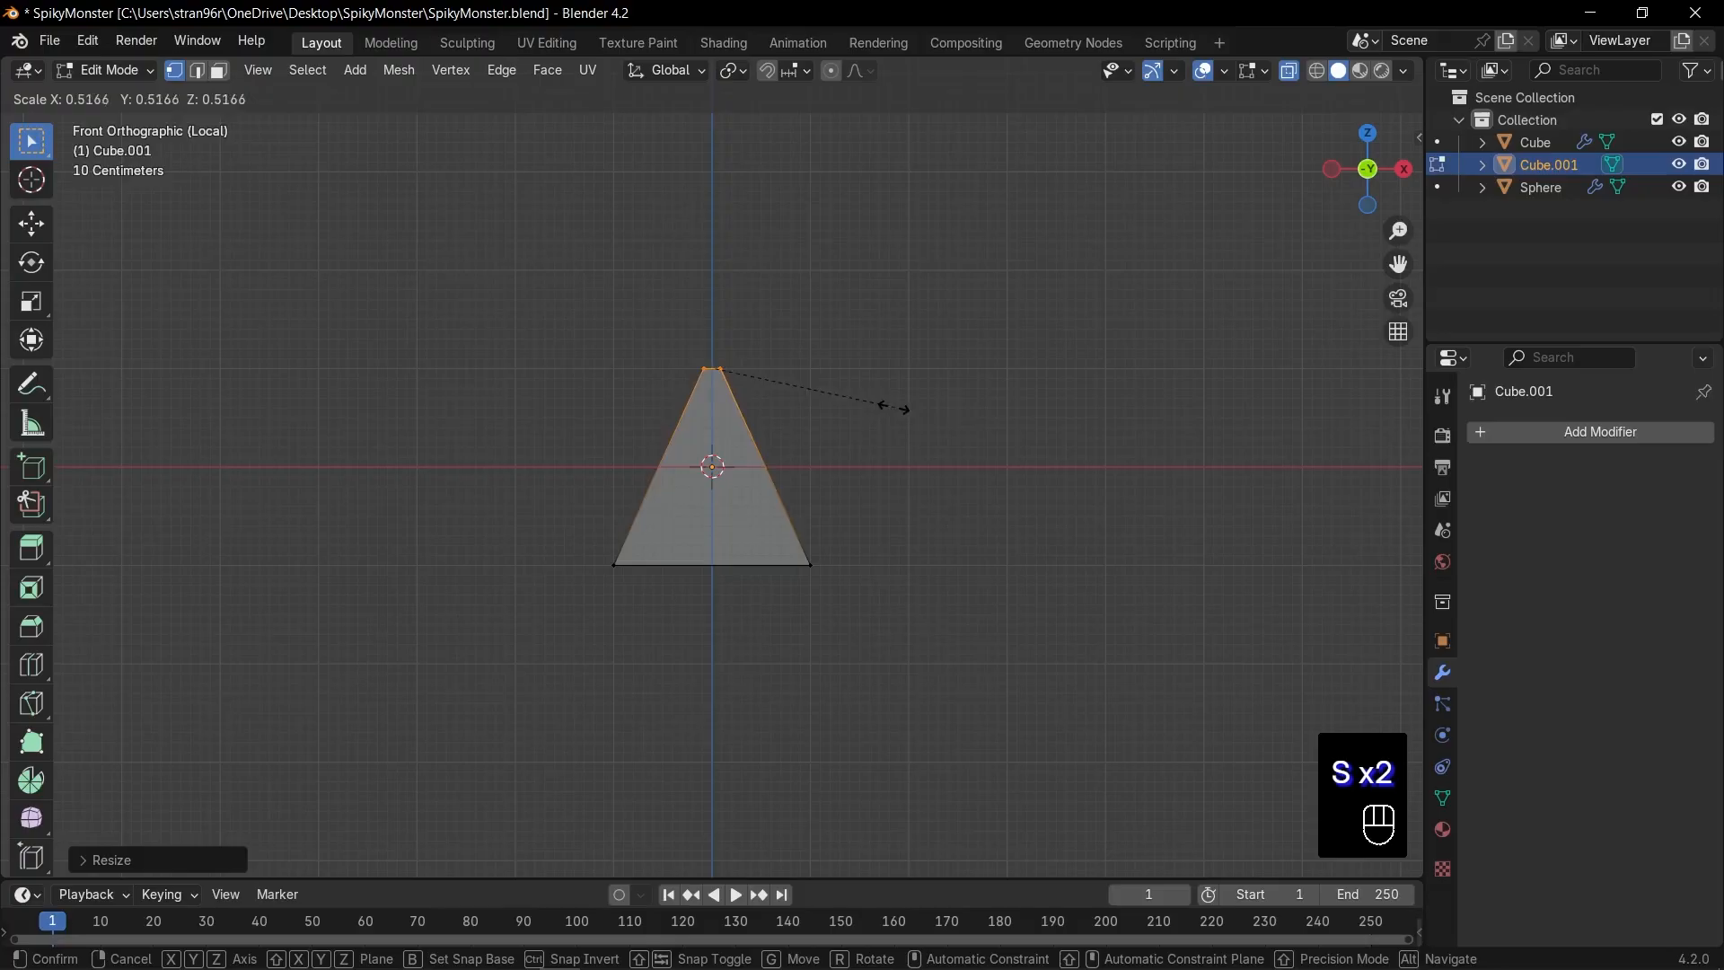
click(894, 407)
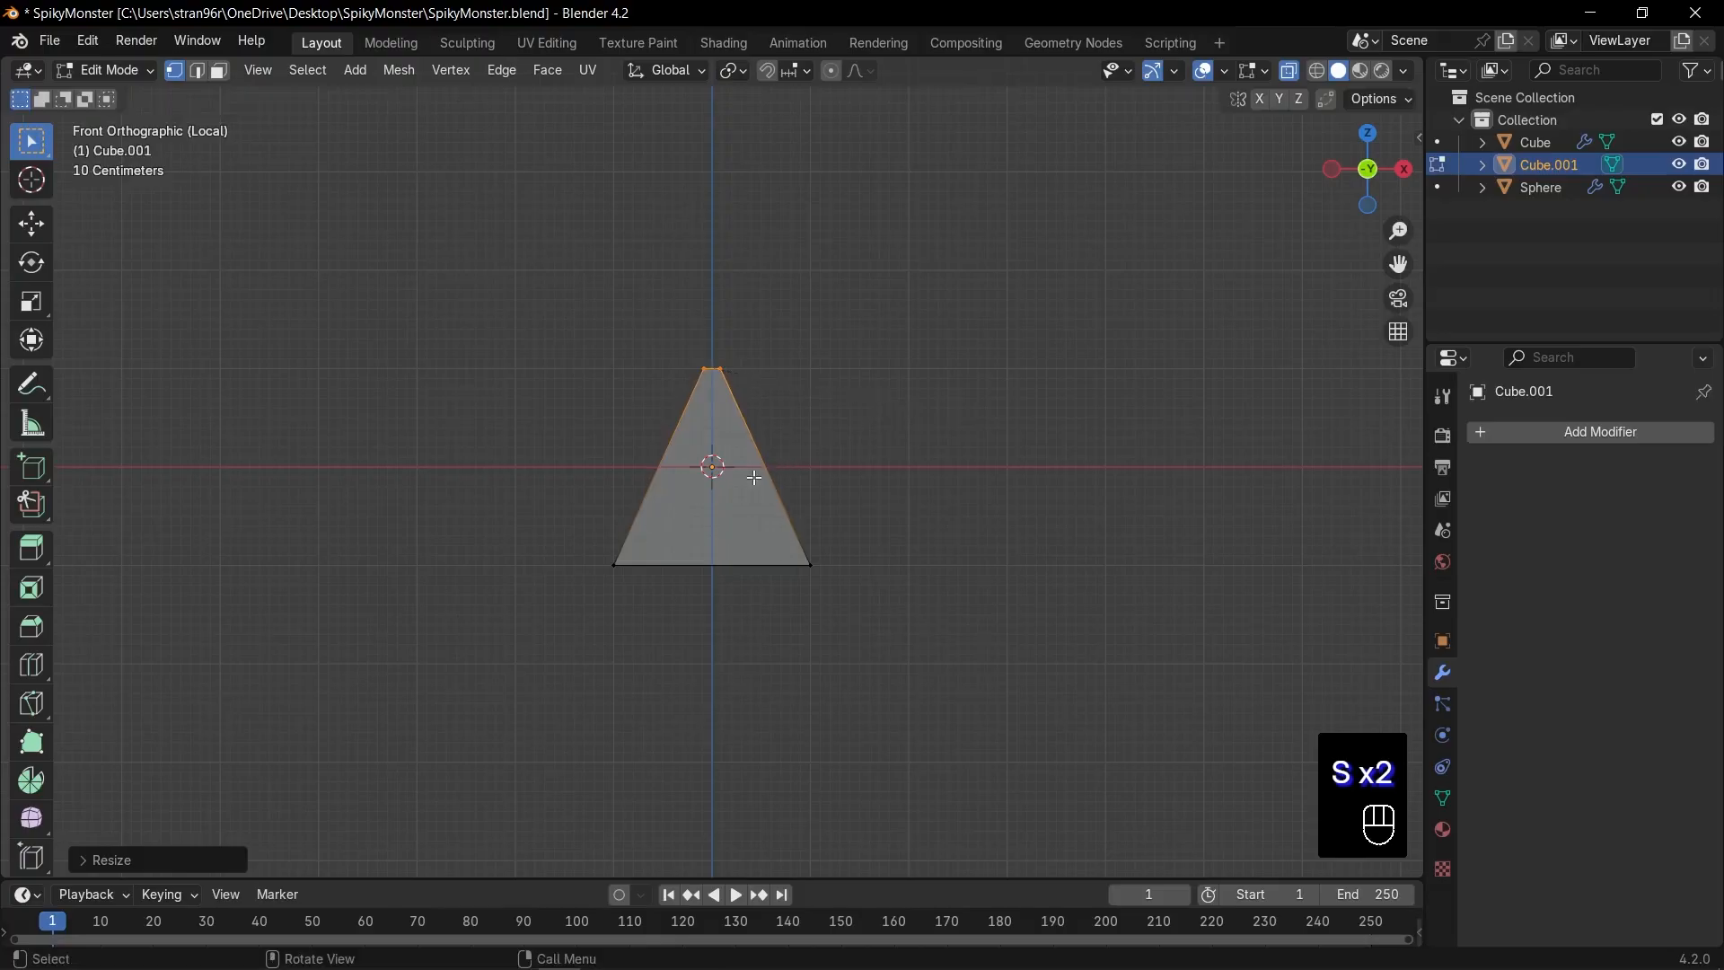
Step: Return to Object Mode and add a level 2 Subdivision modifier to the spike
key(Tab)
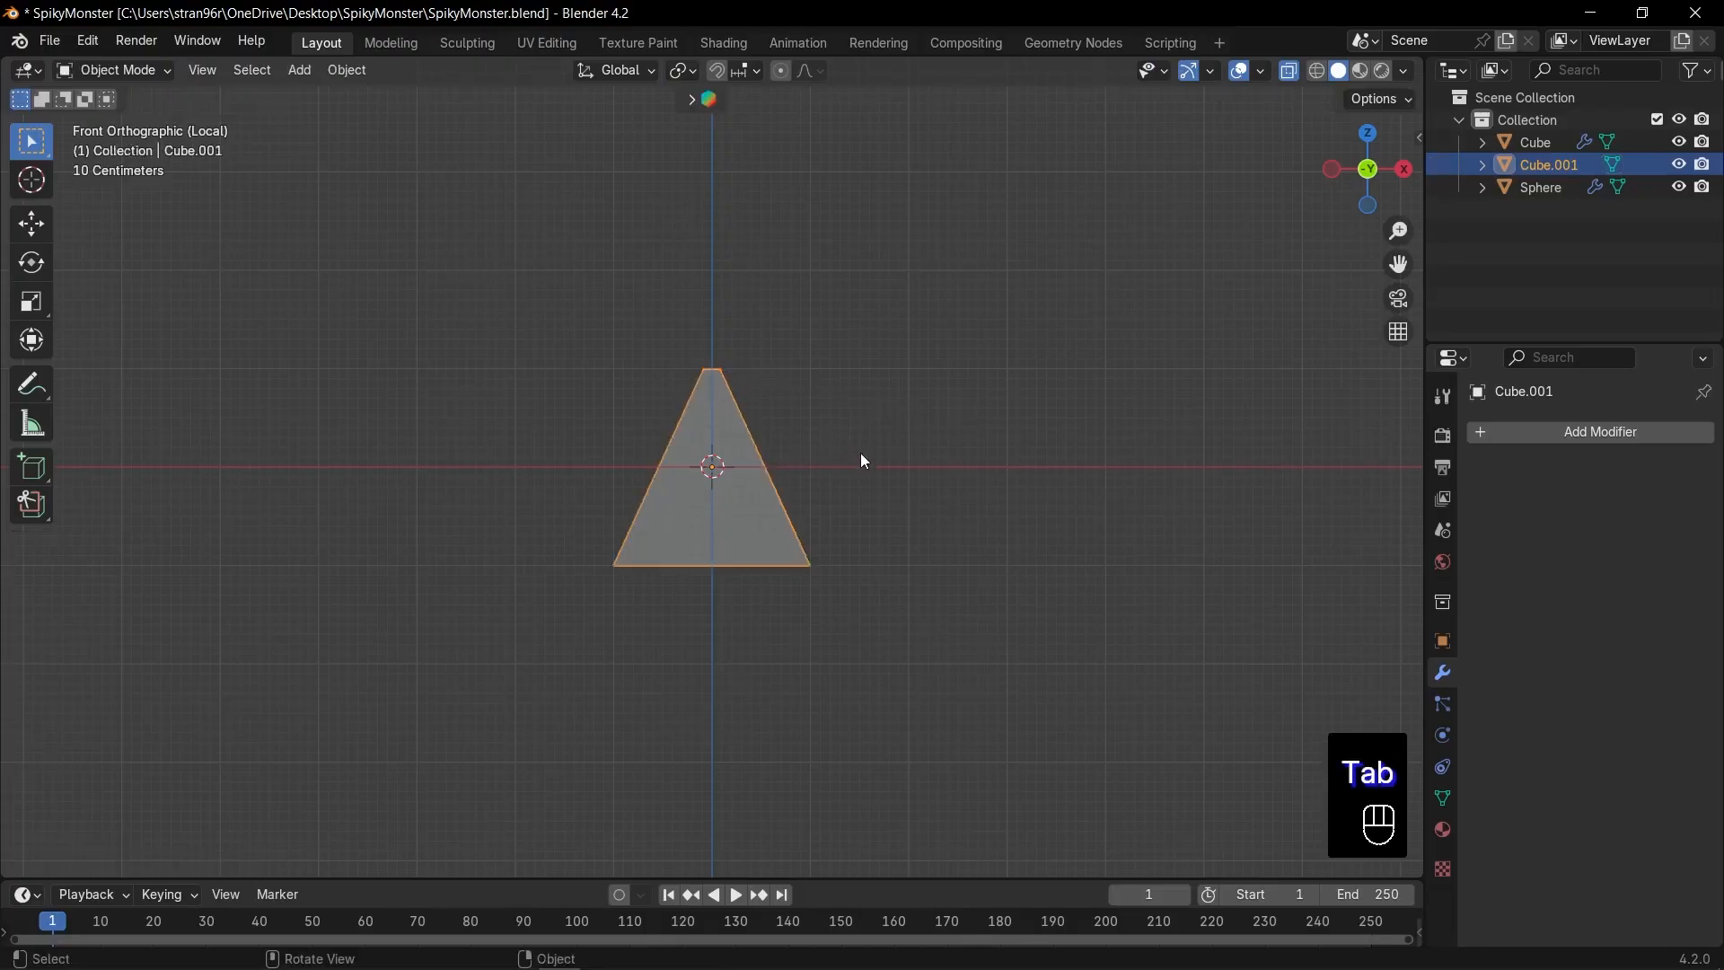
key(ctrl+2)
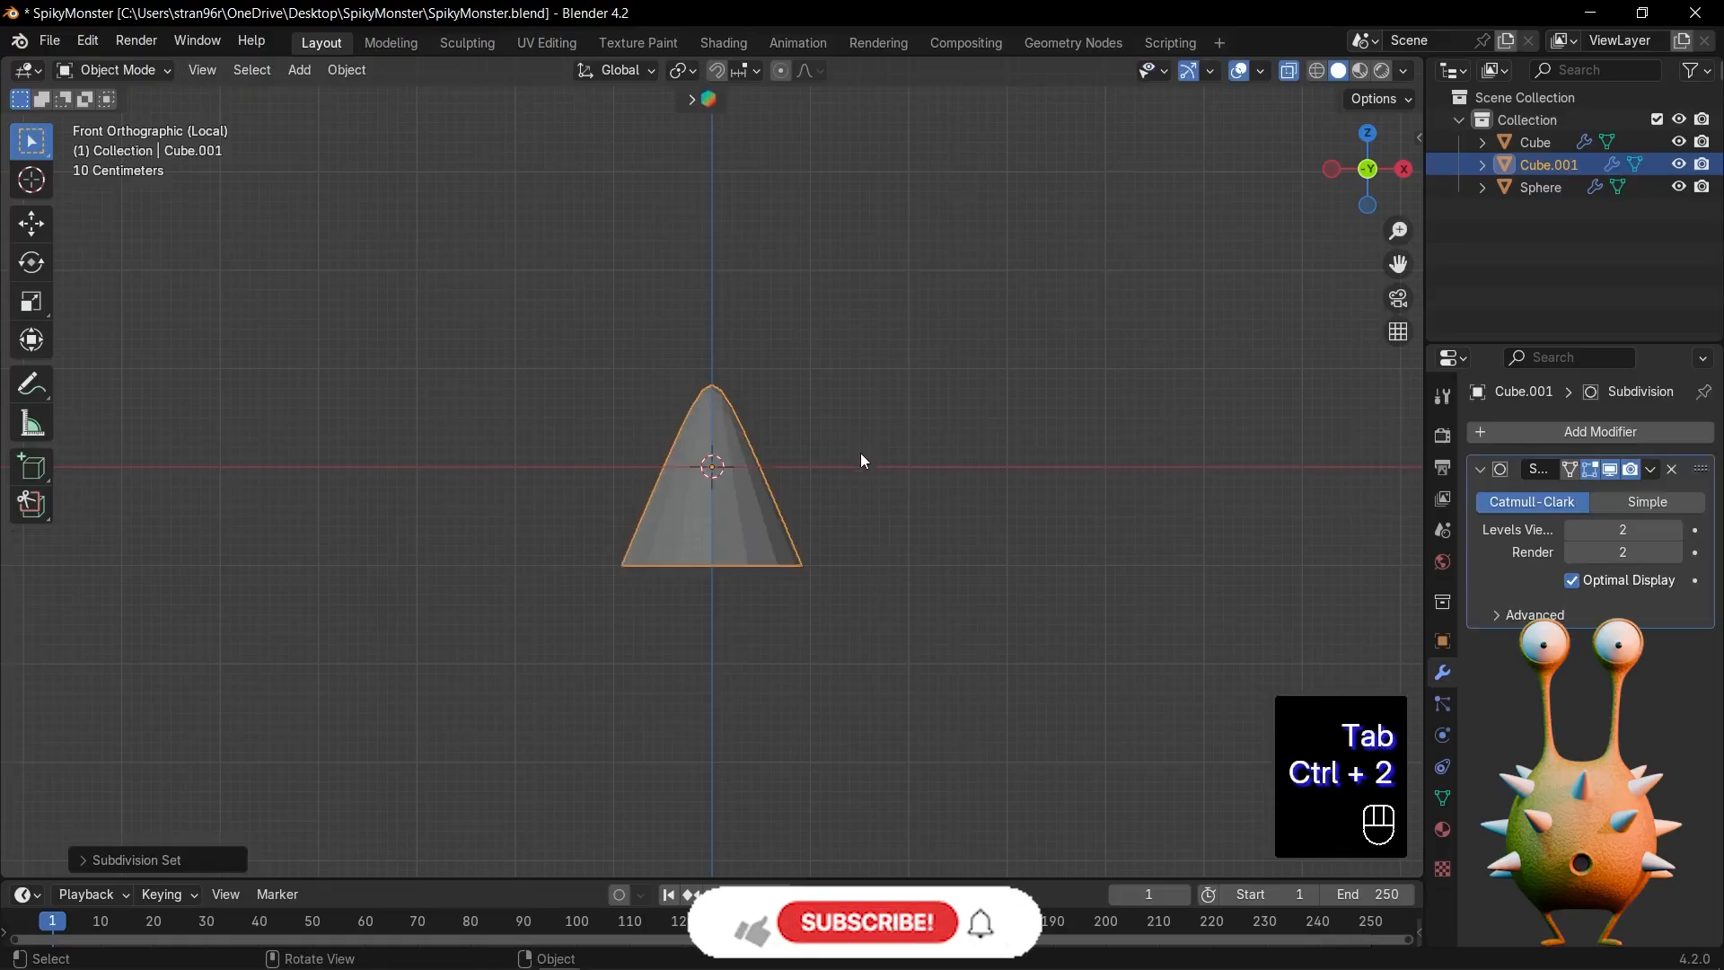
scroll(860, 453, up, 4)
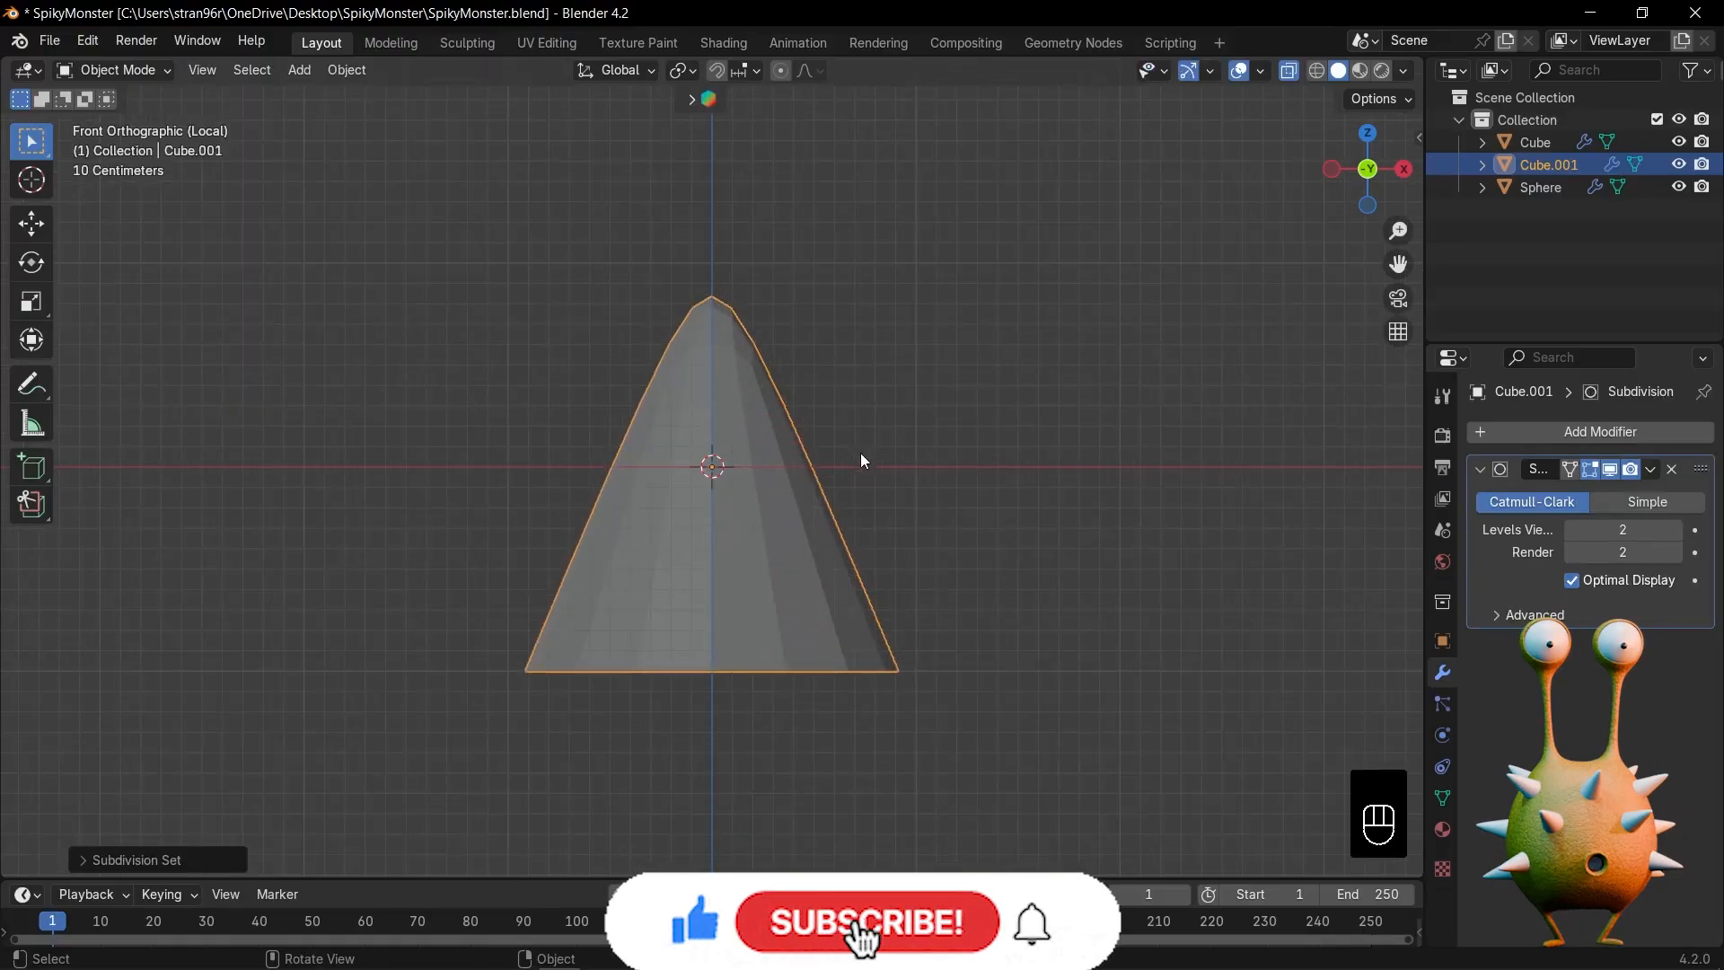
scroll(858, 440, down, 3)
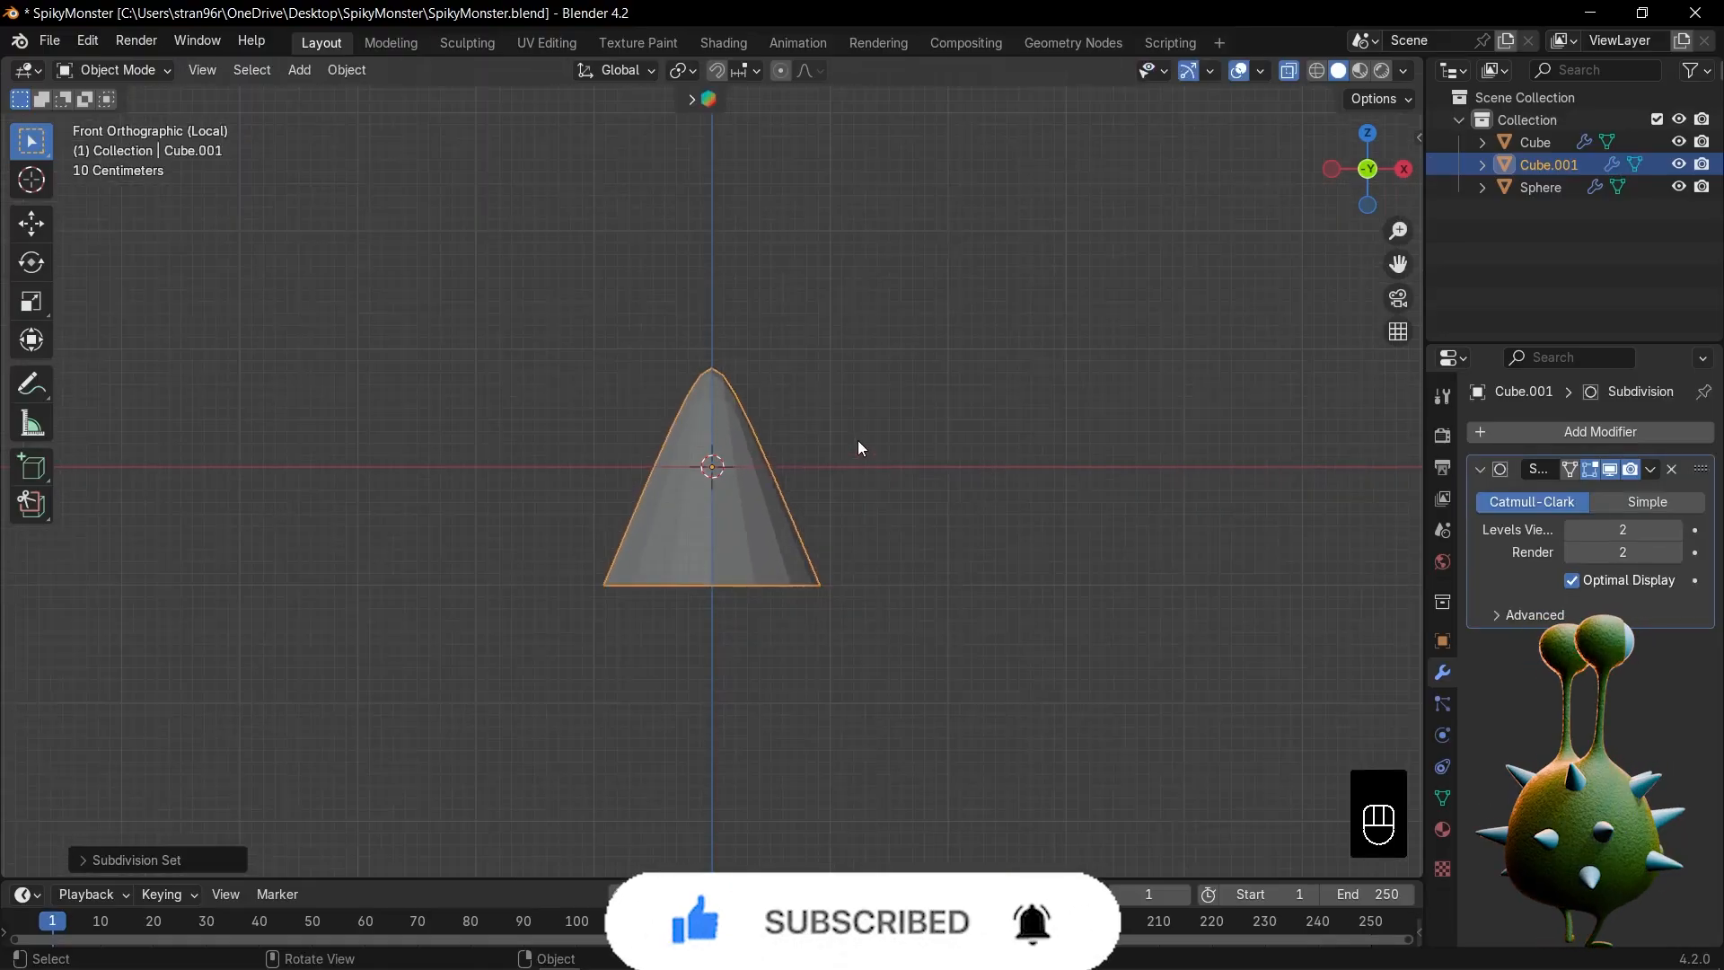
Step: Scale the spike down on X and Y only, keeping its height, to a little over half its width
key(s)
key(shift+z)
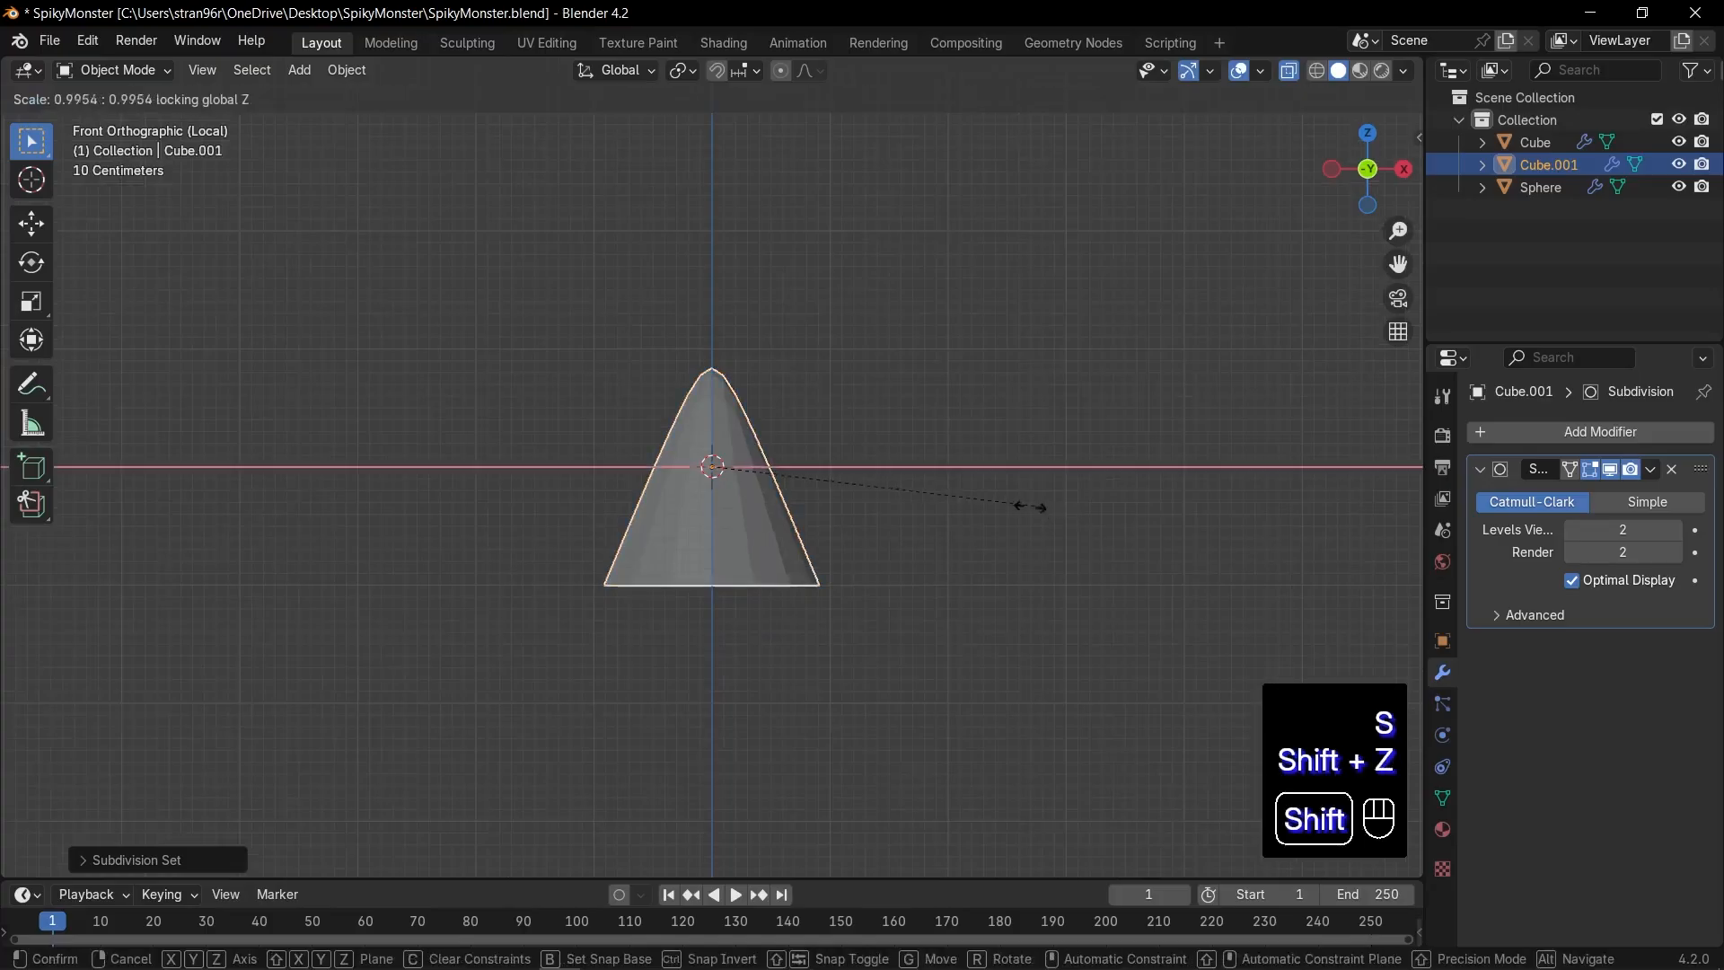
click(897, 505)
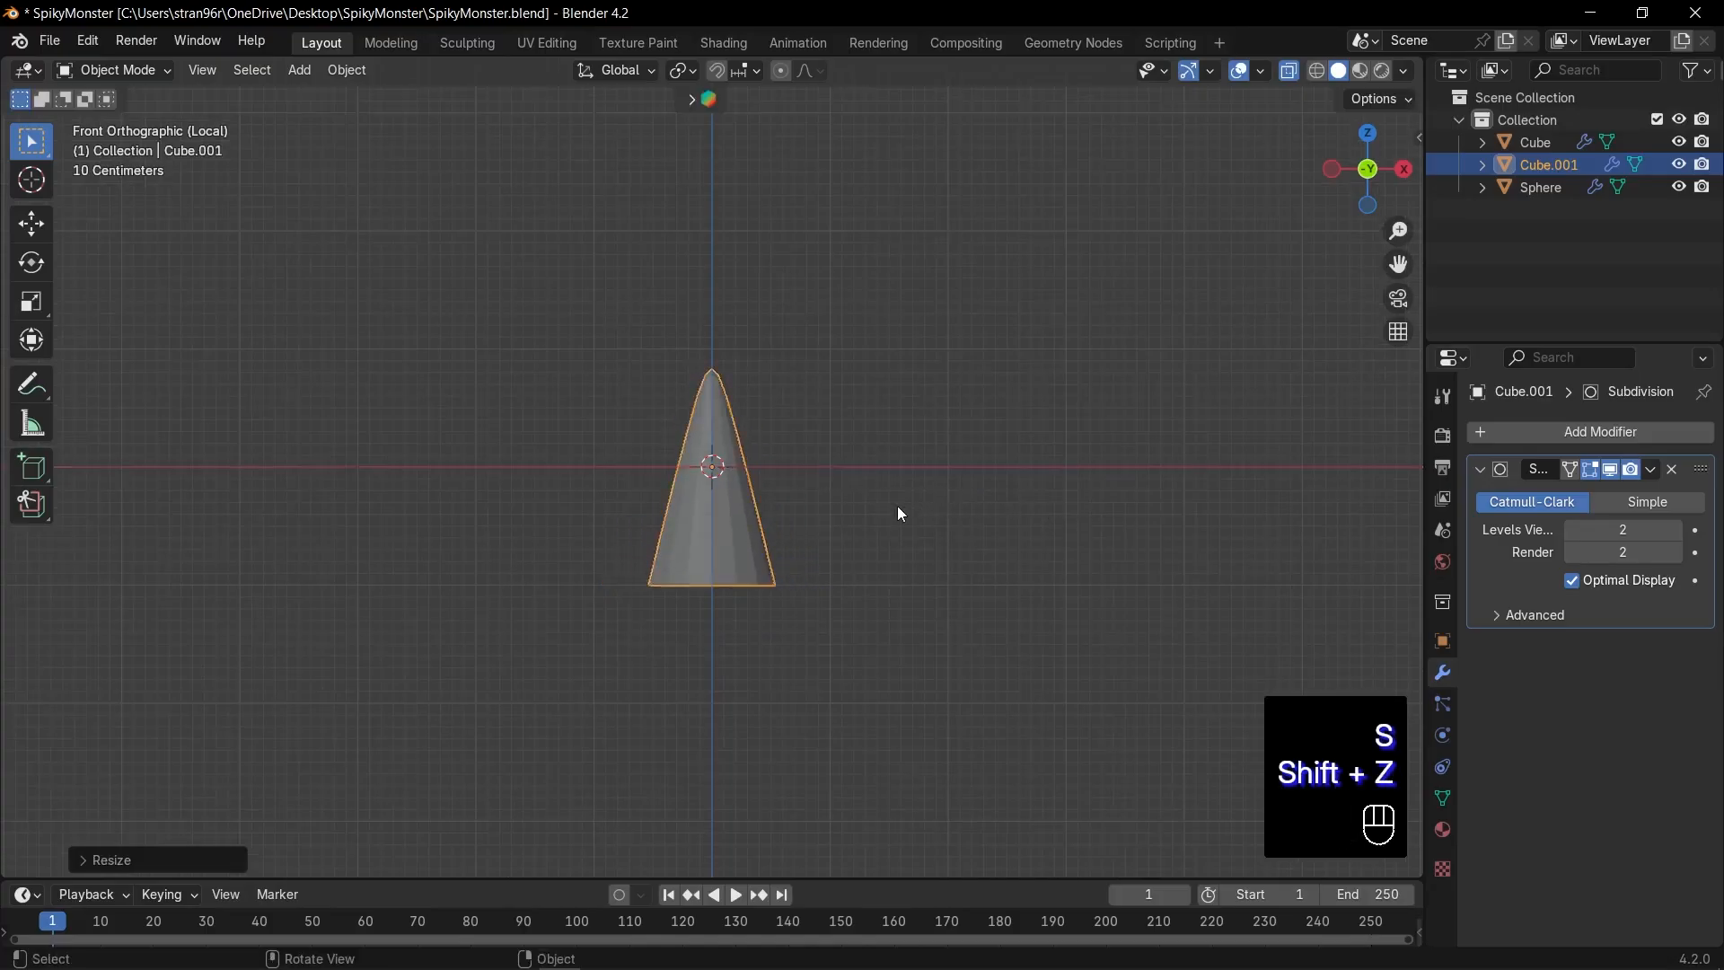
Step: In Edit Mode, move all of the spike's geometry up along Z so the object origin sits just above its base
scroll(897, 505, up, 3)
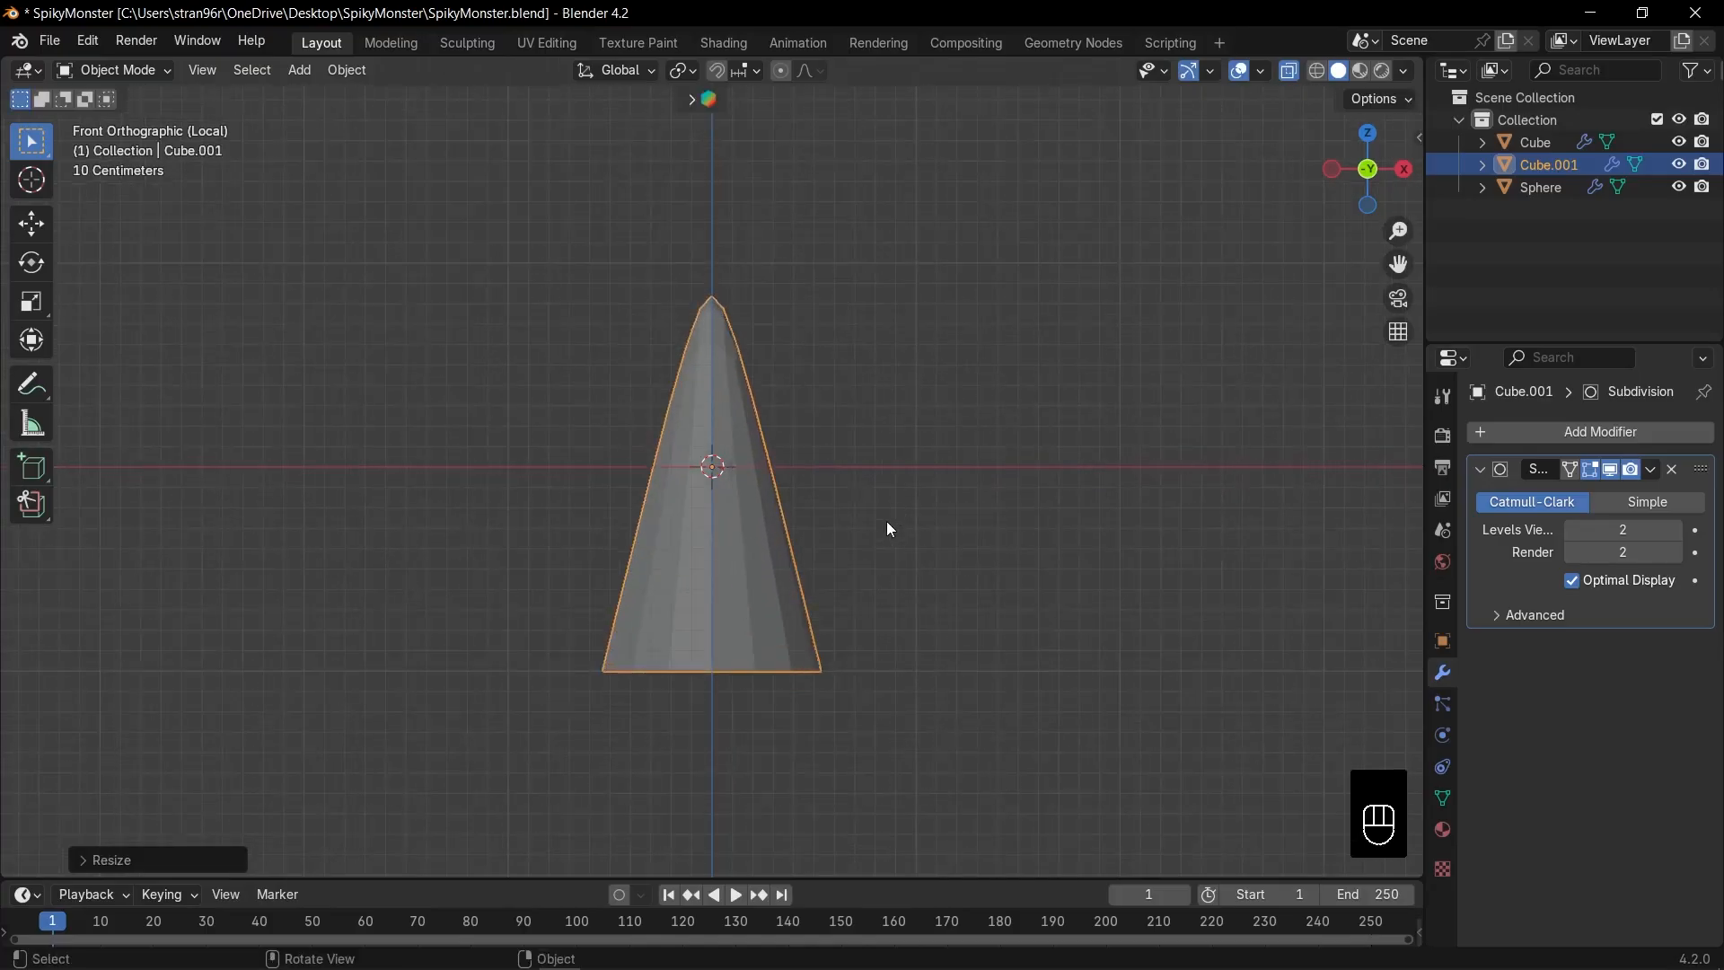
key(Tab)
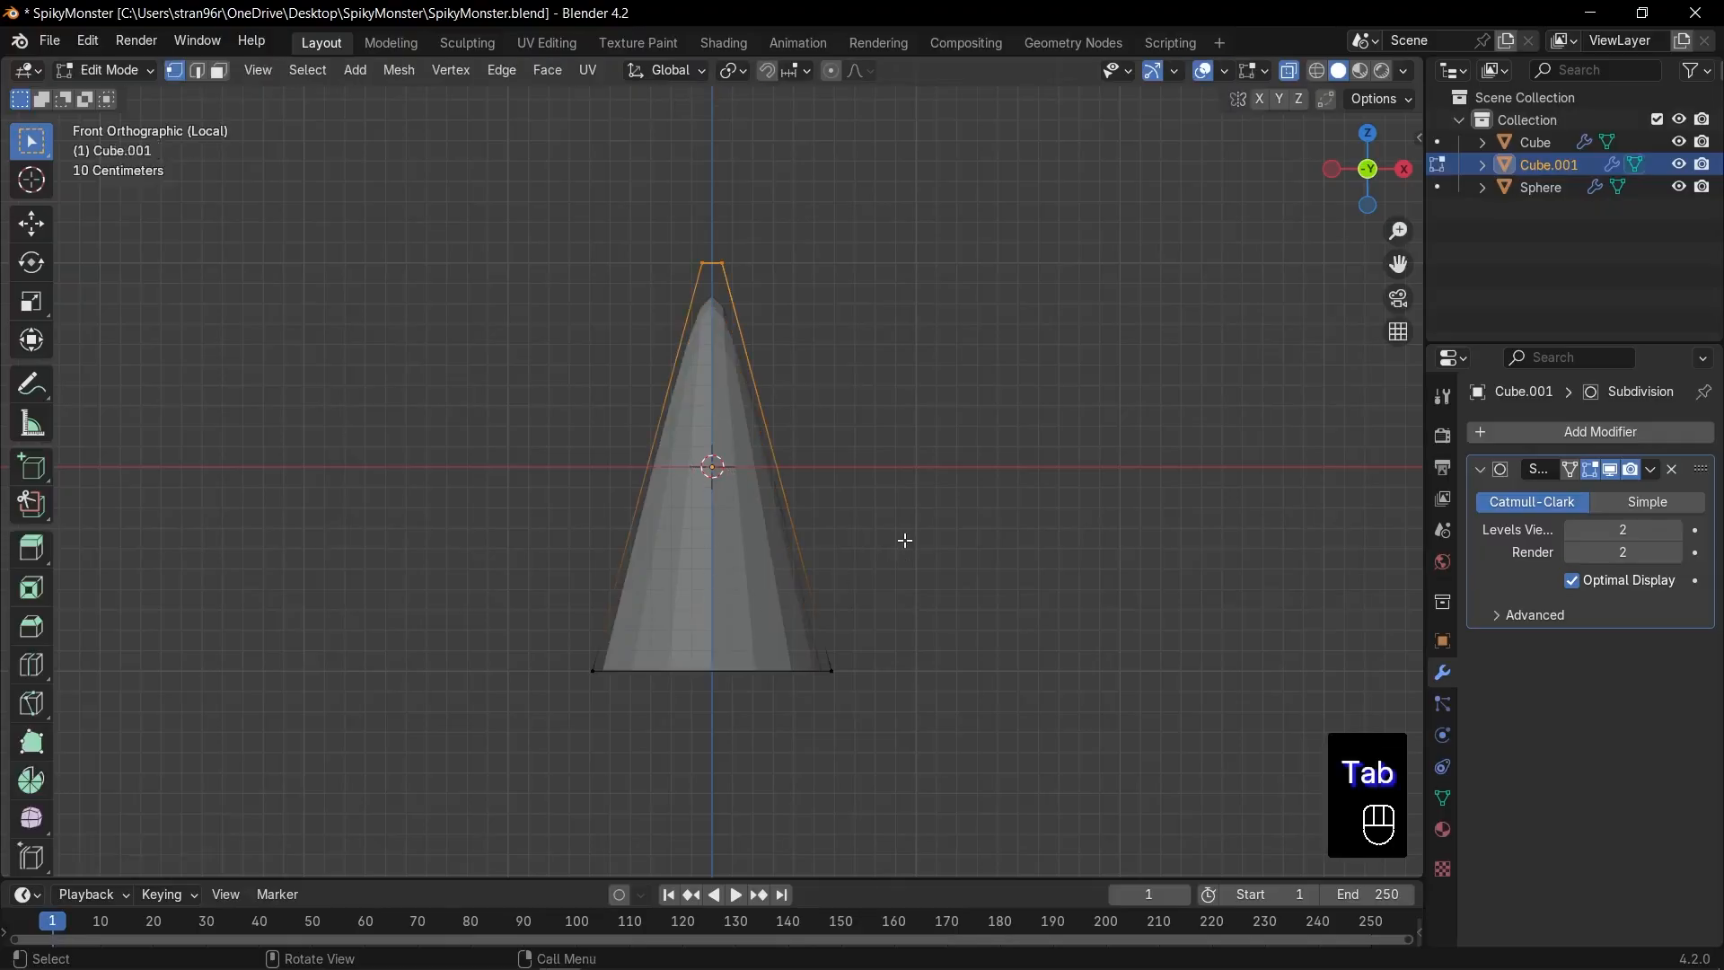
key(a)
key(g)
key(z)
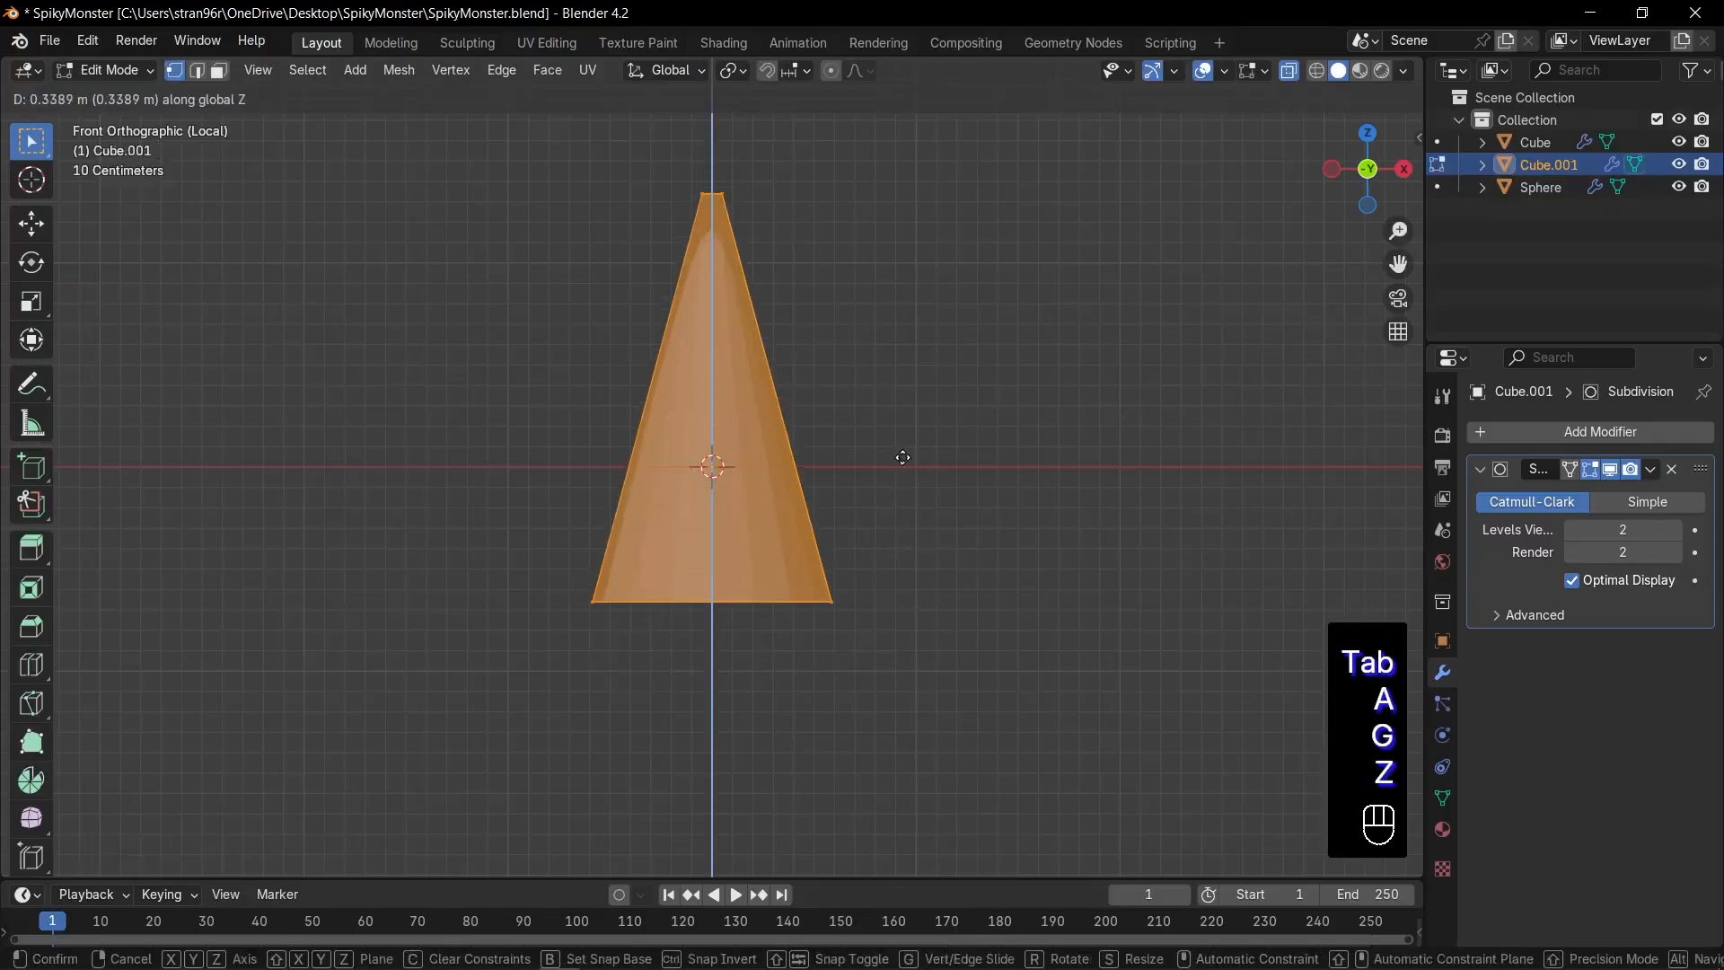
click(903, 375)
key(Tab)
Step: Turn off X-ray and shade the spike smooth
scroll(903, 375, down, 5)
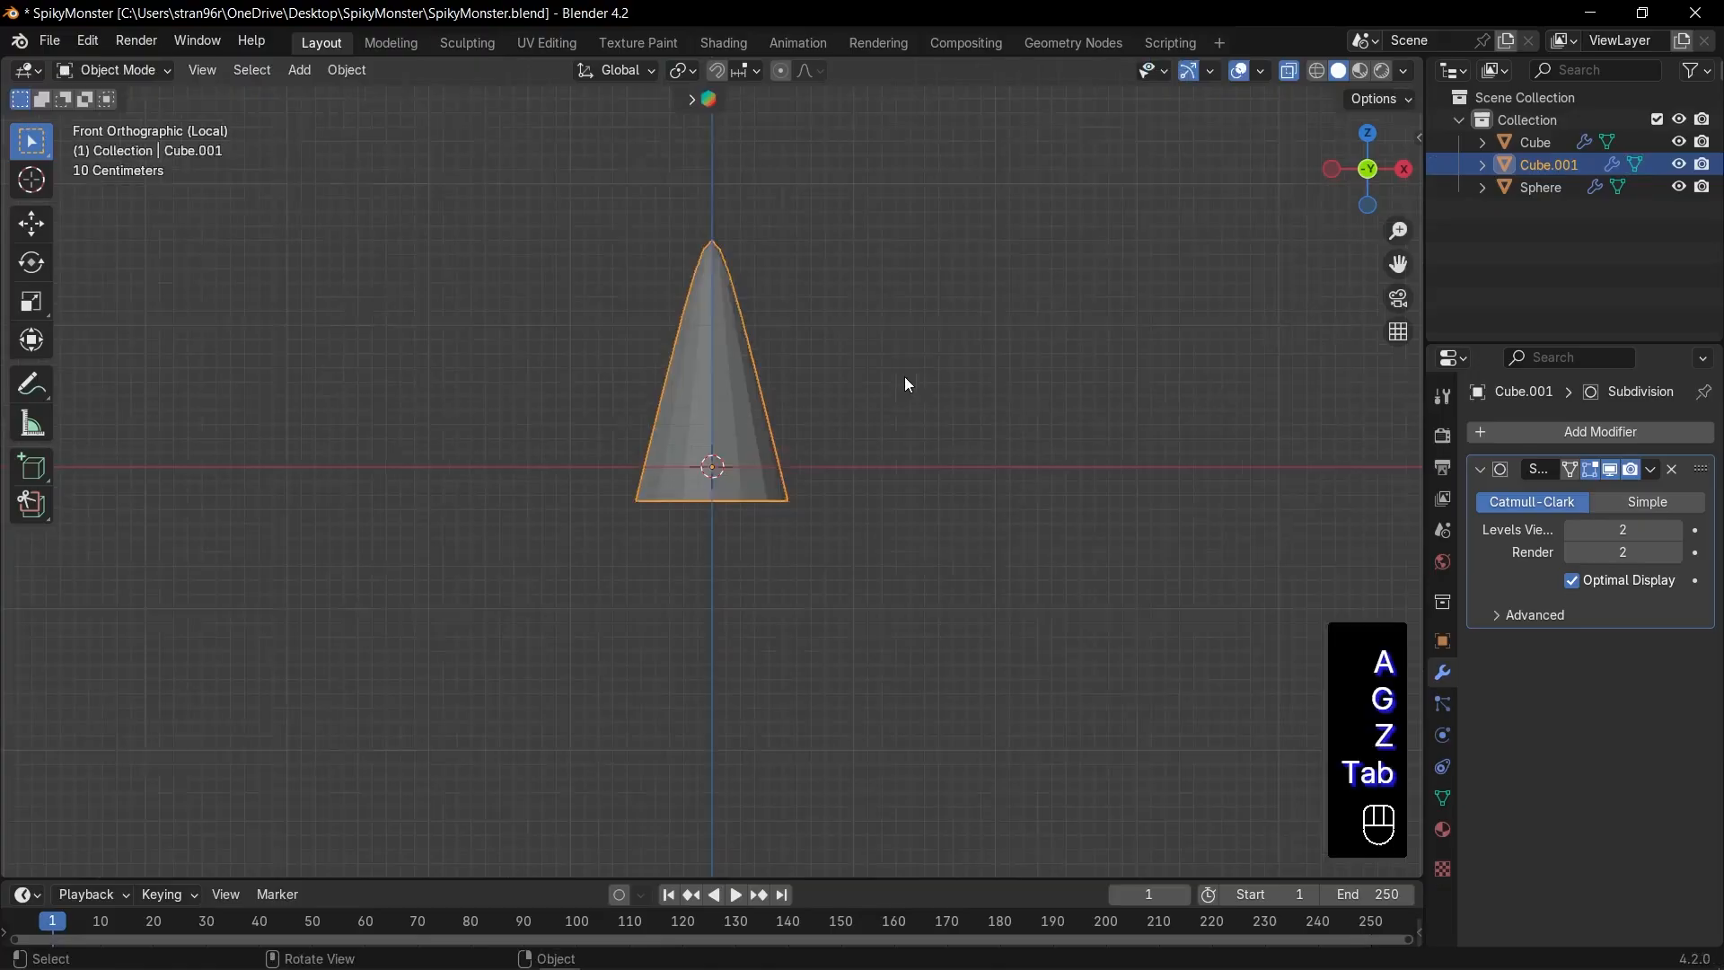
key(alt+z)
right_click(715, 405)
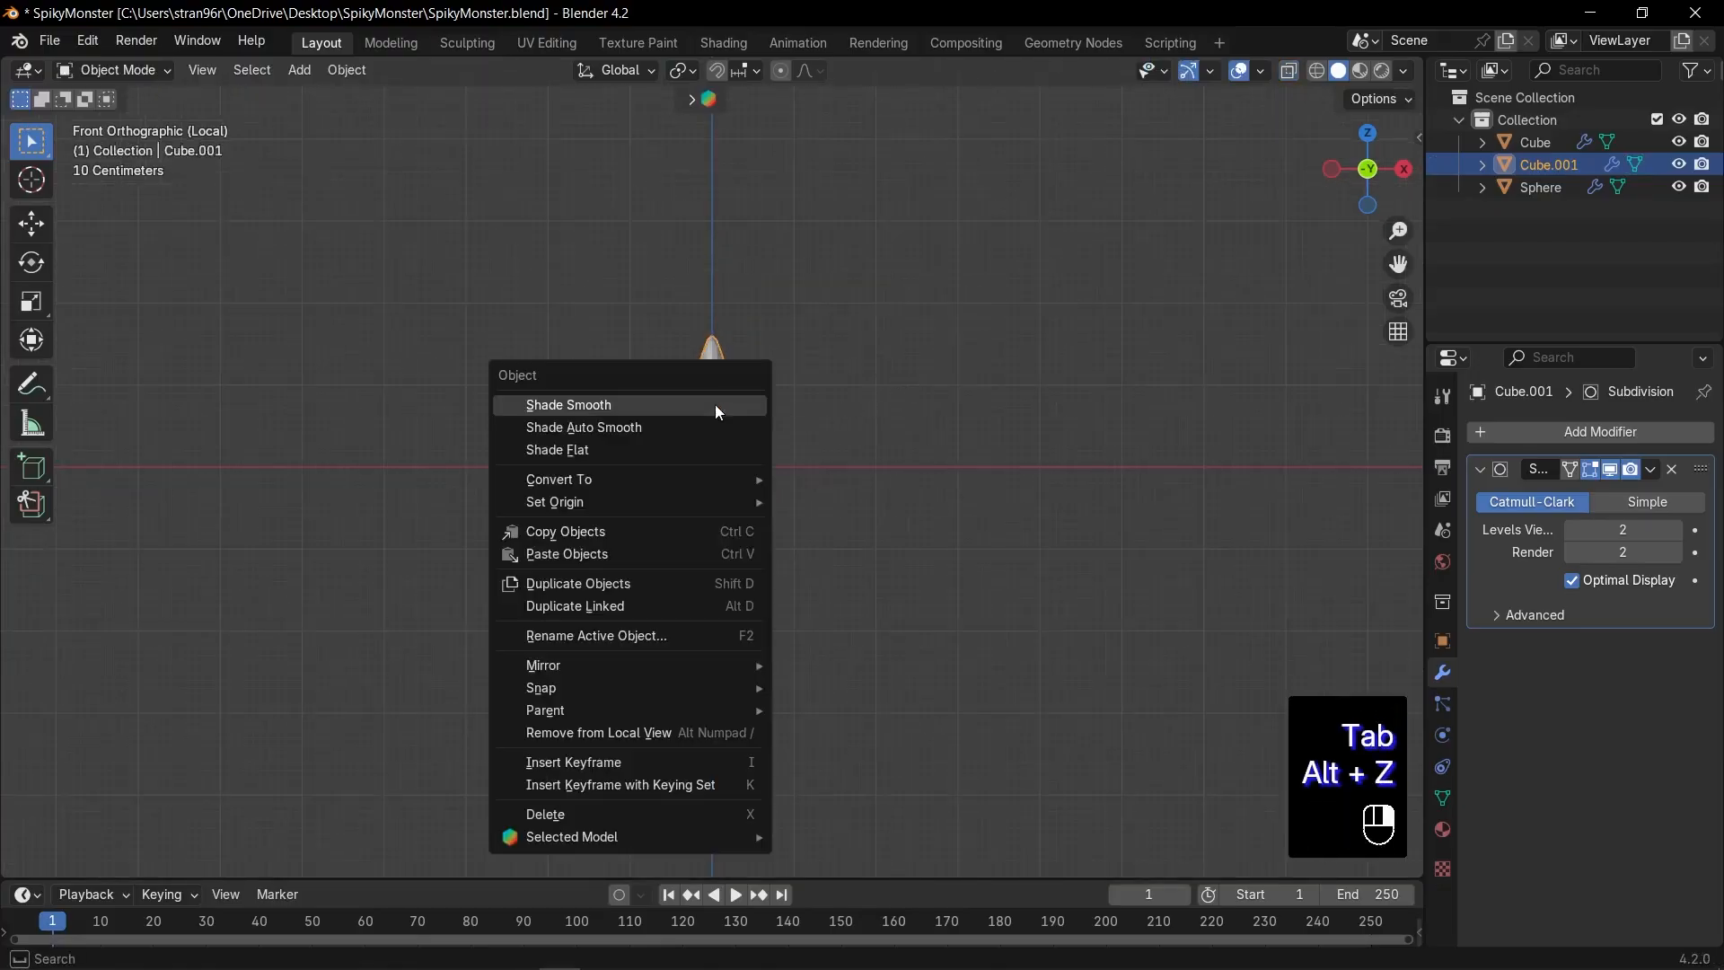
click(715, 404)
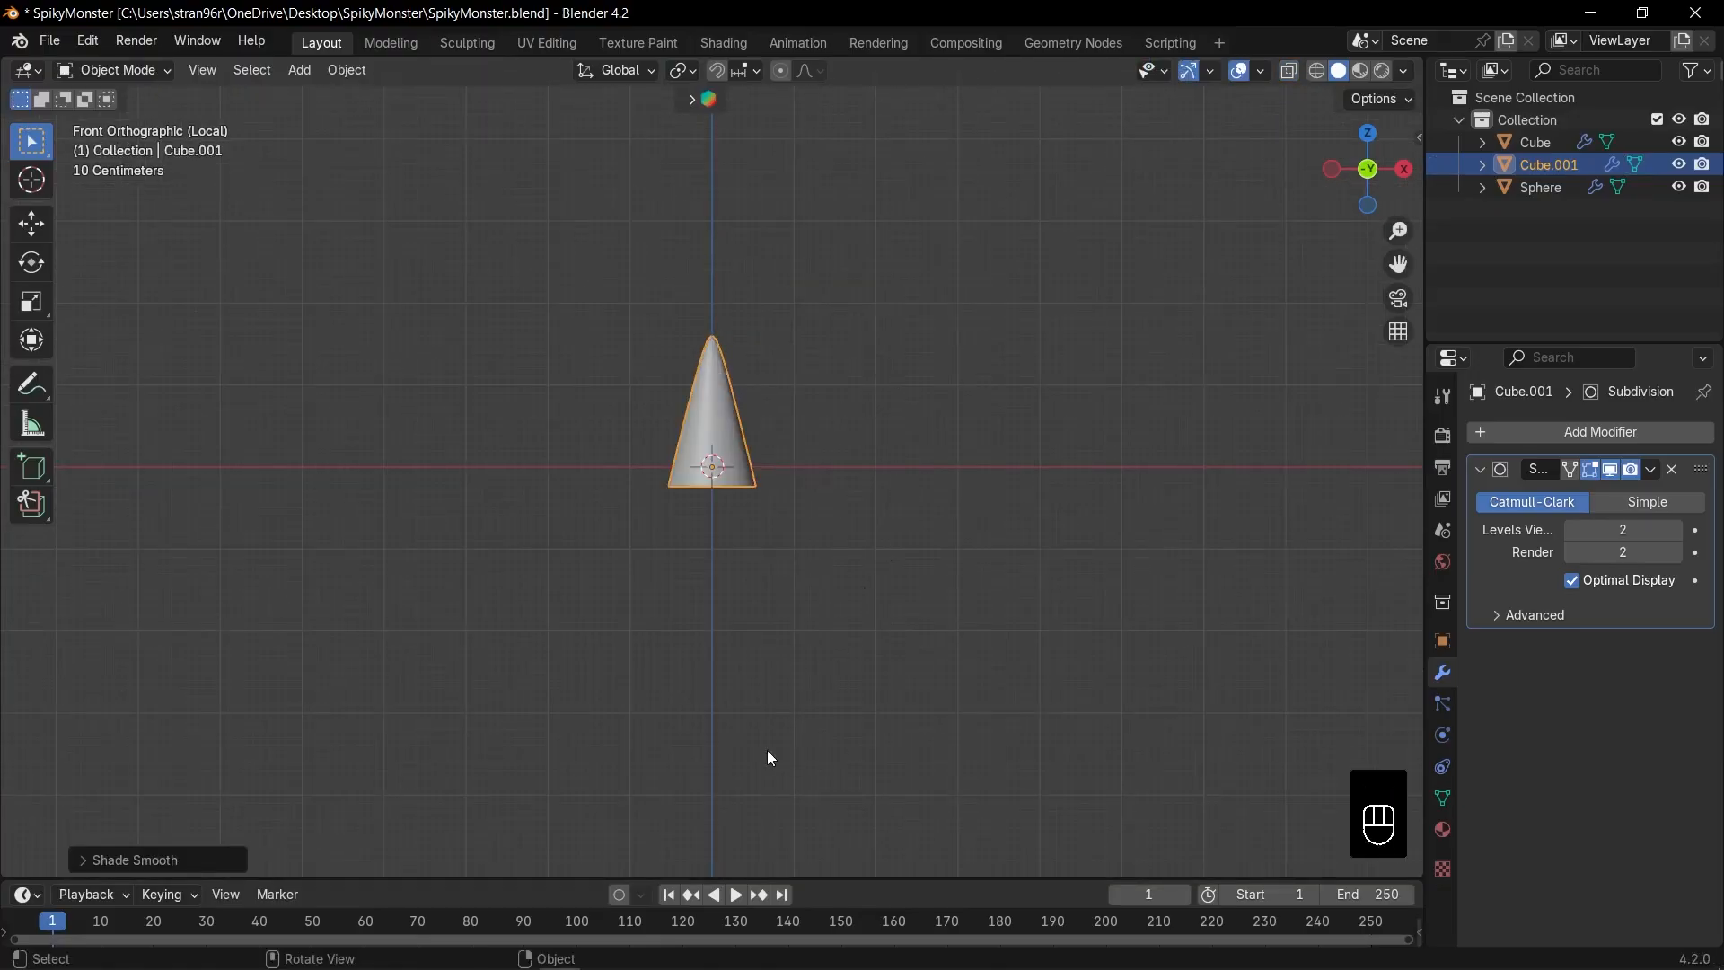
Step: Leave local view, scale the spike down to a small size and move it beside the monster's upper body
key(KP_Divide)
key(s)
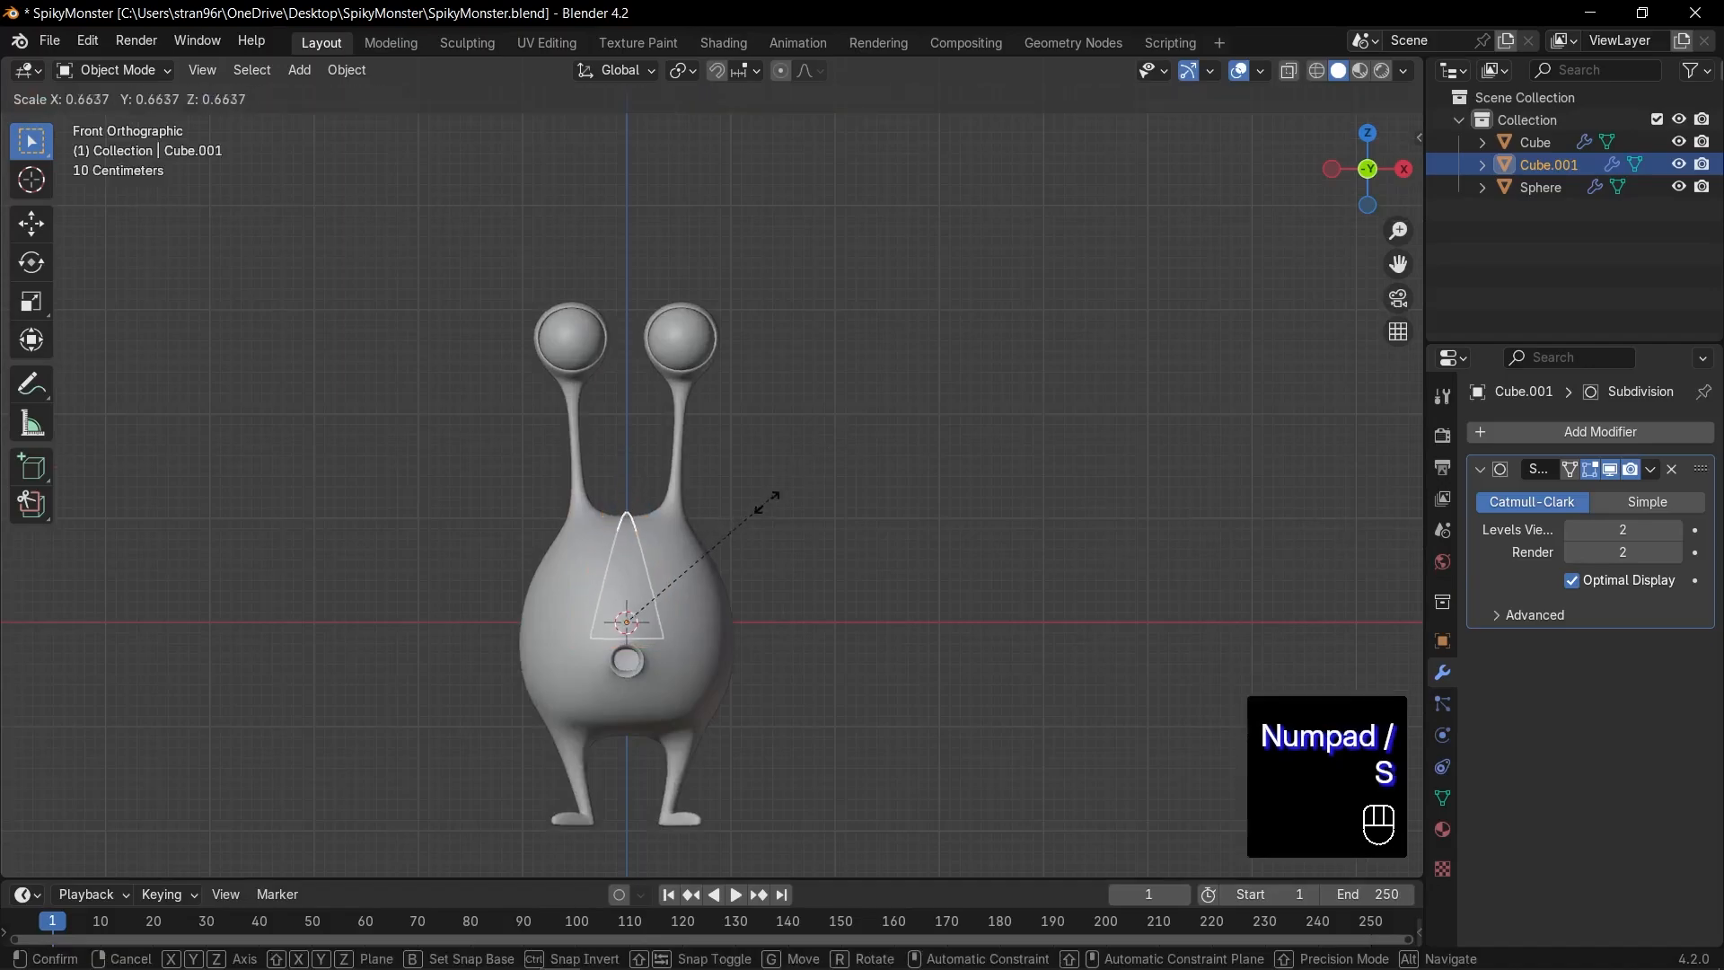
click(699, 562)
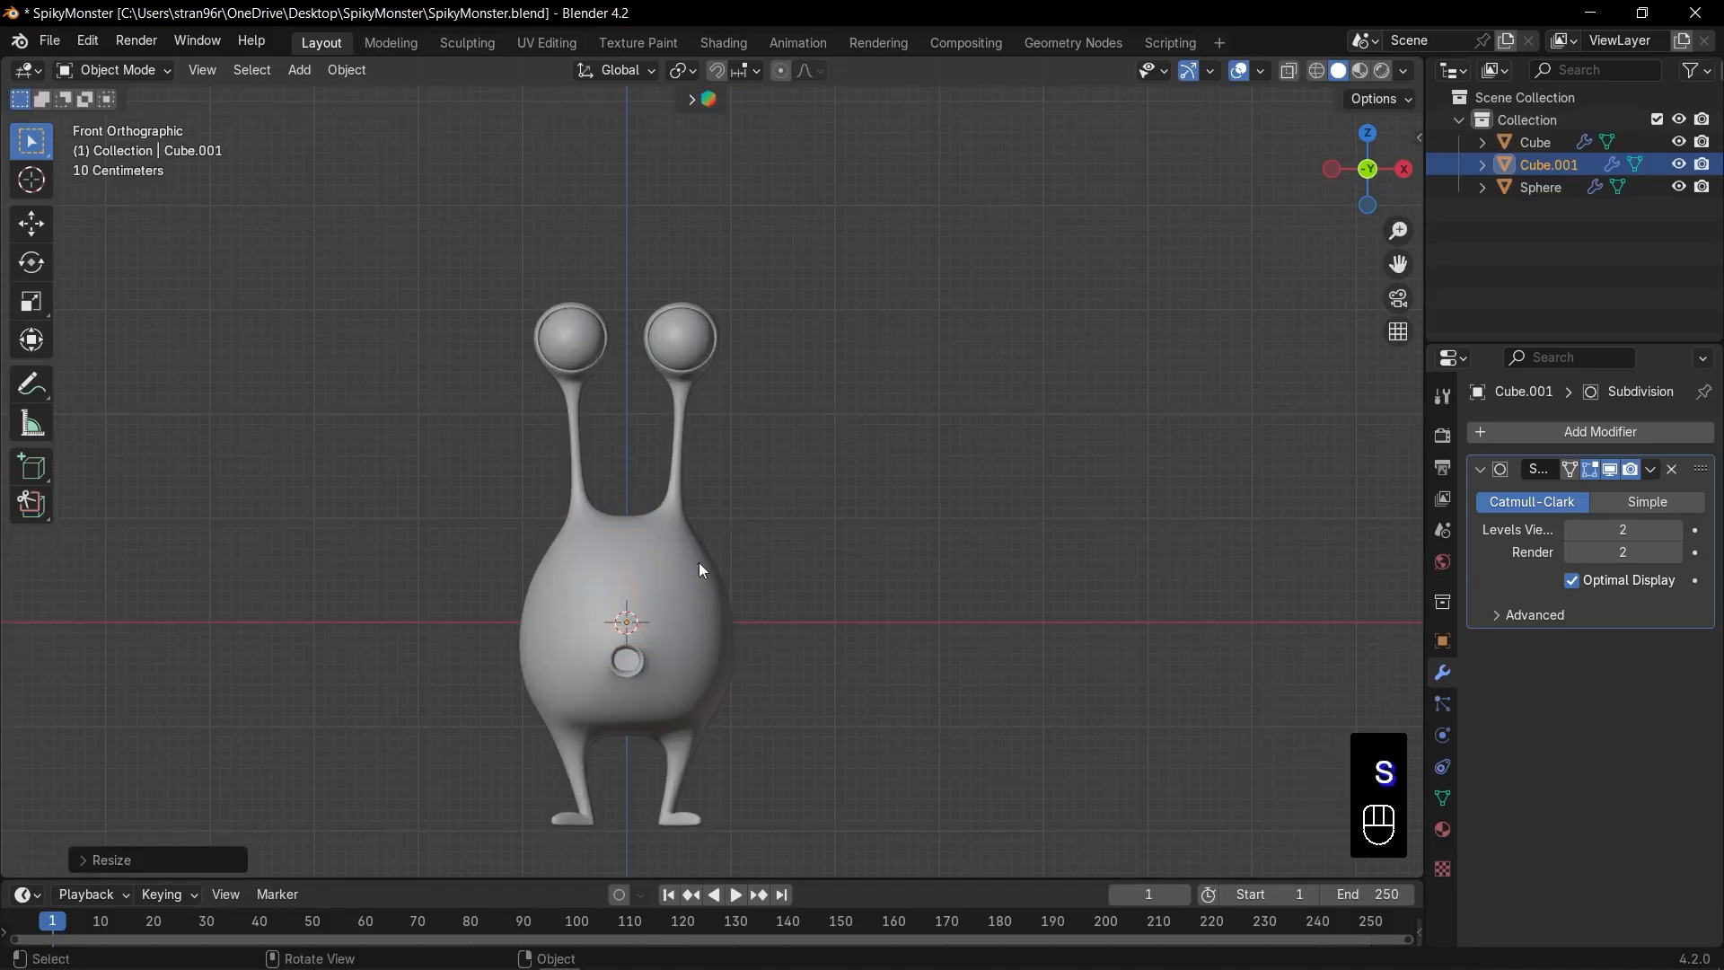
key(g)
click(826, 533)
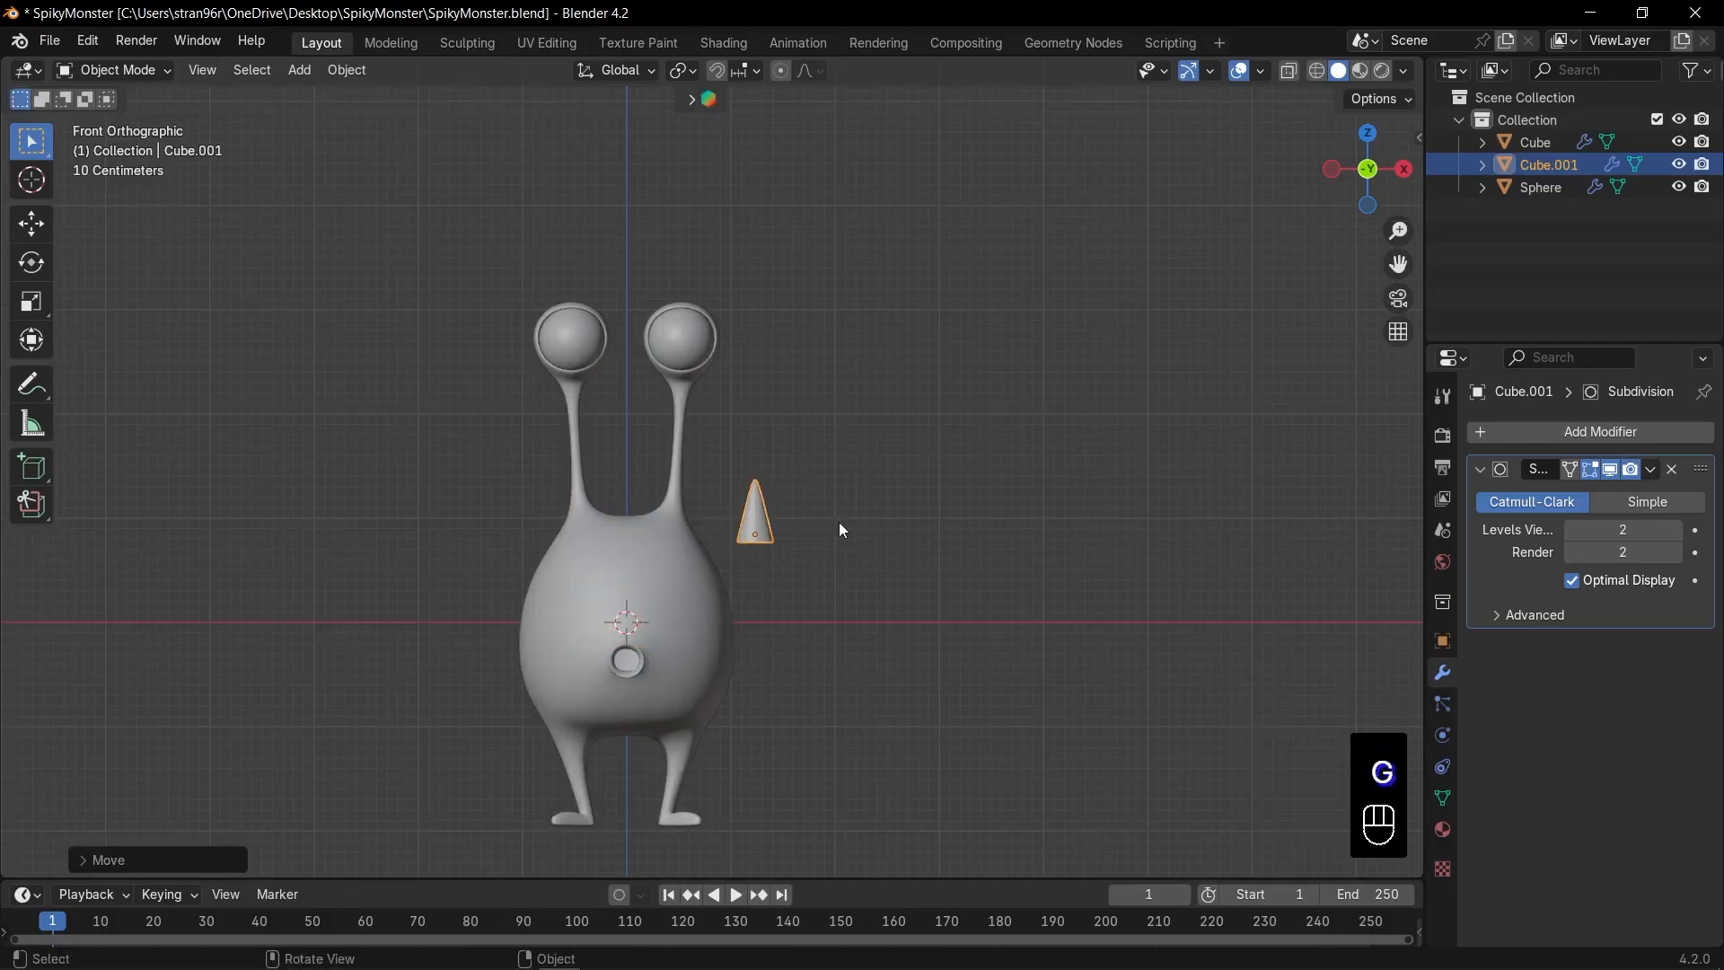
Step: Enable snapping with Center base, Face Project and Align Rotation to Target, and snap the spike onto the front of the body
click(720, 74)
click(746, 69)
click(711, 135)
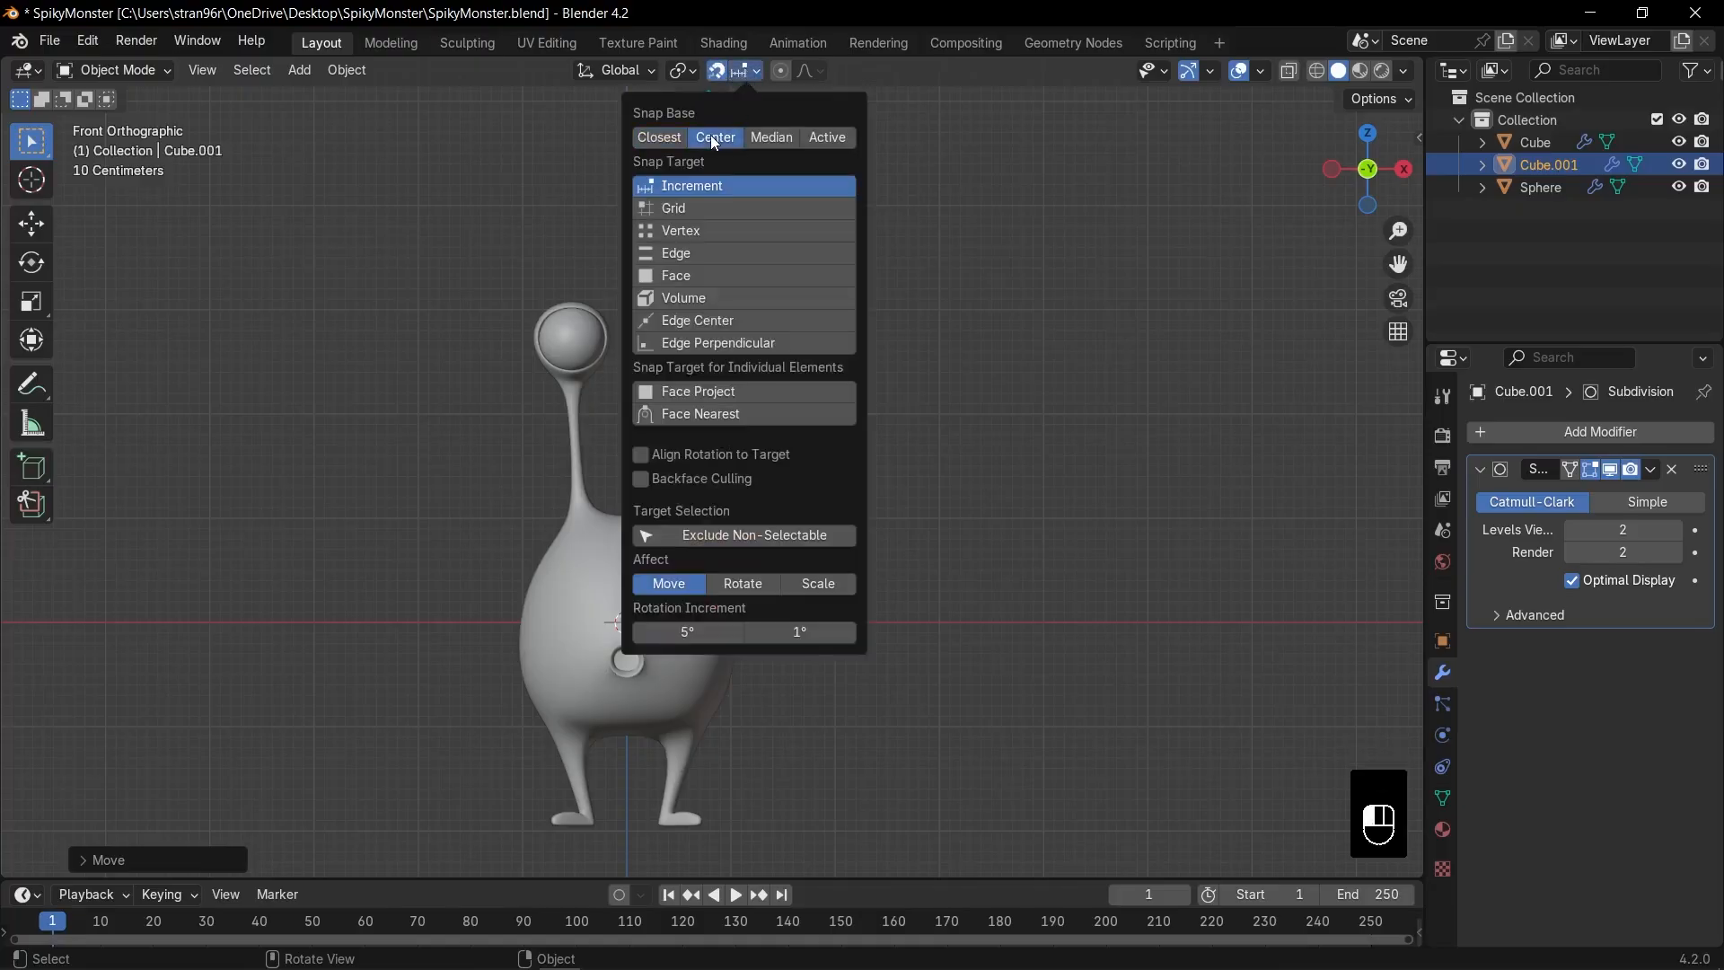
click(685, 393)
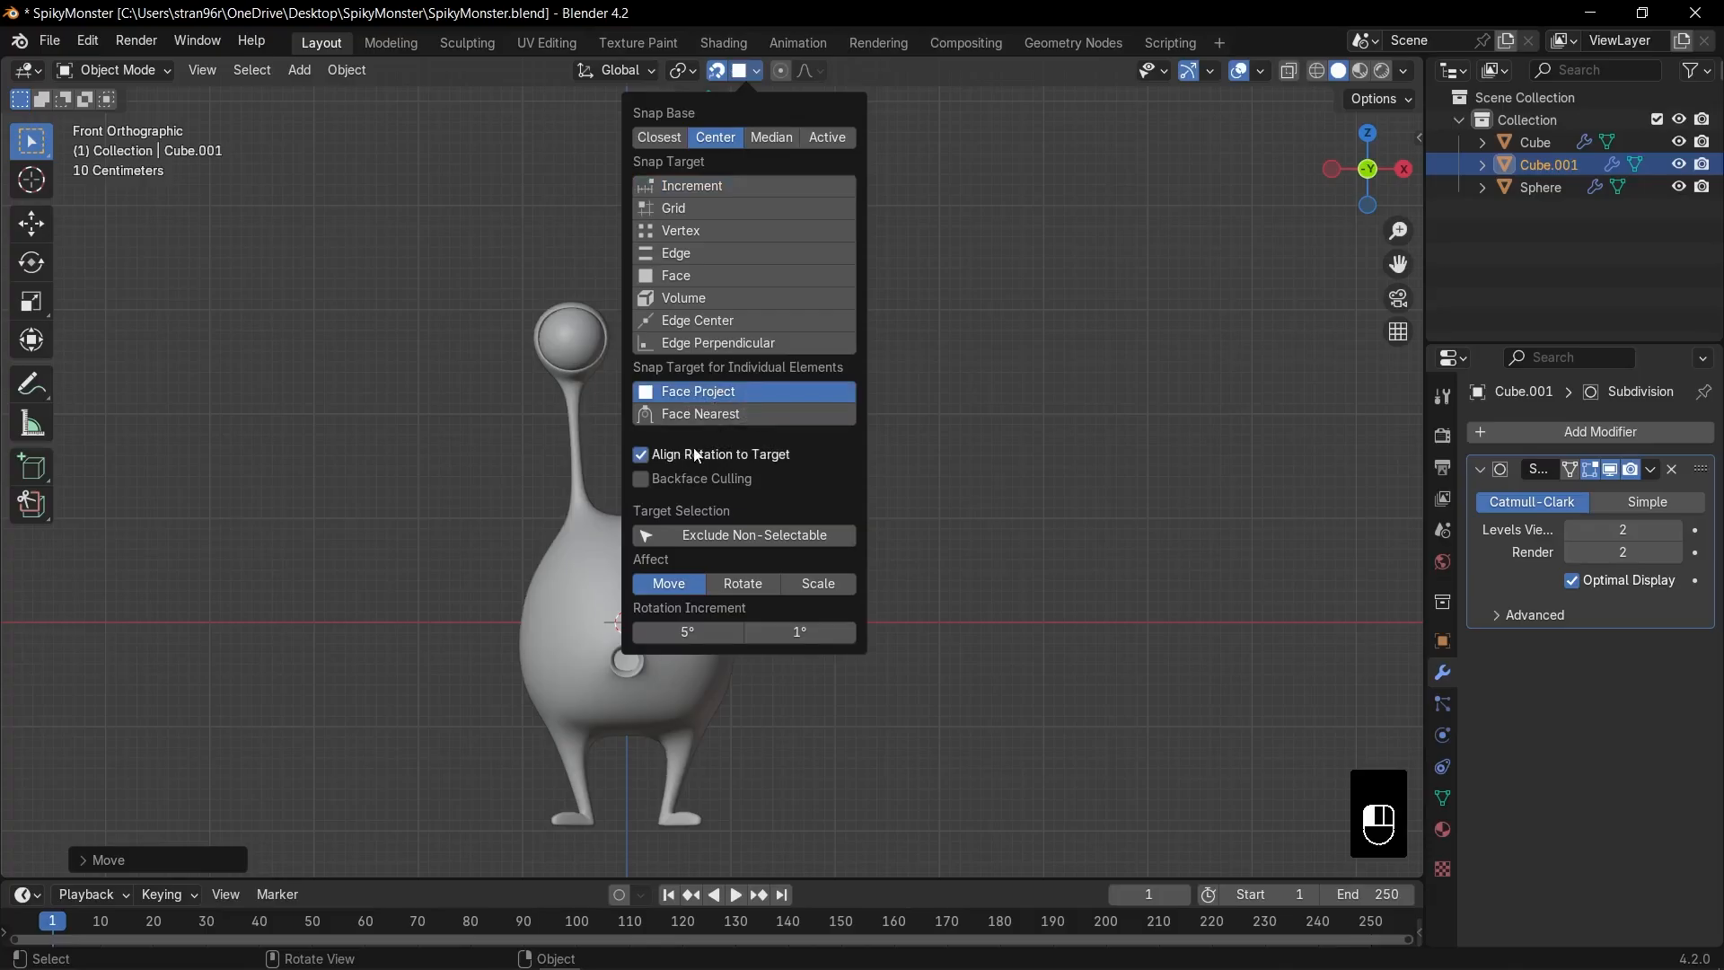
key(g)
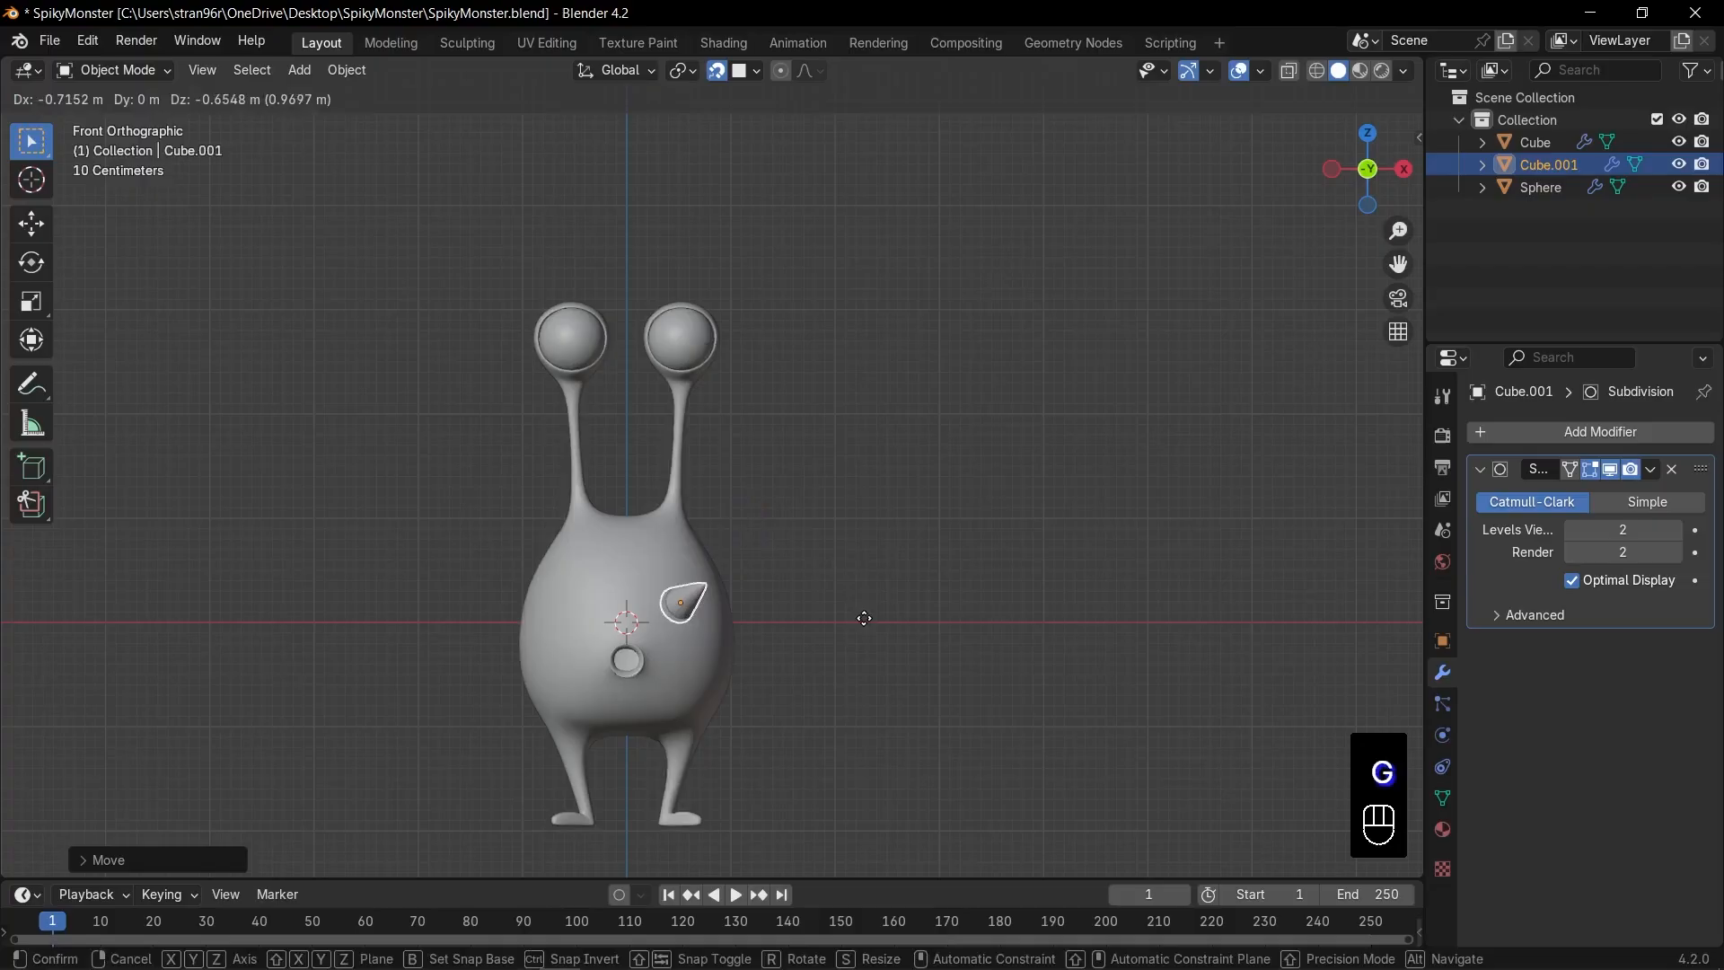
click(864, 618)
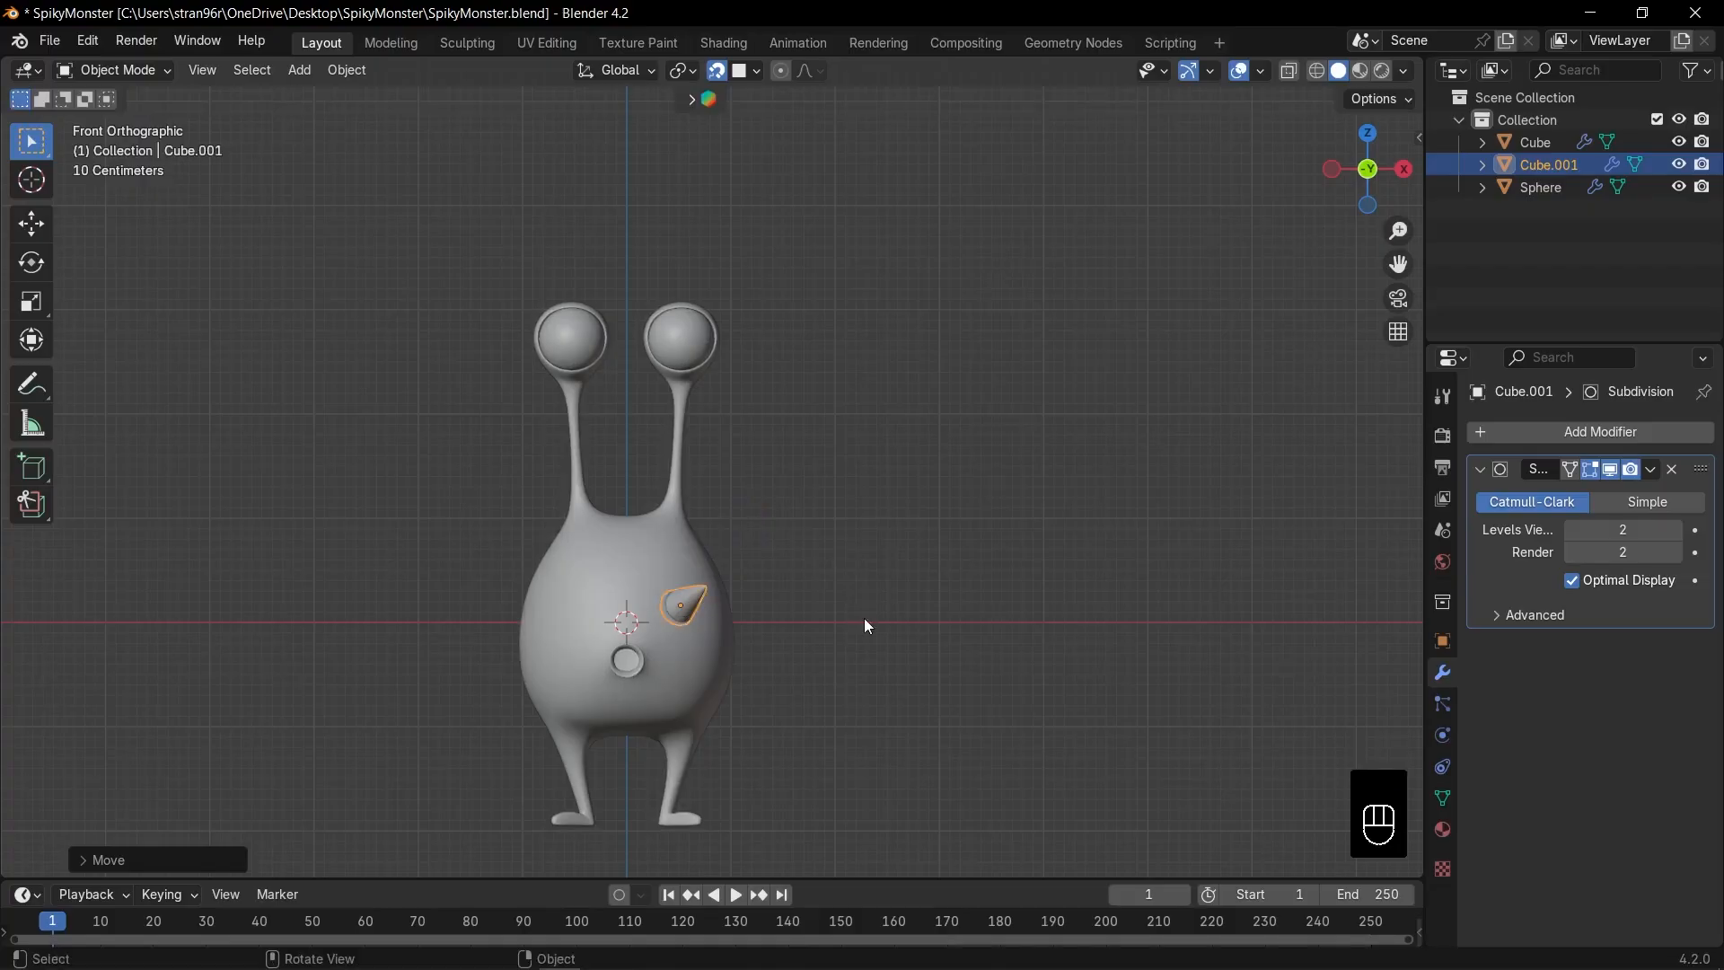
Step: Add a Mirror modifier on the X axis to the spike, using the body Cube as the mirror object
click(1478, 470)
click(1497, 440)
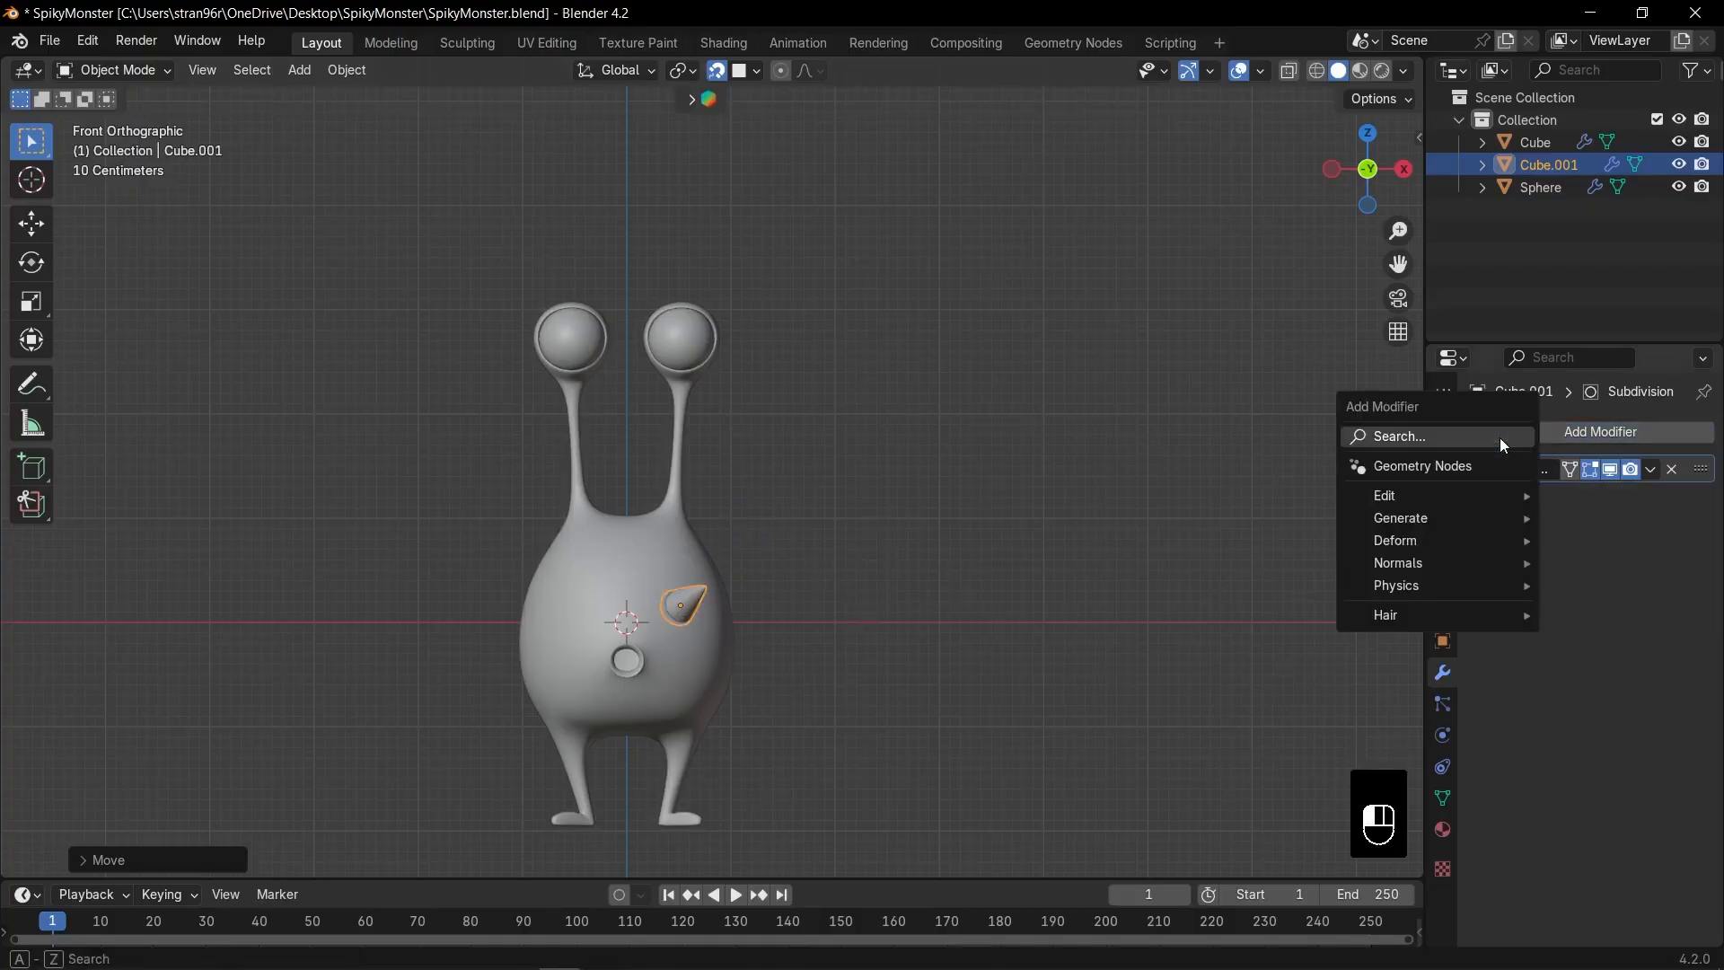
text(mi)
key(Return)
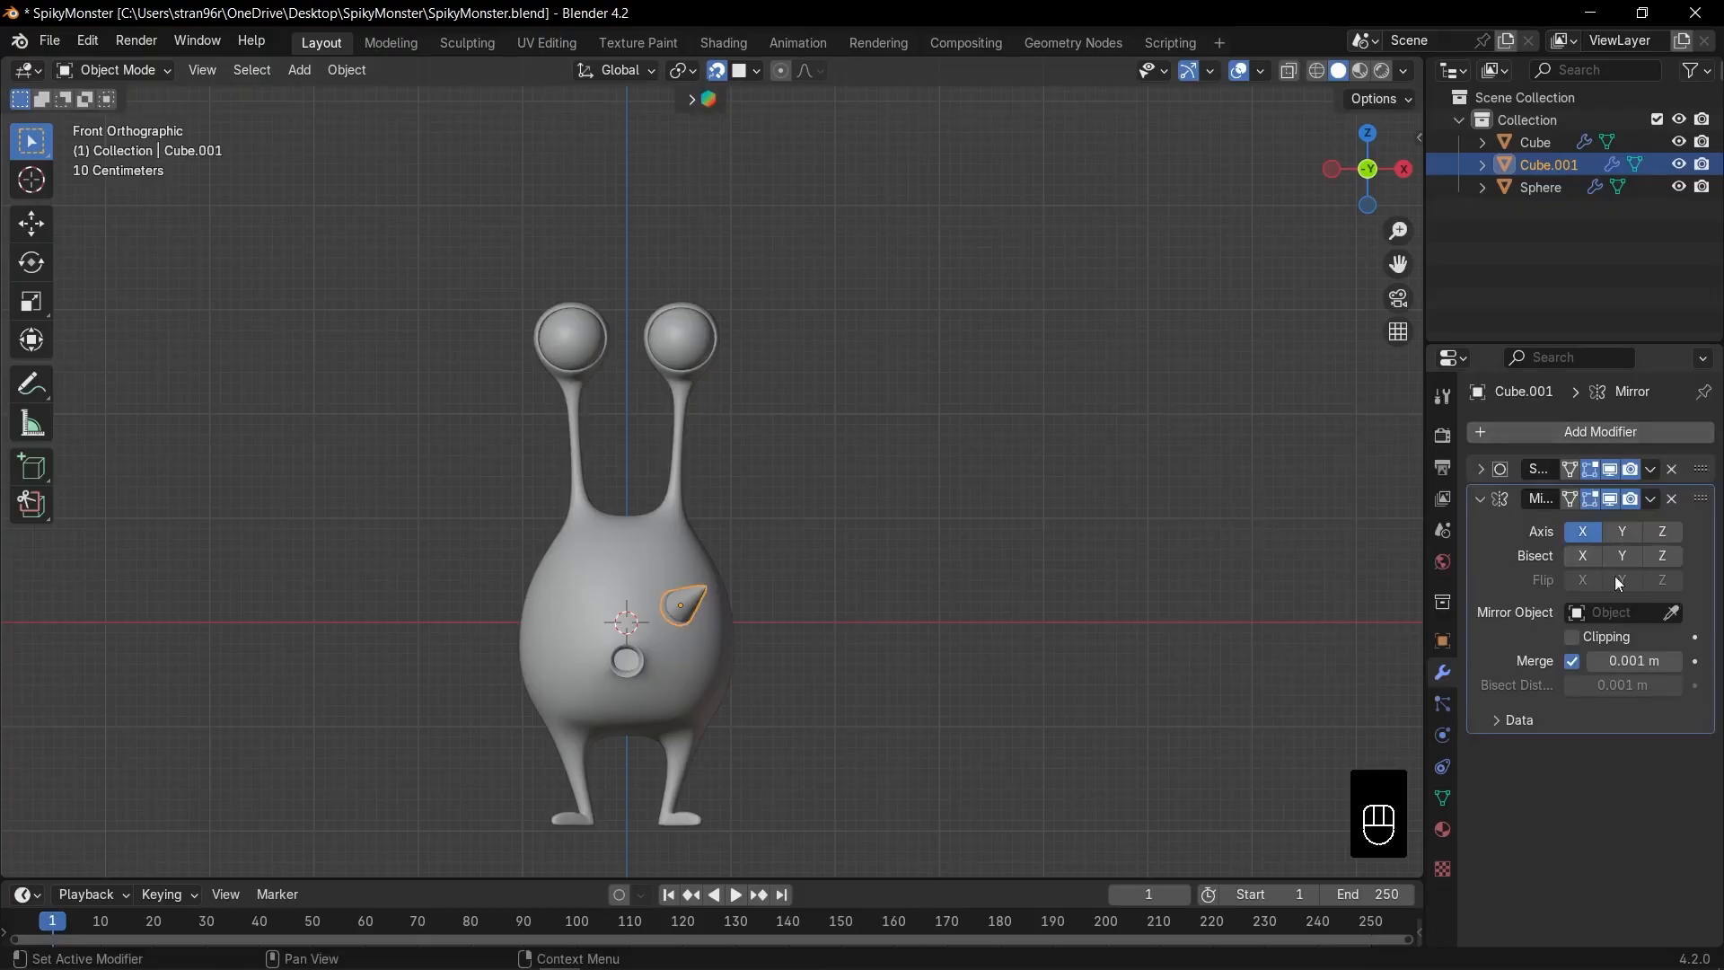
click(1668, 616)
click(704, 559)
Step: Make two linked duplicates of the mirrored spike, one snapped to the body's lower side and one to its upper side
shift+middle_drag(870, 641, 804, 503)
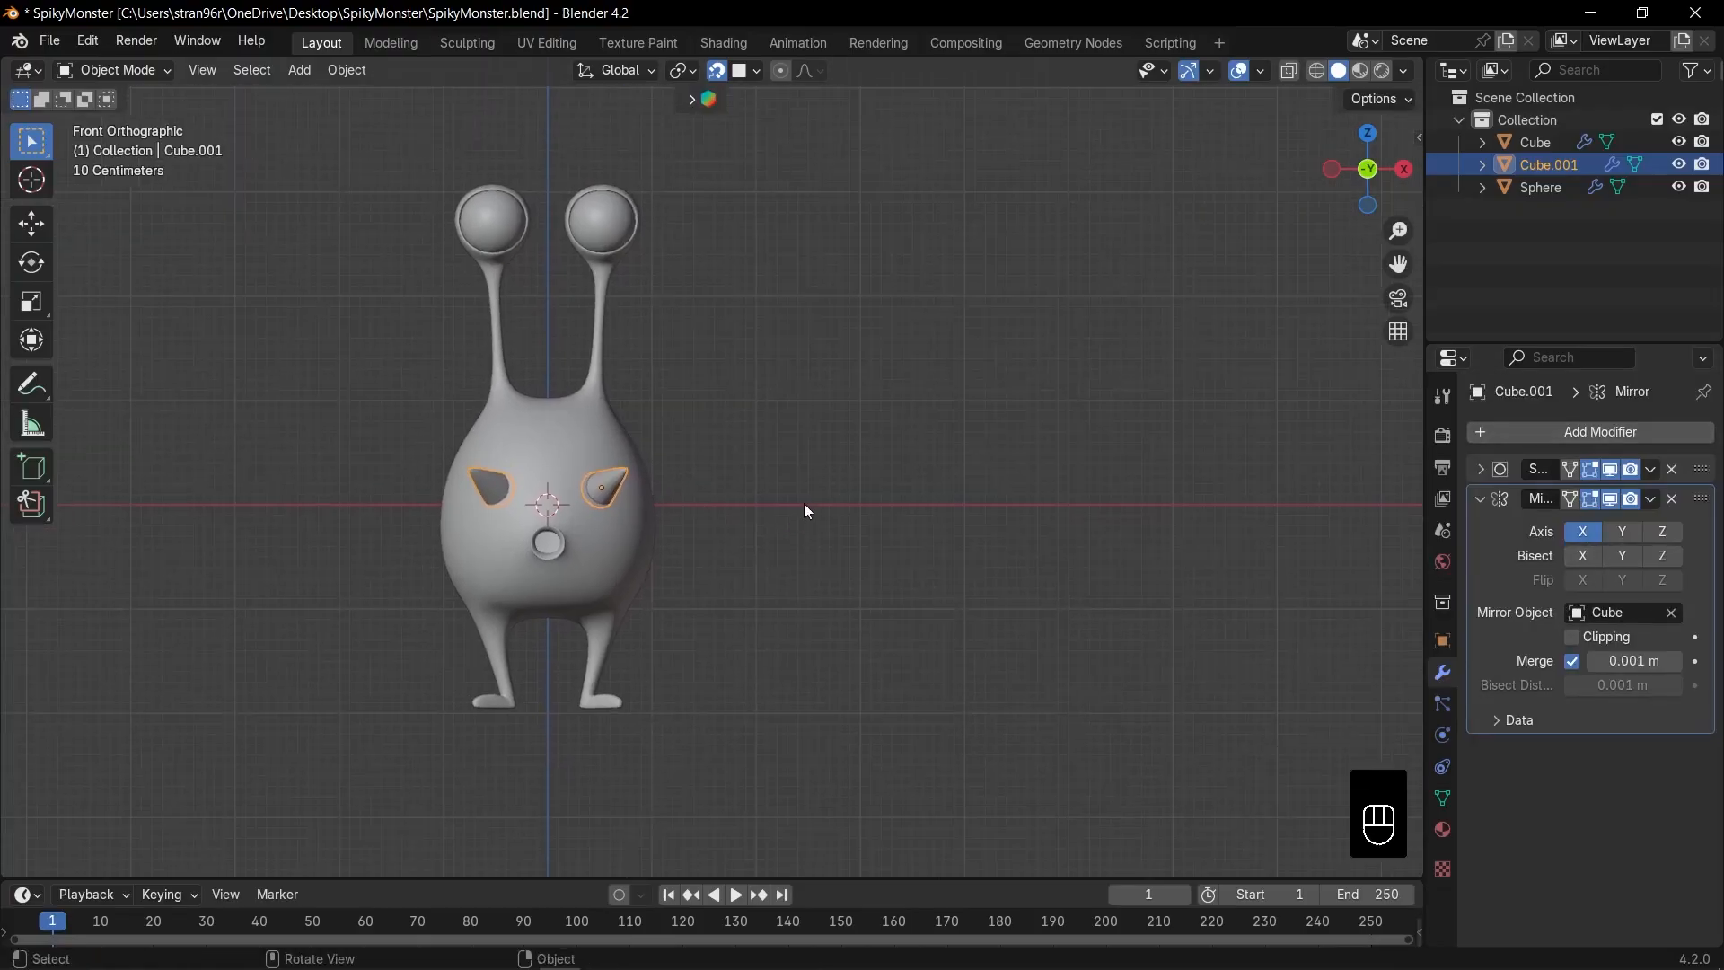
key(alt+d)
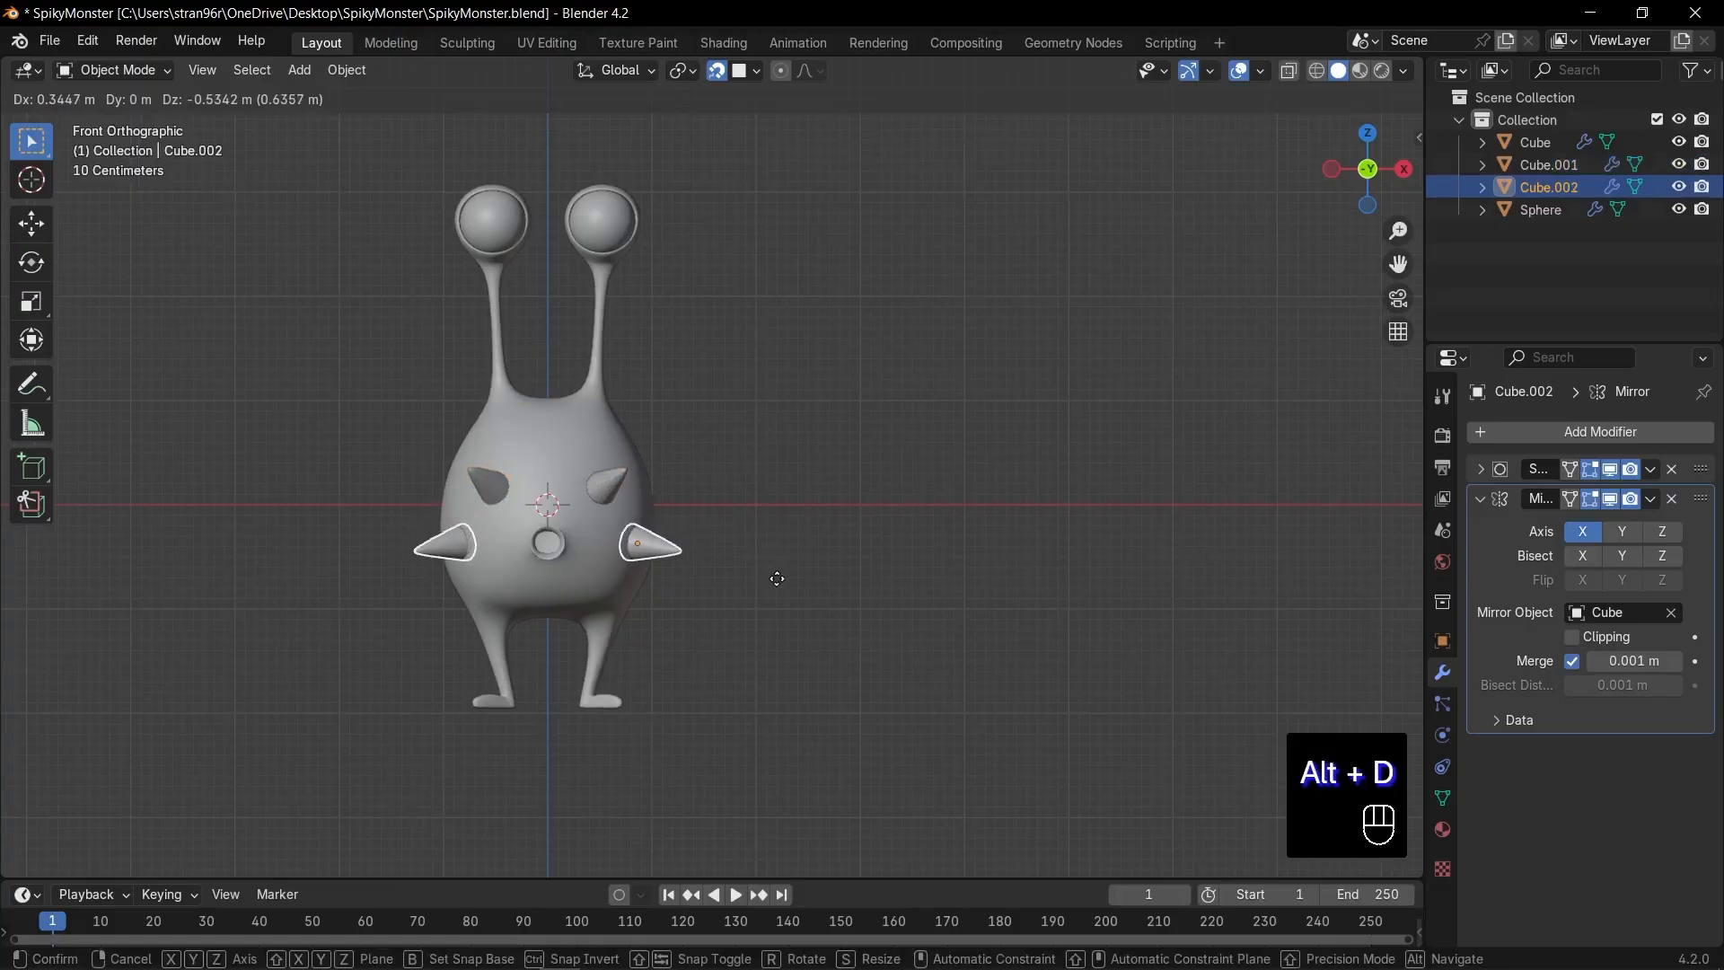
click(777, 579)
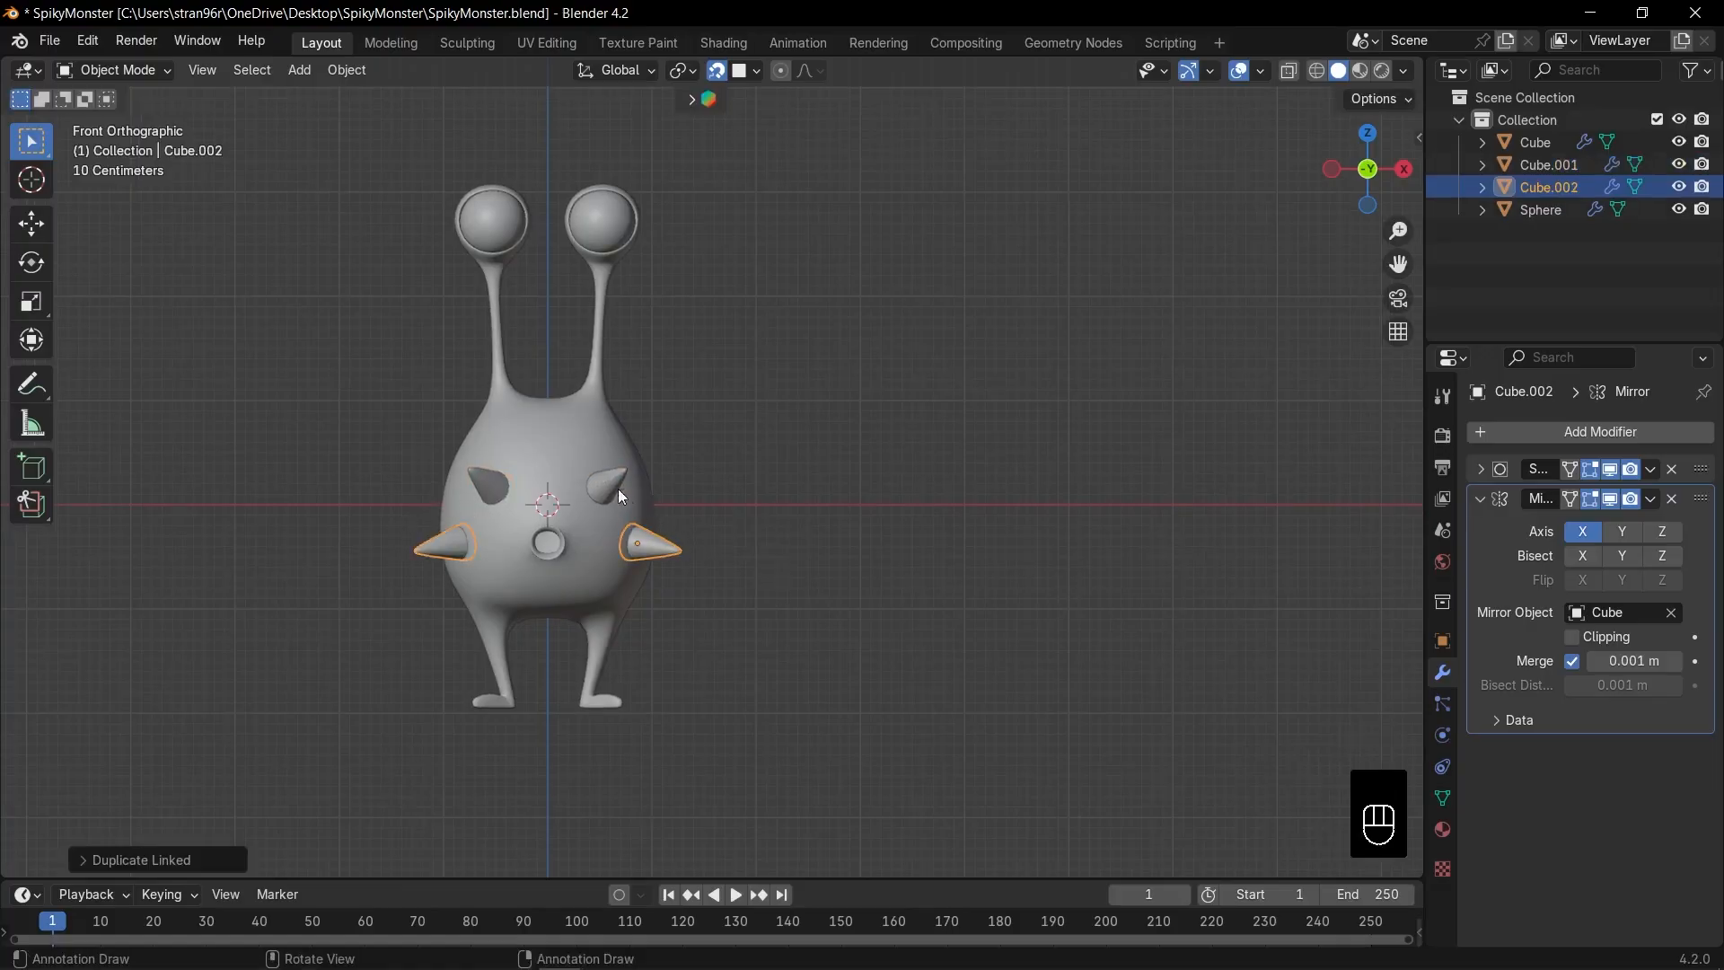
key(alt+d)
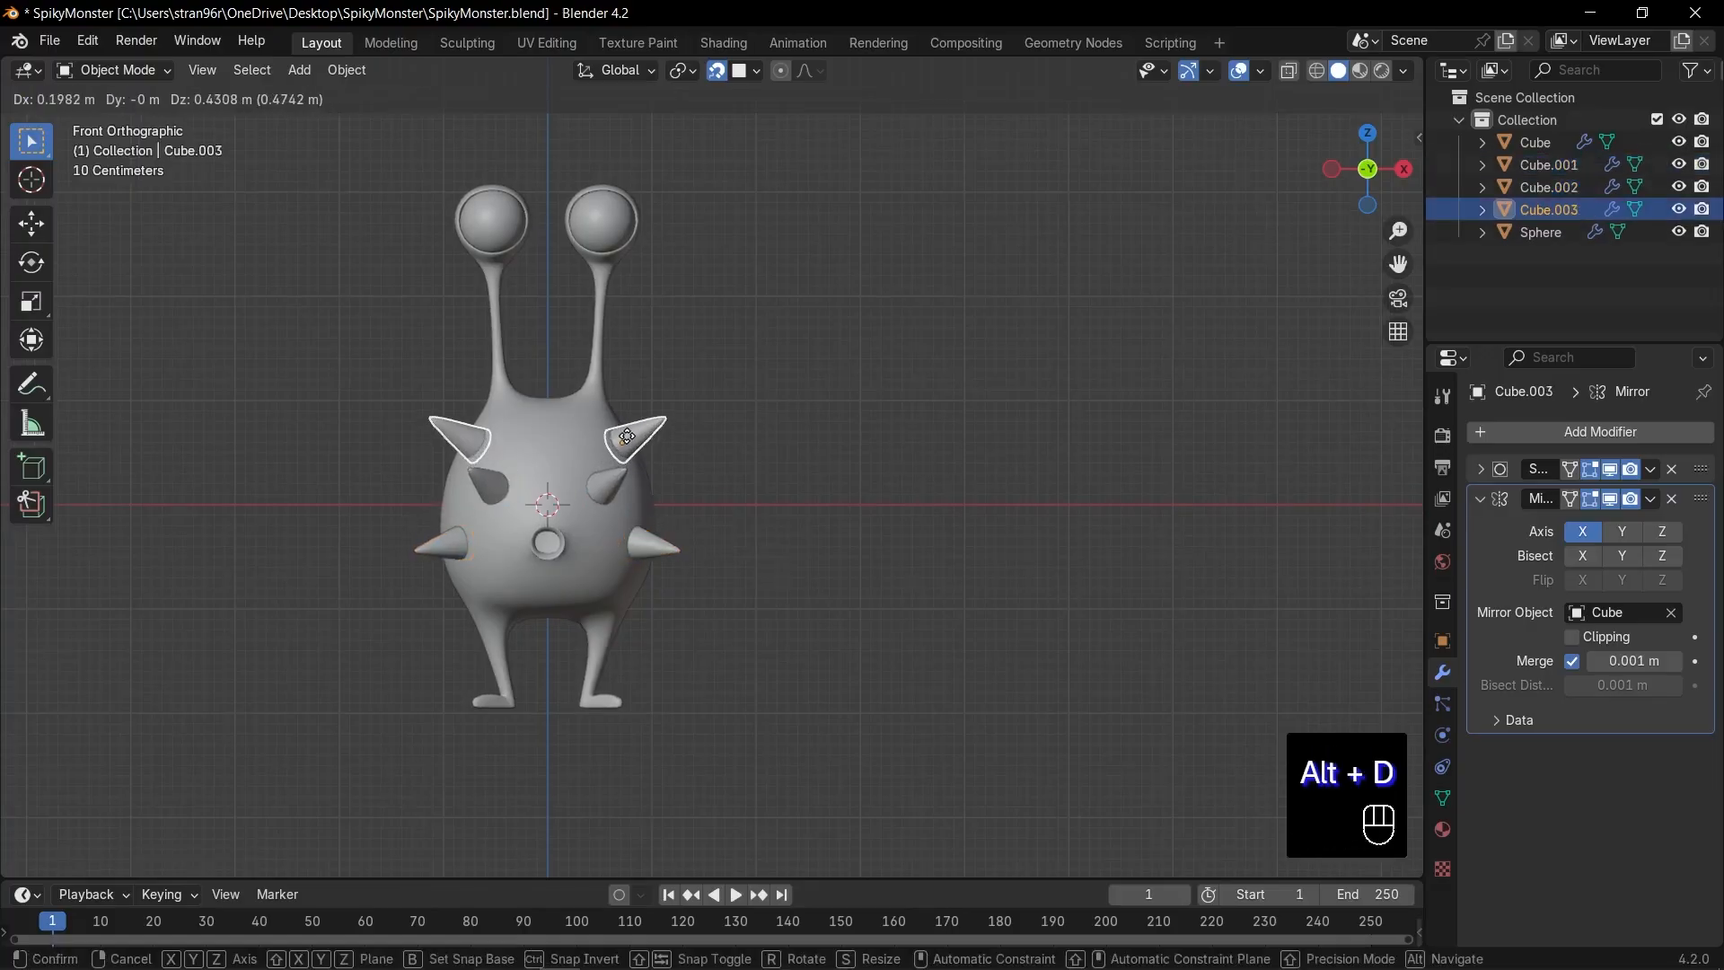
click(627, 437)
Step: Make four more linked duplicates of the spike and snap them around the sides and back of the body
middle_drag(627, 438, 621, 513)
key(alt+d)
click(719, 473)
middle_drag(719, 473, 774, 480)
key(alt+d)
click(771, 551)
middle_drag(771, 552, 776, 492)
key(alt+d)
click(786, 546)
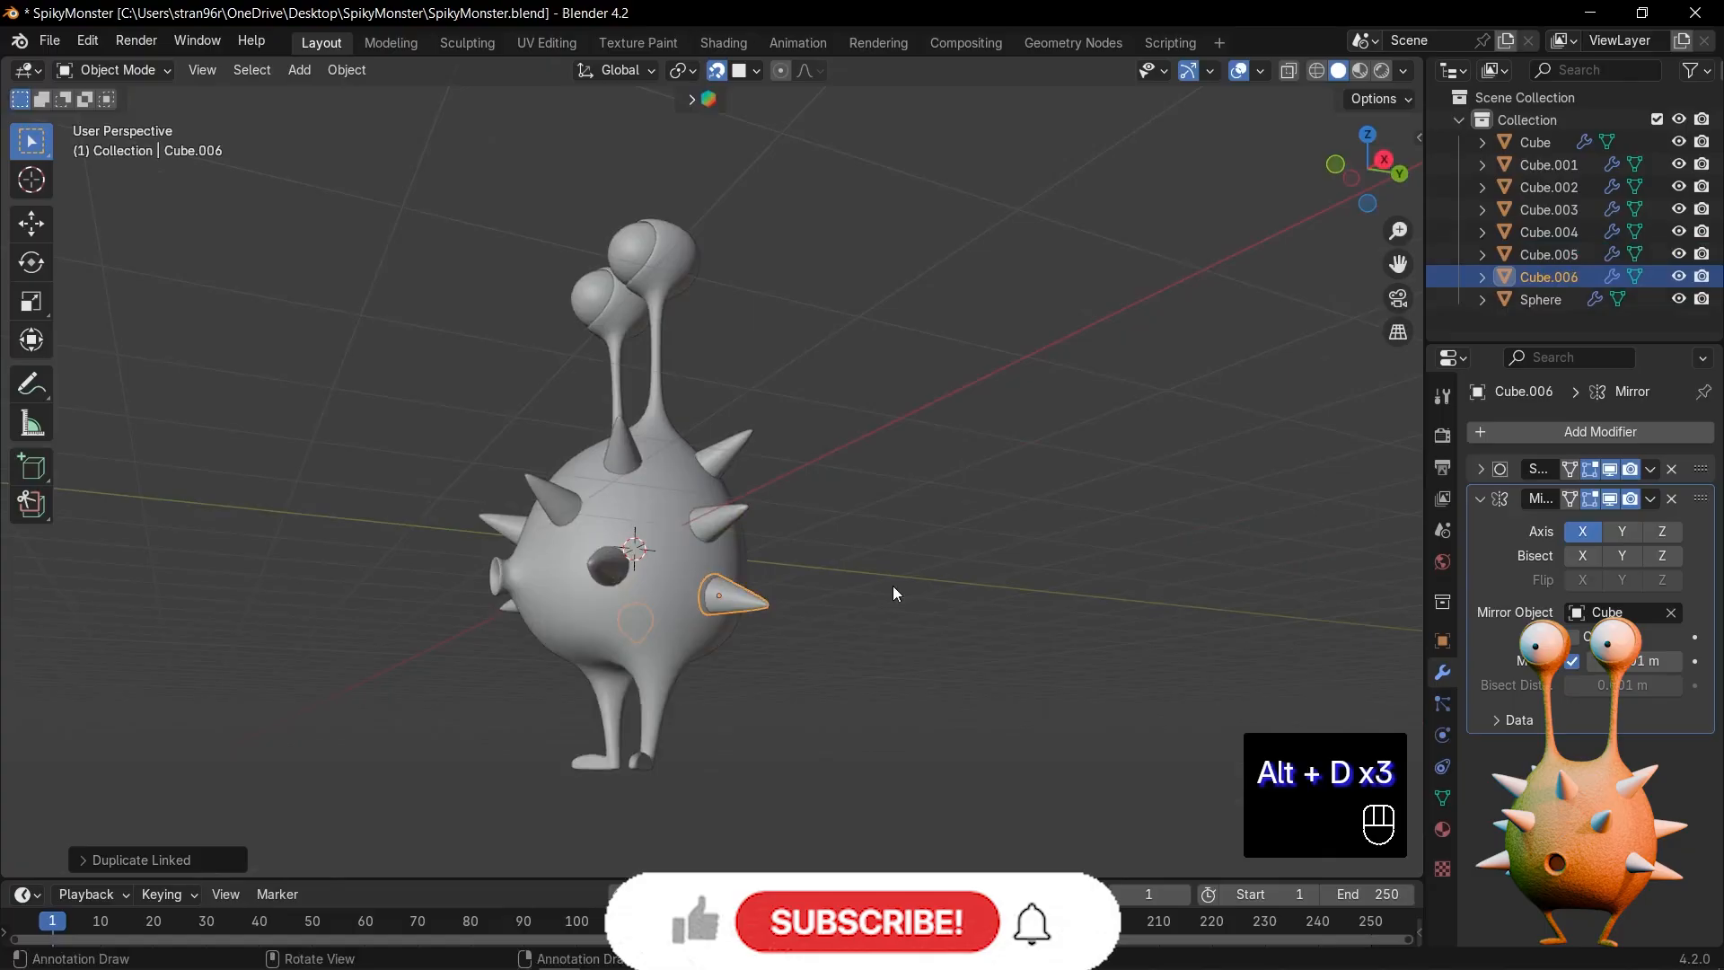
middle_drag(892, 586, 790, 622)
key(alt+d)
click(864, 539)
middle_drag(864, 539, 823, 576)
Step: In front view, make a linked duplicate of the front spike, without its Mirror modifier, centred on the body above the mouth
key(KP_1)
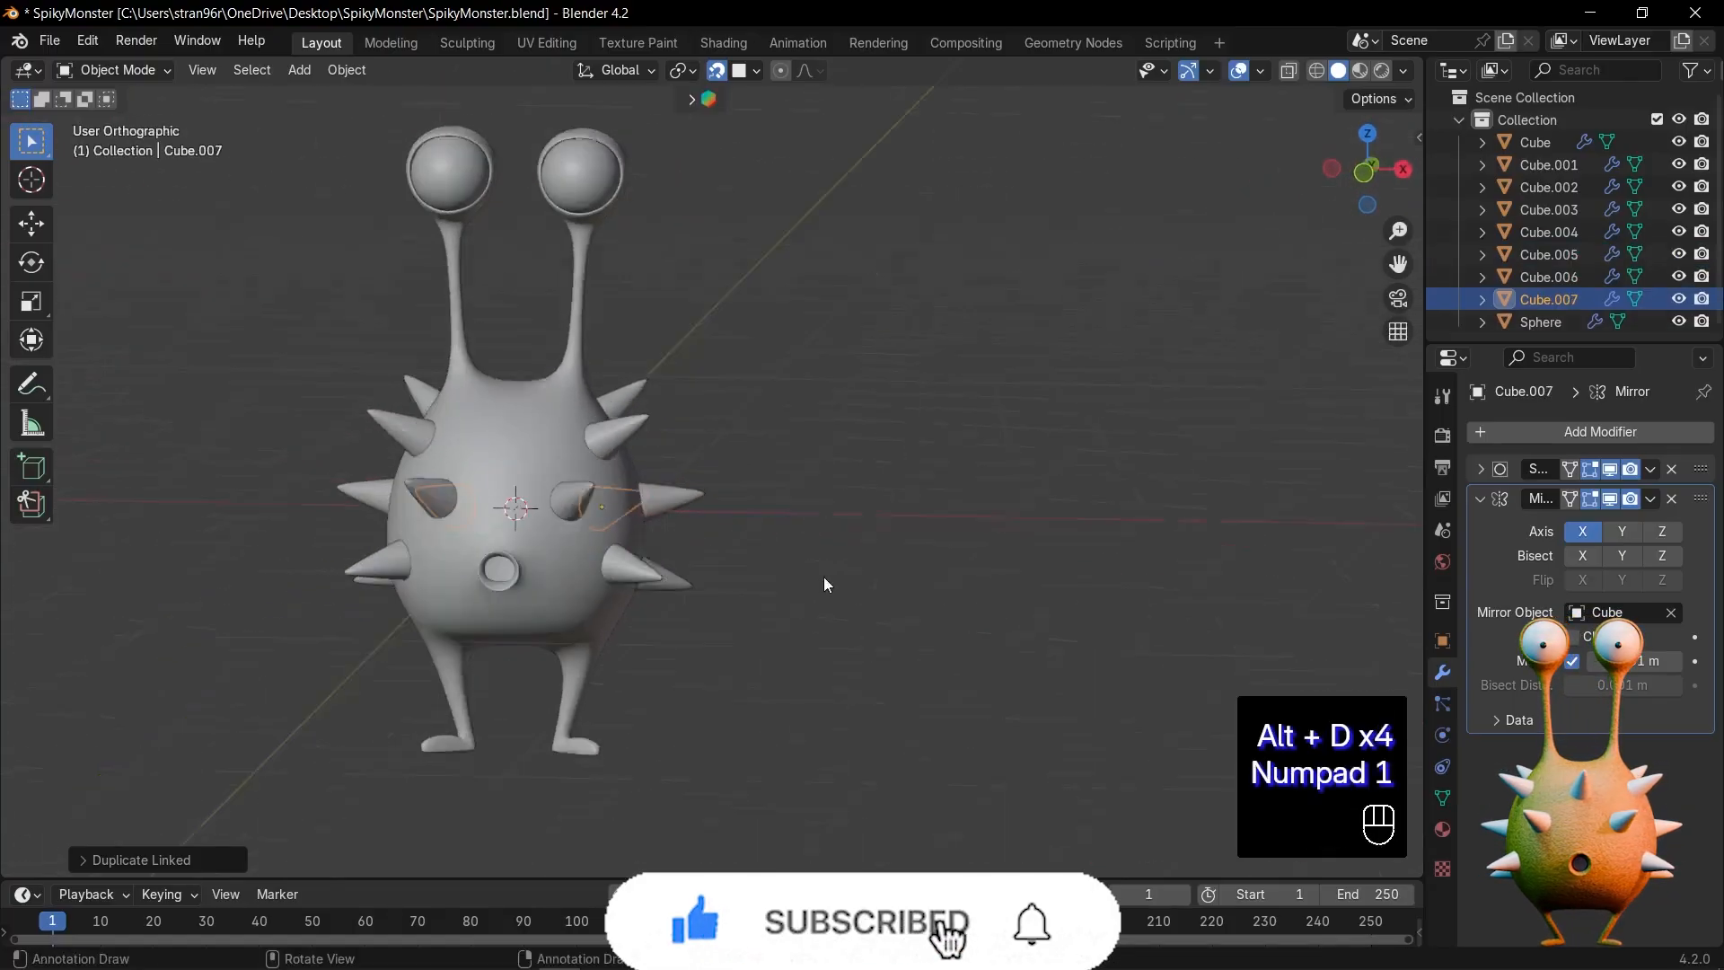
click(602, 483)
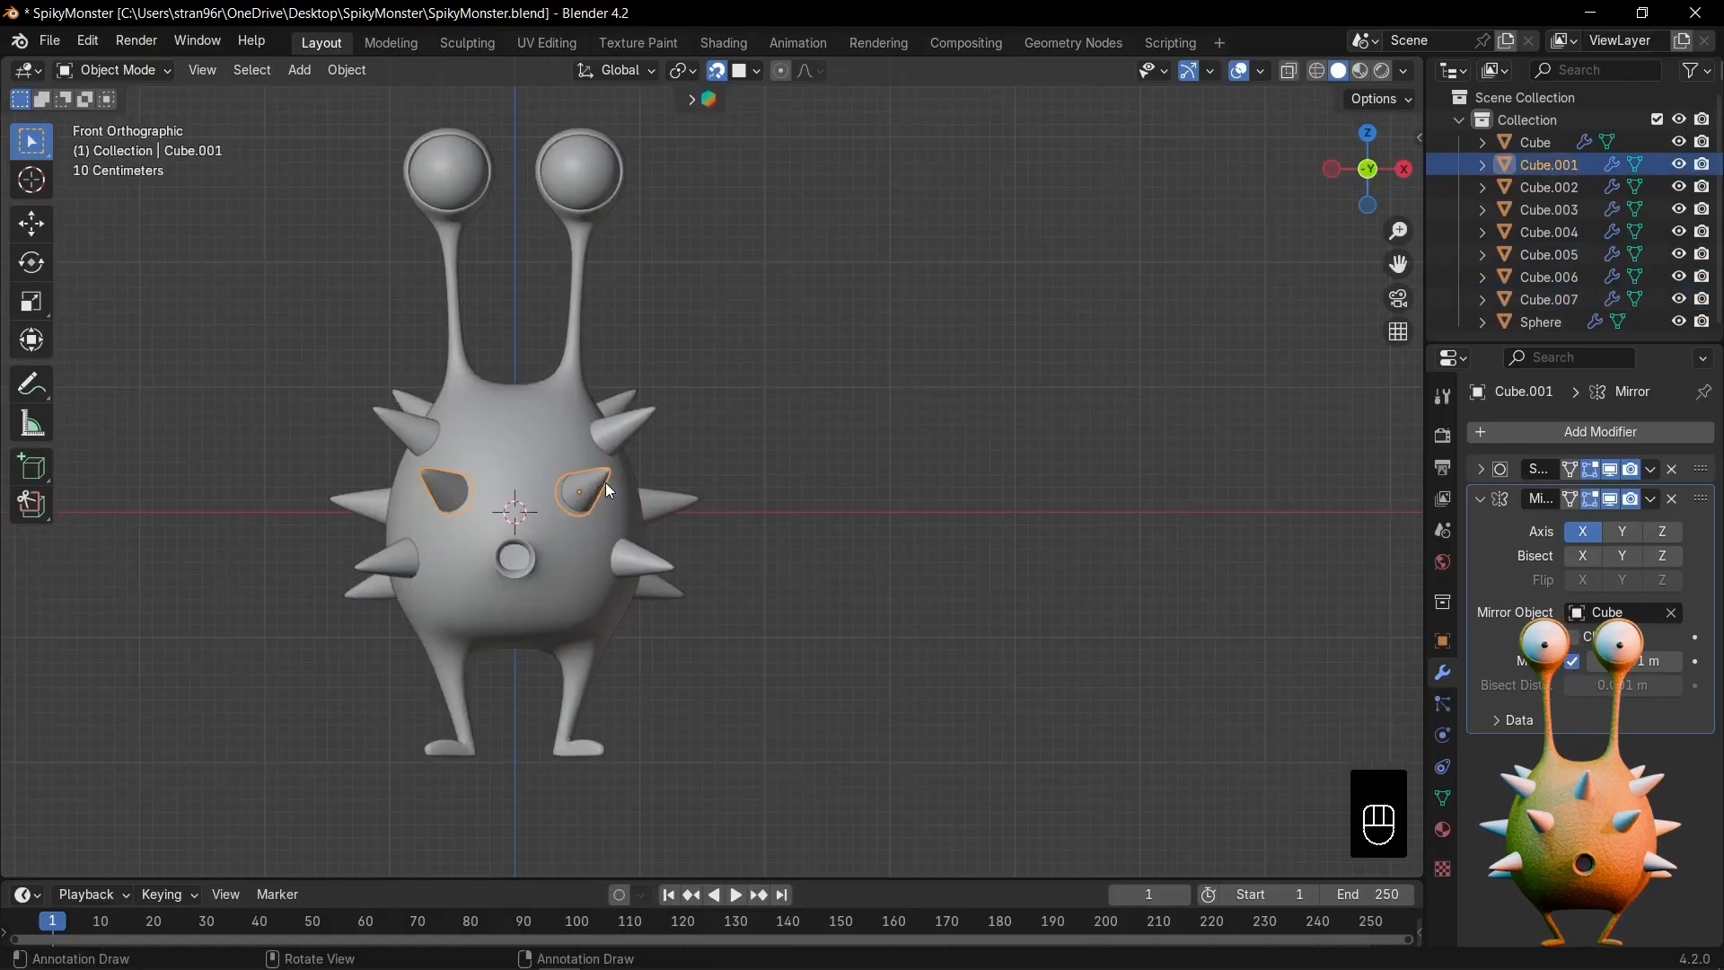
key(alt+d)
click(575, 426)
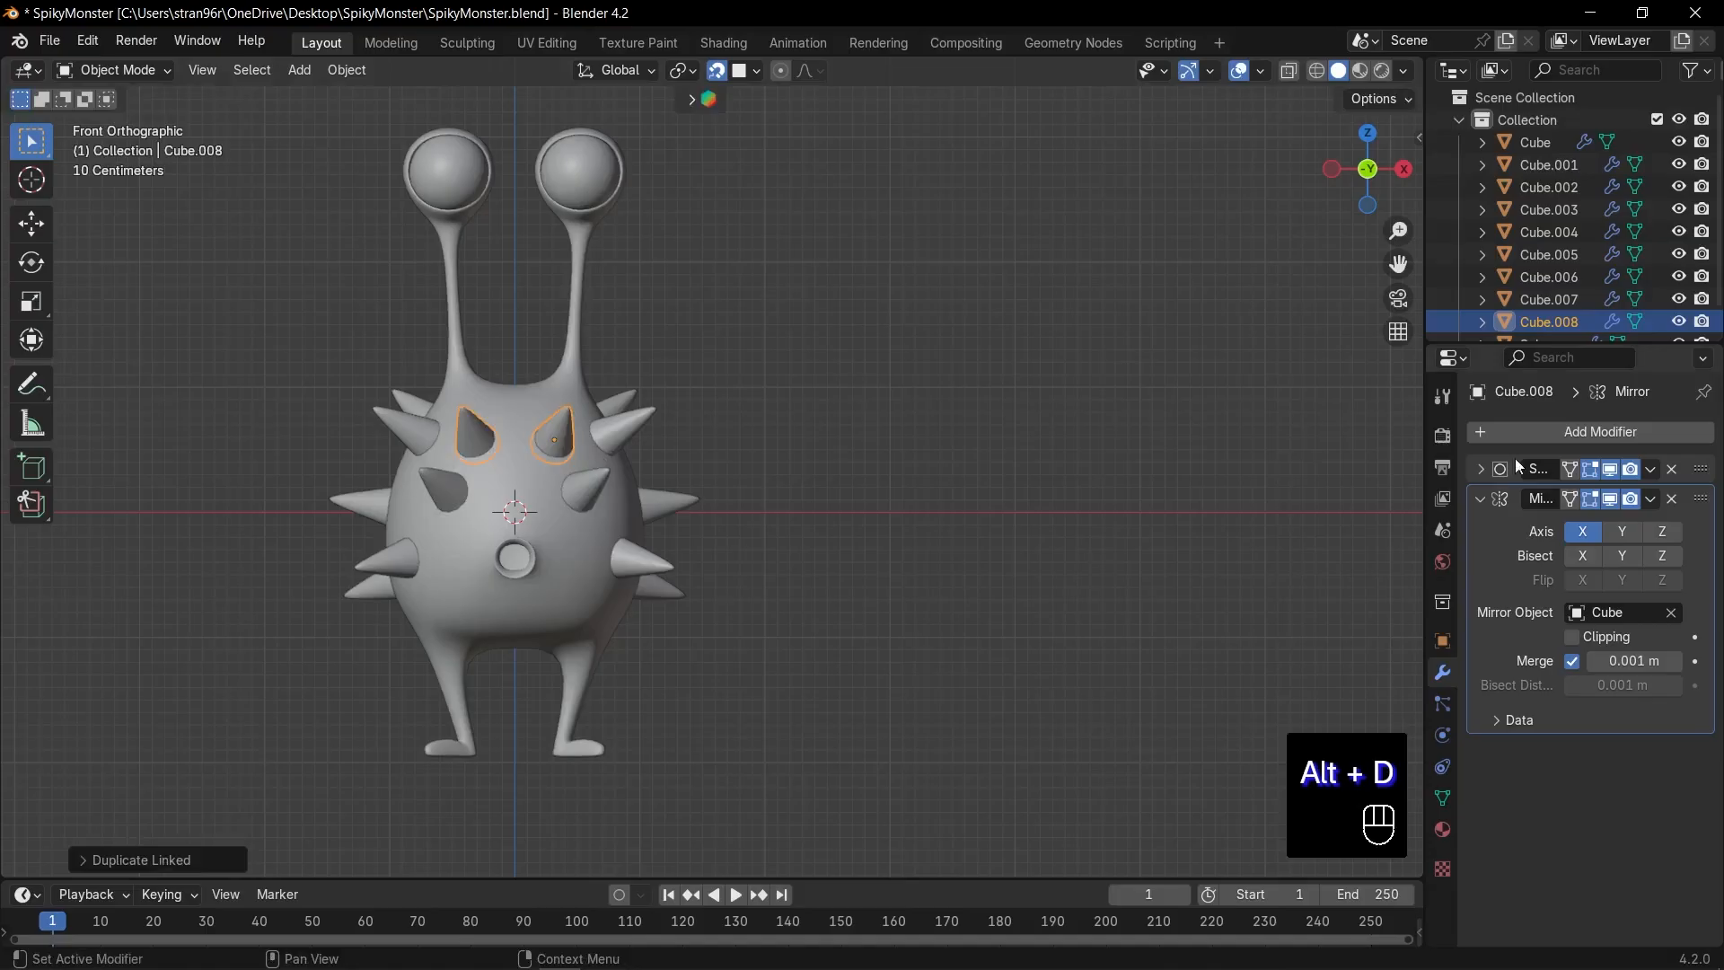
click(1671, 500)
key(g)
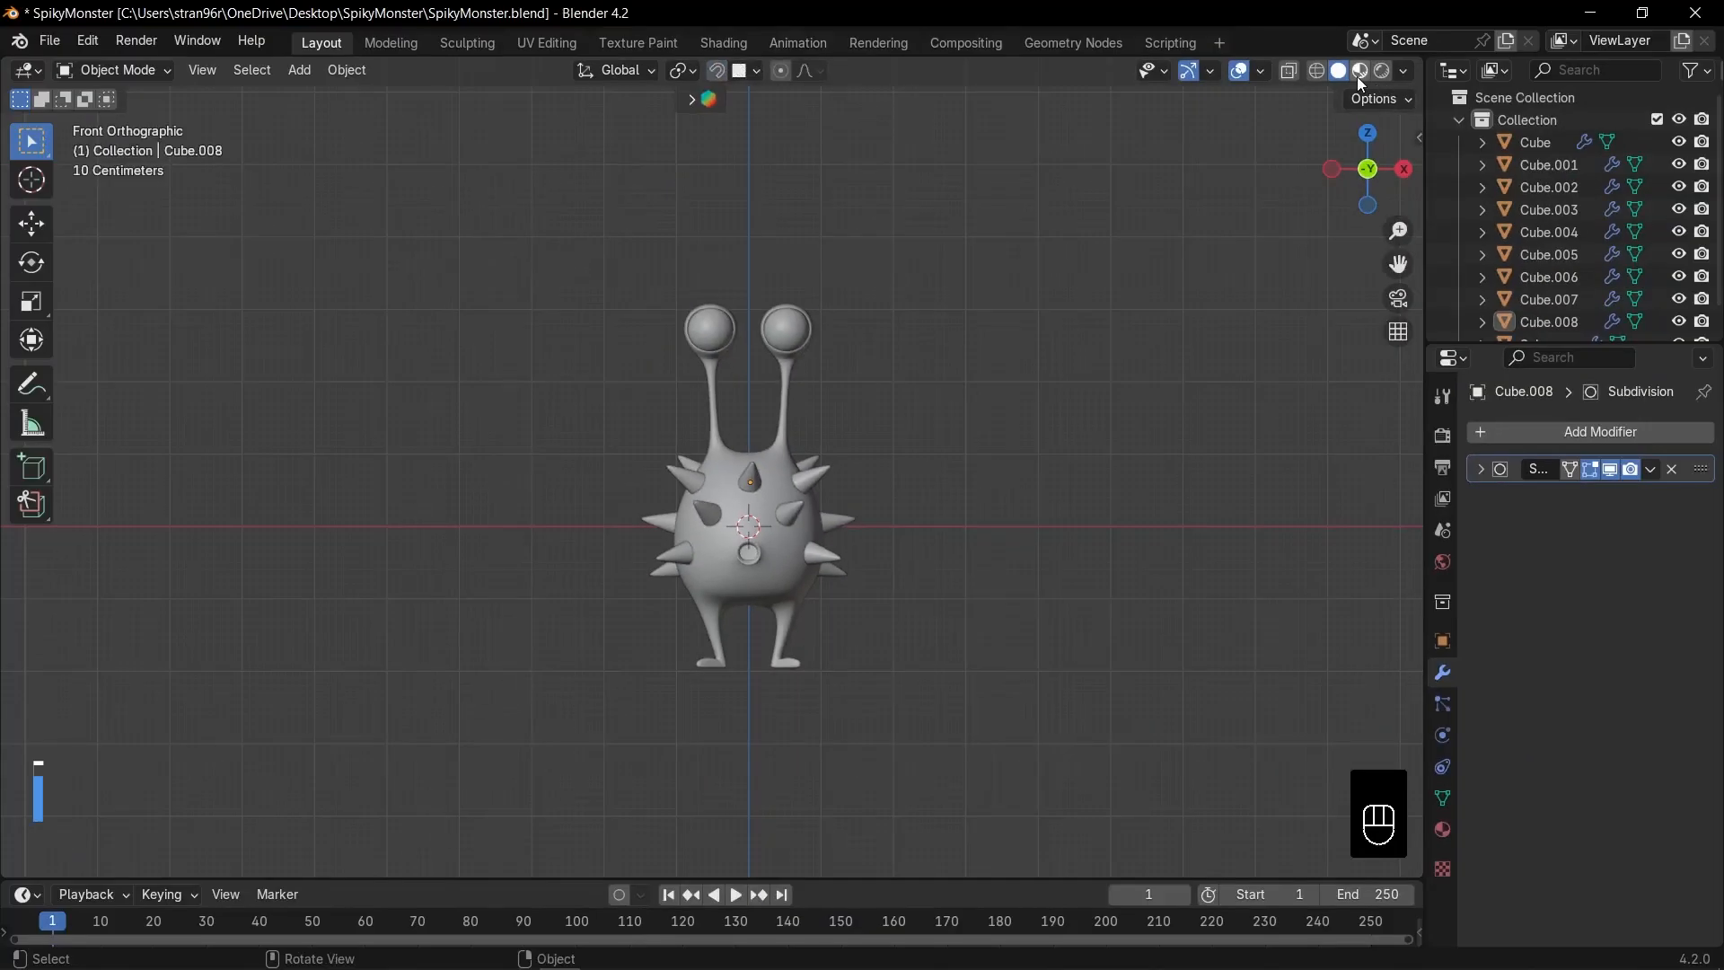
Step: Switch the 3D view to Material Preview and turn the enlarged timeline area into a Shader Editor with its sidebar hidden
click(1359, 72)
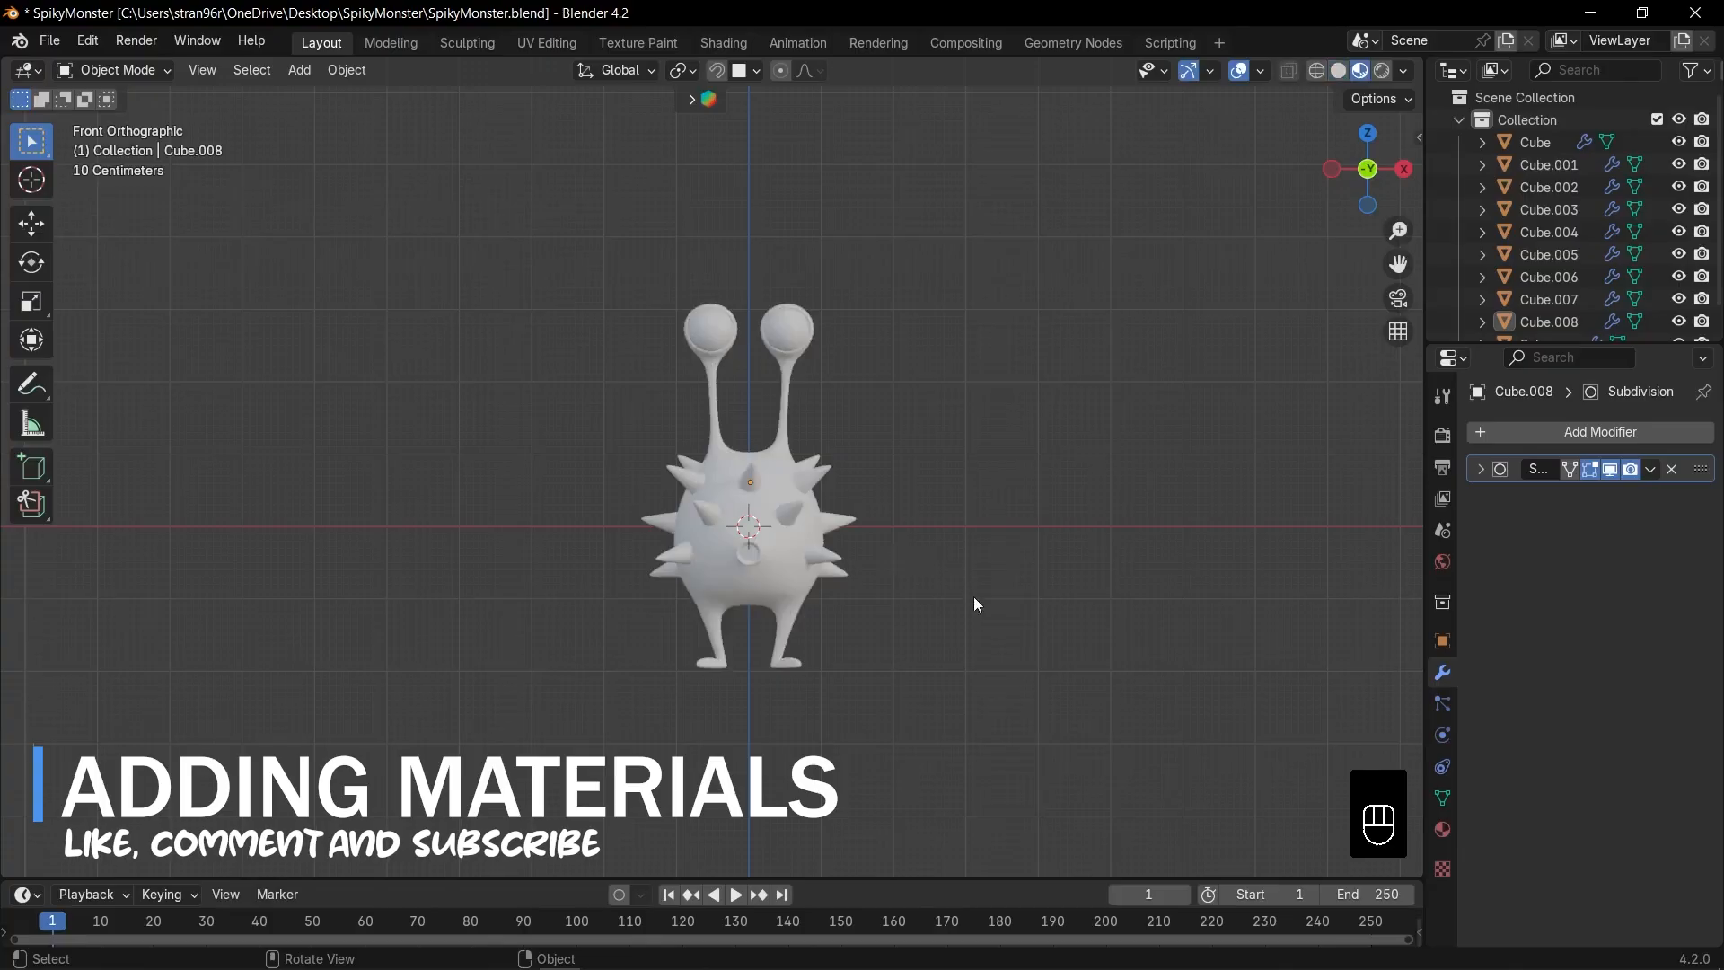
scroll(1004, 632, up, 2)
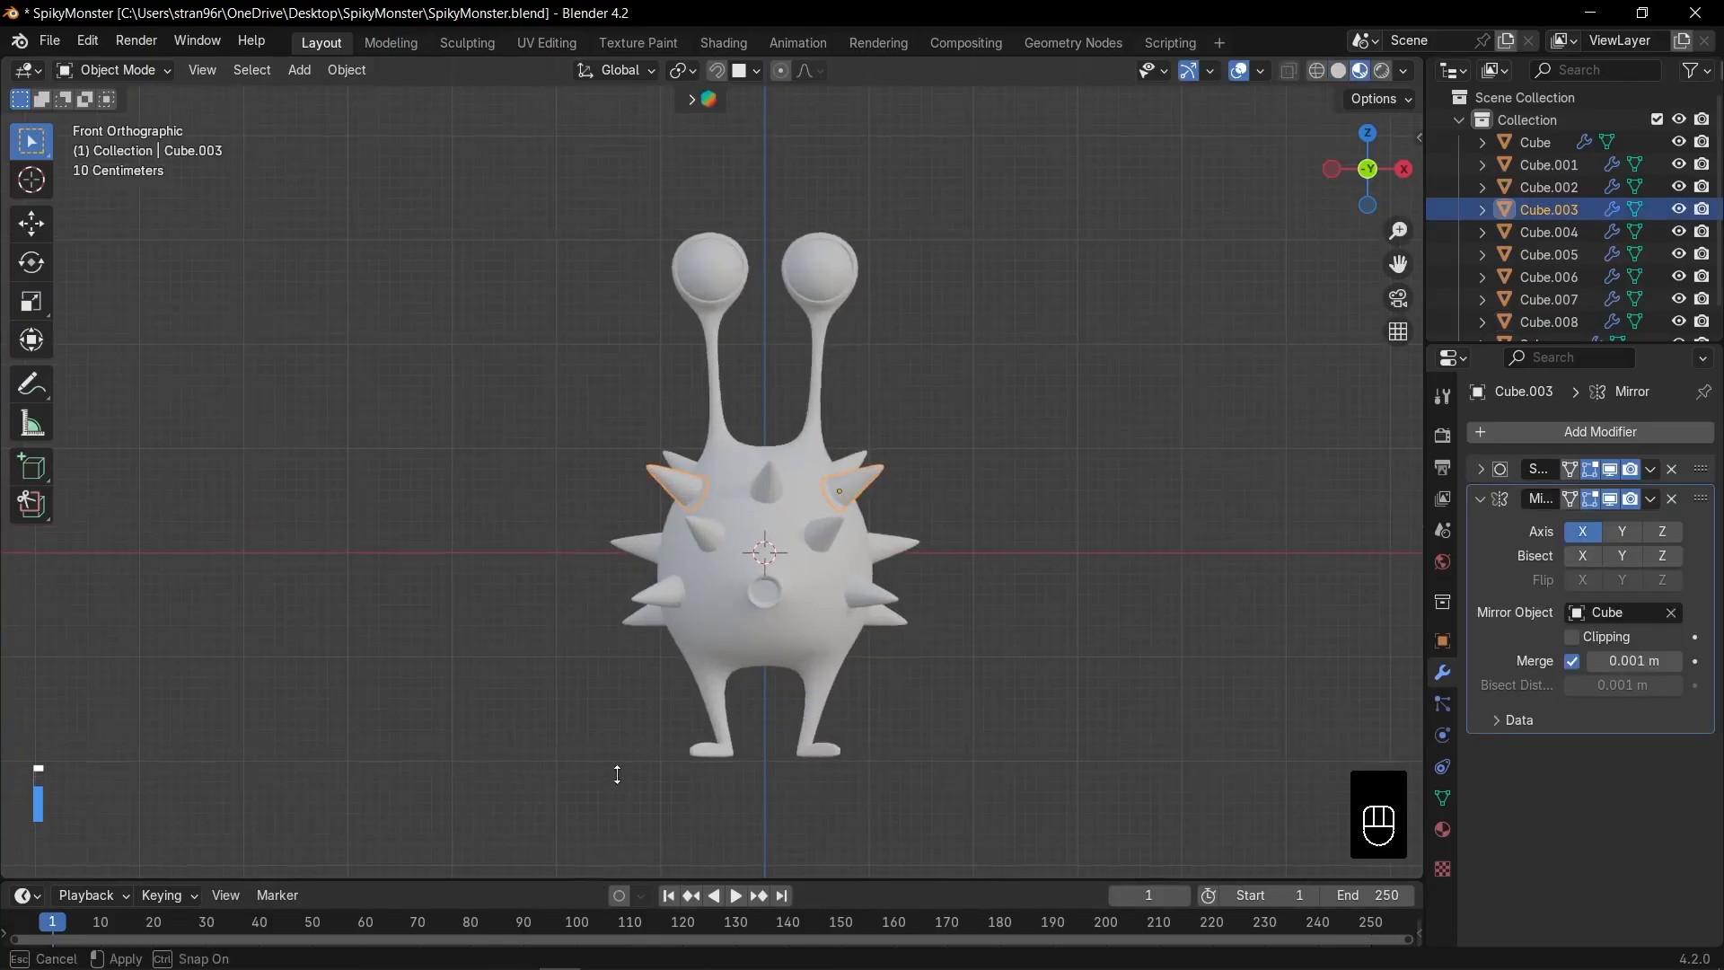
drag(617, 774, 299, 574)
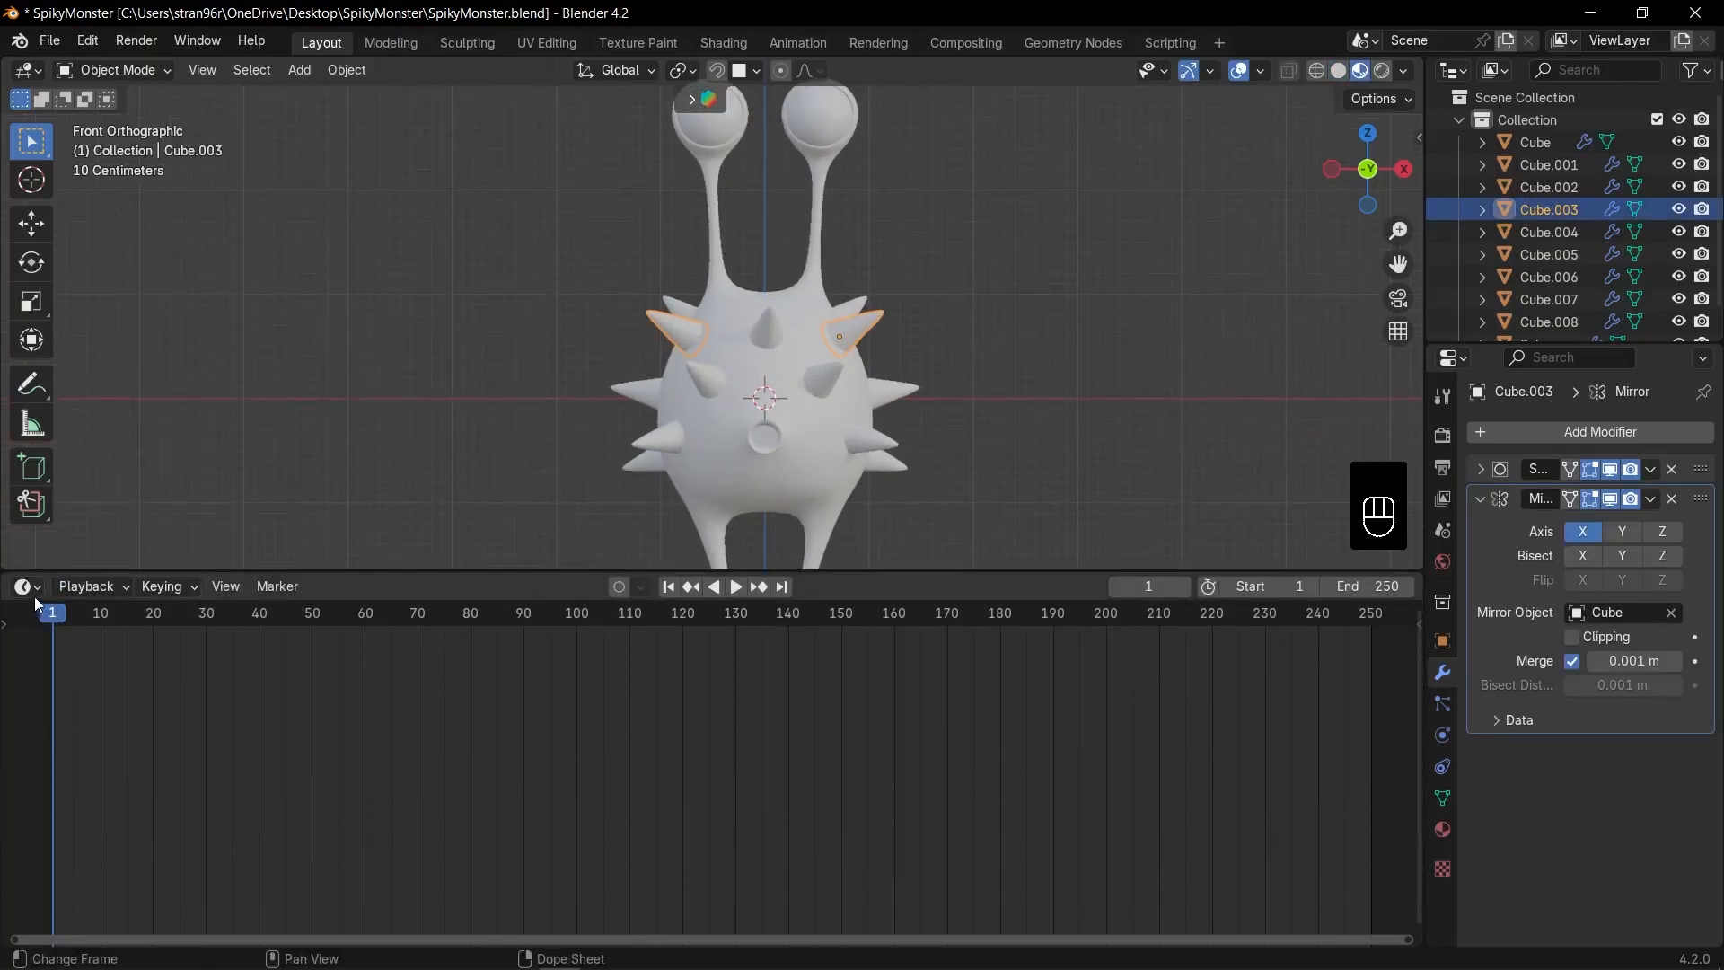
click(25, 586)
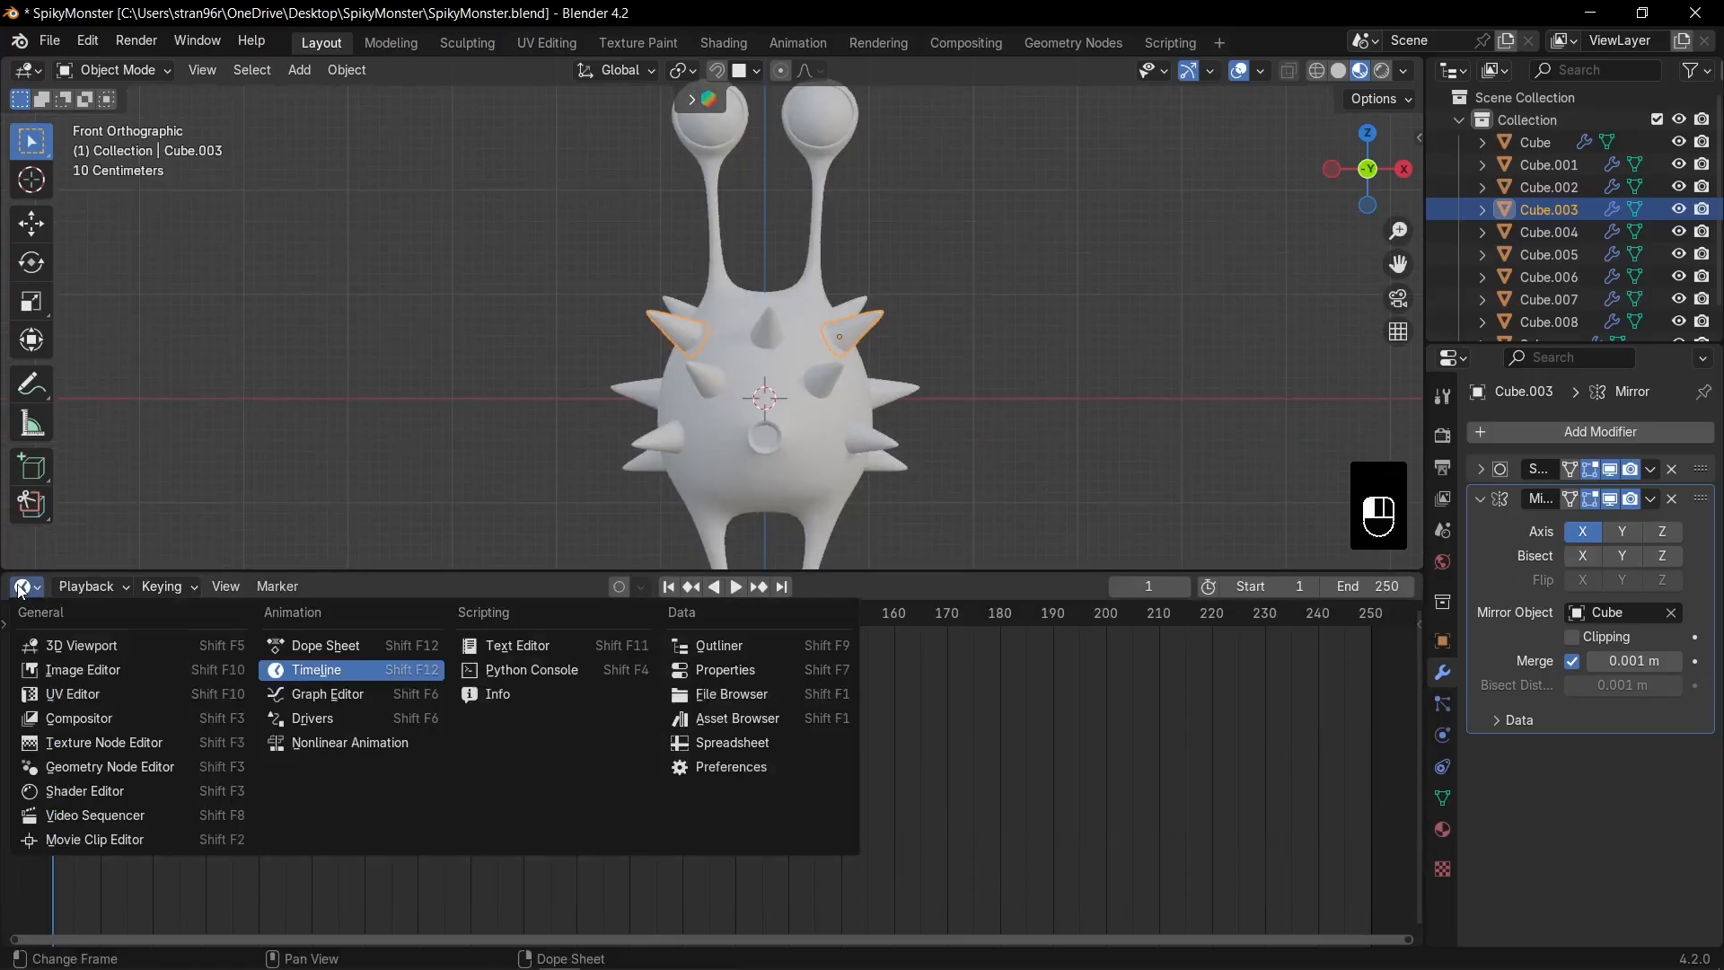
click(63, 788)
key(n)
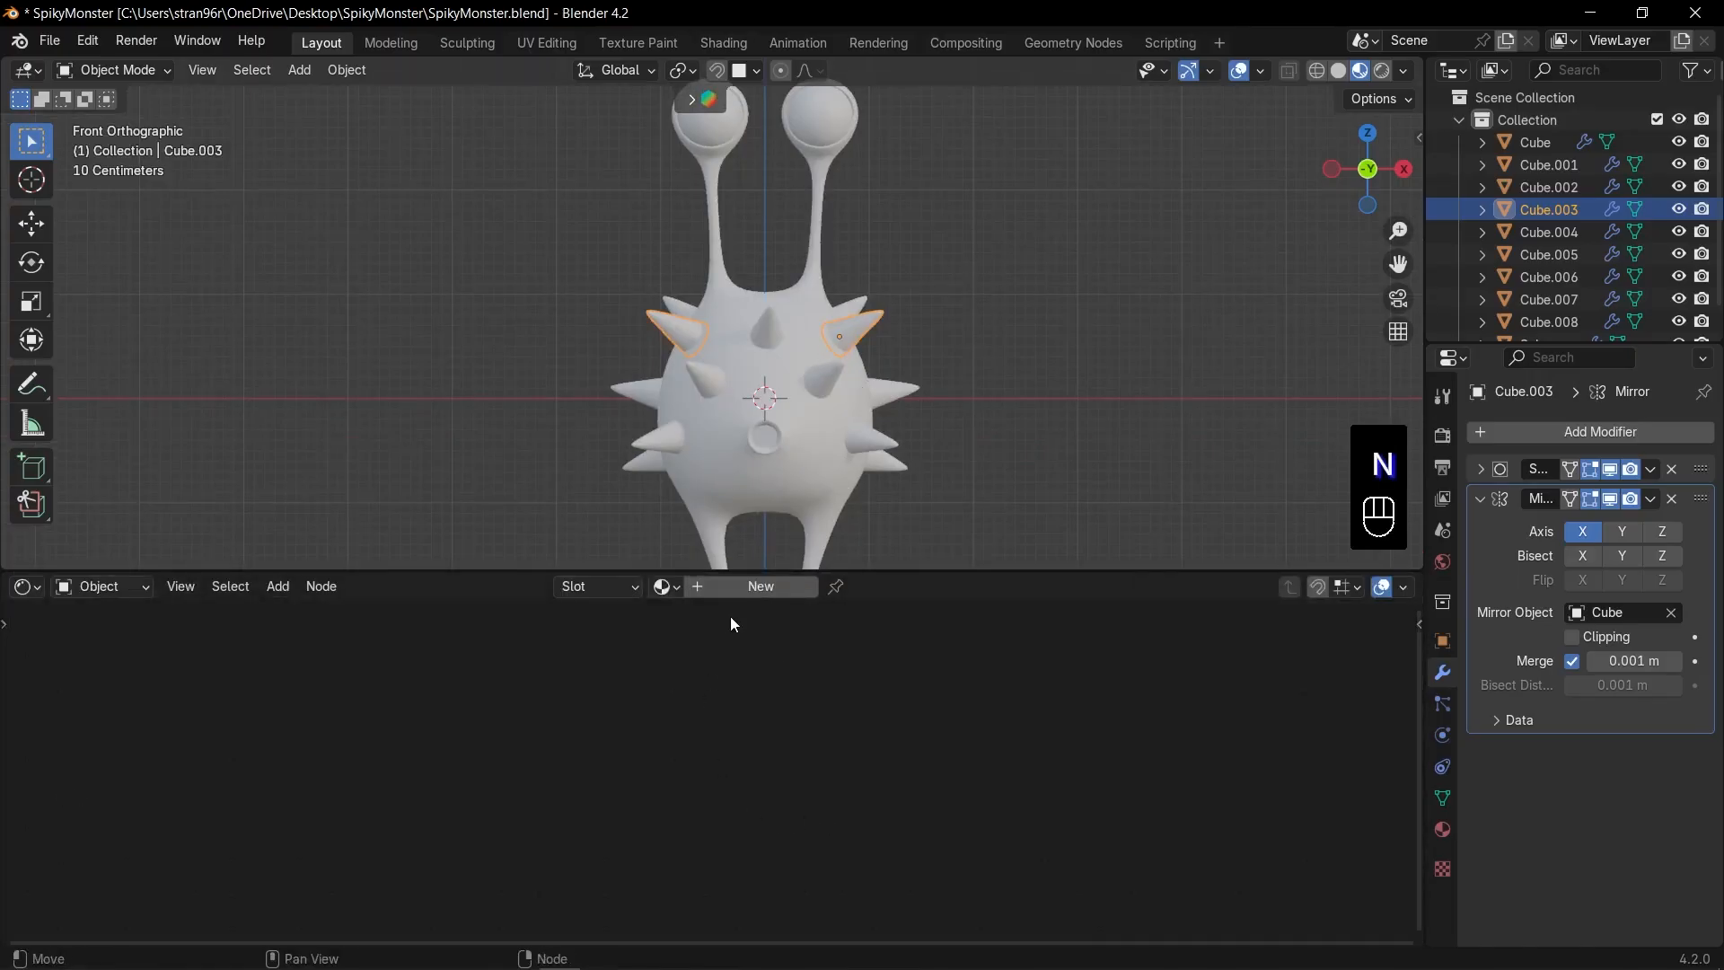
Step: Give the spikes a new material with a light blue base color and a roughness of 0.155
click(754, 587)
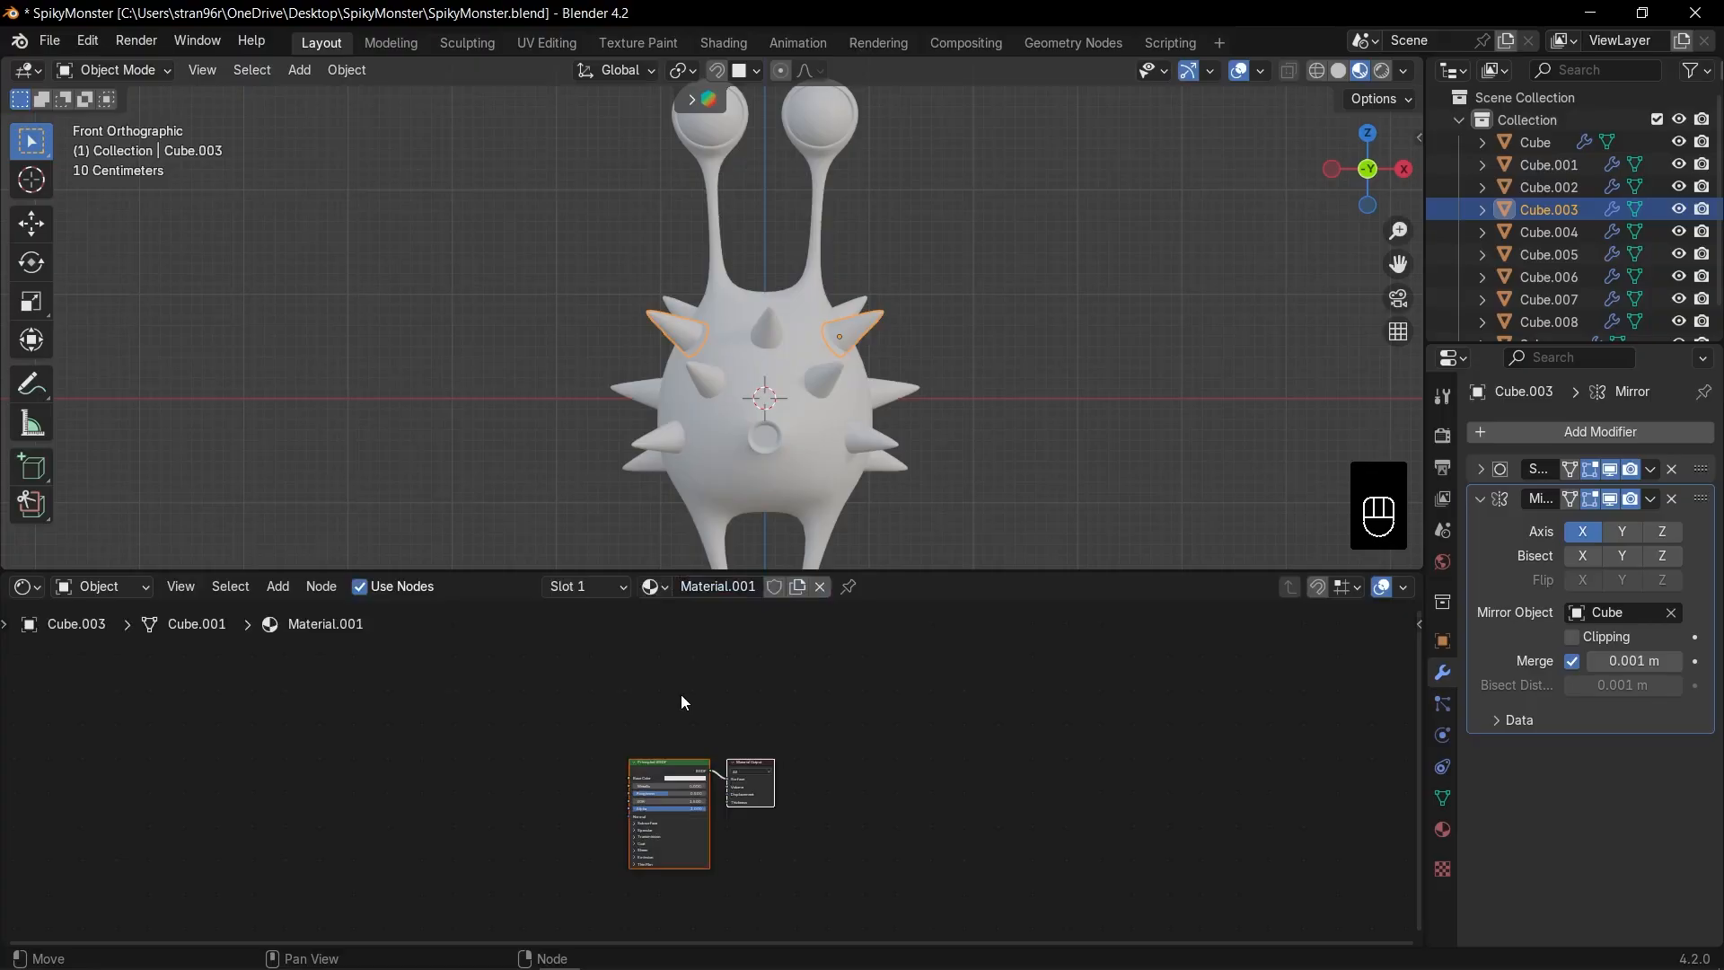
key(KP_Decimal)
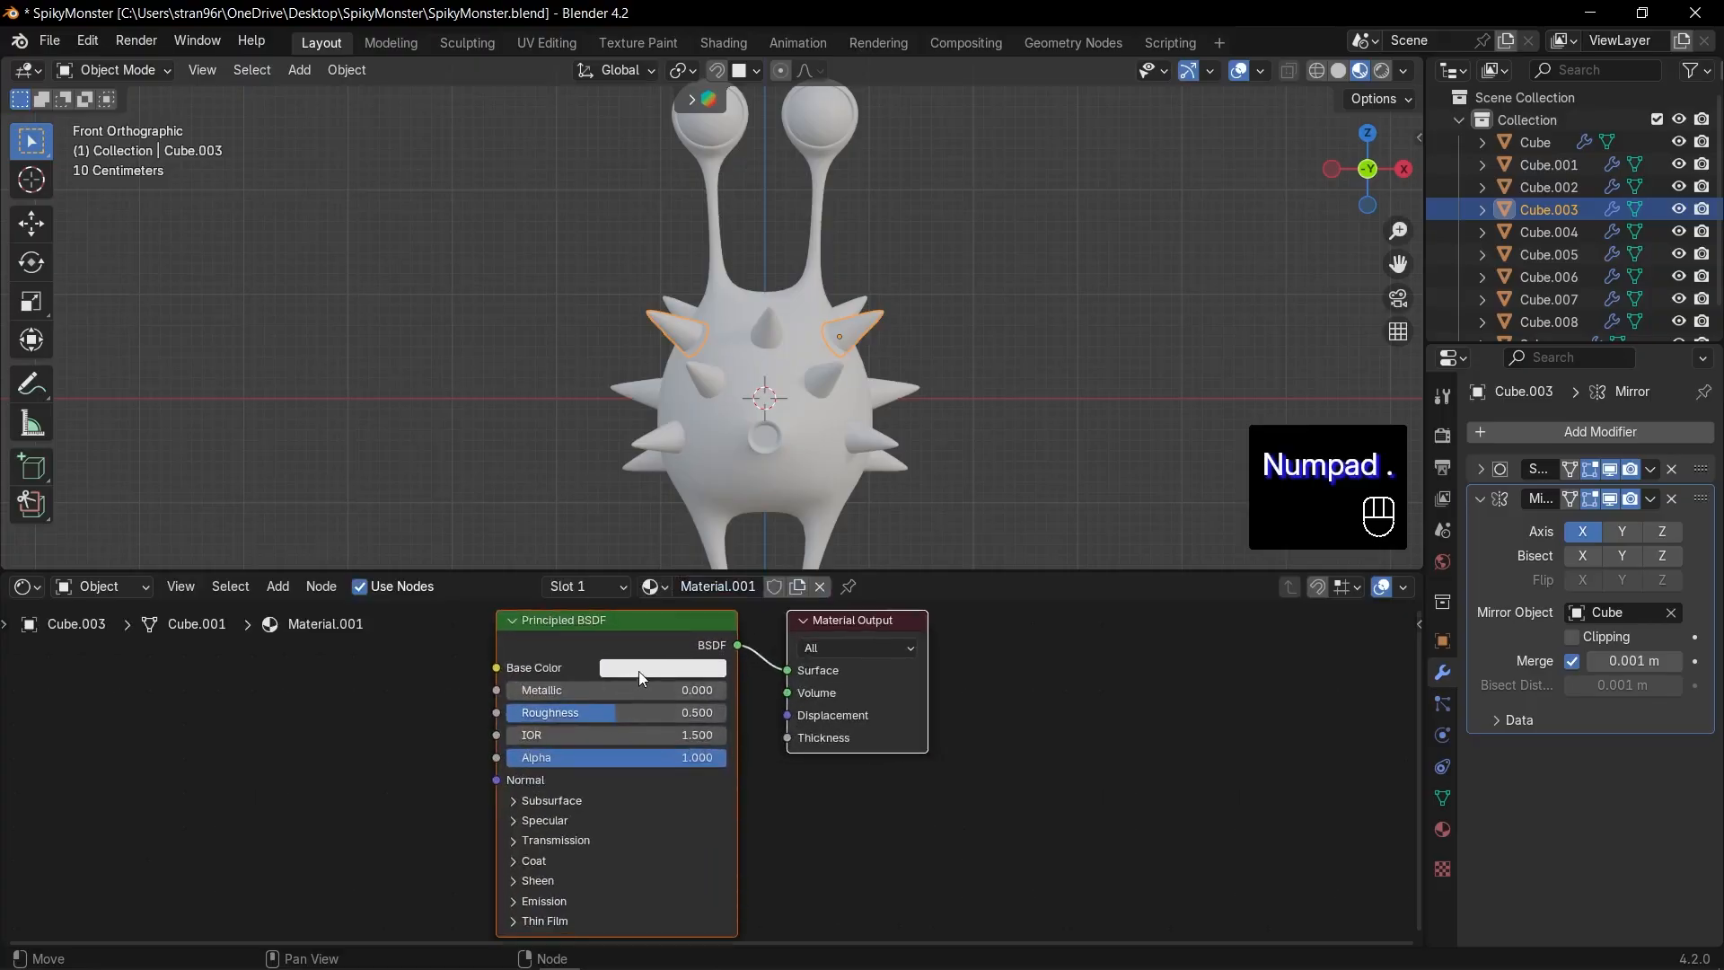
click(641, 673)
click(704, 419)
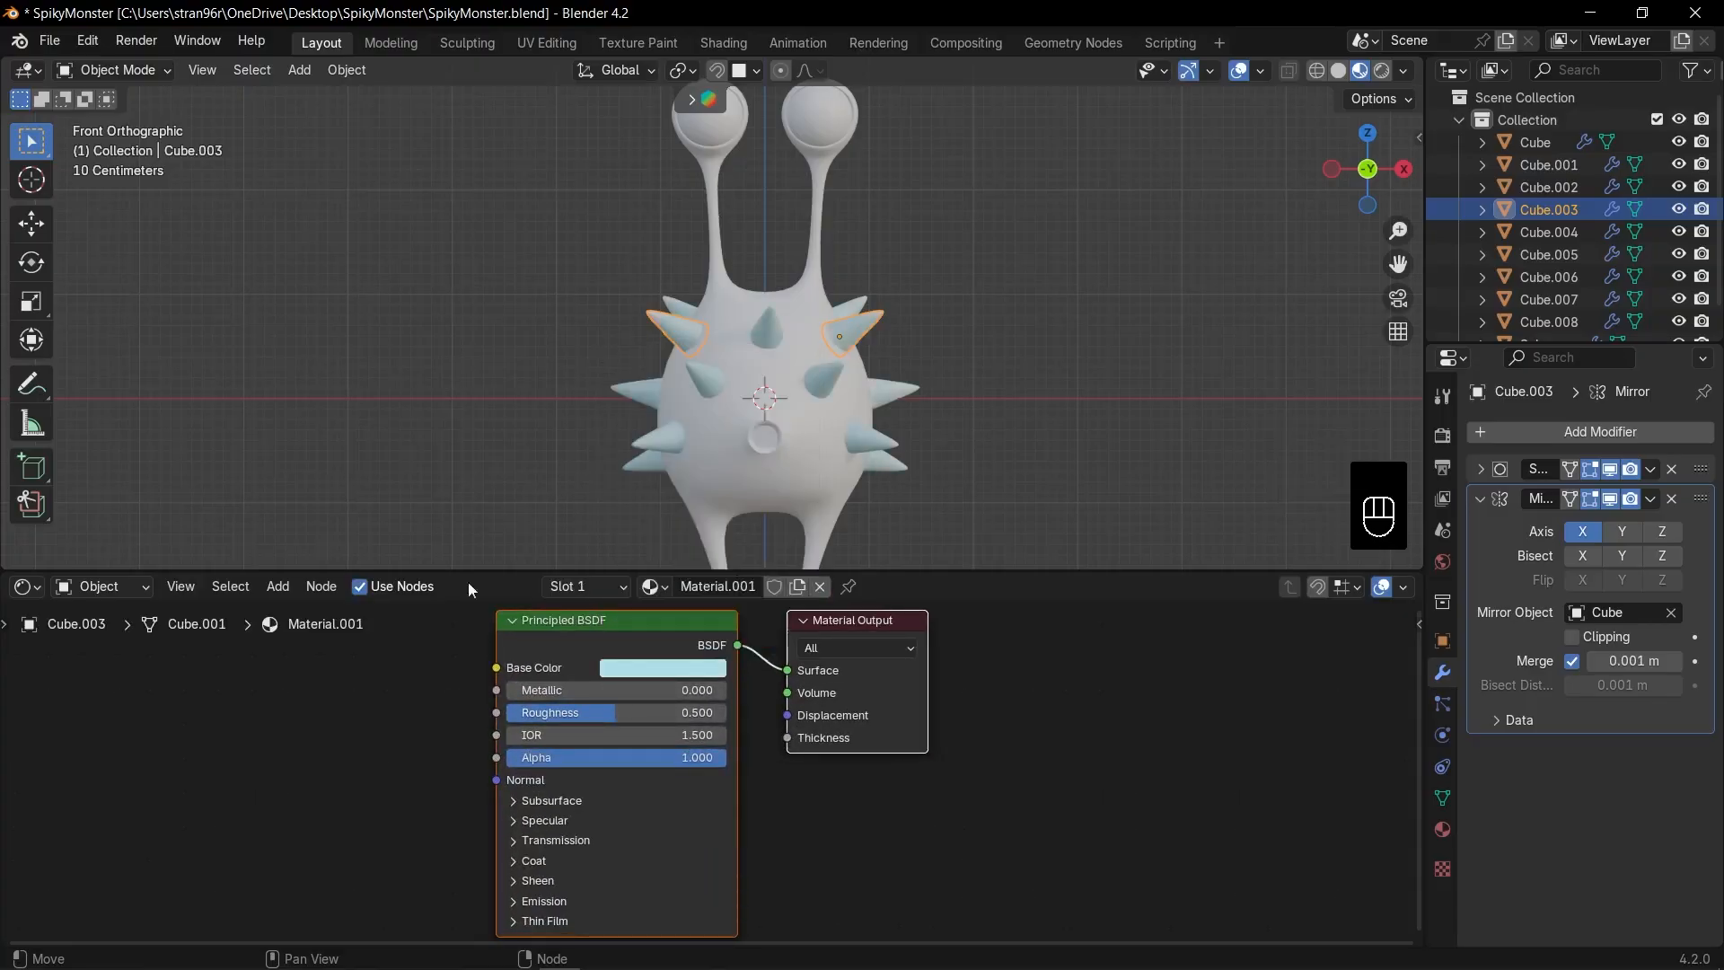
drag(601, 713, 526, 714)
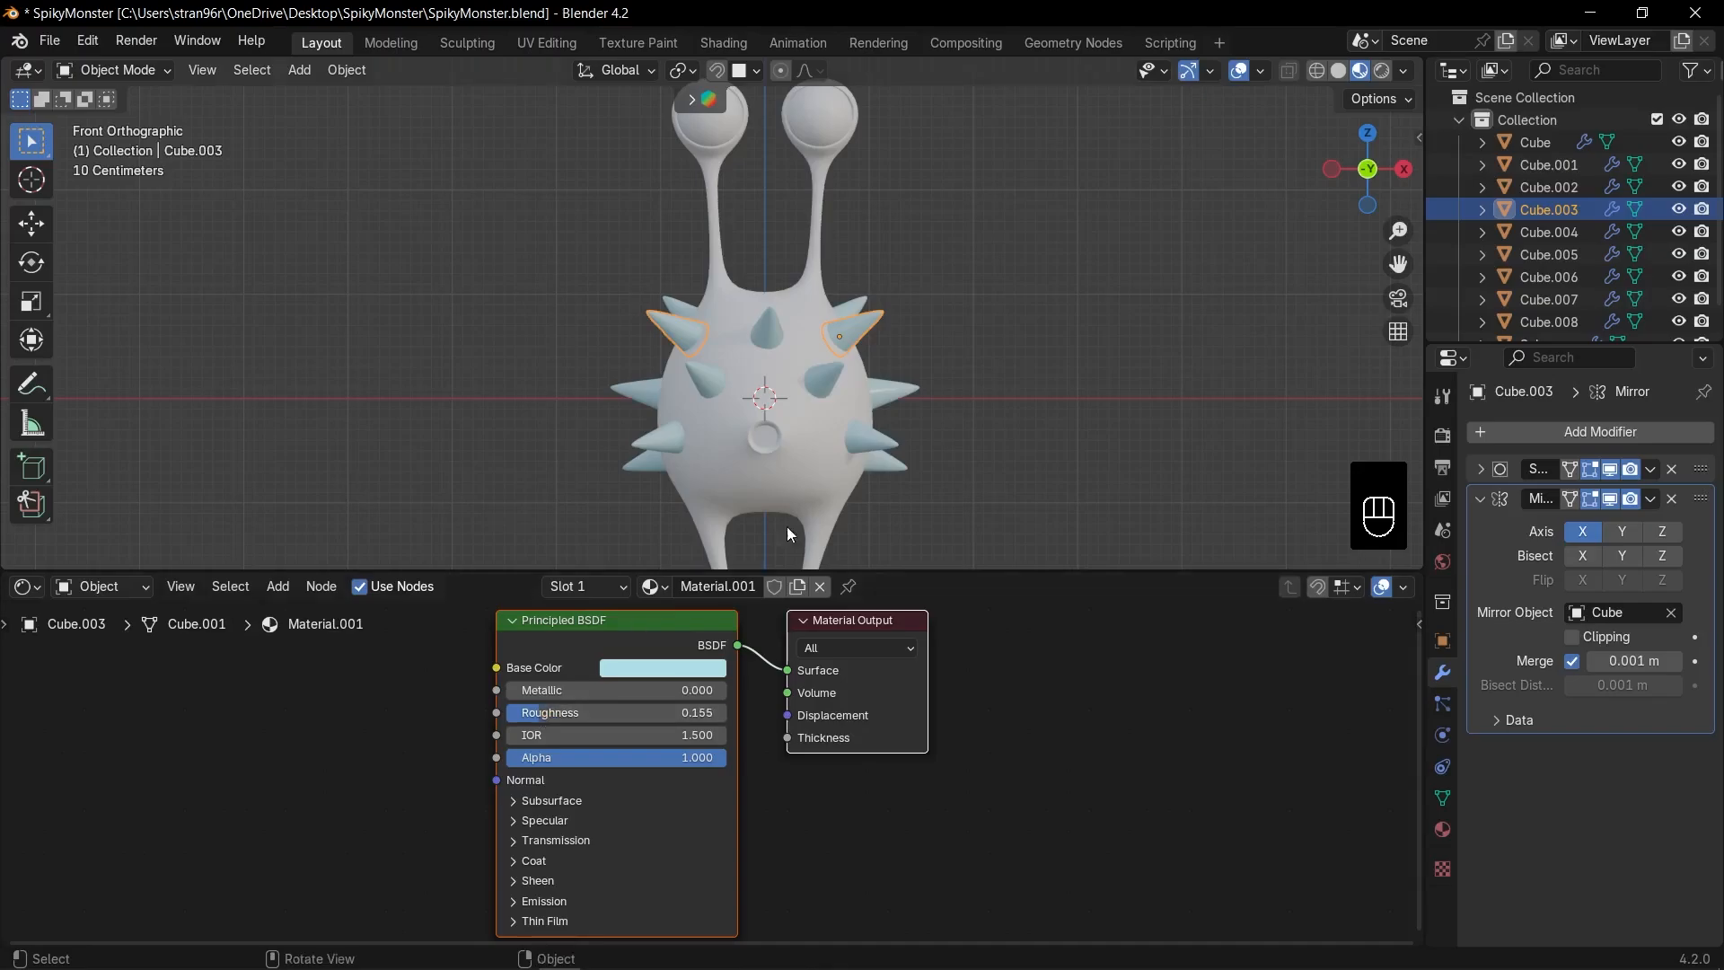
Step: Give the eyeballs a new material with a light blue base color and a roughness of 0.231
click(817, 131)
key(KP_Decimal)
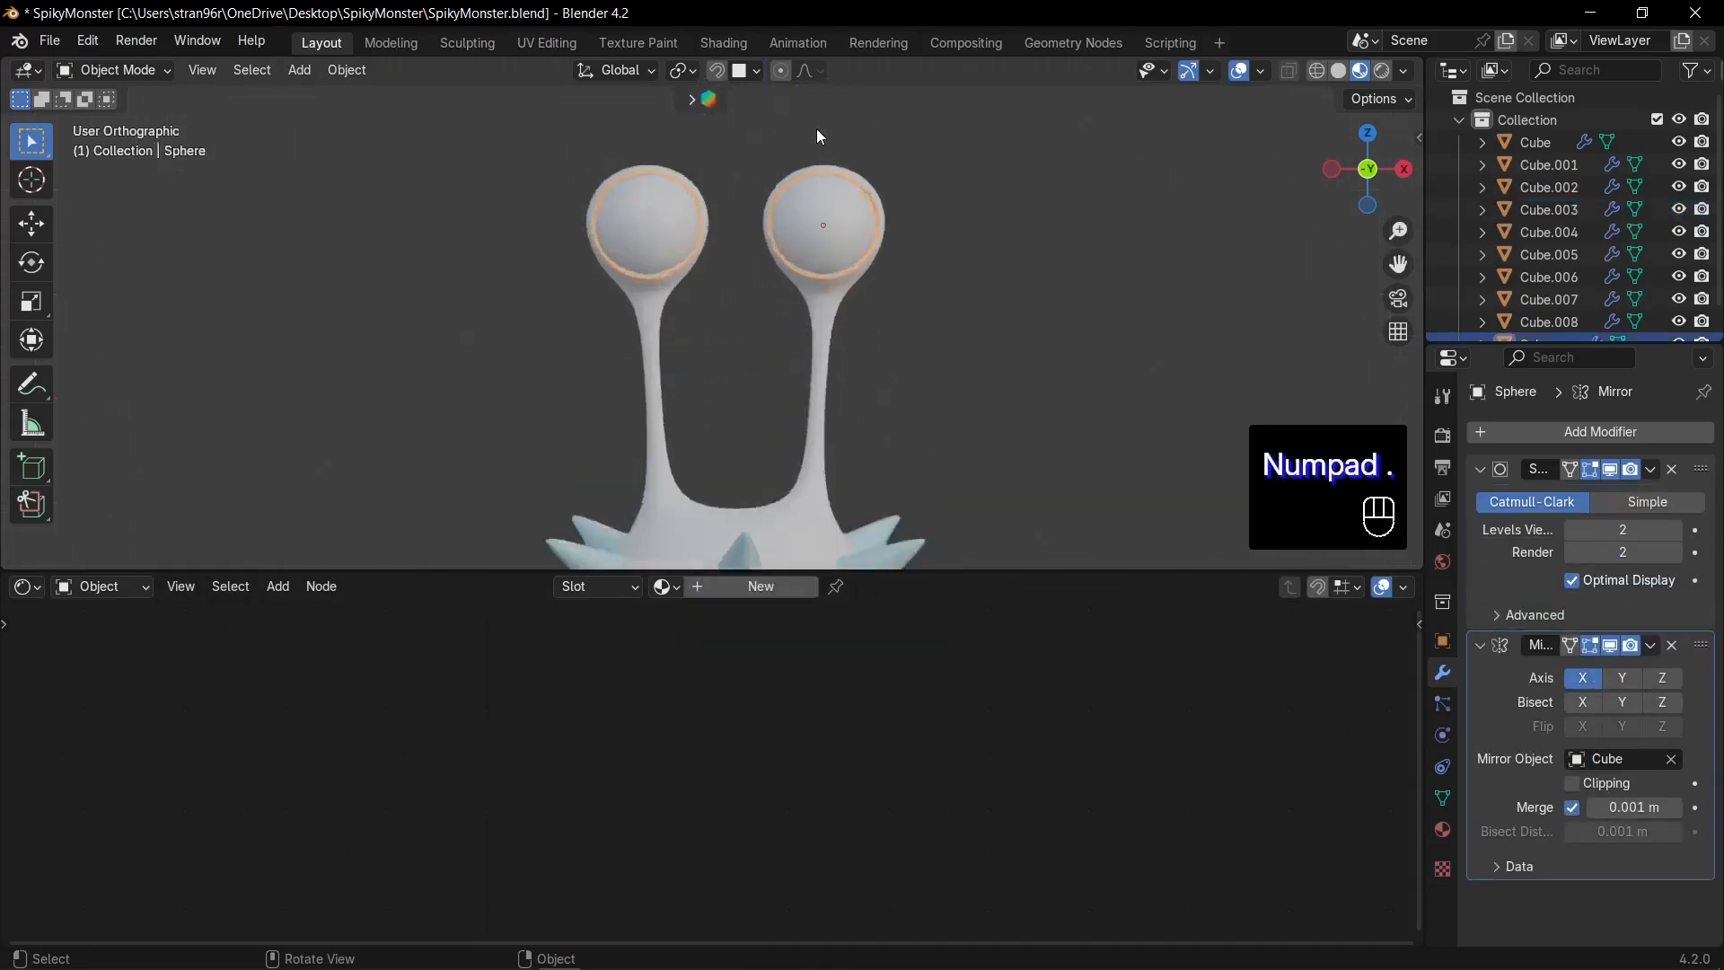
click(752, 588)
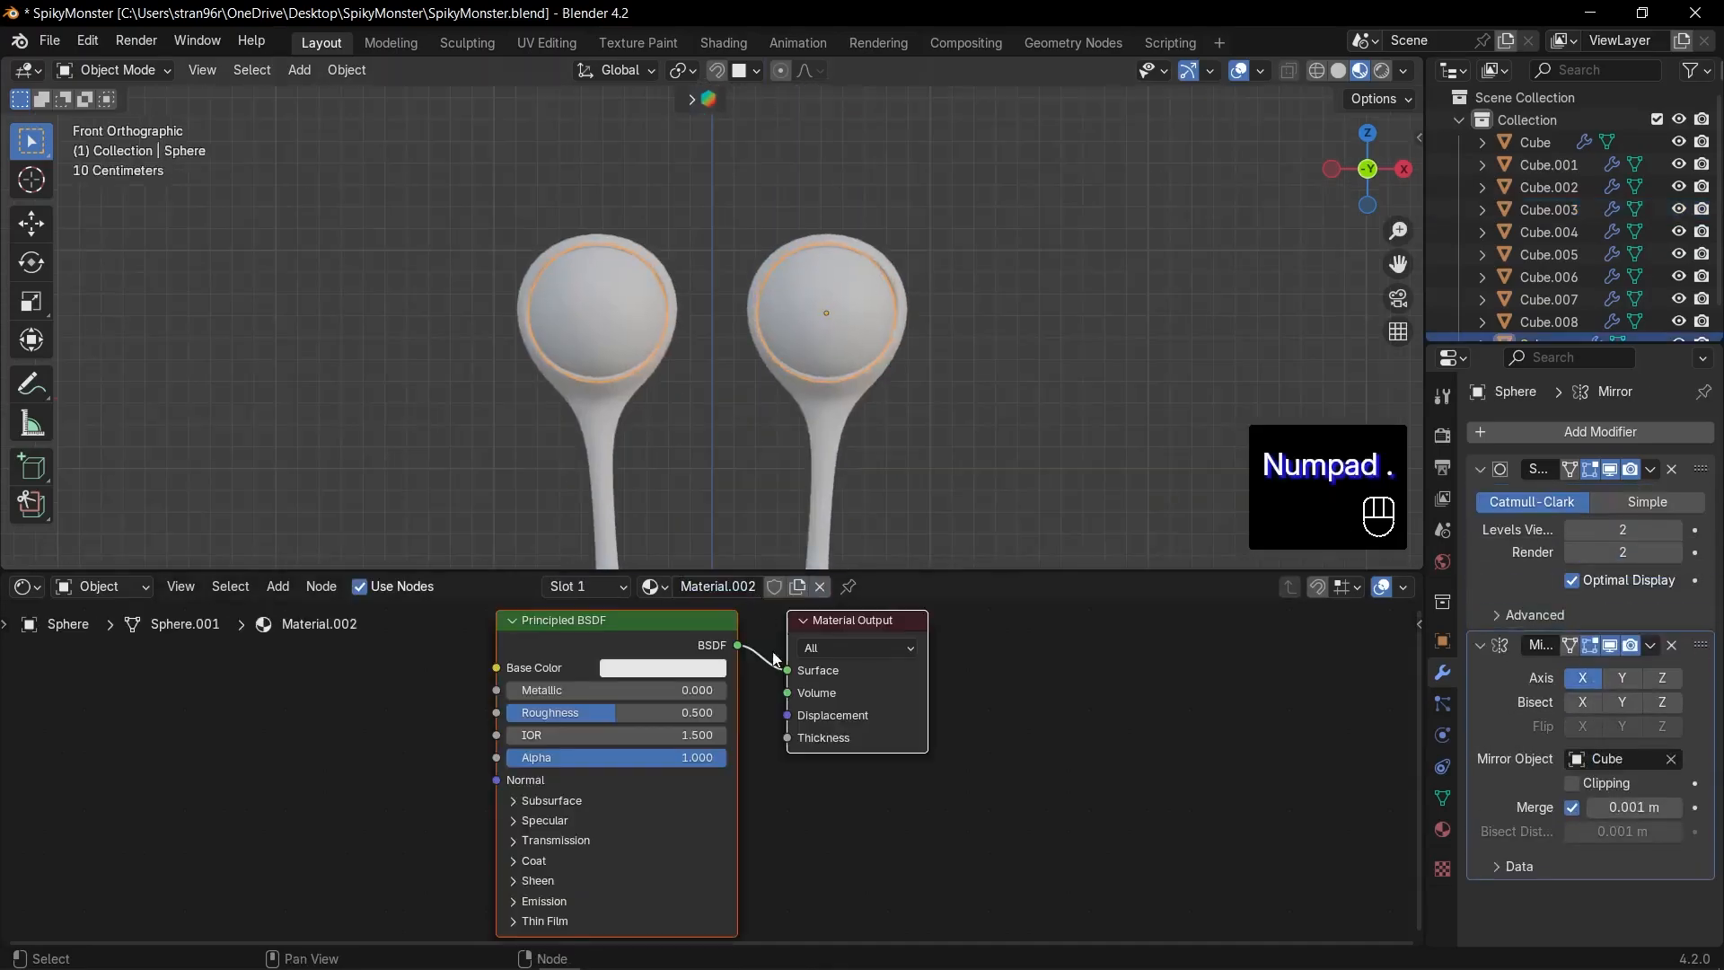
click(691, 668)
click(696, 420)
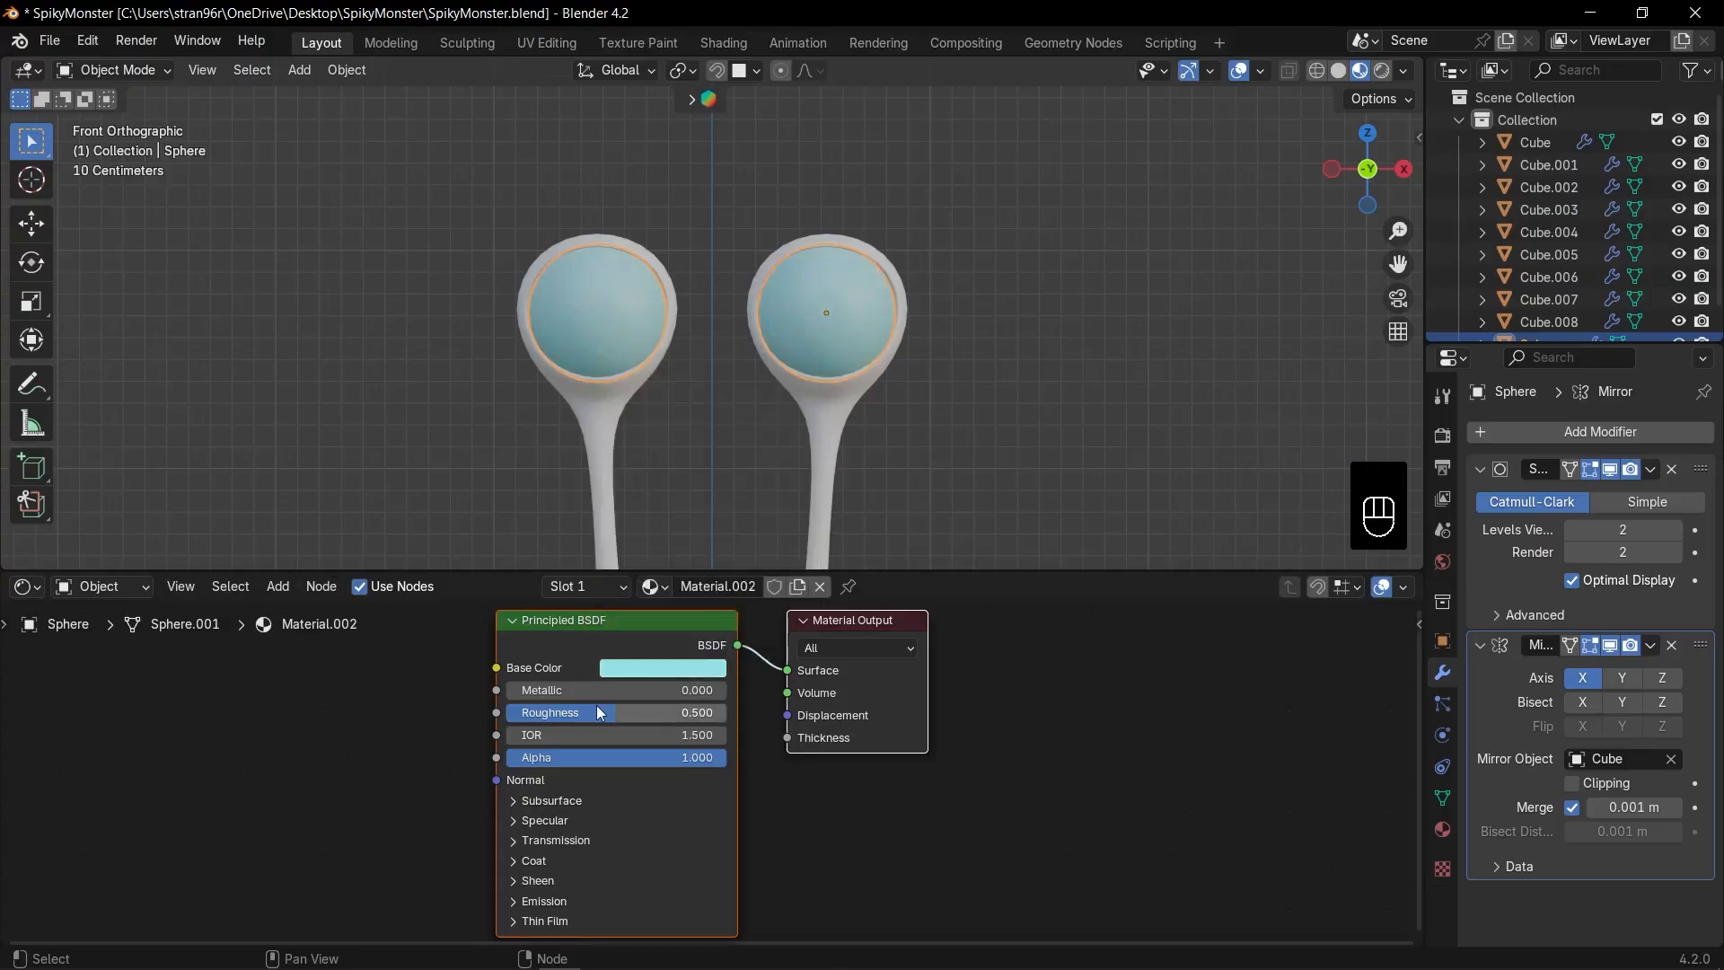
drag(614, 713, 562, 714)
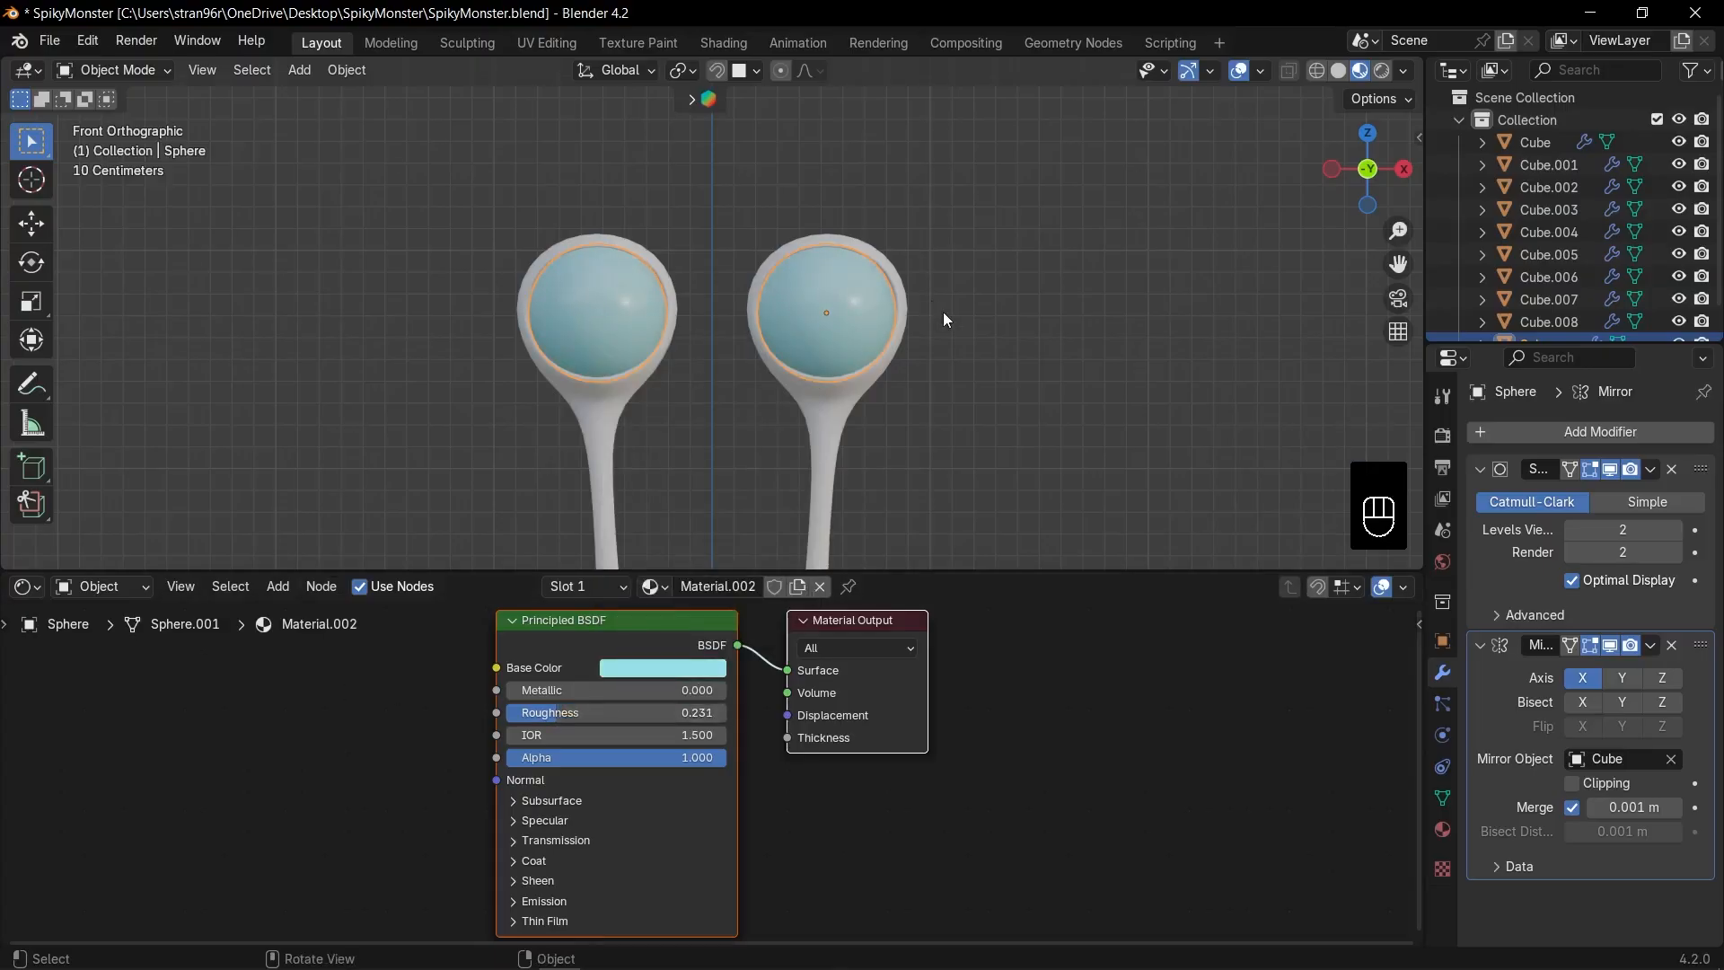
Step: Select the eyeball's central front faces and assign them to a second, new material slot for the pupil
scroll(944, 314, up, 3)
scroll(968, 316, up, 2)
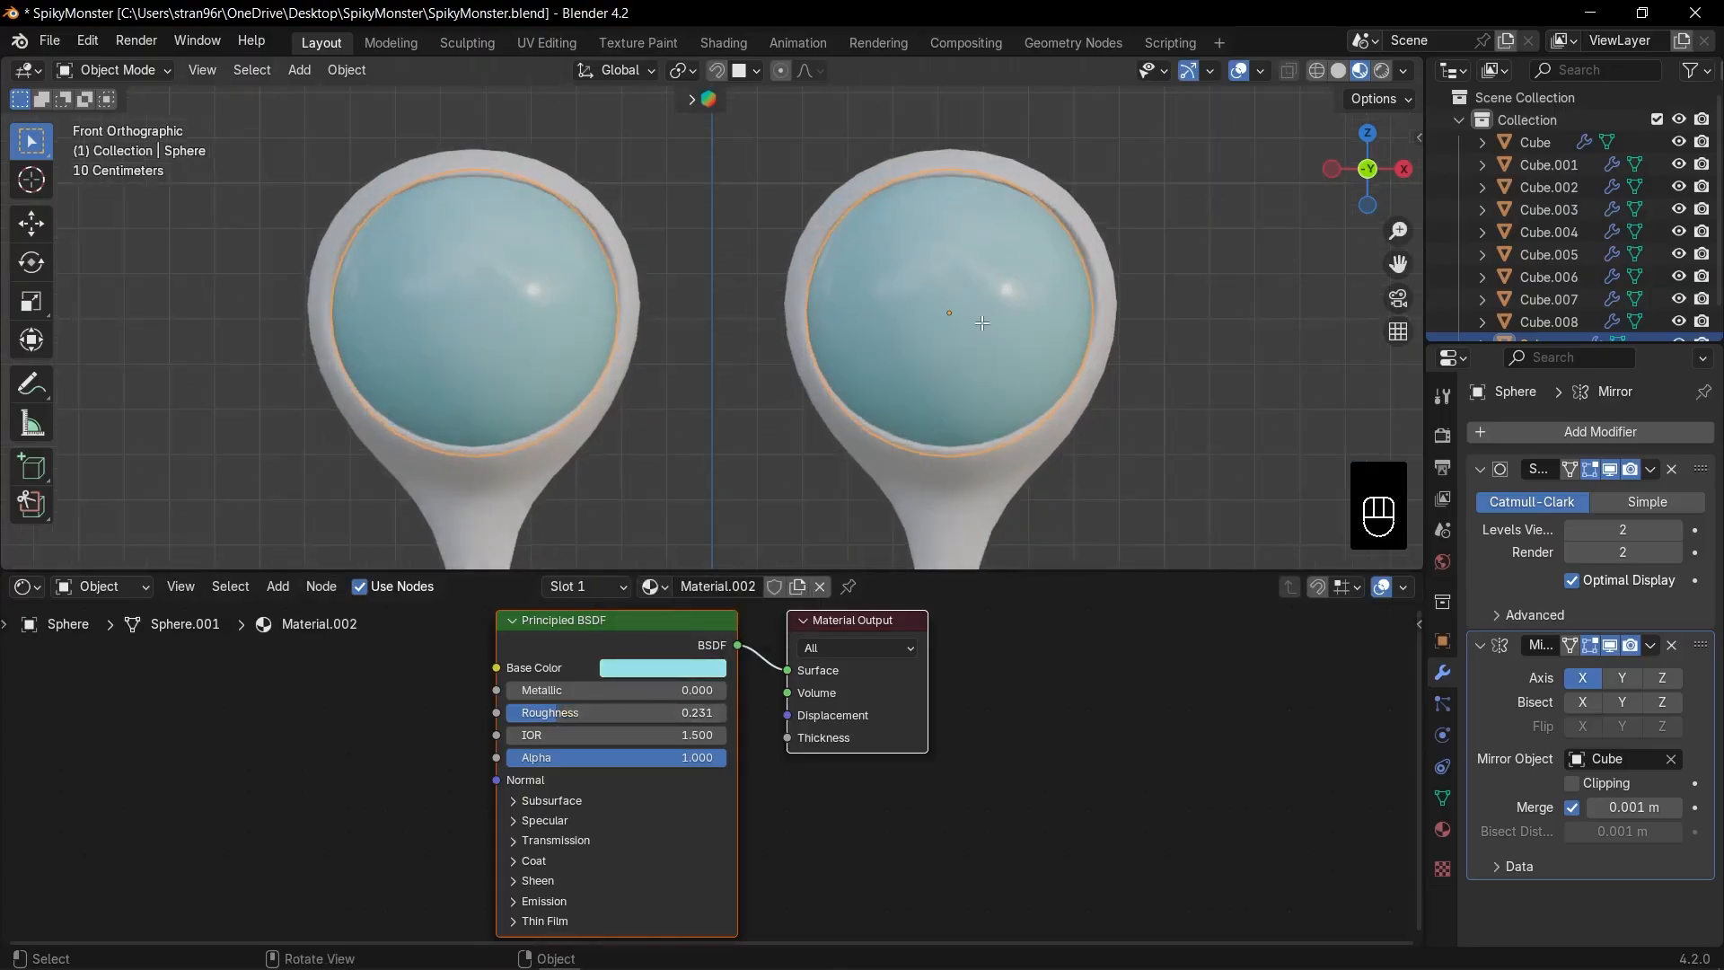
key(Tab)
key(3)
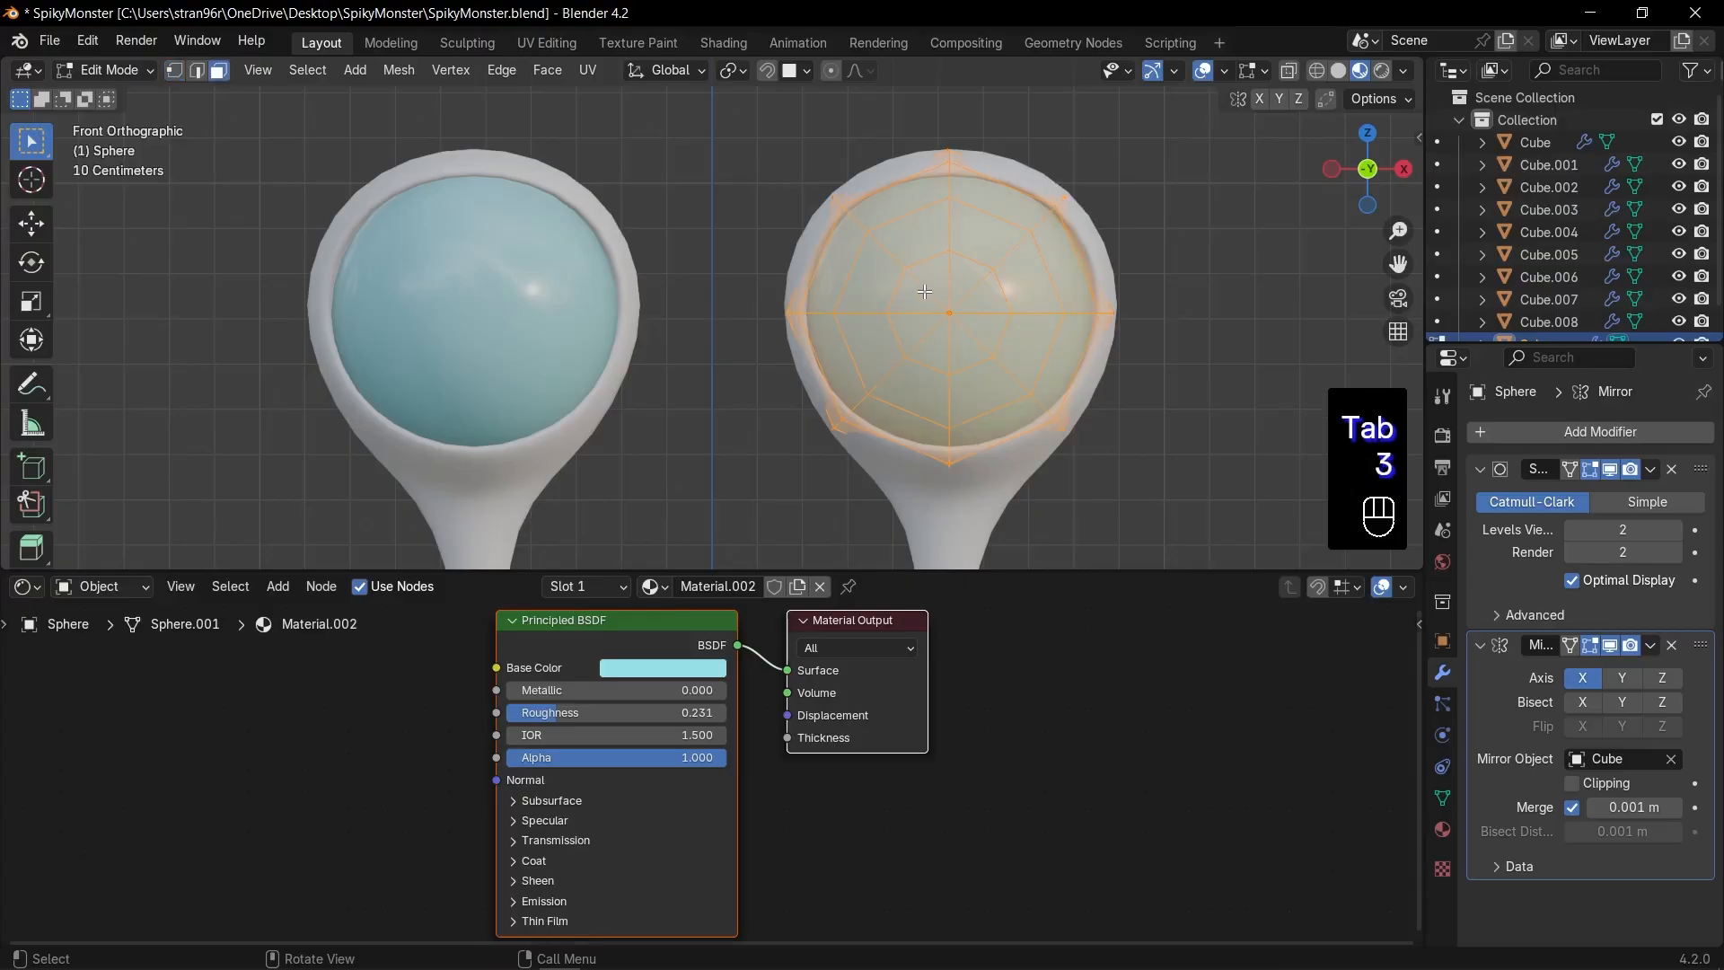
click(977, 336)
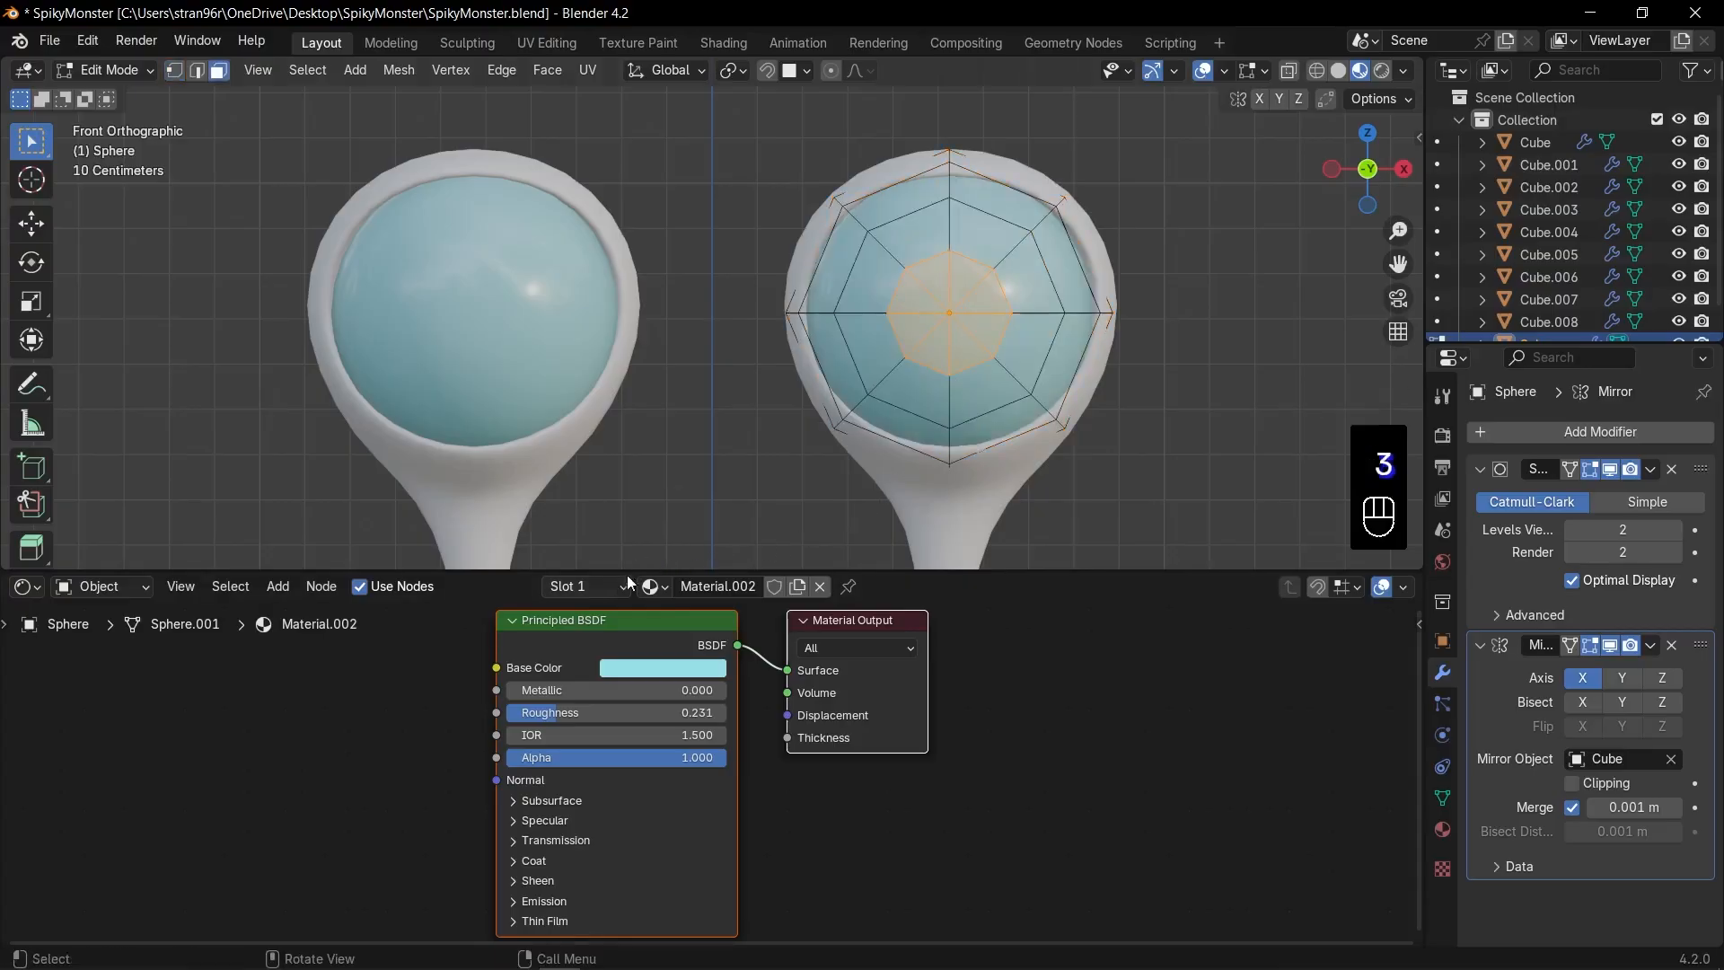
click(607, 586)
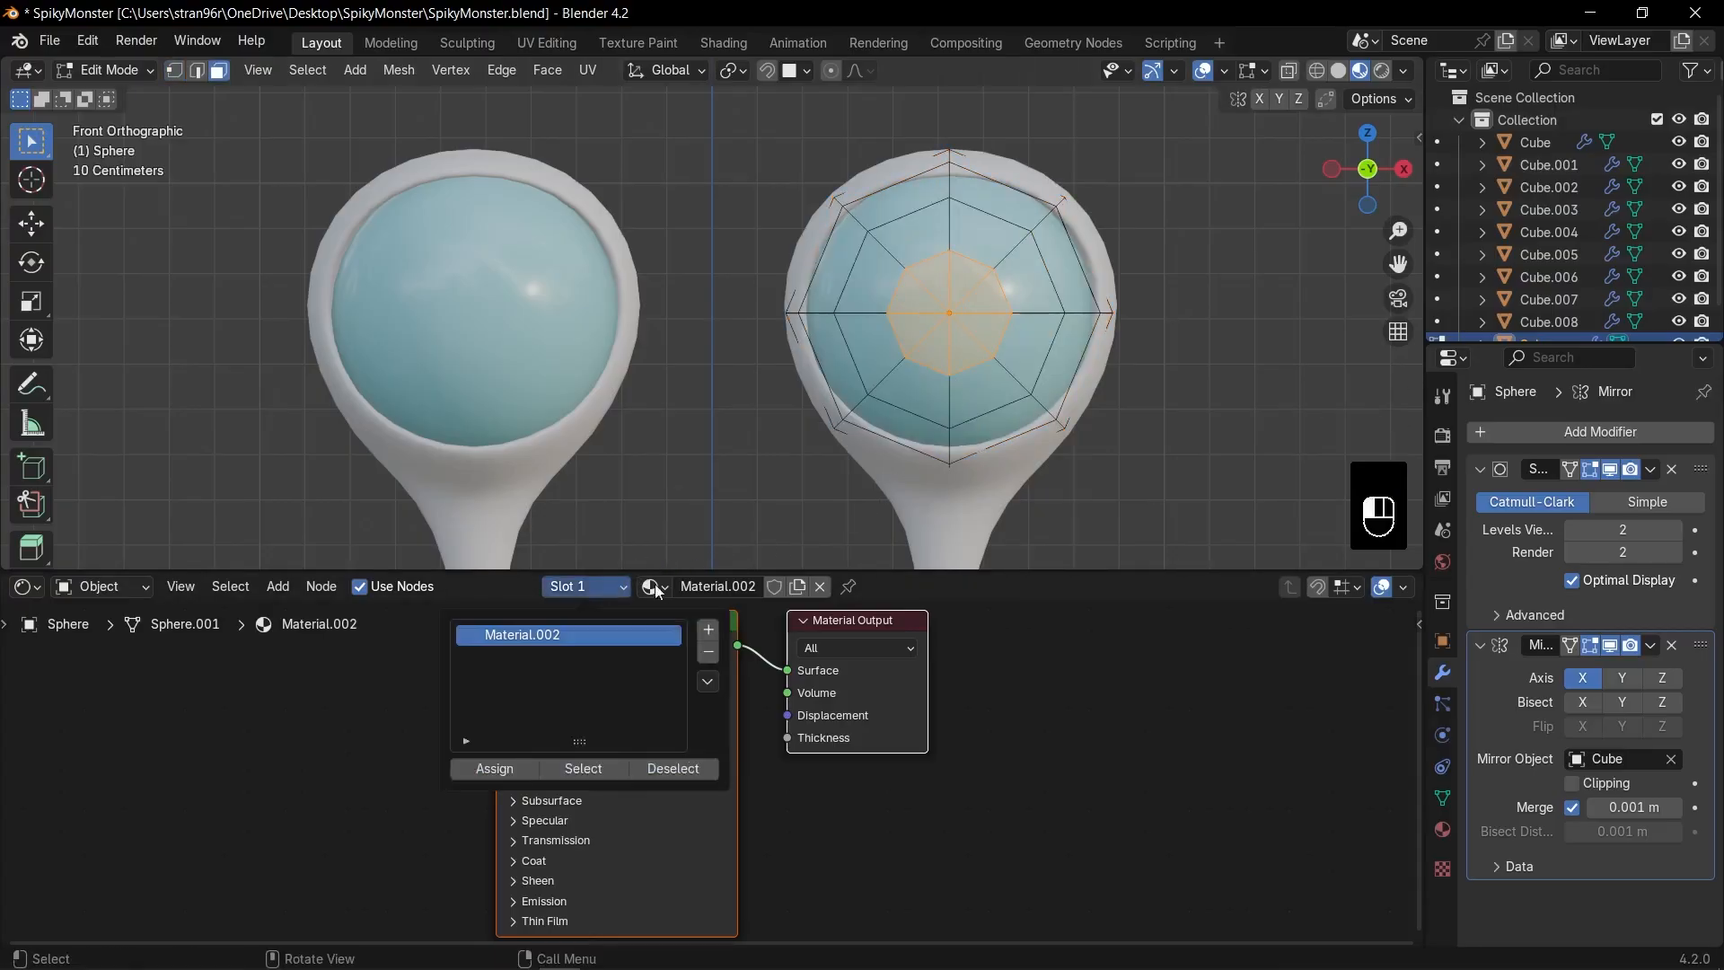
click(707, 629)
click(494, 768)
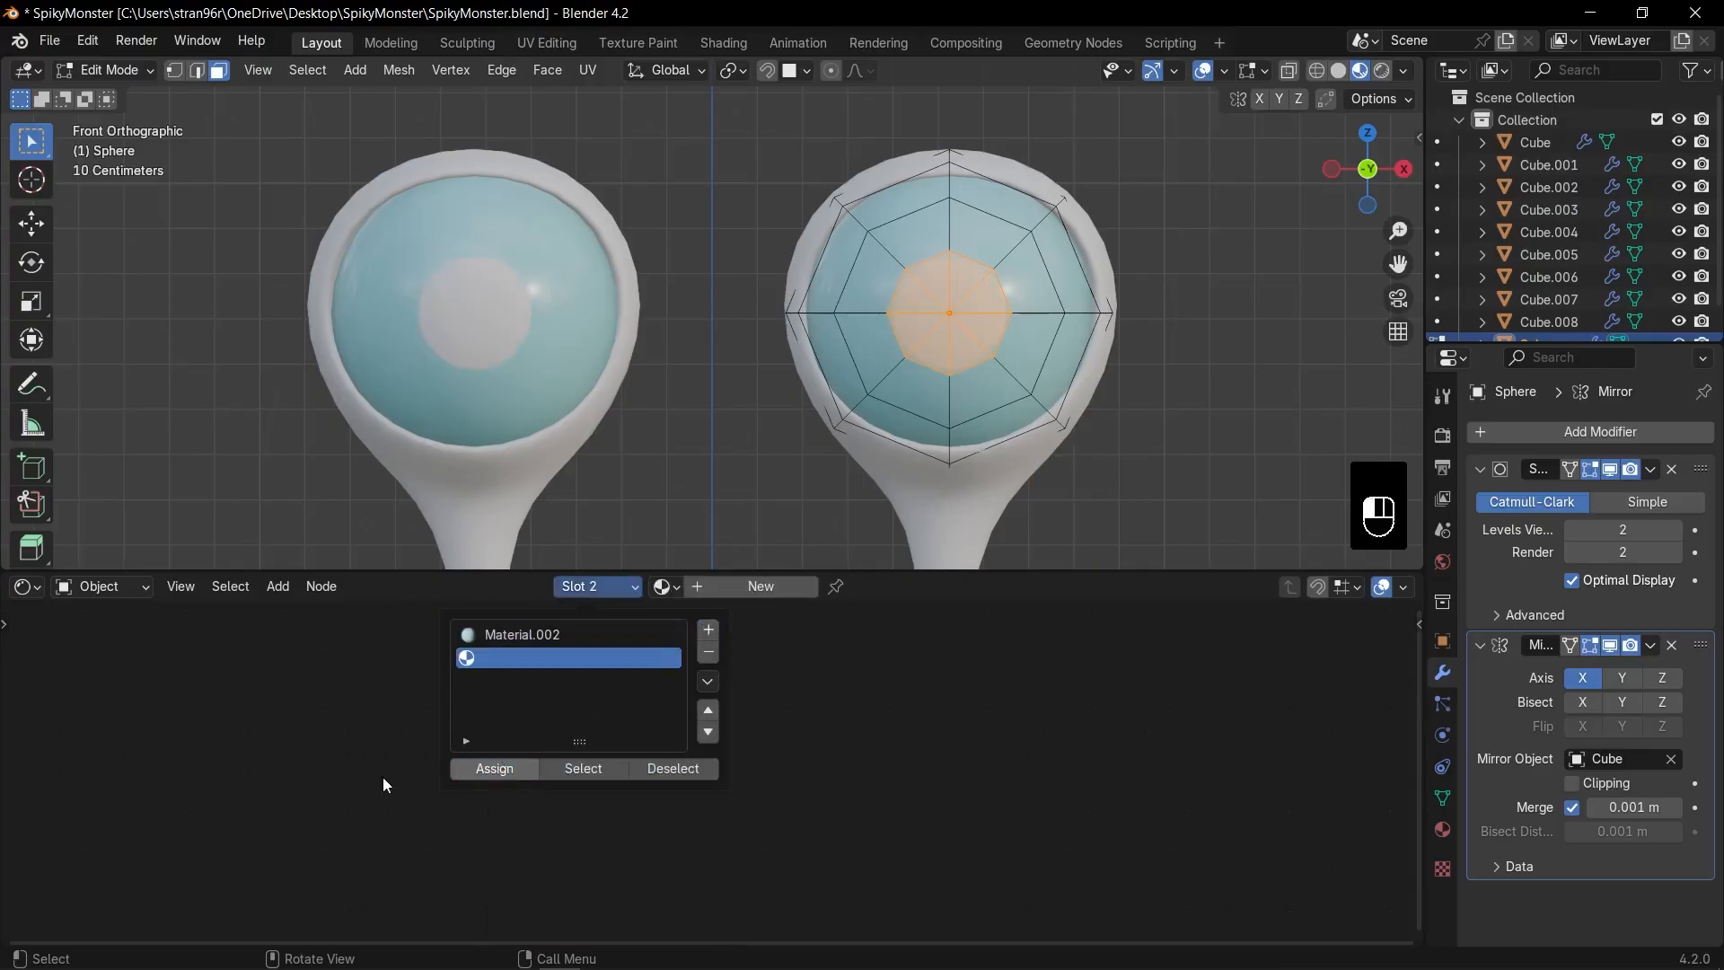
Step: Create a dark teal pupil material with a roughness of 0.202 in the second slot and return to Object Mode
click(758, 584)
click(666, 669)
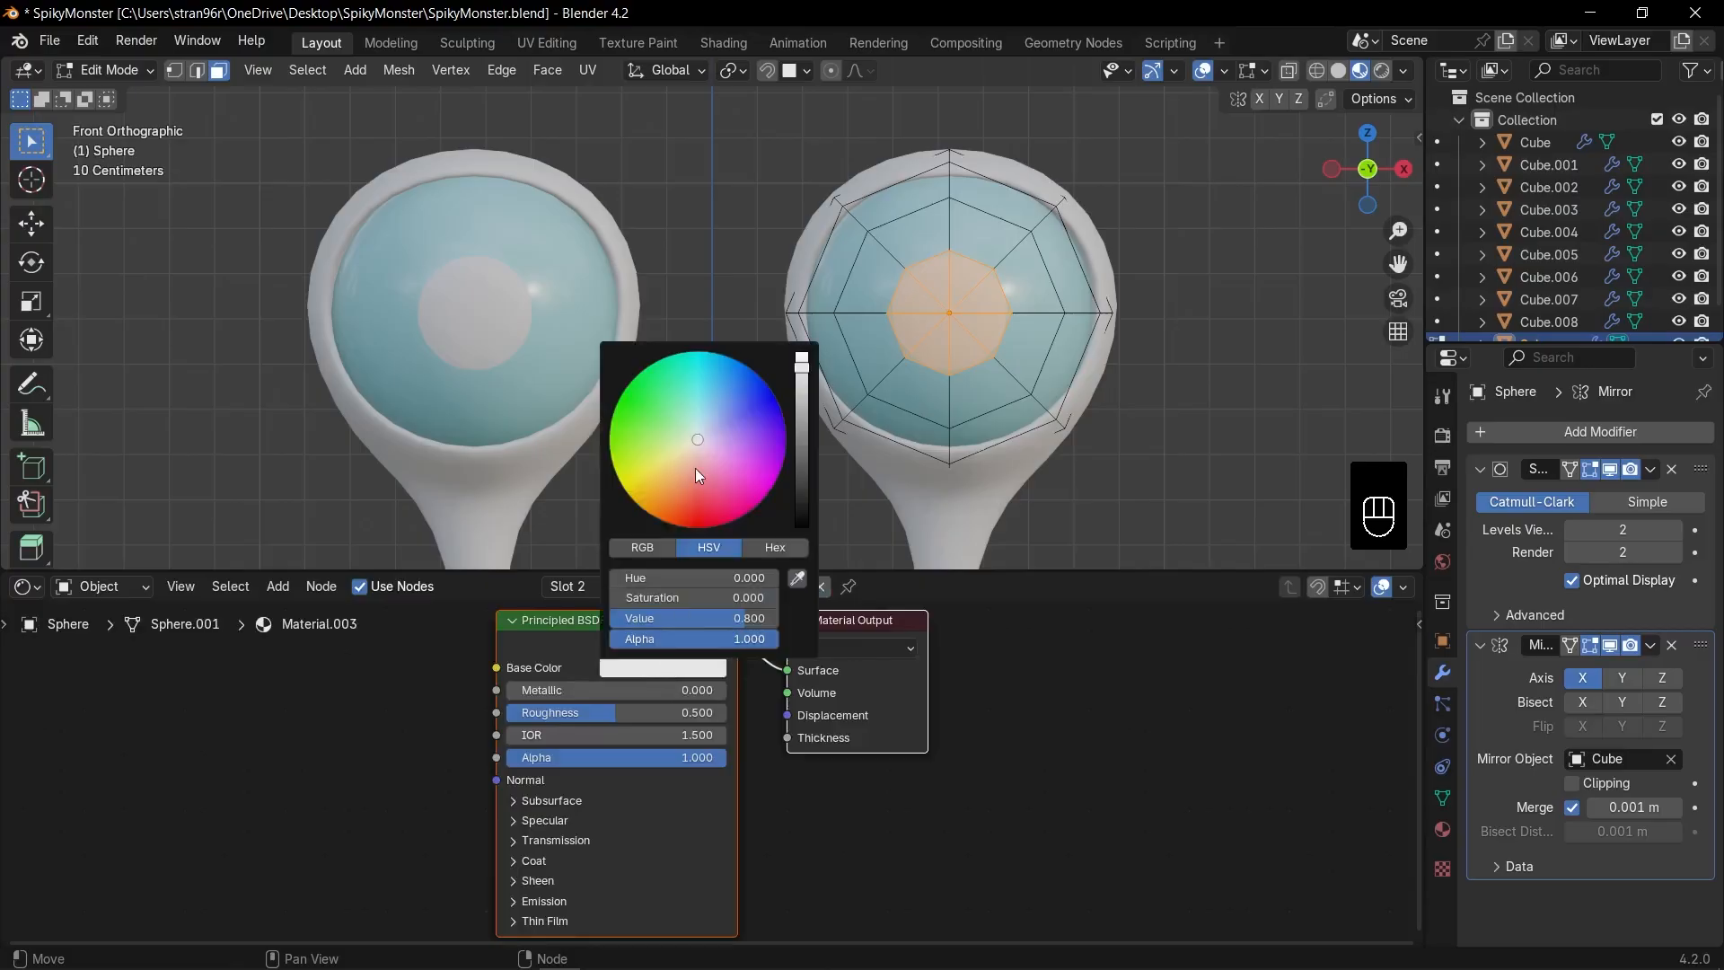
drag(697, 439, 710, 384)
drag(802, 384, 802, 487)
drag(619, 713, 554, 713)
key(Tab)
Step: Set the base color of the monster body's material to orange
scroll(940, 406, down, 10)
shift+middle_drag(881, 447, 885, 337)
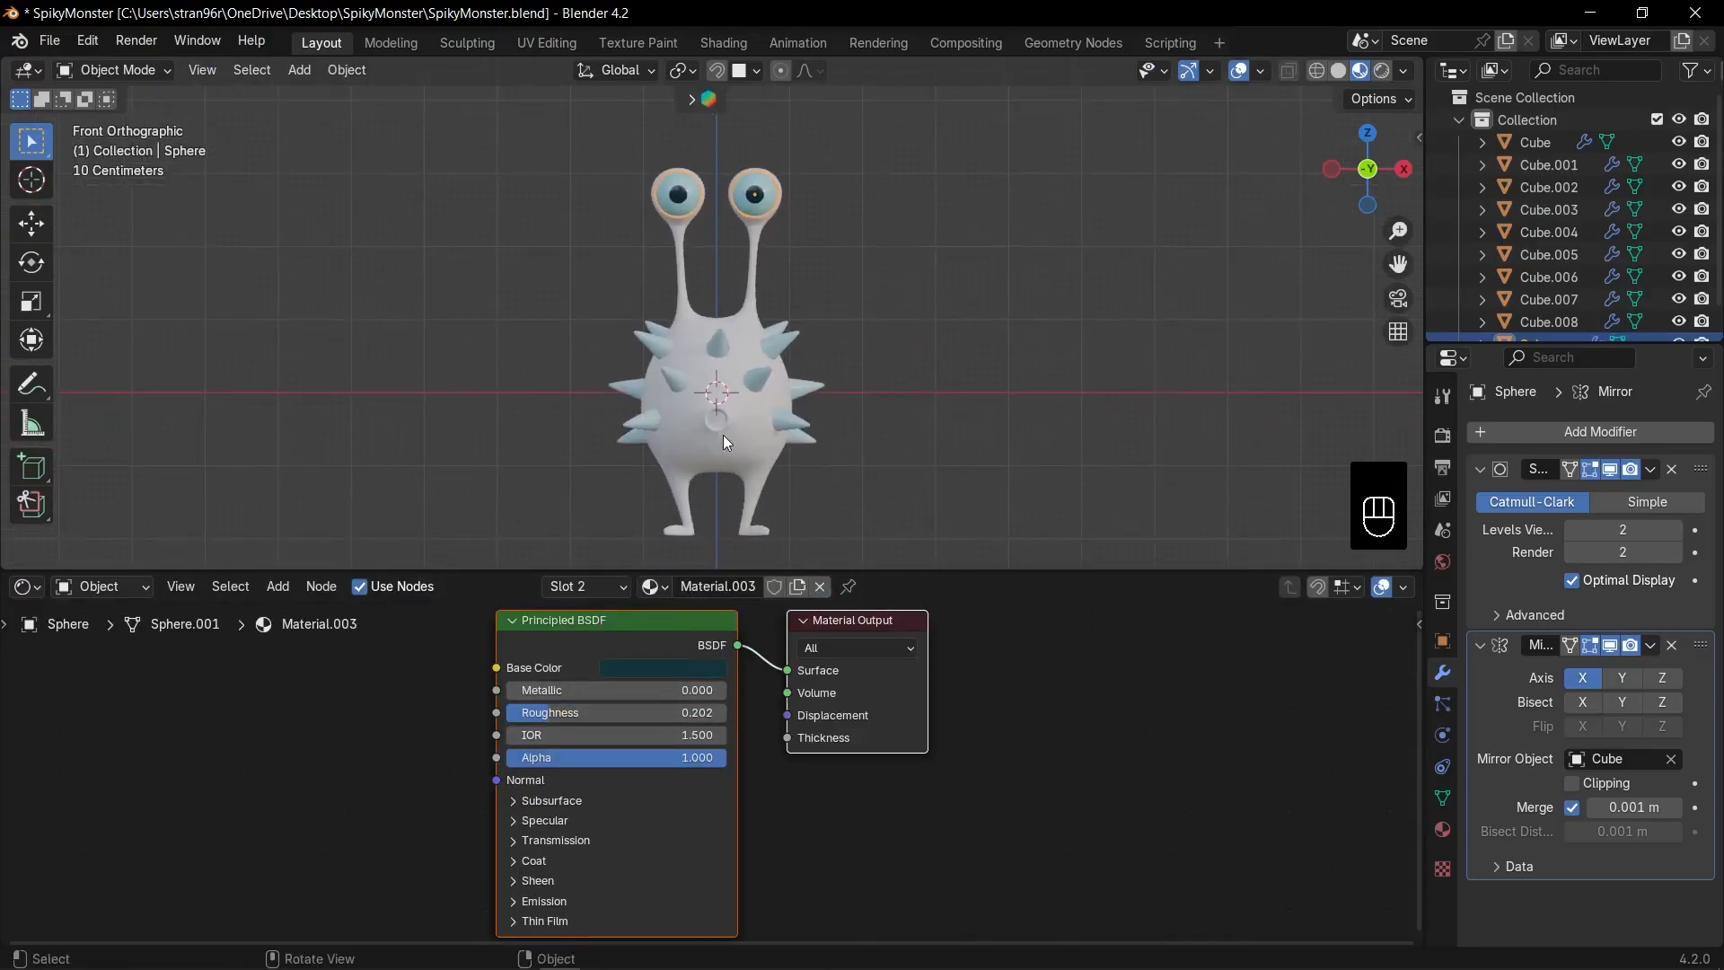
click(741, 442)
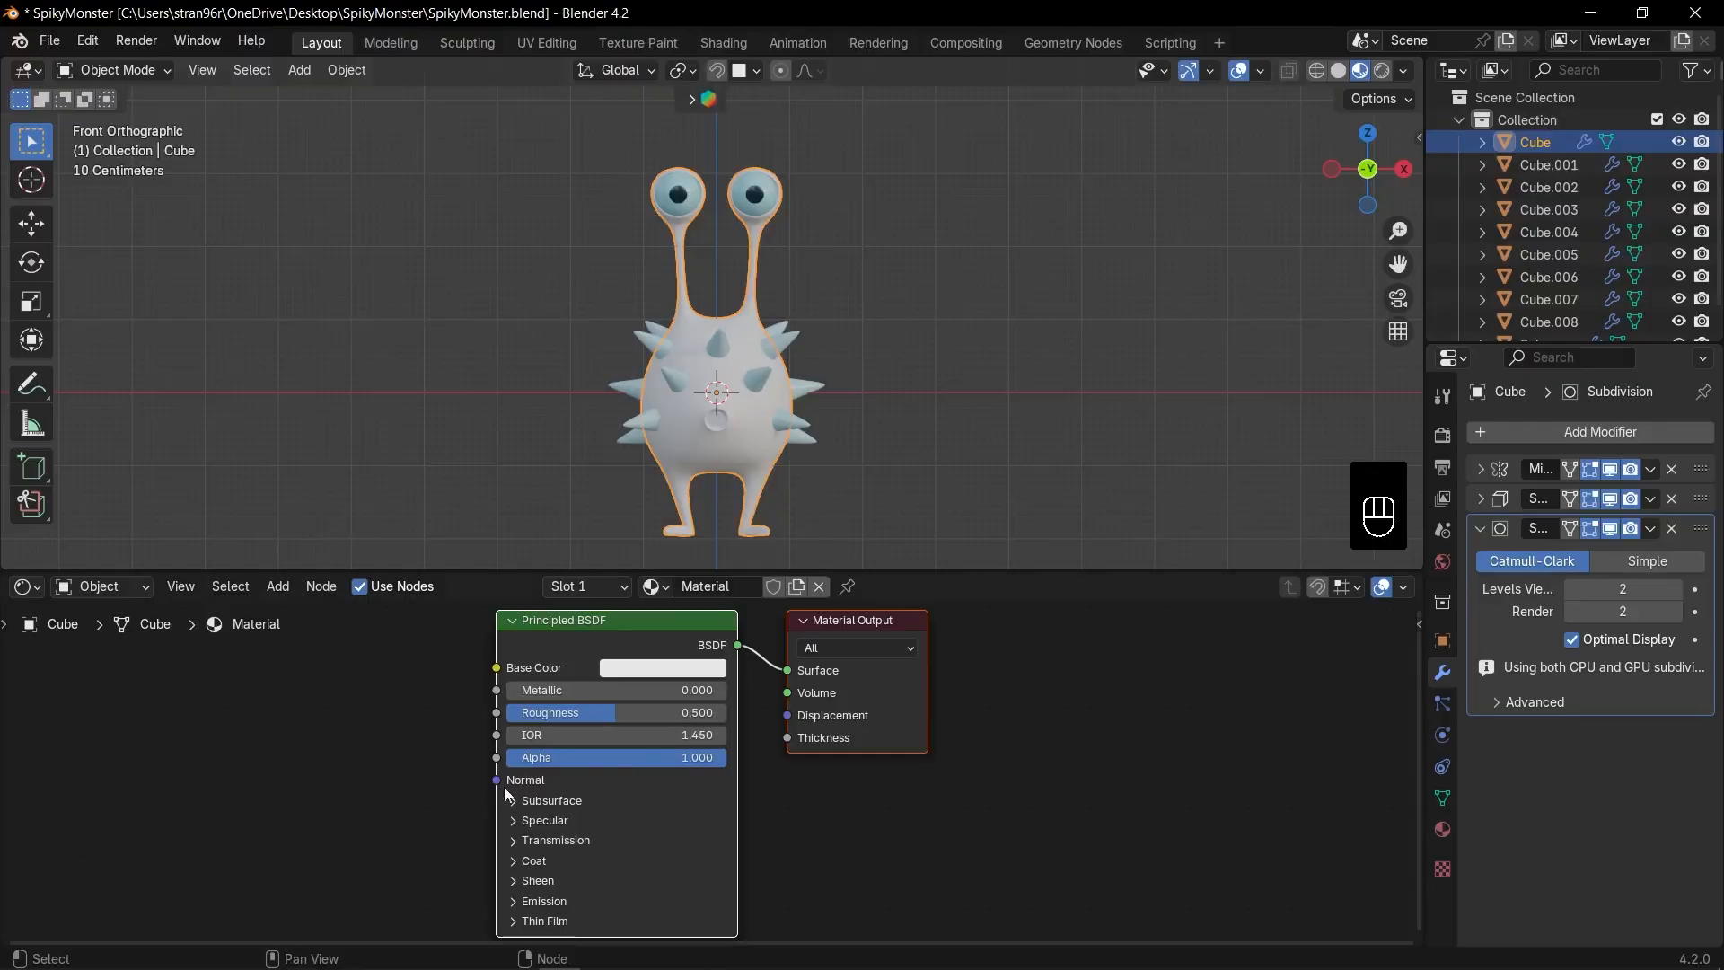
middle_drag(422, 781, 667, 808)
click(889, 682)
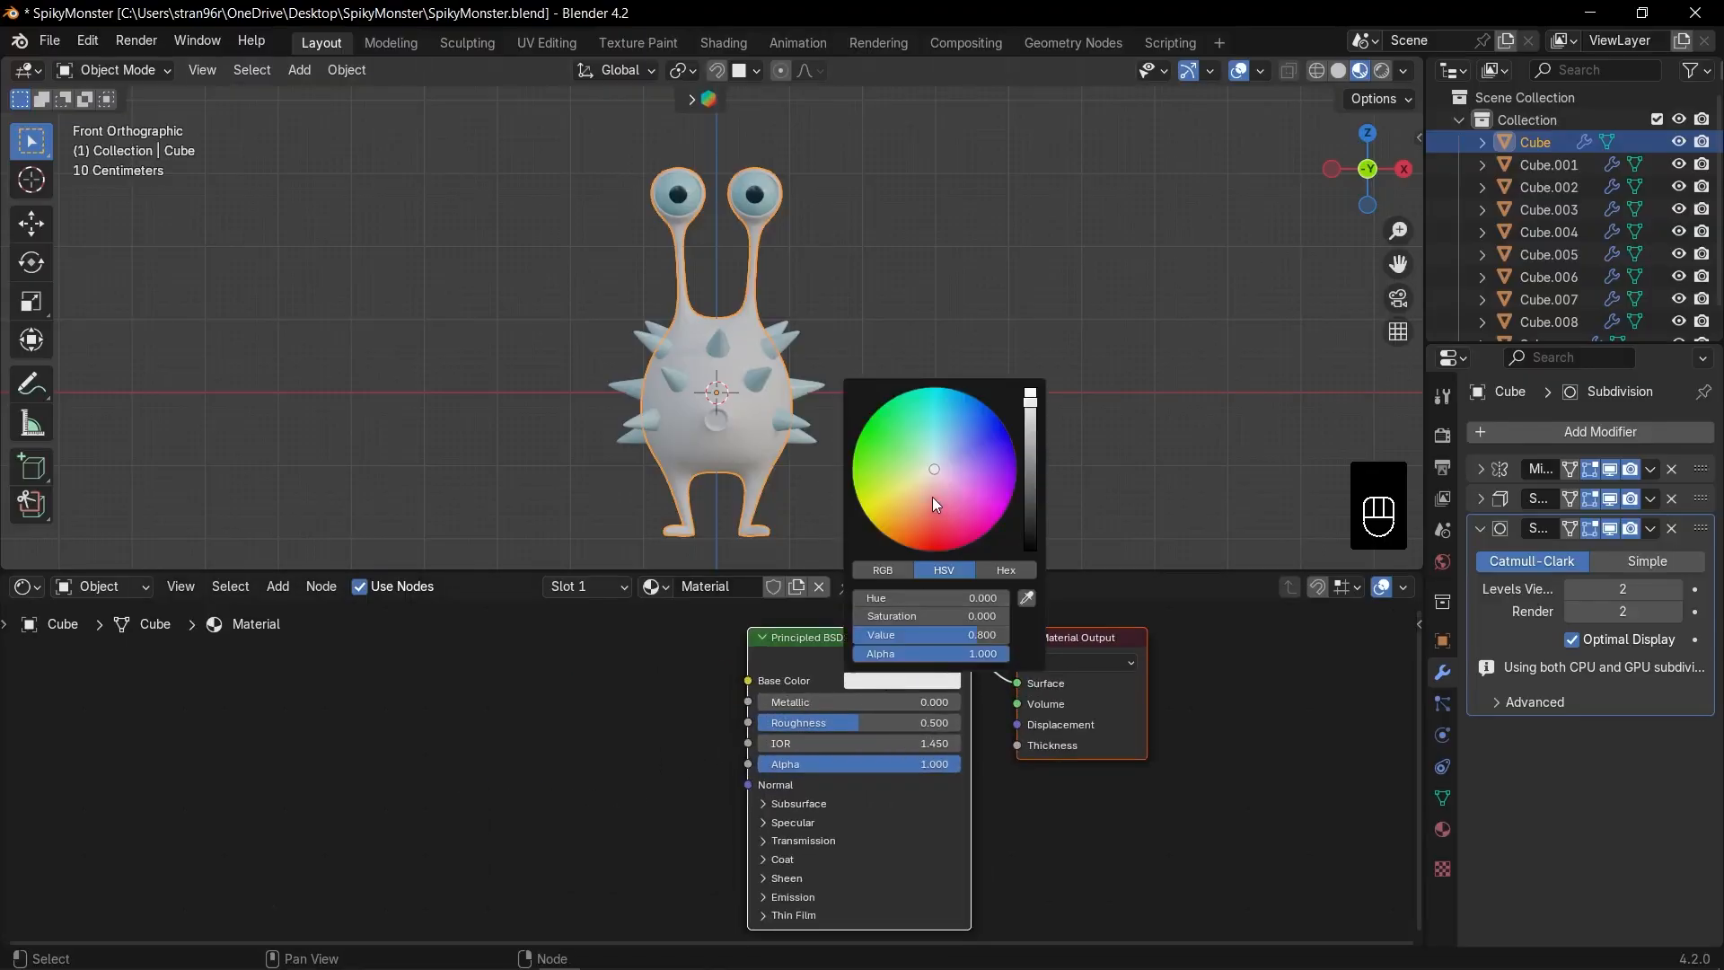
click(932, 498)
Step: Add a Noise Texture node to the body's material, ahead of the Principled BSDF
scroll(577, 766, down, 1)
key(shift+a)
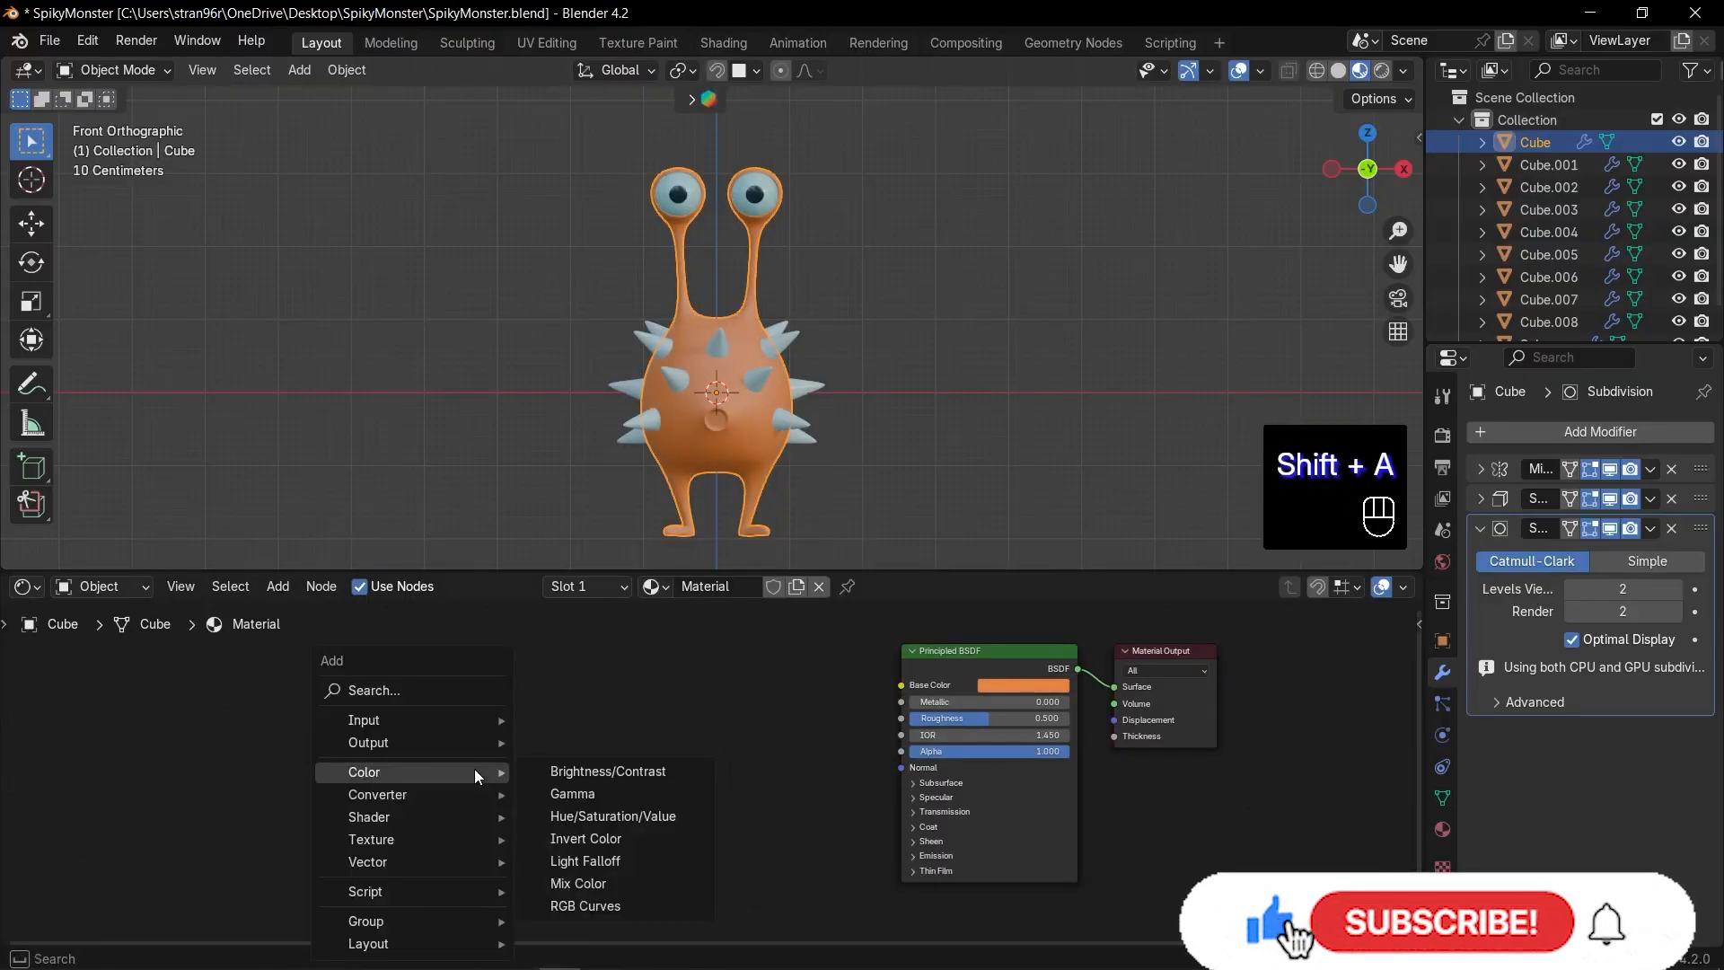
text(noi)
key(Return)
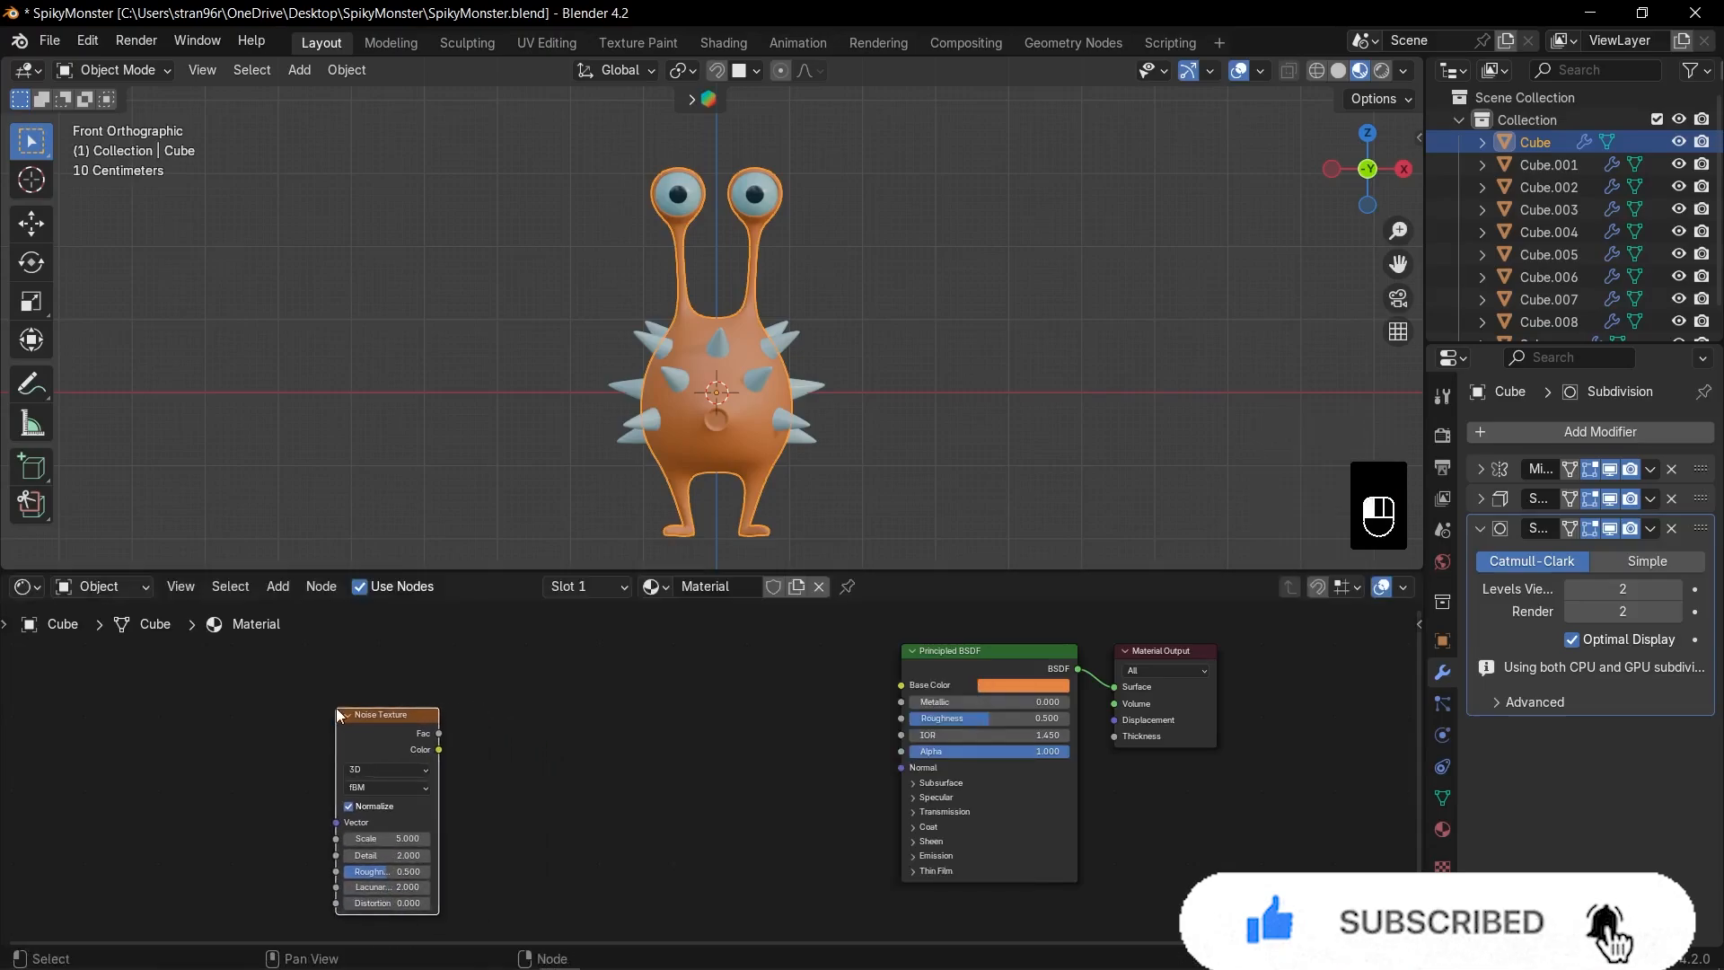
scroll(404, 729, up, 1)
click(305, 724)
Step: Feed the noise Fac output into a new Color Ramp, with the black stop moved inward and the white stop at 0.876
drag(305, 724, 419, 745)
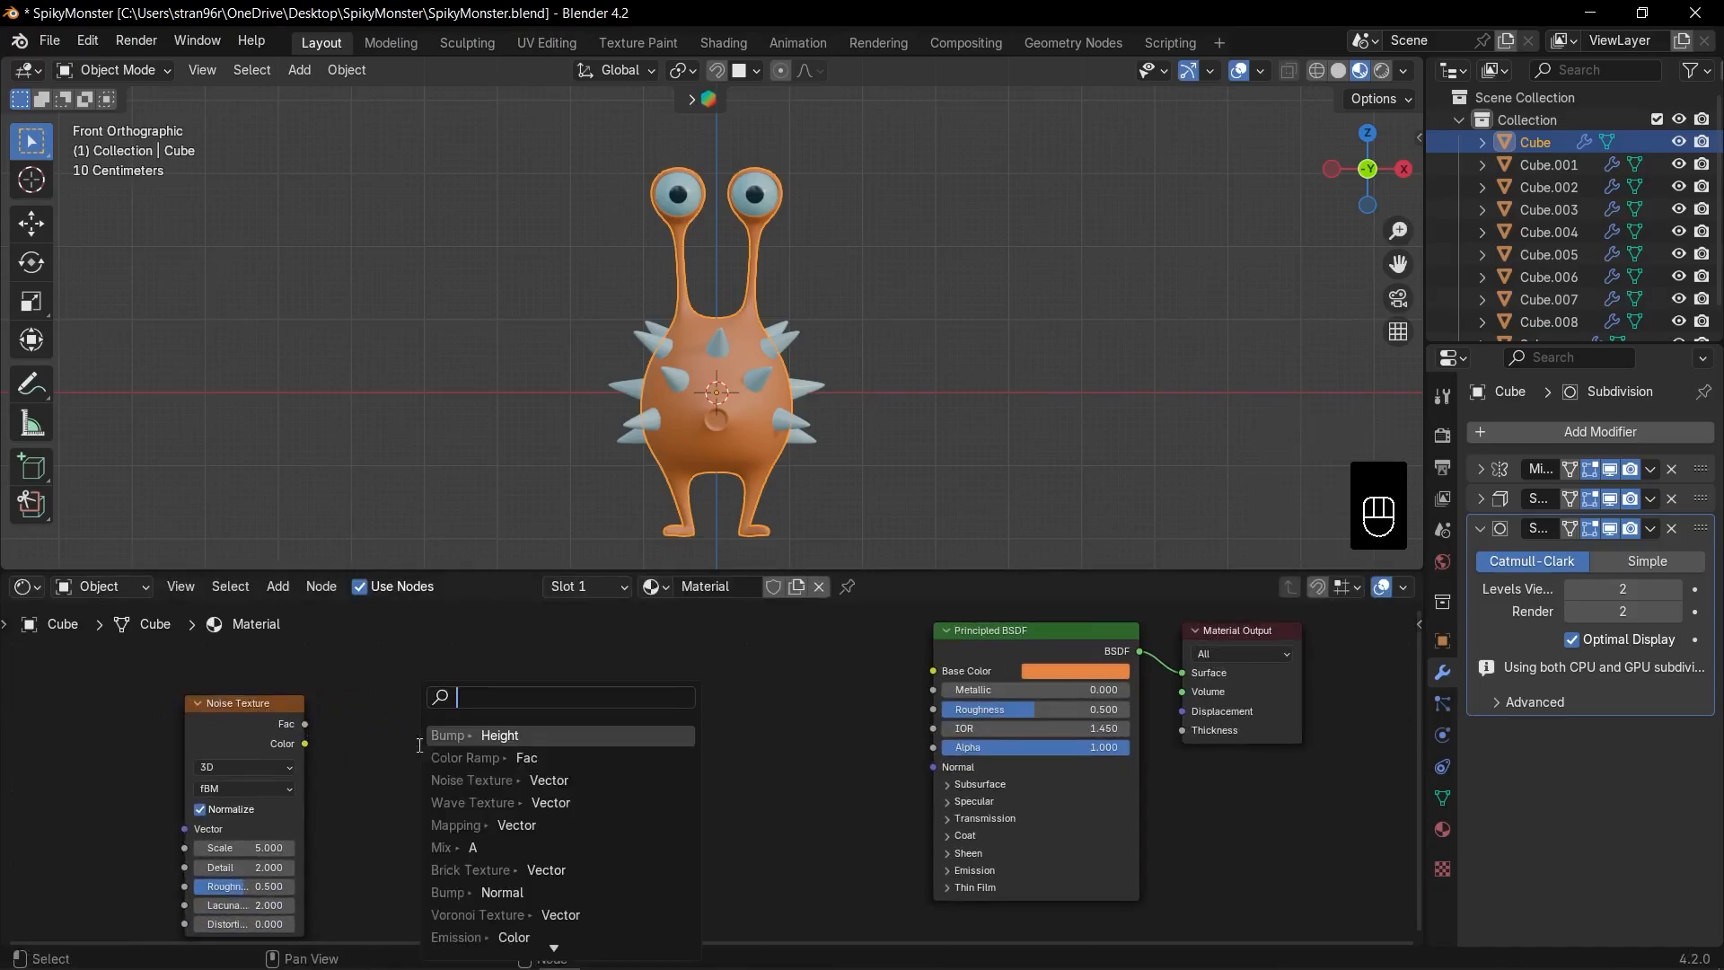
text(colo)
key(Return)
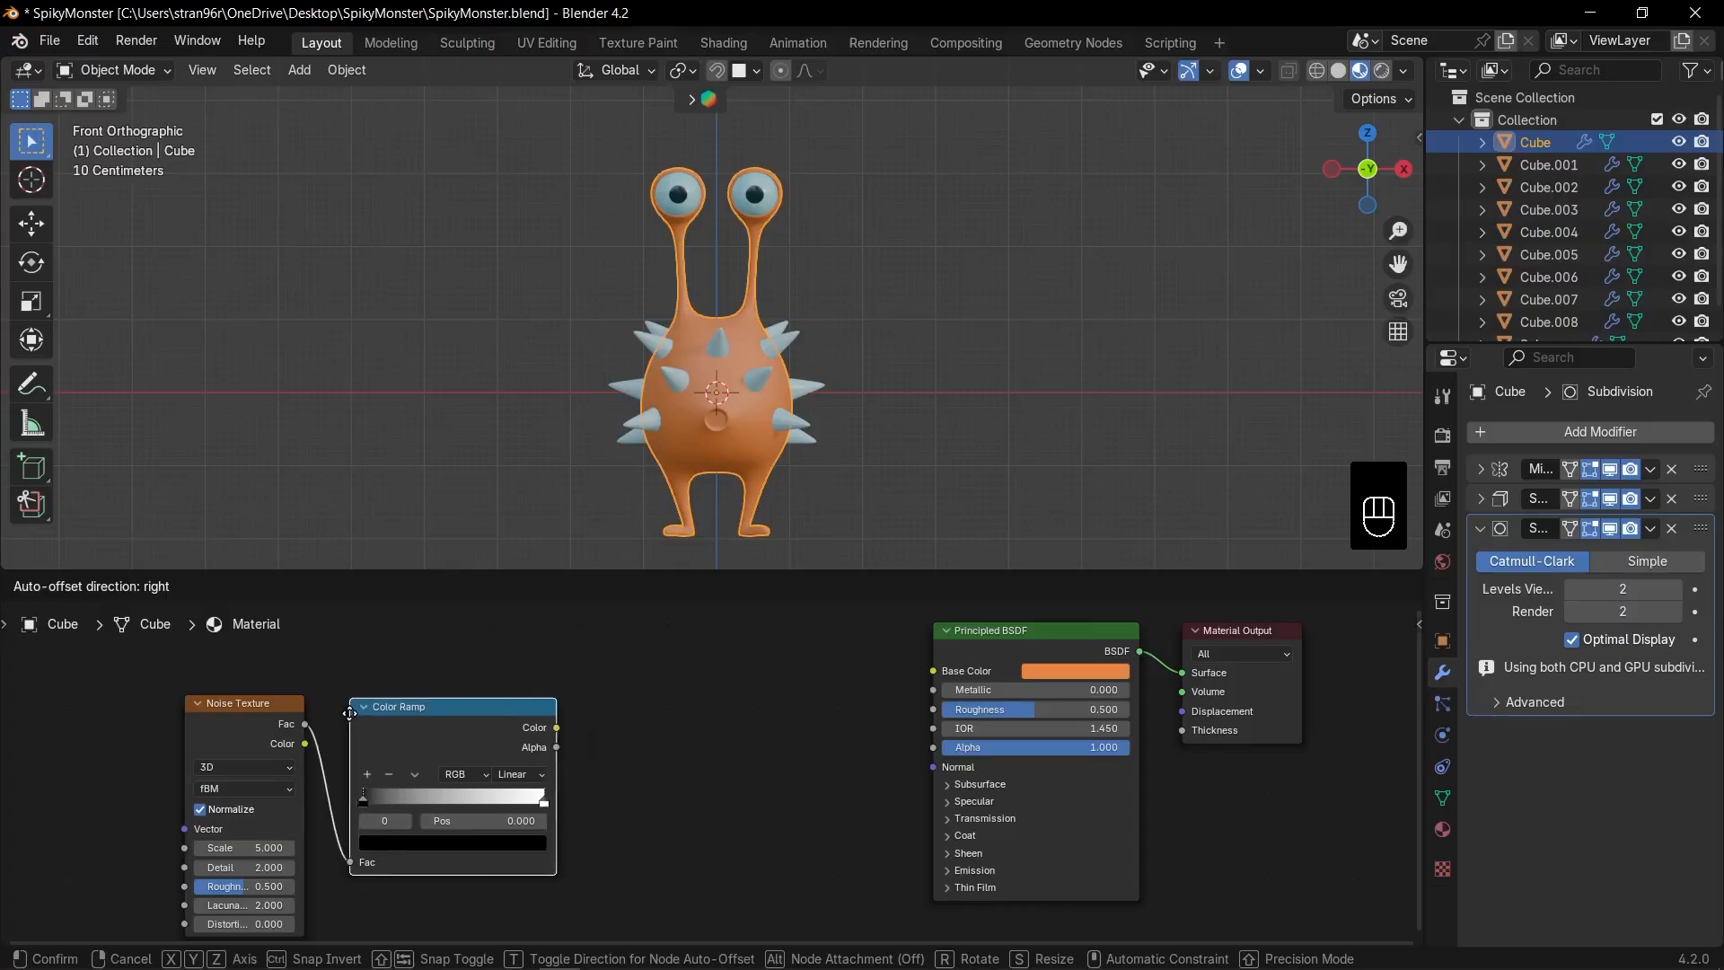
click(361, 794)
drag(359, 797, 401, 795)
drag(542, 799, 521, 805)
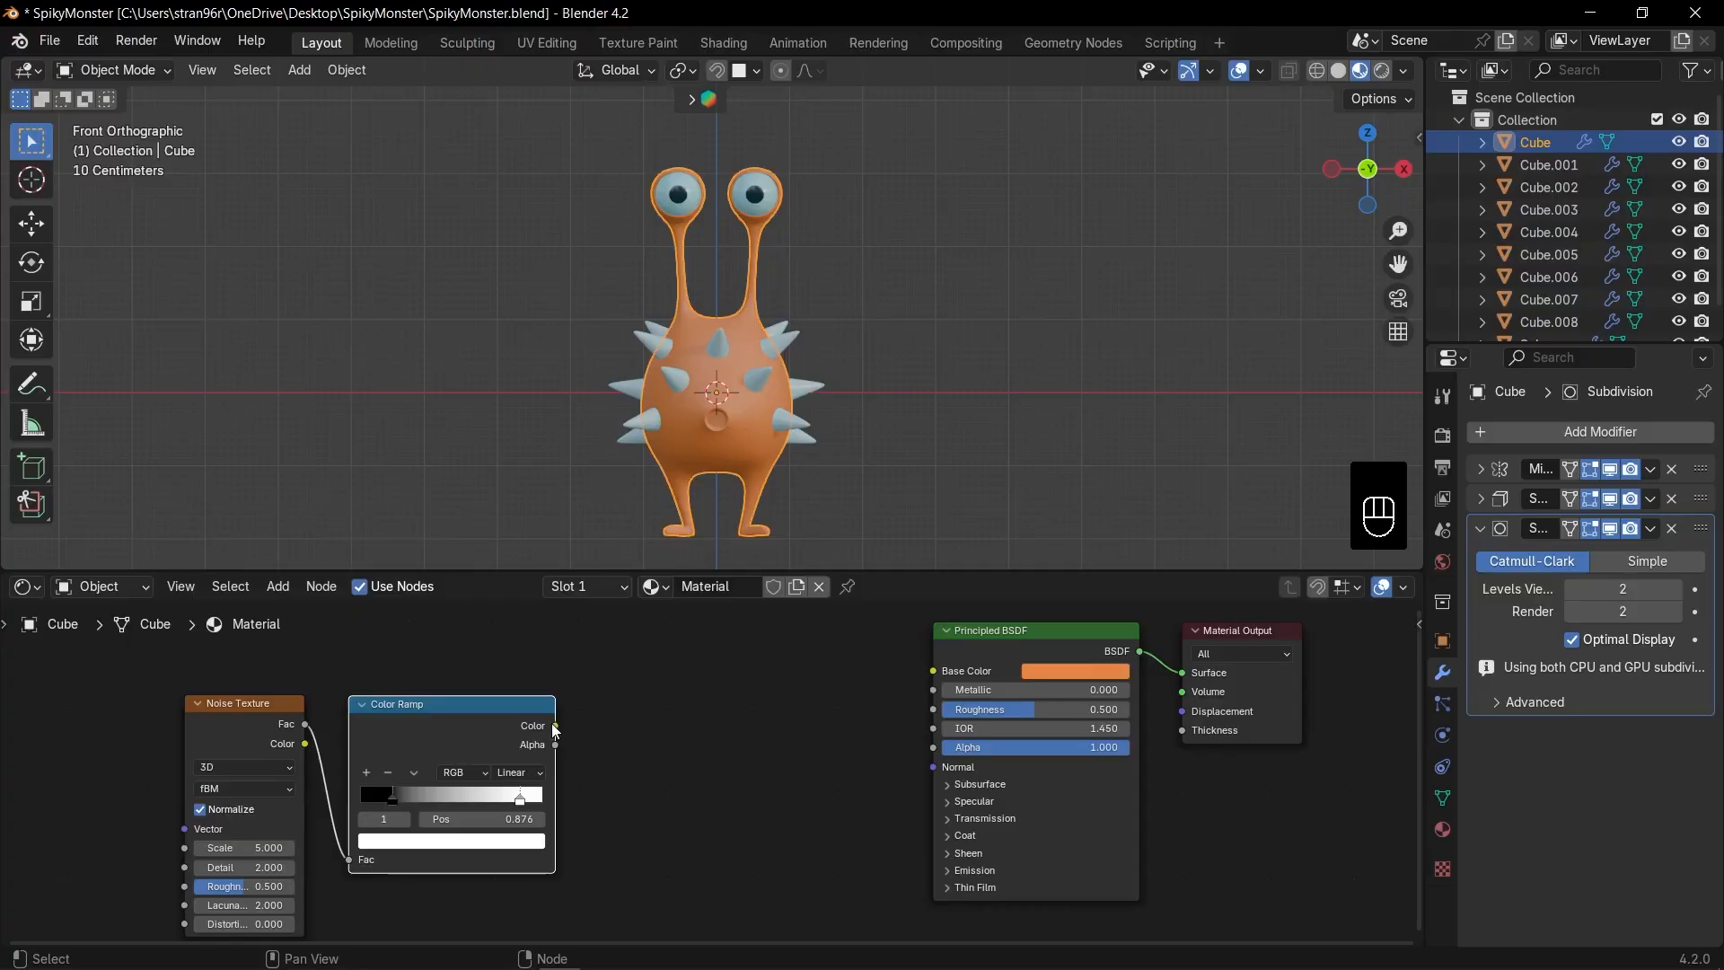
Step: Connect the Color Ramp through a new Bump node's Height to the Principled BSDF Normal, with bump strength 0.173
drag(557, 727, 739, 777)
click(784, 758)
click(809, 747)
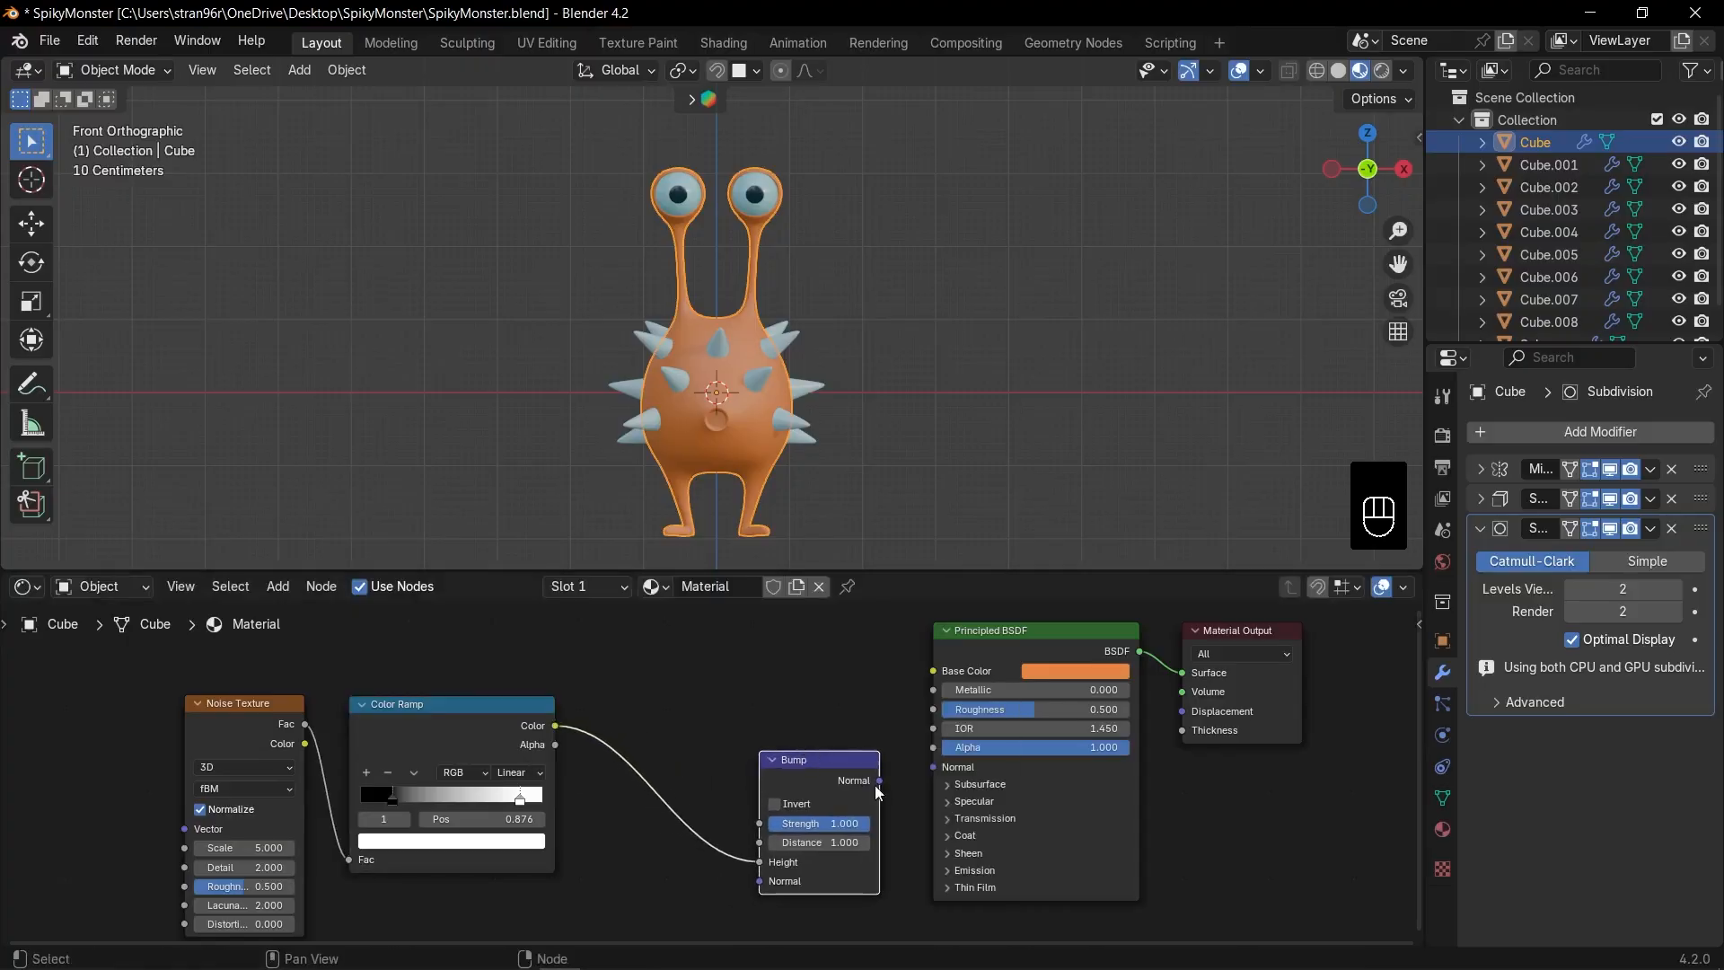
drag(880, 781, 933, 770)
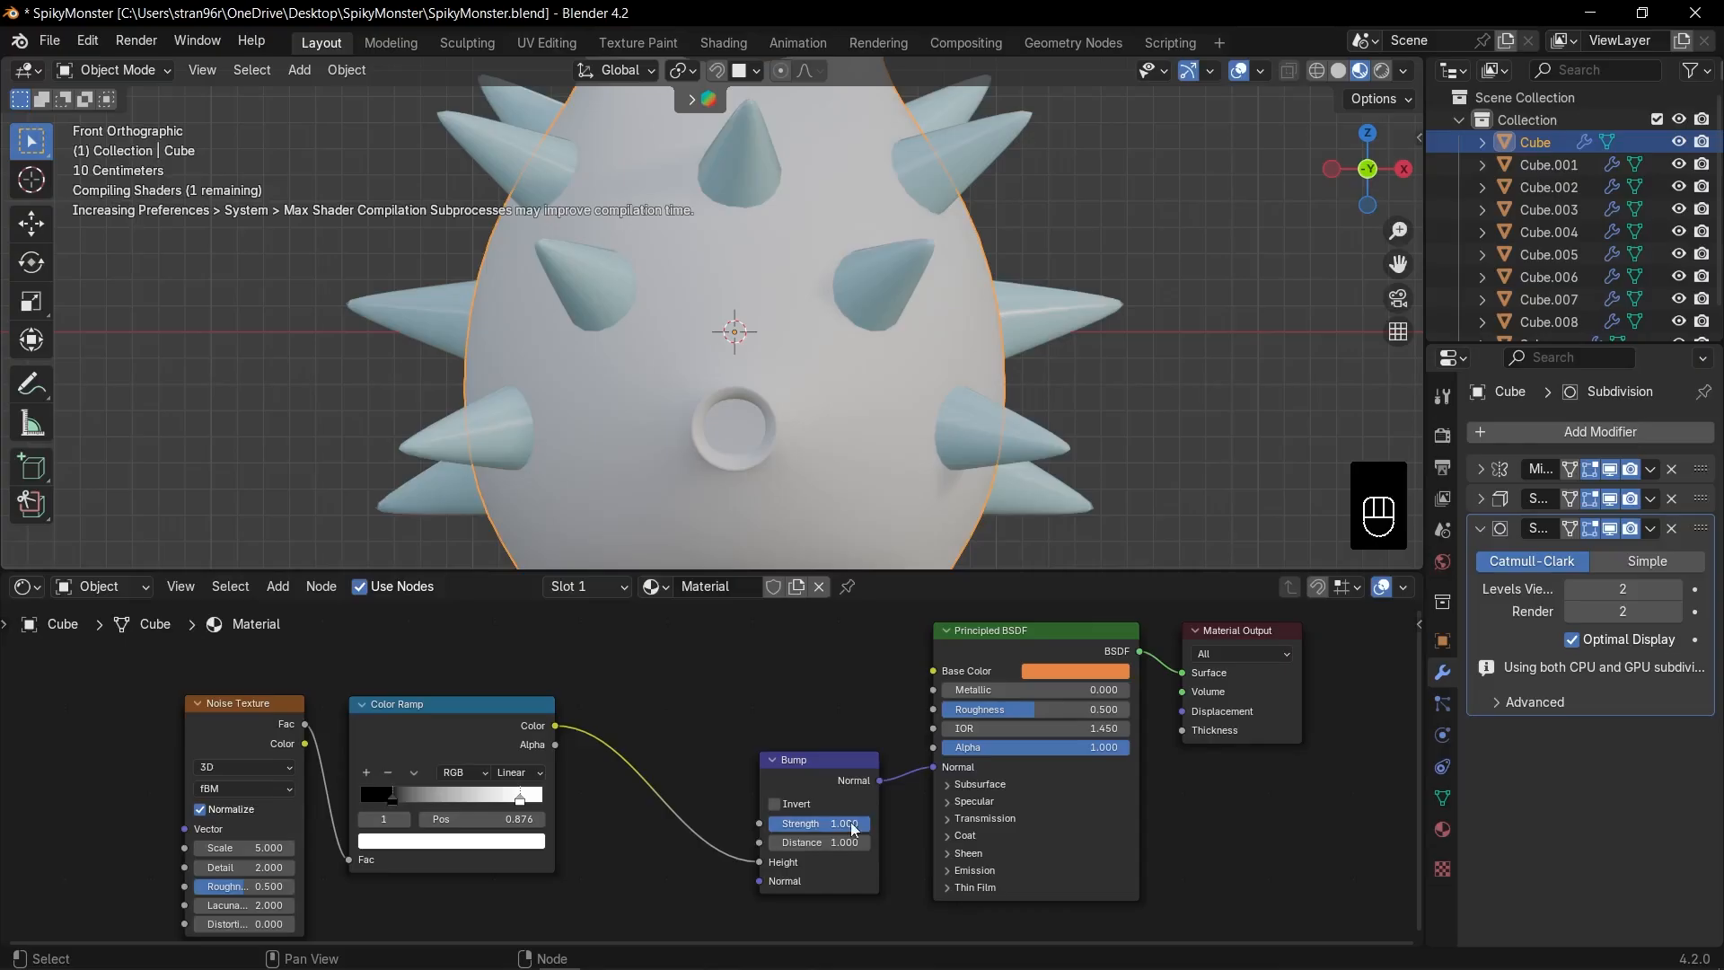
drag(847, 823, 797, 824)
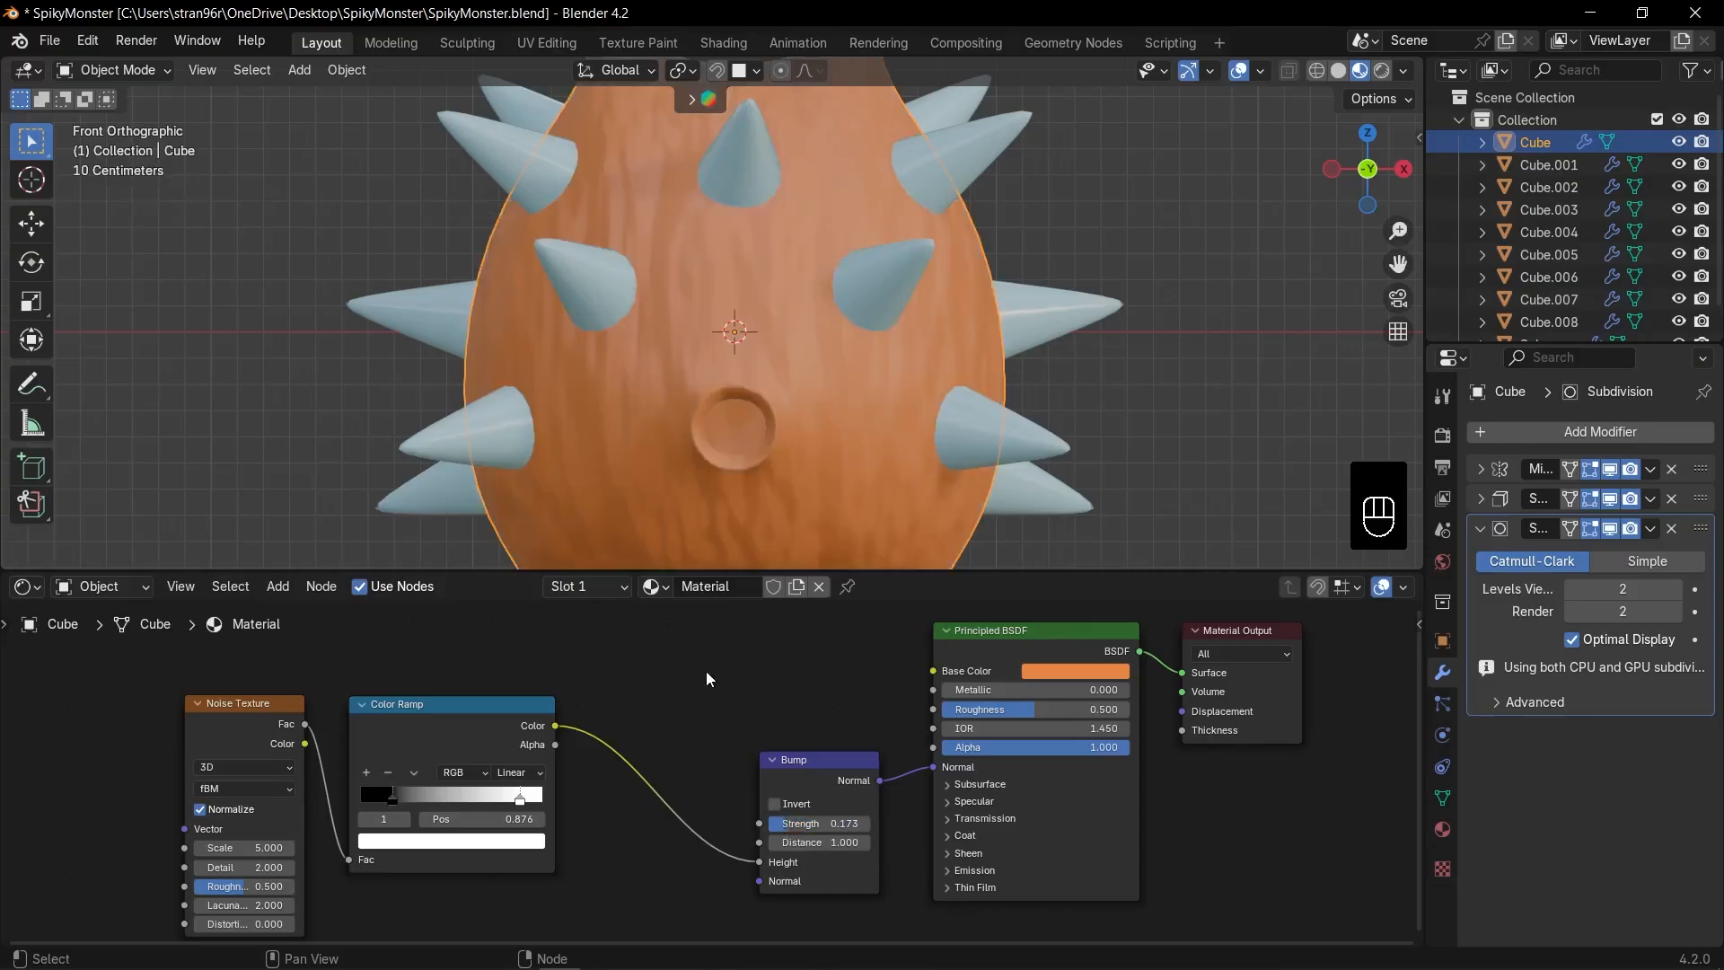
Step: Set the Noise Texture's scale to 22 and its roughness to 0.640
scroll(594, 771, up, 2)
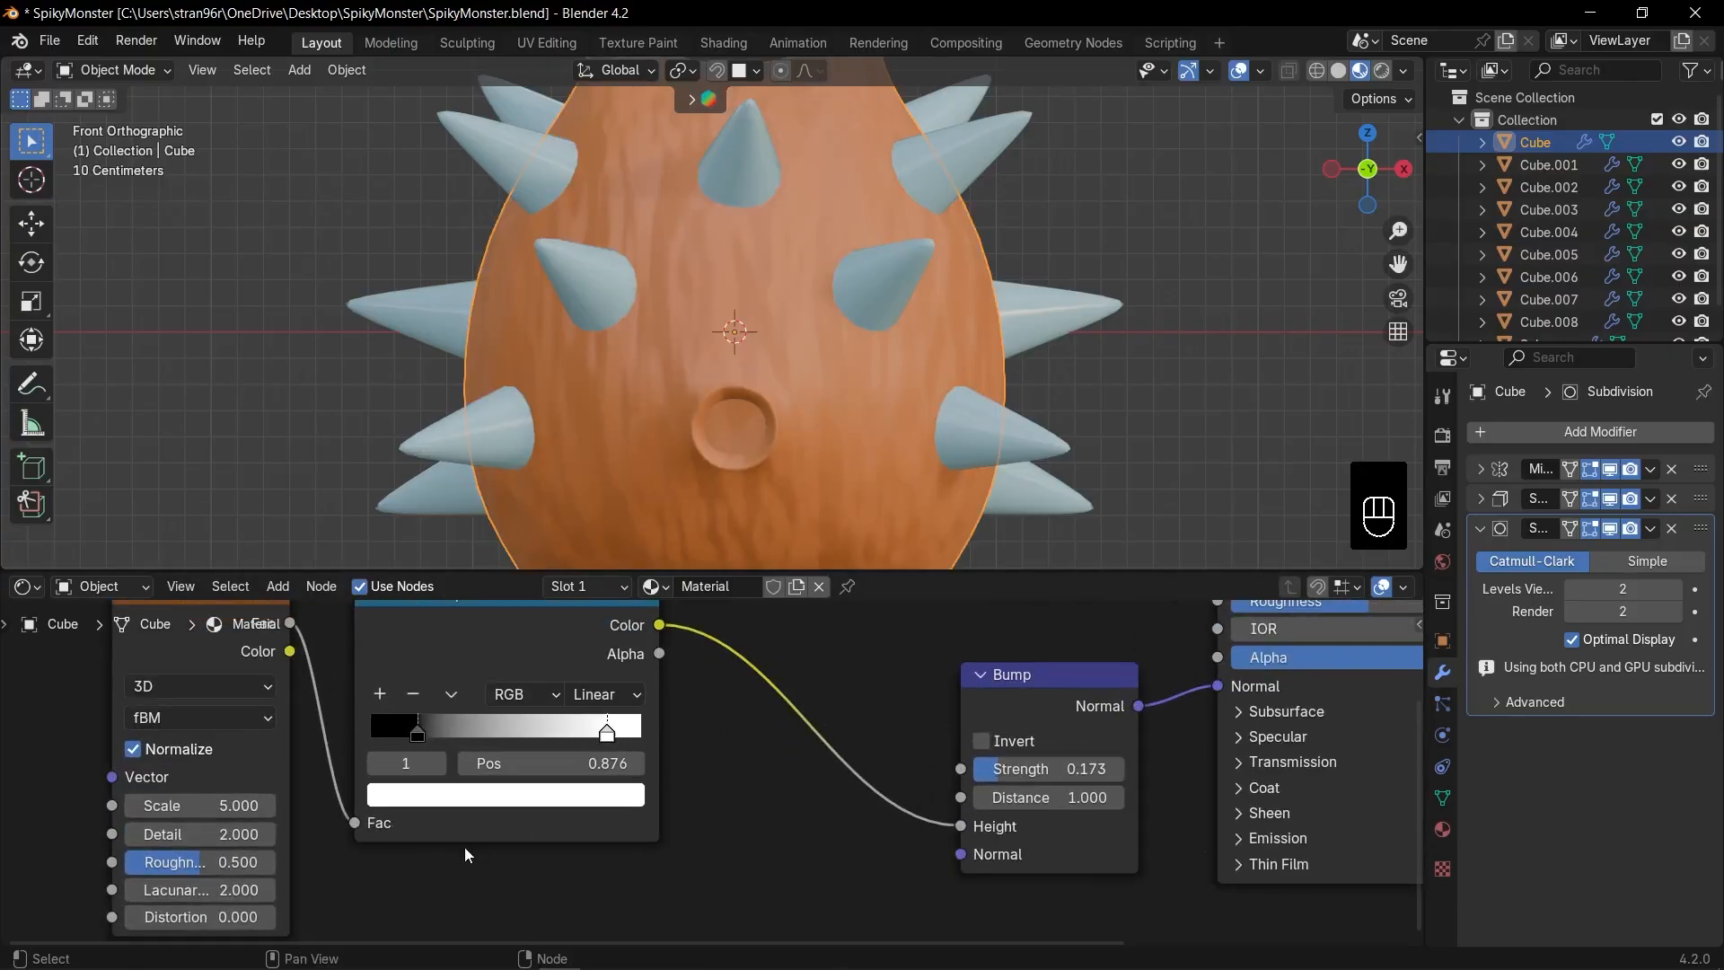
middle_drag(465, 848, 675, 796)
scroll(675, 795, up, 1)
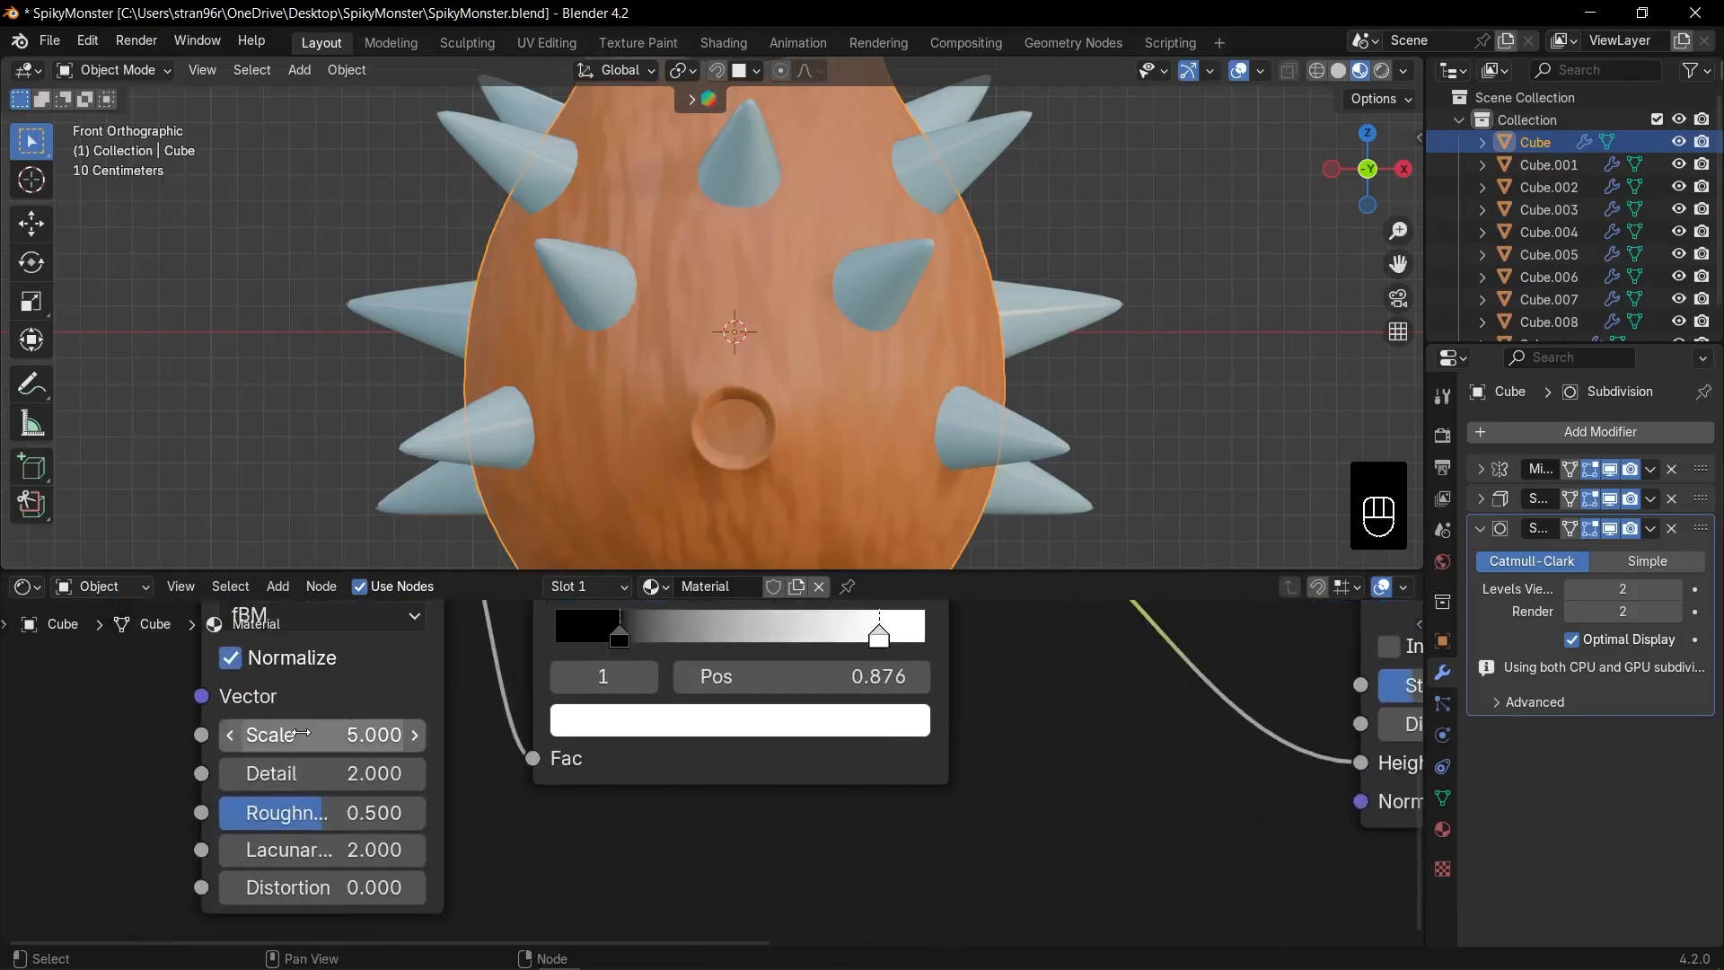
drag(300, 733, 445, 734)
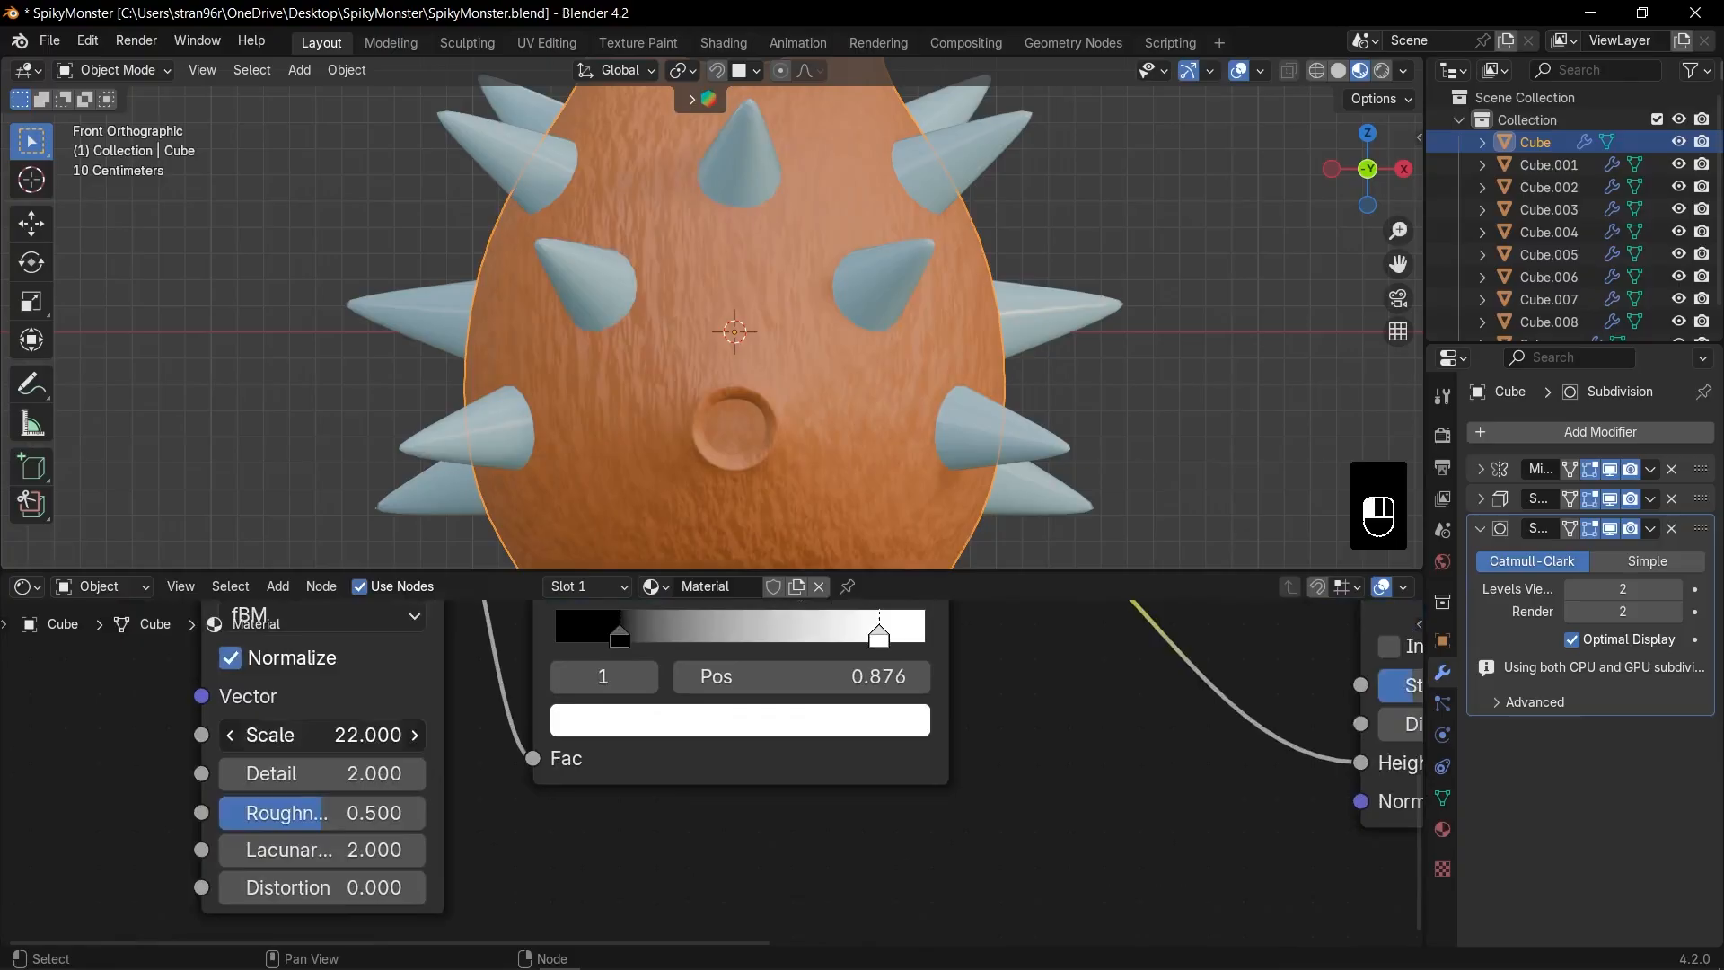
drag(297, 812, 328, 812)
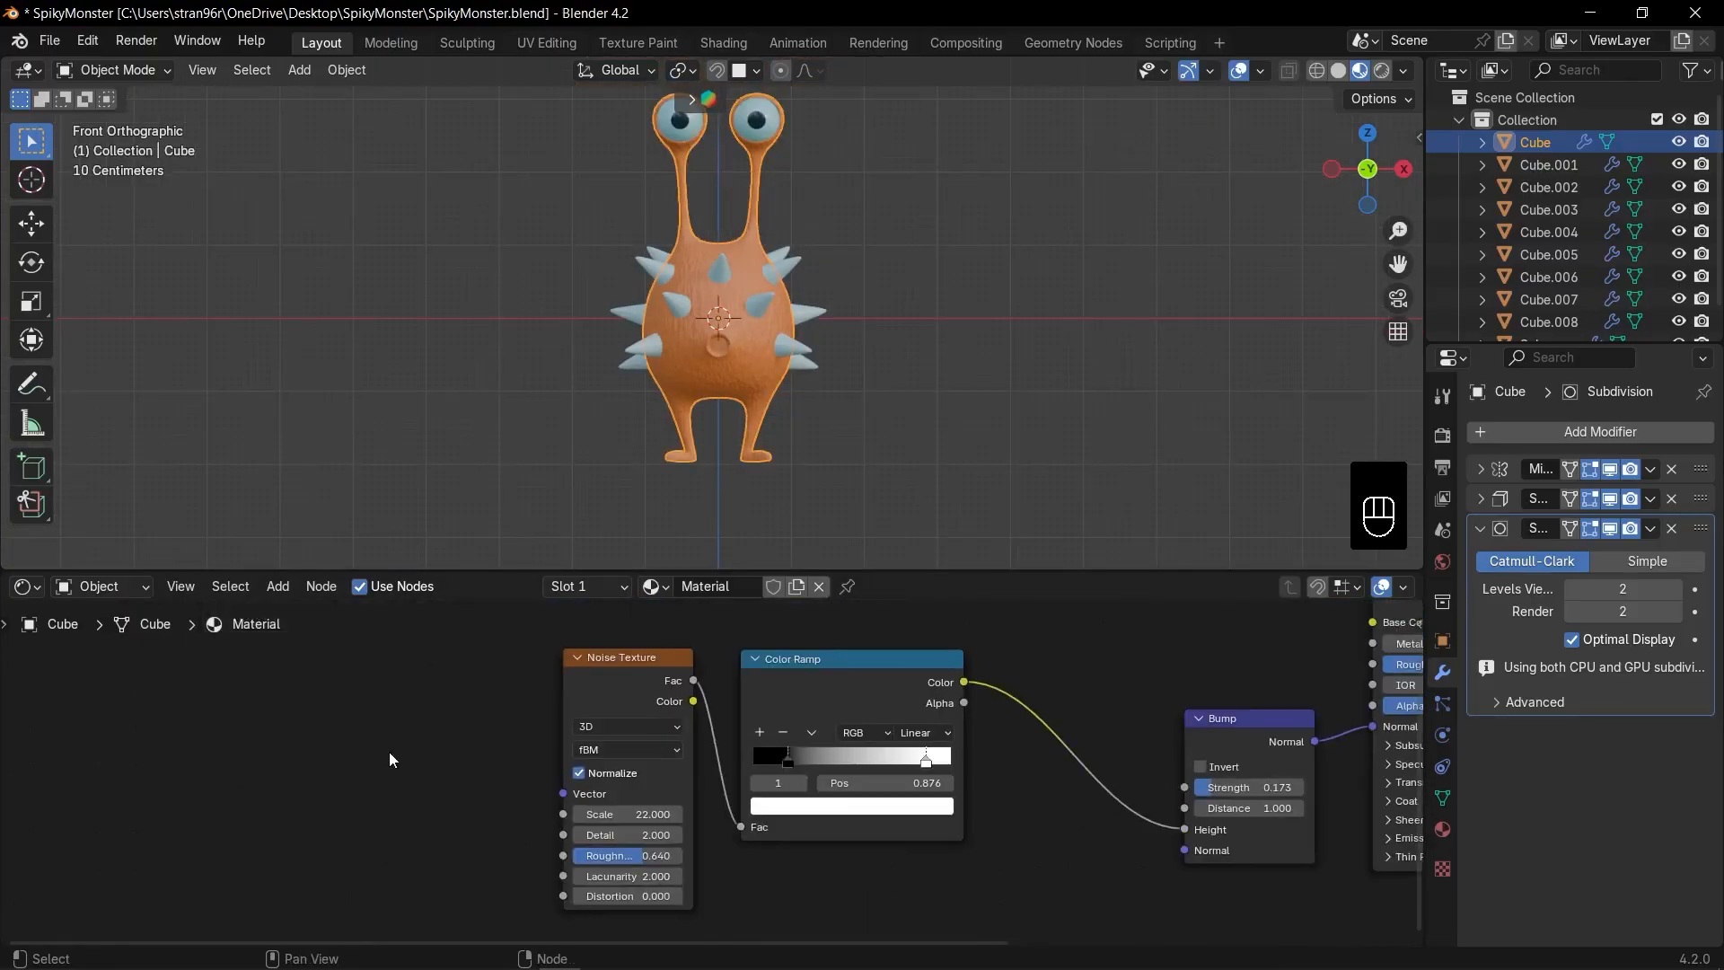
Step: Add a Texture Coordinate node and connect its Object output to the Noise Texture's Vector input
key(shift+a)
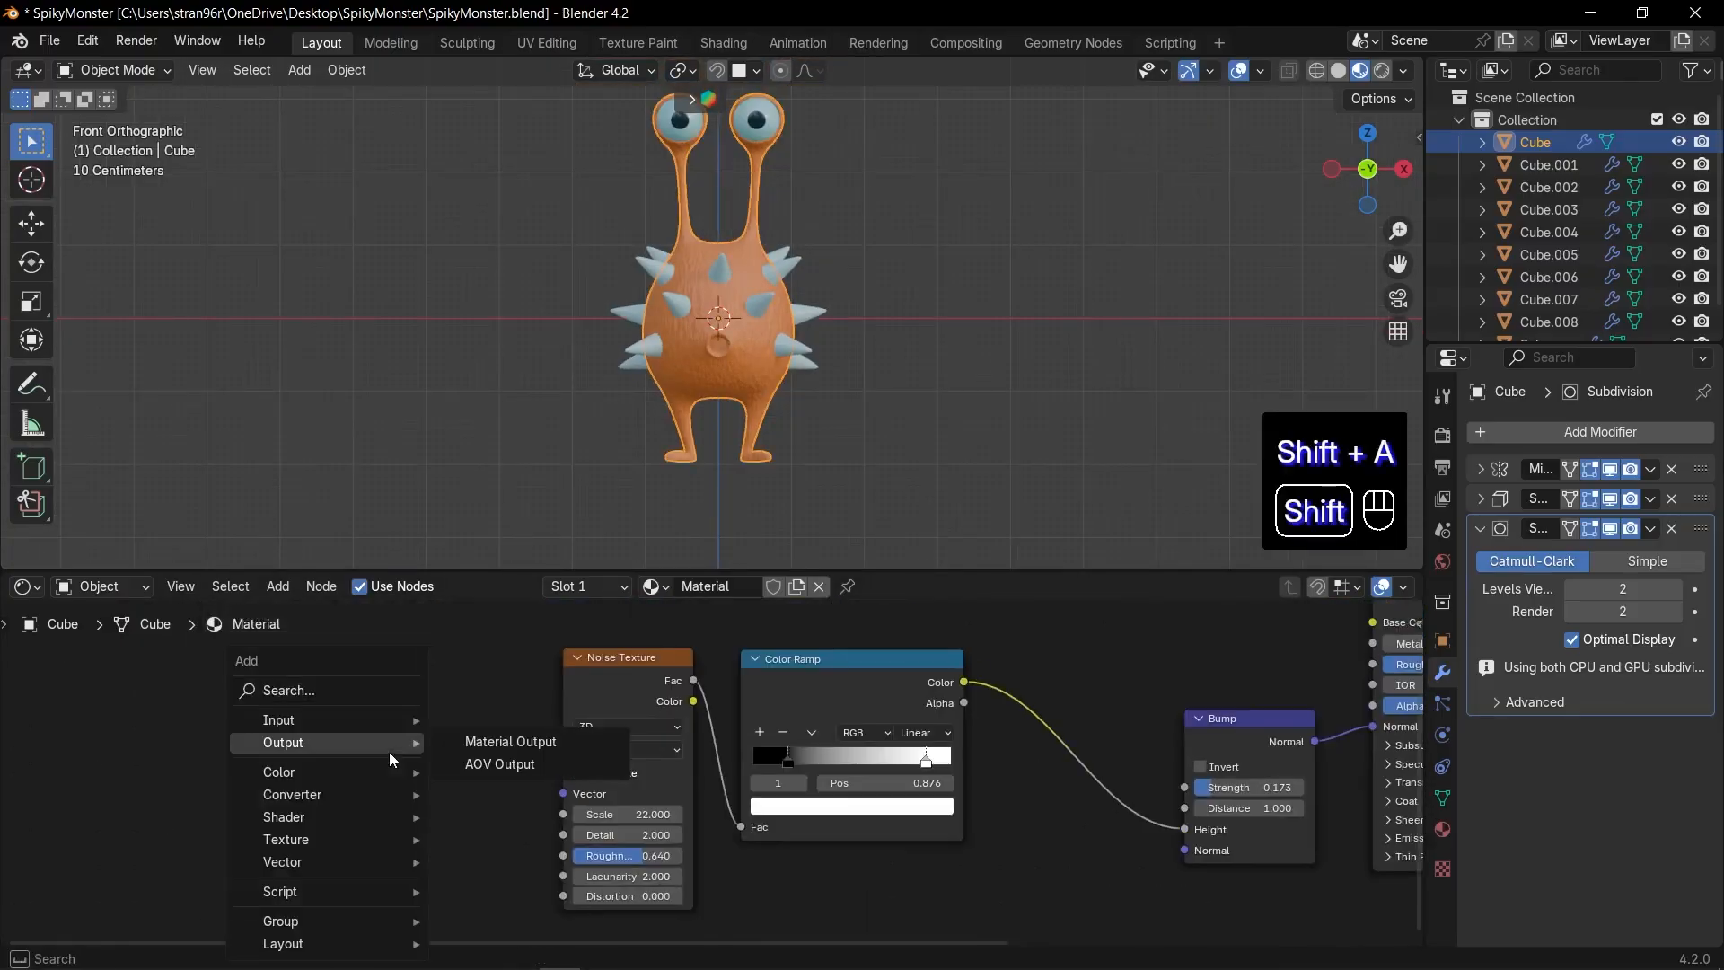
text(coor)
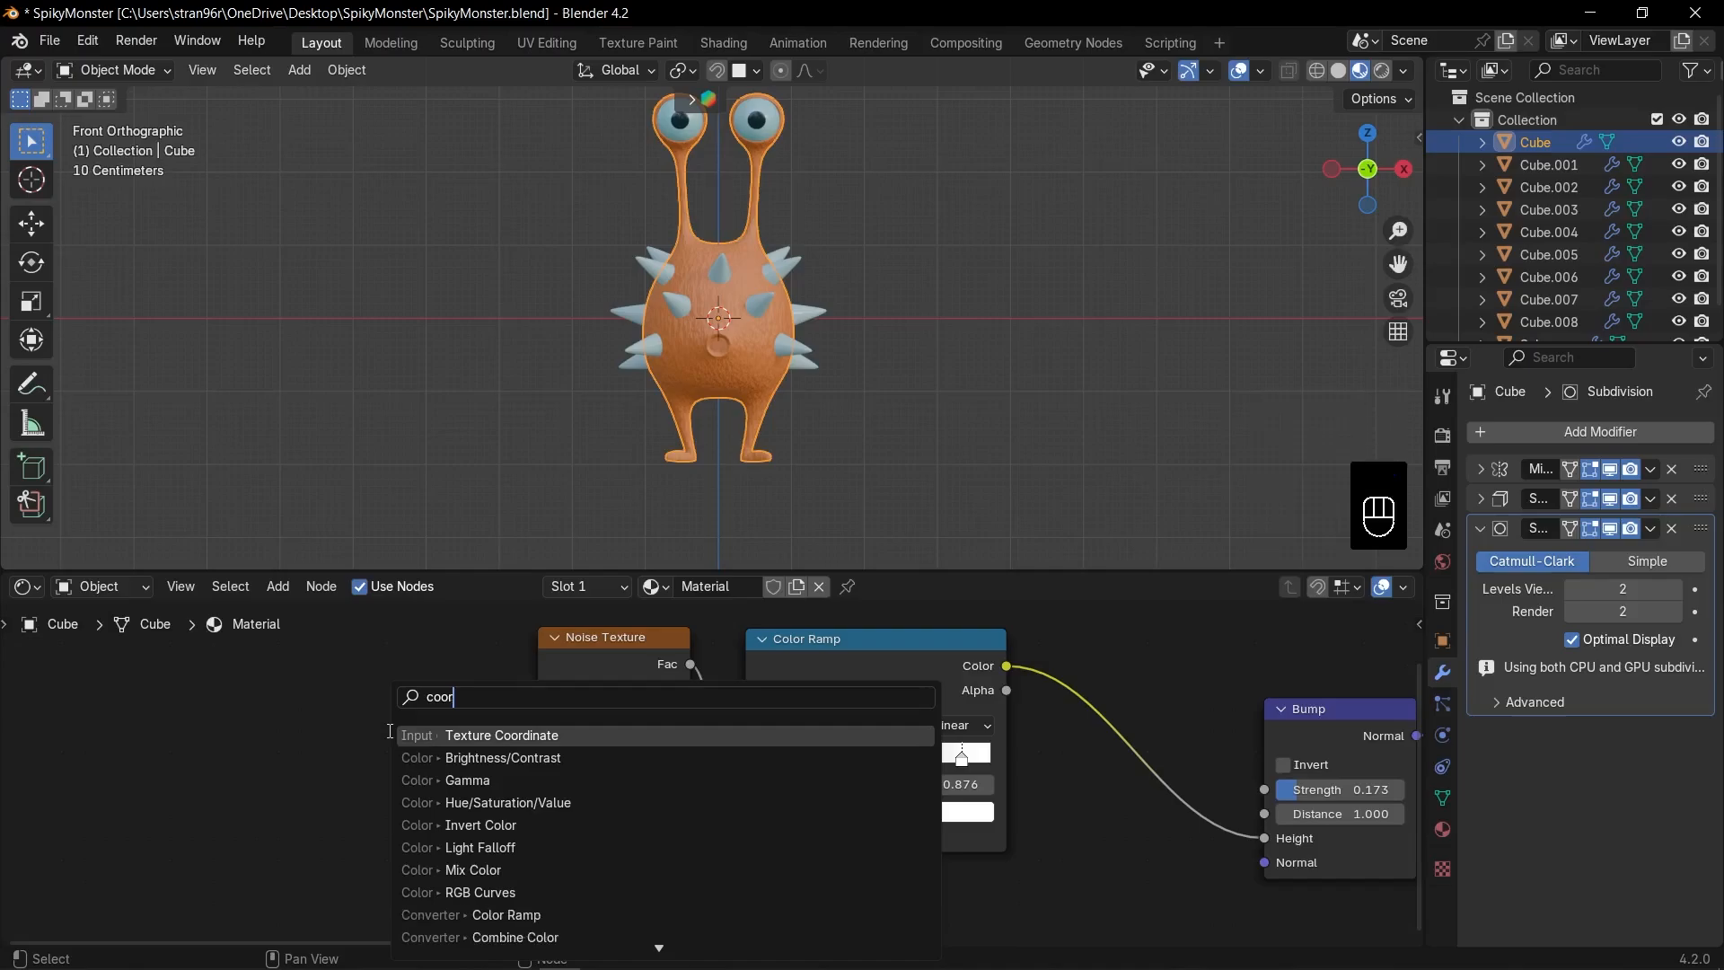
click(395, 734)
click(319, 646)
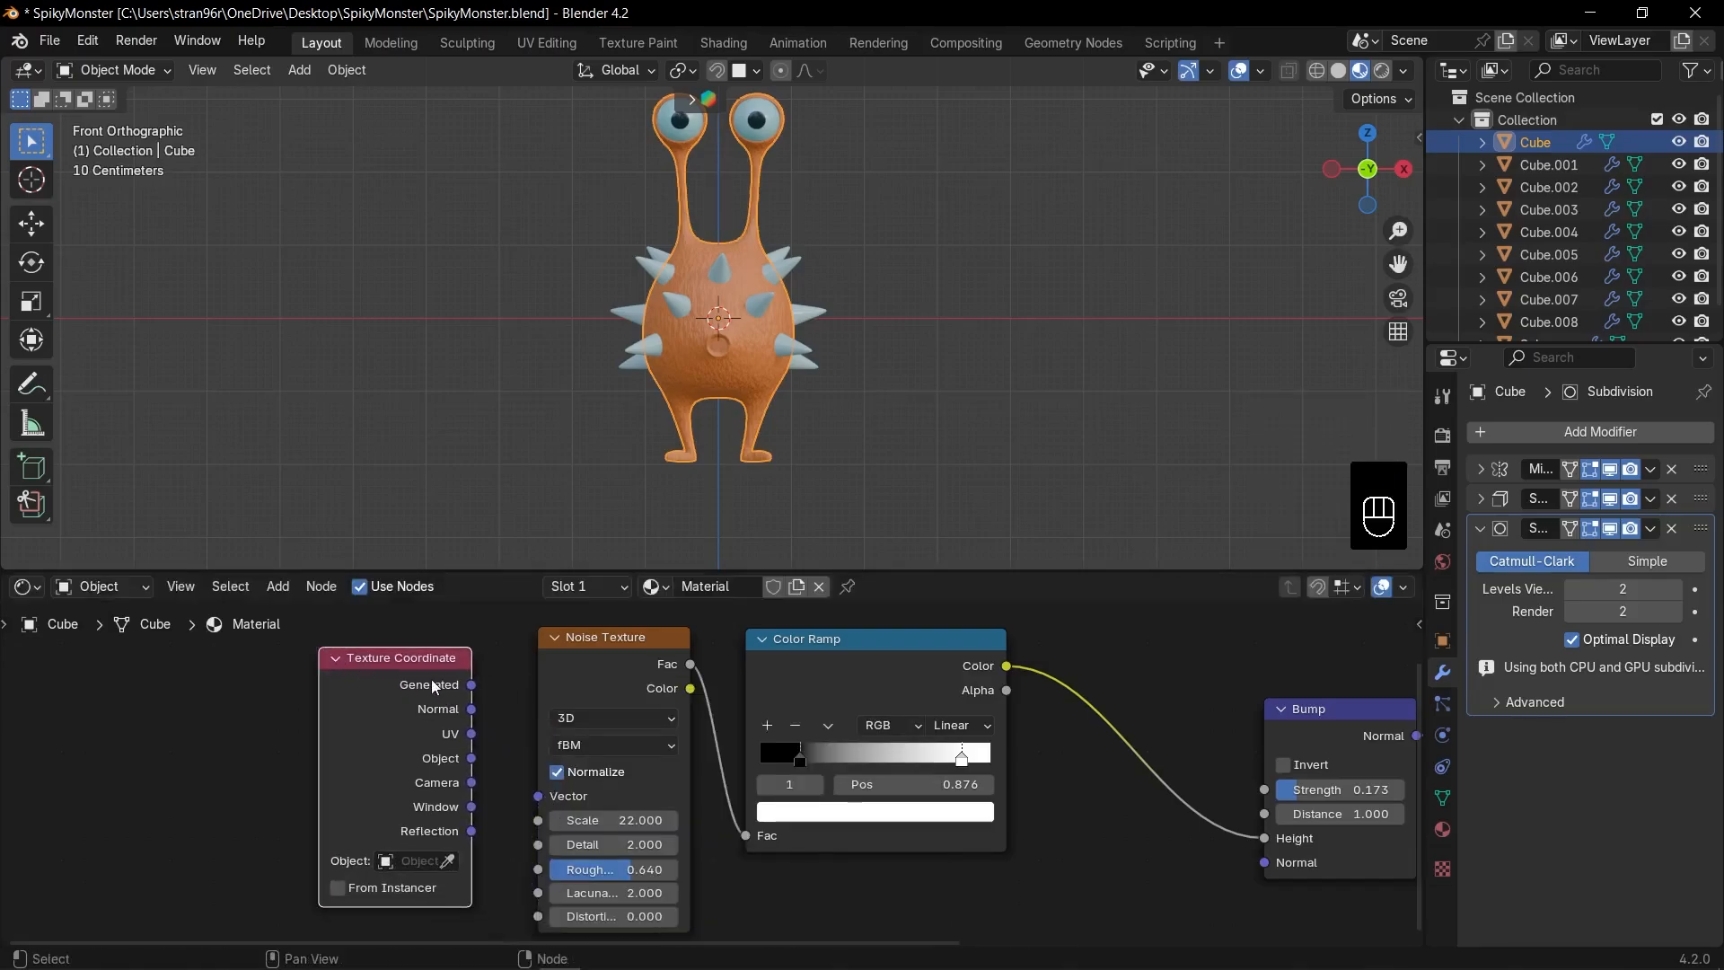
drag(472, 686, 529, 803)
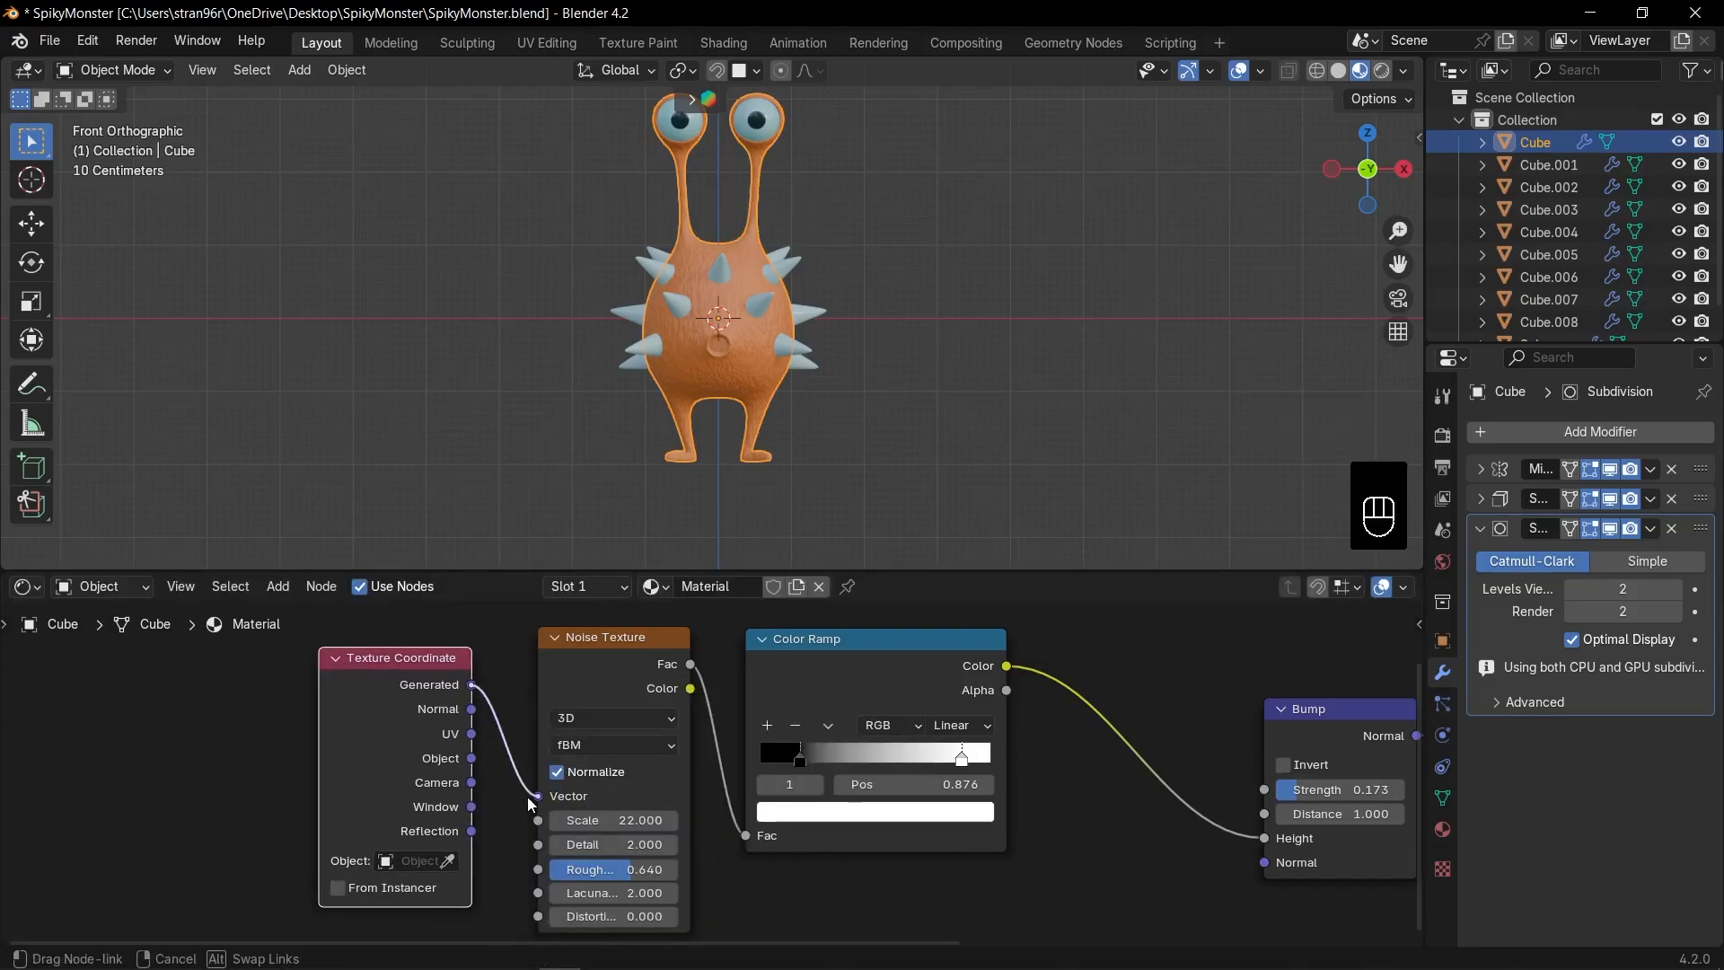
drag(472, 759, 538, 797)
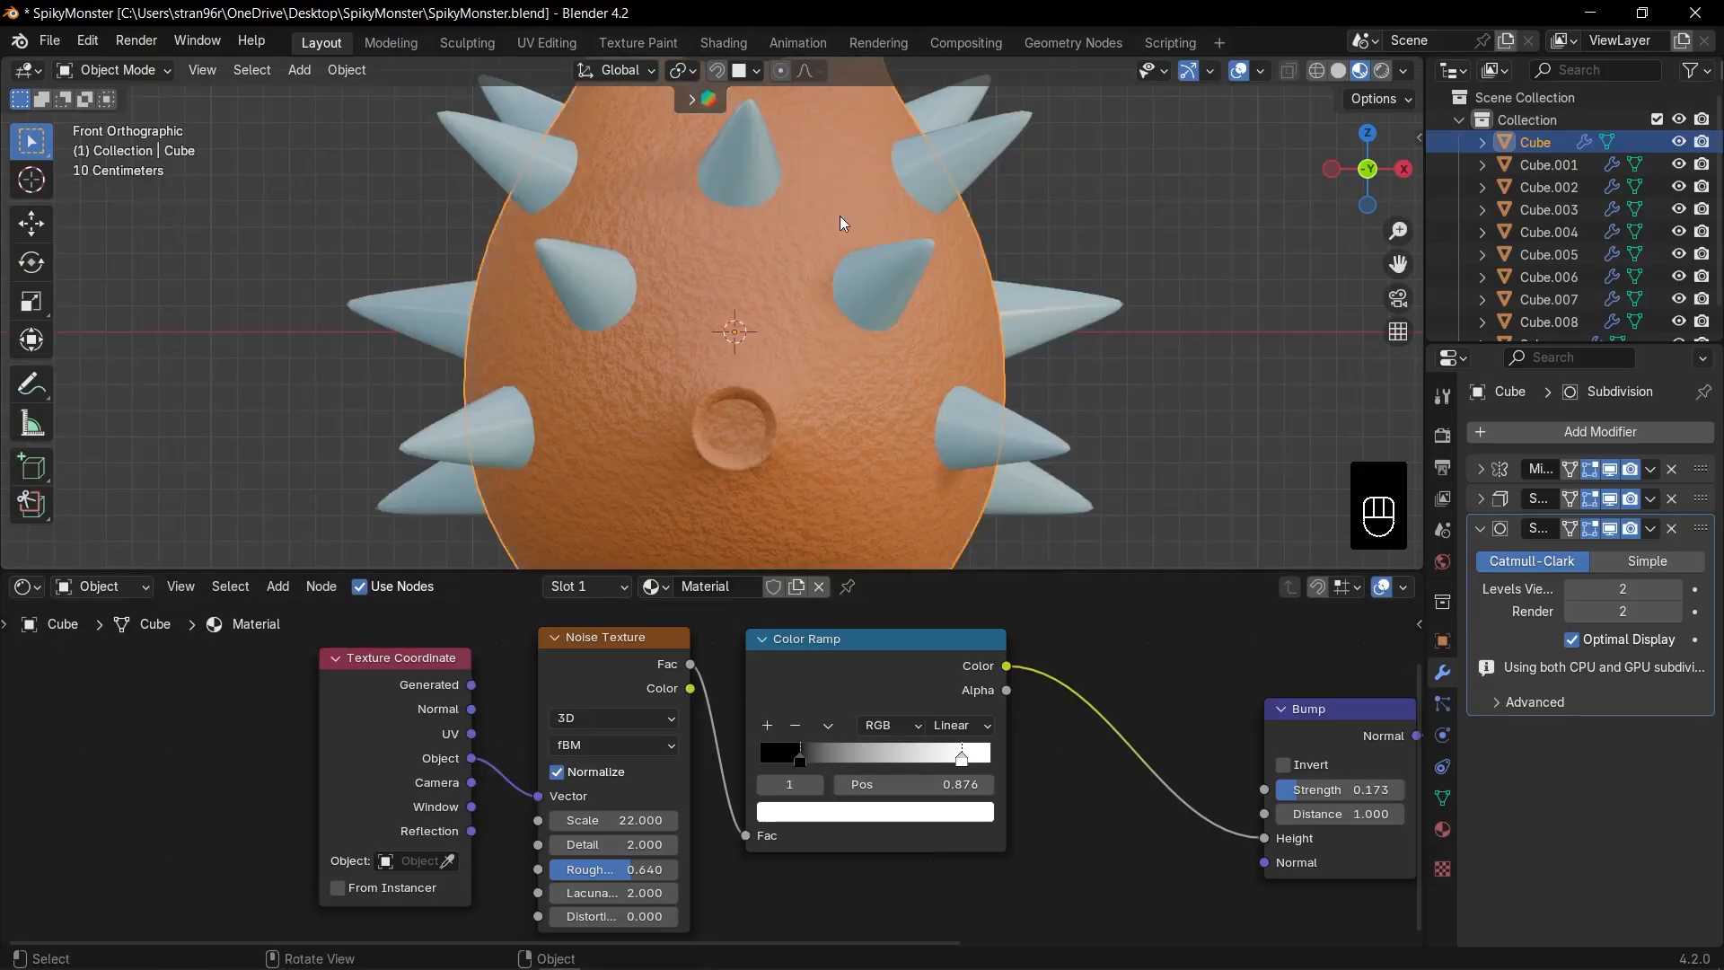
Step: Examine the body's bumpy skin up close and the whole monster from an angle, returning to front view
scroll(853, 282, up, 3)
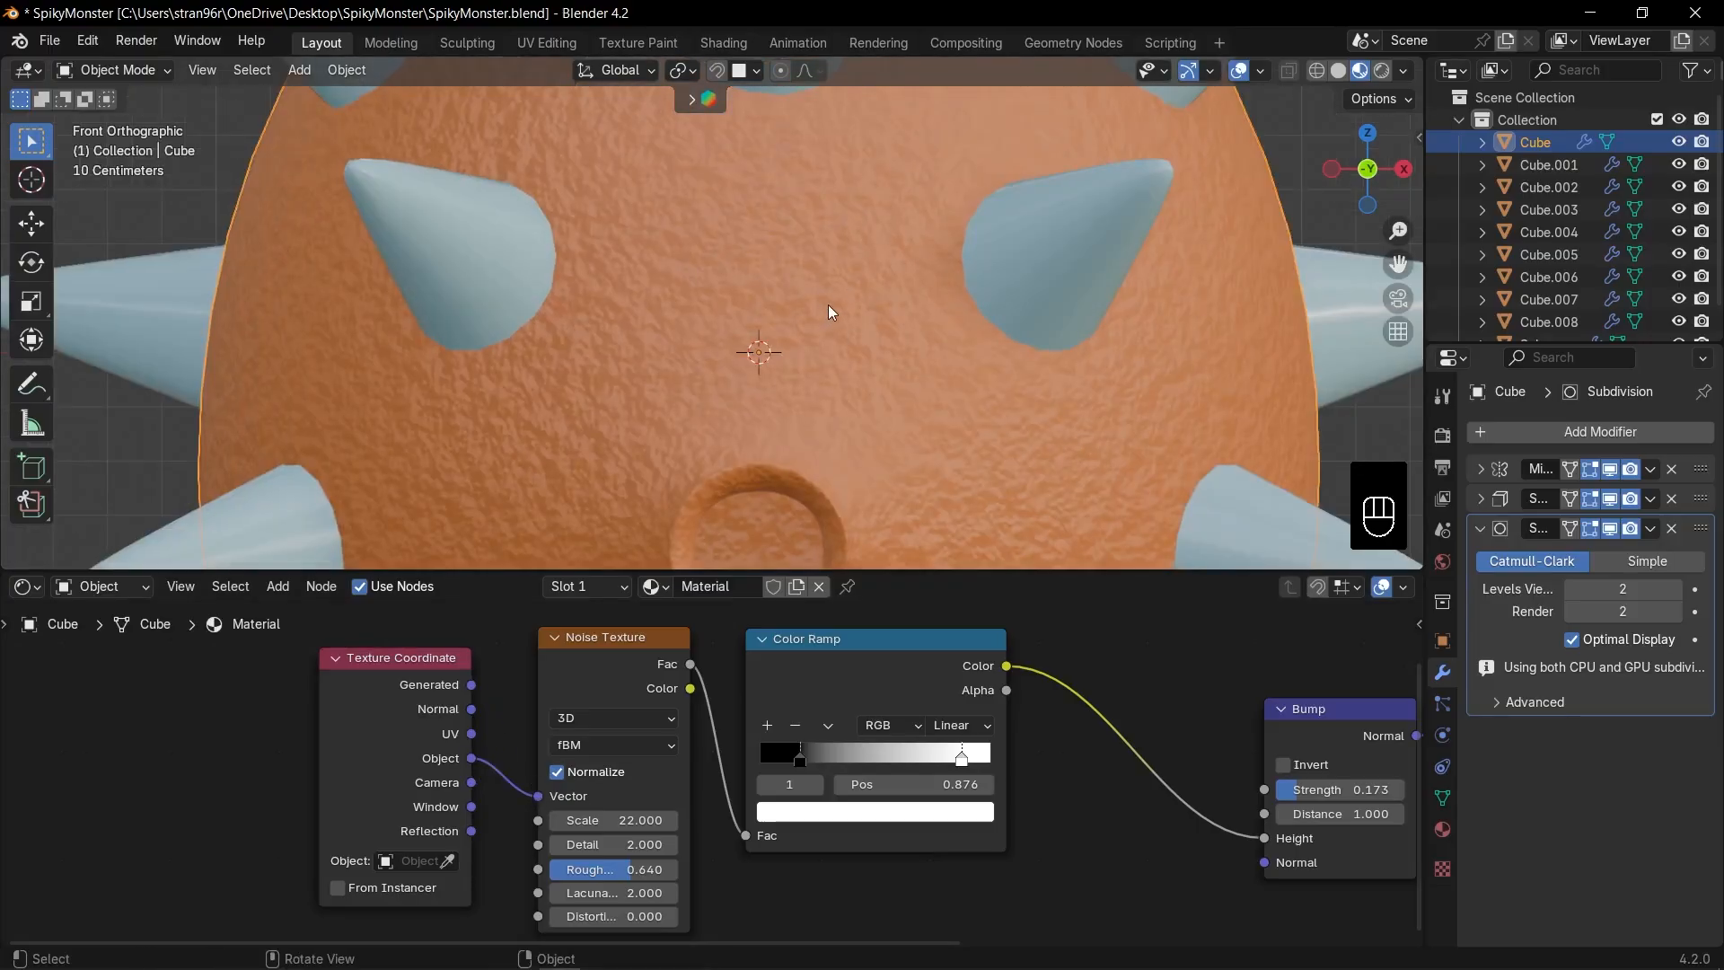
scroll(831, 310, down, 6)
middle_drag(864, 273, 742, 338)
scroll(721, 318, down, 2)
key(KP_1)
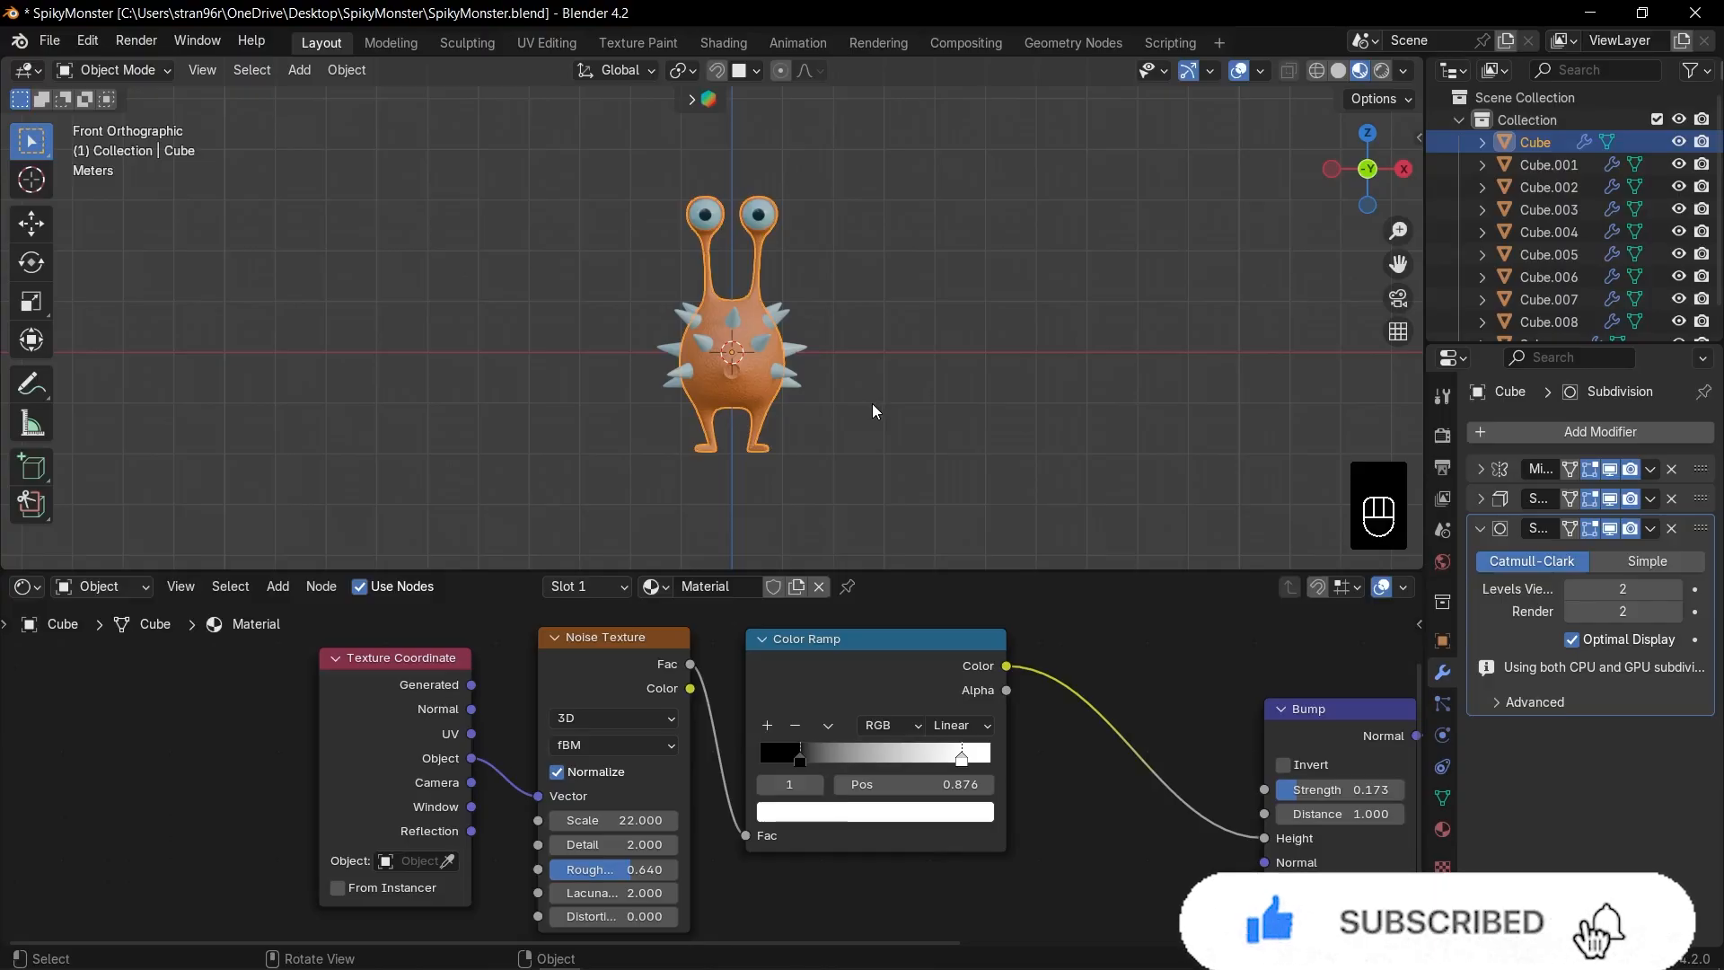
key(alt)
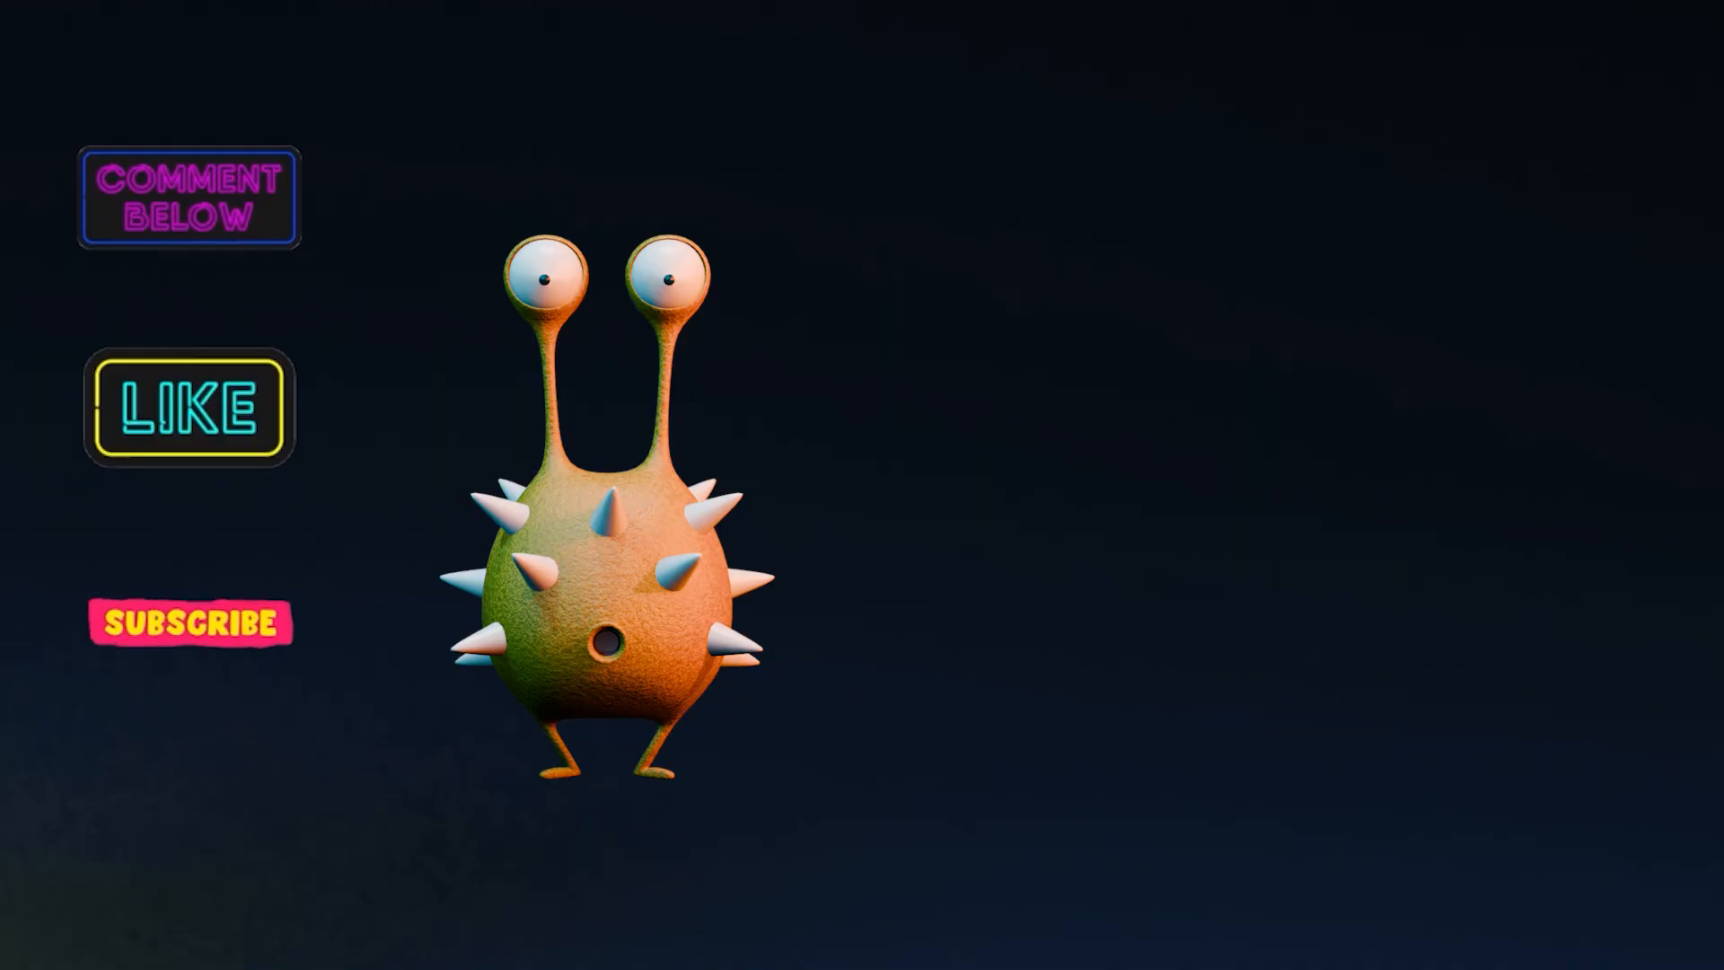